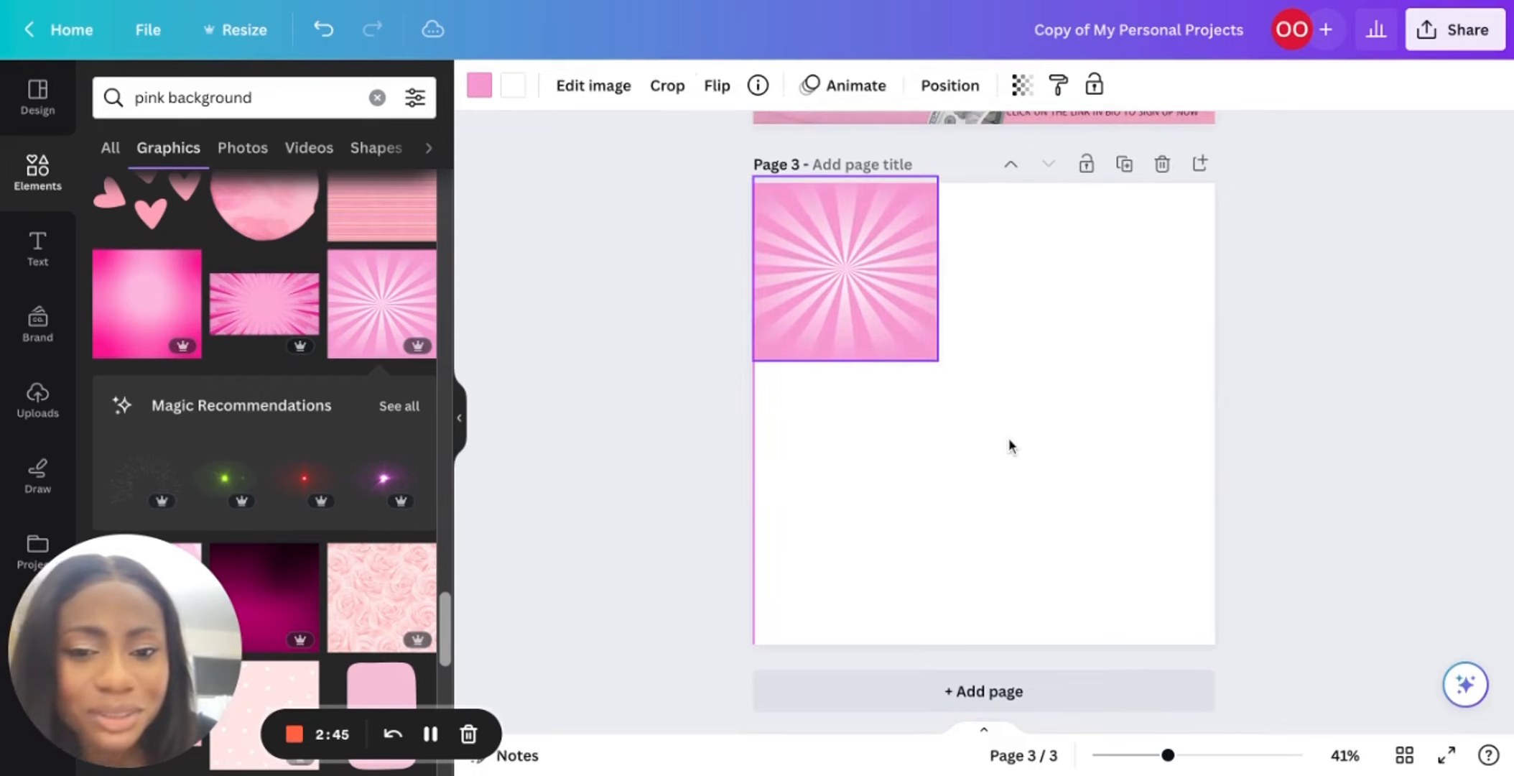
Enlarge the pink sunburst graphic until it covers the whole of page 3.
{"action": "left_click_drag", "start_coordinate": [941, 367], "coordinate": [1214, 645]}
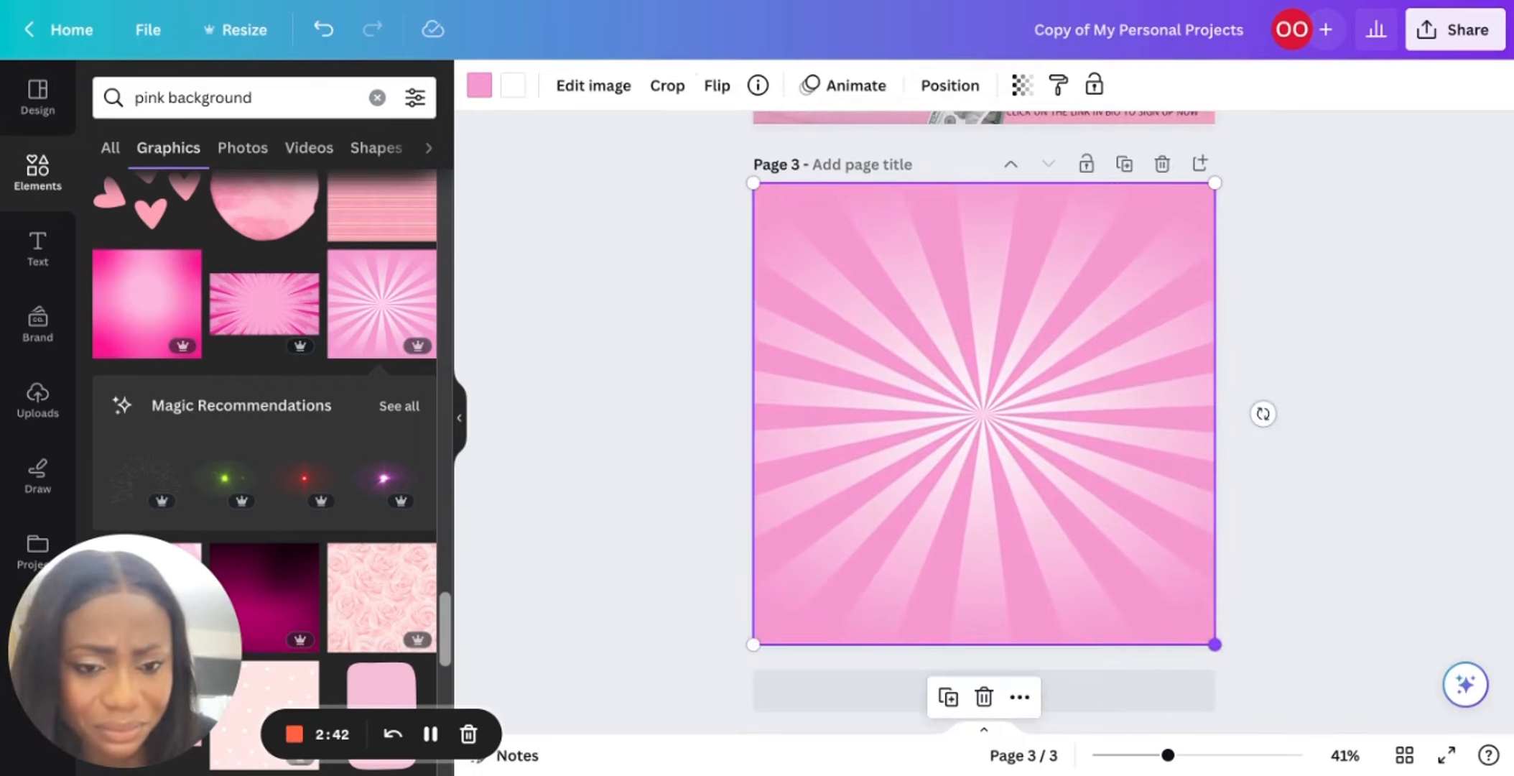
{"action": "left_click", "coordinate": [1327, 544]}
{"action": "scroll", "coordinate": [1327, 545], "scroll_direction": "up", "scroll_amount": 5}
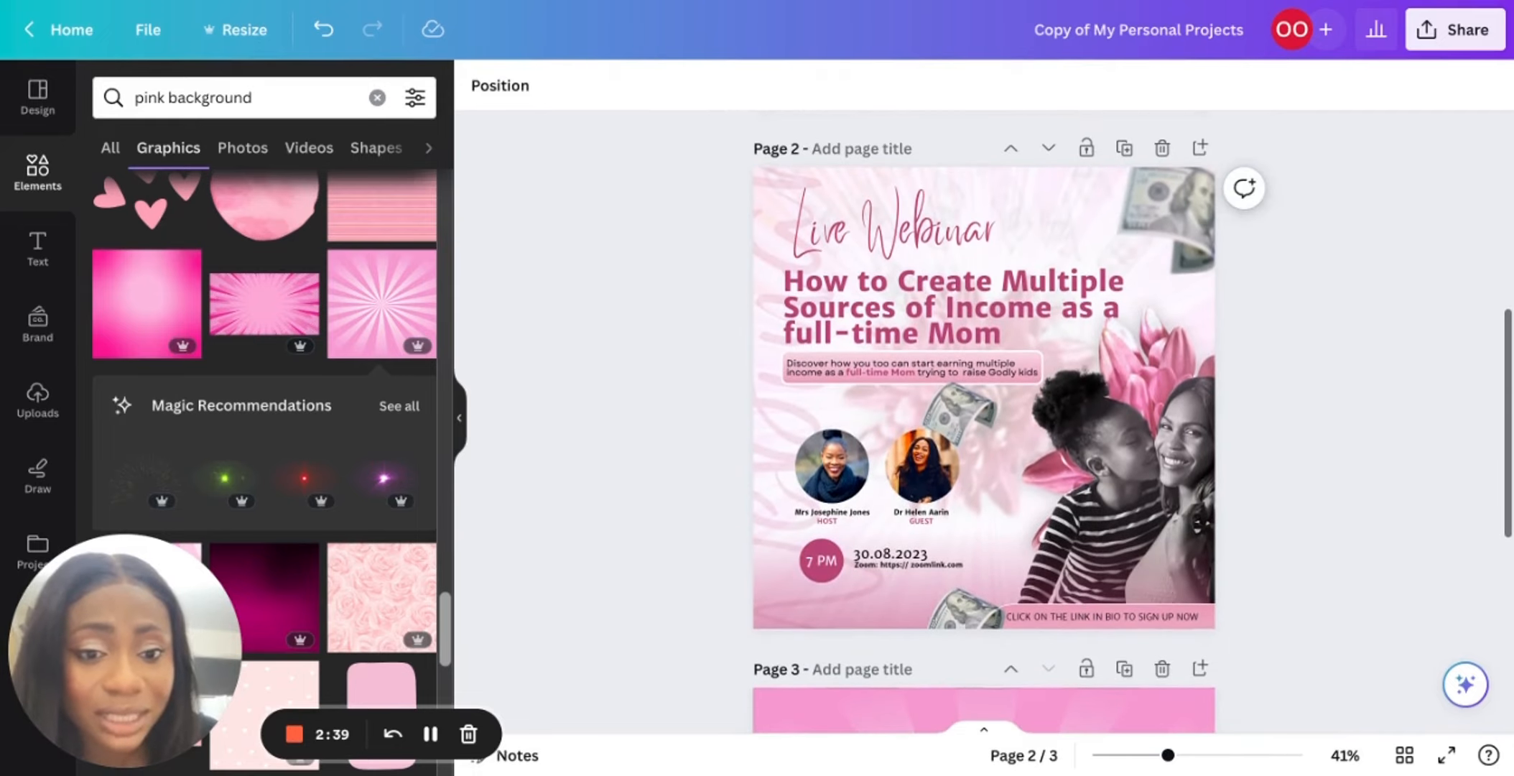
Set the transparency of the sunburst background on page 3 to 13.
{"action": "scroll", "coordinate": [1328, 544], "scroll_direction": "down", "scroll_amount": 4}
{"action": "scroll", "coordinate": [1108, 469], "scroll_direction": "down", "scroll_amount": 3}
{"action": "left_click", "coordinate": [1108, 469]}
{"action": "left_click", "coordinate": [1022, 86]}
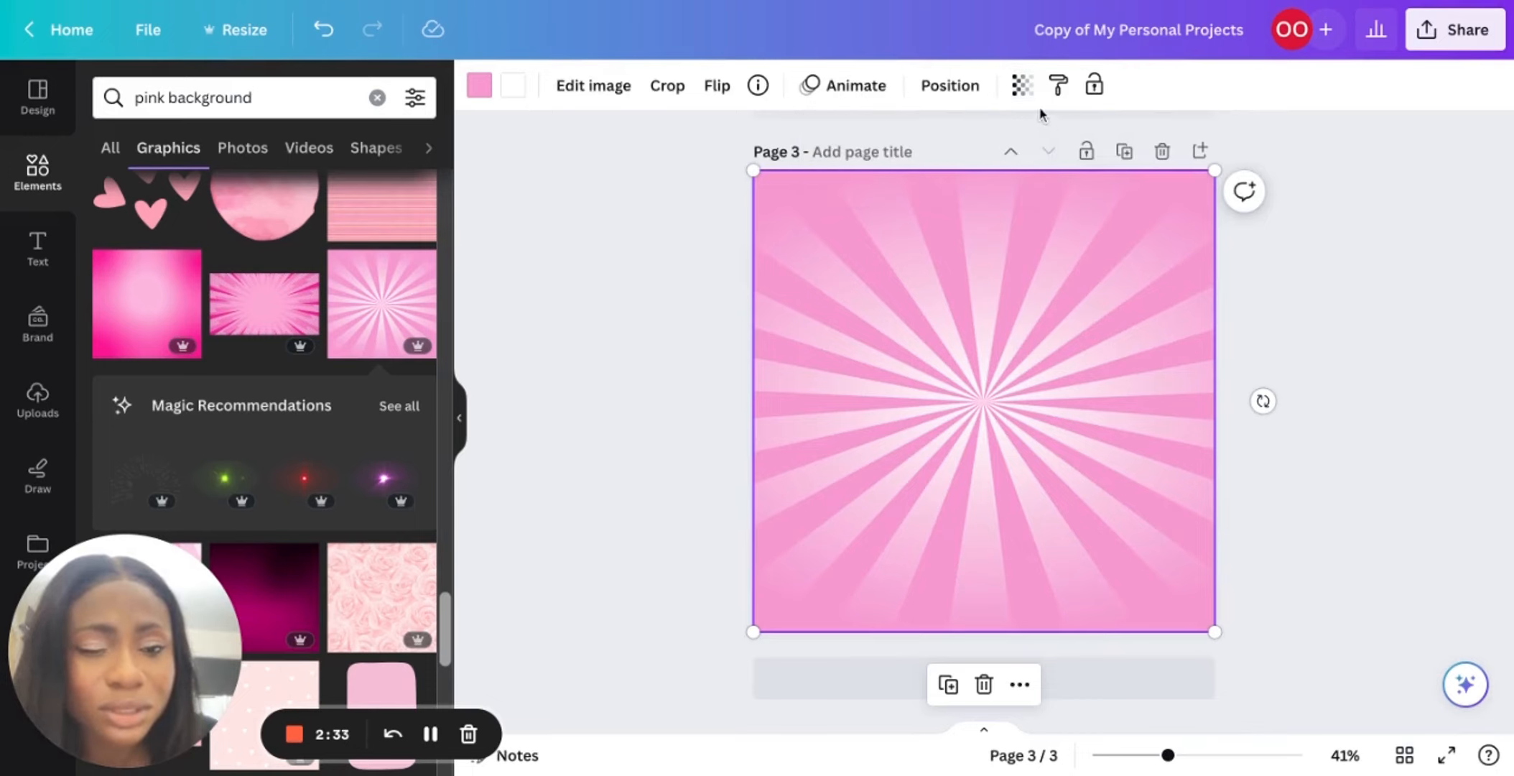
{"action": "left_click", "coordinate": [1021, 87]}
{"action": "left_click_drag", "start_coordinate": [1023, 169], "coordinate": [851, 169]}
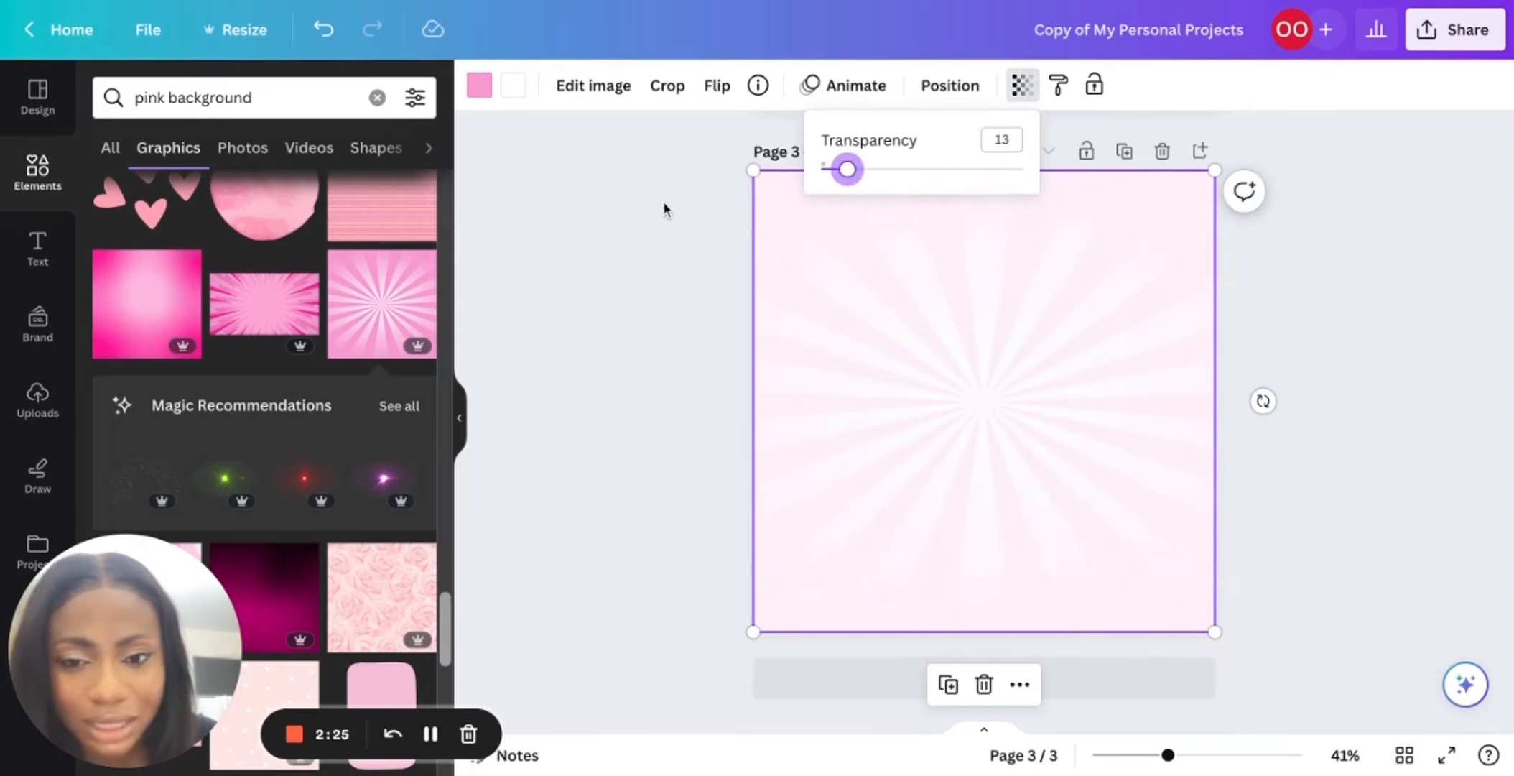
{"action": "left_click", "coordinate": [614, 225]}
Browse more pink background graphics and compare the faded background on page 3 with the webinar flyer on page 2.
{"action": "scroll", "coordinate": [322, 394], "scroll_direction": "down", "scroll_amount": 5}
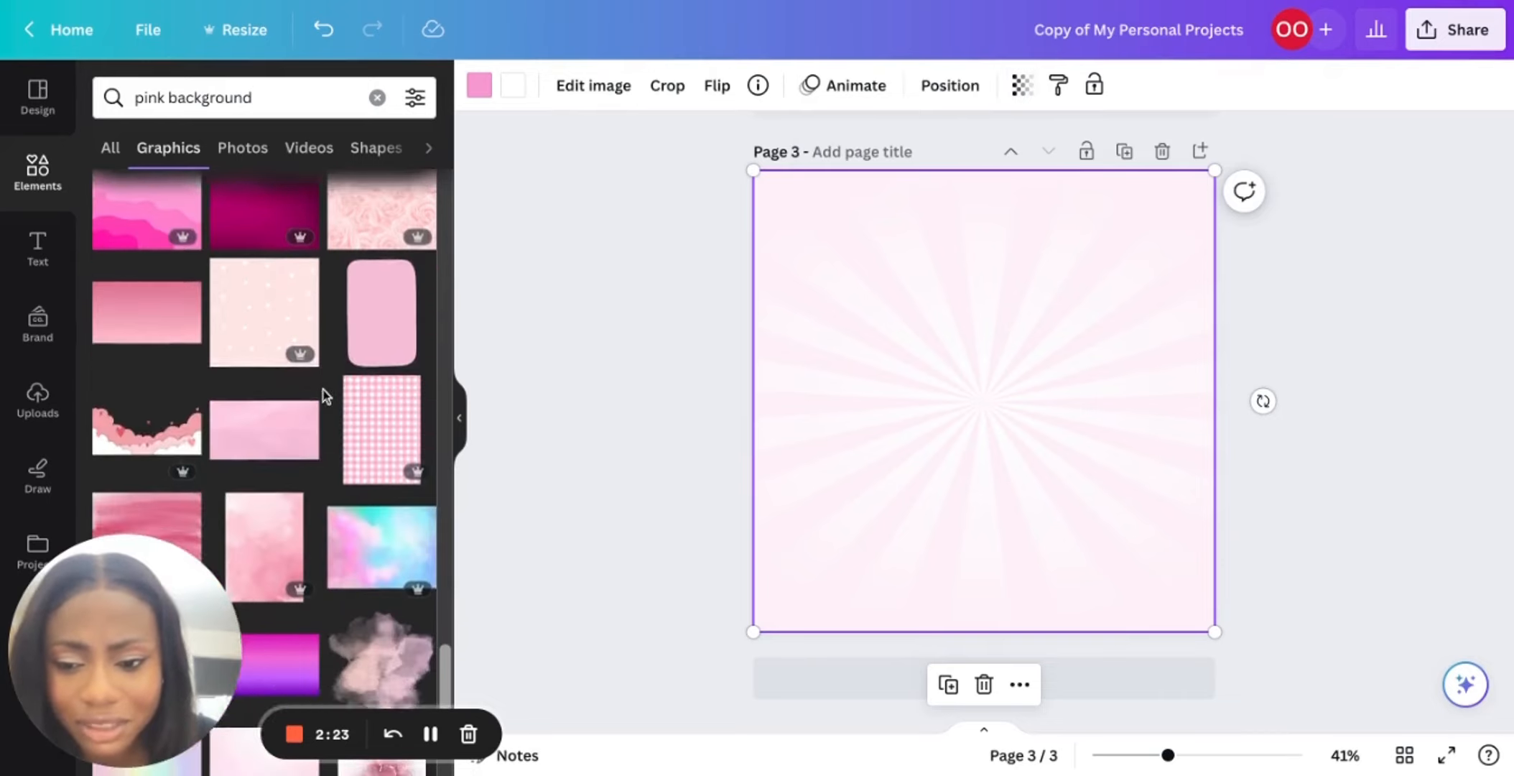
{"action": "scroll", "coordinate": [322, 395], "scroll_direction": "down", "scroll_amount": 10}
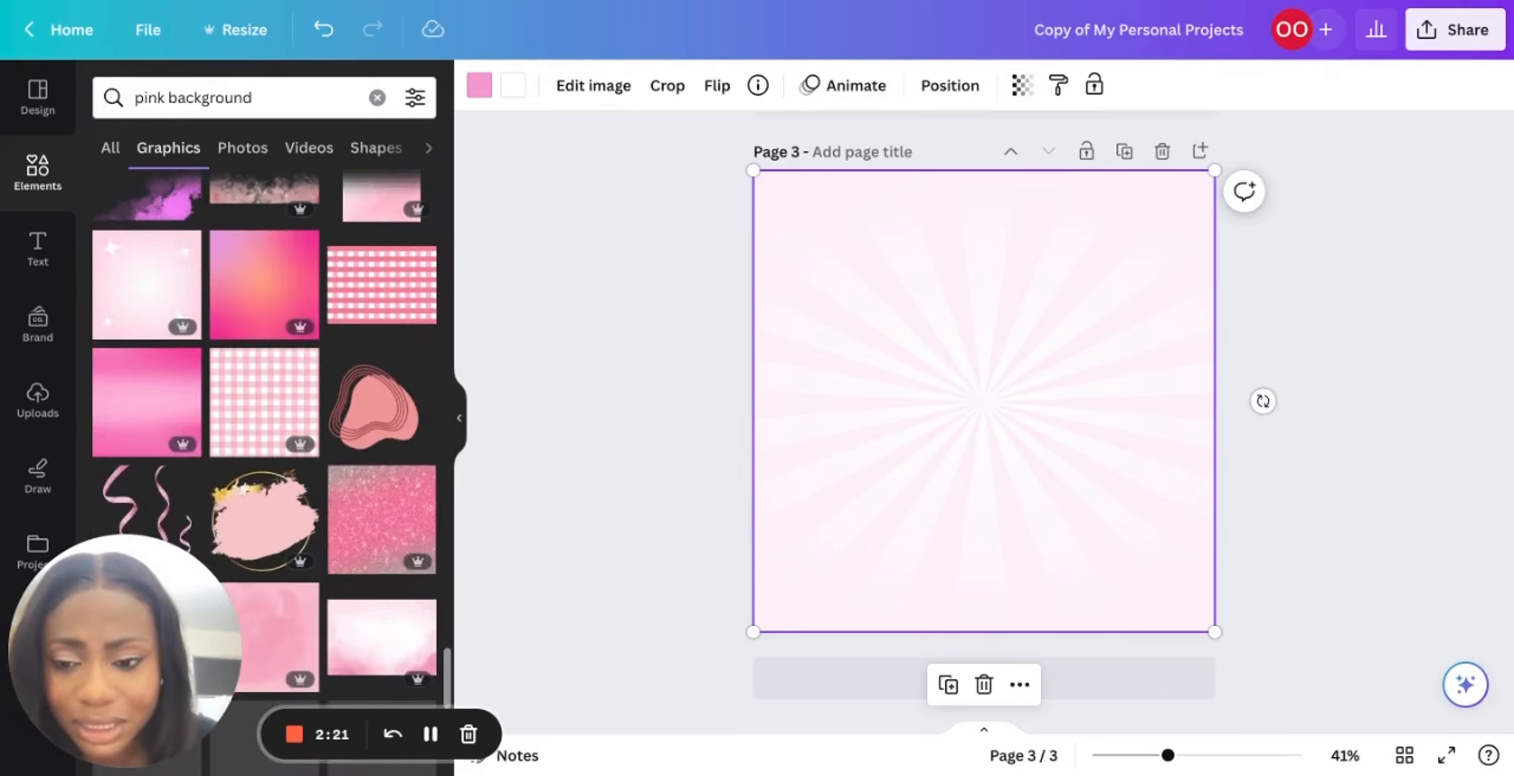
{"action": "scroll", "coordinate": [263, 446], "scroll_direction": "down", "scroll_amount": 10}
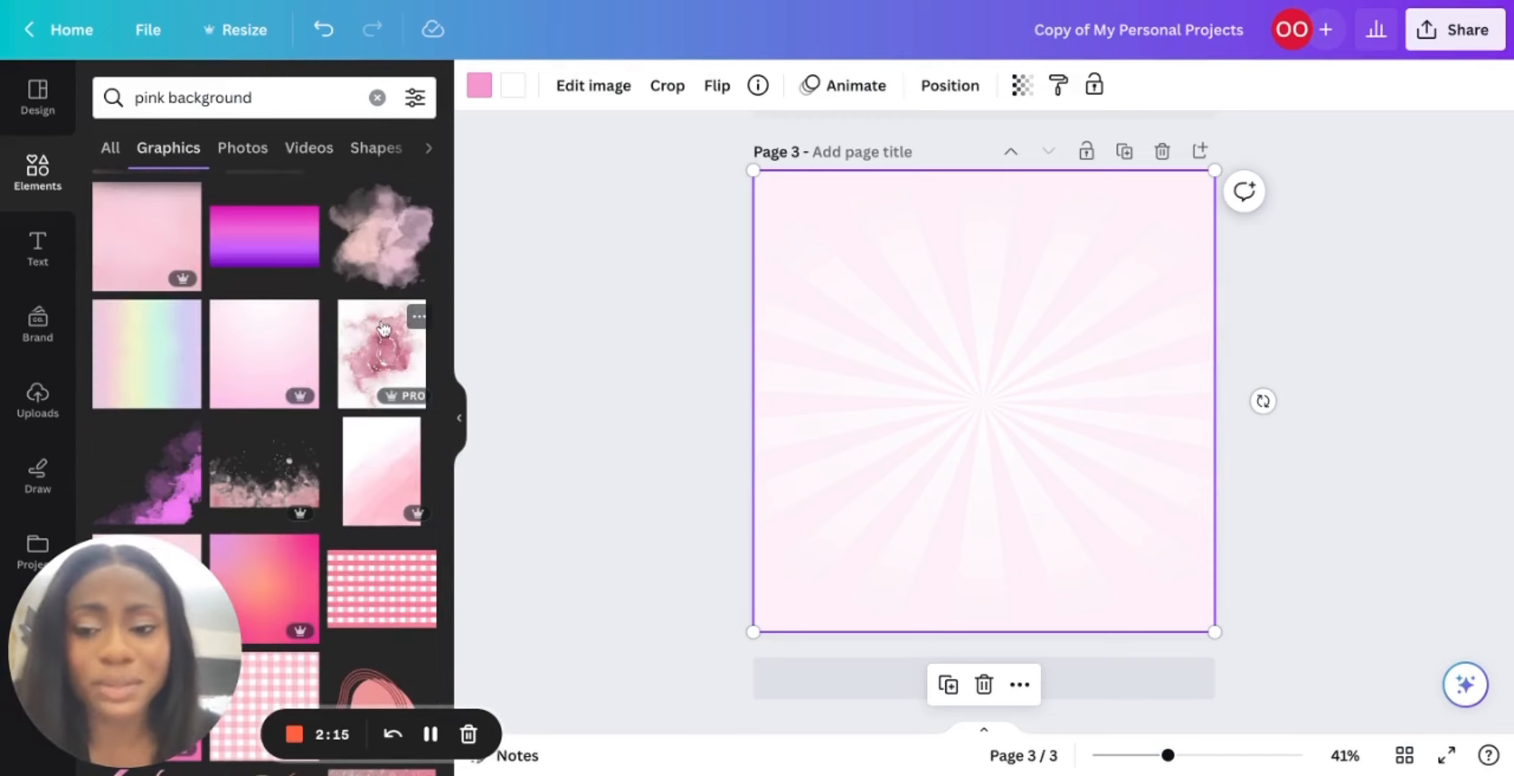
{"action": "scroll", "coordinate": [394, 323], "scroll_direction": "down", "scroll_amount": 5}
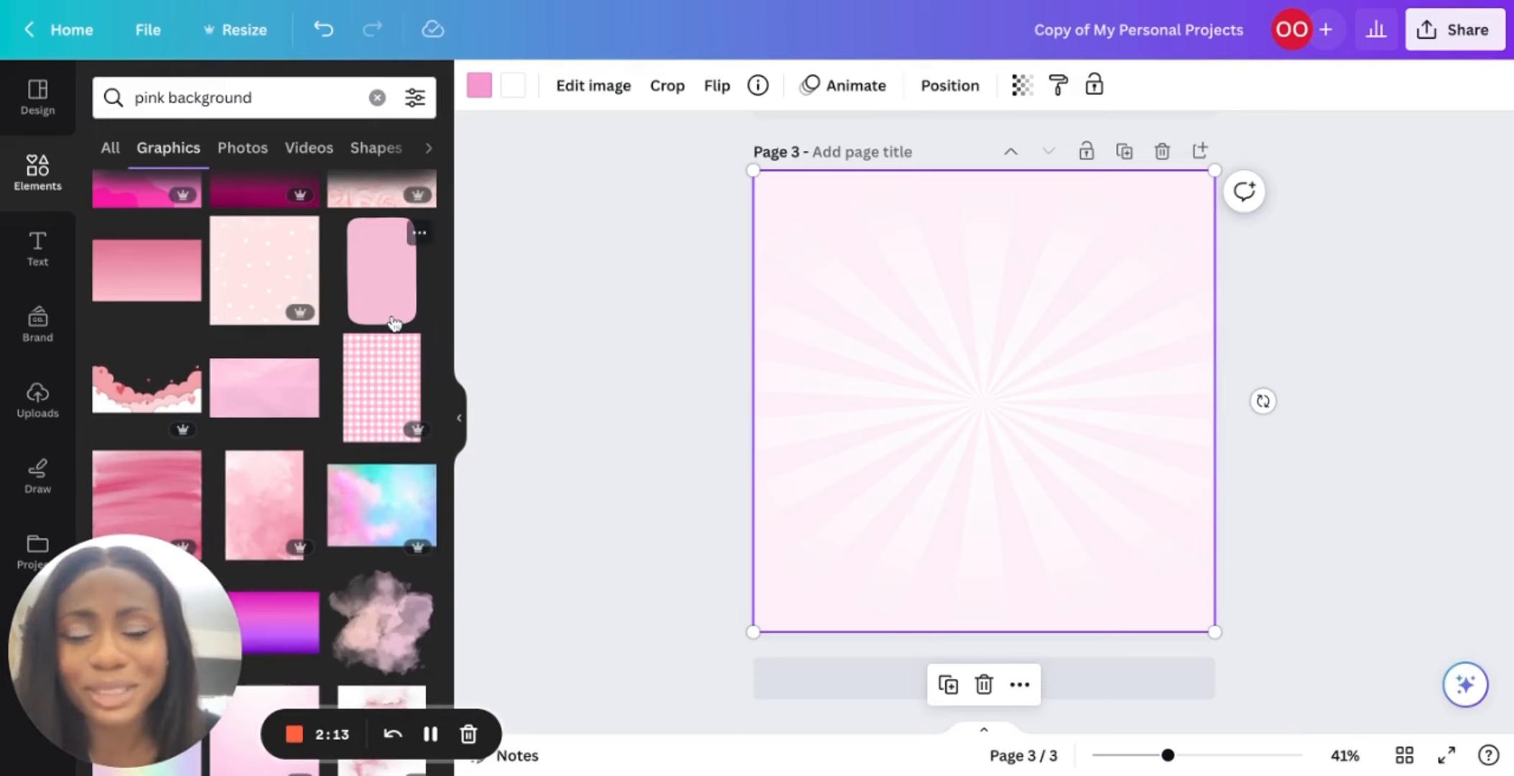
{"action": "scroll", "coordinate": [397, 483], "scroll_direction": "up", "scroll_amount": 1}
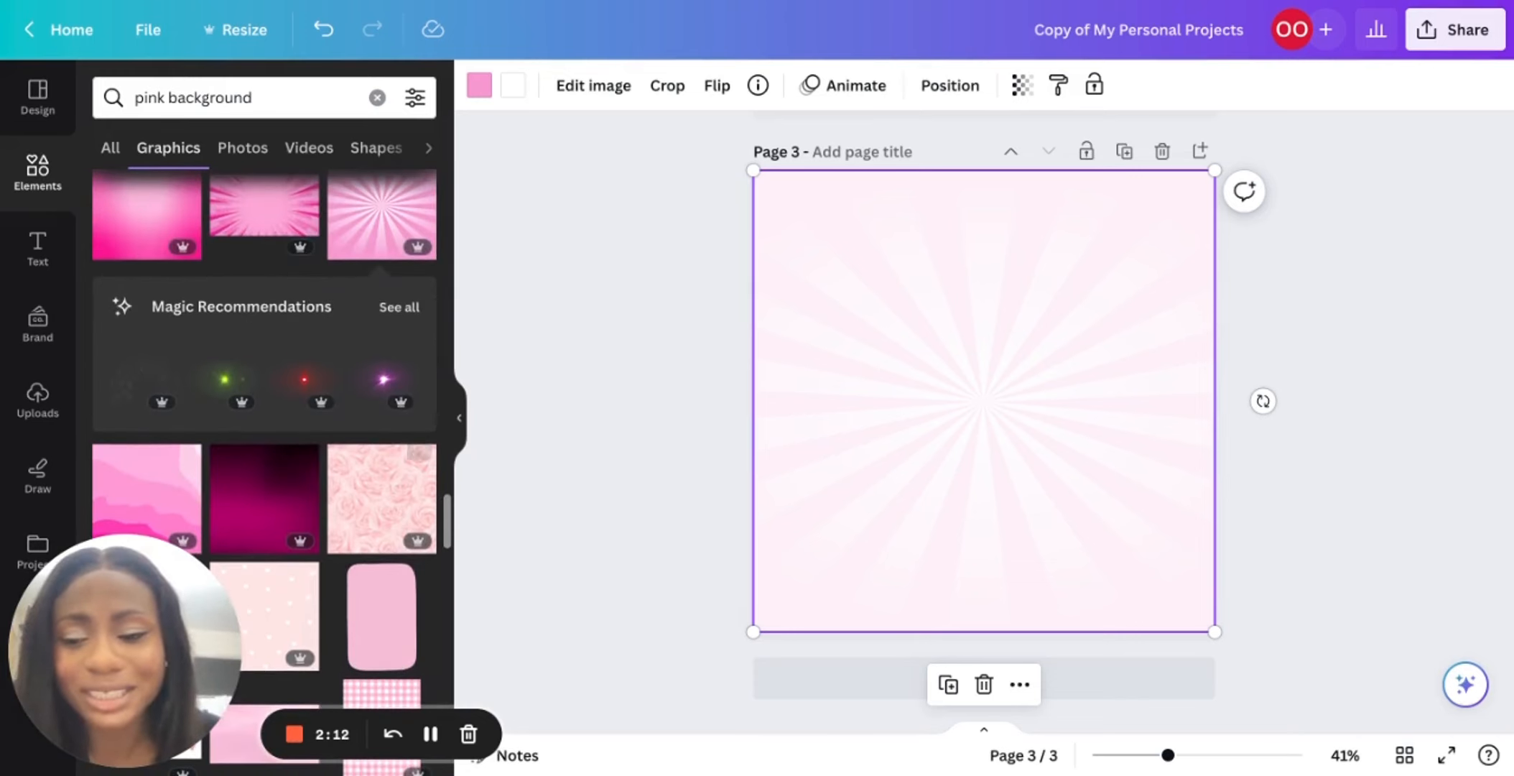
{"action": "left_click", "coordinate": [685, 333]}
{"action": "left_click", "coordinate": [983, 364]}
{"action": "scroll", "coordinate": [983, 365], "scroll_direction": "up", "scroll_amount": 5}
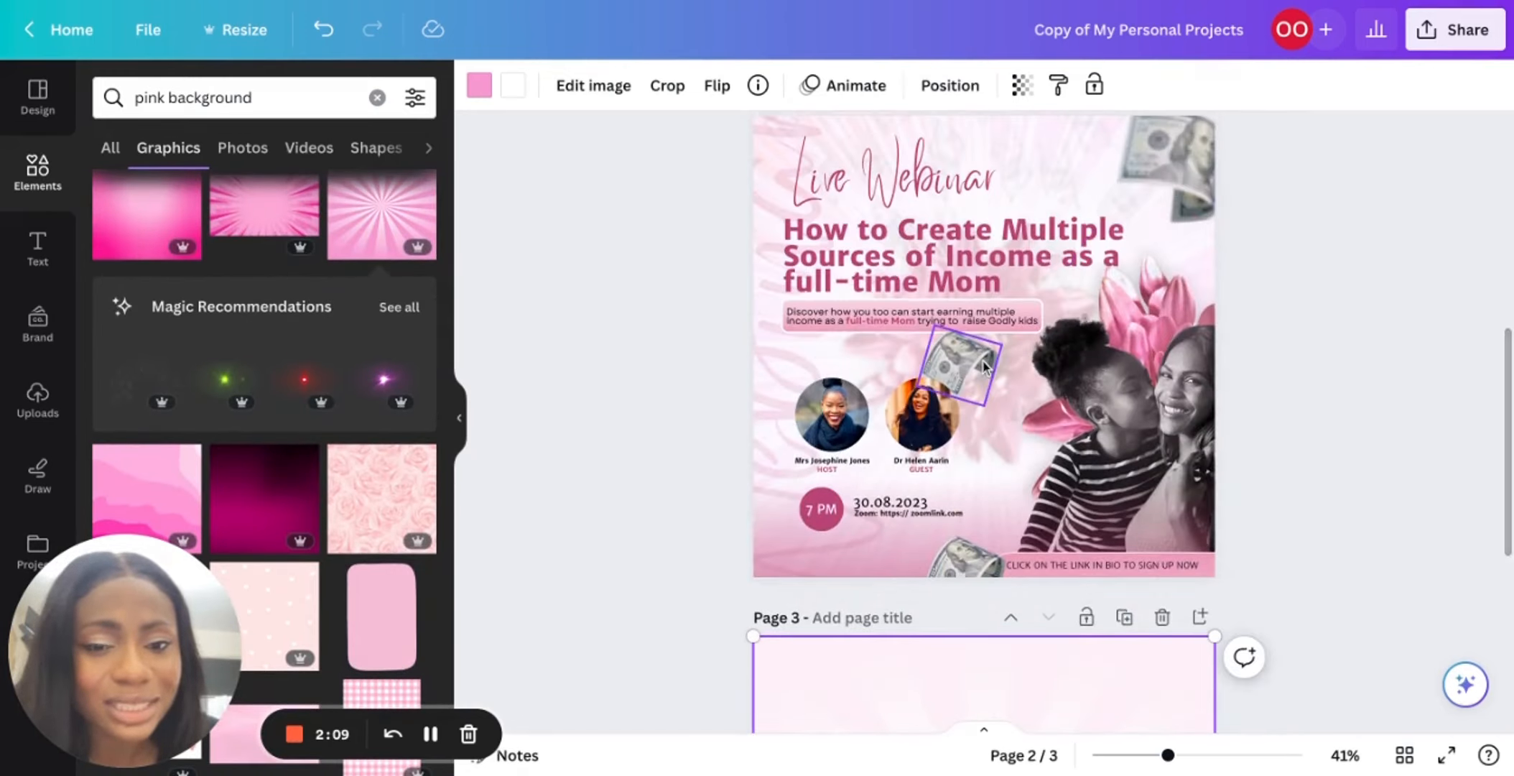
{"action": "scroll", "coordinate": [984, 390], "scroll_direction": "down", "scroll_amount": 1}
{"action": "left_click", "coordinate": [984, 390]}
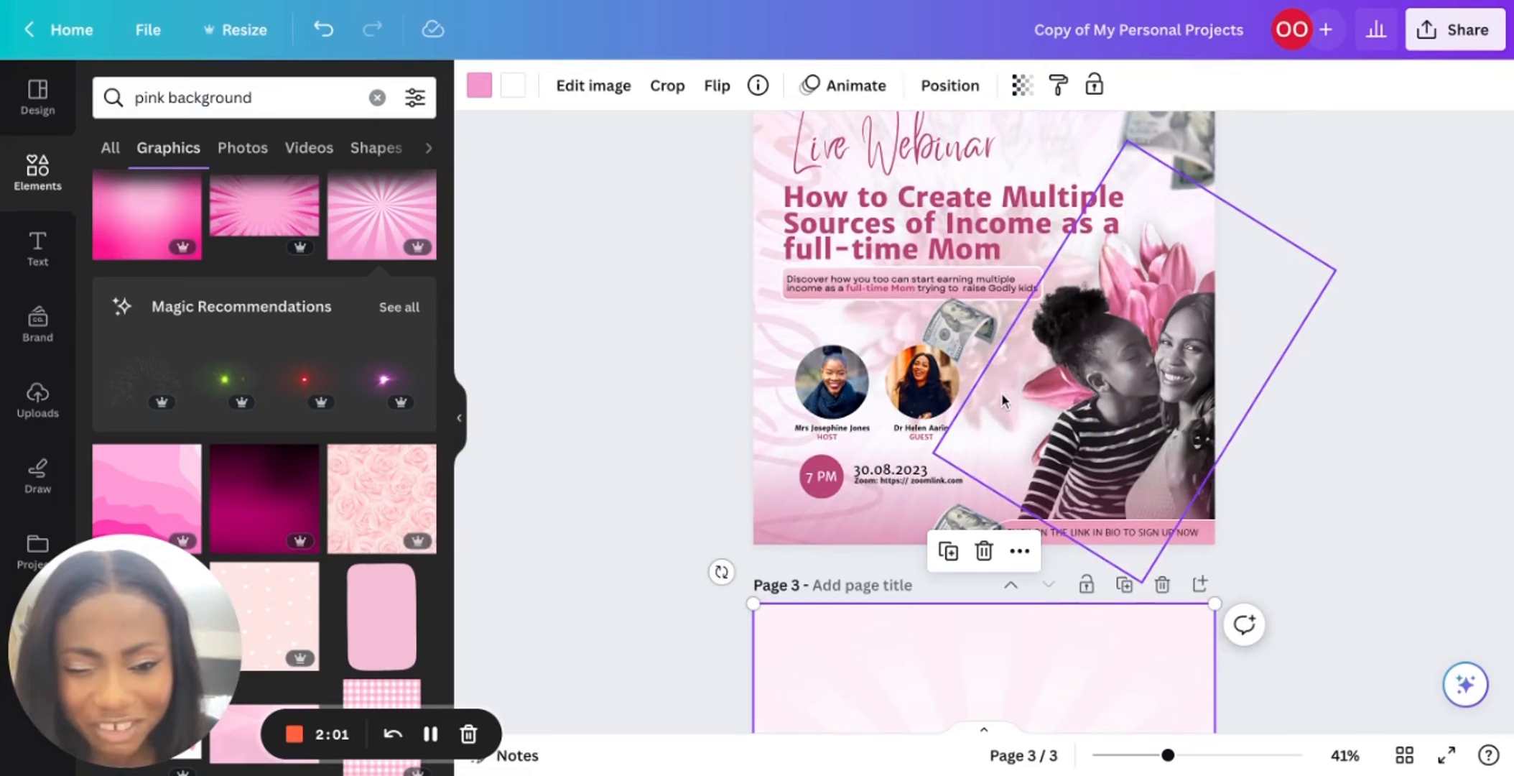
{"action": "scroll", "coordinate": [1000, 392], "scroll_direction": "down", "scroll_amount": 5}
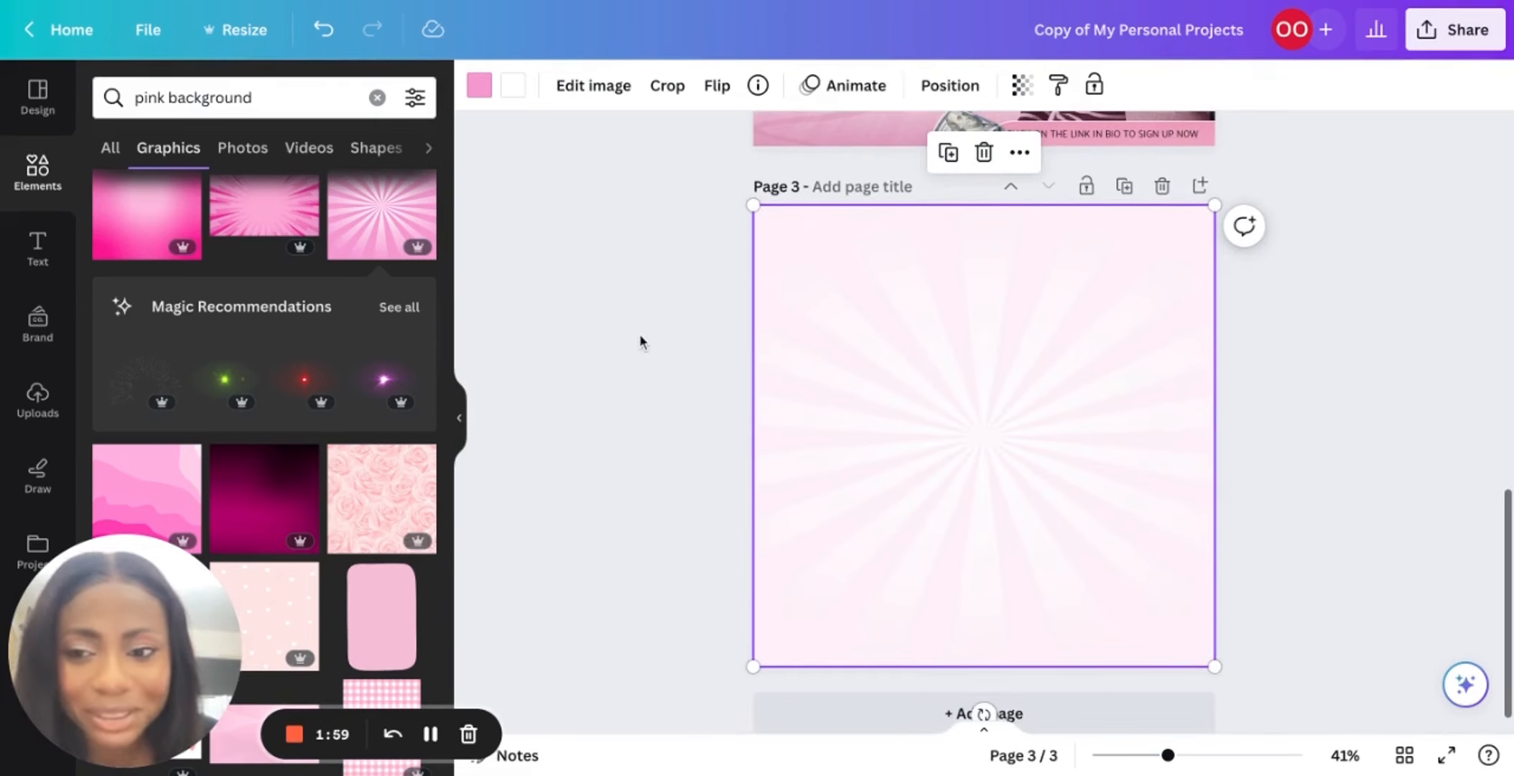
Search the elements library for "flower" and browse the graphics for a suitable one.
{"action": "left_click", "coordinate": [282, 97]}
{"action": "triple_click", "coordinate": [282, 97]}
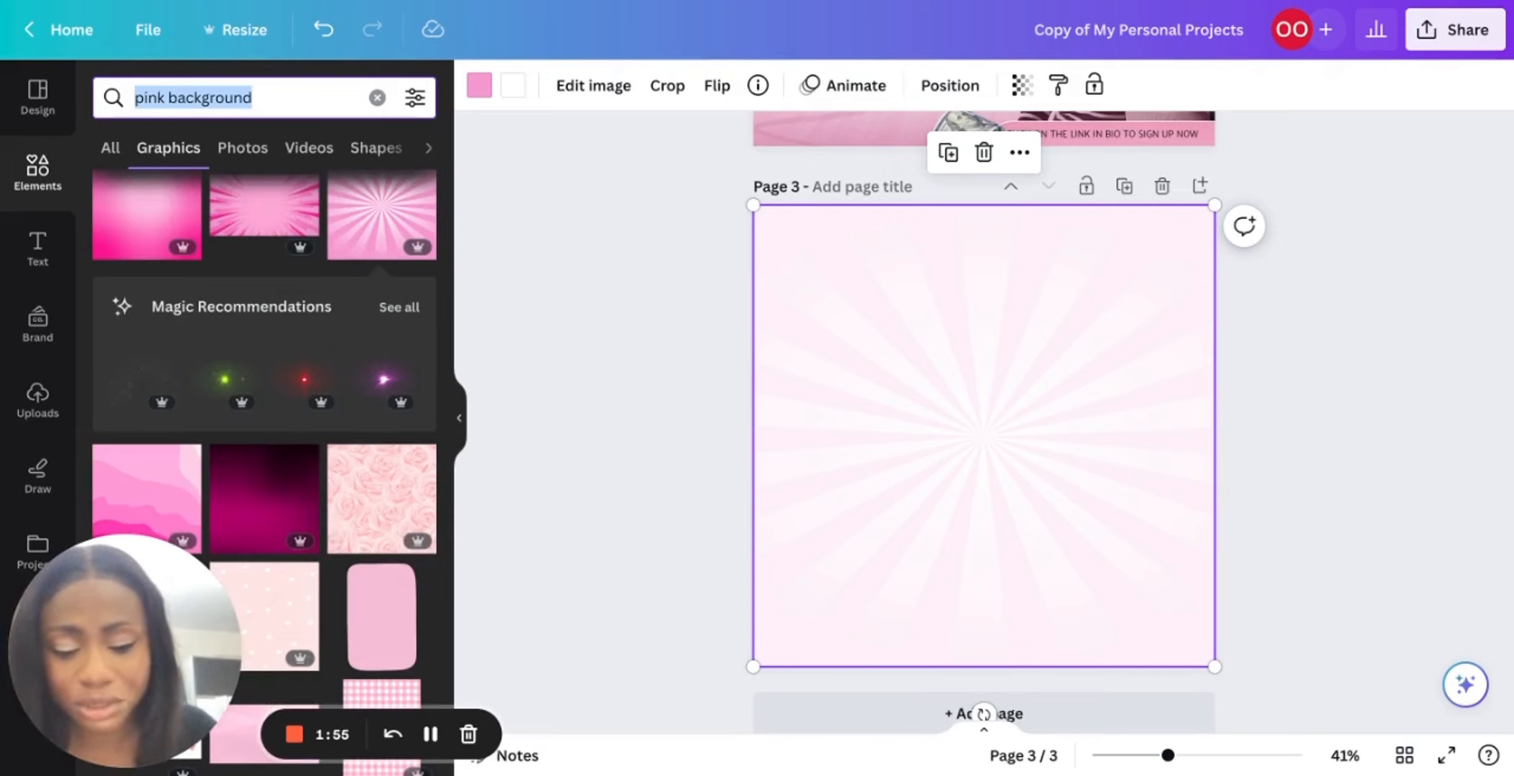
{"action": "type", "text": "flower"}
{"action": "key", "text": "Return"}
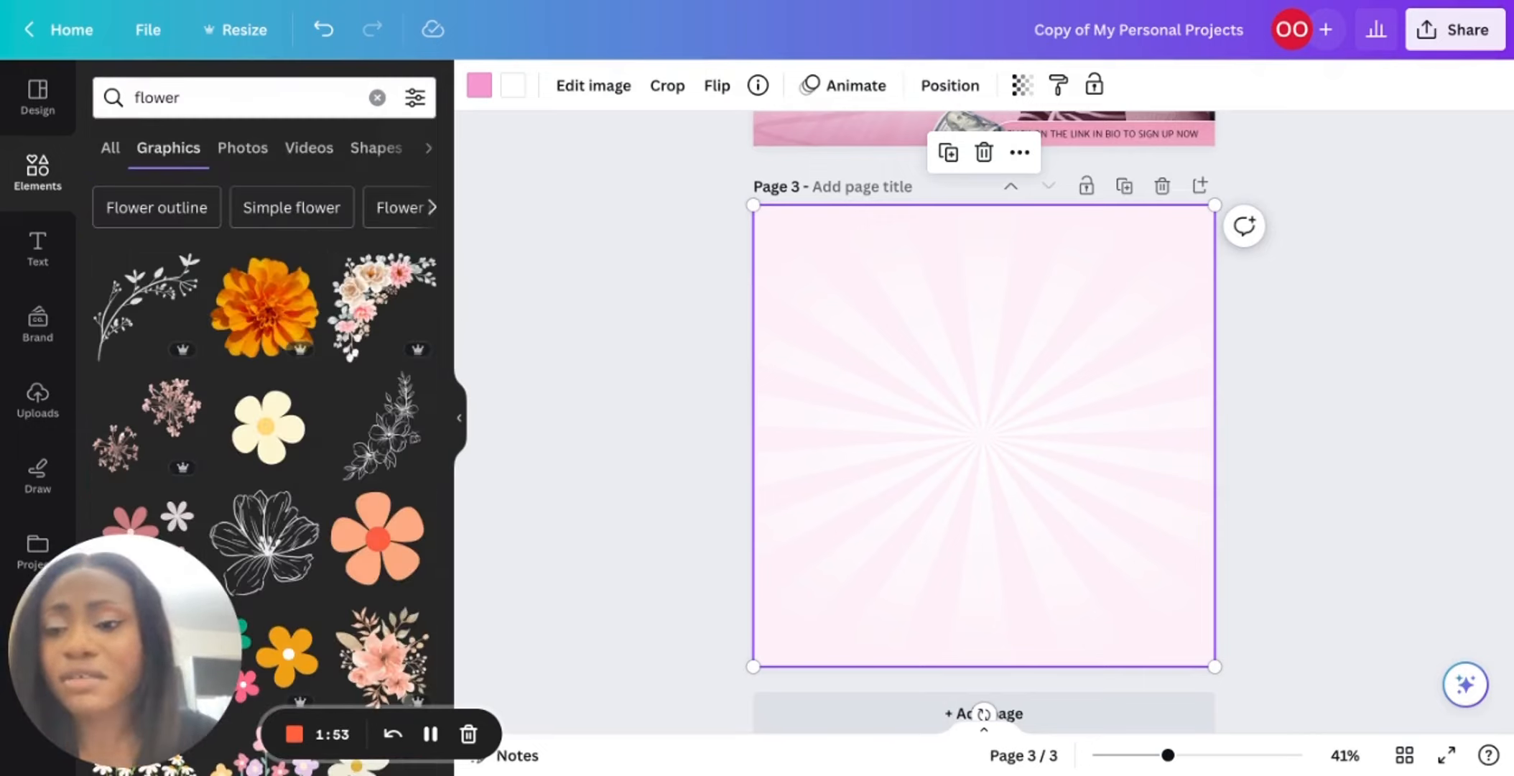
{"action": "scroll", "coordinate": [340, 402], "scroll_direction": "down", "scroll_amount": 5}
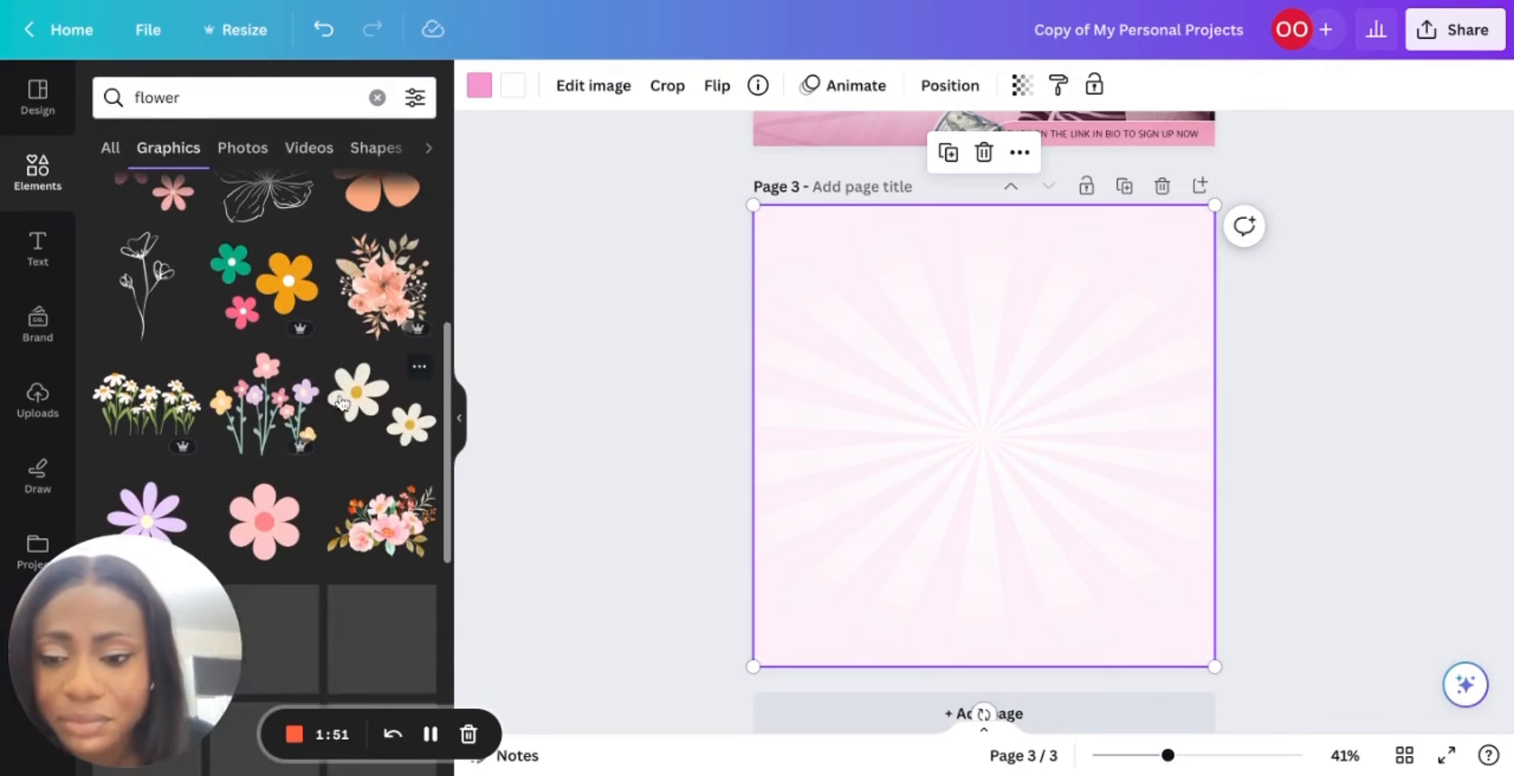
{"action": "scroll", "coordinate": [341, 402], "scroll_direction": "down", "scroll_amount": 7}
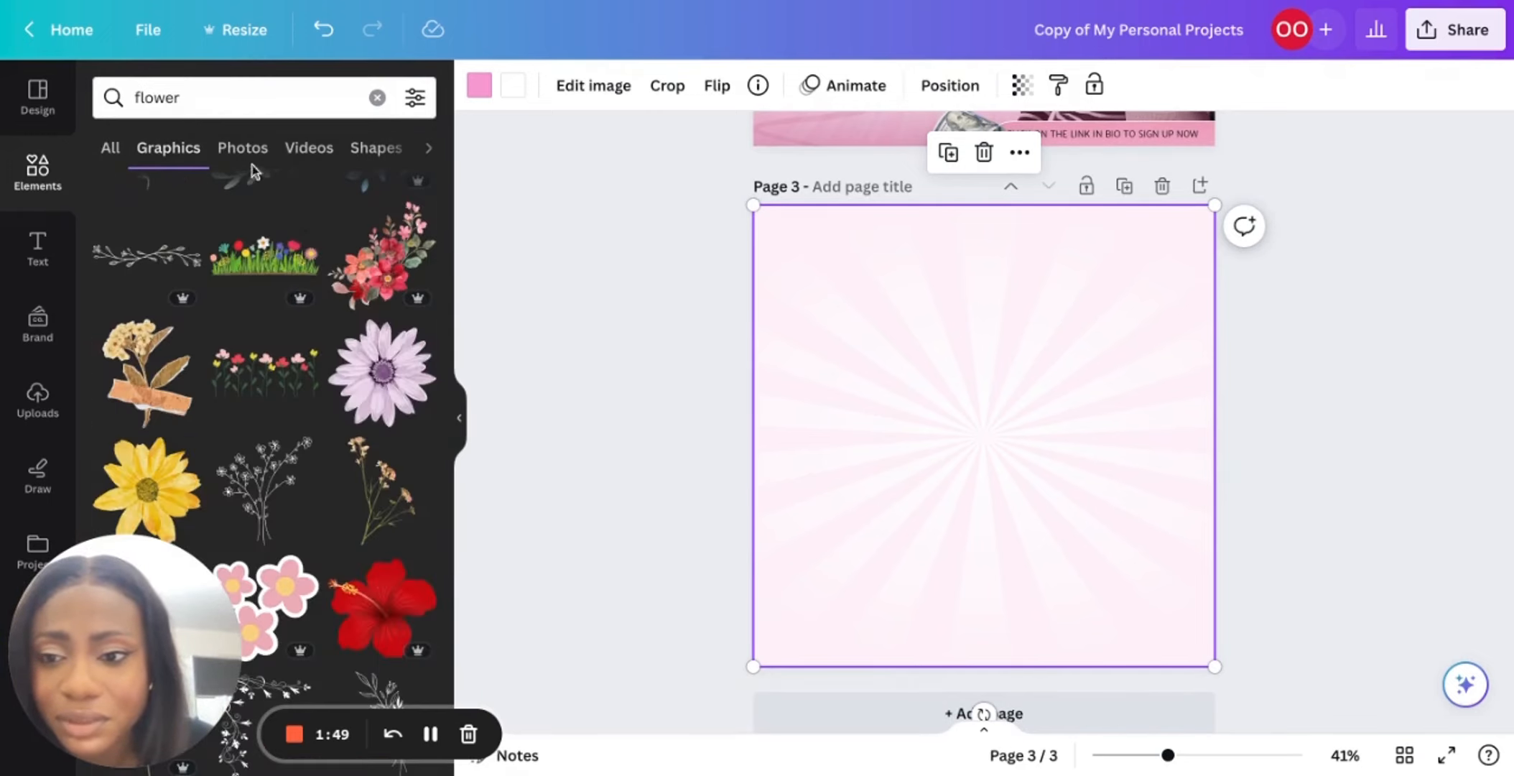
Restrict the flower search to photos and look for a pink flower that suits the flyer on page 2.
{"action": "left_click", "coordinate": [242, 147]}
{"action": "scroll", "coordinate": [365, 359], "scroll_direction": "down", "scroll_amount": 15}
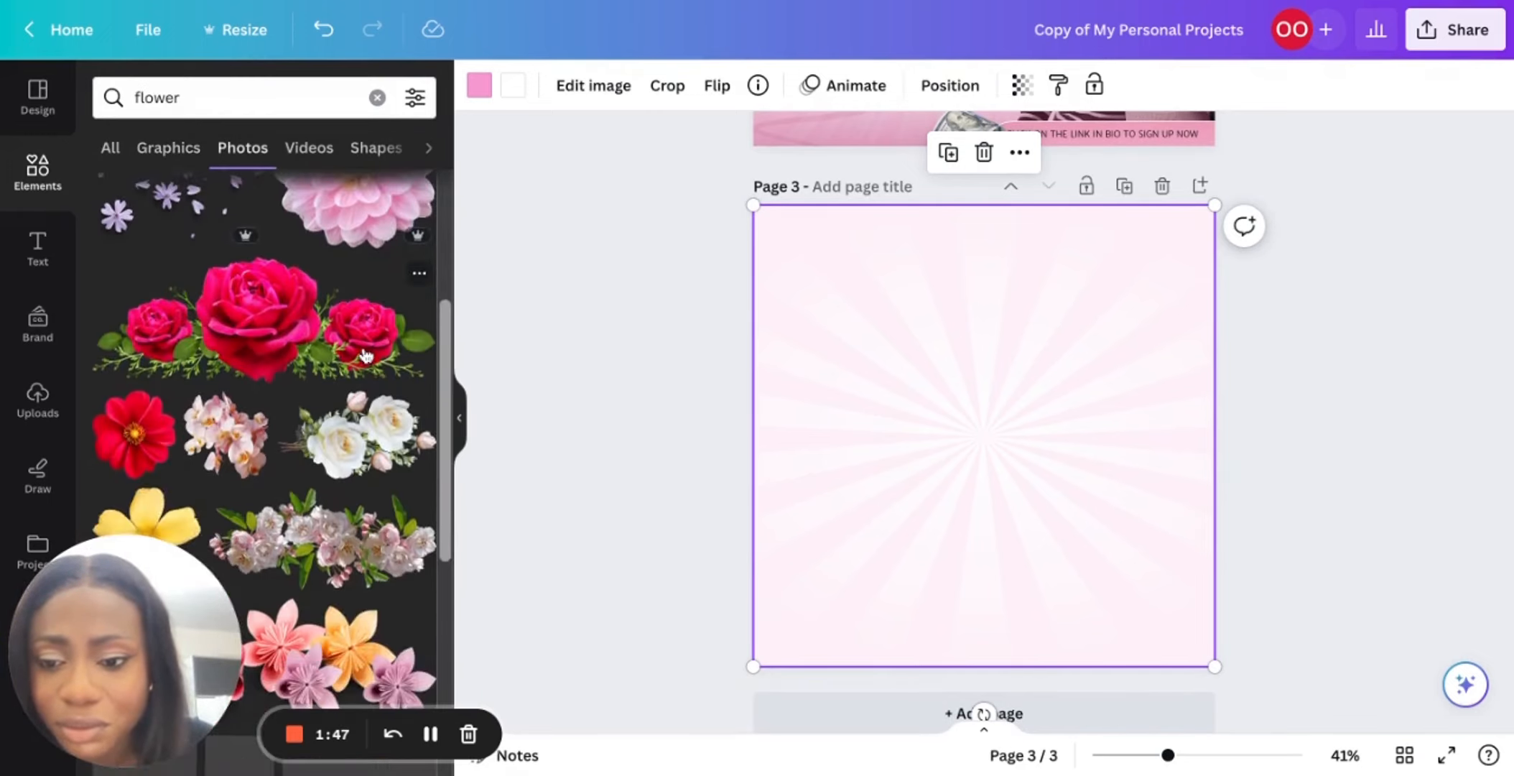
{"action": "scroll", "coordinate": [324, 629], "scroll_direction": "down", "scroll_amount": 8}
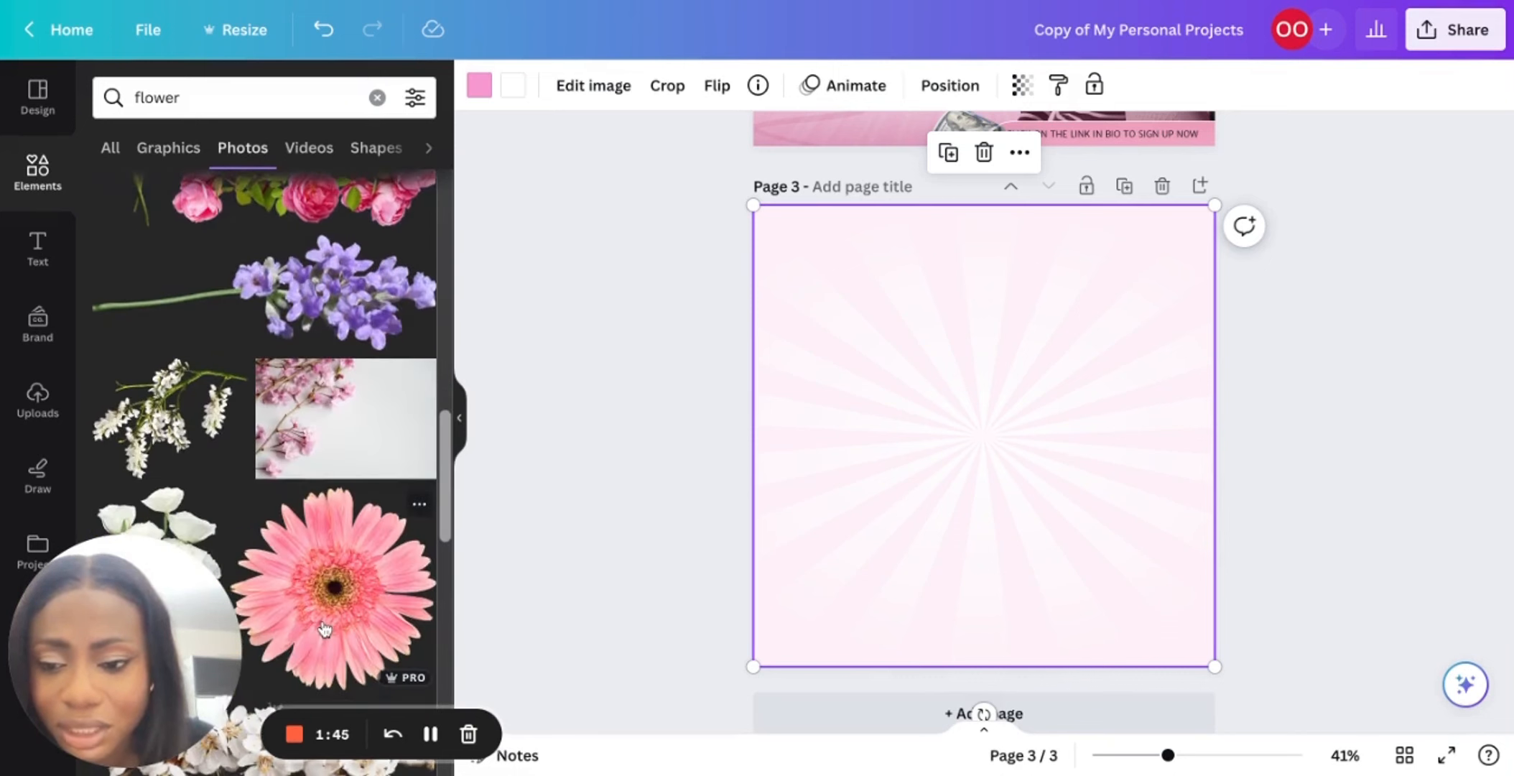
{"action": "scroll", "coordinate": [832, 428], "scroll_direction": "up", "scroll_amount": 6}
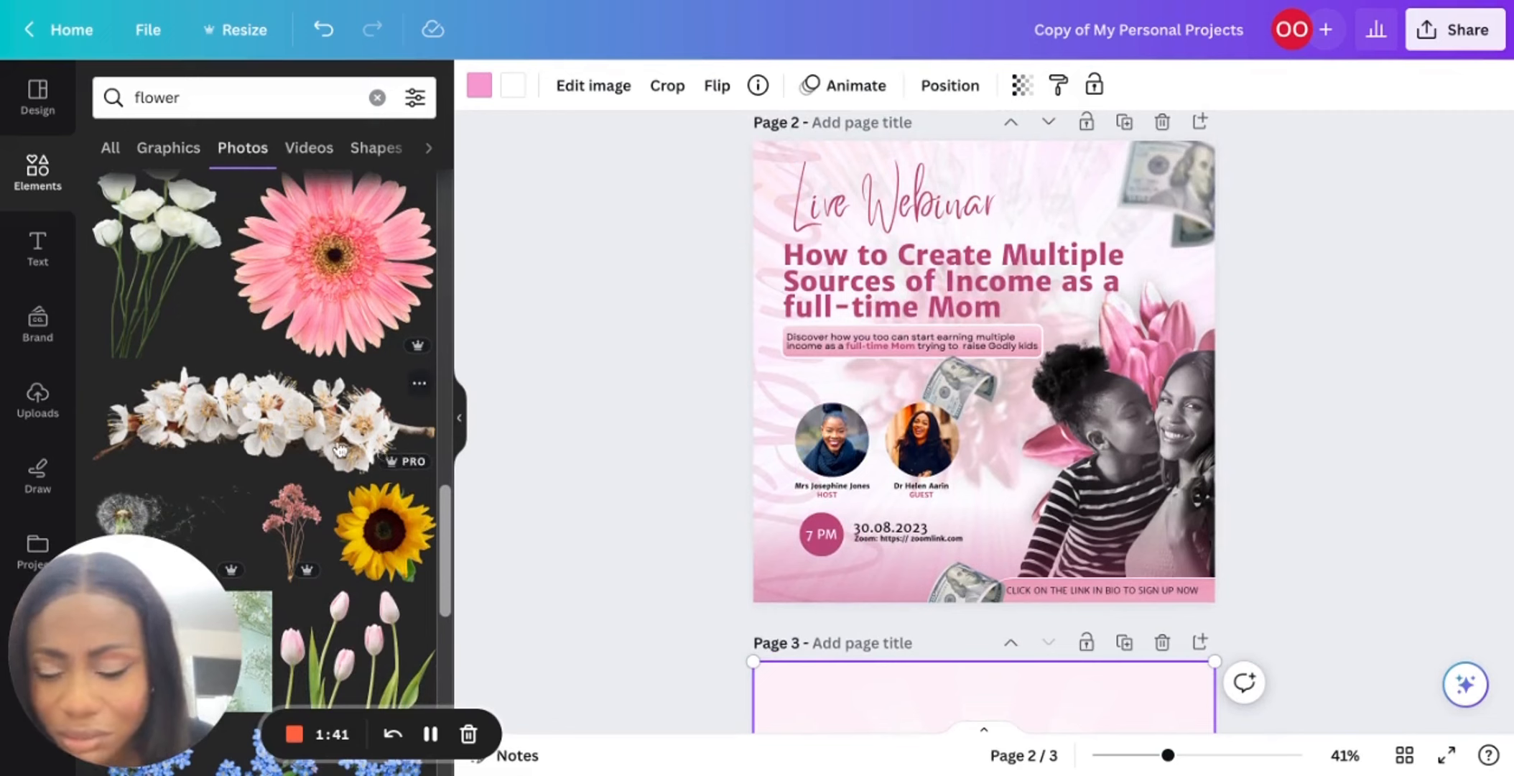
{"action": "scroll", "coordinate": [340, 448], "scroll_direction": "down", "scroll_amount": 10}
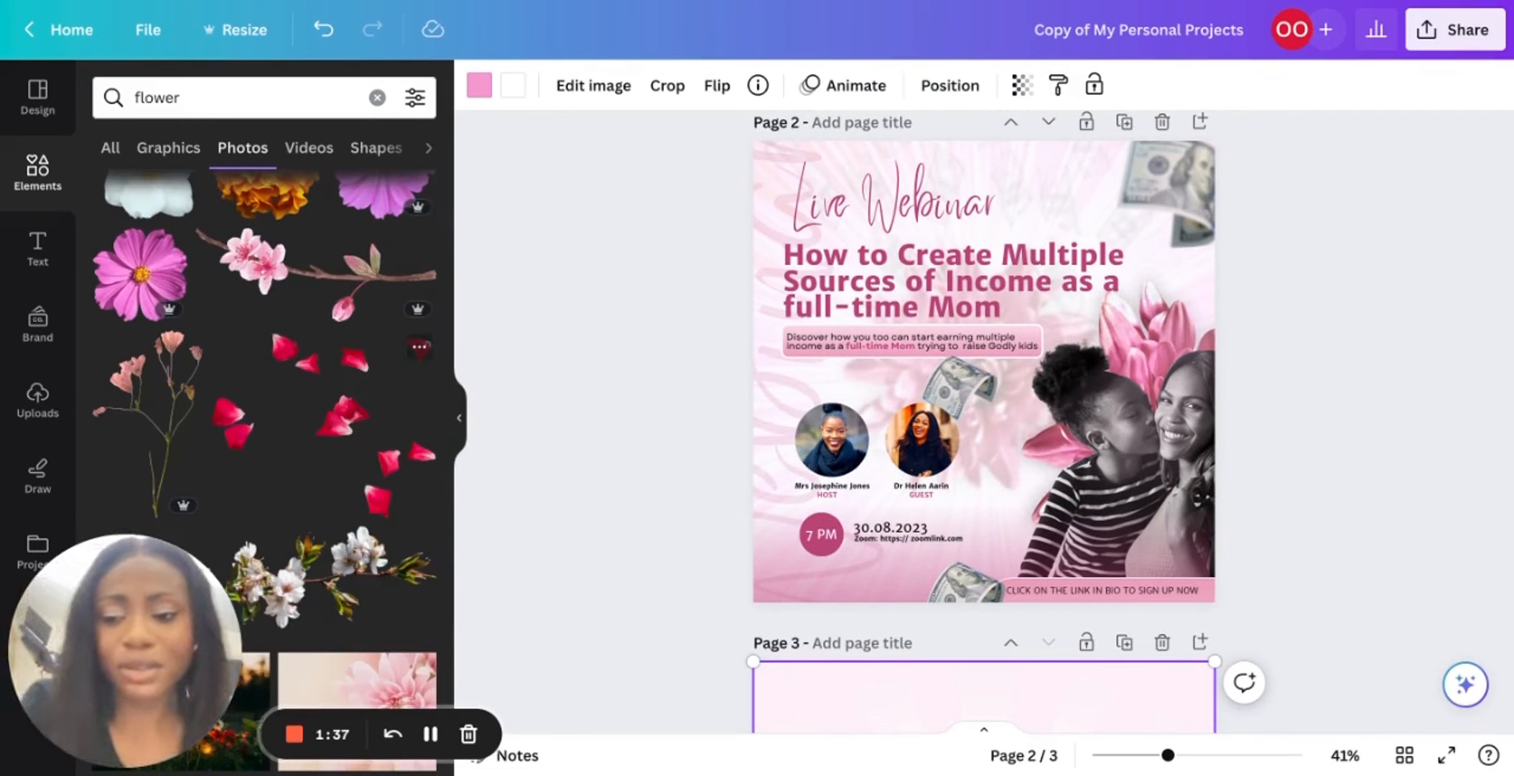
{"action": "scroll", "coordinate": [265, 448], "scroll_direction": "down", "scroll_amount": 10}
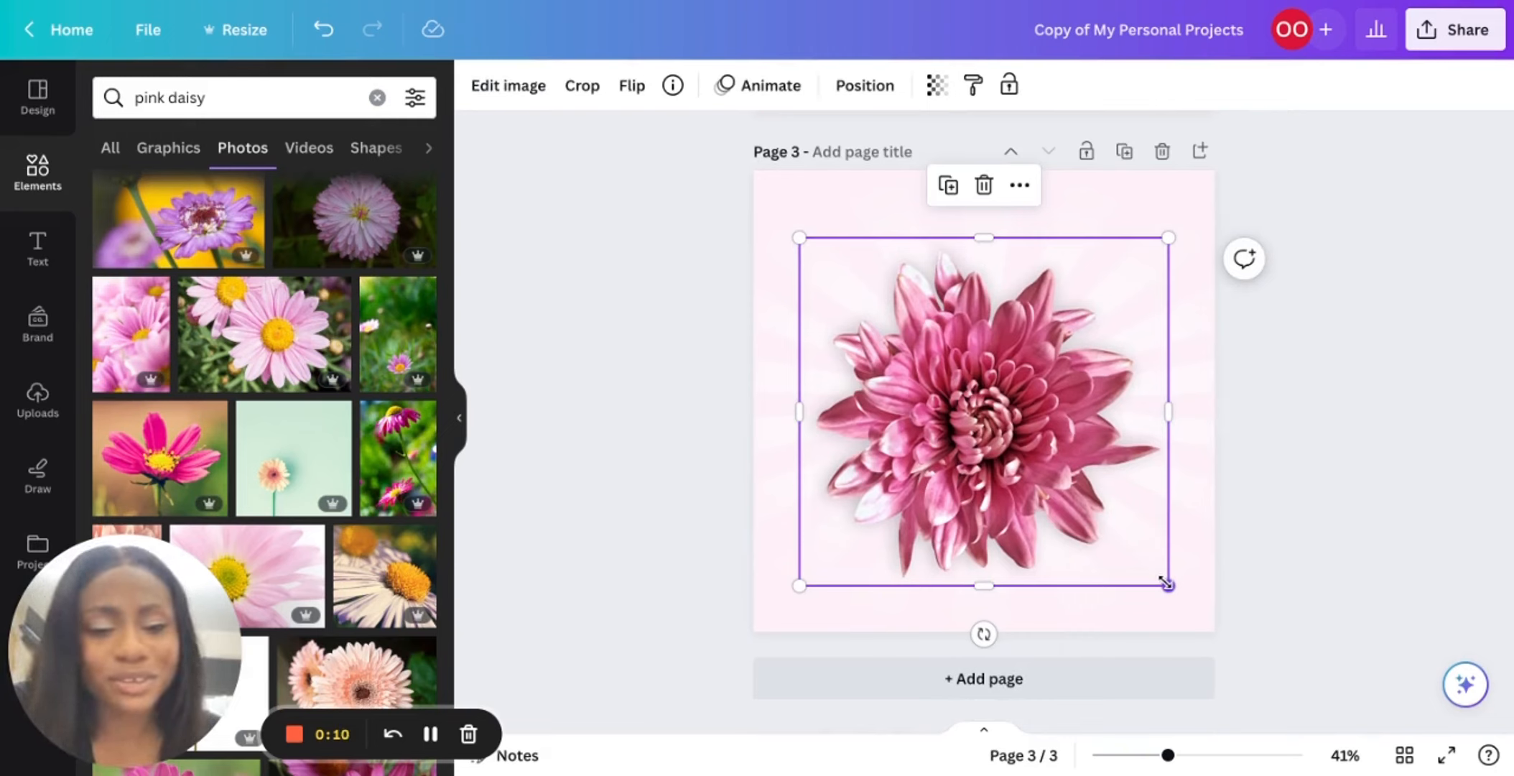
Shrink the pink flower photo on page 3 and centre it on the page.
{"action": "left_click_drag", "start_coordinate": [1041, 474], "coordinate": [1041, 463]}
{"action": "left_click_drag", "start_coordinate": [1167, 575], "coordinate": [1111, 523]}
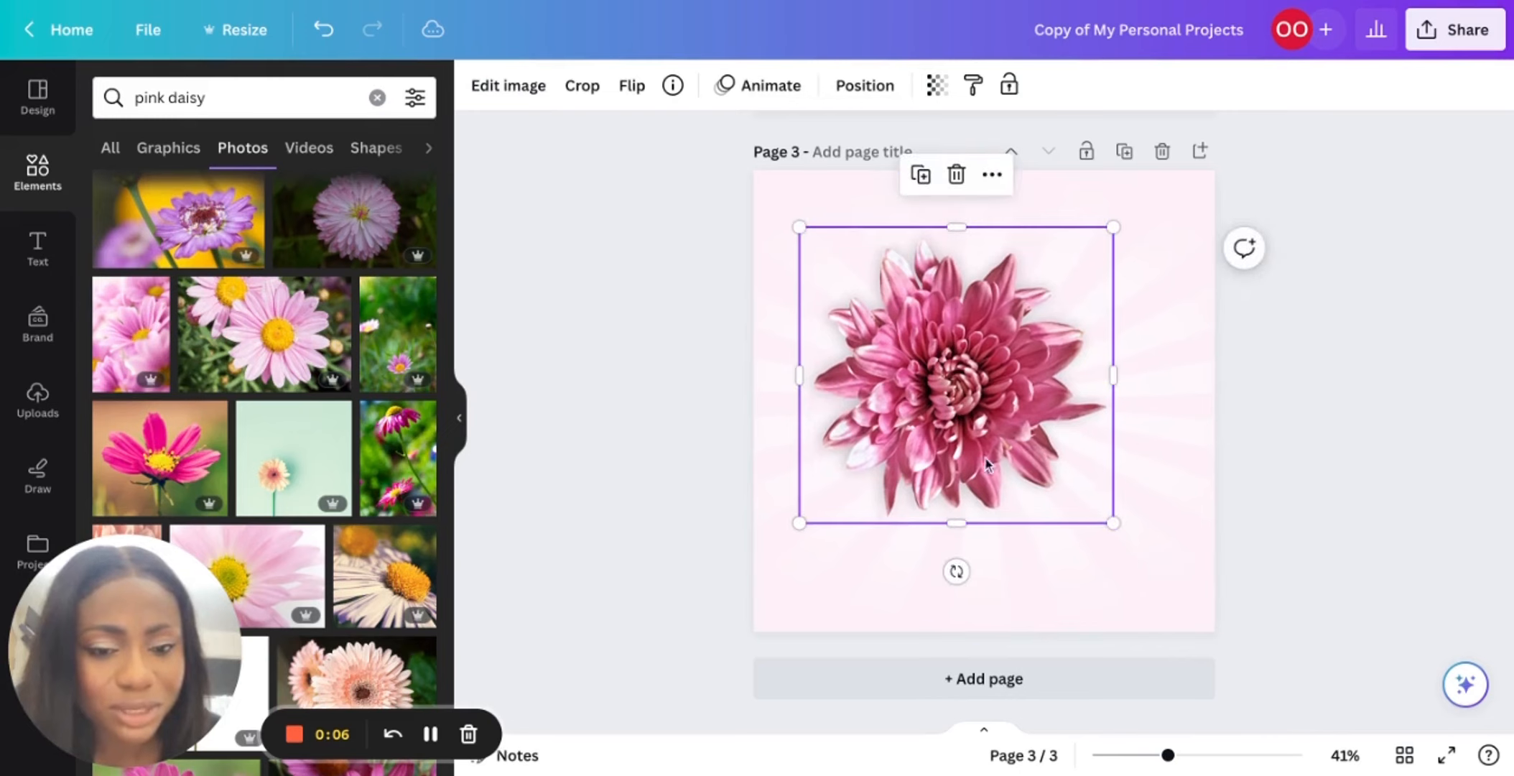
{"action": "left_click_drag", "start_coordinate": [951, 438], "coordinate": [974, 464]}
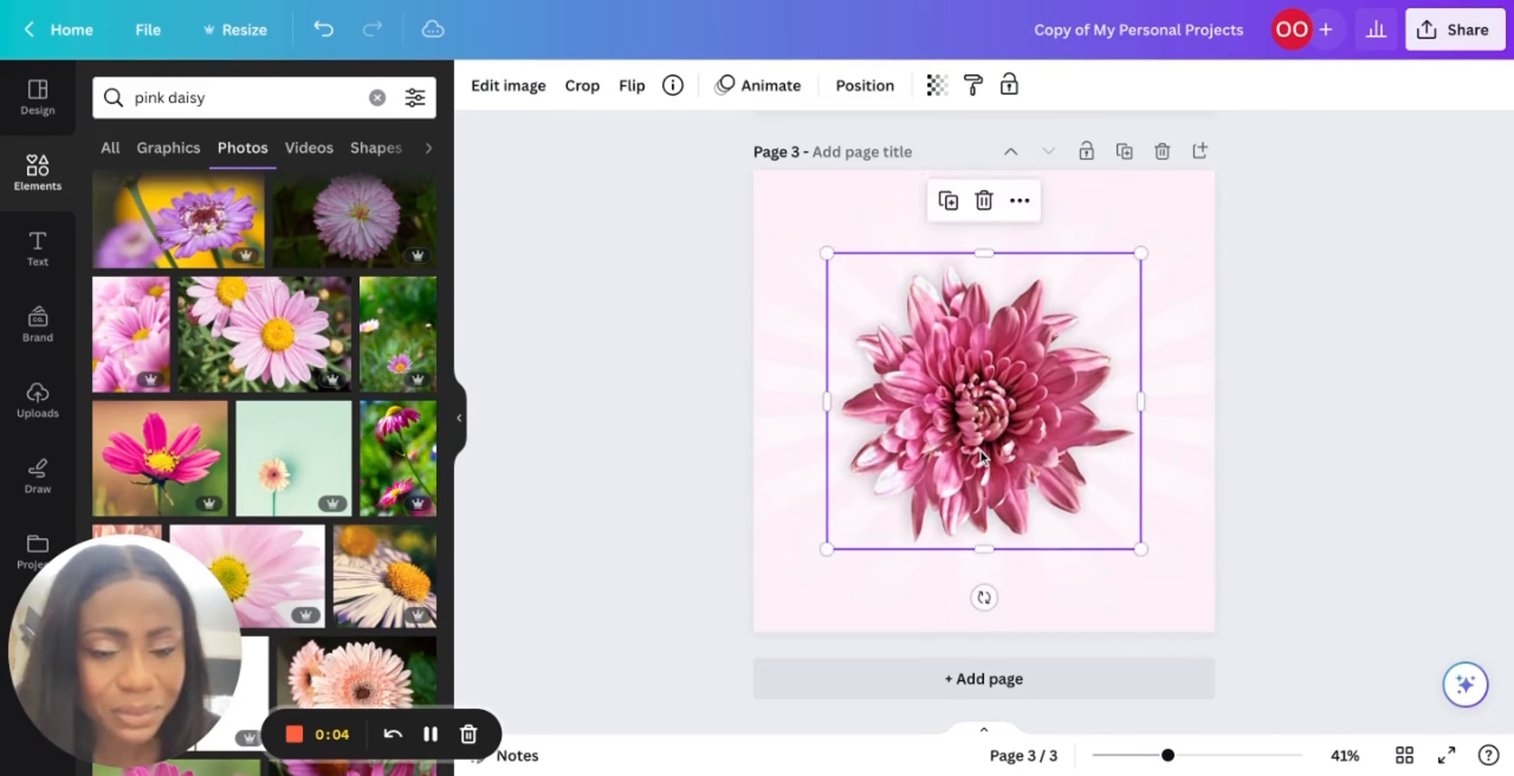
Set the transparency of the centred flower photo on page 3 to 19.
{"action": "left_click", "coordinate": [936, 84]}
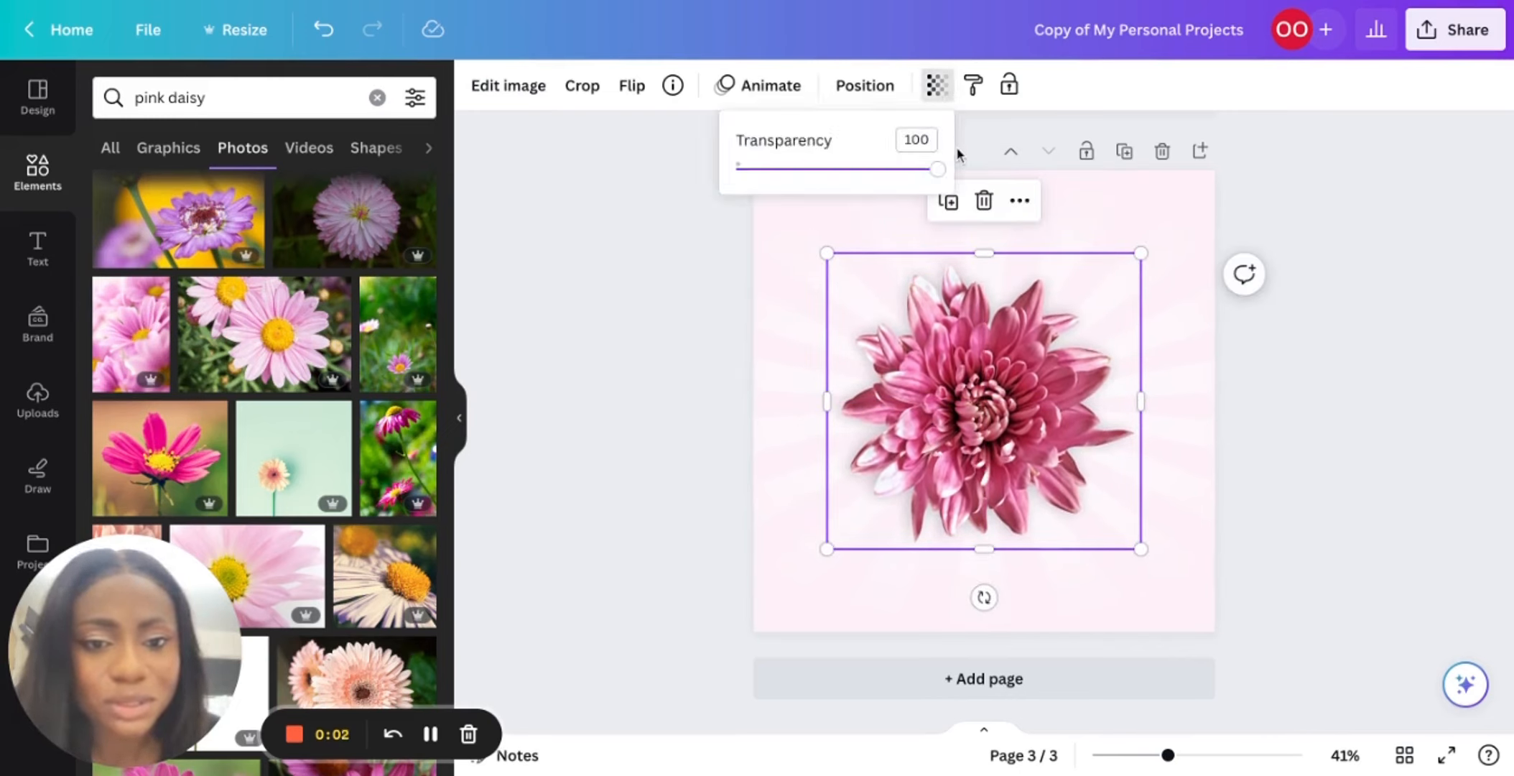
{"action": "left_click_drag", "start_coordinate": [937, 171], "coordinate": [808, 169]}
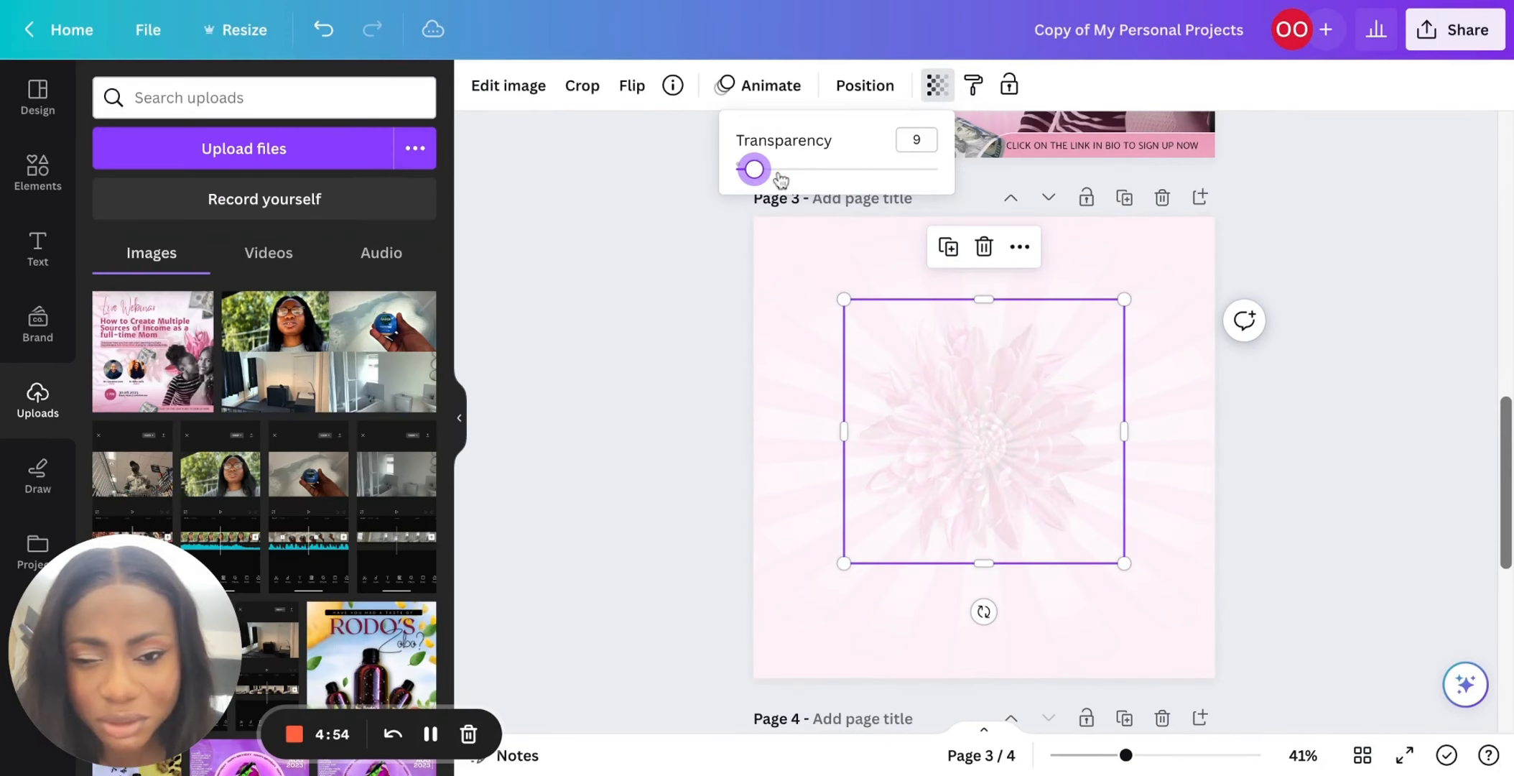
{"action": "left_click_drag", "start_coordinate": [780, 178], "coordinate": [768, 169]}
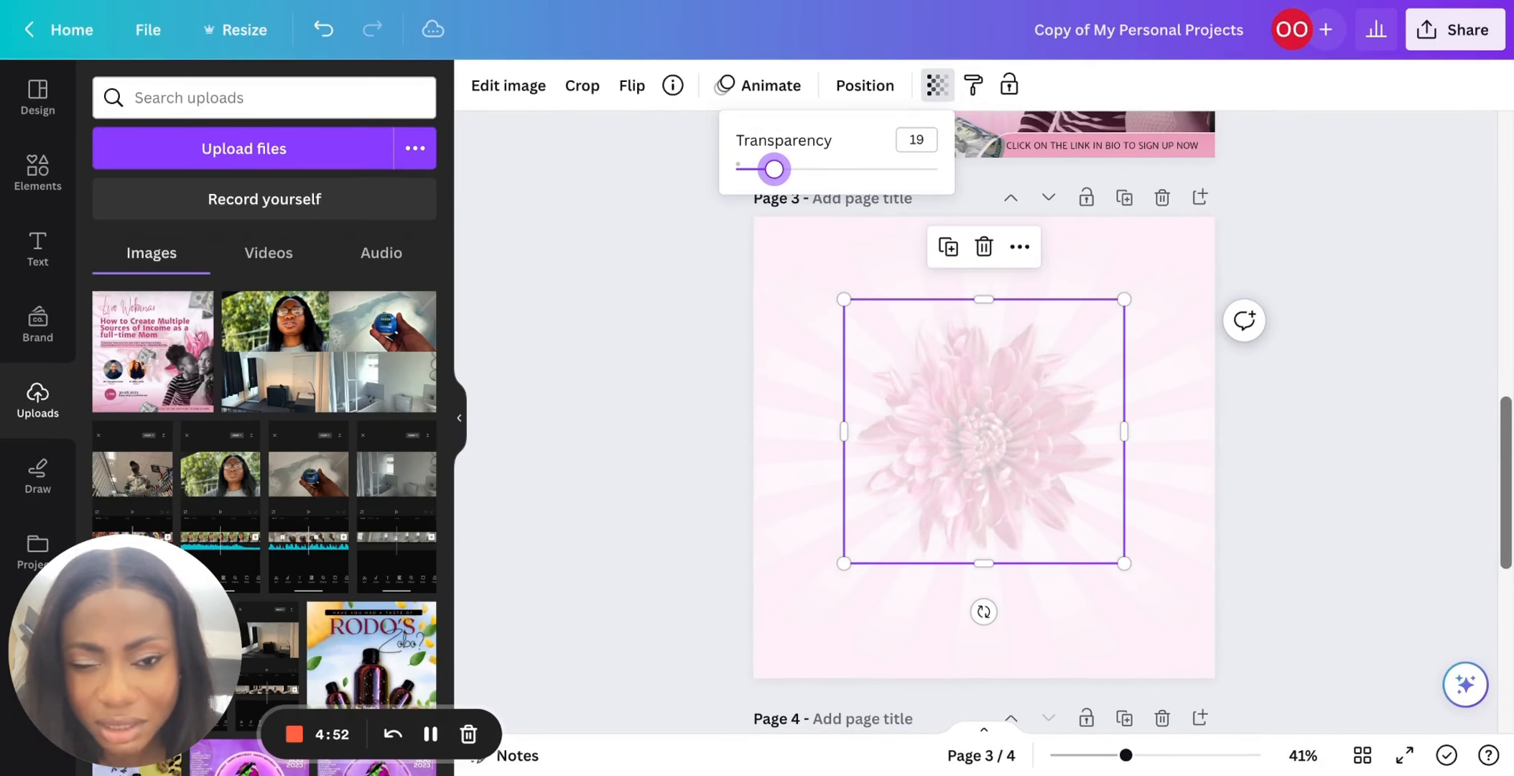
{"action": "key", "text": "Escape"}
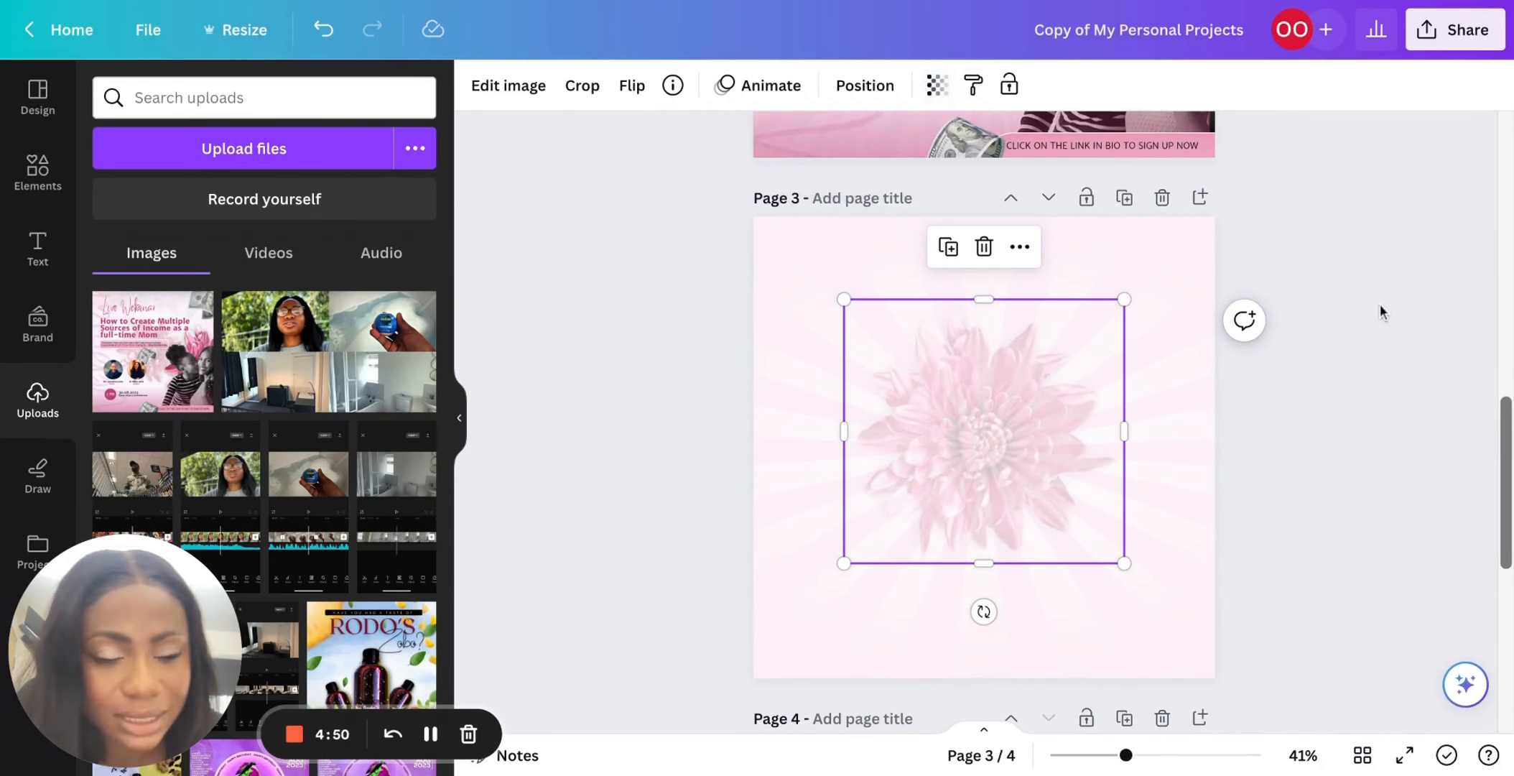
Examine the webinar flyer on page 4 and compare it with the flower background on page 3.
{"action": "scroll", "coordinate": [1379, 304], "scroll_direction": "down", "scroll_amount": 8}
{"action": "scroll", "coordinate": [1380, 310], "scroll_direction": "up", "scroll_amount": 1}
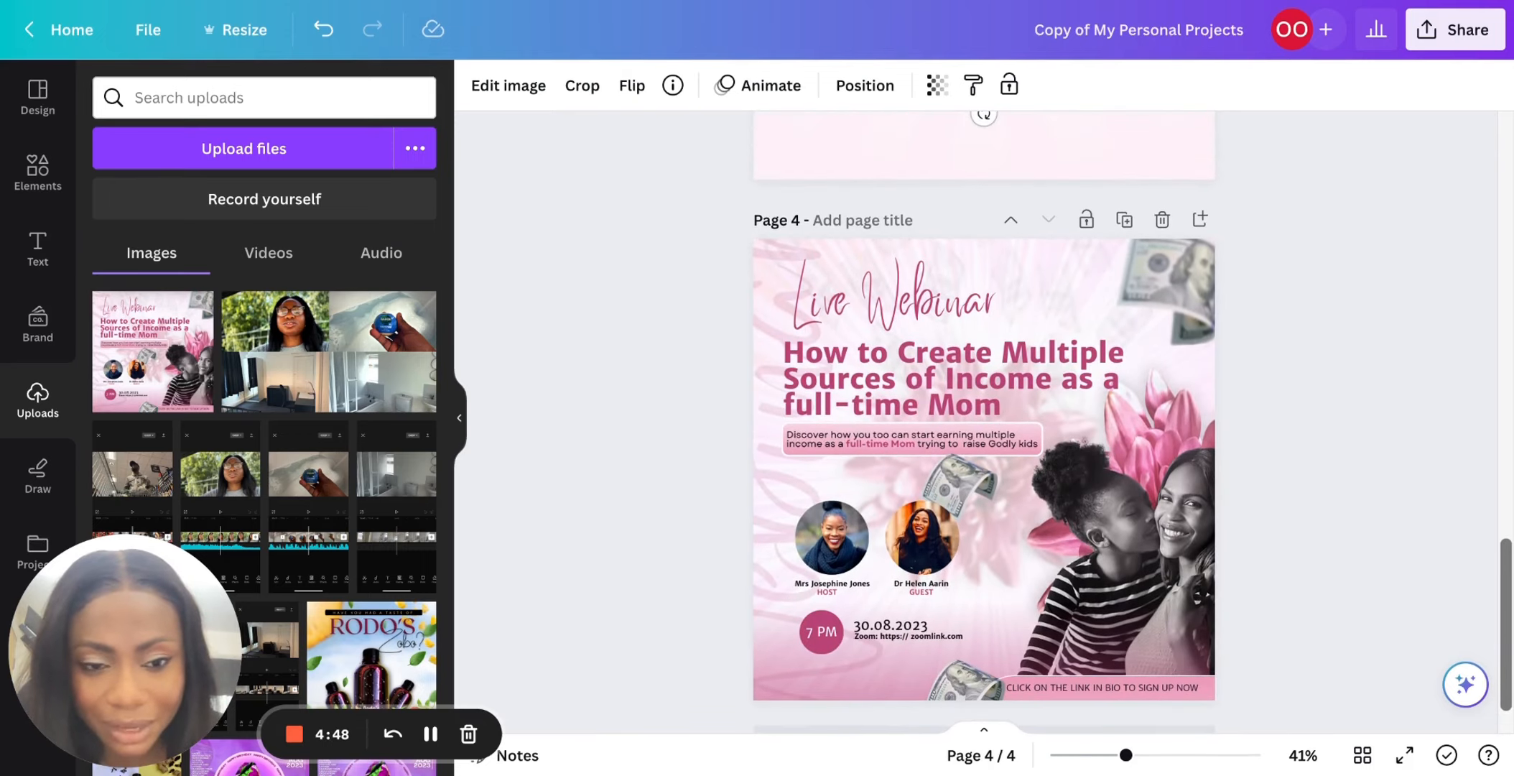
{"action": "scroll", "coordinate": [983, 421], "scroll_direction": "up", "scroll_amount": 1}
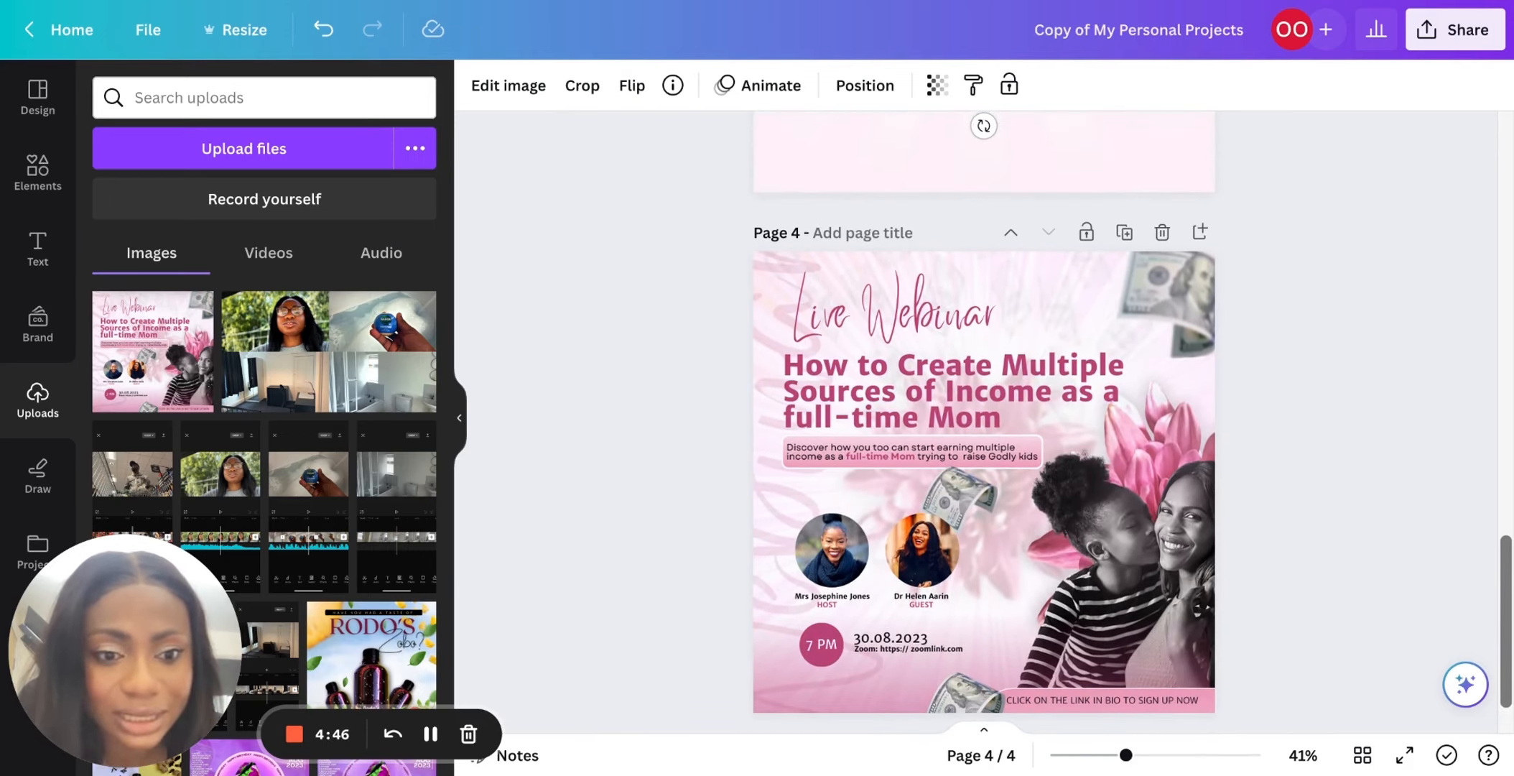
{"action": "scroll", "coordinate": [983, 421], "scroll_direction": "down", "scroll_amount": 1}
{"action": "scroll", "coordinate": [983, 422], "scroll_direction": "up", "scroll_amount": 5}
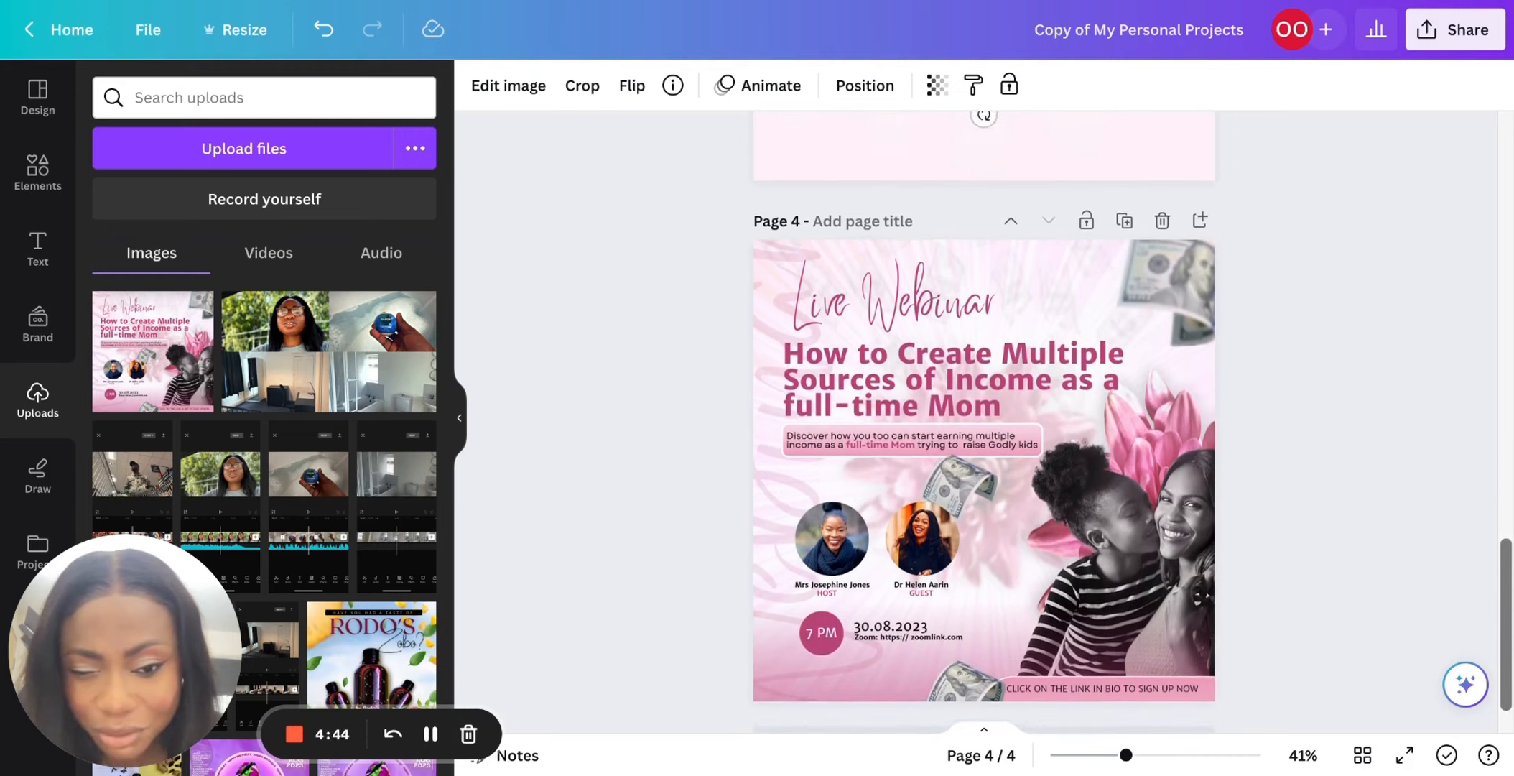
{"action": "scroll", "coordinate": [983, 422], "scroll_direction": "up", "scroll_amount": 1}
{"action": "key", "text": "Escape"}
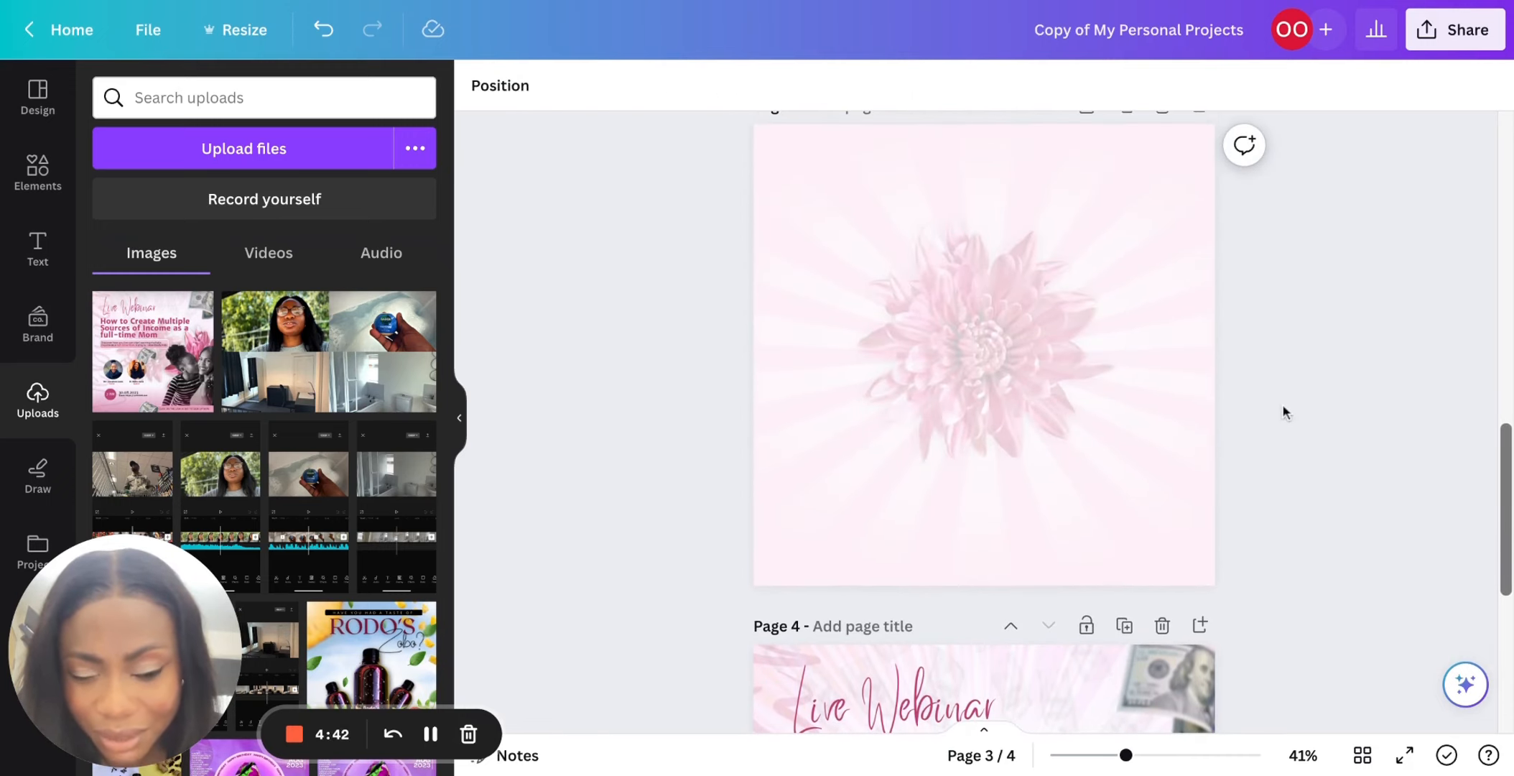
{"action": "scroll", "coordinate": [1282, 411], "scroll_direction": "down", "scroll_amount": 5}
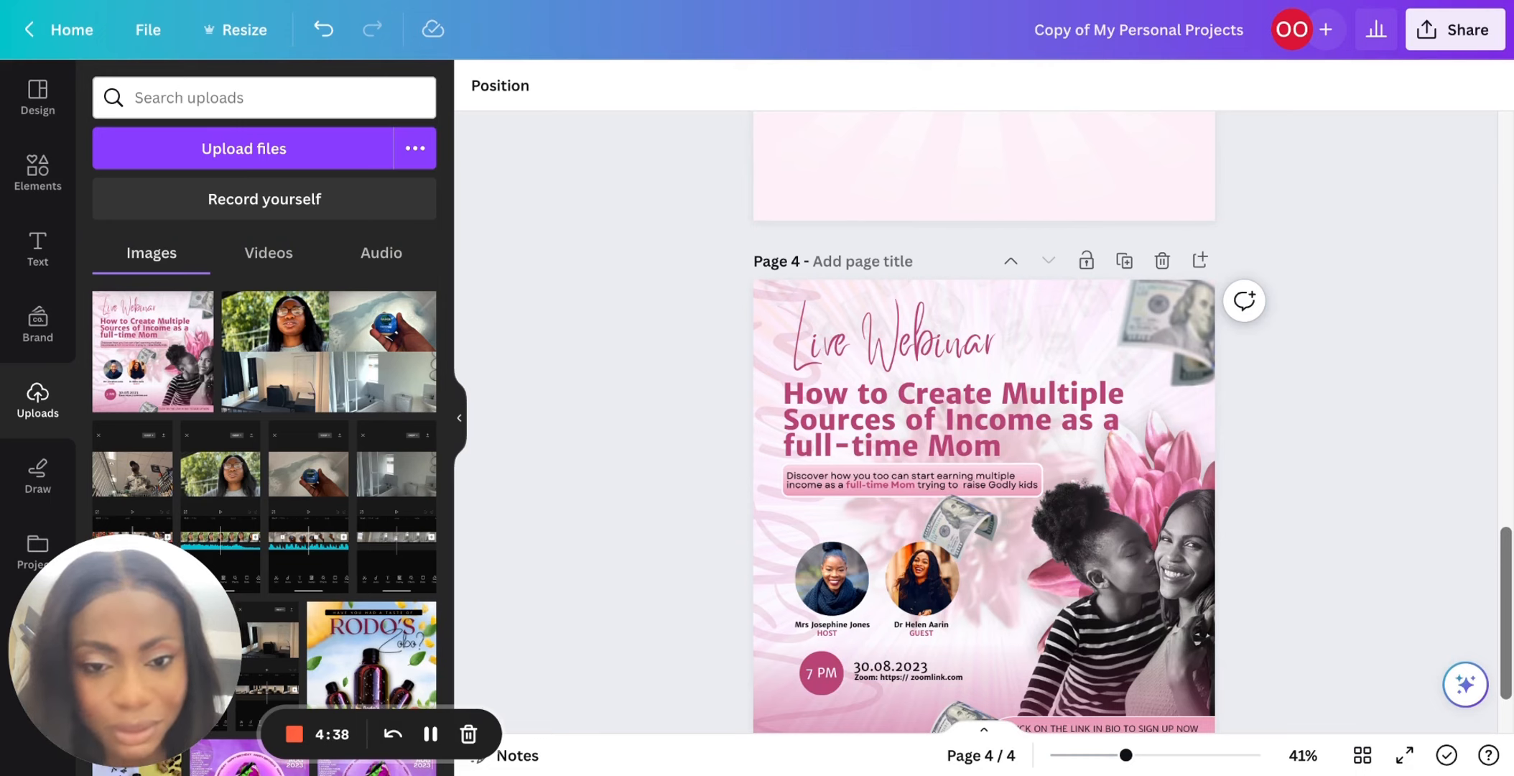
{"action": "scroll", "coordinate": [983, 488], "scroll_direction": "down", "scroll_amount": 1}
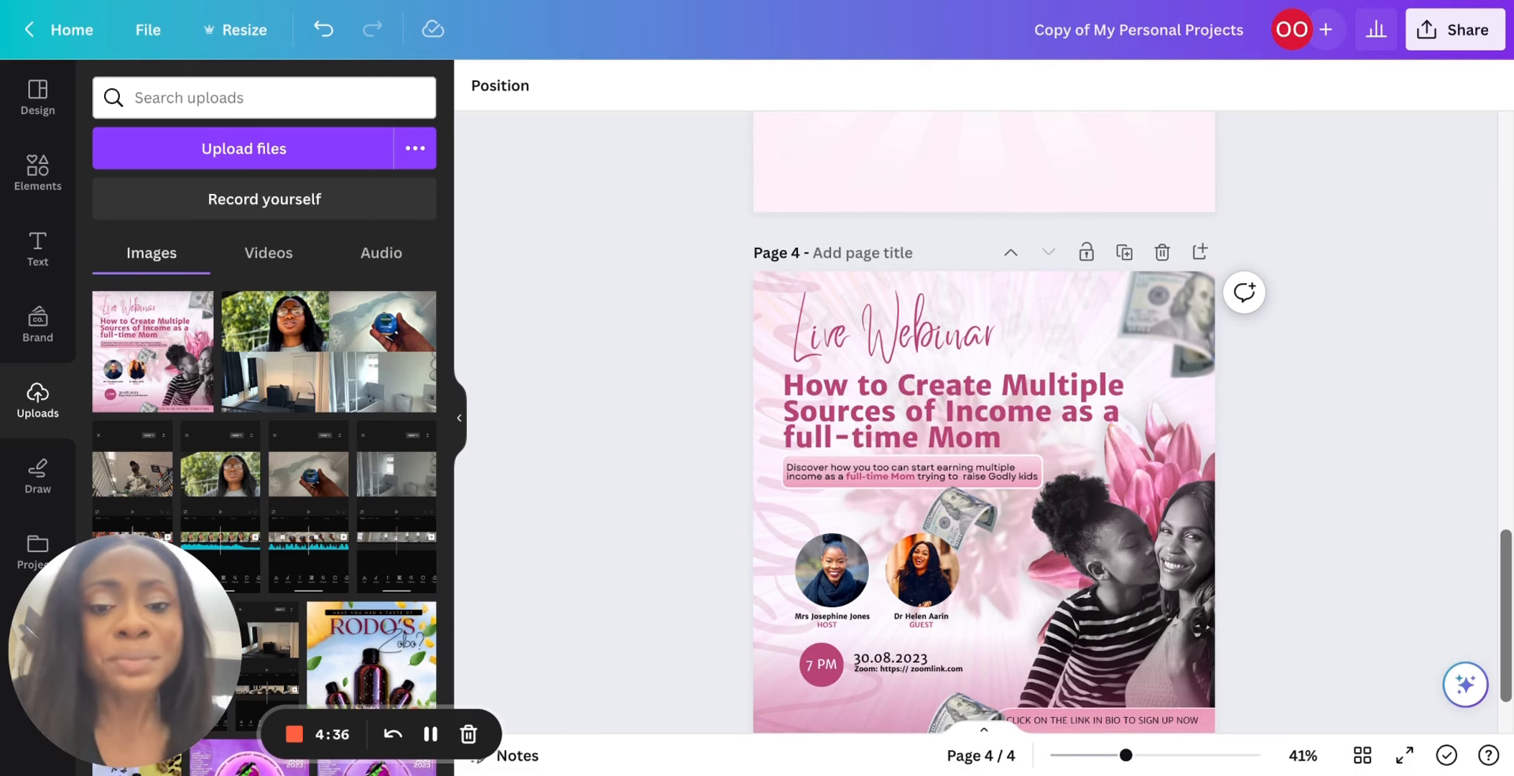
Check the font of the title on page 2 and add a subheading reading "Live Webinar" to page 3.
{"action": "scroll", "coordinate": [983, 422], "scroll_direction": "up", "scroll_amount": 15}
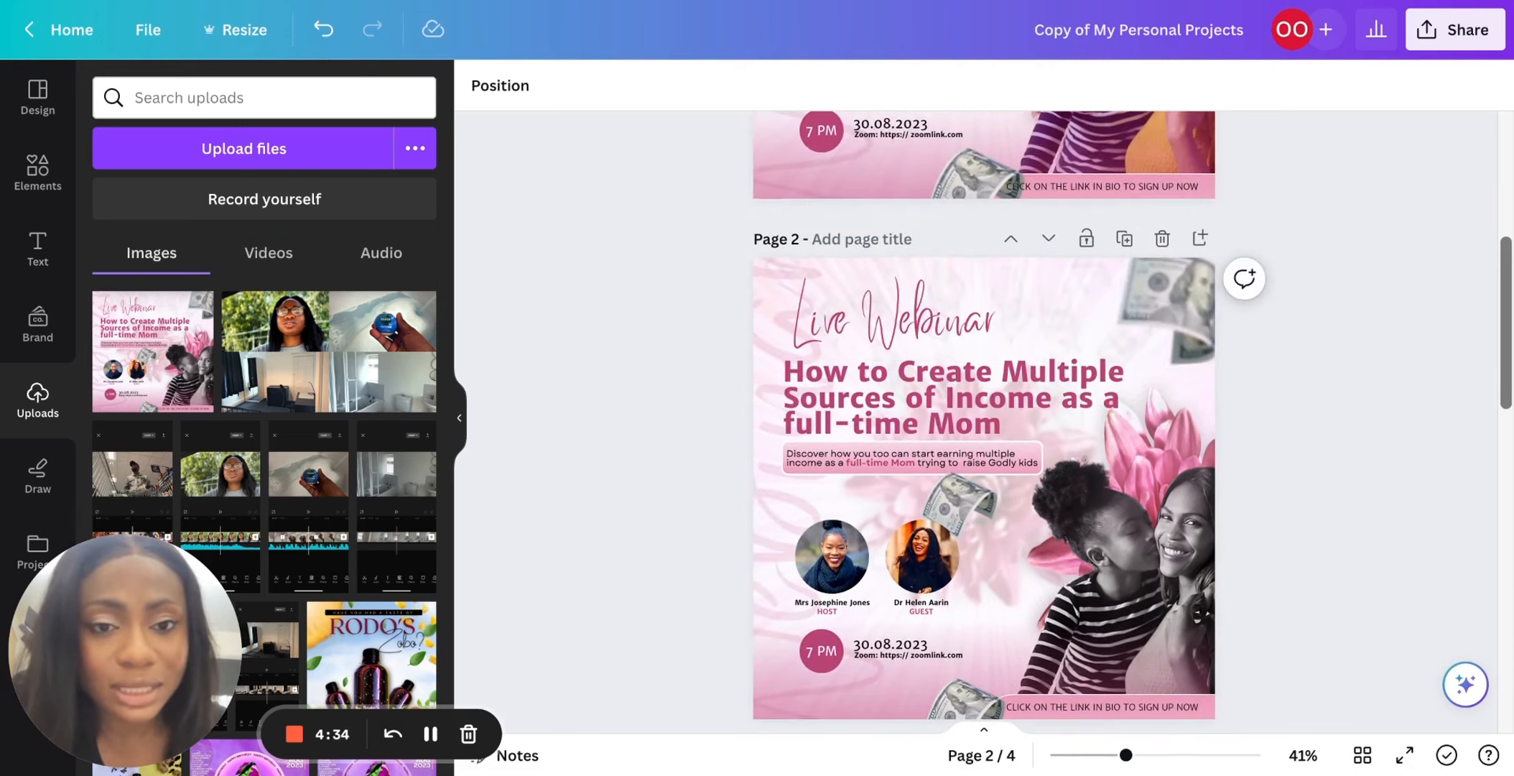
{"action": "left_click", "coordinate": [876, 336]}
{"action": "scroll", "coordinate": [1212, 527], "scroll_direction": "down", "scroll_amount": 4}
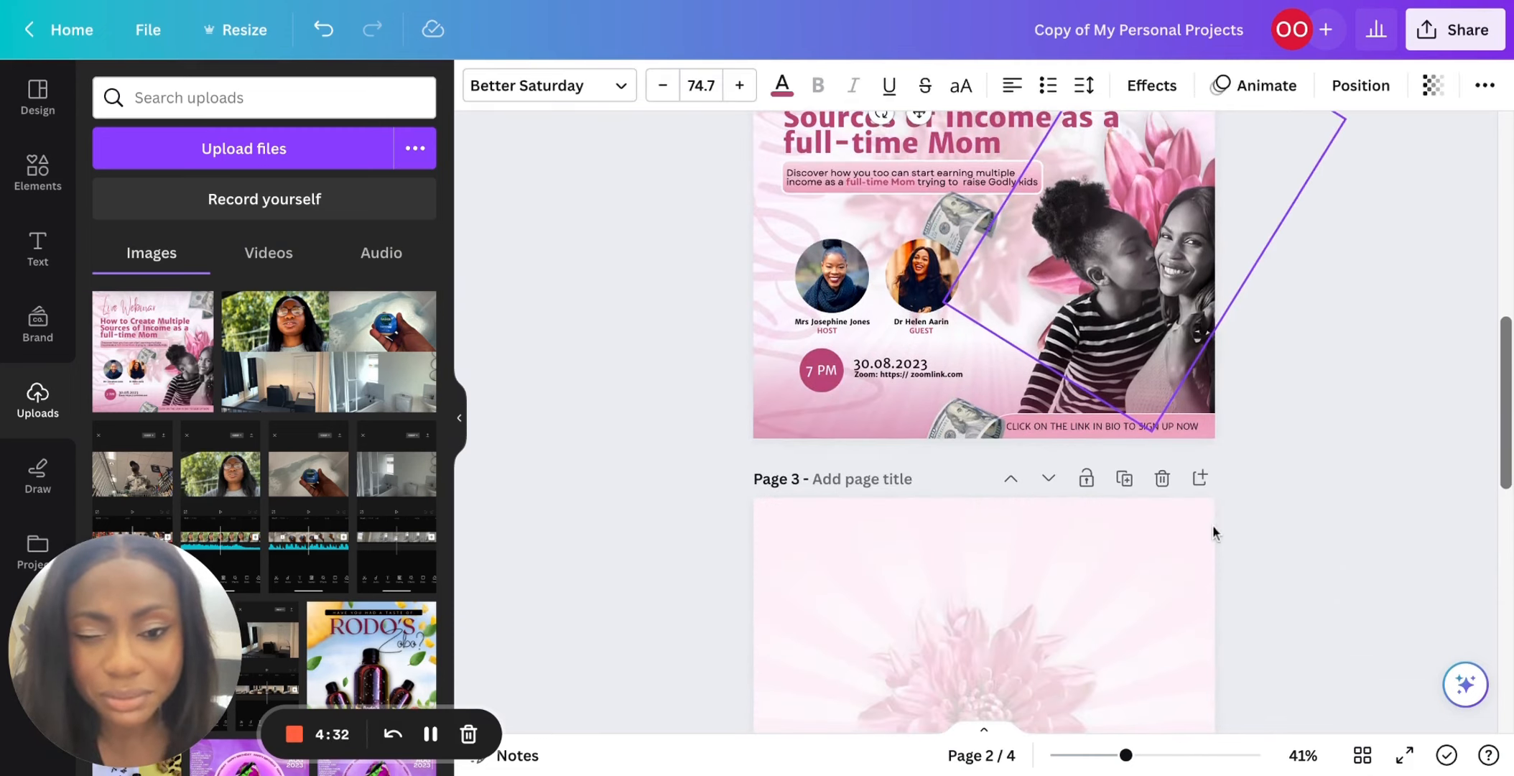
{"action": "scroll", "coordinate": [1212, 530], "scroll_direction": "down", "scroll_amount": 4}
{"action": "left_click", "coordinate": [1115, 528]}
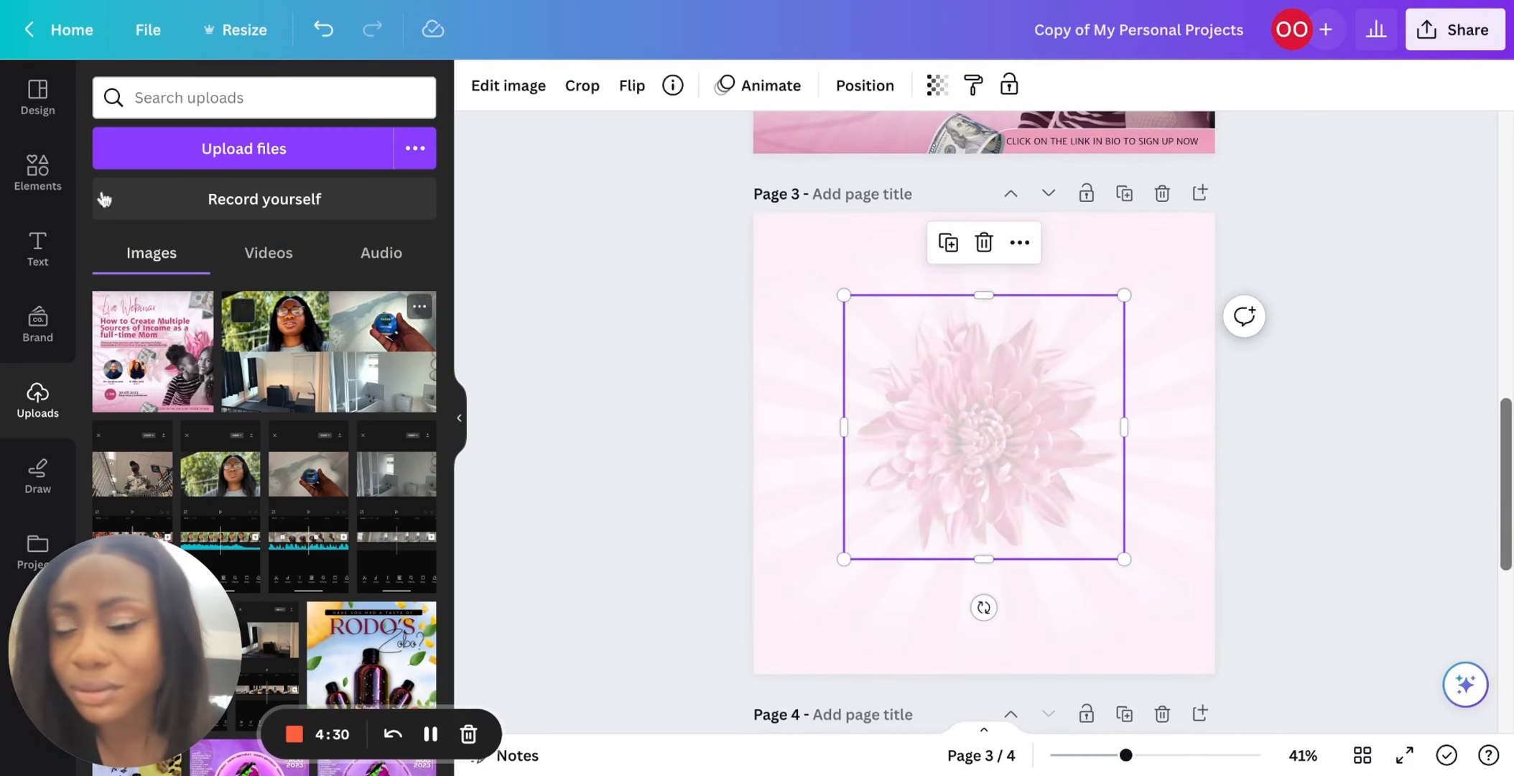
{"action": "left_click", "coordinate": [40, 247]}
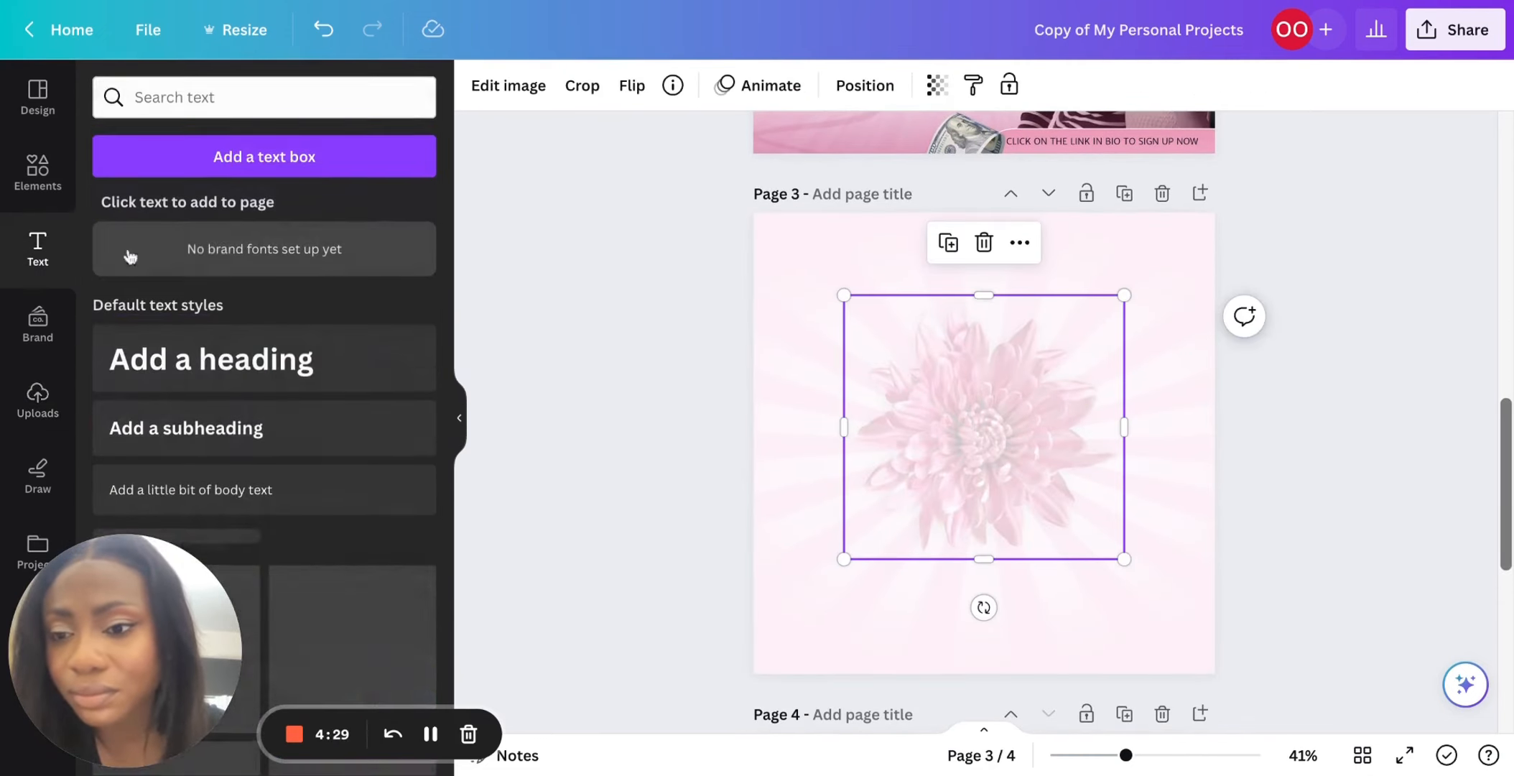
{"action": "left_click", "coordinate": [256, 413]}
{"action": "type", "text": "L"}
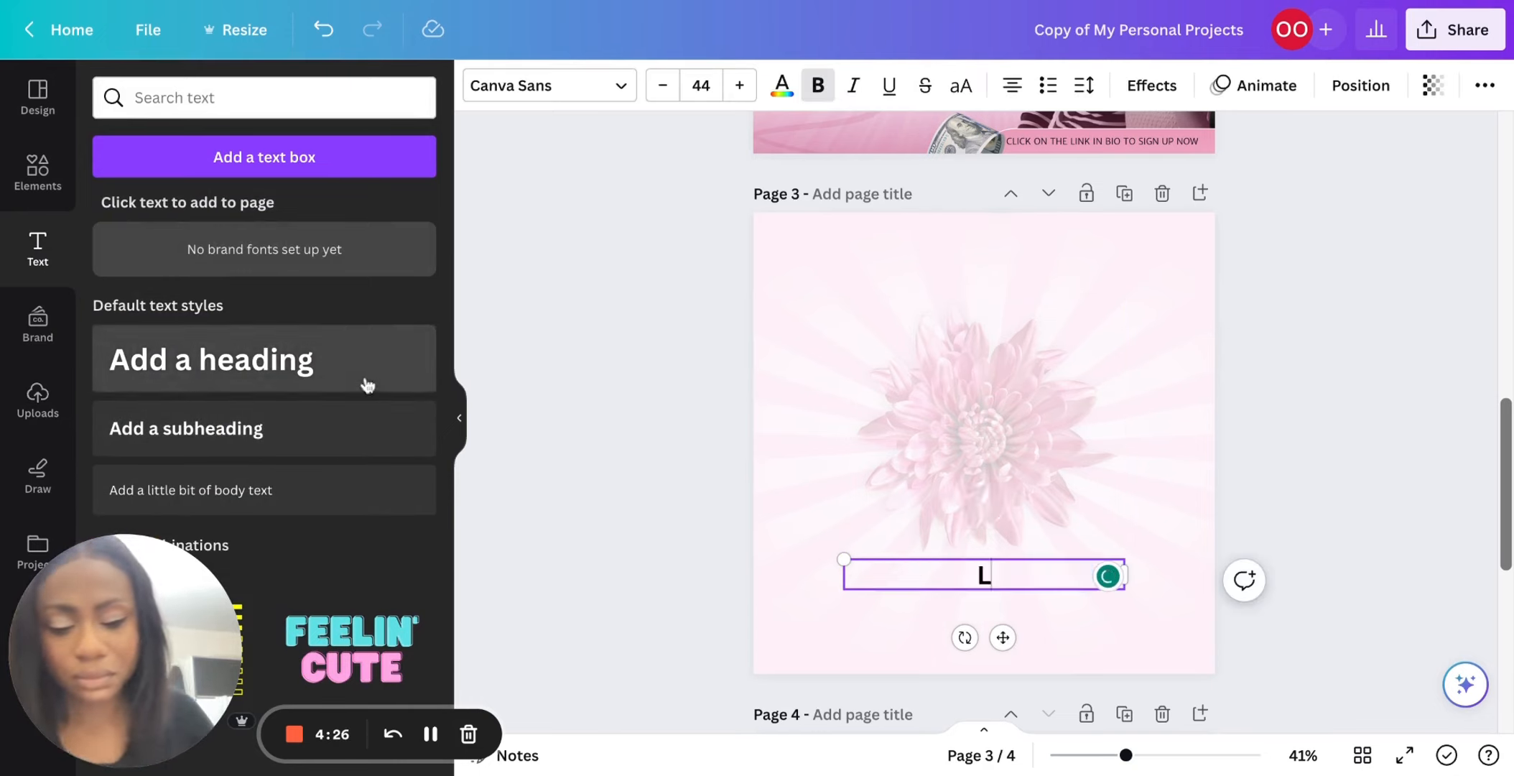
{"action": "type", "text": "ibe"}
{"action": "key", "text": "BackSpace"}
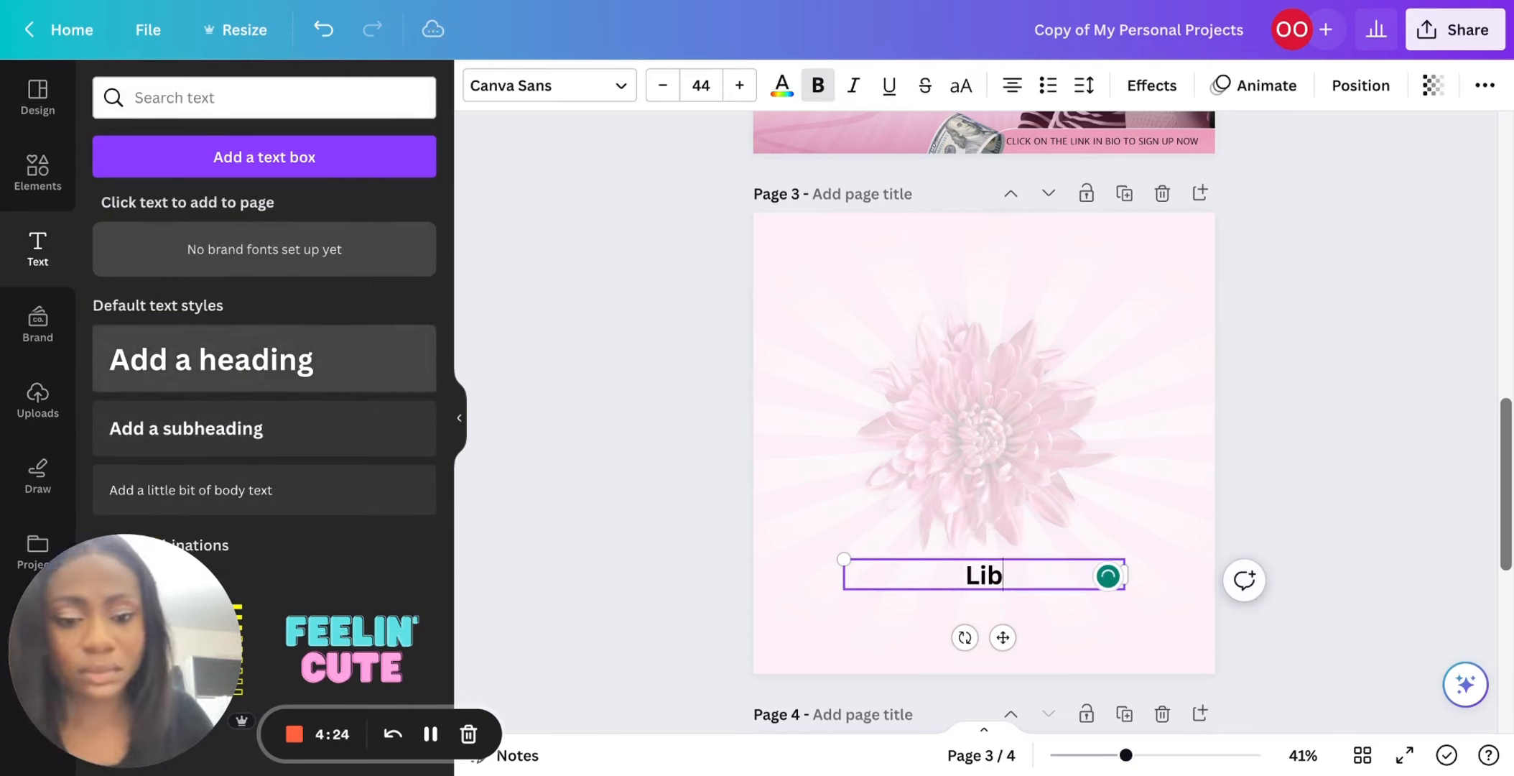
{"action": "type", "text": "e W"}
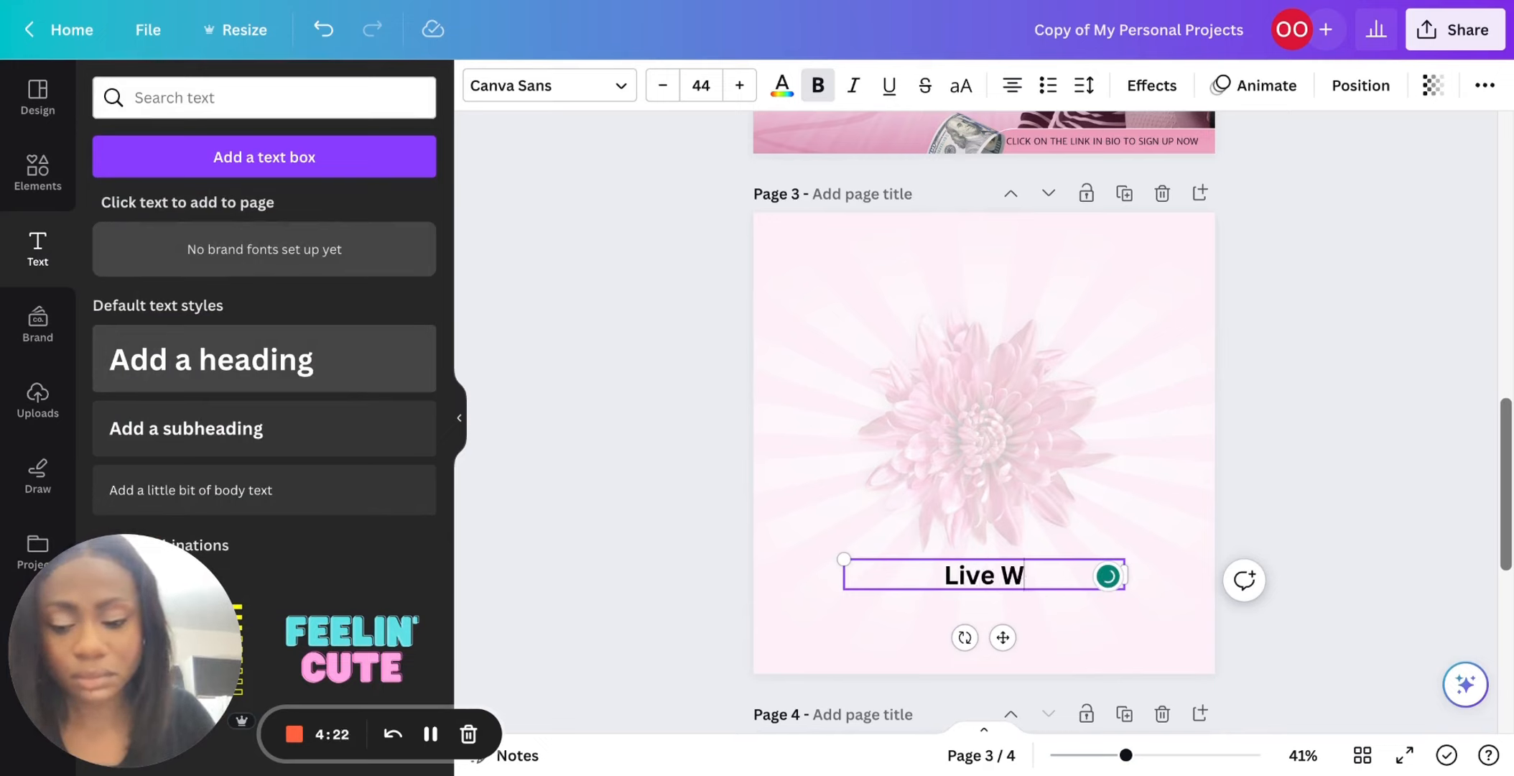
{"action": "type", "text": "ebinar"}
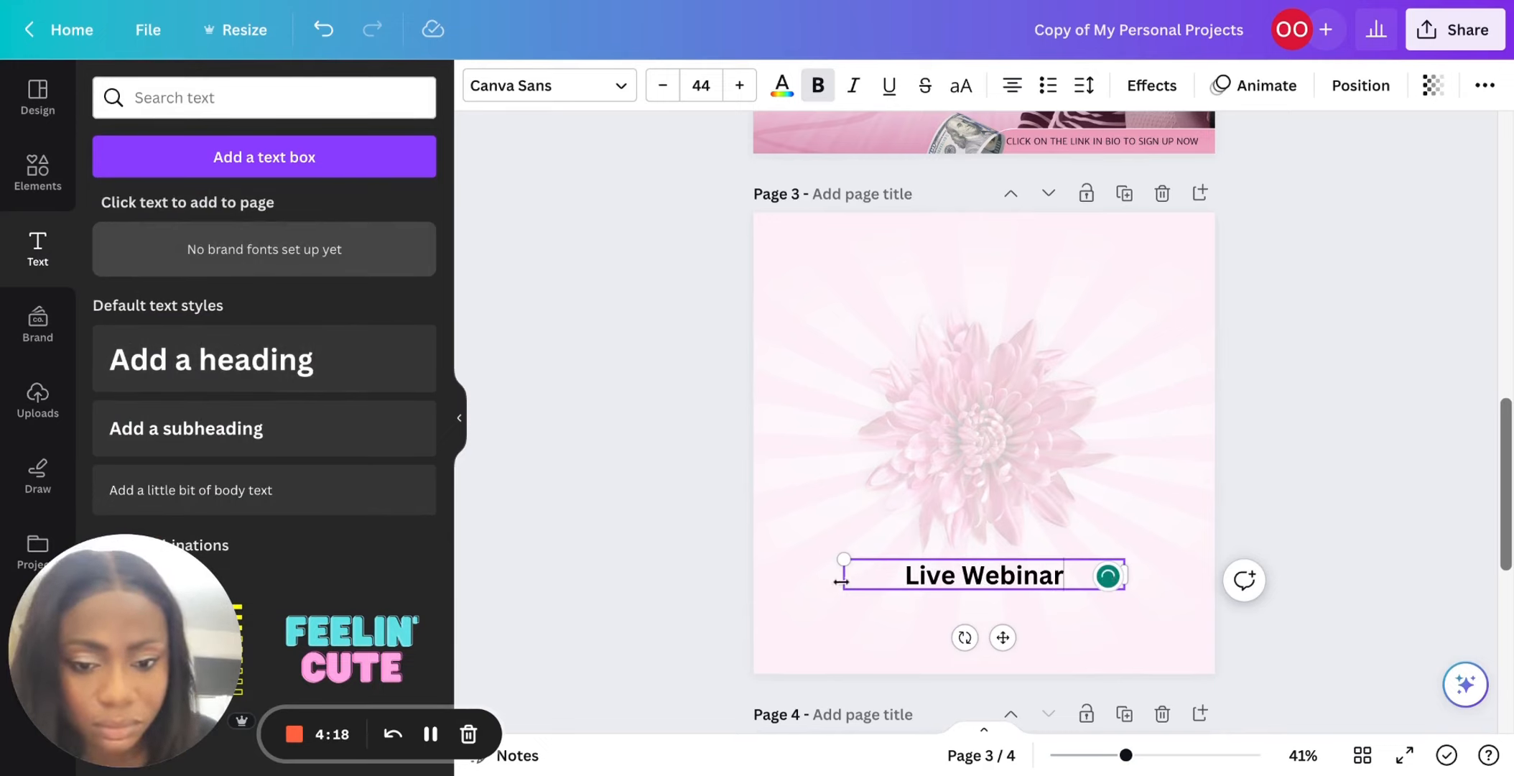
Set the "Live Webinar" text in Better Saturday, enlarge it to size 68.8 and move it to the upper left of page 3.
{"action": "left_click_drag", "start_coordinate": [843, 581], "coordinate": [859, 549]}
{"action": "left_click", "coordinate": [586, 86]}
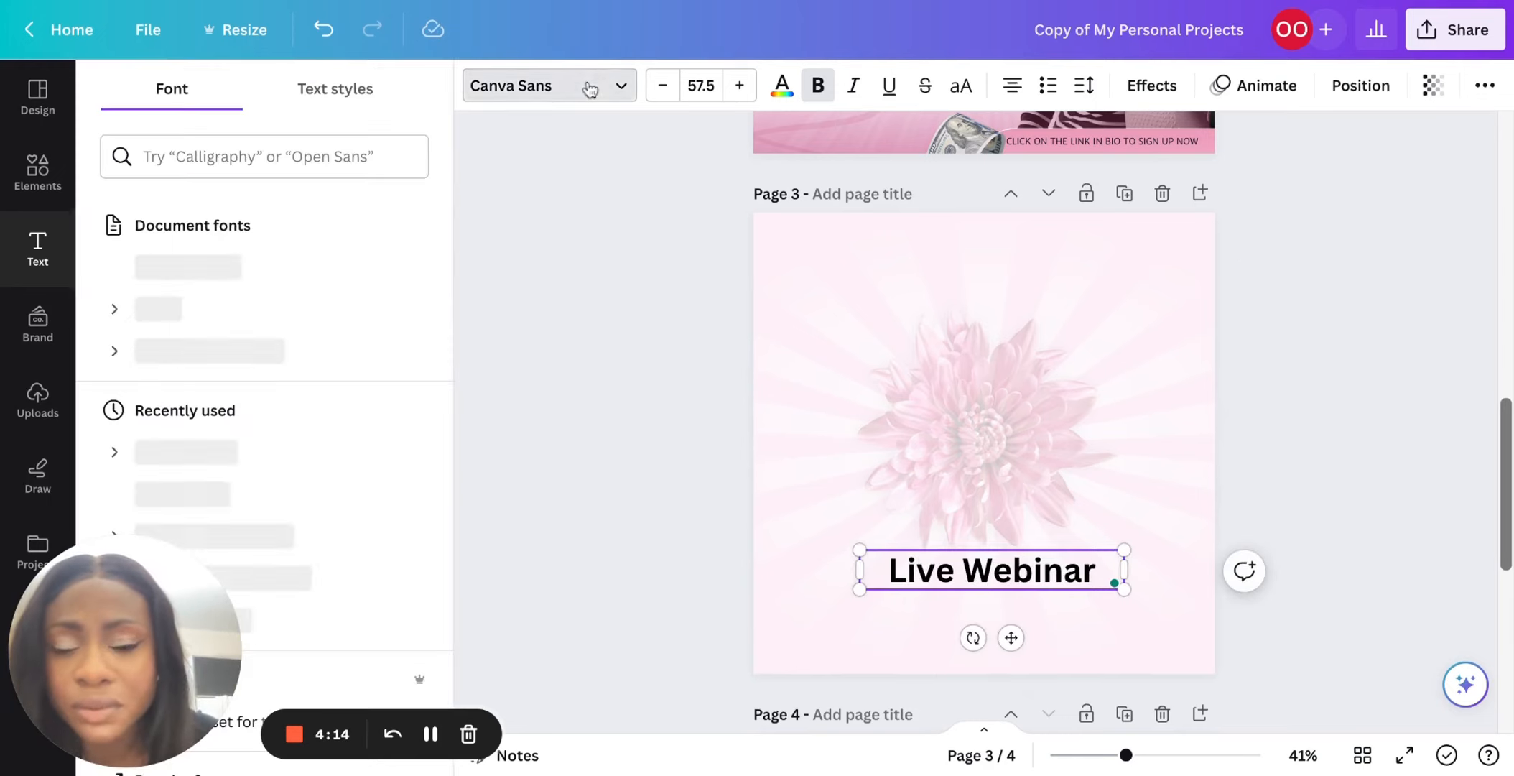
{"action": "left_click", "coordinate": [314, 263]}
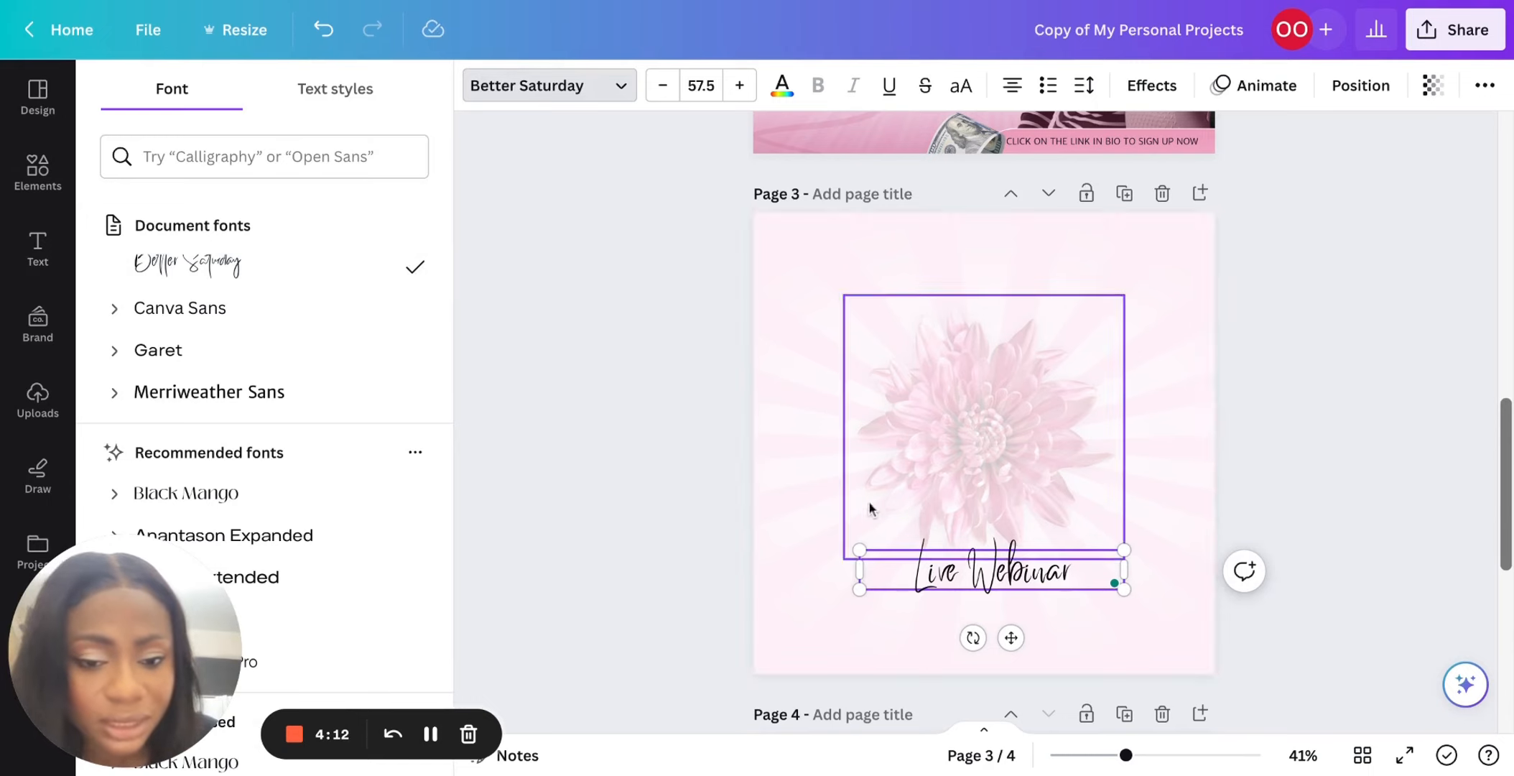
{"action": "left_click_drag", "start_coordinate": [859, 550], "coordinate": [807, 541]}
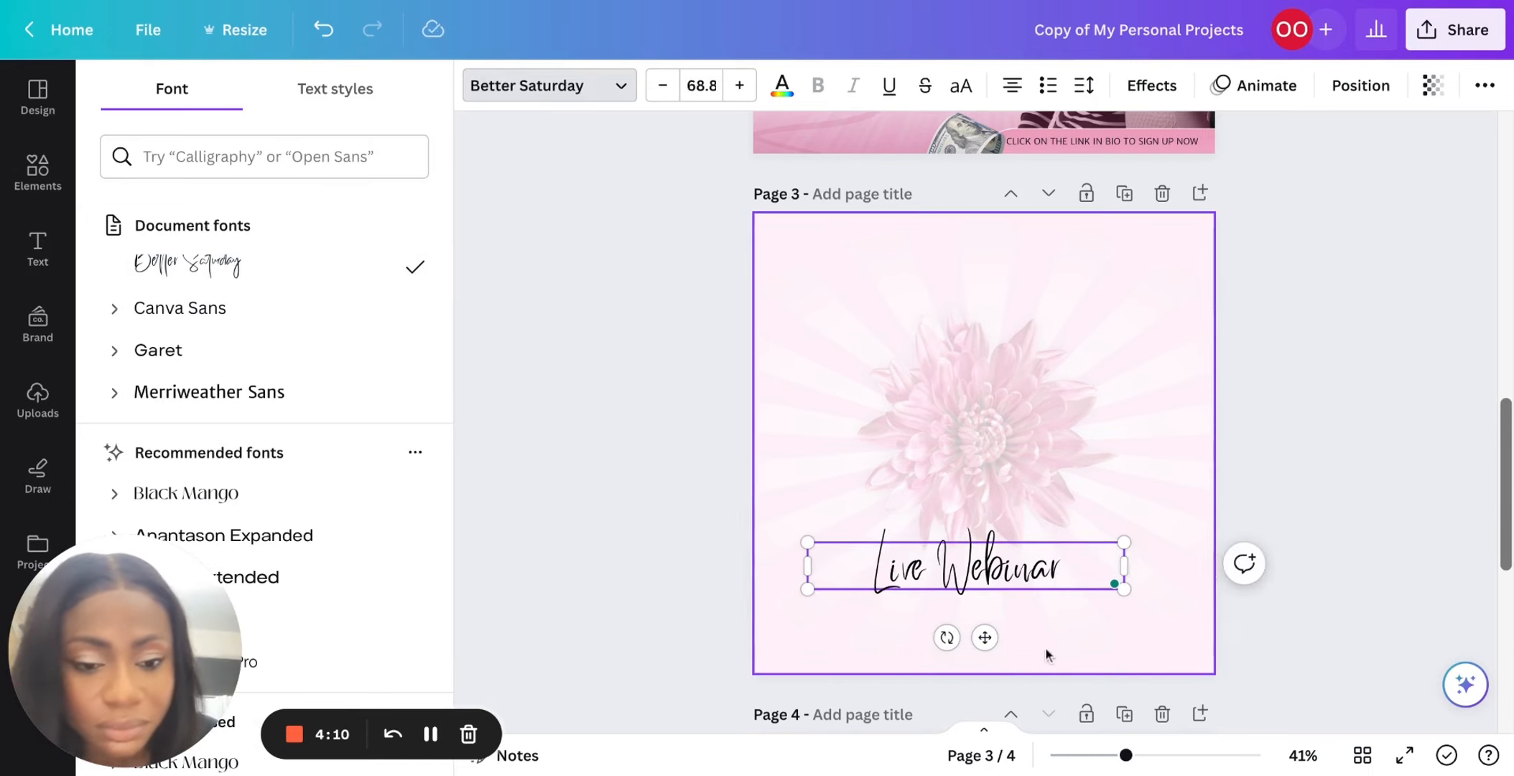
{"action": "left_click_drag", "start_coordinate": [985, 637], "coordinate": [911, 353]}
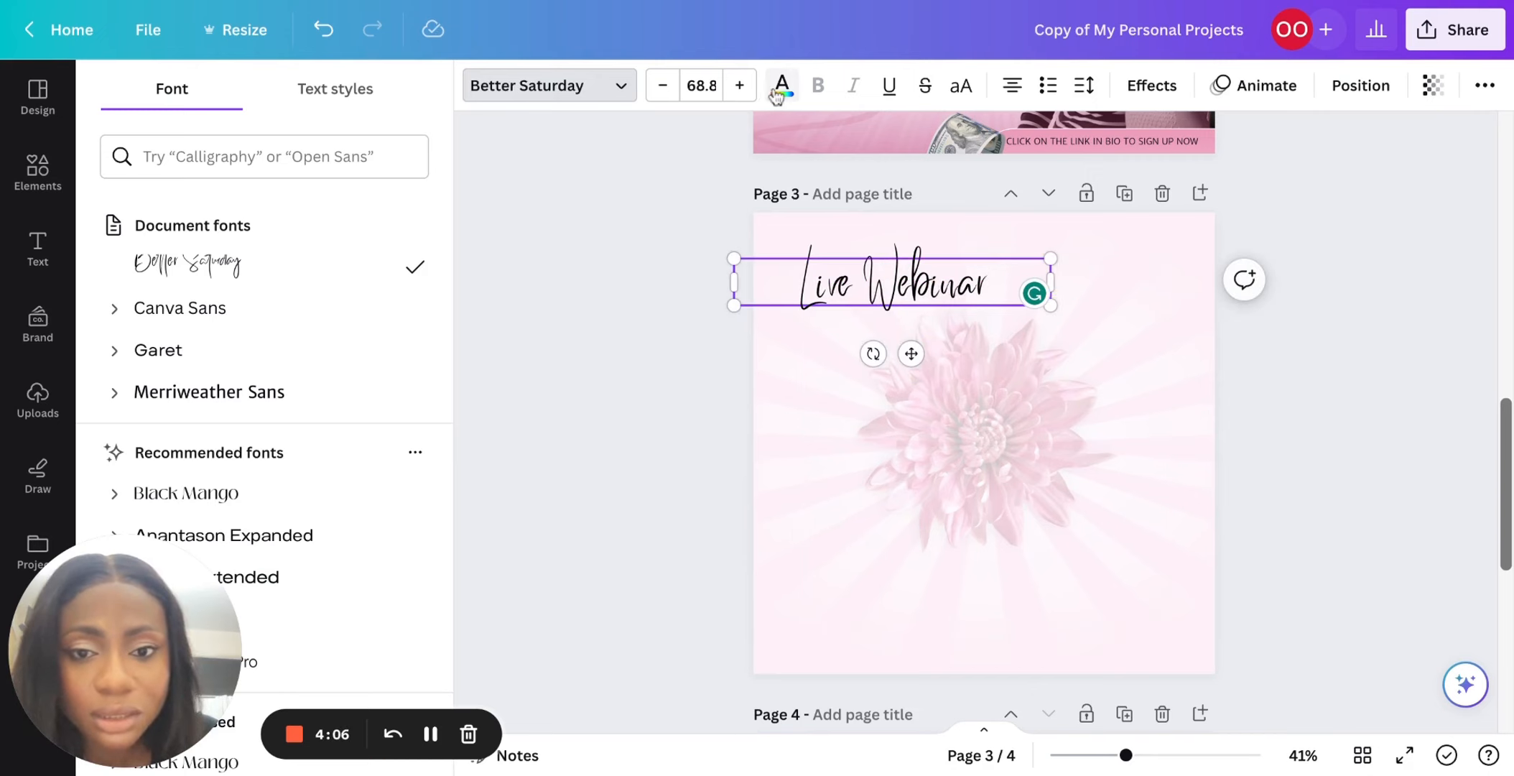
Recolour the whole "Live Webinar" title on page 3 with the dark pink document colour.
{"action": "left_click", "coordinate": [782, 85]}
{"action": "left_click", "coordinate": [236, 215]}
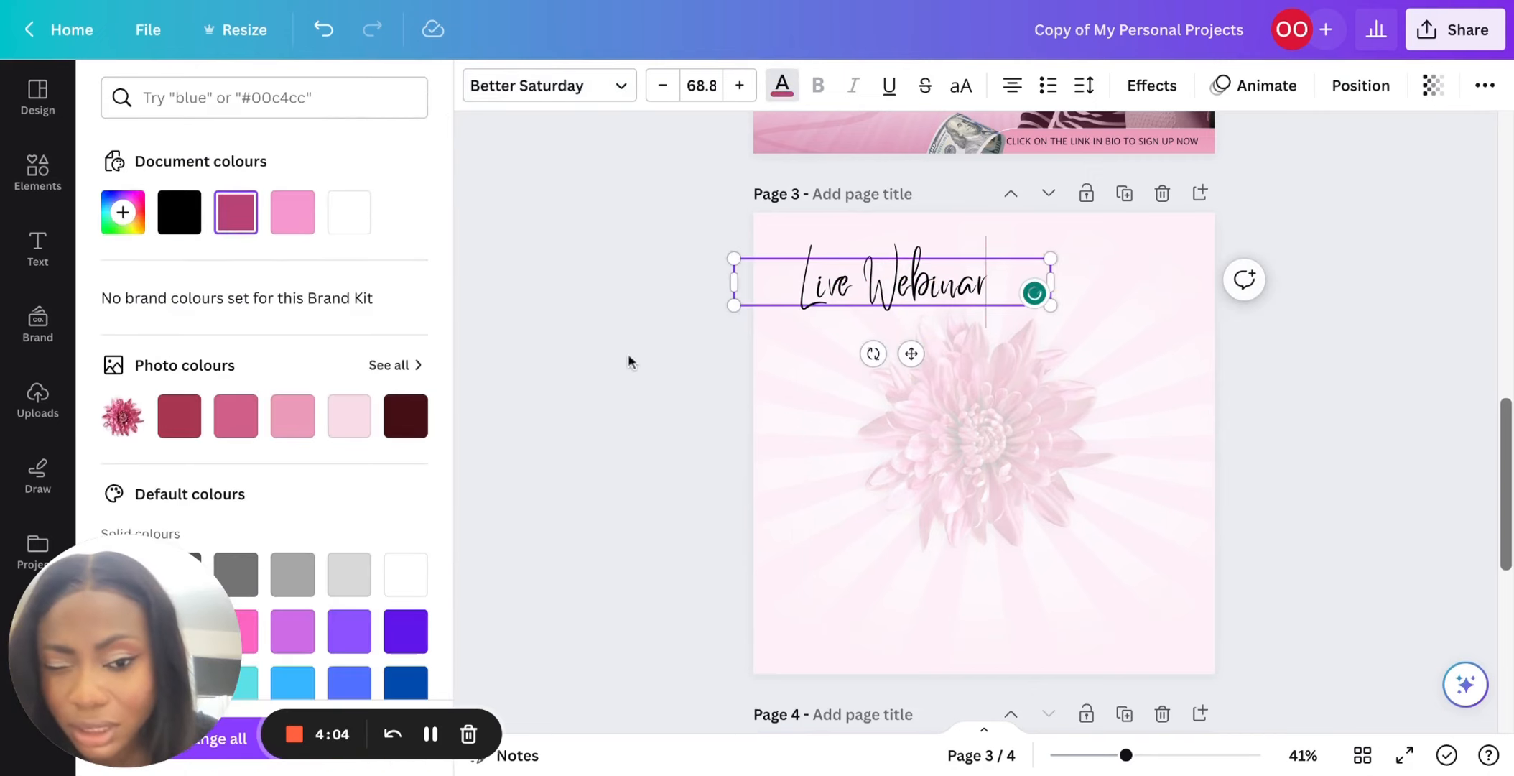
{"action": "triple_click", "coordinate": [816, 291]}
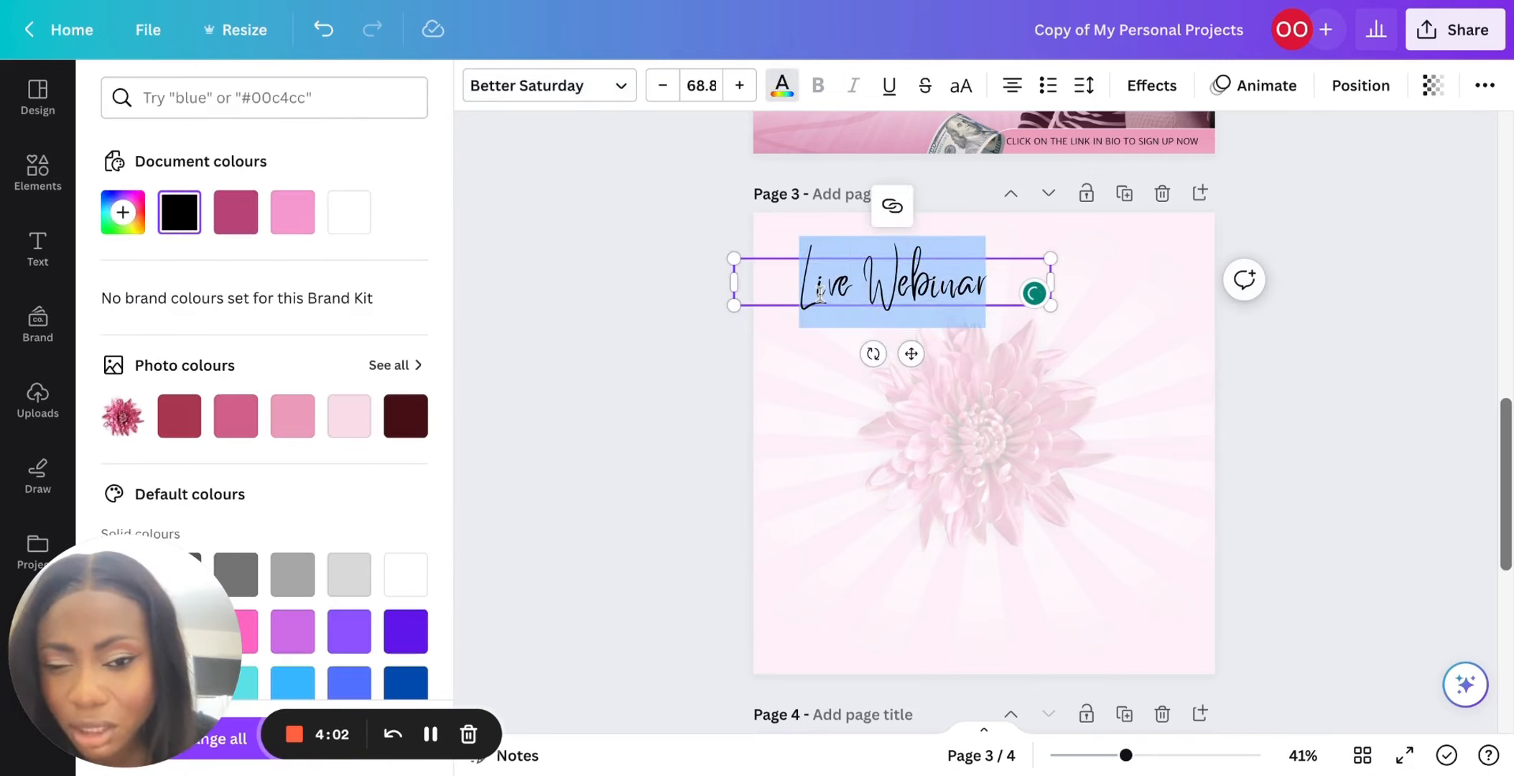
{"action": "left_click", "coordinate": [255, 225]}
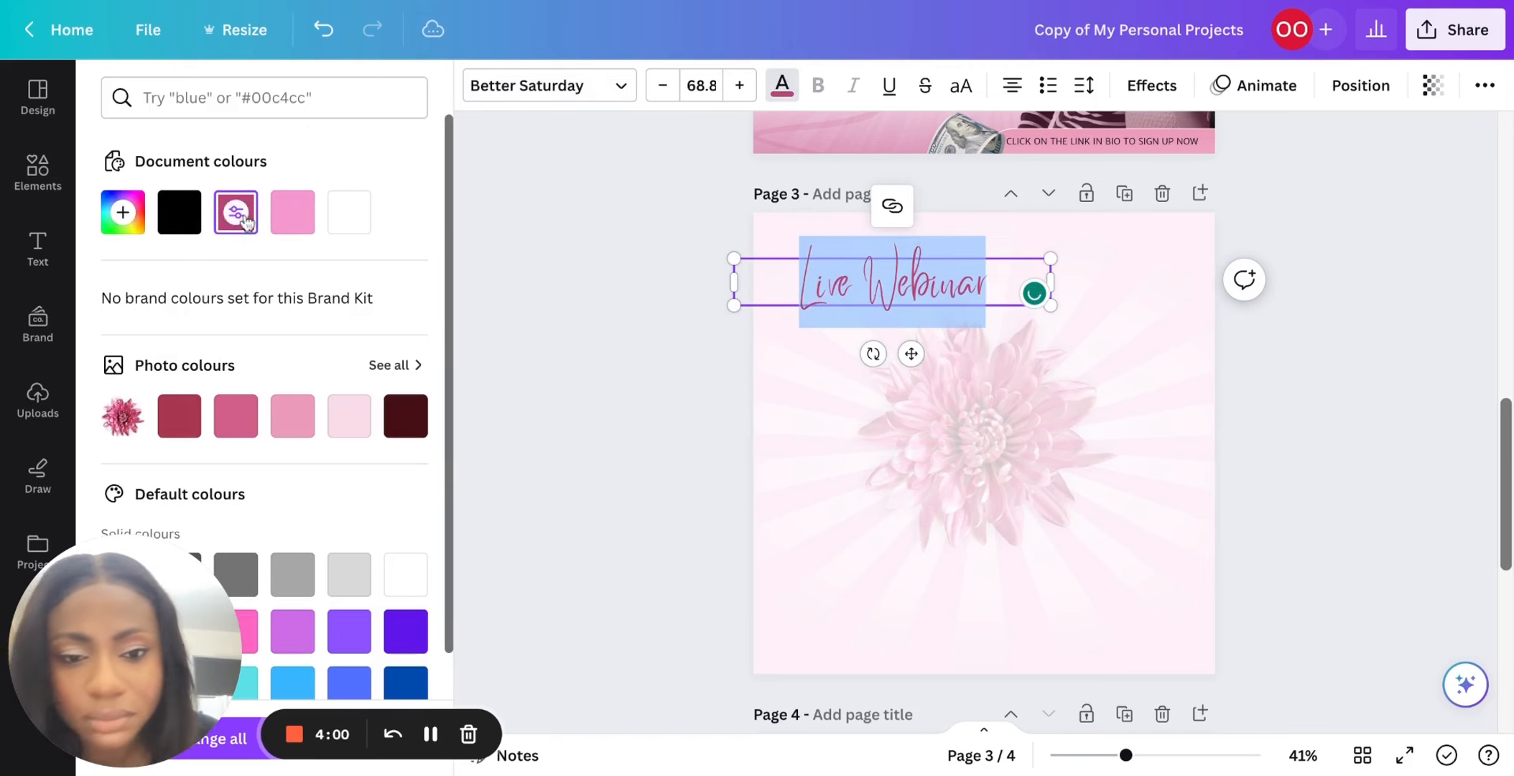
{"action": "left_click", "coordinate": [638, 417]}
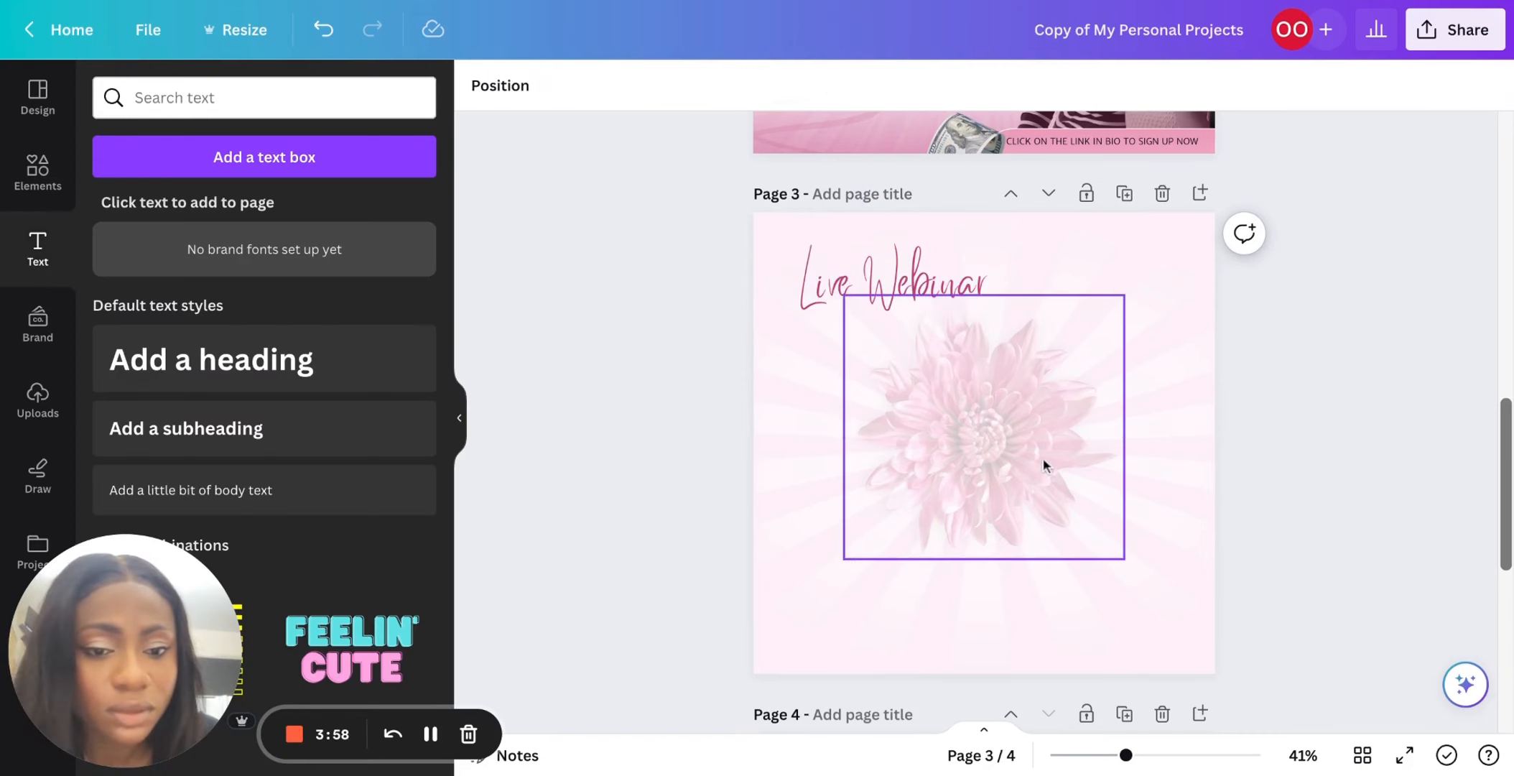
Enlarge the faded flower photo on page 3 slightly and recentre it on the page.
{"action": "left_click", "coordinate": [1070, 539]}
{"action": "left_click_drag", "start_coordinate": [1121, 562], "coordinate": [1168, 602]}
{"action": "left_click_drag", "start_coordinate": [1021, 504], "coordinate": [1021, 495]}
{"action": "left_click", "coordinate": [1307, 517]}
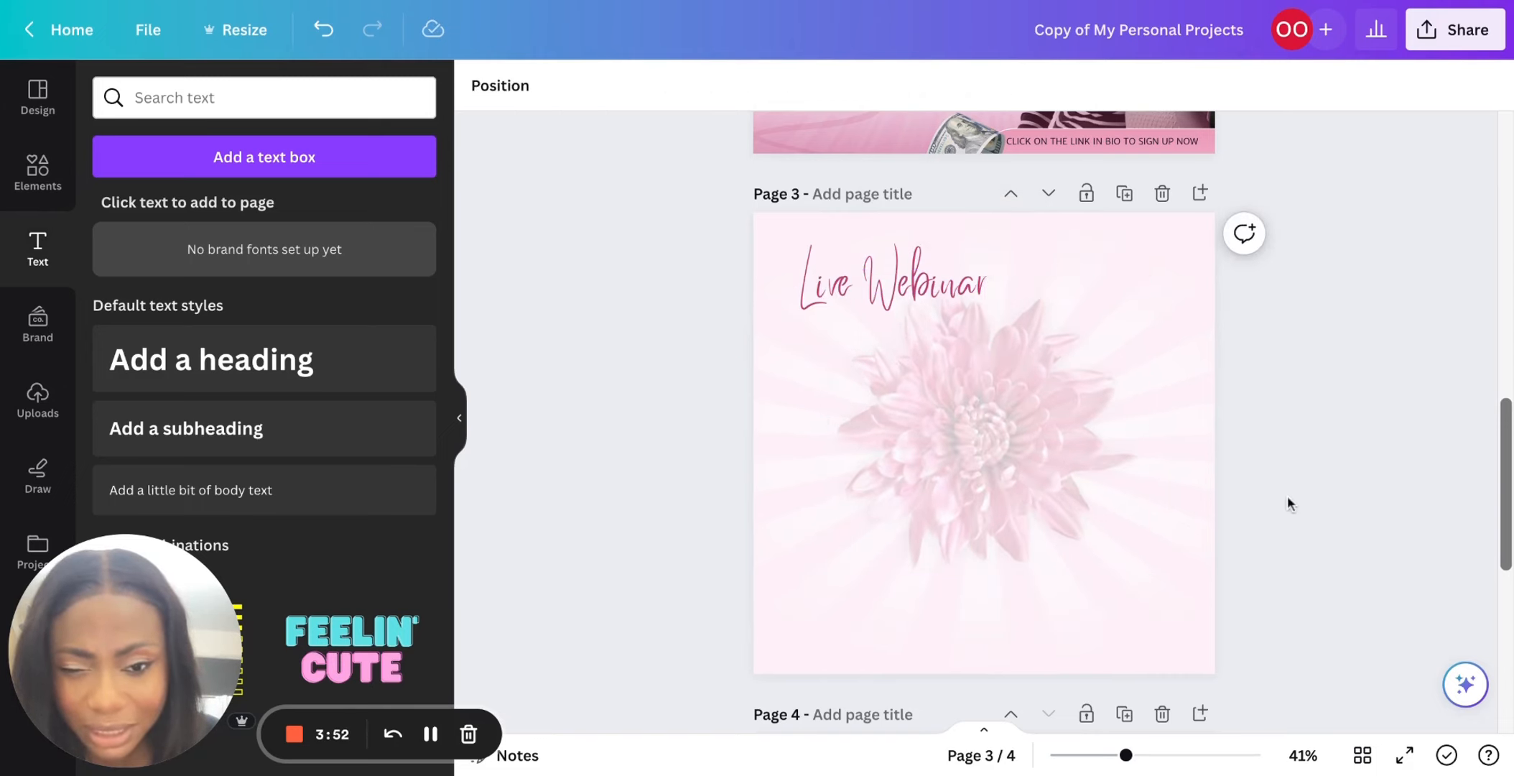
Examine the layout and headline of the webinar flyer on page 2 and compare it with page 3.
{"action": "scroll", "coordinate": [1287, 504], "scroll_direction": "up", "scroll_amount": 5}
{"action": "scroll", "coordinate": [1287, 502], "scroll_direction": "down", "scroll_amount": 3}
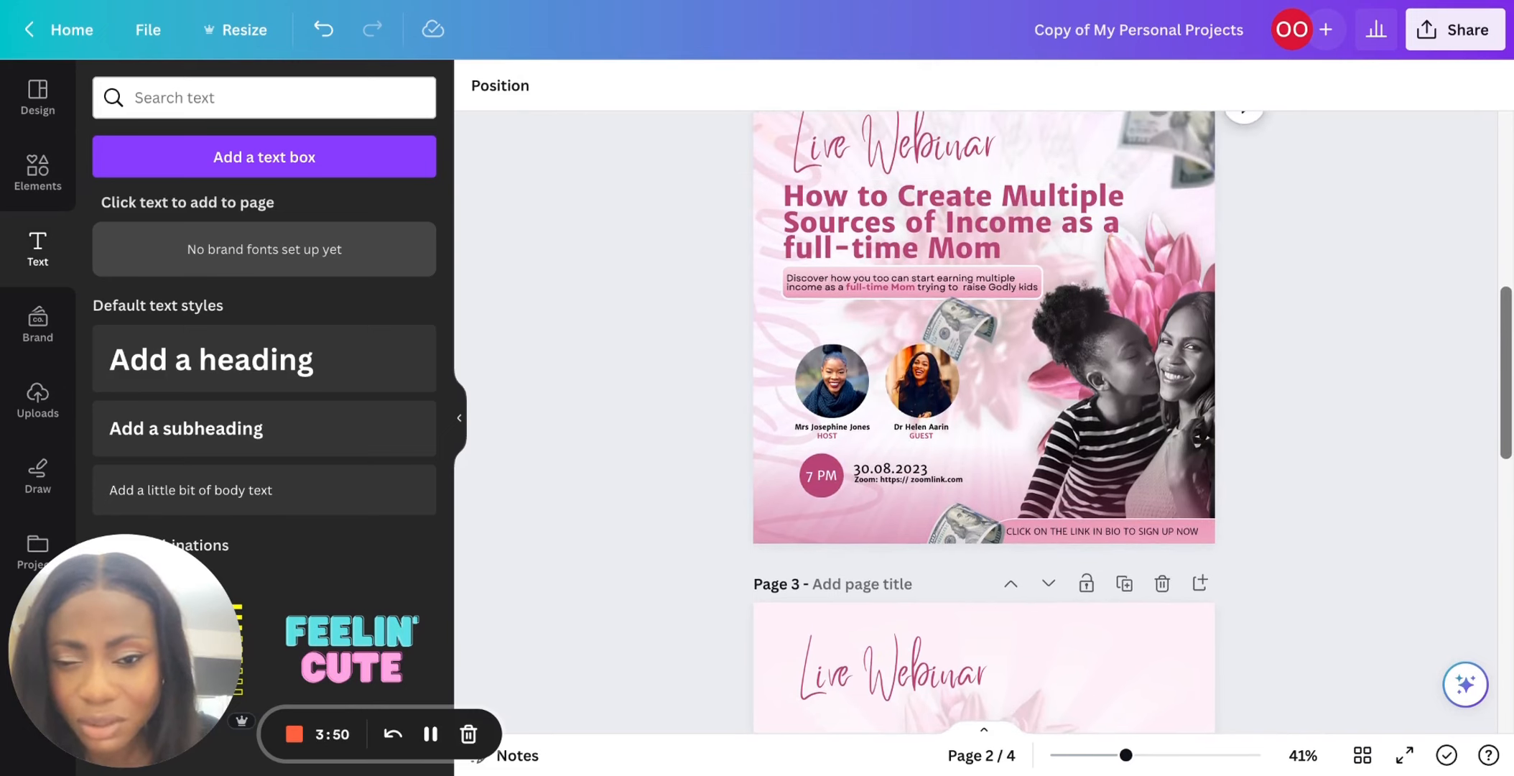
{"action": "scroll", "coordinate": [983, 424], "scroll_direction": "down", "scroll_amount": 2}
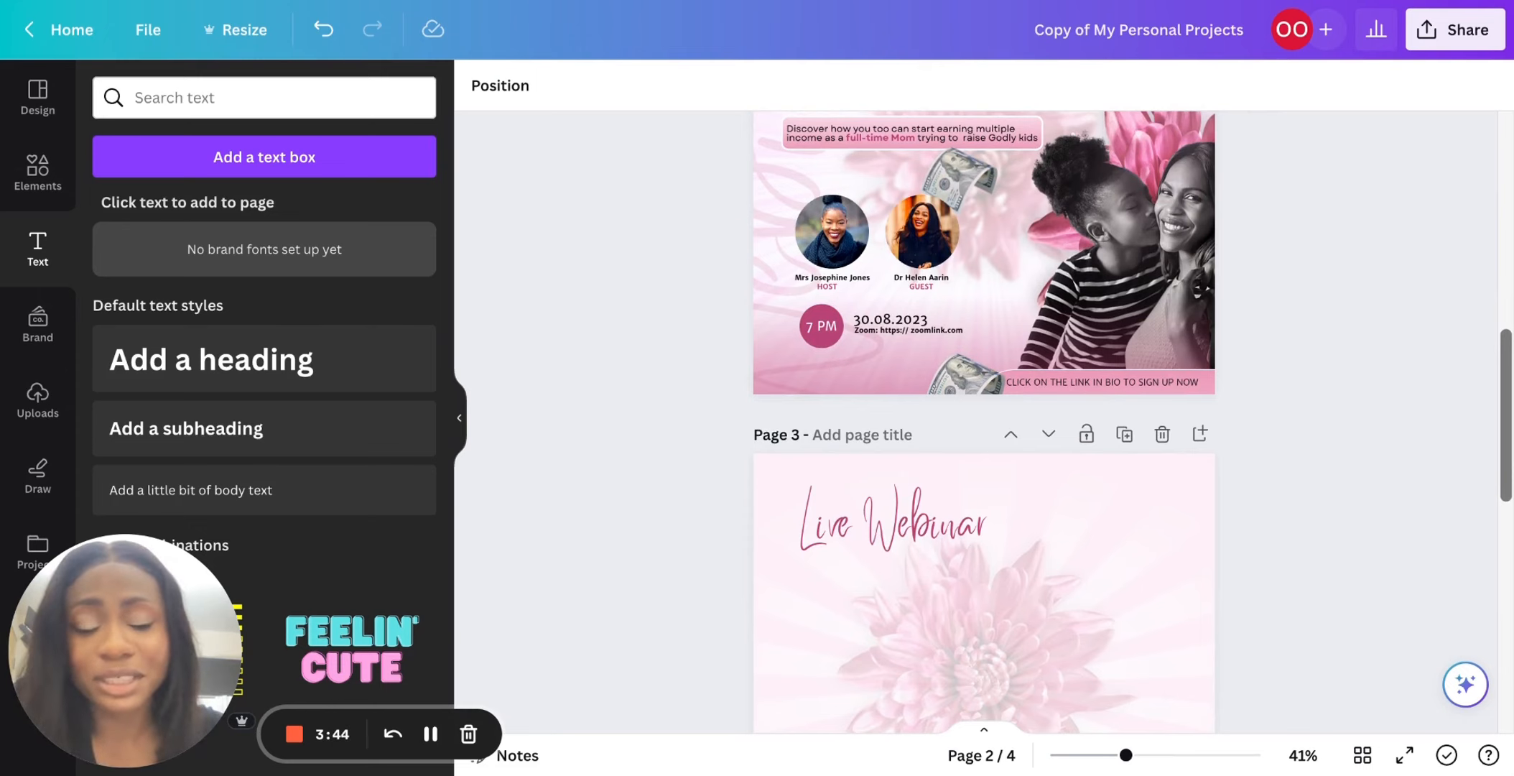
{"action": "scroll", "coordinate": [984, 424], "scroll_direction": "up", "scroll_amount": 4}
{"action": "scroll", "coordinate": [983, 424], "scroll_direction": "down", "scroll_amount": 1}
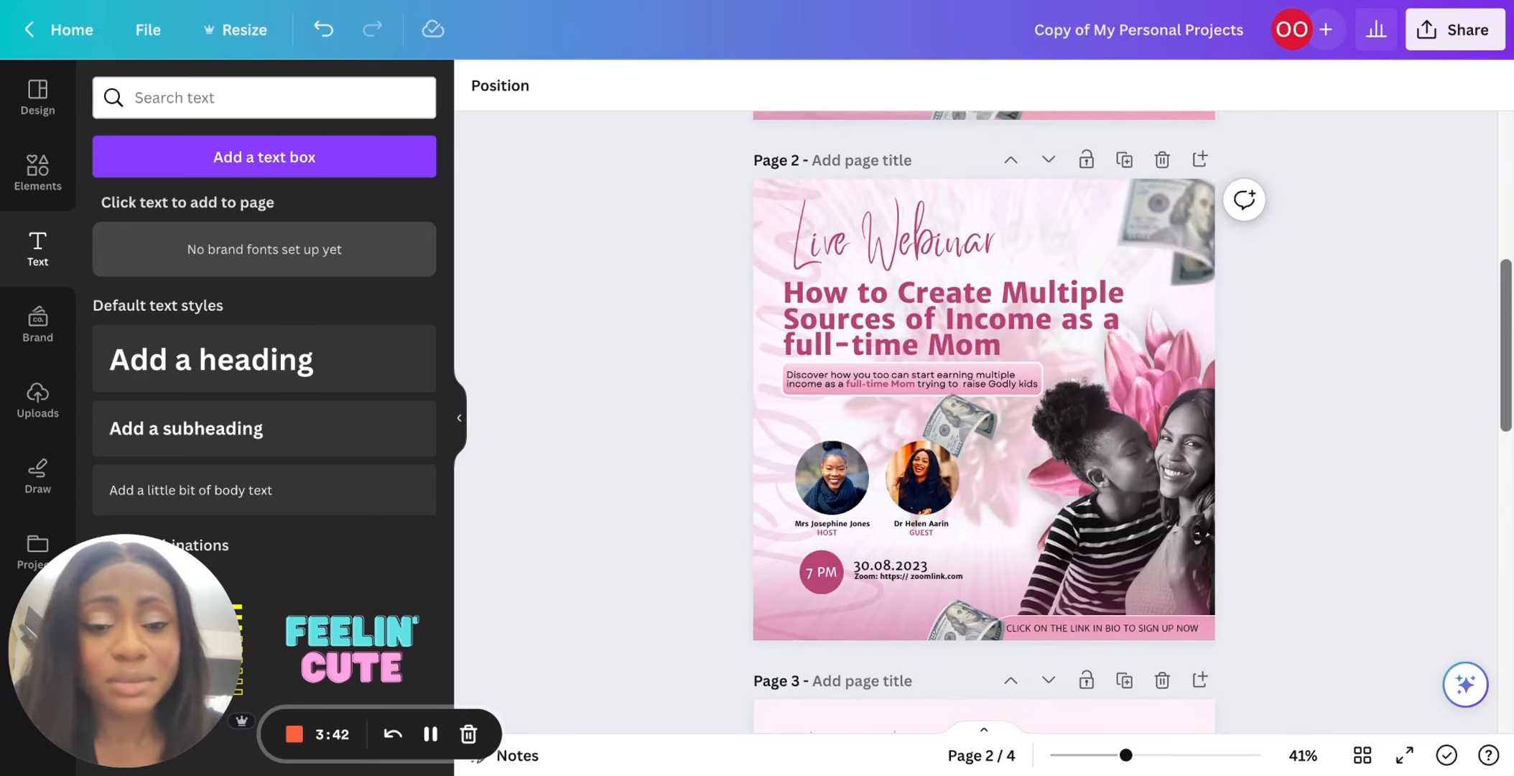
{"action": "scroll", "coordinate": [984, 424], "scroll_direction": "down", "scroll_amount": 4}
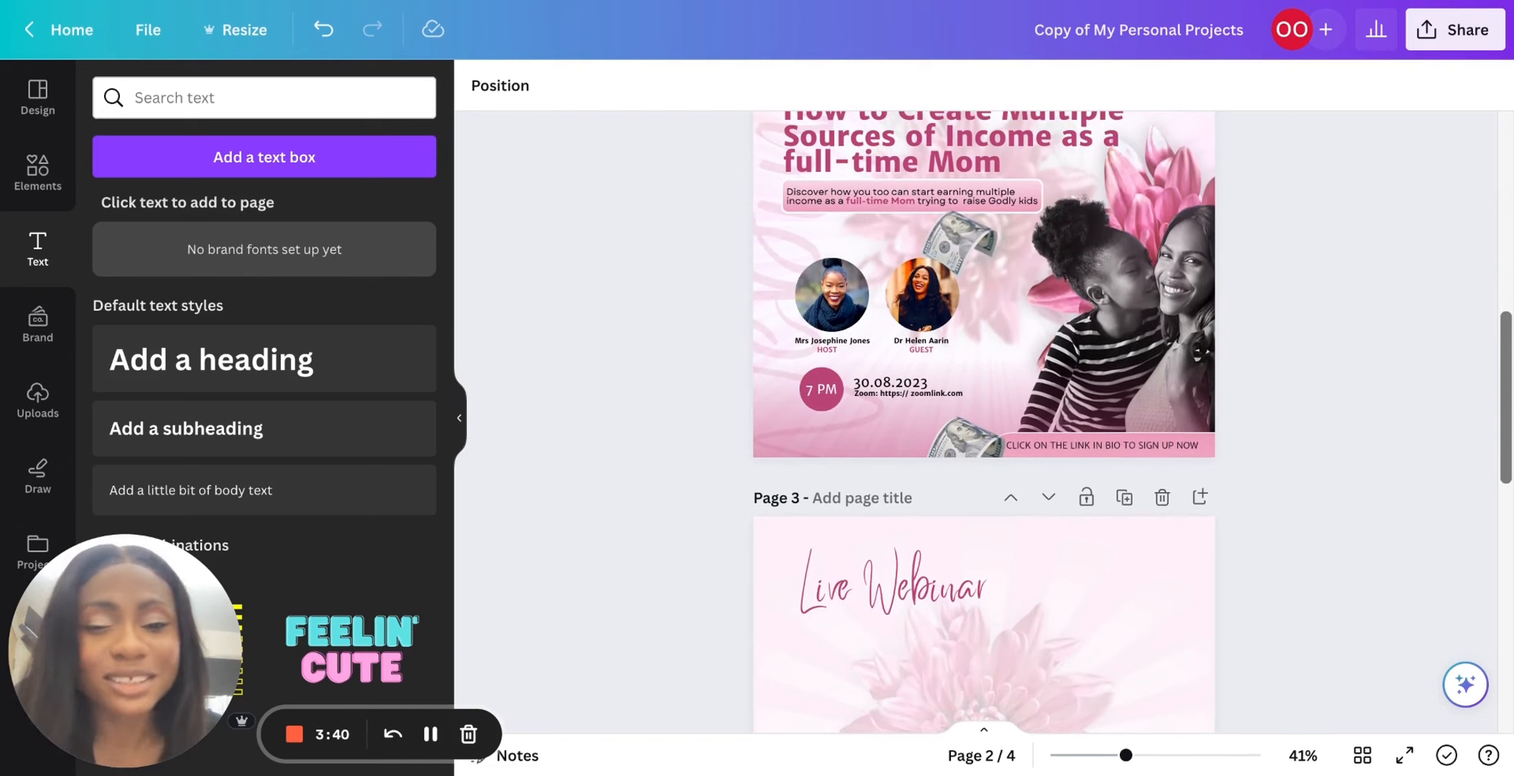
{"action": "scroll", "coordinate": [984, 423], "scroll_direction": "up", "scroll_amount": 2}
{"action": "scroll", "coordinate": [983, 424], "scroll_direction": "down", "scroll_amount": 1}
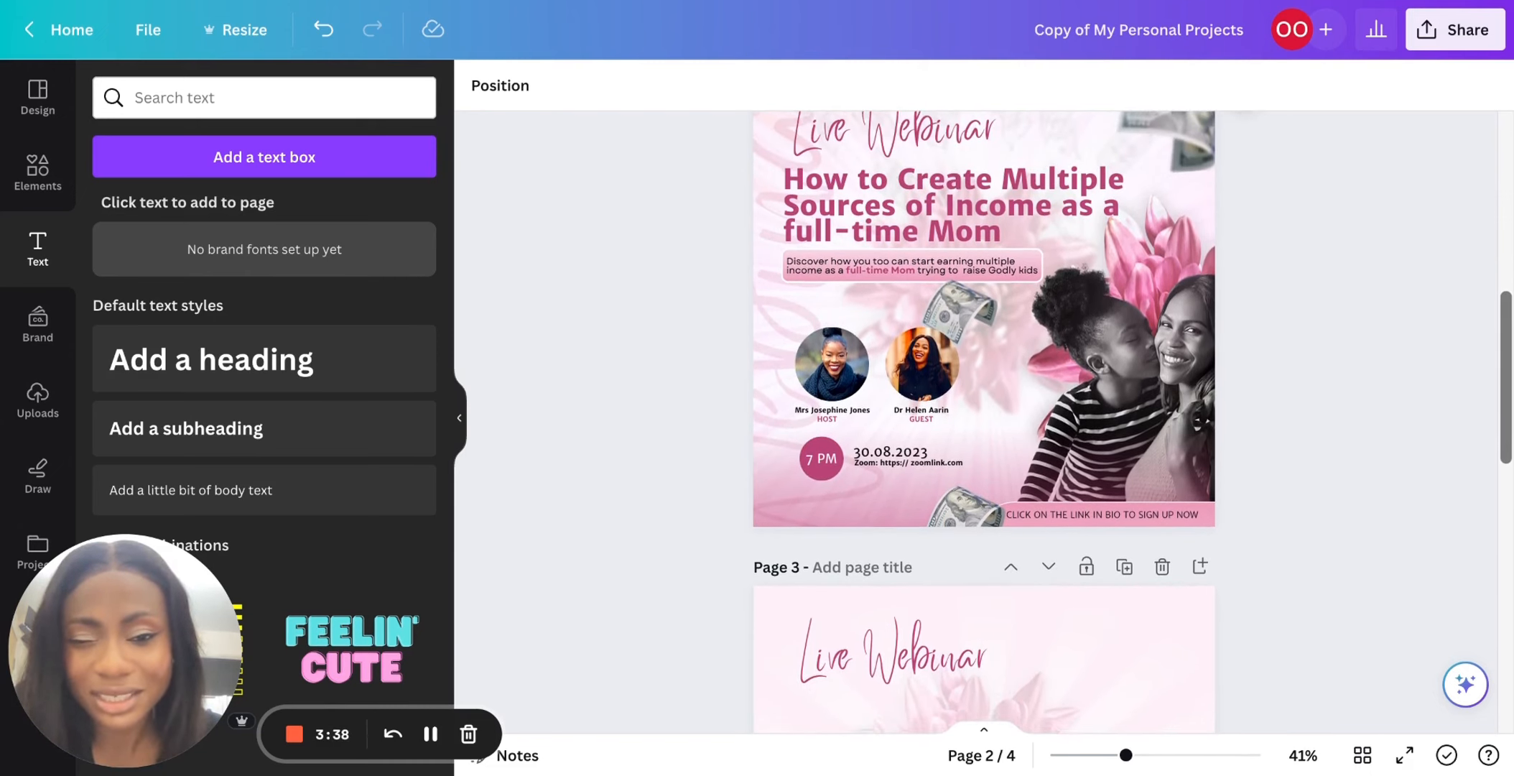
{"action": "scroll", "coordinate": [1262, 494], "scroll_direction": "down", "scroll_amount": 8}
{"action": "scroll", "coordinate": [1262, 494], "scroll_direction": "down", "scroll_amount": 2}
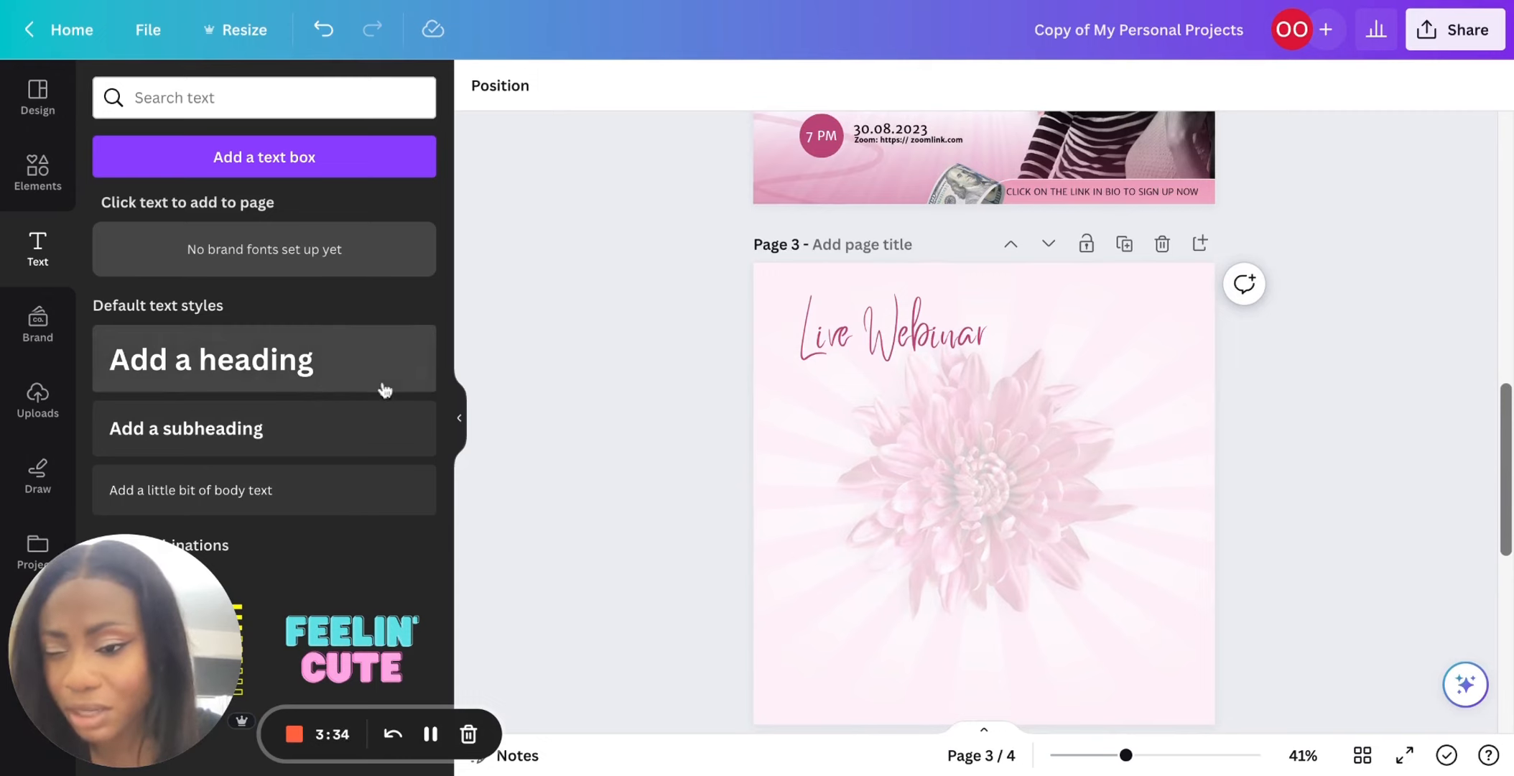
Add the heading "How to Create Multiple Sources of Income as a Full time Mum" at size 46.1, left-aligned over two lines.
{"action": "left_click", "coordinate": [323, 362]}
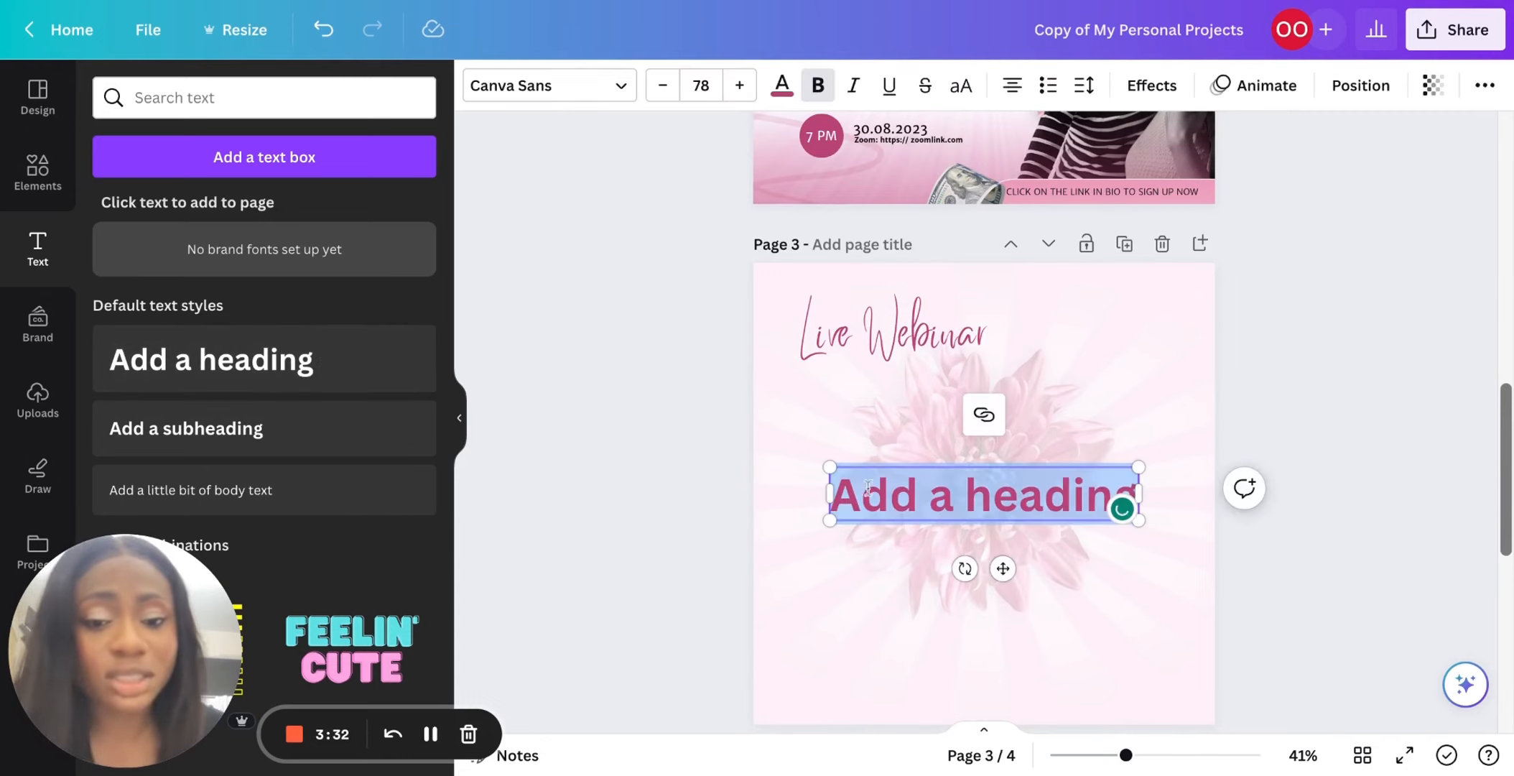
{"action": "type", "text": "How"}
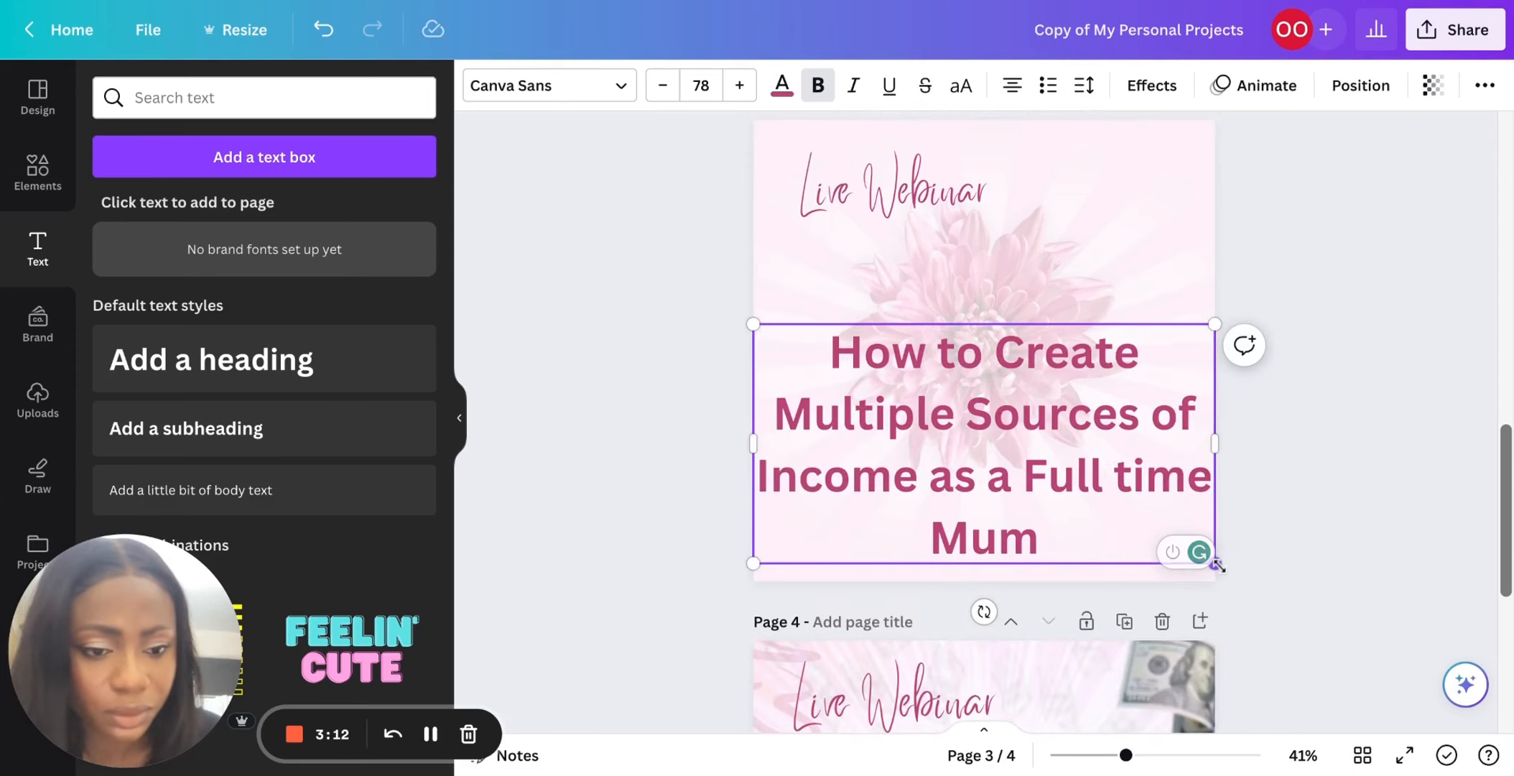
{"action": "left_click_drag", "start_coordinate": [1214, 562], "coordinate": [1026, 465]}
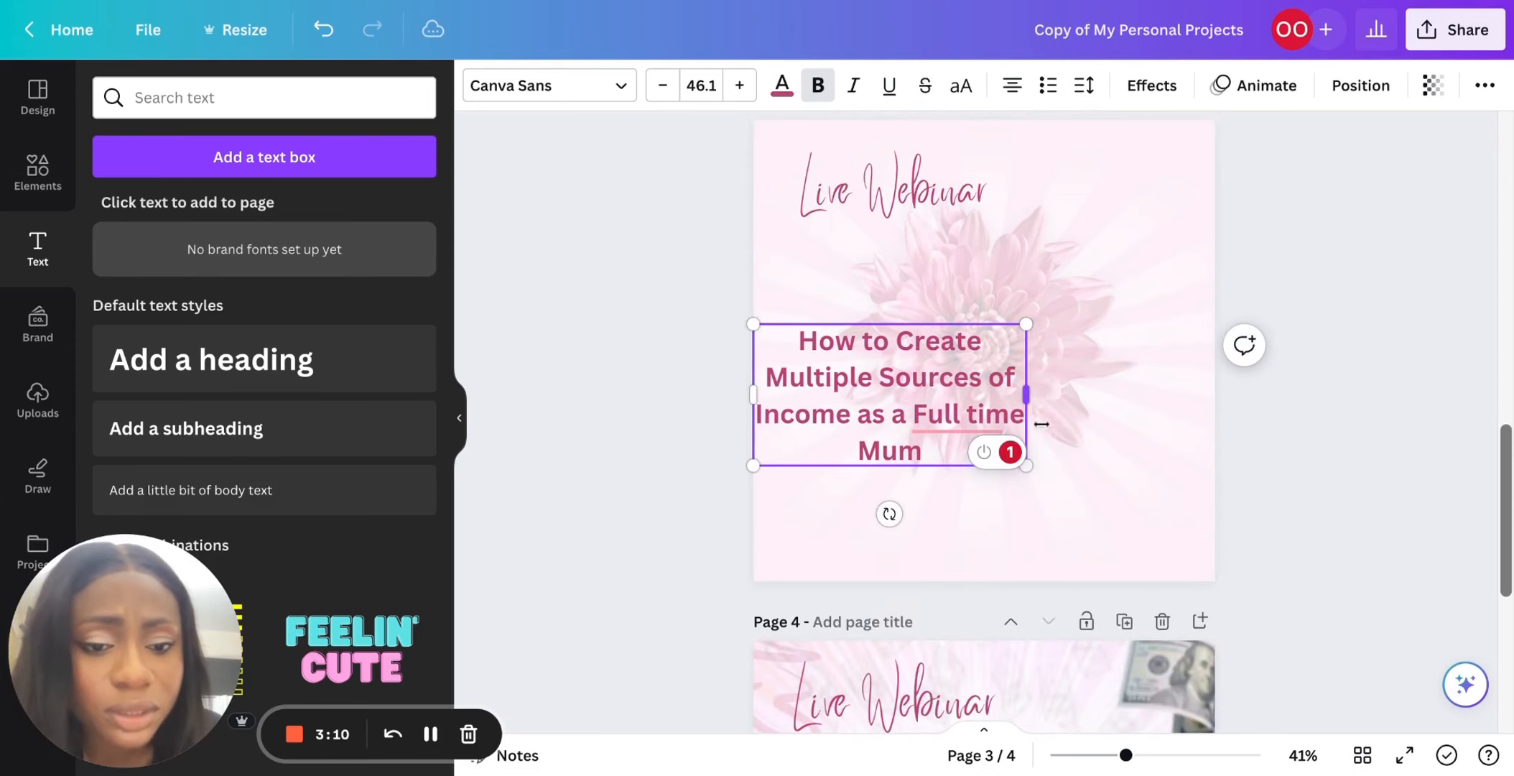
{"action": "left_click_drag", "start_coordinate": [1039, 410], "coordinate": [1172, 414]}
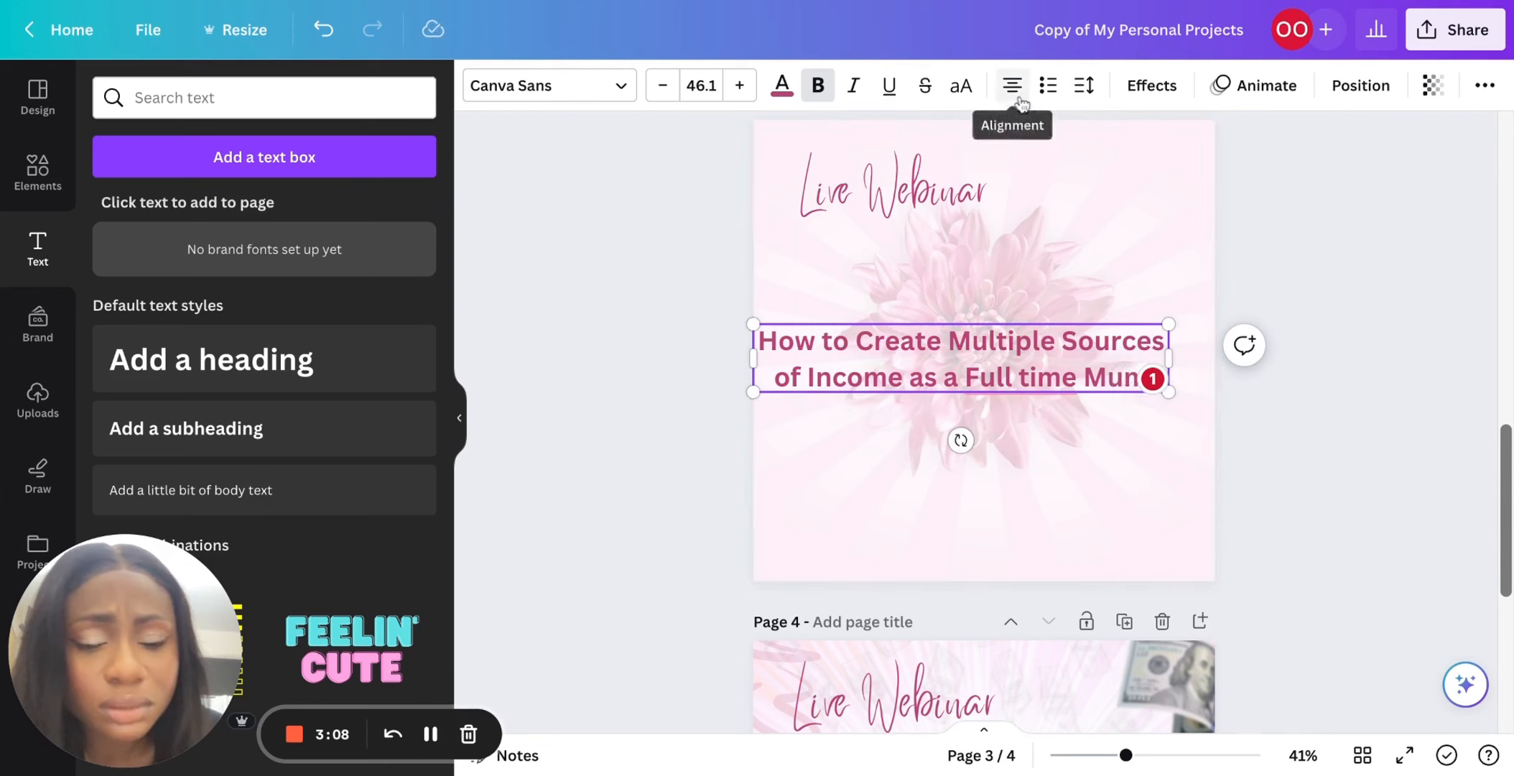
Check the headline's size on page 2 and try to set the page 3 heading to the same 49.3.
{"action": "scroll", "coordinate": [1084, 243], "scroll_direction": "up", "scroll_amount": 5}
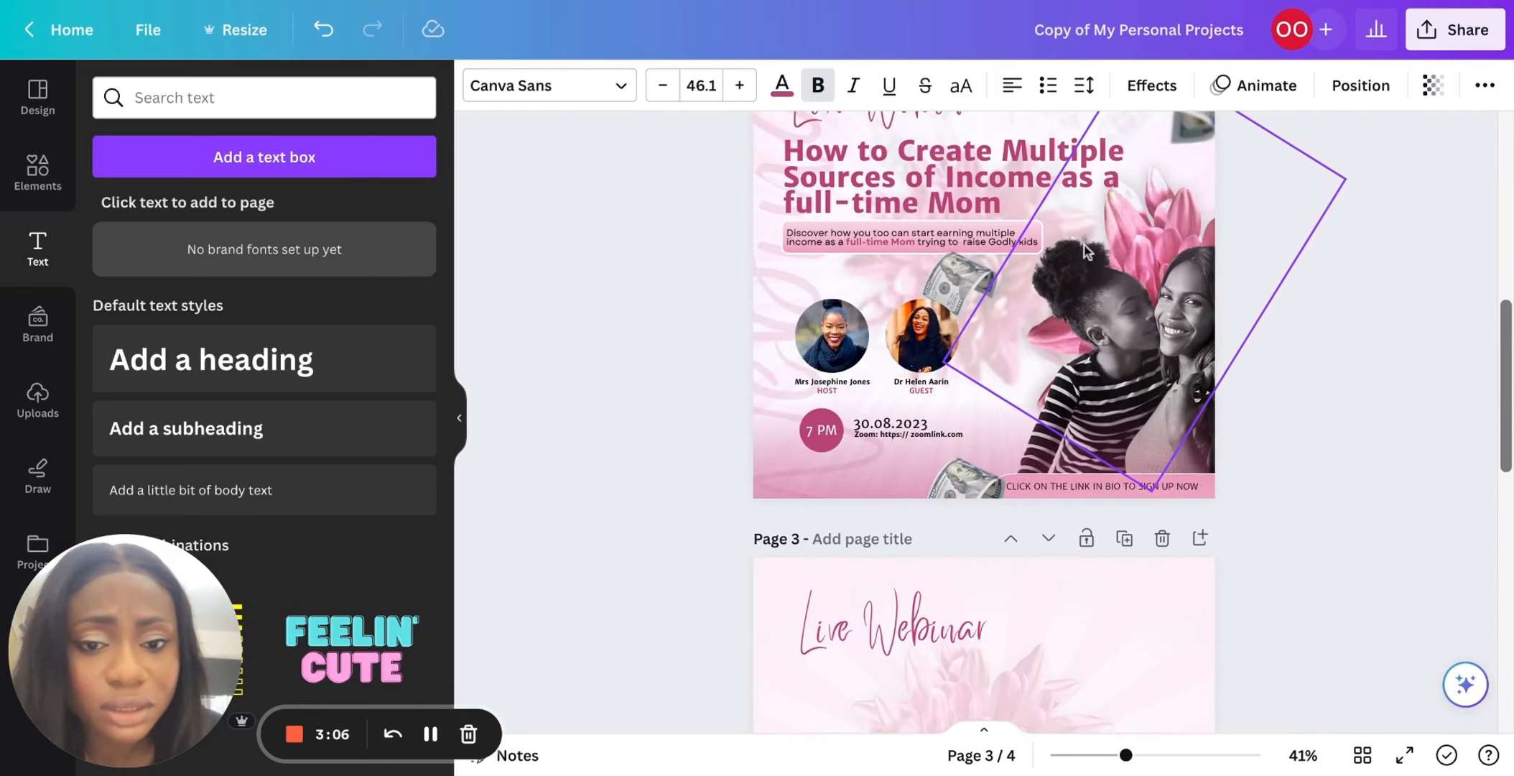
{"action": "left_click", "coordinate": [980, 226]}
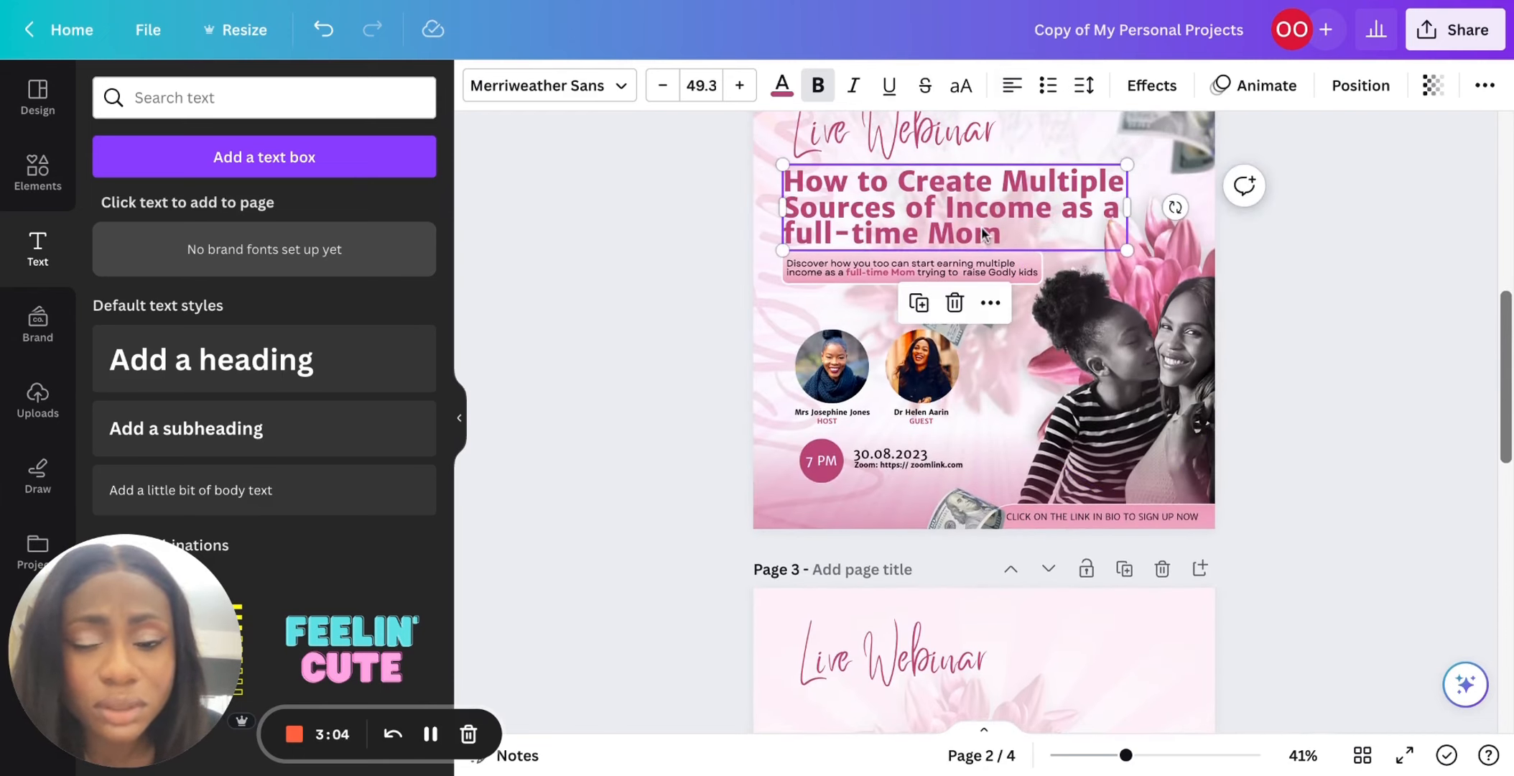
{"action": "scroll", "coordinate": [1053, 453], "scroll_direction": "down", "scroll_amount": 5}
{"action": "left_click", "coordinate": [1053, 453]}
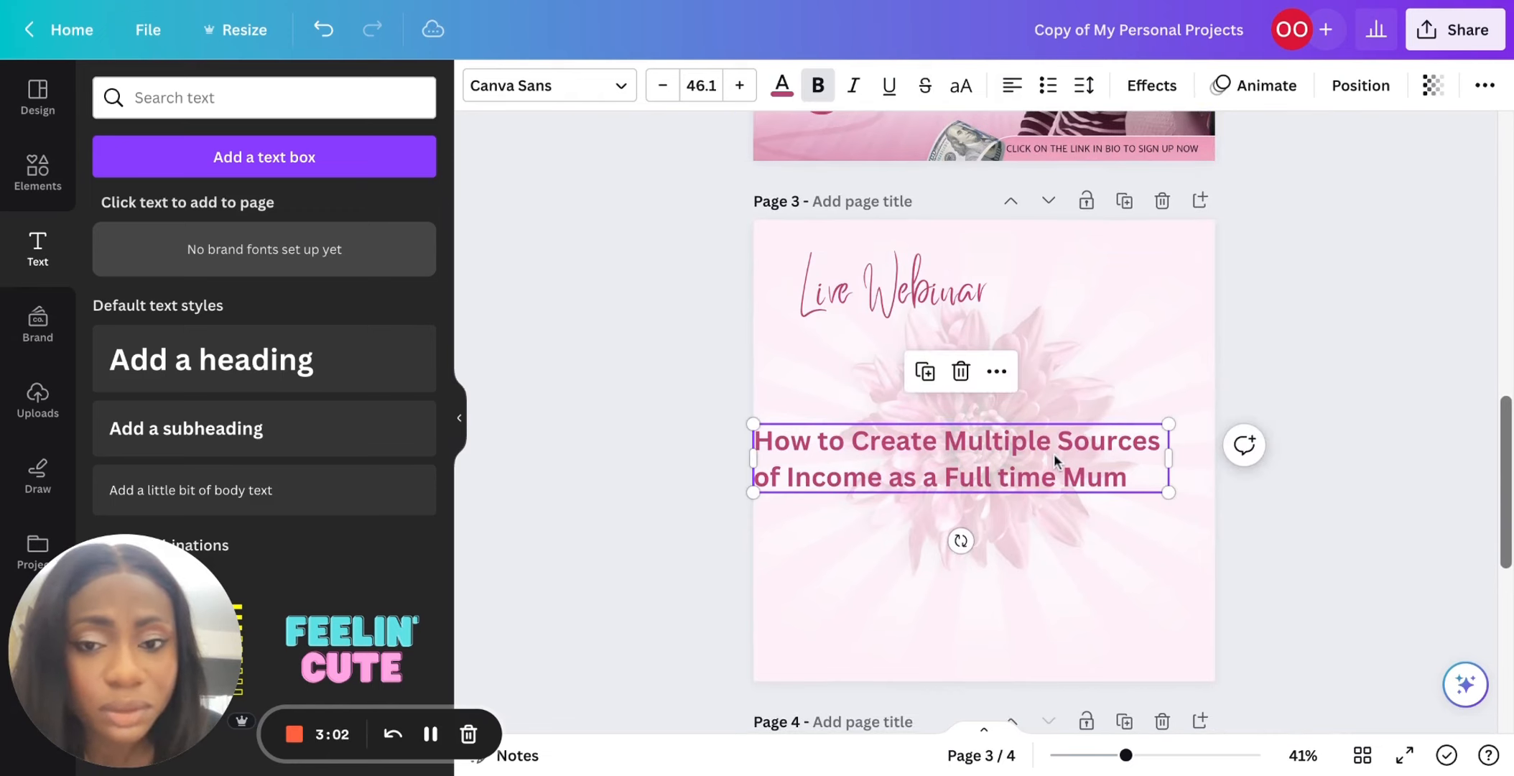
{"action": "left_click", "coordinate": [701, 86]}
{"action": "left_click", "coordinate": [700, 86]}
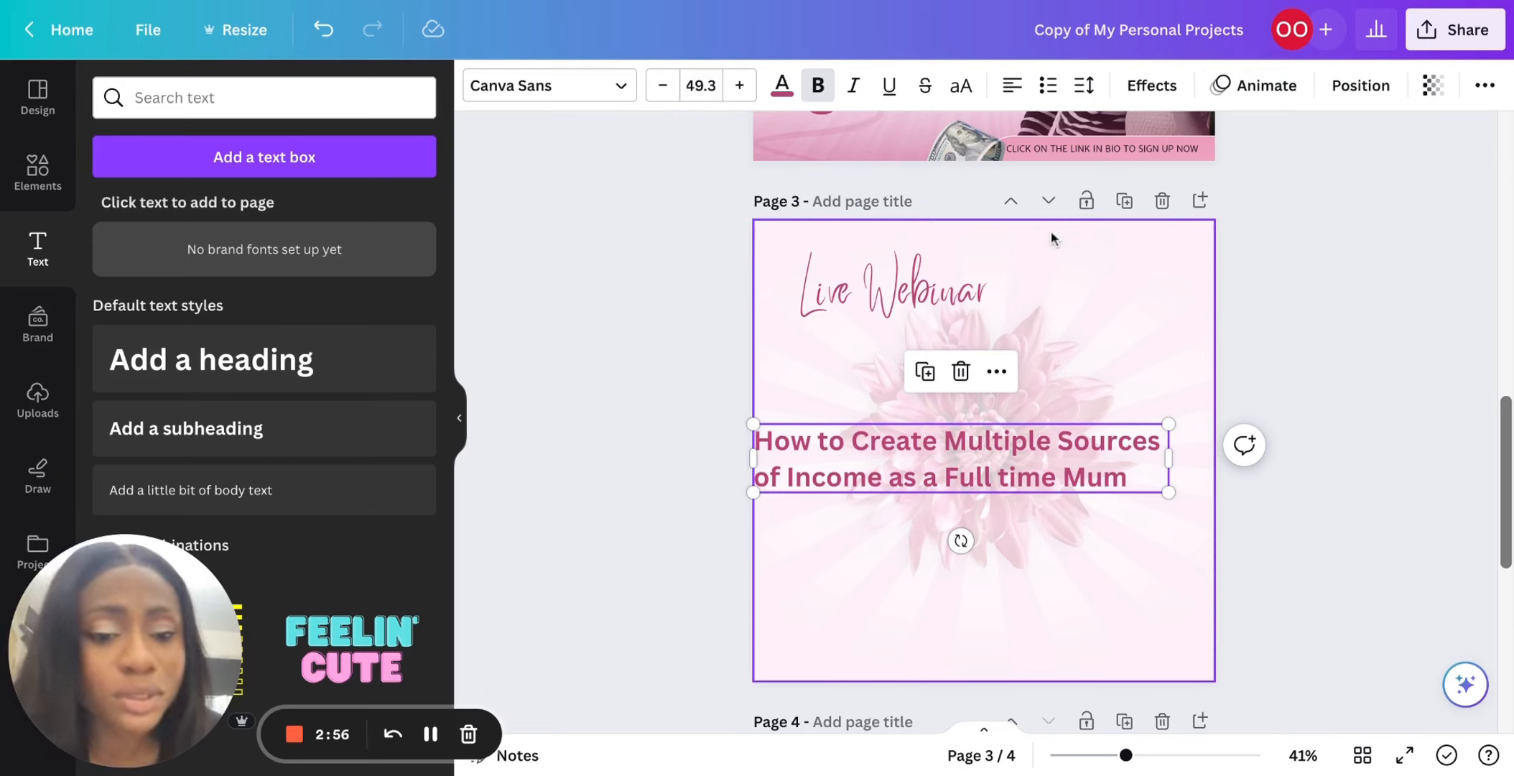
Shrink the page 3 heading to size 40.7 and place it directly below "Live Webinar", aligned with the title's left edge.
{"action": "left_click_drag", "start_coordinate": [1169, 492], "coordinate": [1120, 486]}
{"action": "left_click_drag", "start_coordinate": [963, 532], "coordinate": [960, 536]}
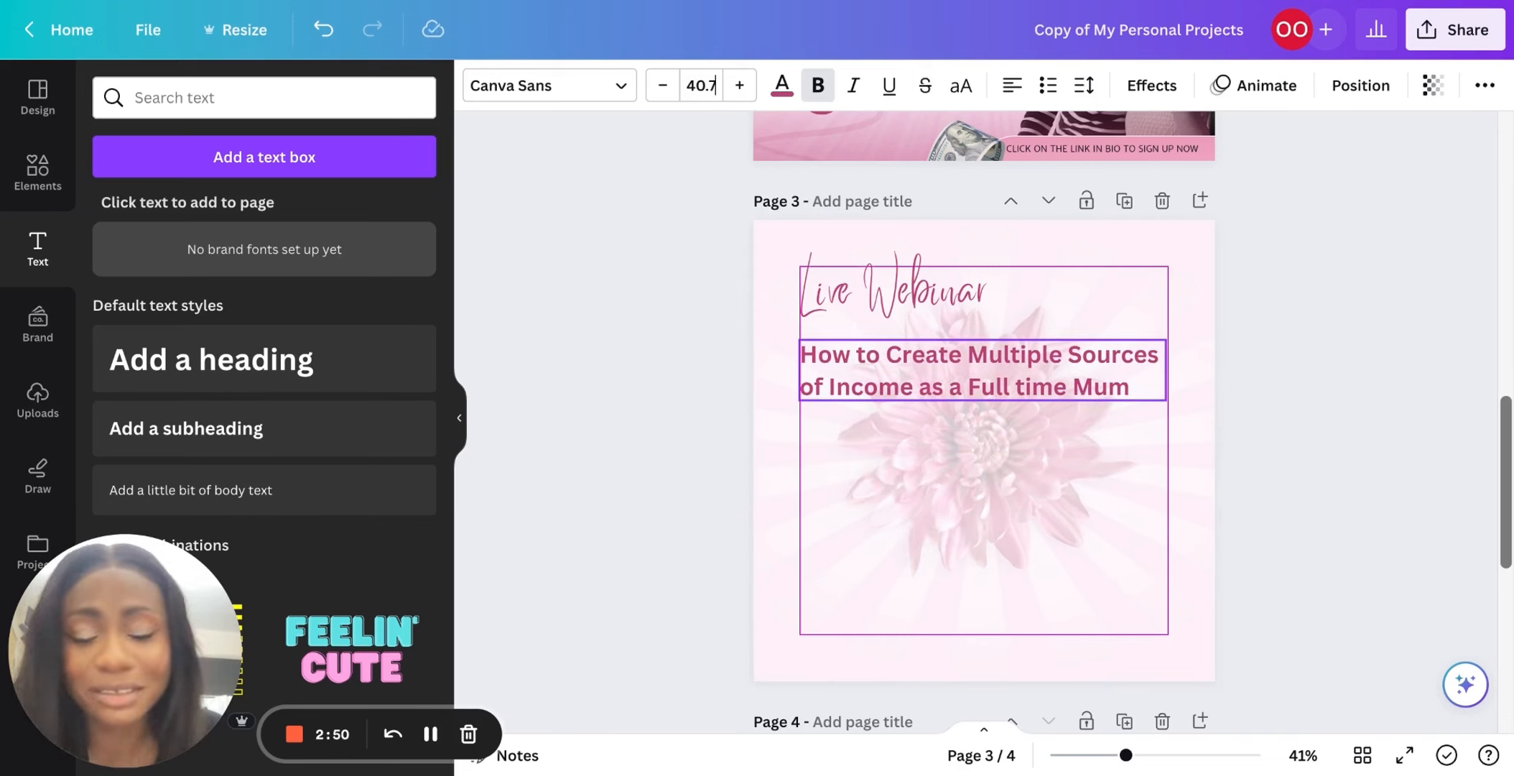
{"action": "left_click_drag", "start_coordinate": [1001, 448], "coordinate": [1001, 448]}
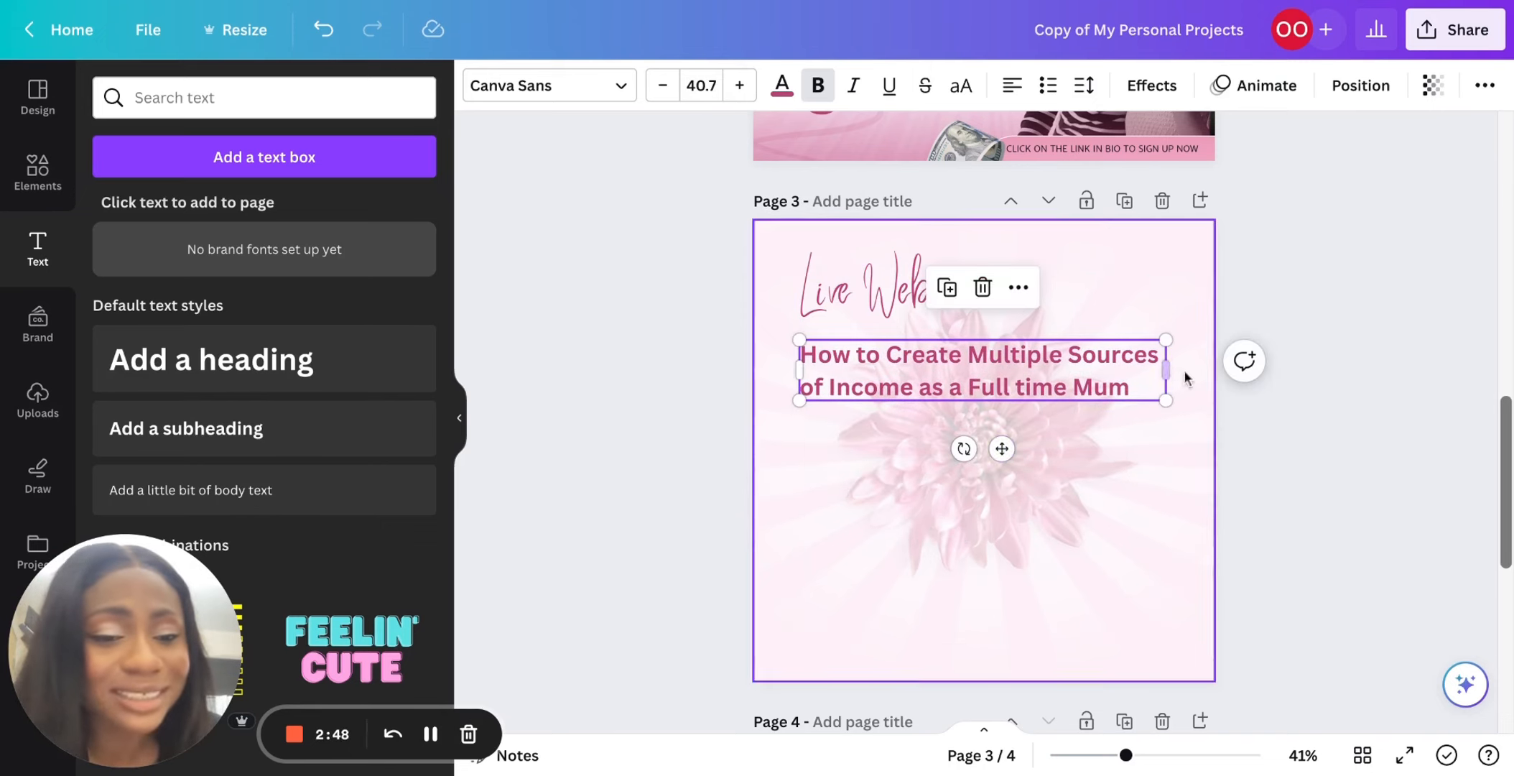
Check the headline font on page 2 and set the page 3 heading to Merriweather Sans.
{"action": "scroll", "coordinate": [1073, 385], "scroll_direction": "up", "scroll_amount": 4}
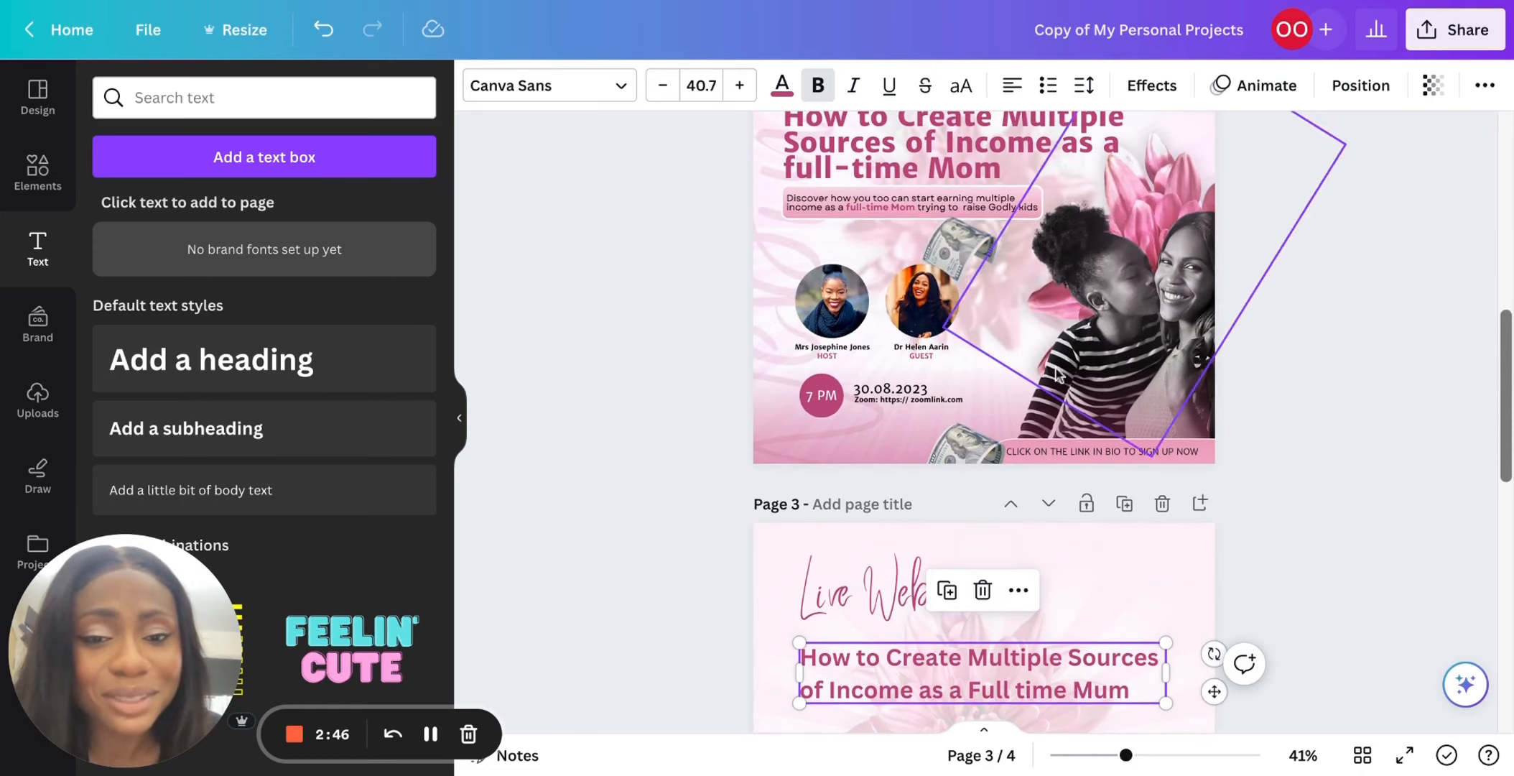
{"action": "left_click", "coordinate": [944, 140]}
{"action": "scroll", "coordinate": [960, 332], "scroll_direction": "down", "scroll_amount": 5}
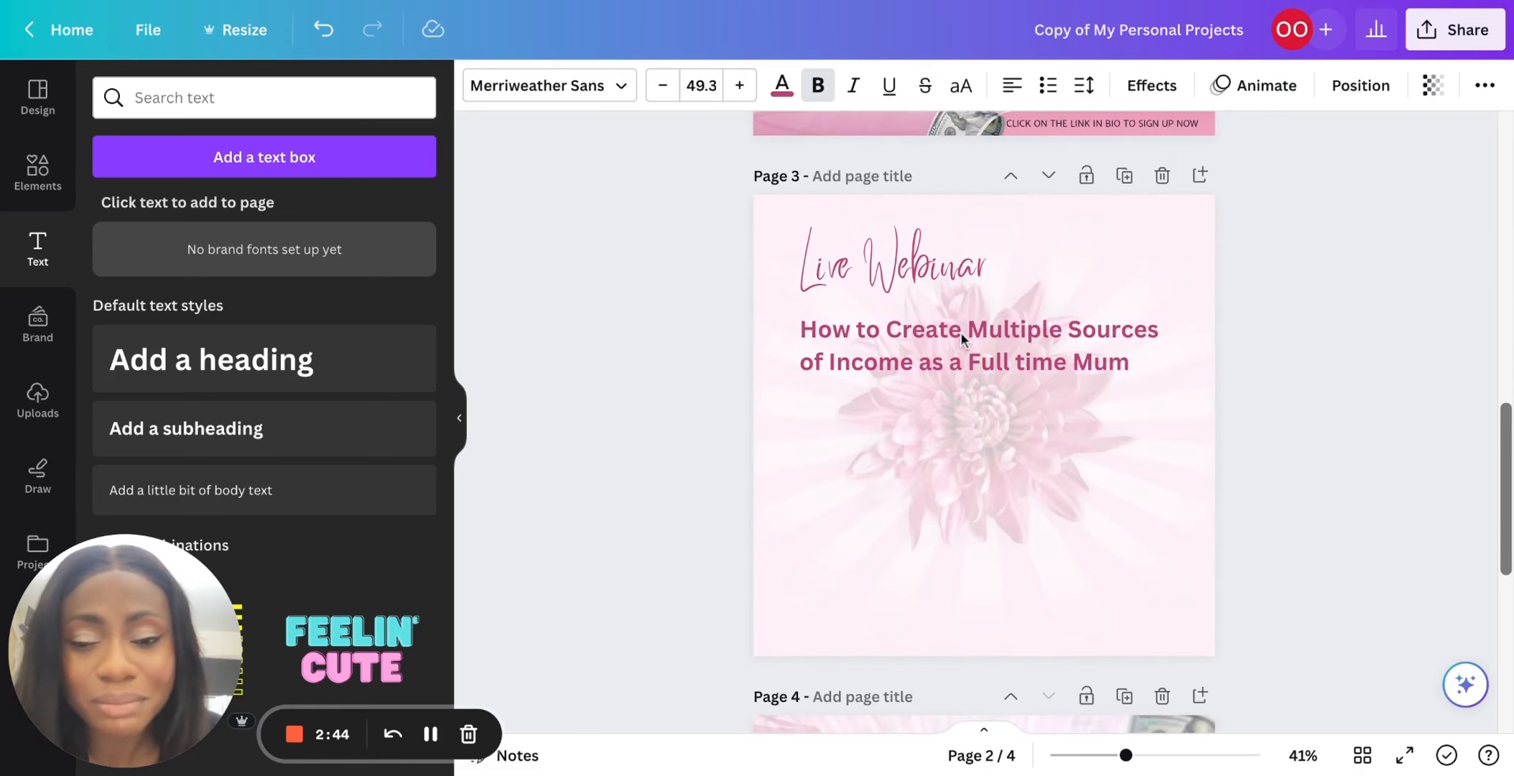
{"action": "left_click", "coordinate": [955, 333]}
{"action": "left_click", "coordinate": [622, 99]}
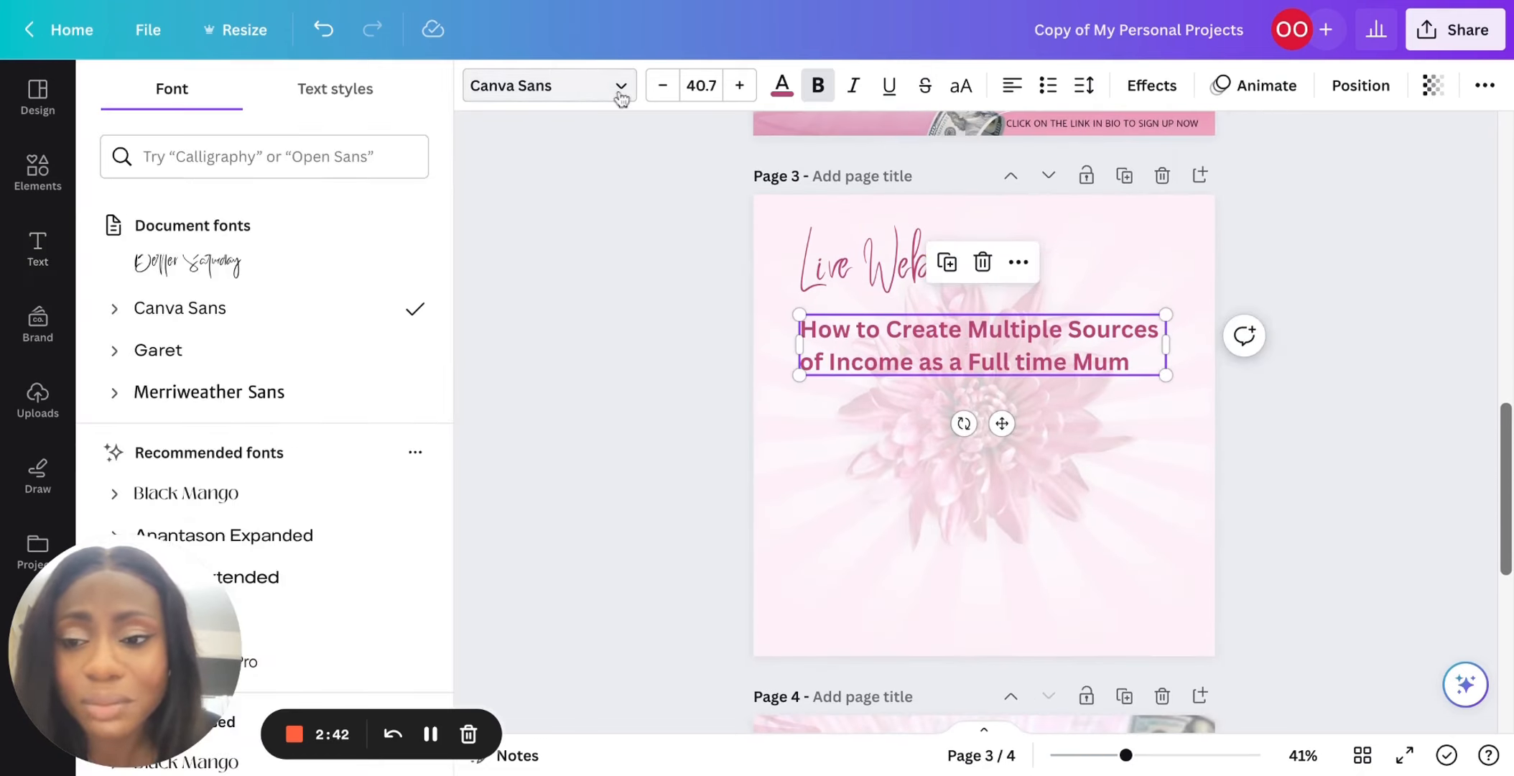
{"action": "left_click", "coordinate": [313, 392]}
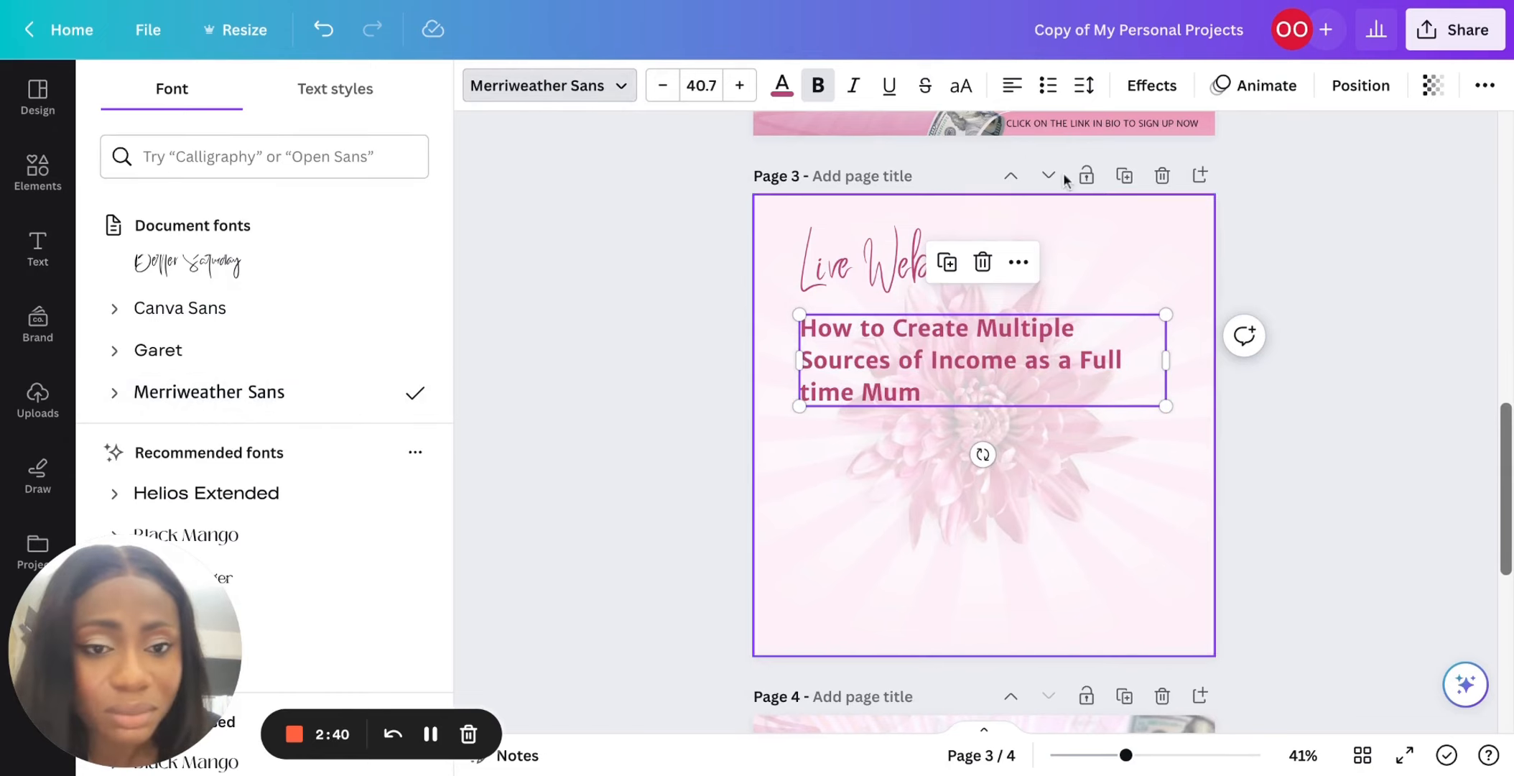
Tighten the page 3 heading's line spacing to 0.99.
{"action": "left_click", "coordinate": [1085, 87]}
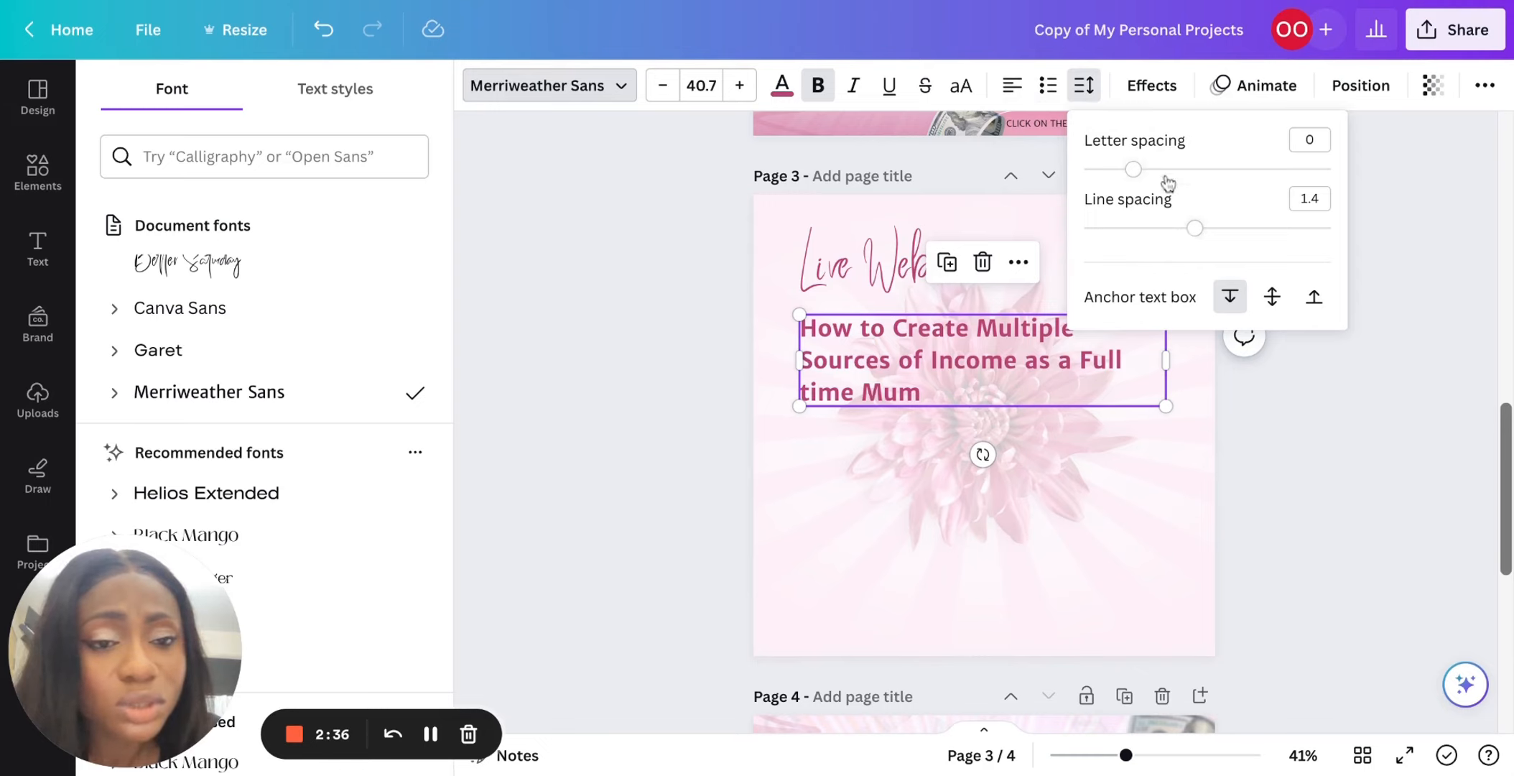
{"action": "left_click_drag", "start_coordinate": [1192, 230], "coordinate": [1144, 228]}
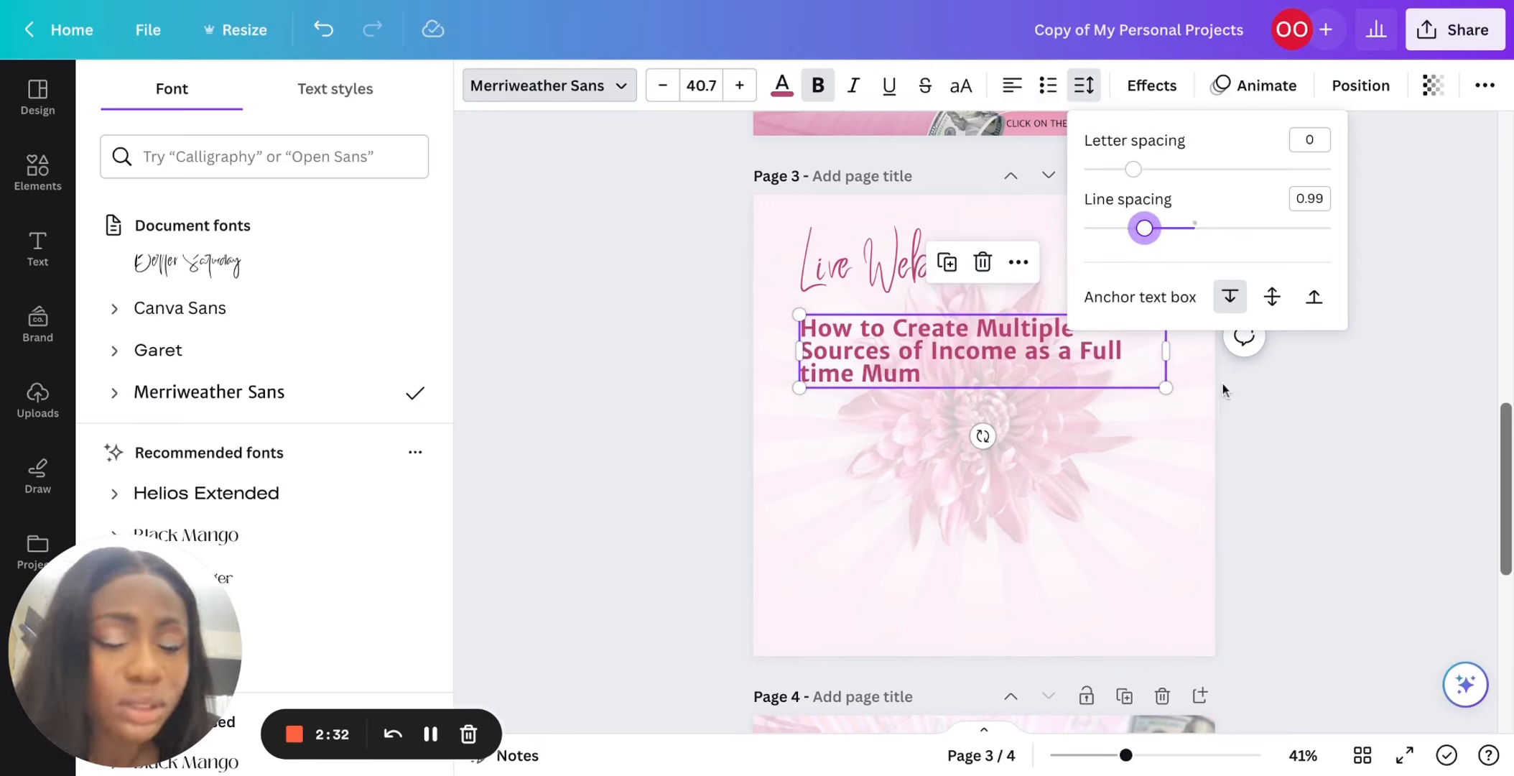
{"action": "left_click", "coordinate": [1146, 418]}
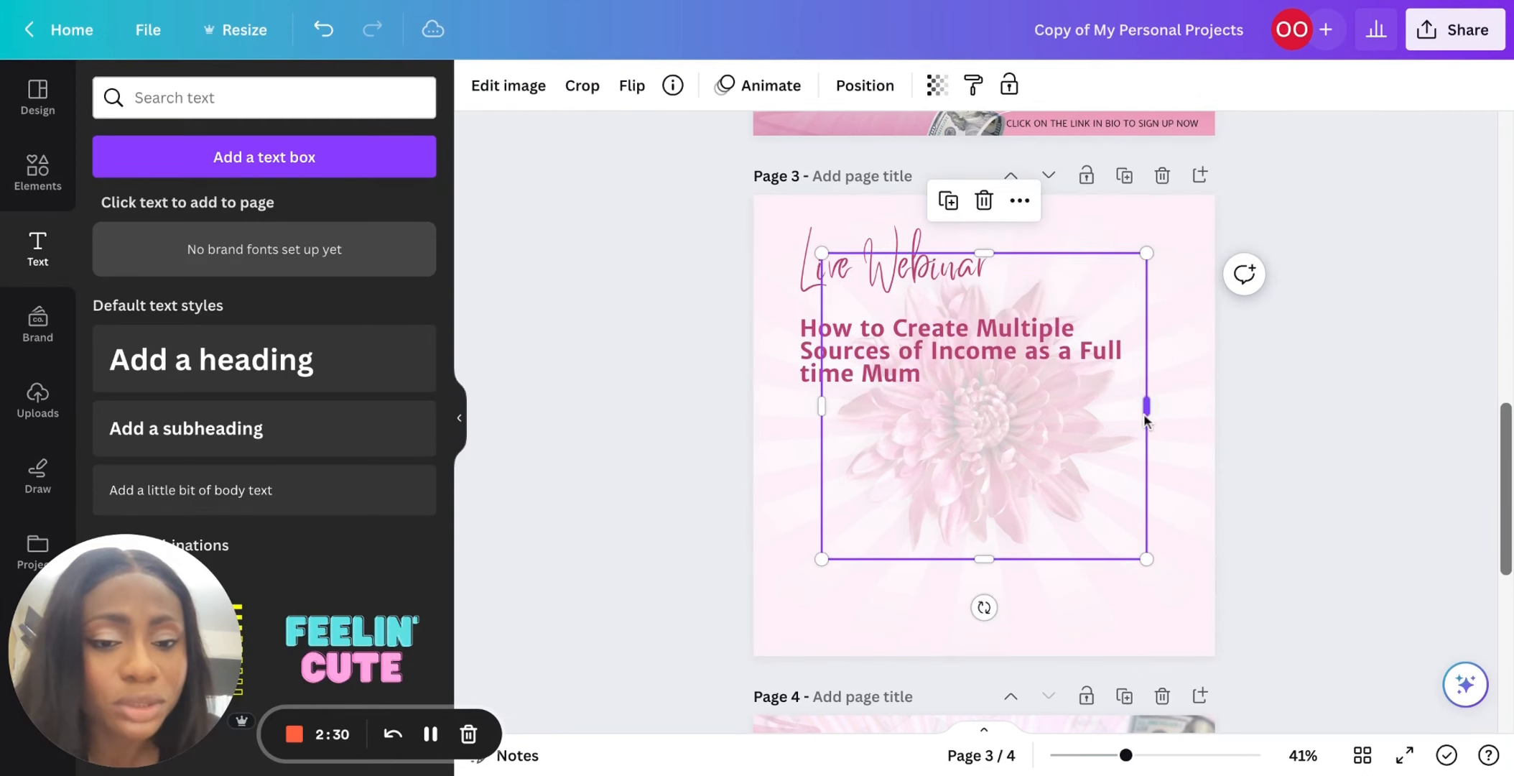
Enlarge the page 3 heading to size 49.8 and wrap it so the third line reads "Full time Mum".
{"action": "left_click", "coordinate": [1077, 371]}
{"action": "left_click_drag", "start_coordinate": [1163, 388], "coordinate": [1197, 394]}
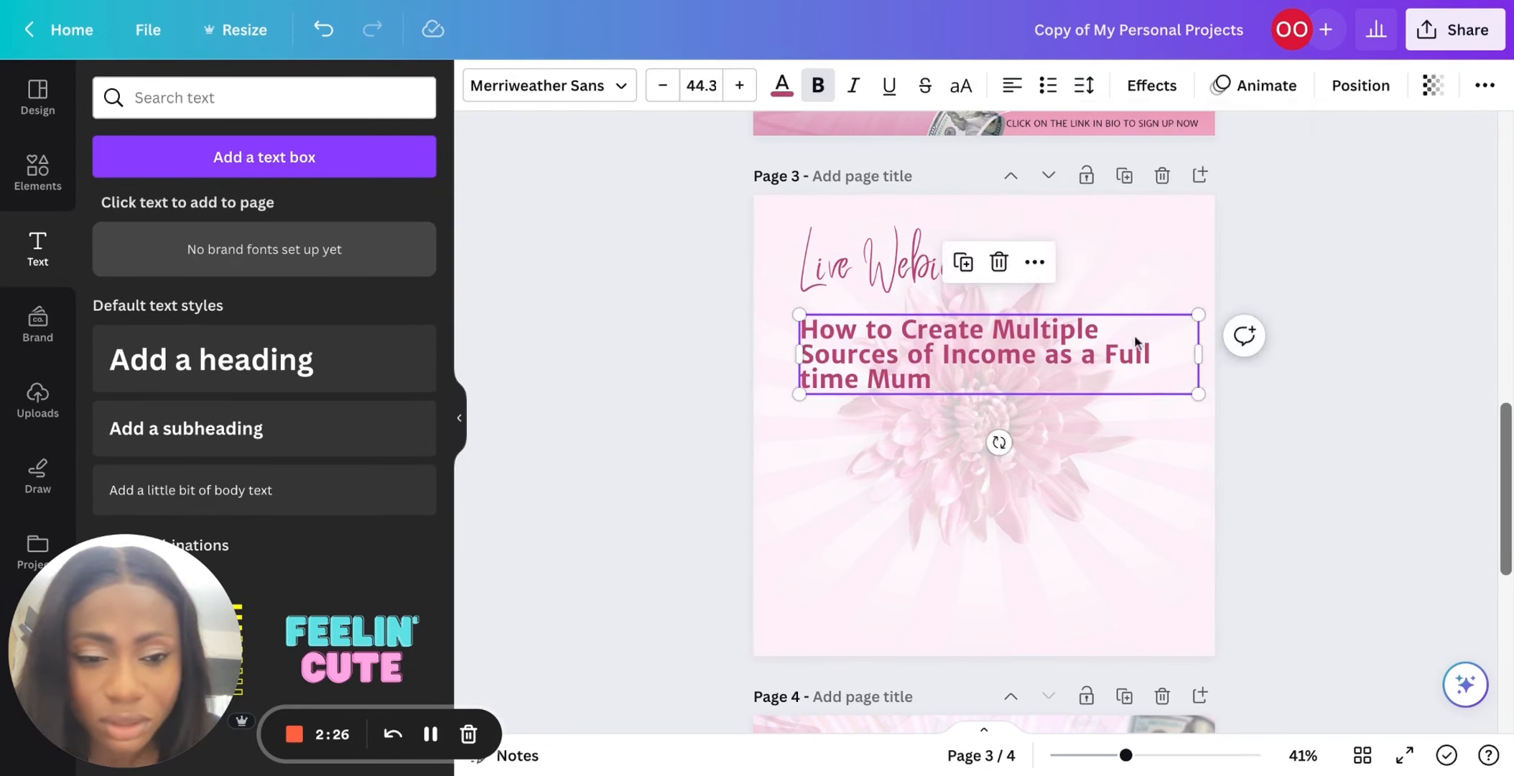
{"action": "left_click_drag", "start_coordinate": [1198, 354], "coordinate": [1146, 403]}
{"action": "left_click", "coordinate": [1301, 427]}
Shrink the "Live Webinar" title on page 3 to size 65.6 and move the heading up closer beneath it.
{"action": "left_click", "coordinate": [926, 281]}
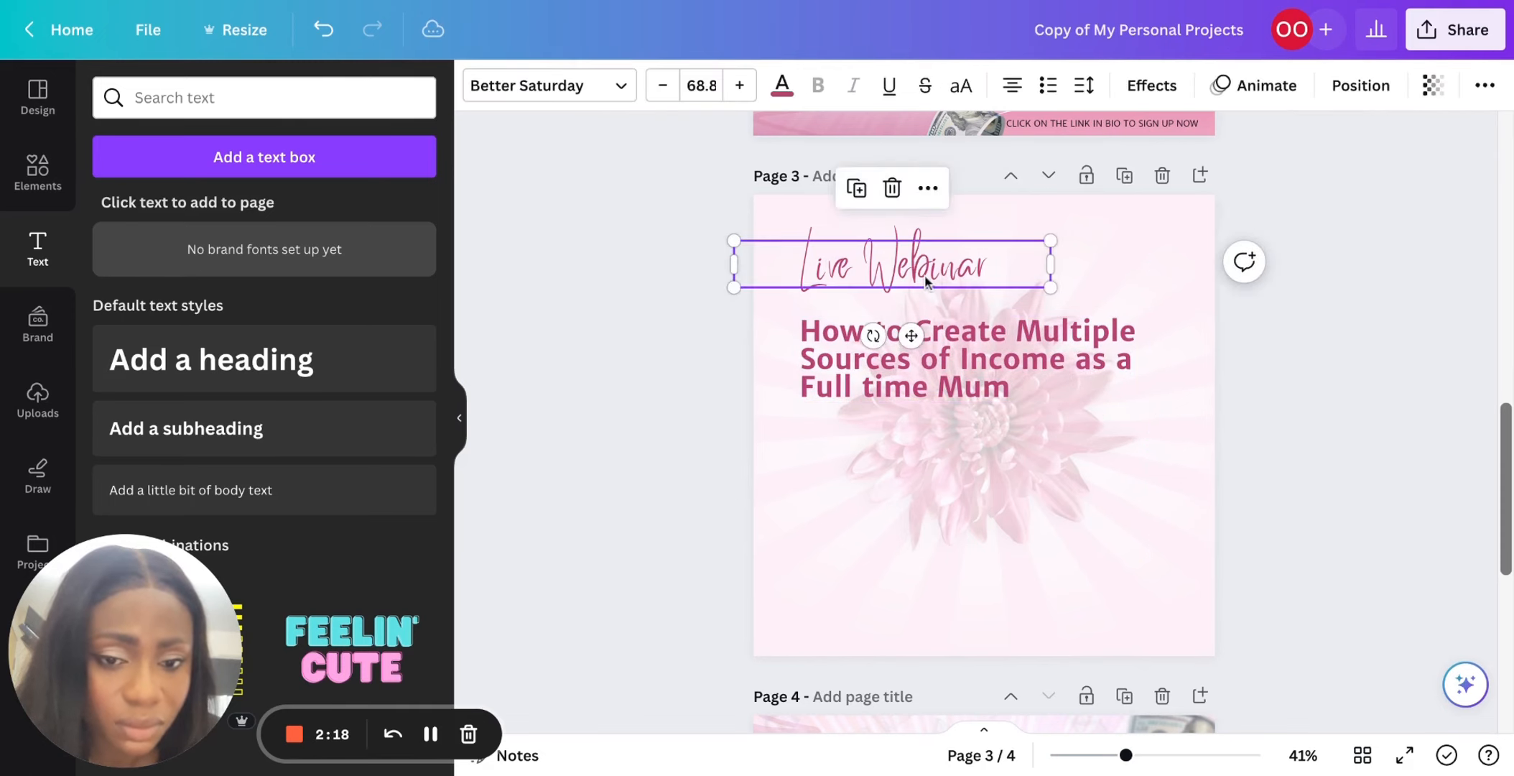
{"action": "left_click_drag", "start_coordinate": [1058, 277], "coordinate": [1041, 273]}
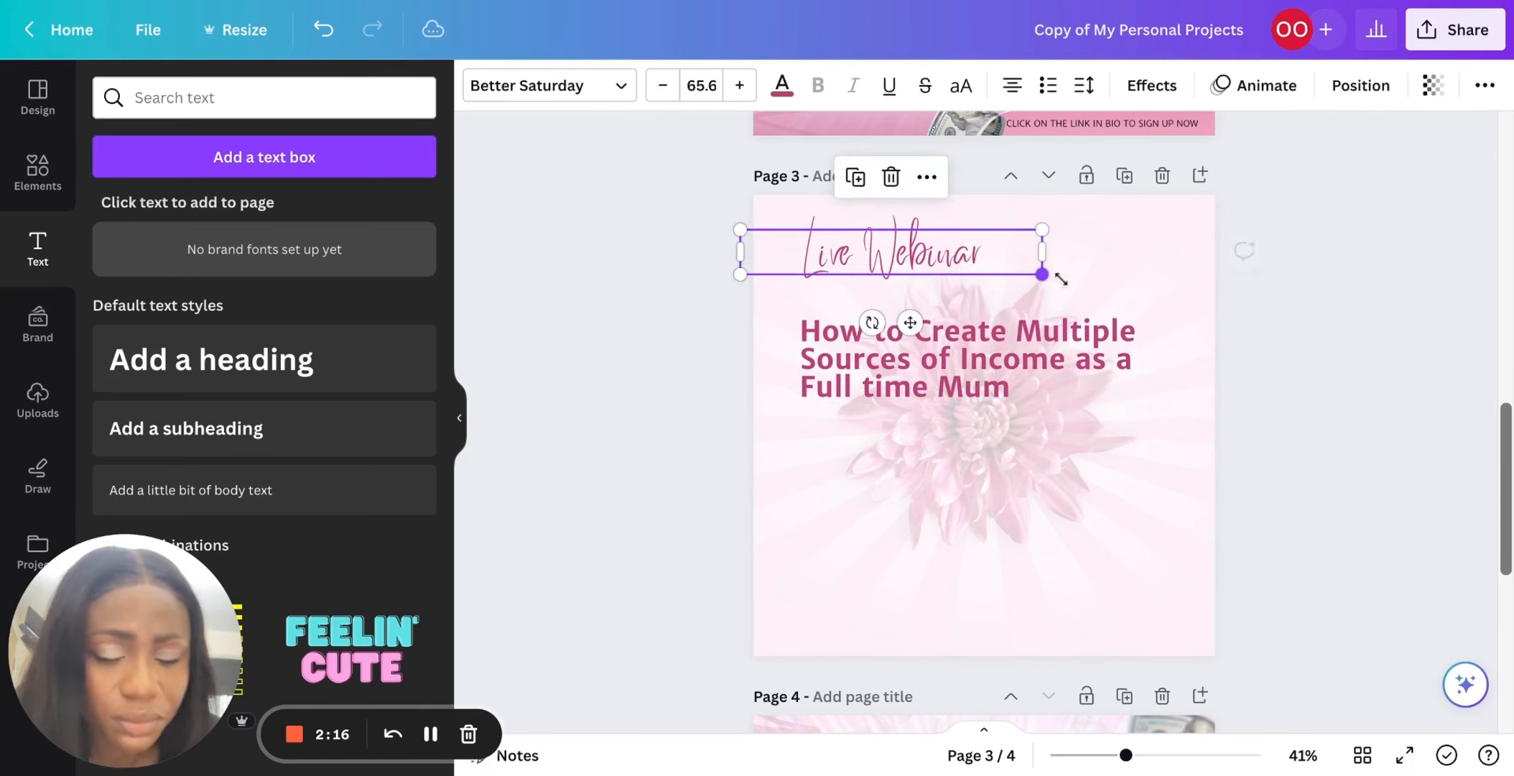
{"action": "mouse_move", "coordinate": [1035, 362]}
{"action": "left_mouse_down"}
{"action": "mouse_move", "coordinate": [1026, 336]}
{"action": "mouse_move", "coordinate": [1034, 367]}
{"action": "left_mouse_up"}
{"action": "scroll", "coordinate": [1056, 352], "scroll_direction": "up", "scroll_amount": 3}
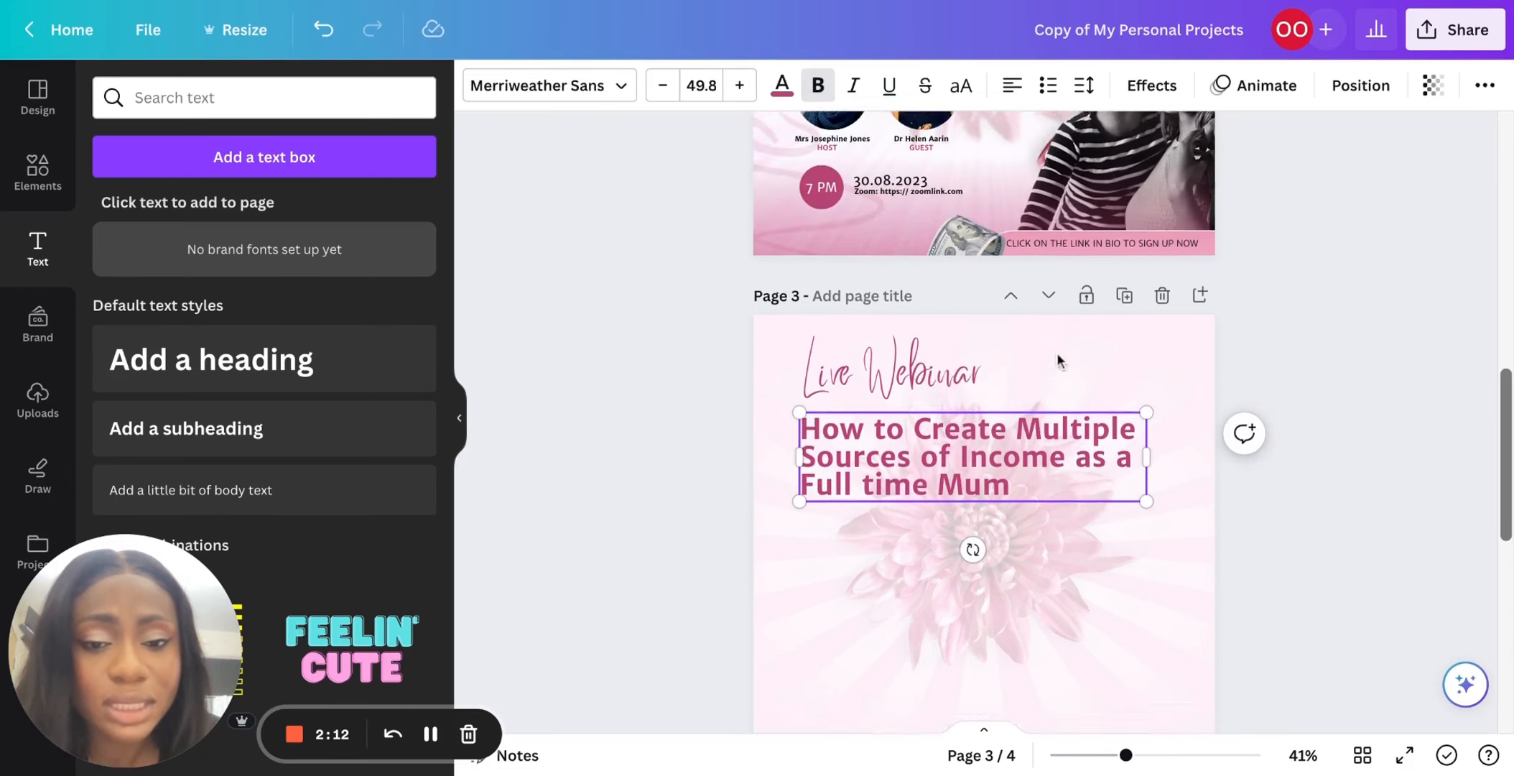
{"action": "scroll", "coordinate": [1056, 353], "scroll_direction": "down", "scroll_amount": 3}
{"action": "left_click", "coordinate": [1278, 410]}
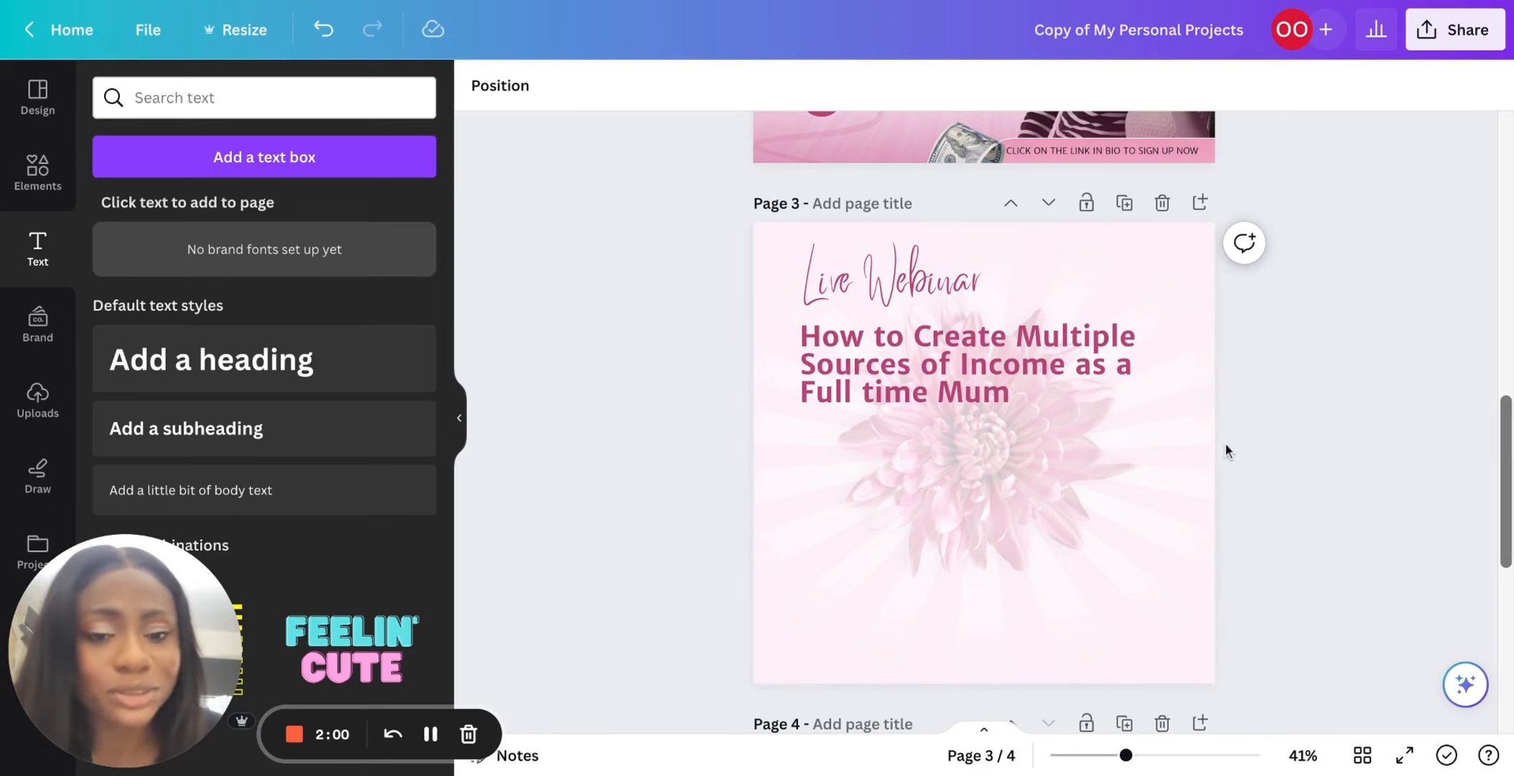
Compare the headline wording with page 2 and change "Full time" to "full-time" in the page 3 heading.
{"action": "scroll", "coordinate": [1226, 444], "scroll_direction": "up", "scroll_amount": 5}
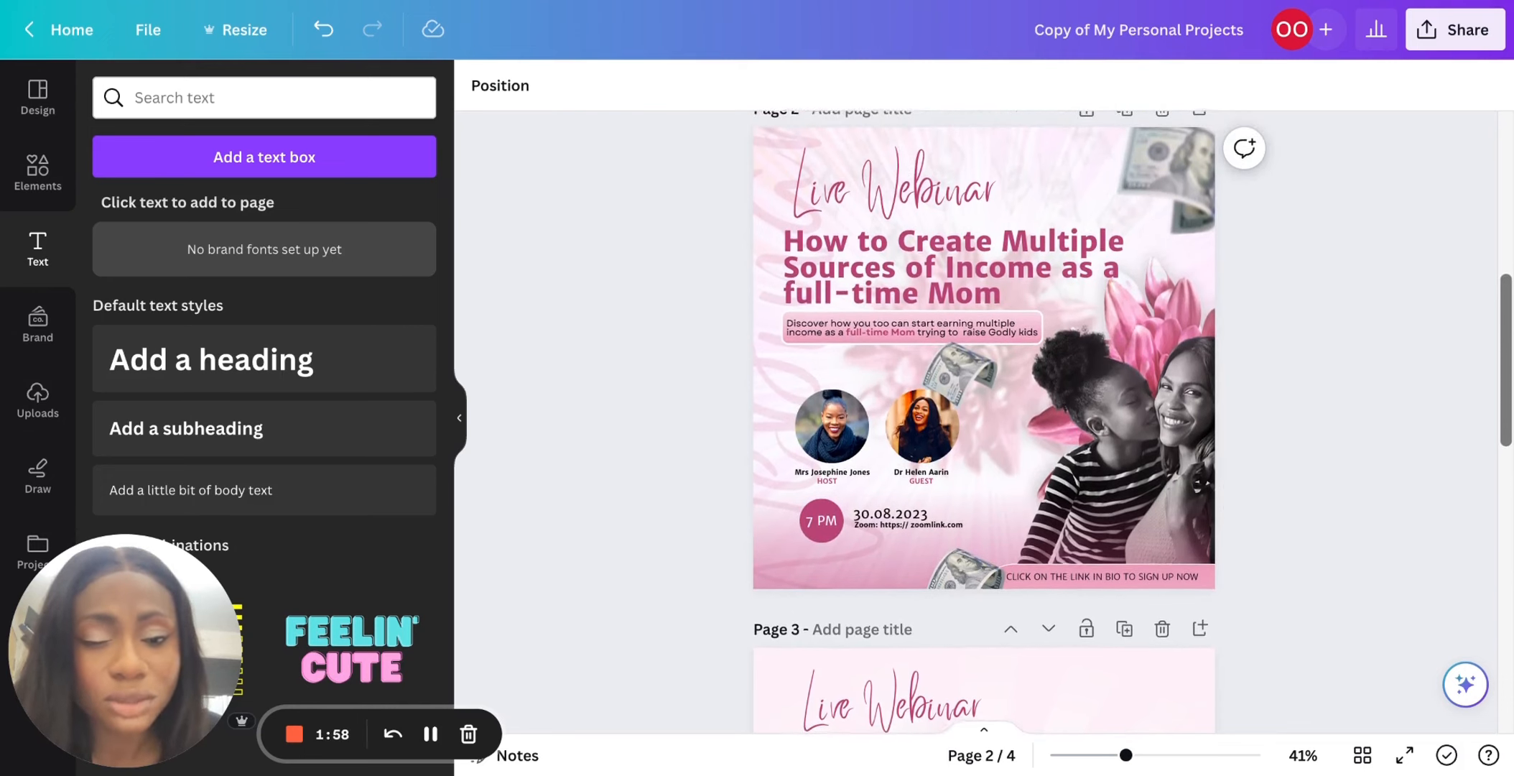
{"action": "scroll", "coordinate": [1226, 445], "scroll_direction": "down", "scroll_amount": 1}
{"action": "scroll", "coordinate": [1200, 418], "scroll_direction": "down", "scroll_amount": 5}
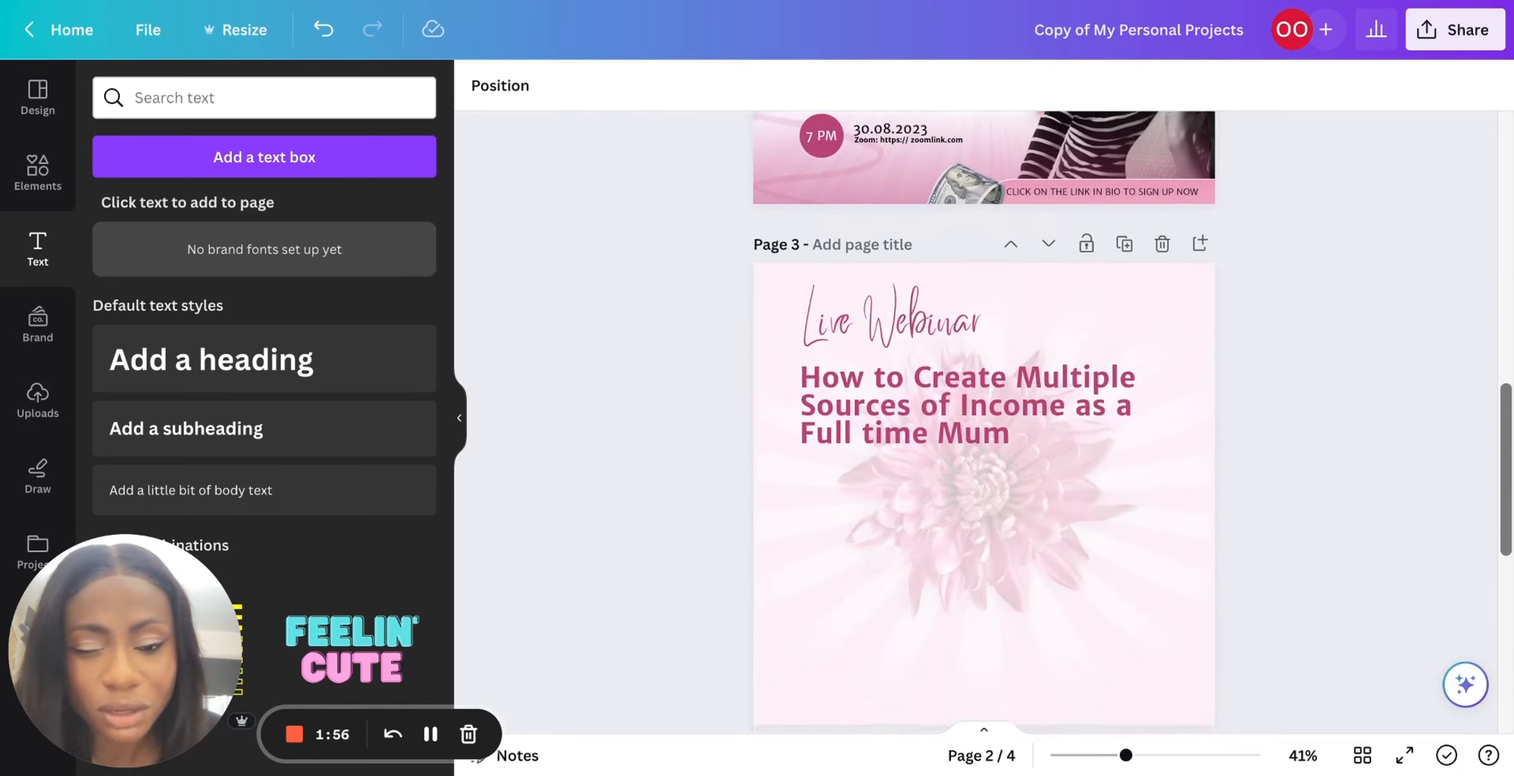
{"action": "double_click", "coordinate": [836, 427]}
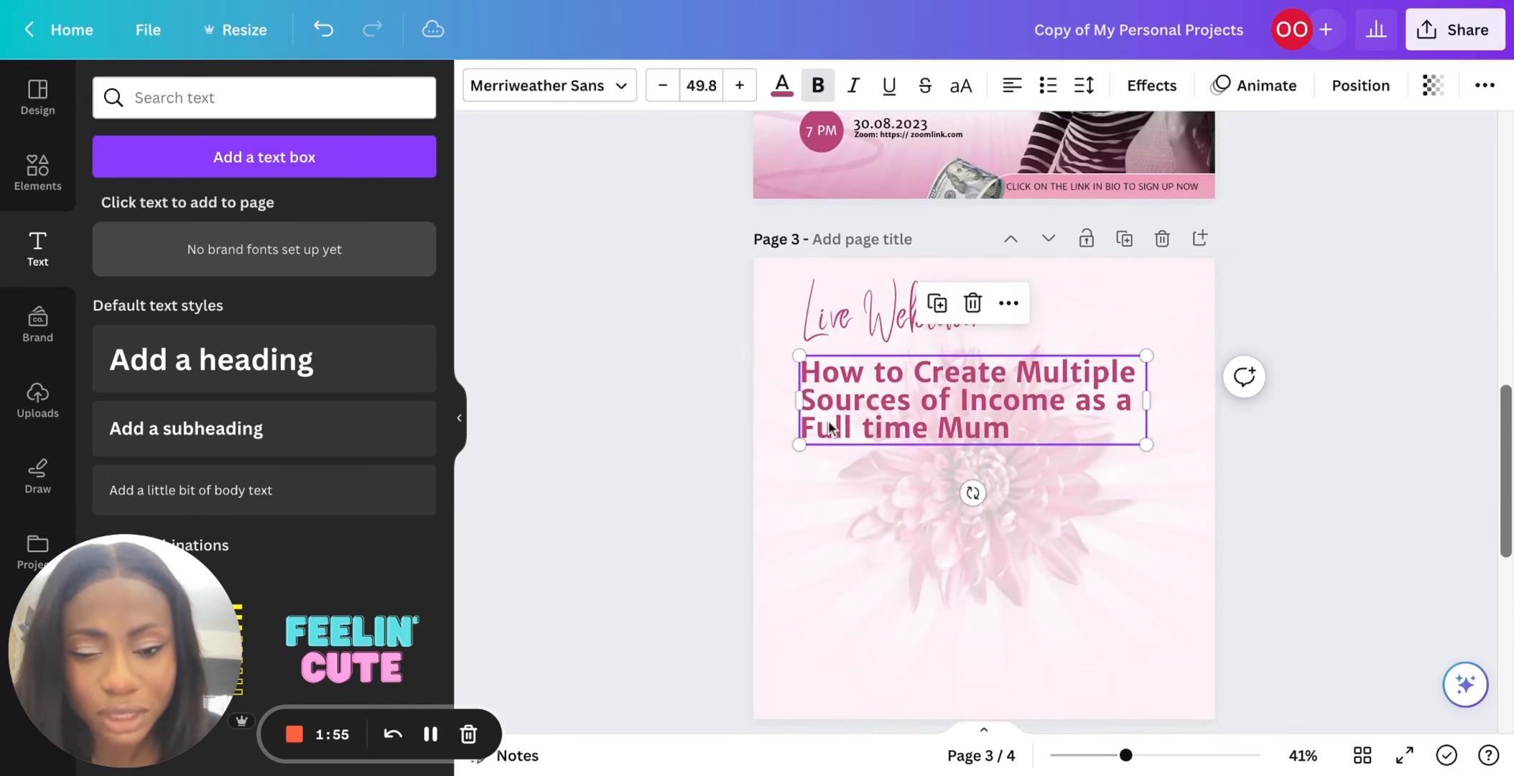
{"action": "left_click", "coordinate": [867, 428]}
{"action": "key", "text": "BackSpace"}
{"action": "type", "text": "-"}
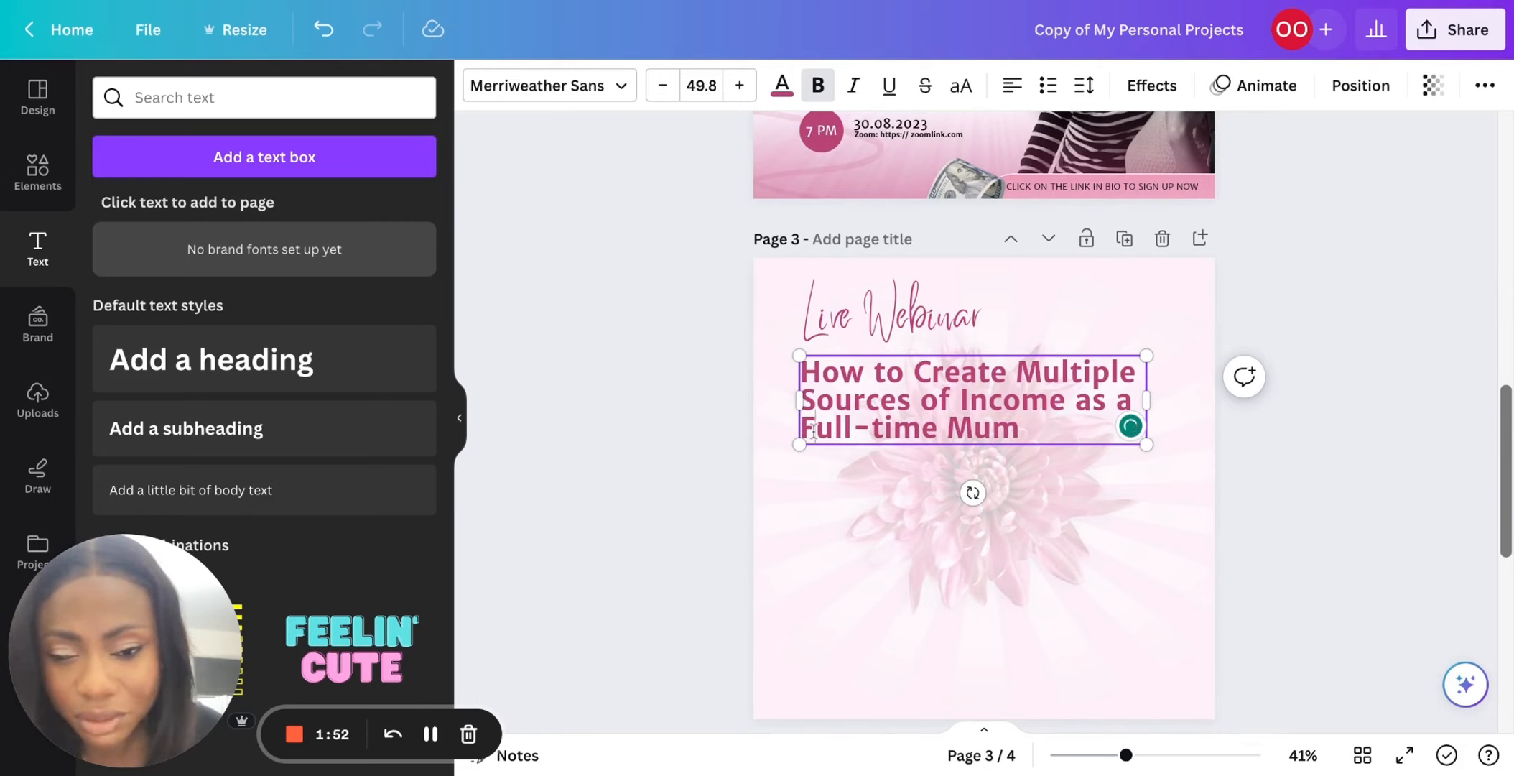
{"action": "left_click", "coordinate": [812, 429]}
{"action": "key", "text": "BackSpace"}
{"action": "type", "text": "f"}
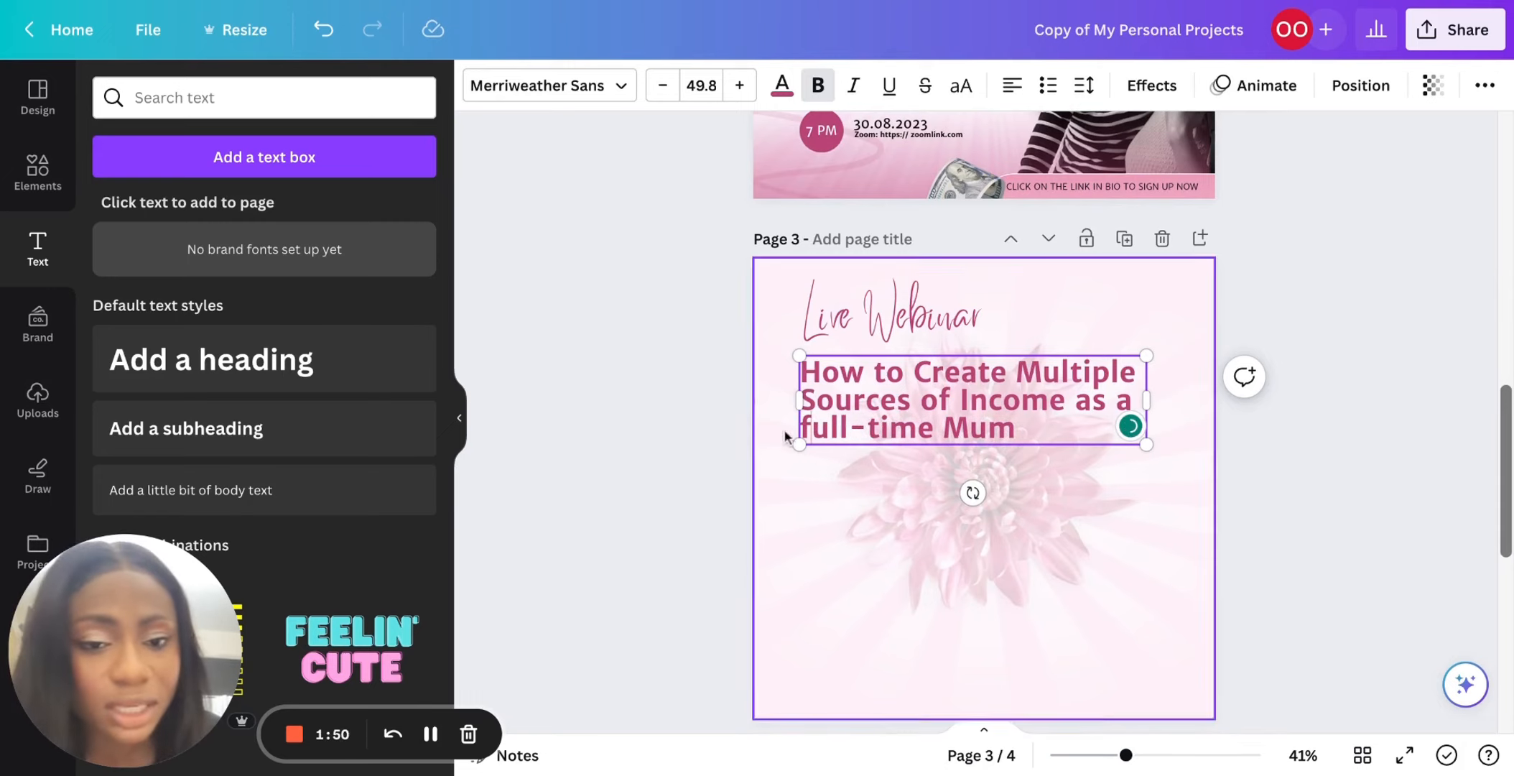
Lock the faded flower image on page 3.
{"action": "left_click", "coordinate": [1161, 570]}
{"action": "left_click", "coordinate": [1000, 518]}
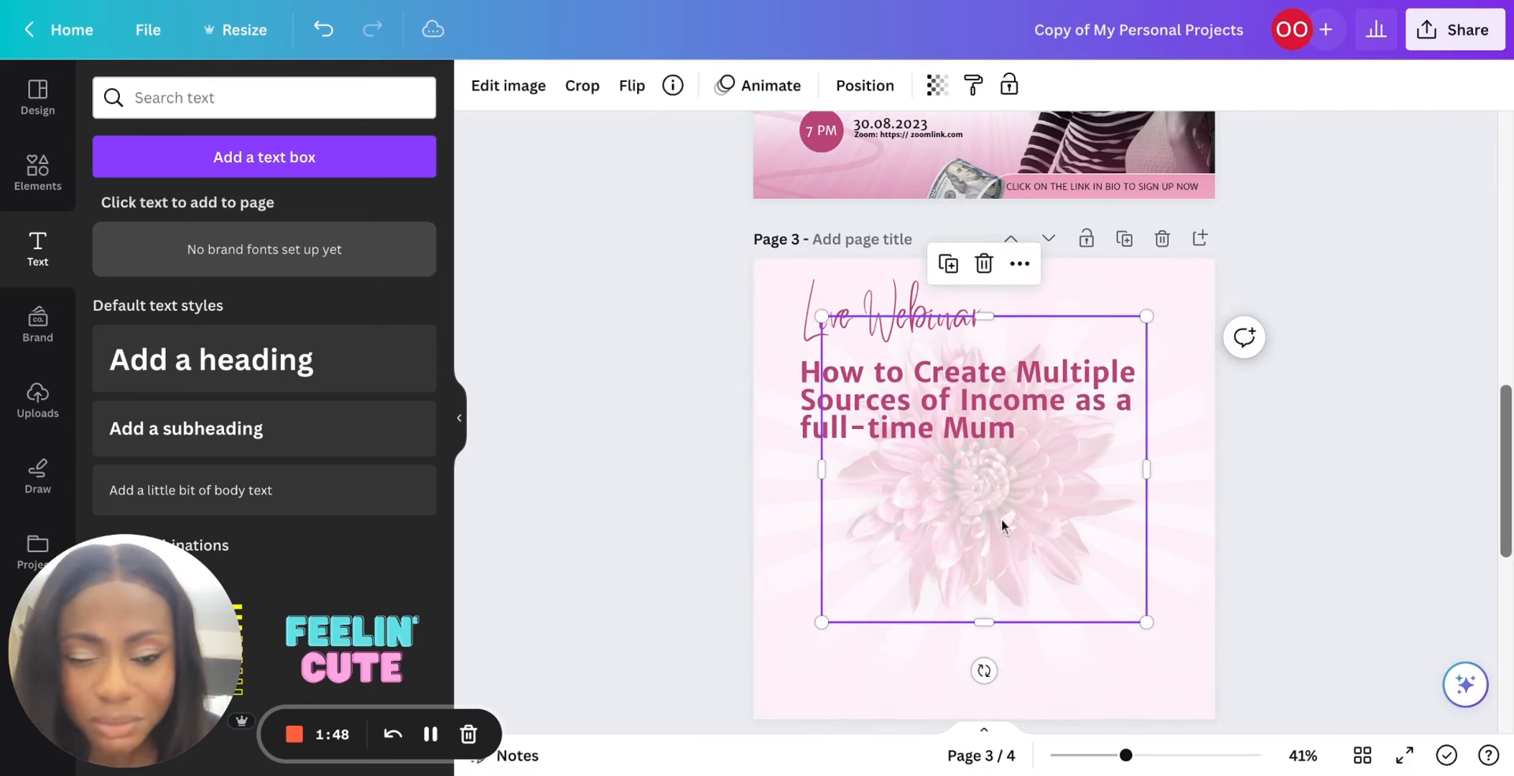
{"action": "left_click", "coordinate": [1011, 87]}
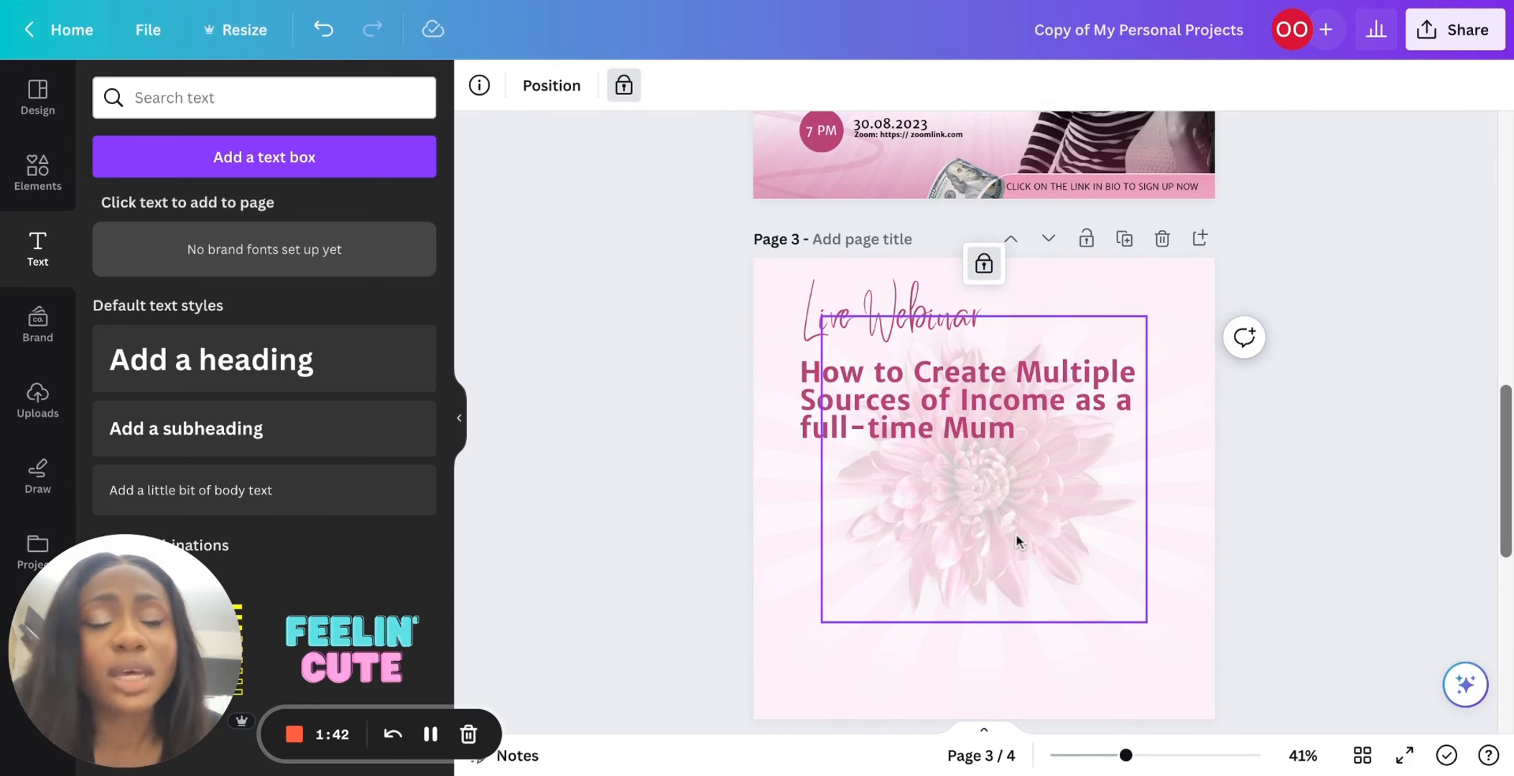
Copy the "Discover how you too can start earning multiple income" description from page 2 into a new subheading text on page 3.
{"action": "scroll", "coordinate": [1124, 567], "scroll_direction": "up", "scroll_amount": 5}
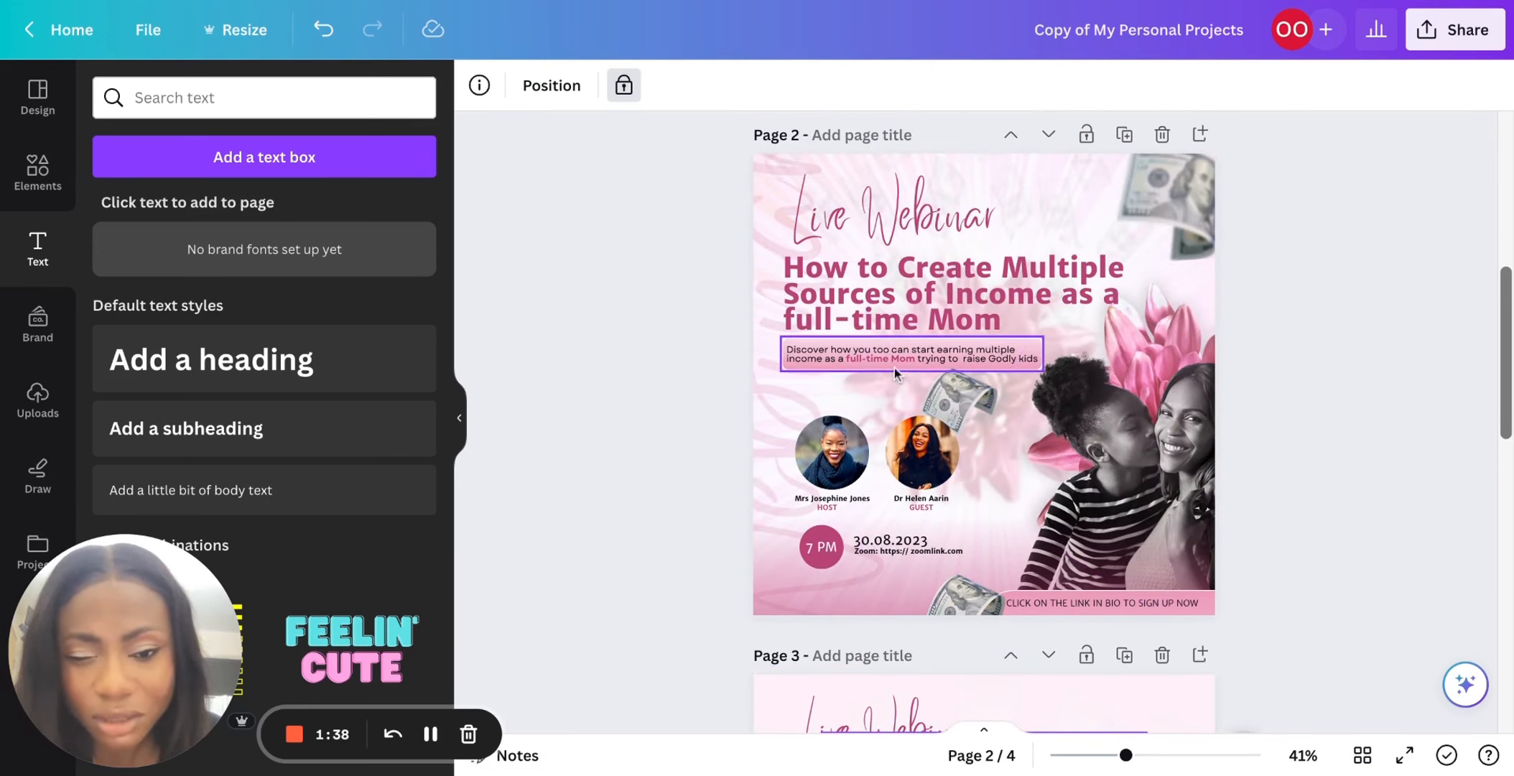
{"action": "left_click", "coordinate": [907, 352]}
{"action": "left_click", "coordinate": [907, 351]}
{"action": "key", "text": "ctrl+c"}
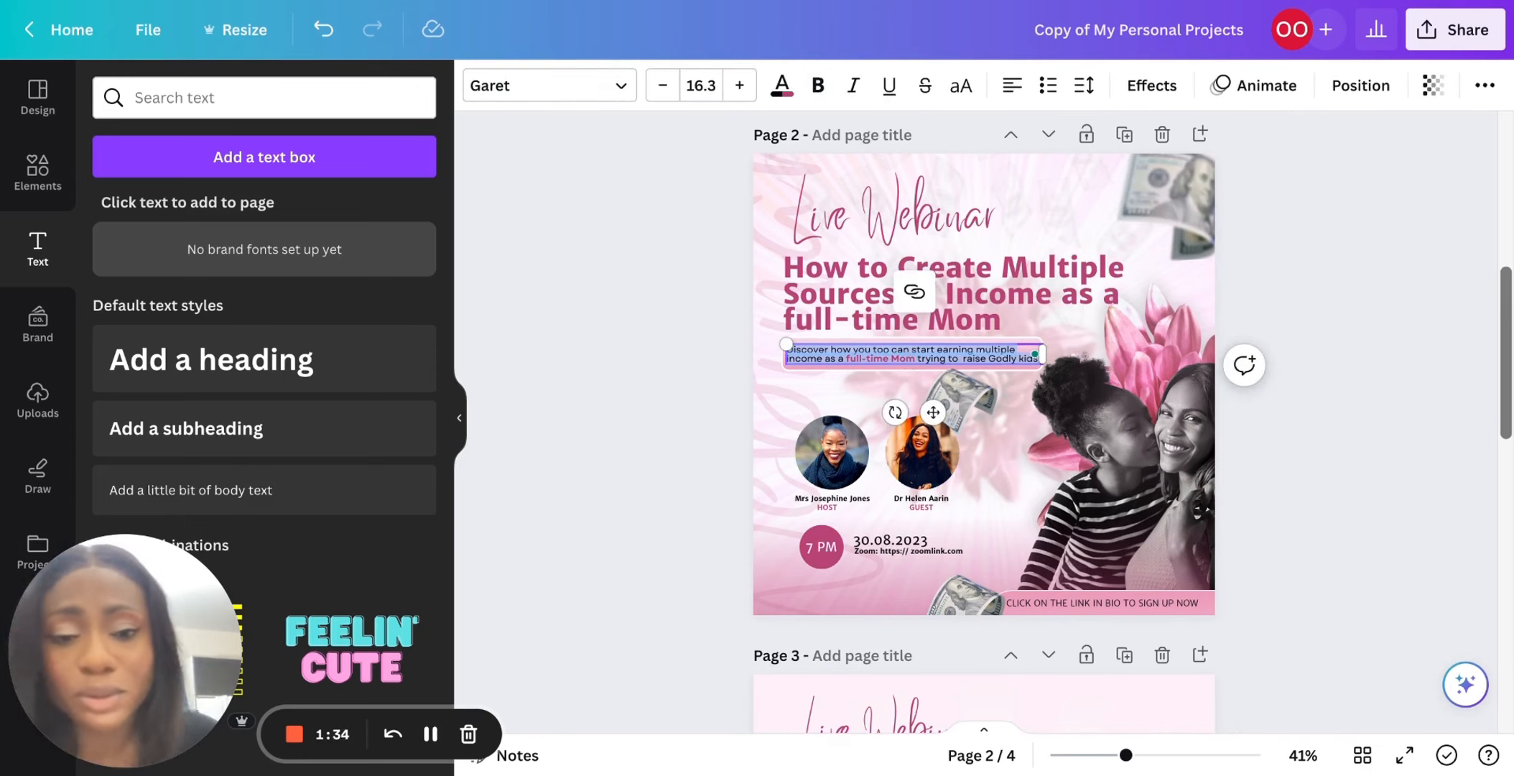
{"action": "scroll", "coordinate": [767, 445], "scroll_direction": "down", "scroll_amount": 6}
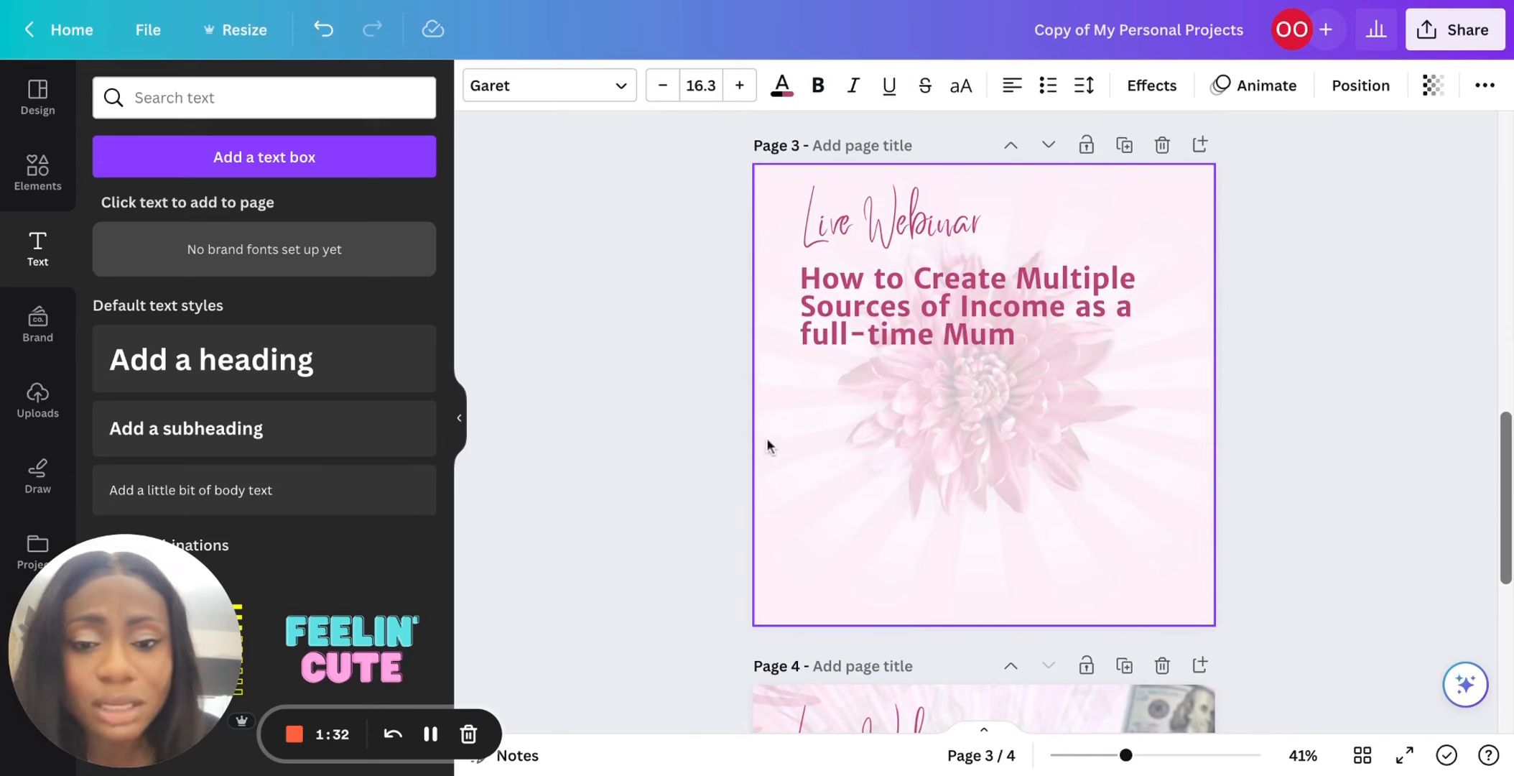
{"action": "left_click", "coordinate": [795, 440]}
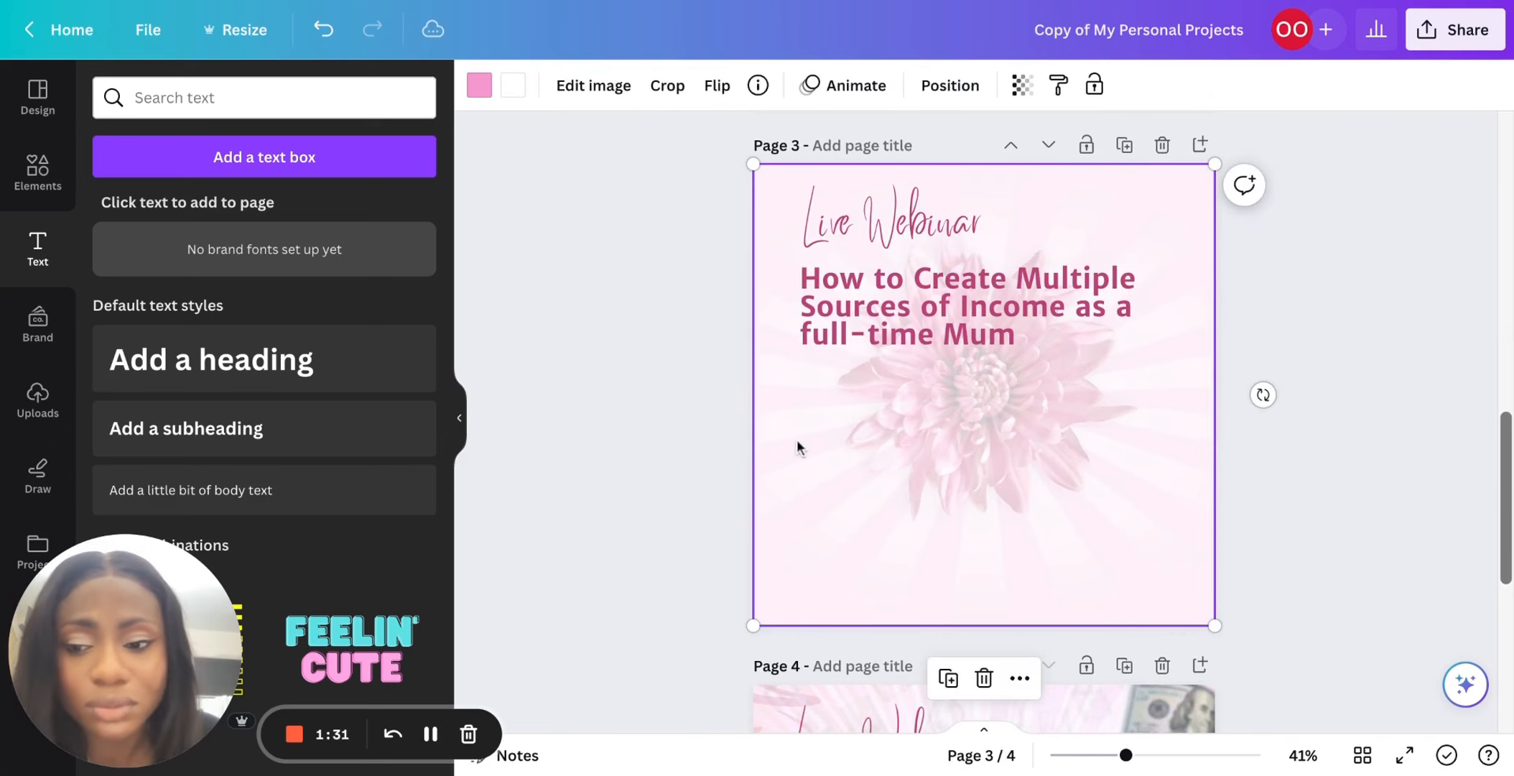
{"action": "left_click", "coordinate": [228, 424]}
{"action": "key", "text": "ctrl+v"}
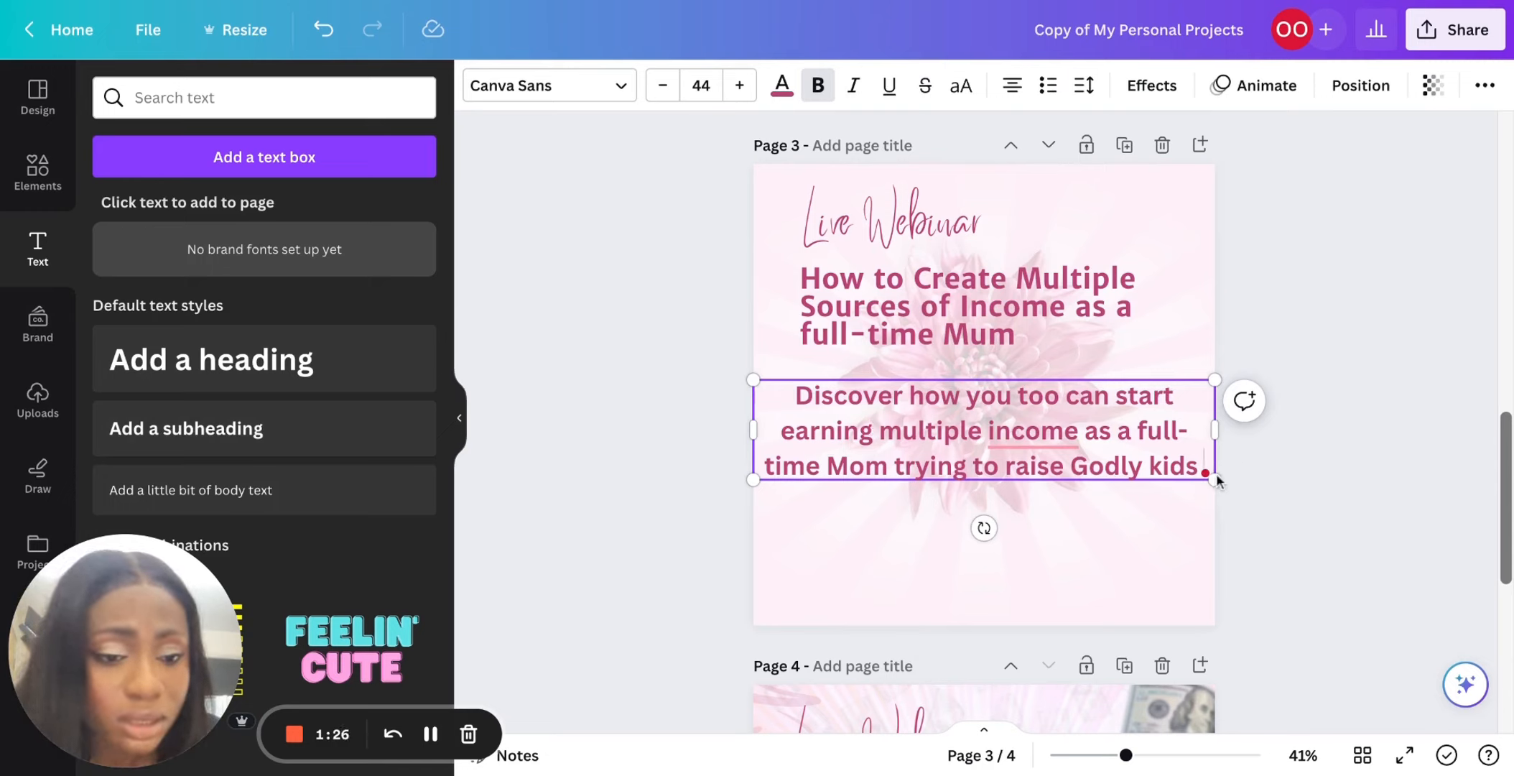
Set the page 3 description's line spacing to 1.02 and shrink it to size 15.7 over two lines.
{"action": "left_click_drag", "start_coordinate": [1215, 379], "coordinate": [1013, 423]}
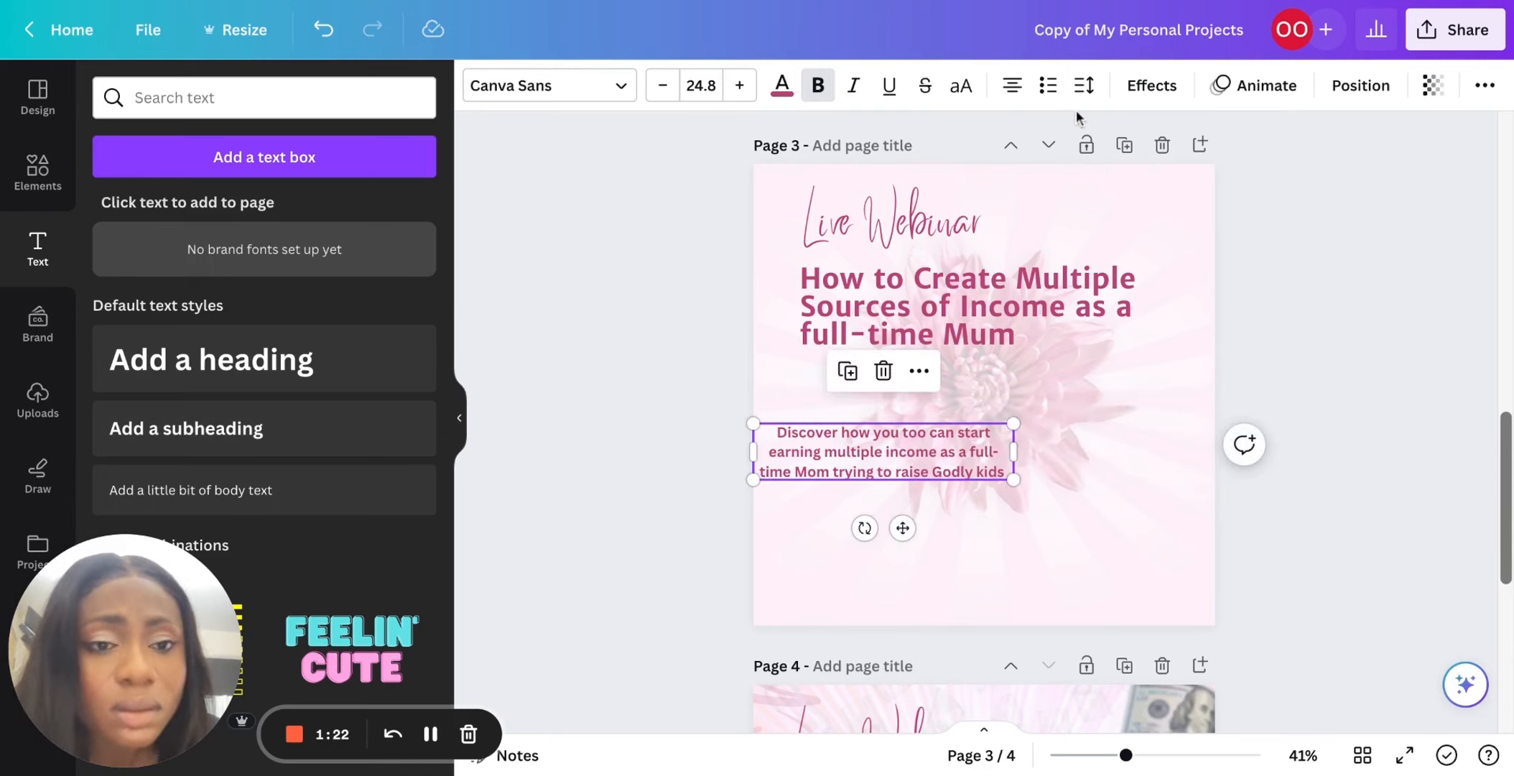
{"action": "left_click", "coordinate": [1084, 85]}
{"action": "left_click_drag", "start_coordinate": [1194, 228], "coordinate": [1147, 228]}
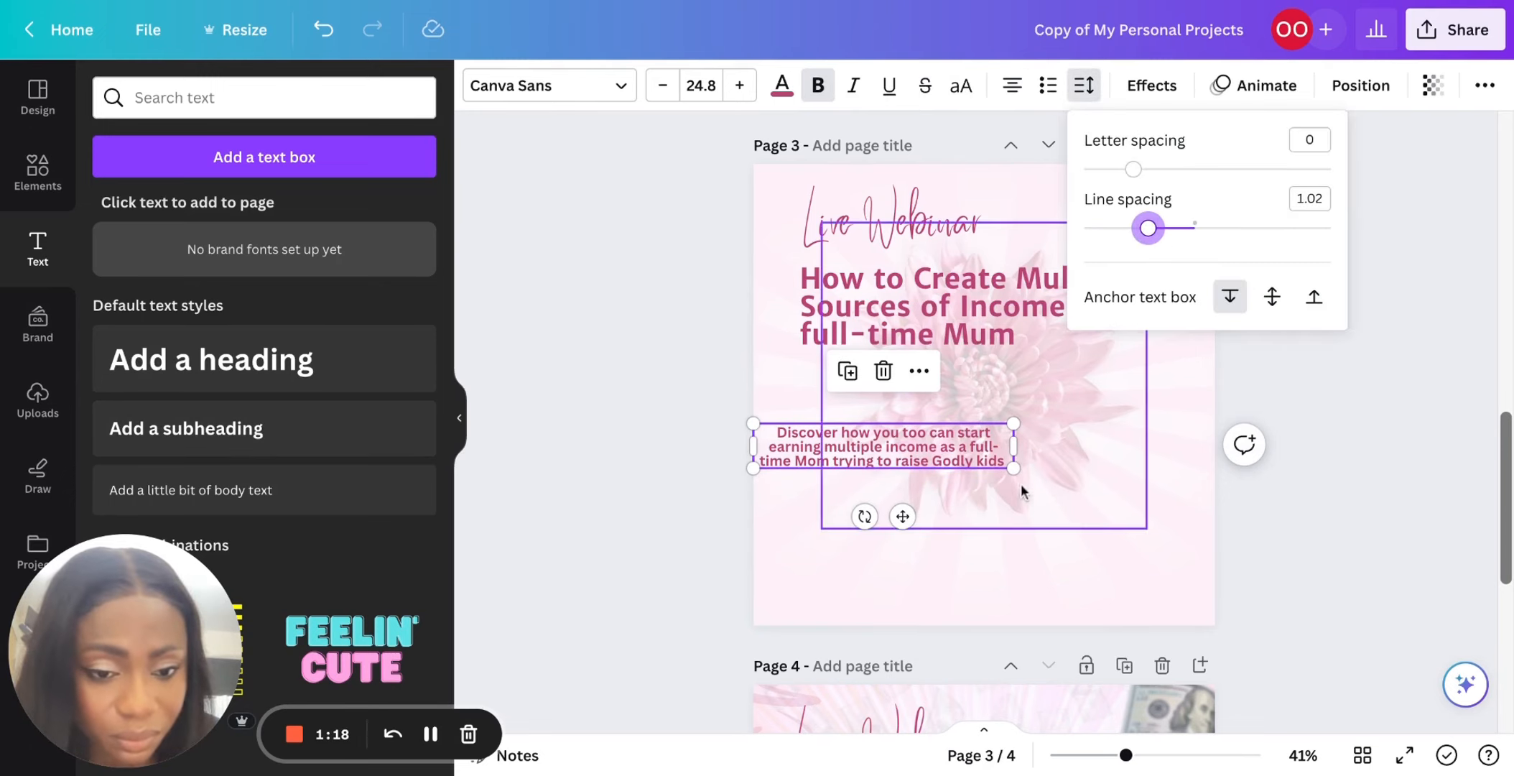
{"action": "left_click_drag", "start_coordinate": [1013, 467], "coordinate": [1058, 449]}
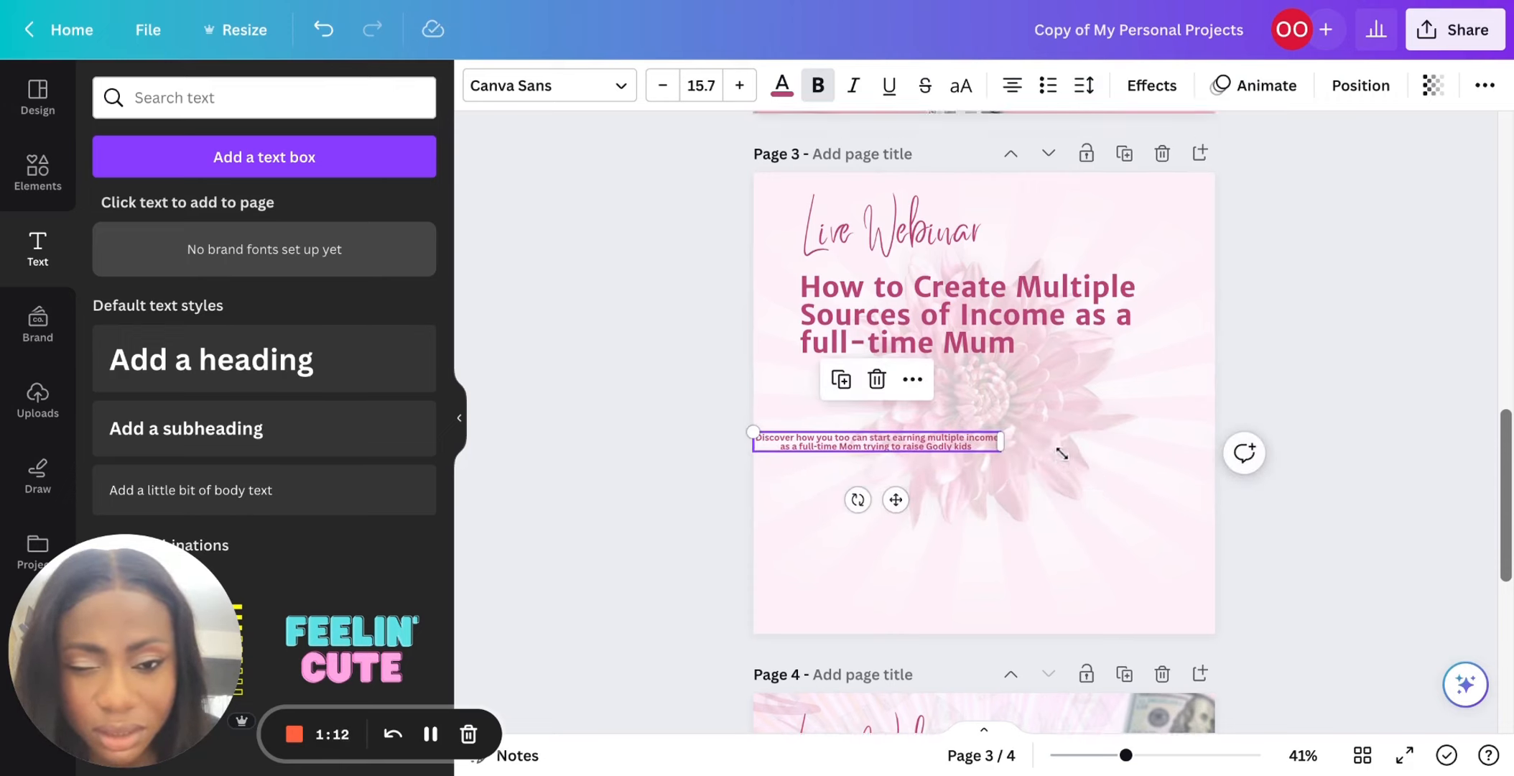
Check the description's style on page 2, then left-align the page 3 description and set its font to Garet.
{"action": "scroll", "coordinate": [889, 143], "scroll_direction": "up", "scroll_amount": 5}
{"action": "left_click", "coordinate": [889, 200]}
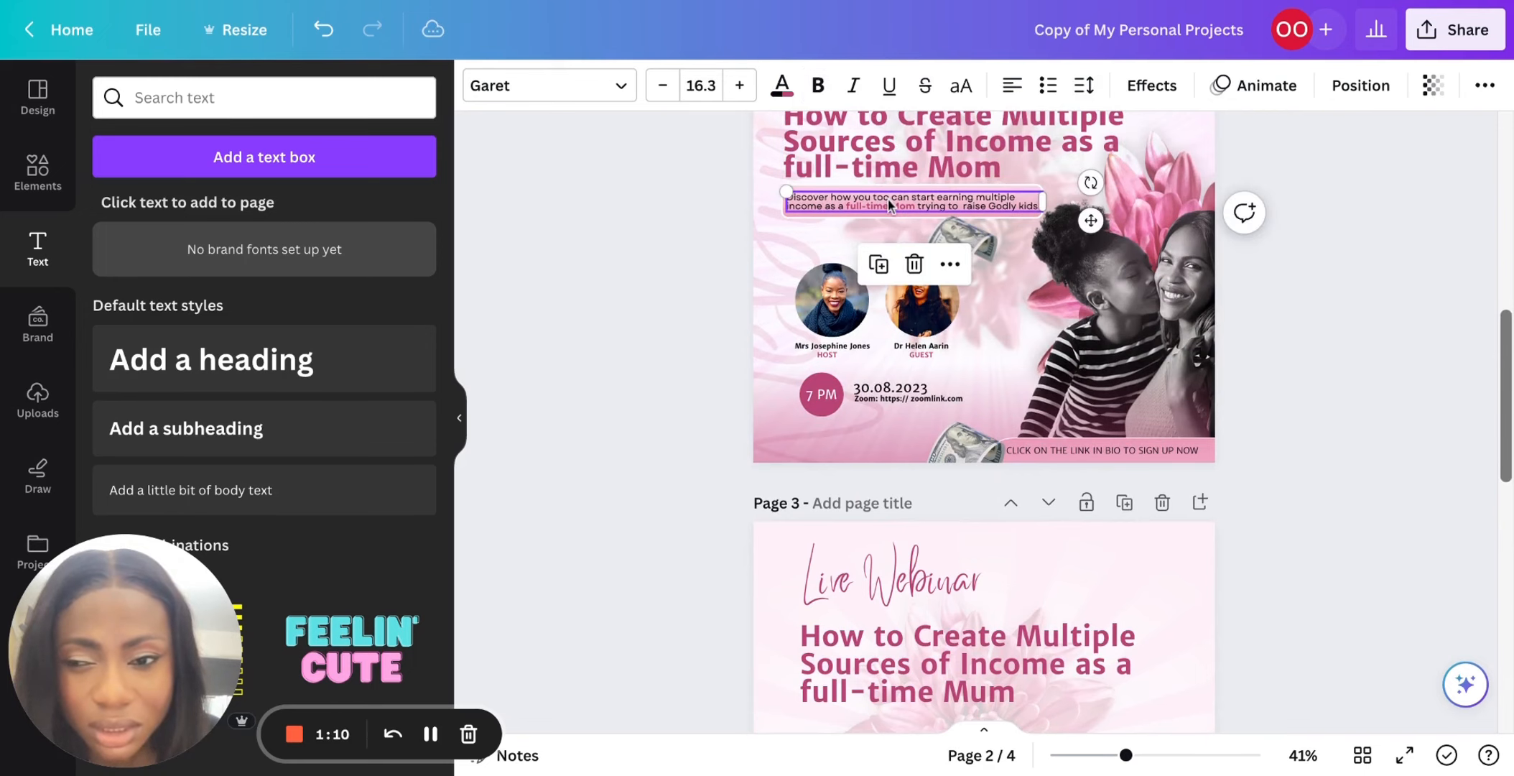
{"action": "scroll", "coordinate": [968, 593], "scroll_direction": "down", "scroll_amount": 8}
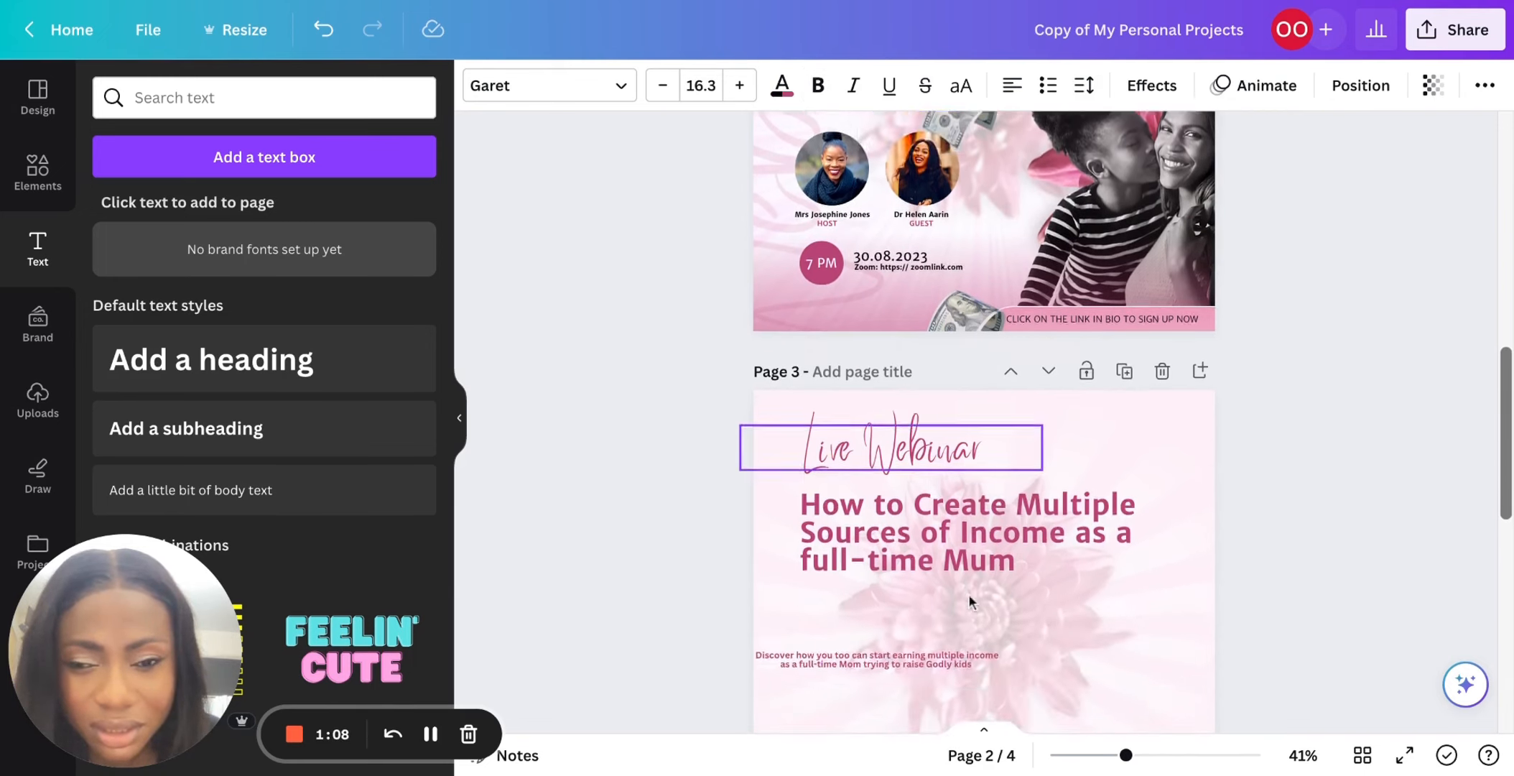
{"action": "scroll", "coordinate": [909, 382], "scroll_direction": "up", "scroll_amount": 8}
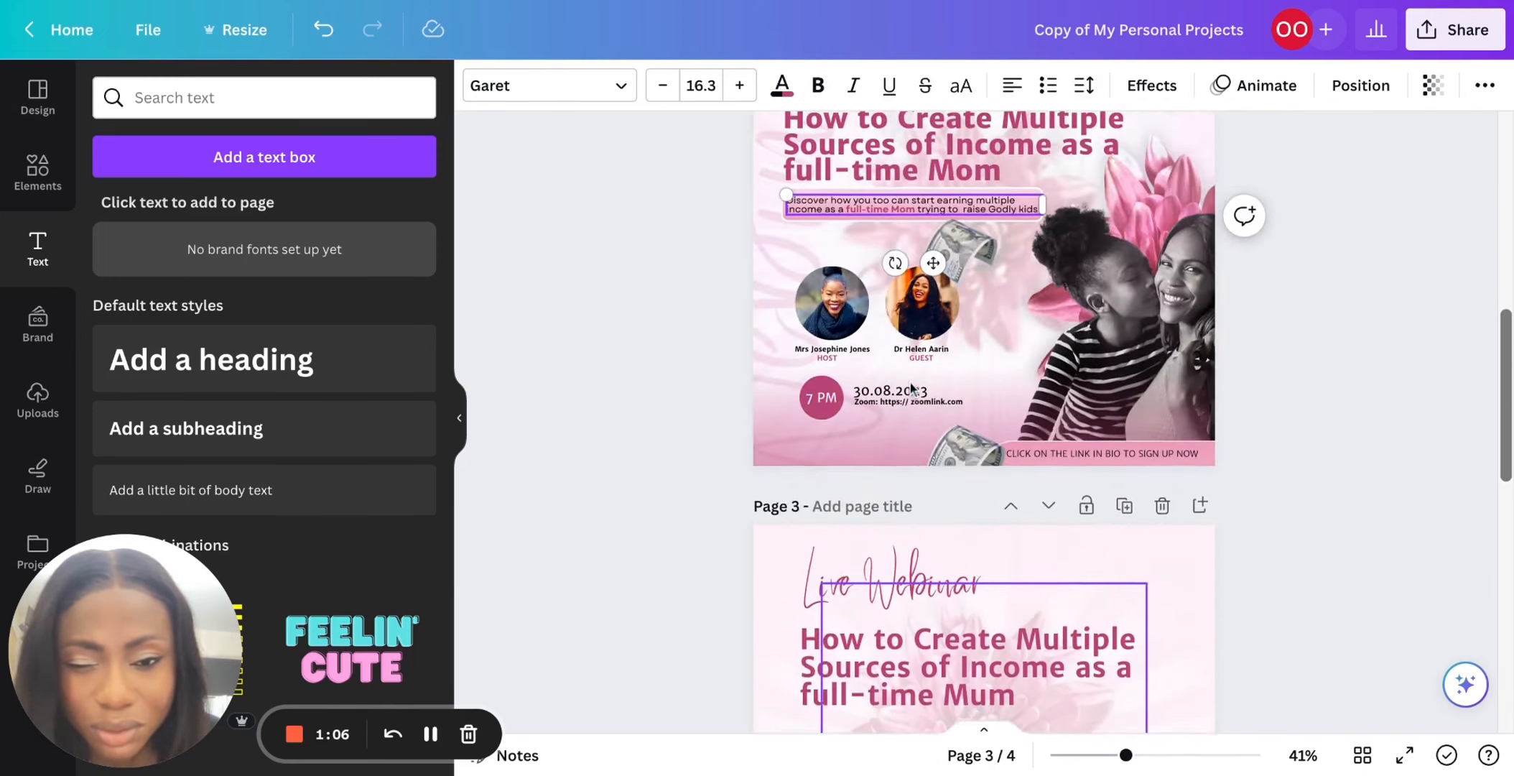
{"action": "scroll", "coordinate": [910, 388], "scroll_direction": "down", "scroll_amount": 8}
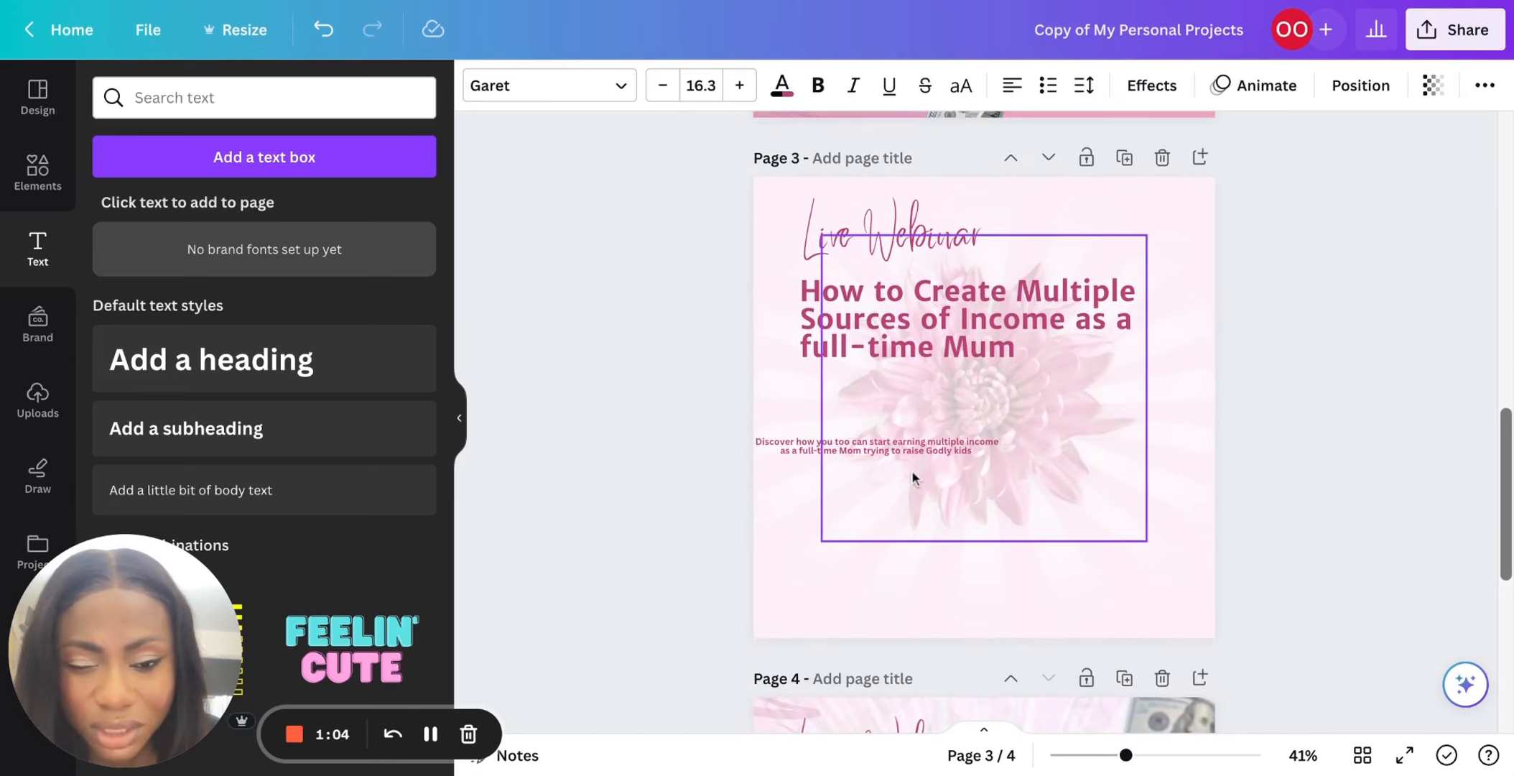
{"action": "left_click", "coordinate": [912, 449]}
{"action": "left_click", "coordinate": [1012, 85]}
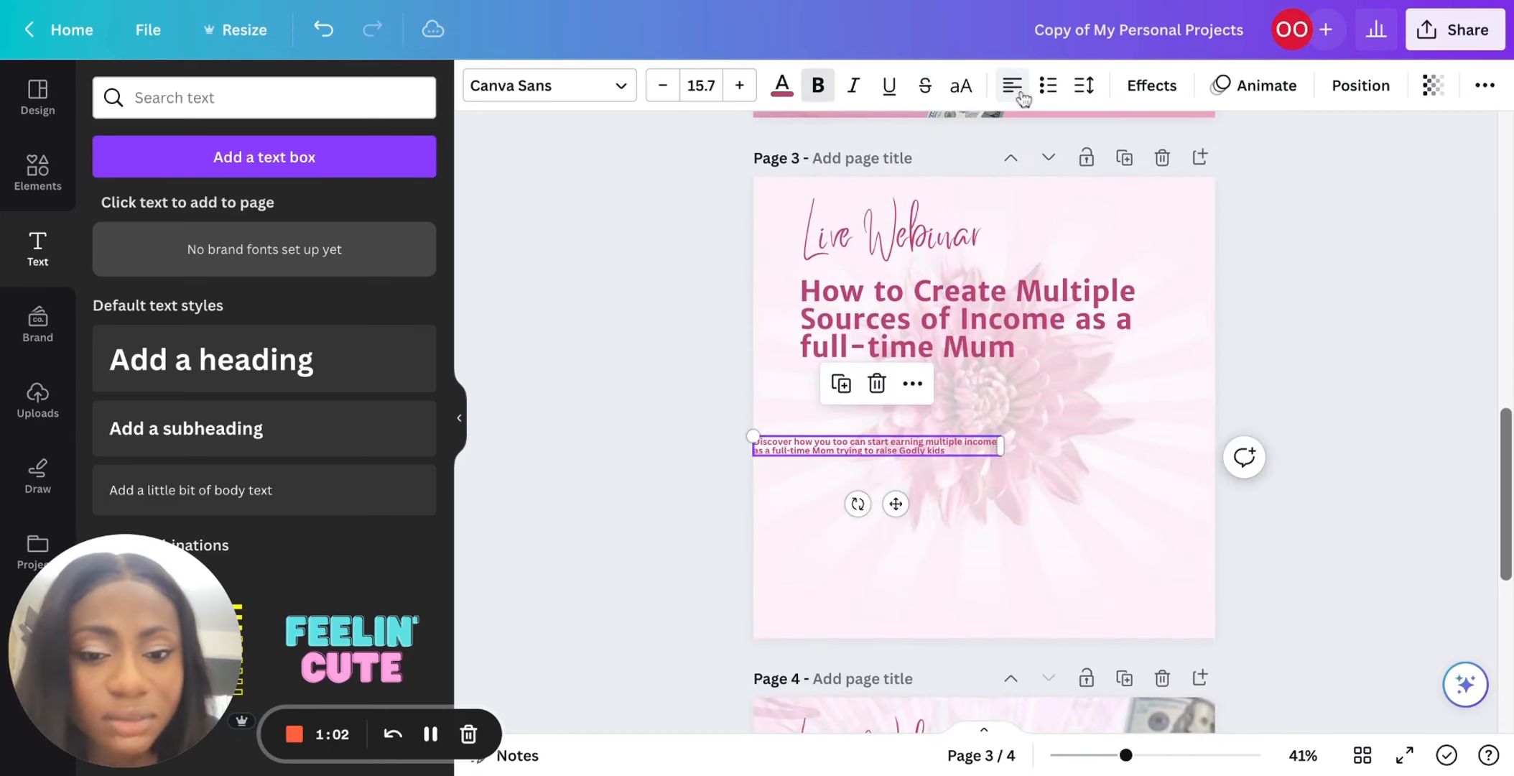
{"action": "left_click", "coordinate": [621, 90]}
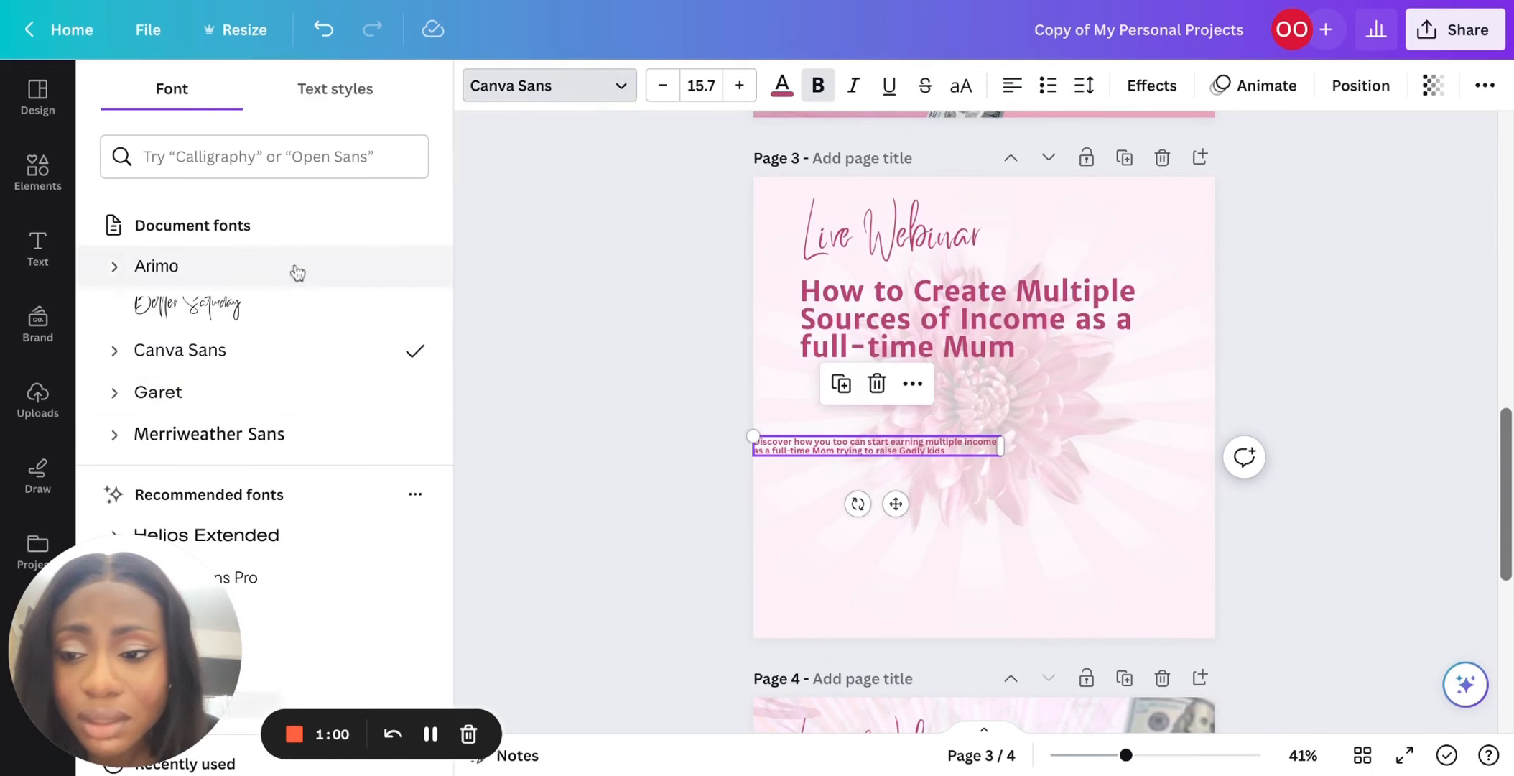
{"action": "left_click", "coordinate": [280, 397]}
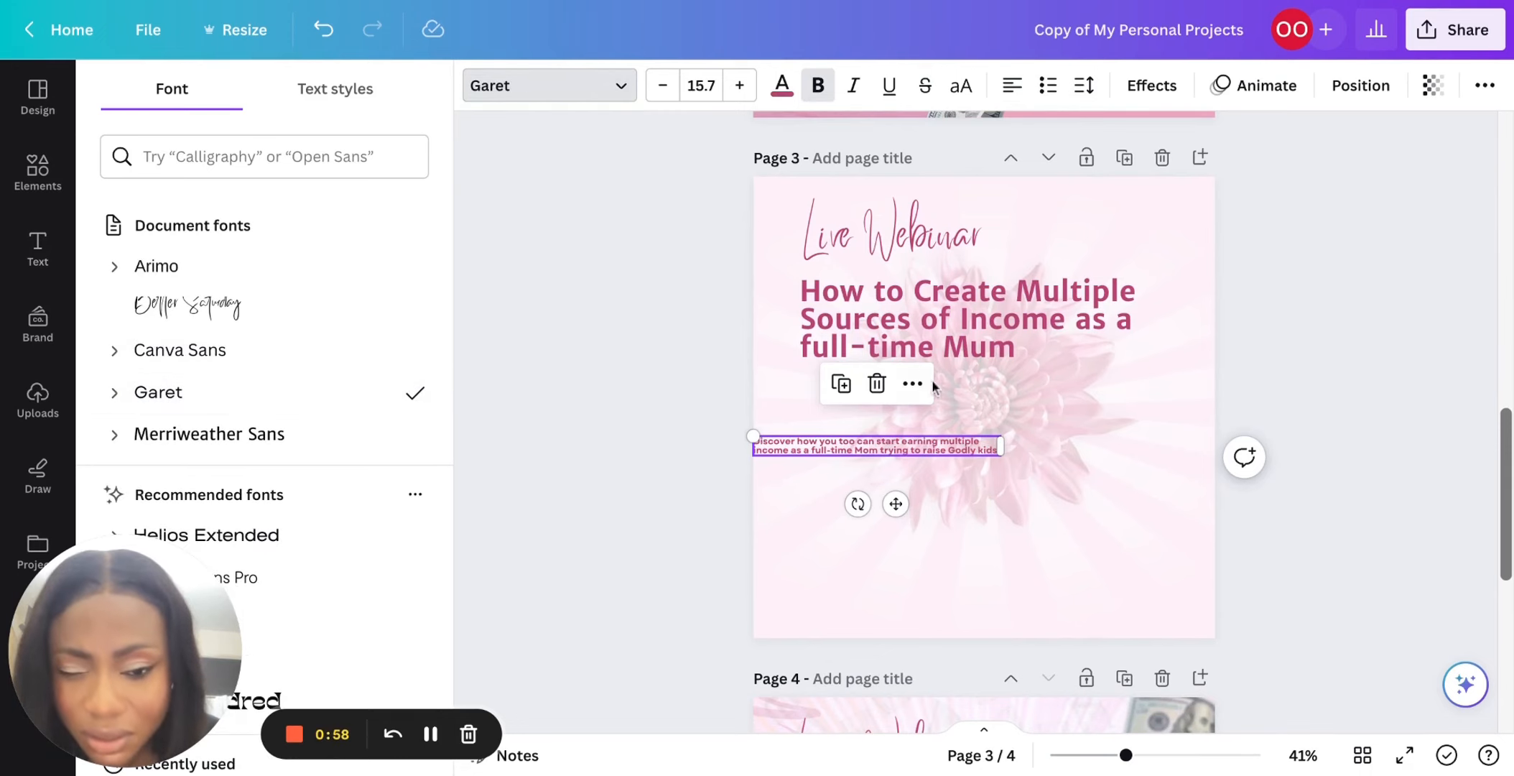
Remove the bold from the whole page 3 description text and set its colour to black.
{"action": "double_click", "coordinate": [903, 443]}
{"action": "left_click", "coordinate": [904, 443]}
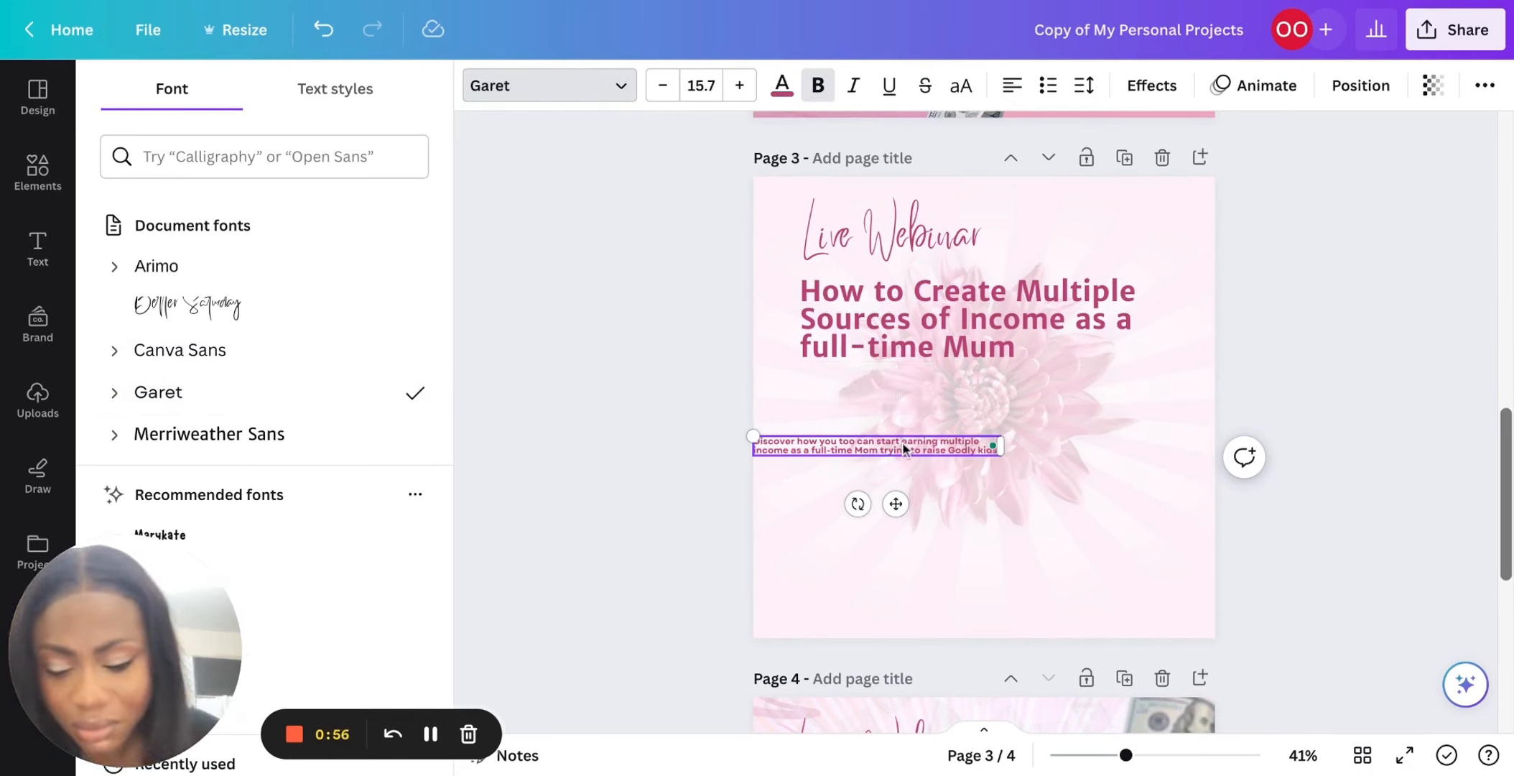
{"action": "triple_click", "coordinate": [904, 448]}
{"action": "left_click", "coordinate": [819, 92]}
{"action": "left_click", "coordinate": [783, 86]}
{"action": "left_click", "coordinate": [180, 215]}
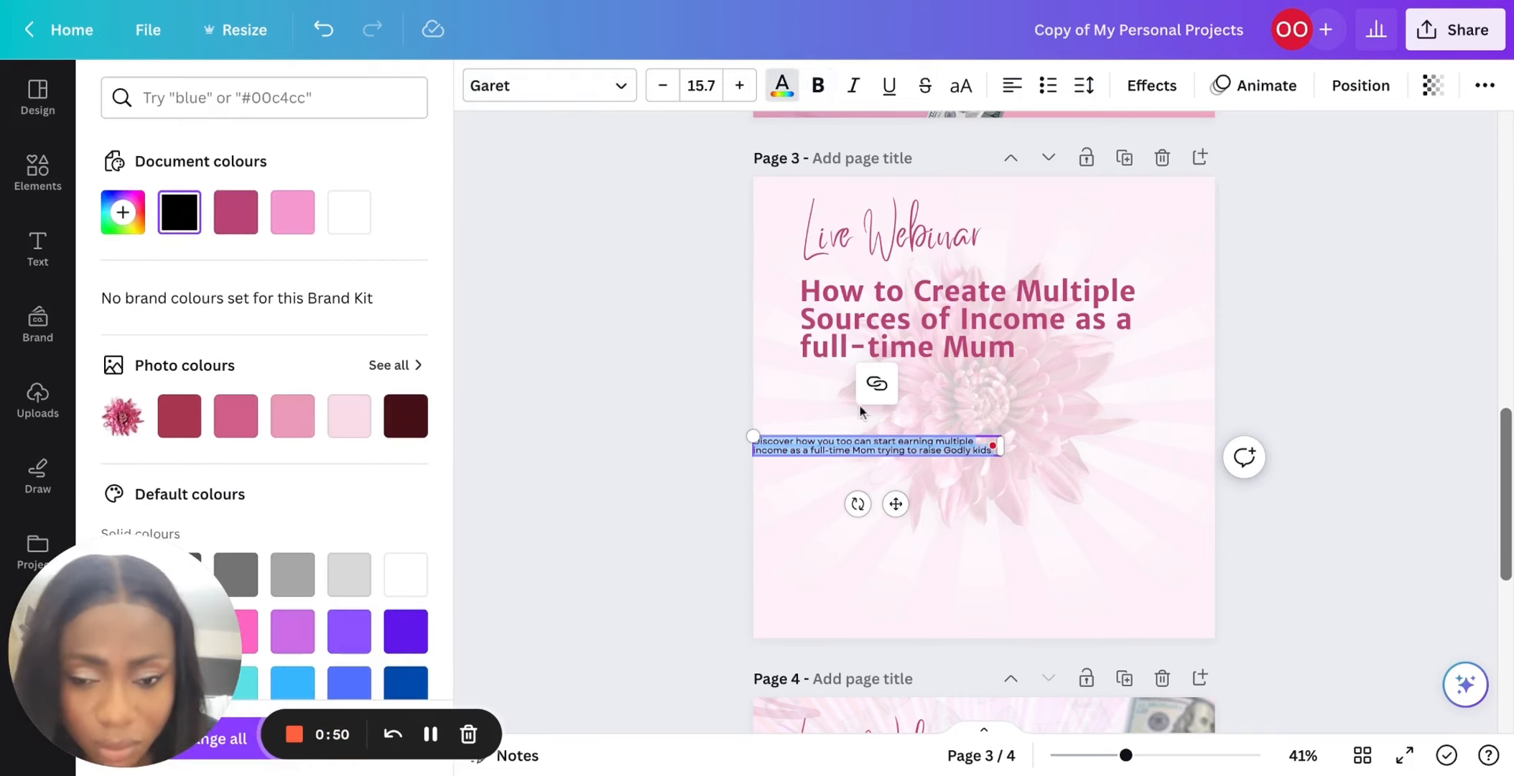
Make the words "full-time Mom trying" in the page 3 description bold and dark pink.
{"action": "left_click", "coordinate": [864, 448]}
{"action": "double_click", "coordinate": [879, 451]}
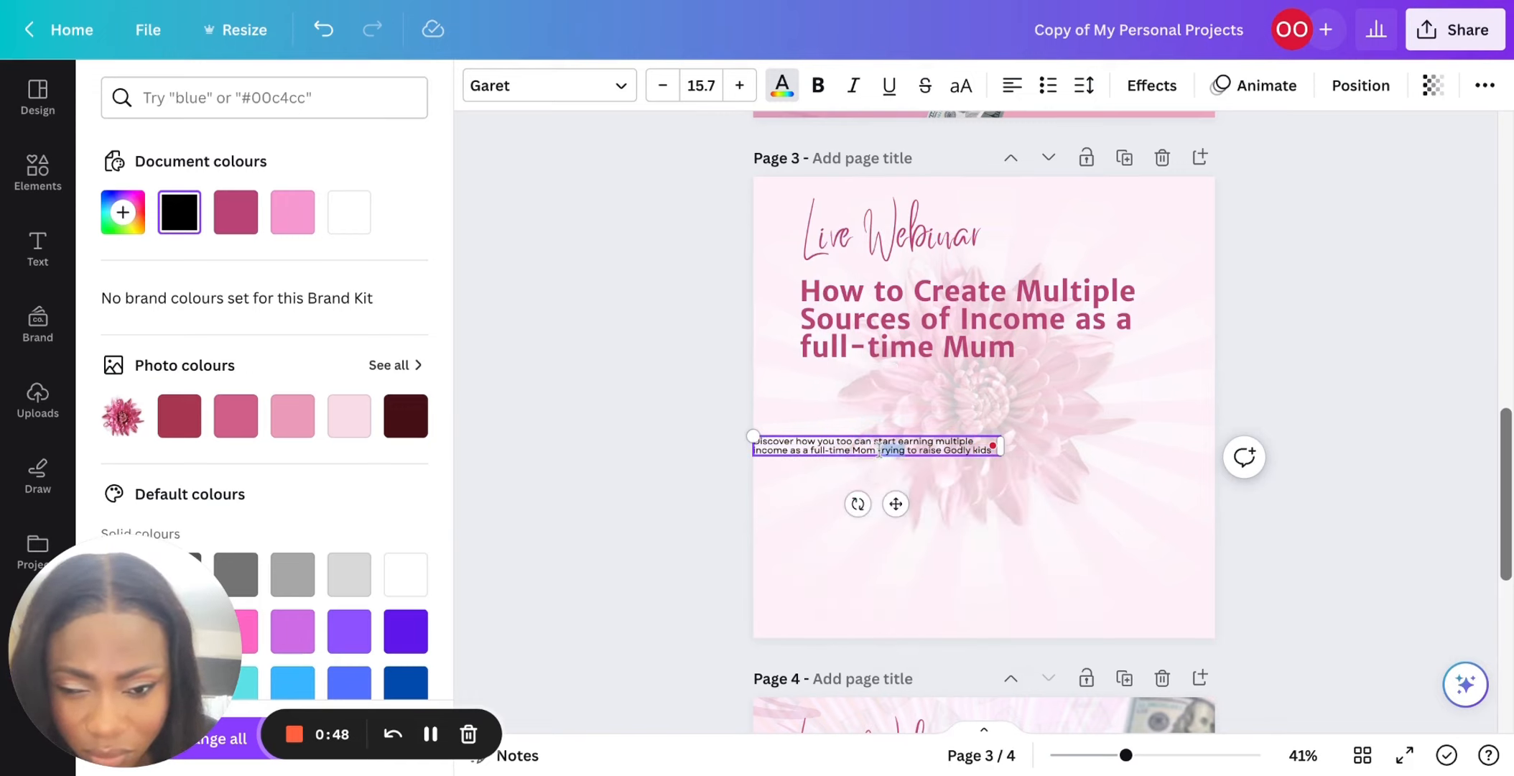
{"action": "key", "text": "ctrl+b"}
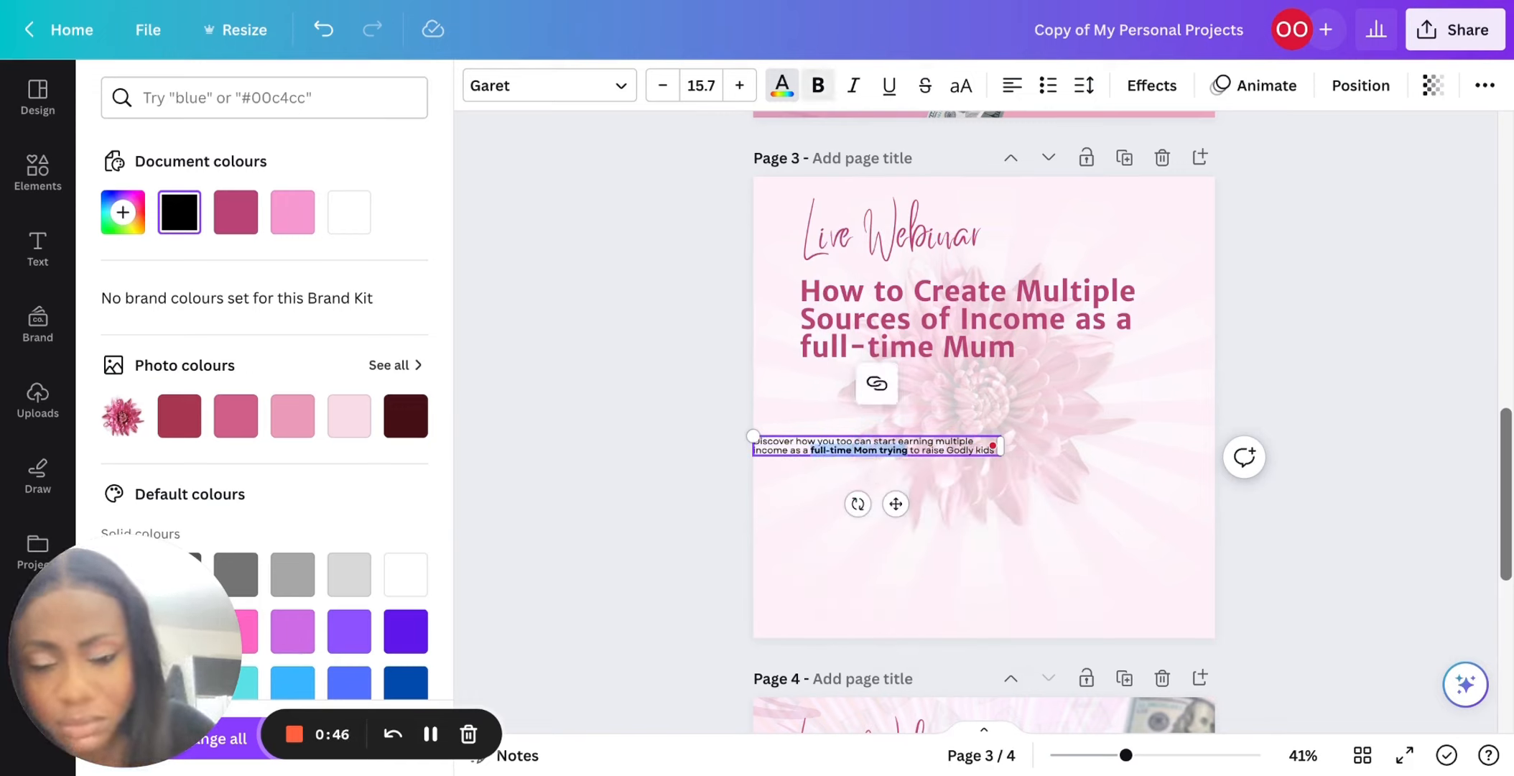
{"action": "left_click", "coordinate": [796, 96]}
{"action": "left_click", "coordinate": [782, 87]}
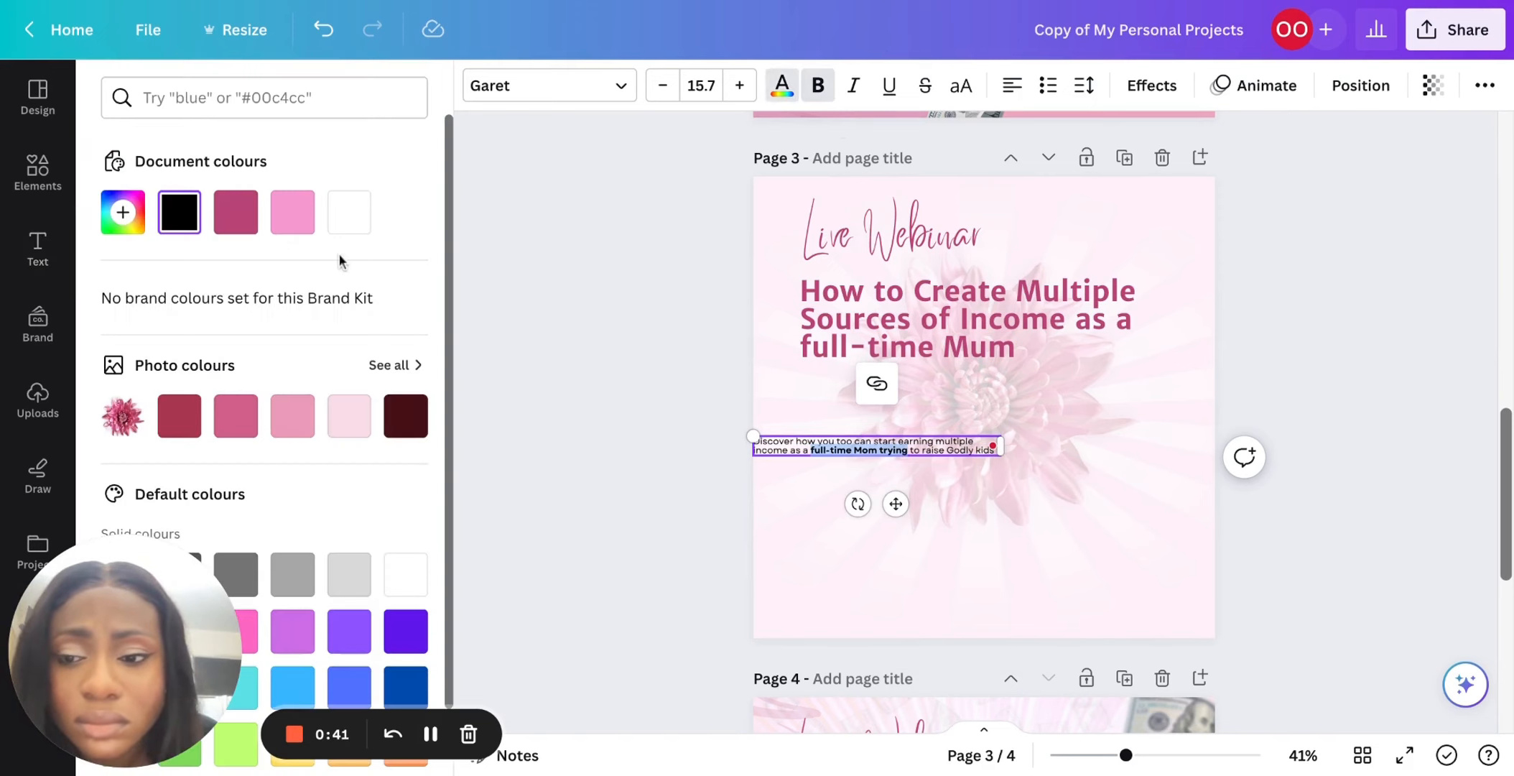
{"action": "left_click", "coordinate": [246, 222]}
Move the description directly beneath the page 3 headline, aligned with the headline's left edge.
{"action": "left_click", "coordinate": [960, 517]}
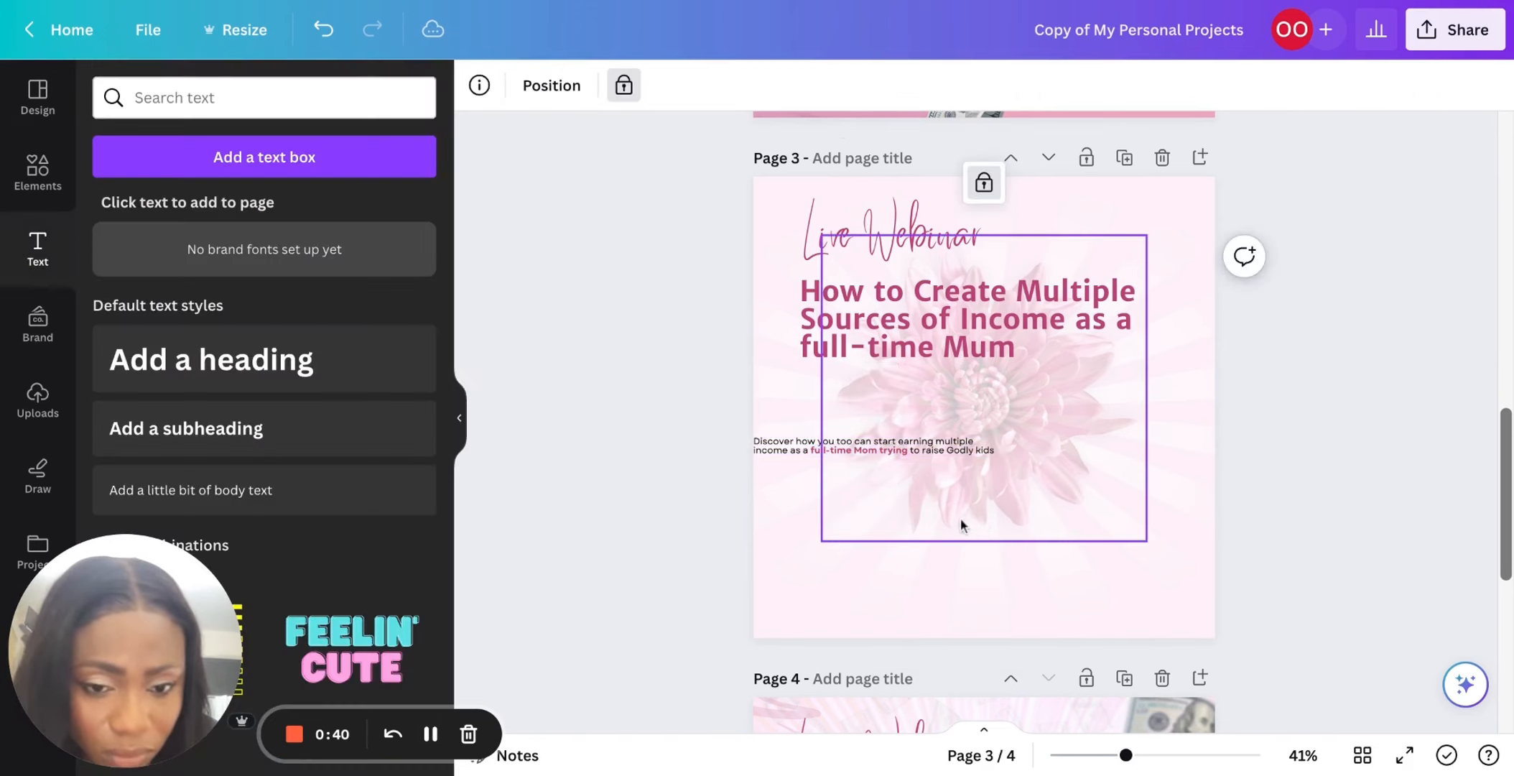
{"action": "left_click", "coordinate": [852, 451]}
{"action": "left_click_drag", "start_coordinate": [803, 447], "coordinate": [850, 380]}
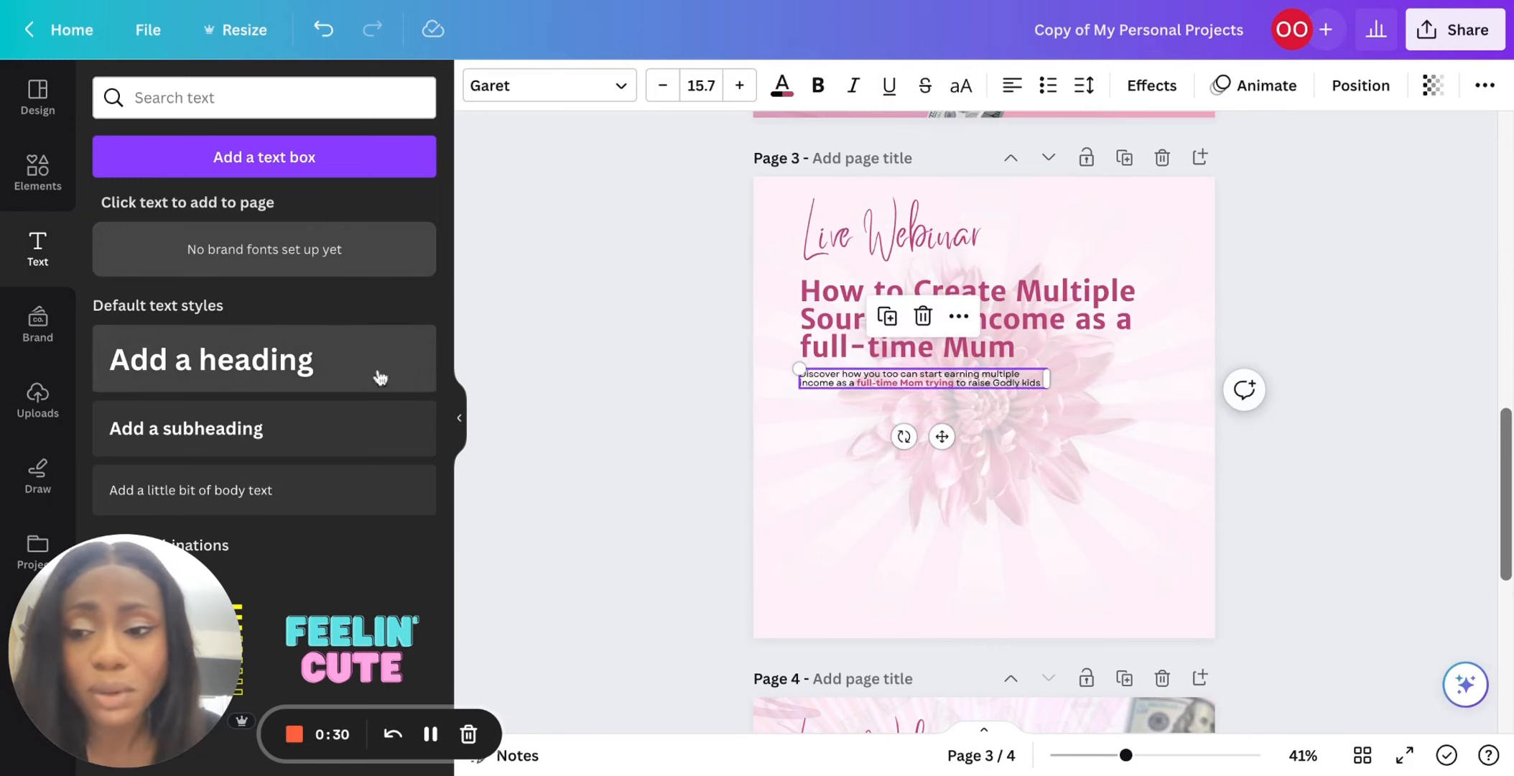
Add a square shape to page 3 and resize it into a flat bar behind the description text.
{"action": "left_click", "coordinate": [48, 178]}
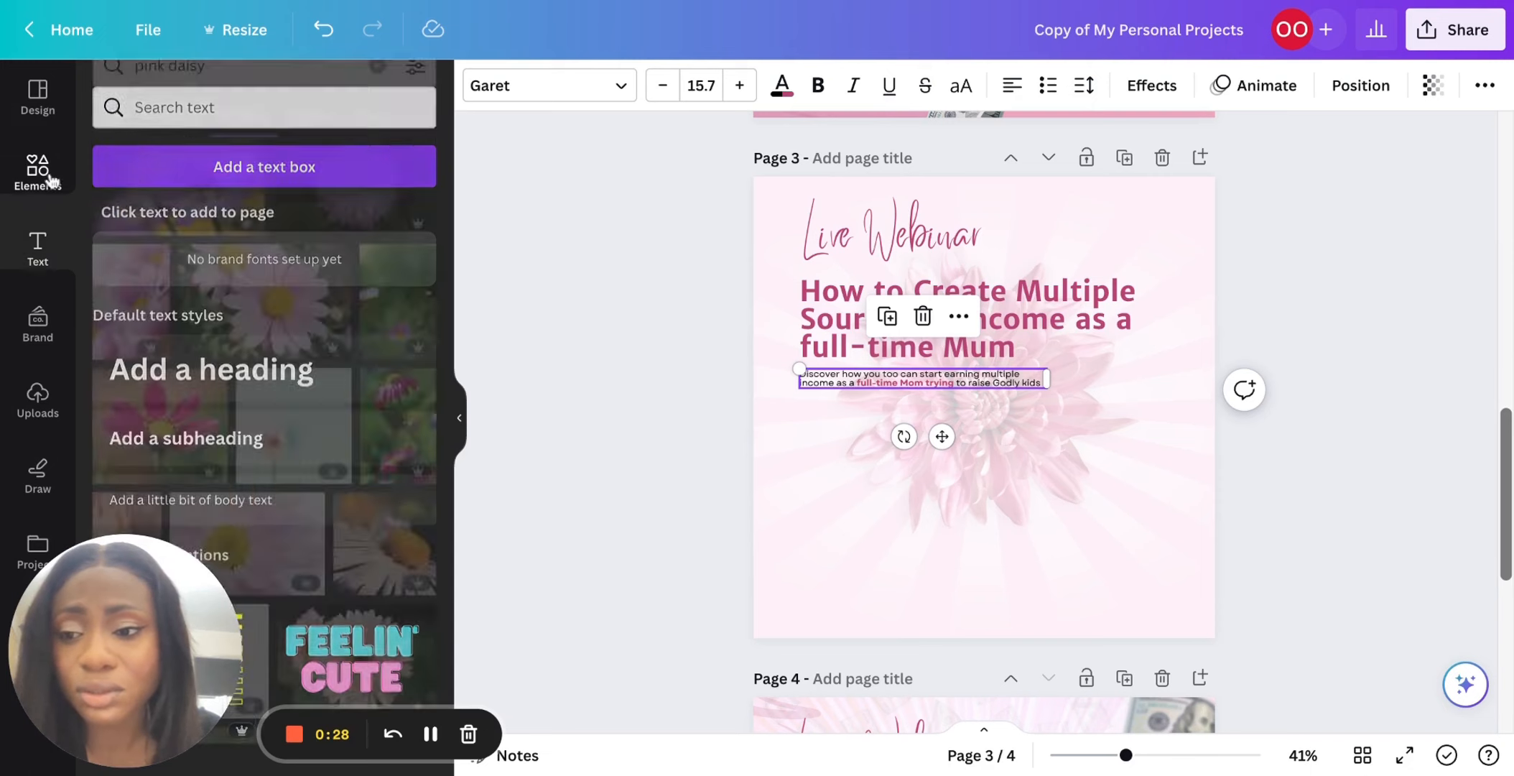
{"action": "left_click", "coordinate": [43, 185]}
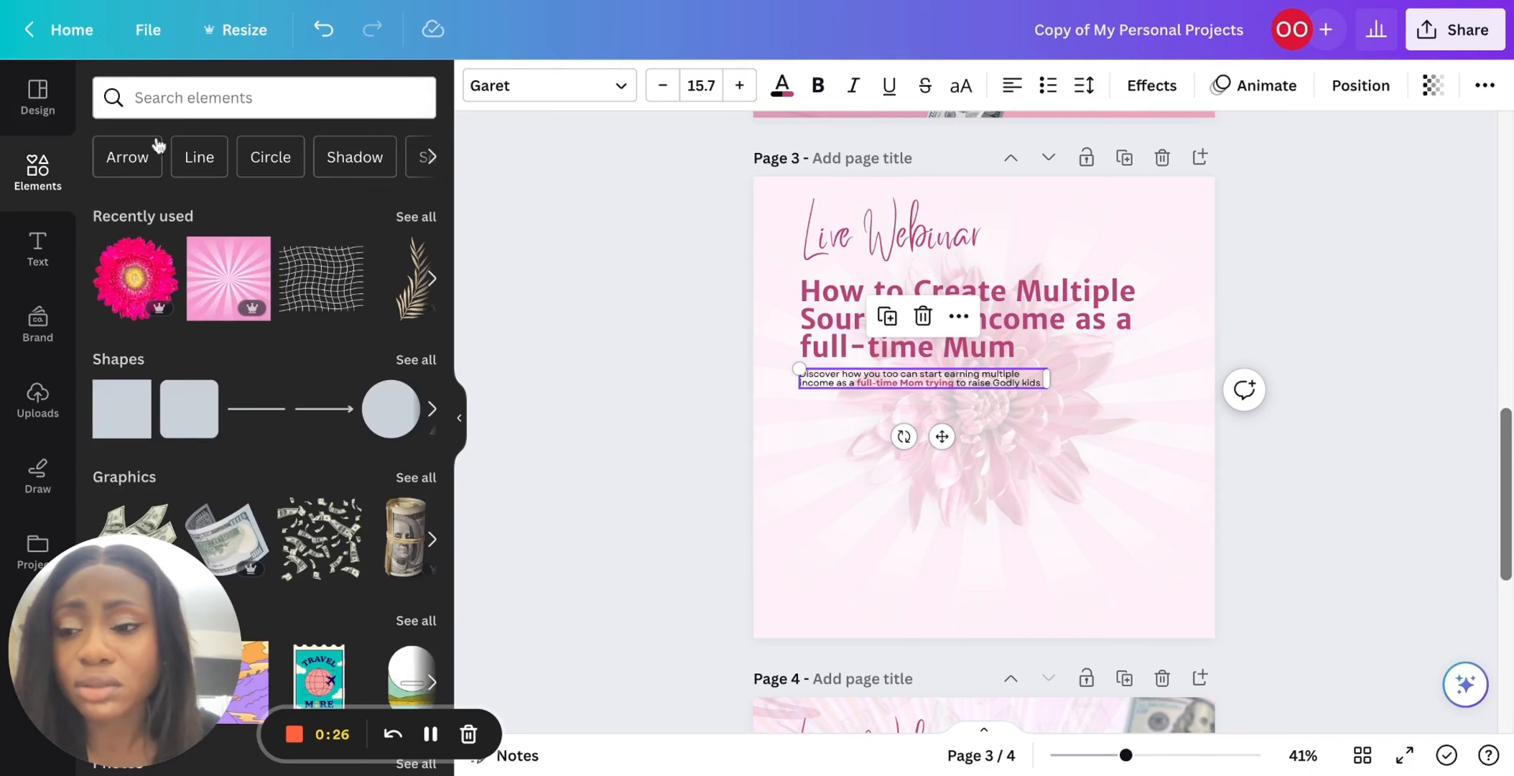
{"action": "left_click", "coordinate": [121, 406]}
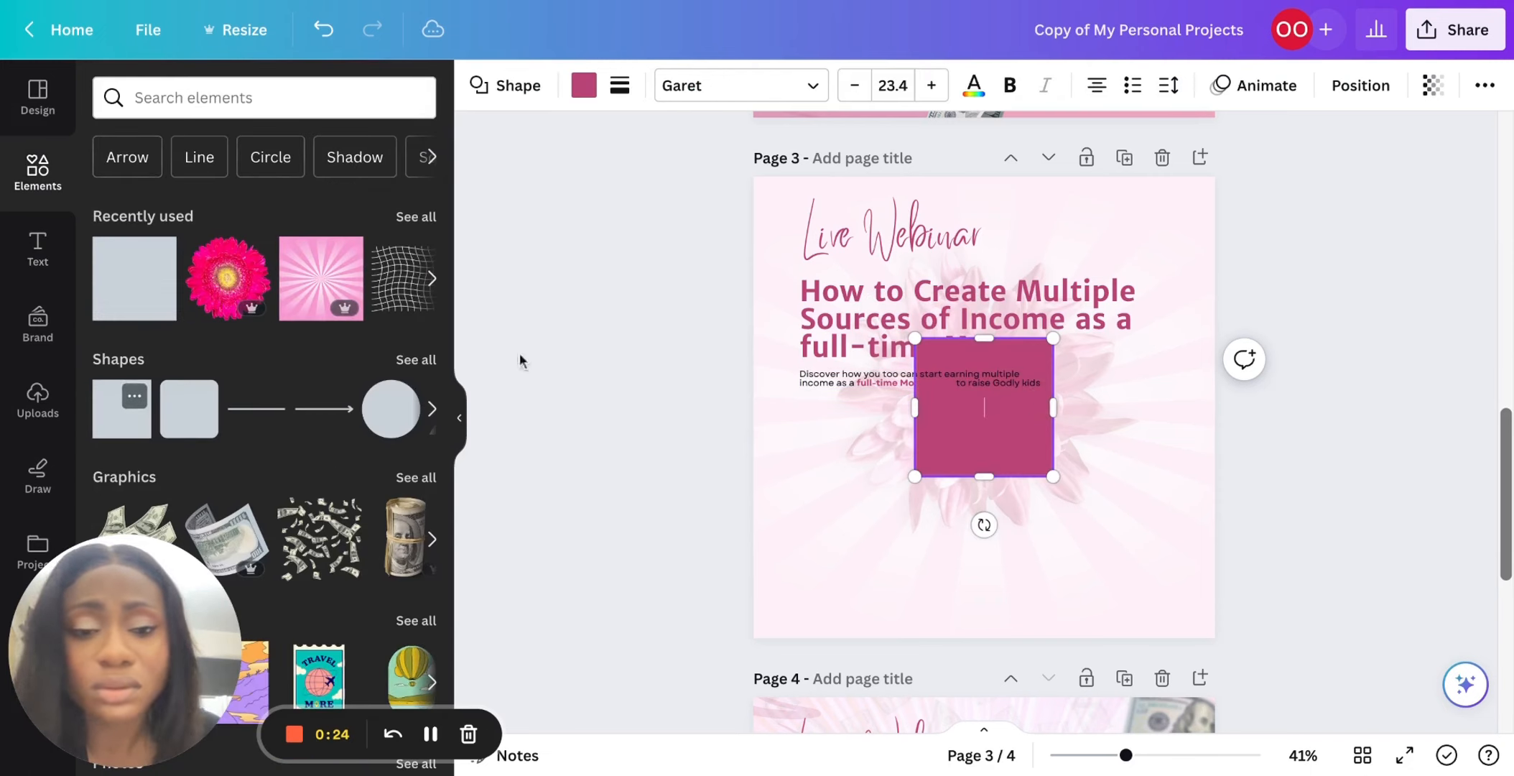
{"action": "mouse_move", "coordinate": [953, 434]}
{"action": "left_mouse_down"}
{"action": "mouse_move", "coordinate": [823, 451]}
{"action": "mouse_move", "coordinate": [956, 436]}
{"action": "left_mouse_up"}
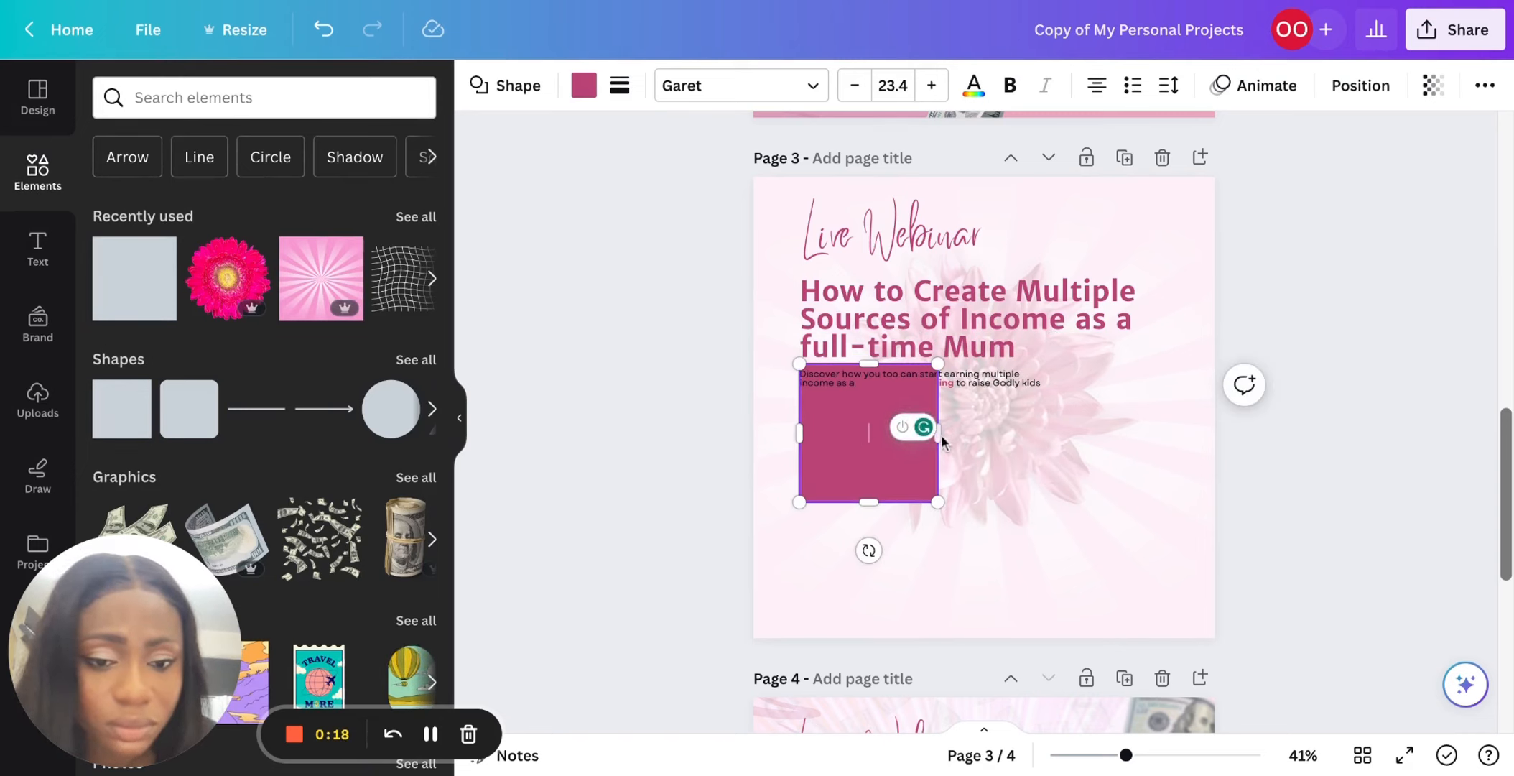
{"action": "left_click_drag", "start_coordinate": [939, 432], "coordinate": [1065, 432]}
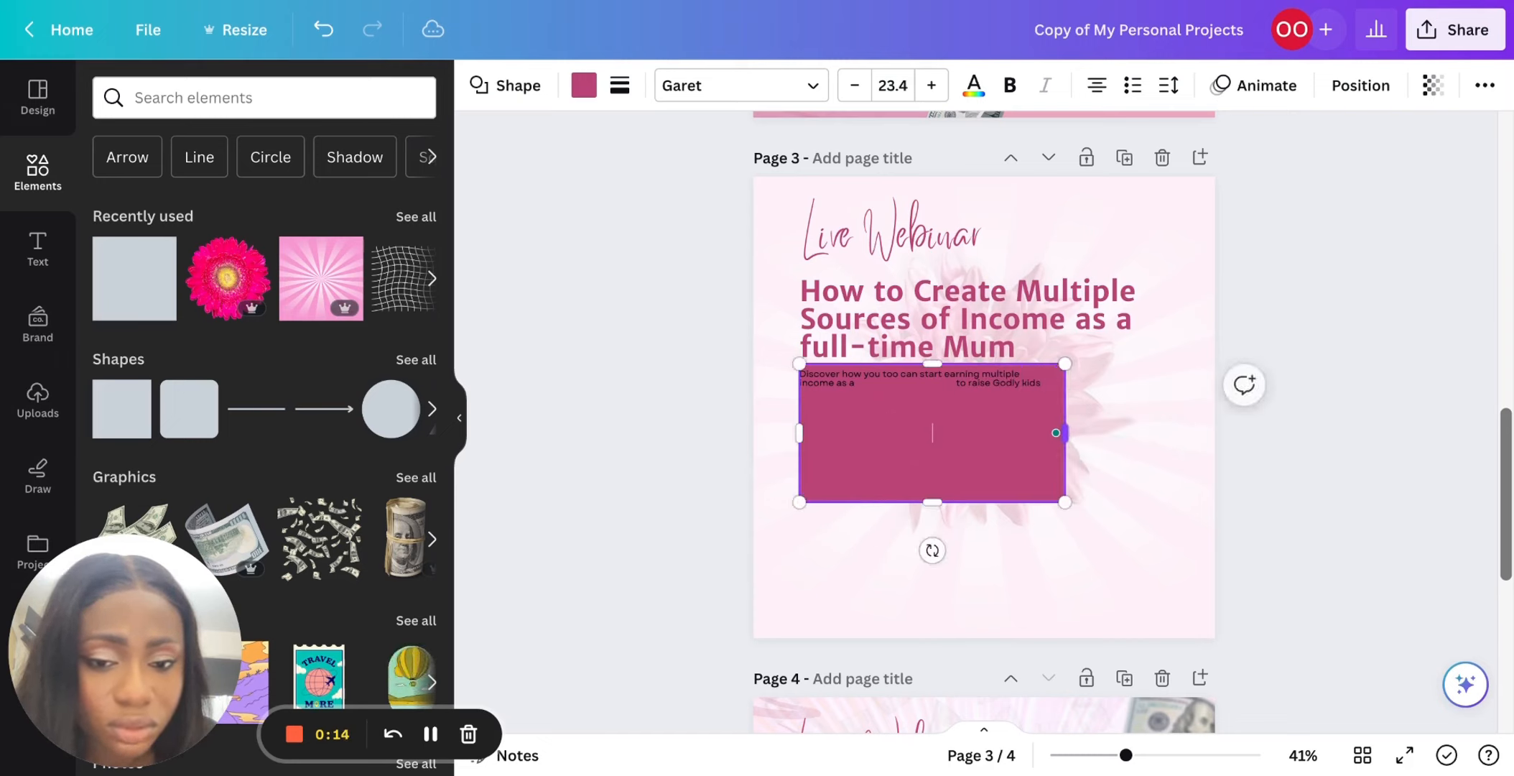
{"action": "left_click", "coordinate": [799, 436]}
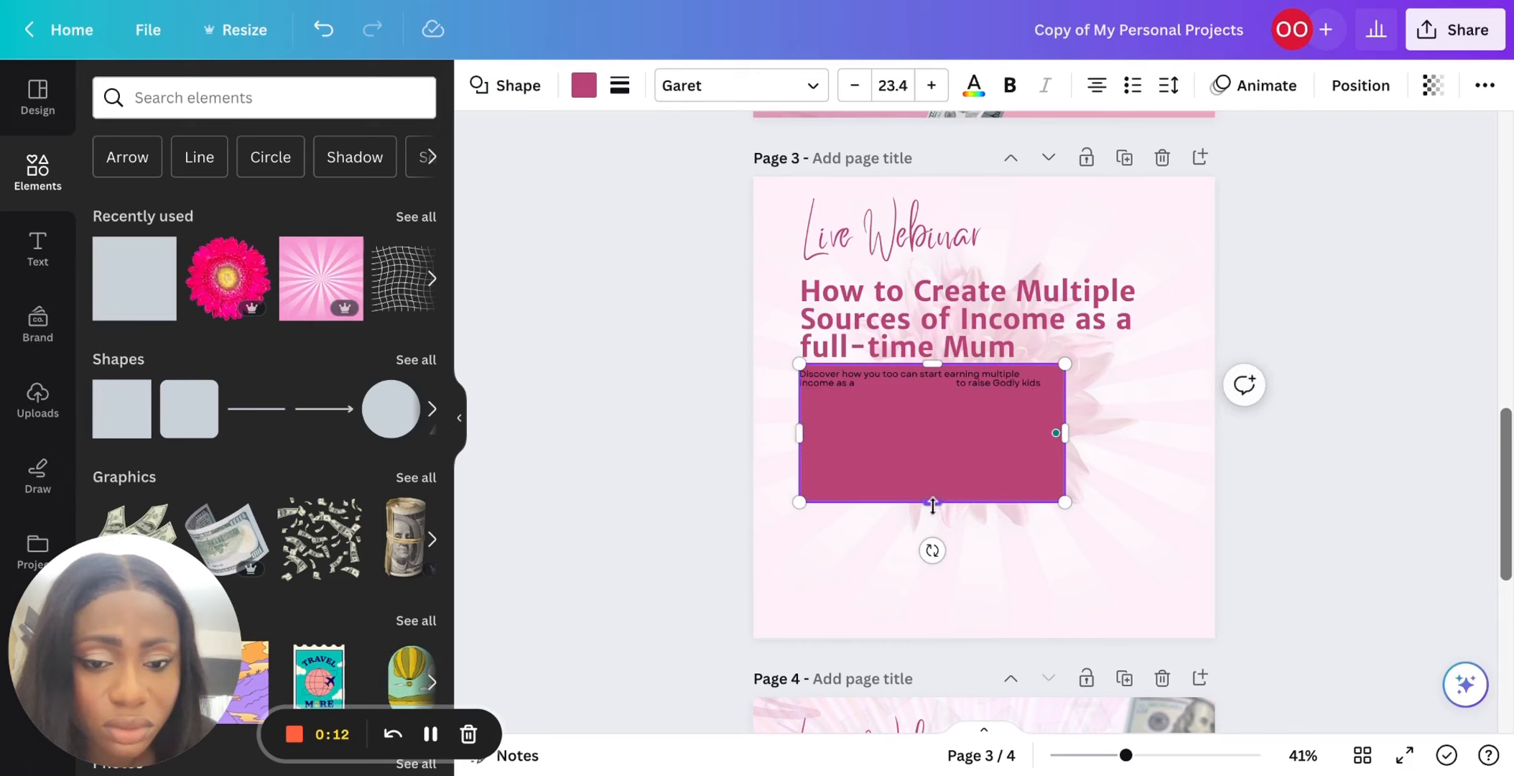
{"action": "left_click_drag", "start_coordinate": [933, 504], "coordinate": [932, 407]}
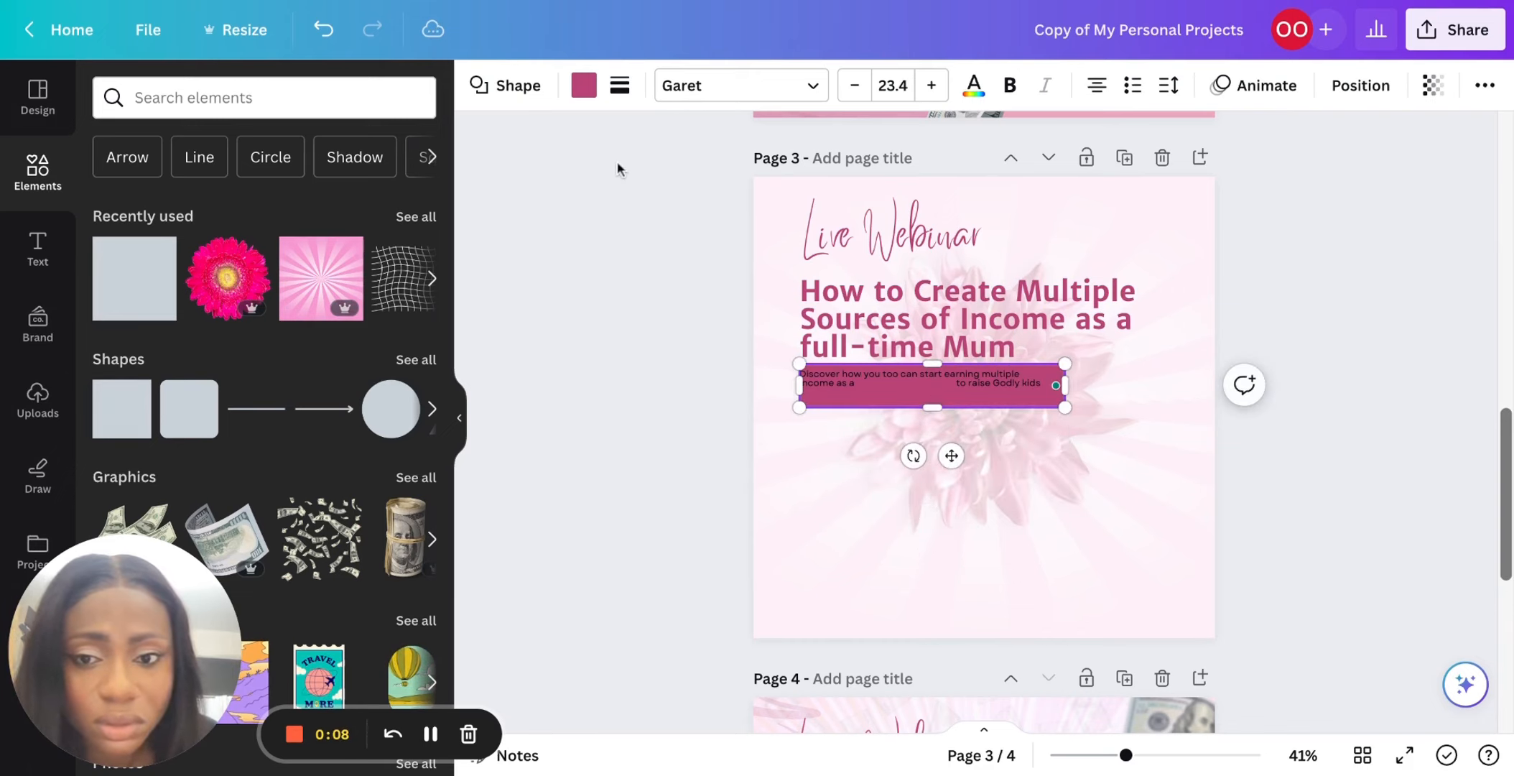
Give the bar behind the description a solid border and rounded corners, and reduce its height slightly.
{"action": "left_click", "coordinate": [619, 86]}
{"action": "left_click_drag", "start_coordinate": [619, 279], "coordinate": [674, 279]}
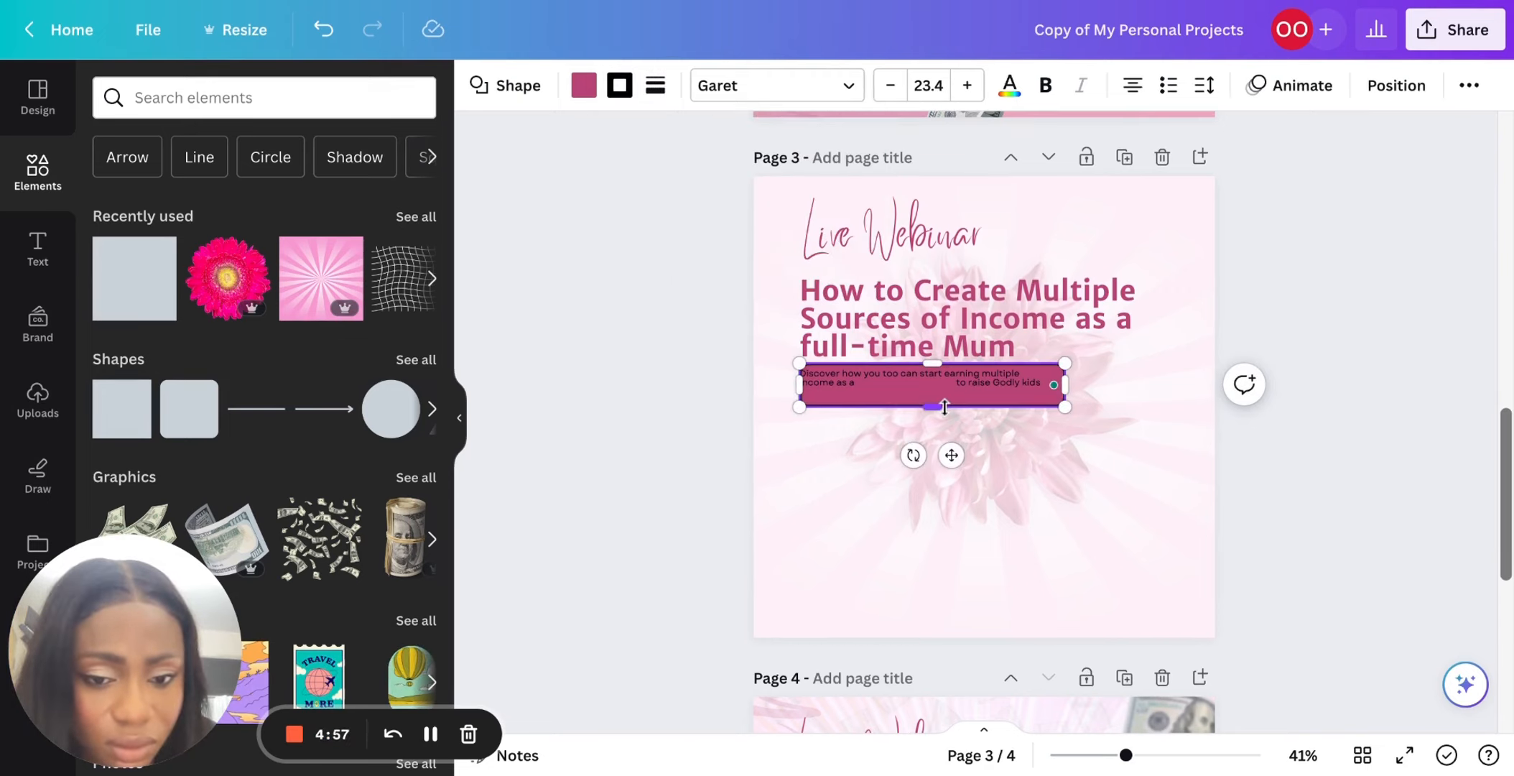
{"action": "left_click_drag", "start_coordinate": [933, 409], "coordinate": [944, 405]}
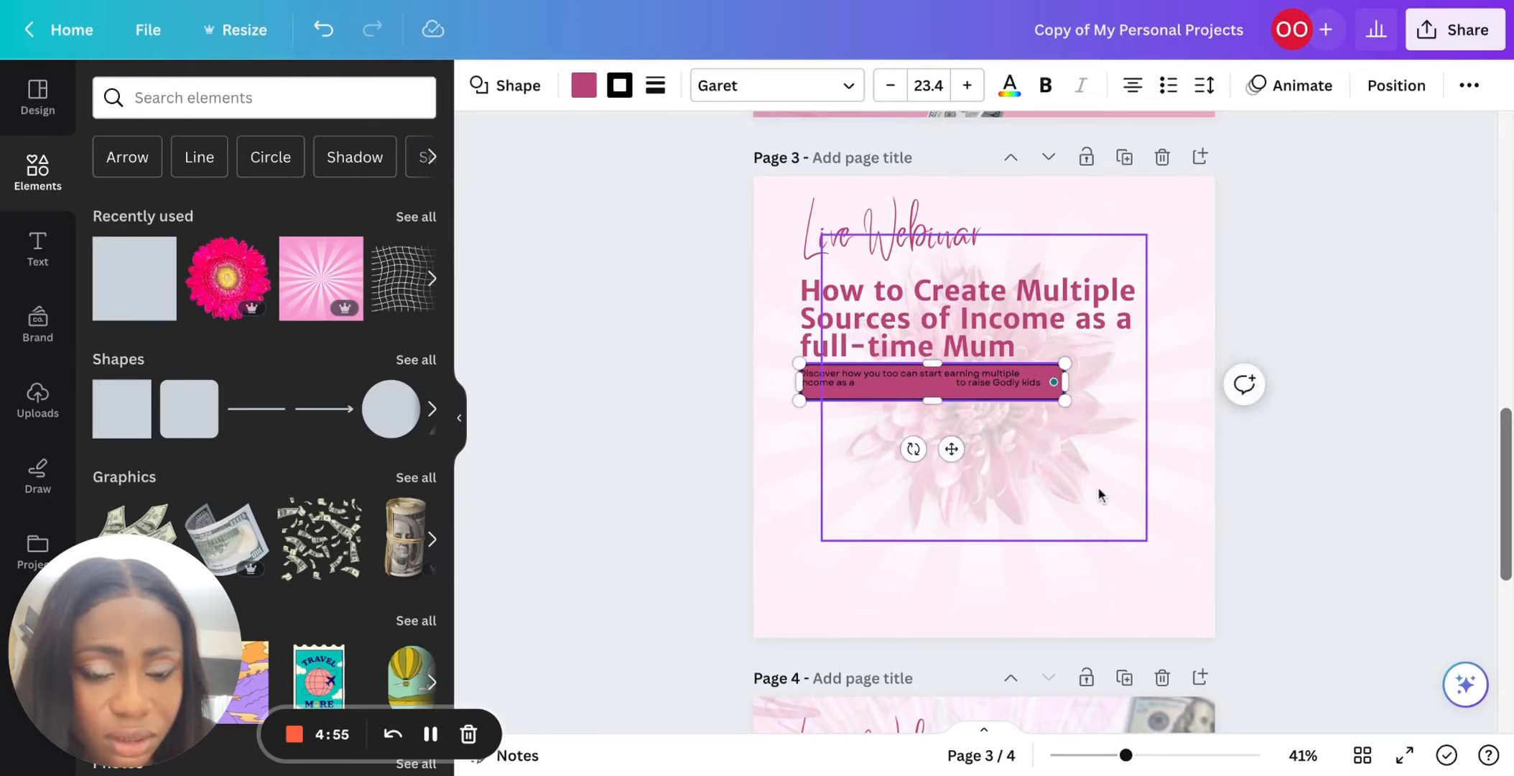
Shift the description text slightly so it sits centred inside the rounded bar.
{"action": "left_click", "coordinate": [1044, 432]}
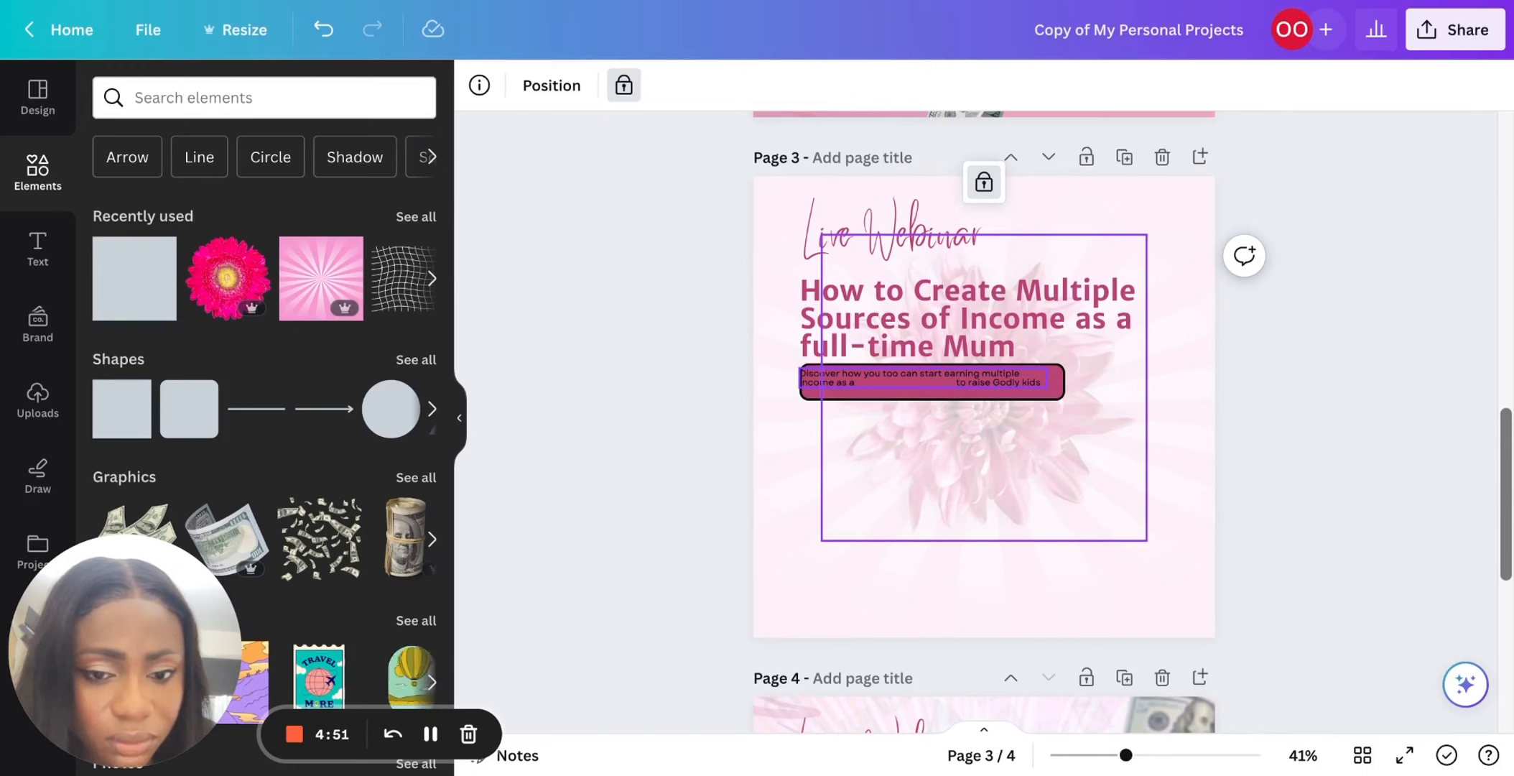
{"action": "left_click", "coordinate": [930, 386]}
{"action": "left_click", "coordinate": [929, 385]}
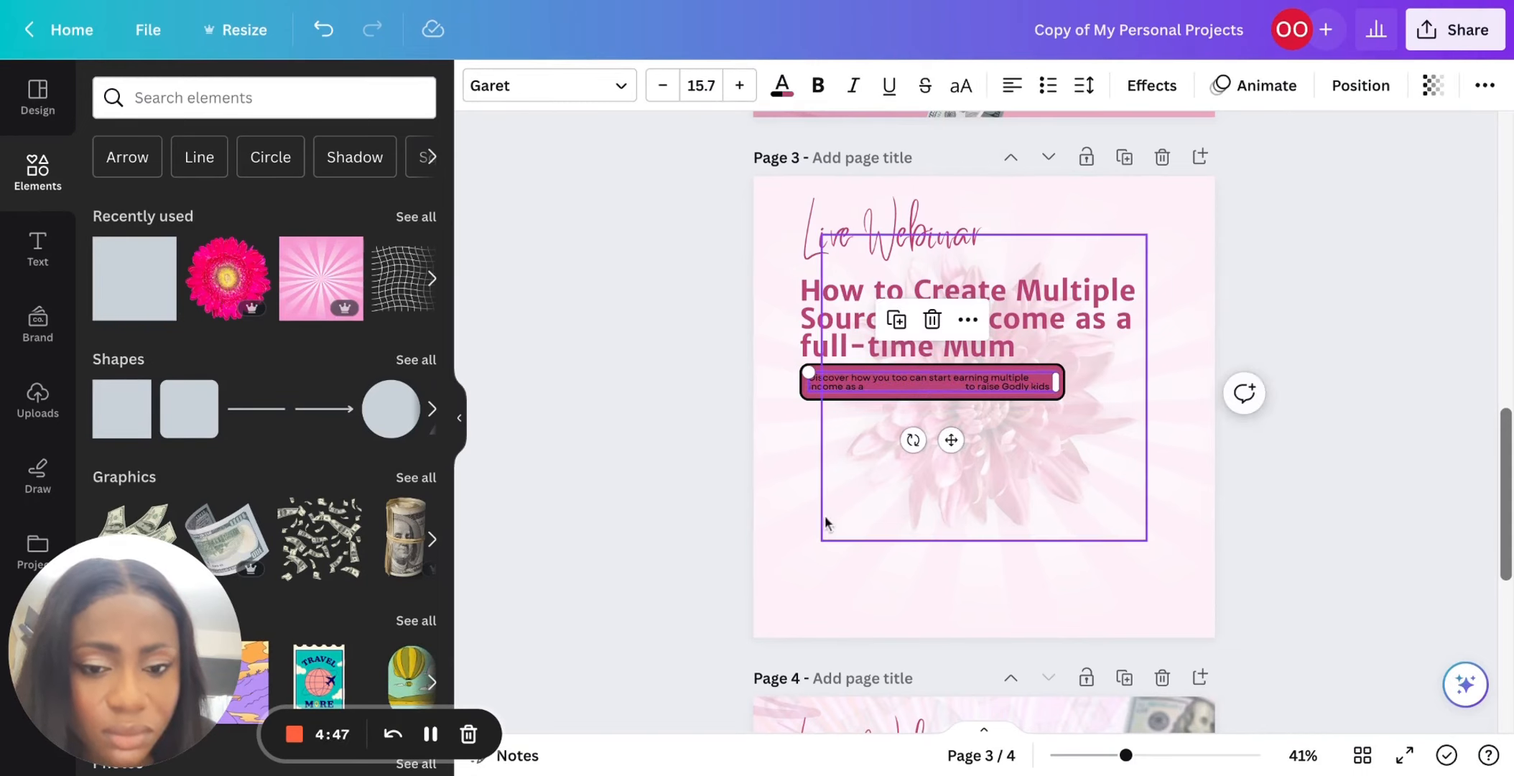
{"action": "left_click", "coordinate": [715, 462]}
Check the styling of page 2's description box, then set the border of page 3's bar to white (#ffffff).
{"action": "scroll", "coordinate": [805, 483], "scroll_direction": "up", "scroll_amount": 7}
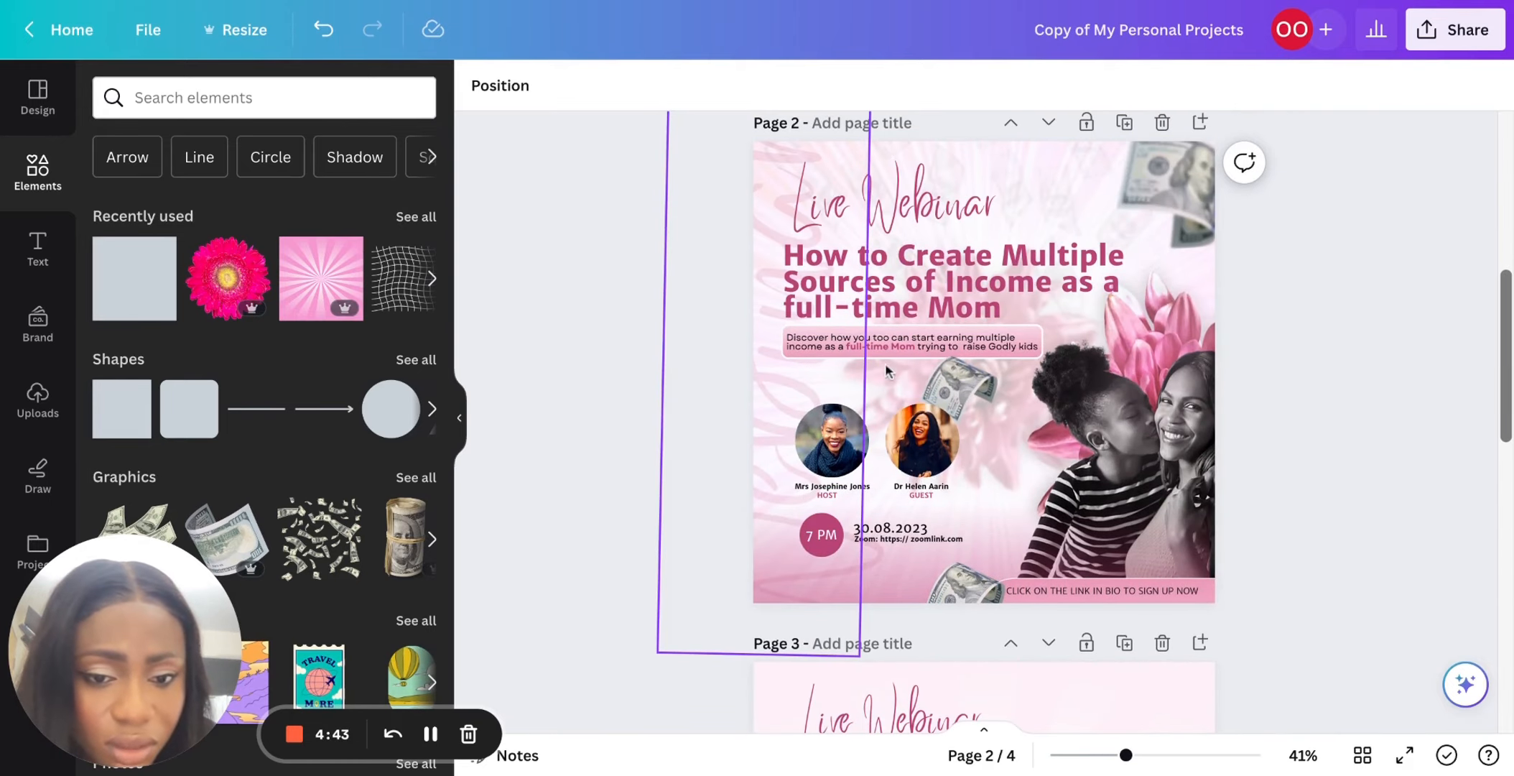
{"action": "left_click", "coordinate": [867, 335]}
{"action": "double_click", "coordinate": [837, 341]}
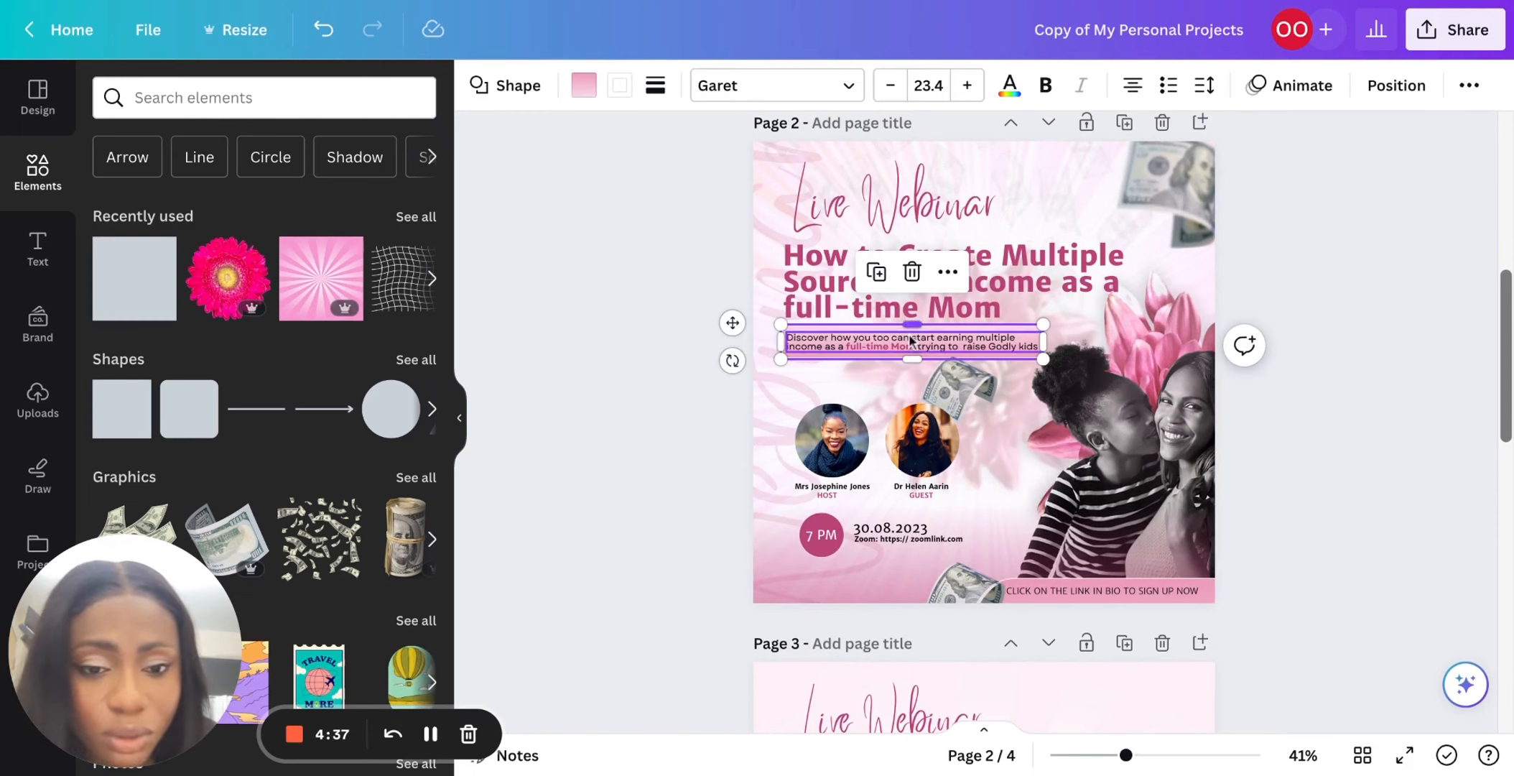
{"action": "scroll", "coordinate": [963, 451], "scroll_direction": "down", "scroll_amount": 5}
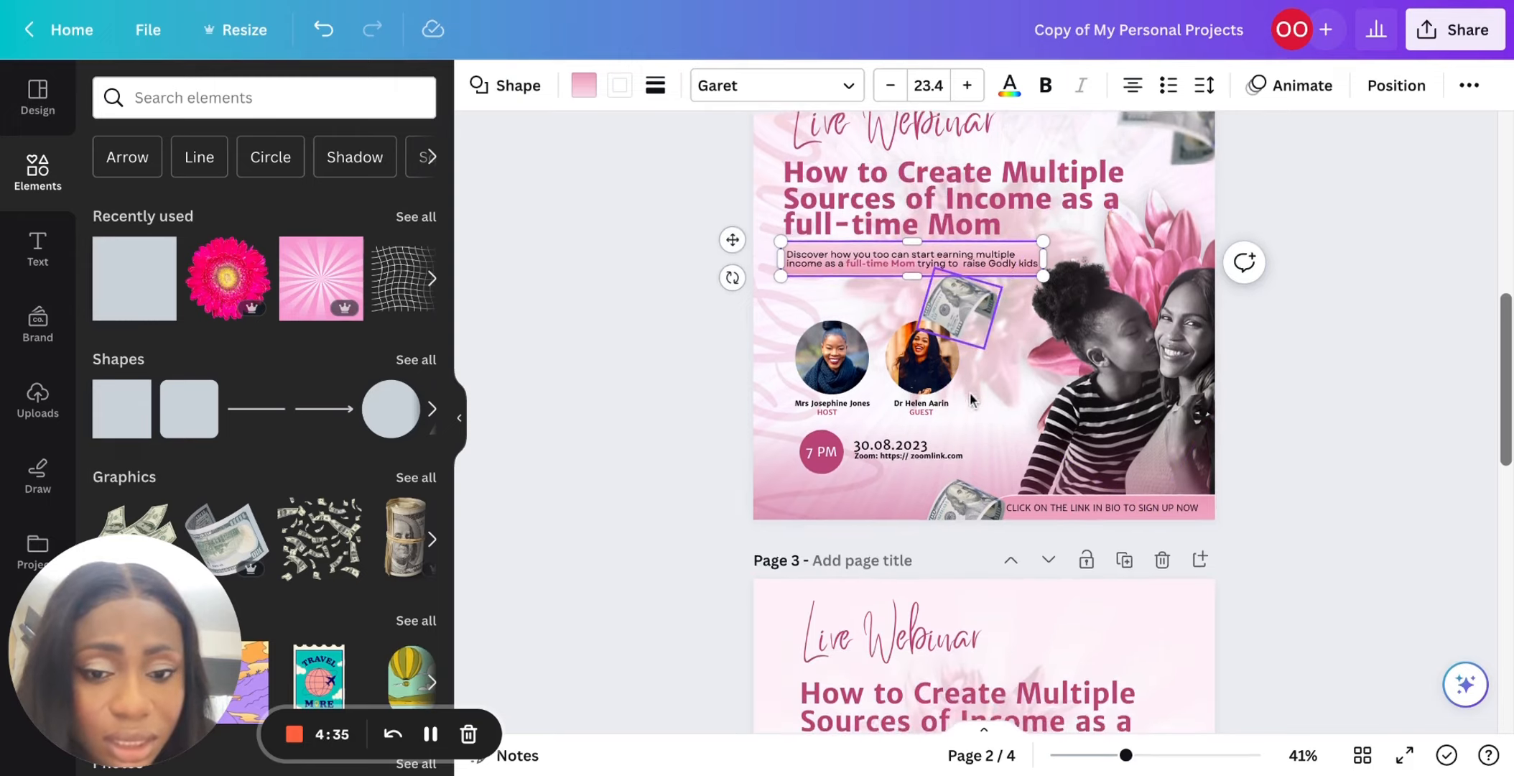
{"action": "scroll", "coordinate": [969, 395], "scroll_direction": "up", "scroll_amount": 6}
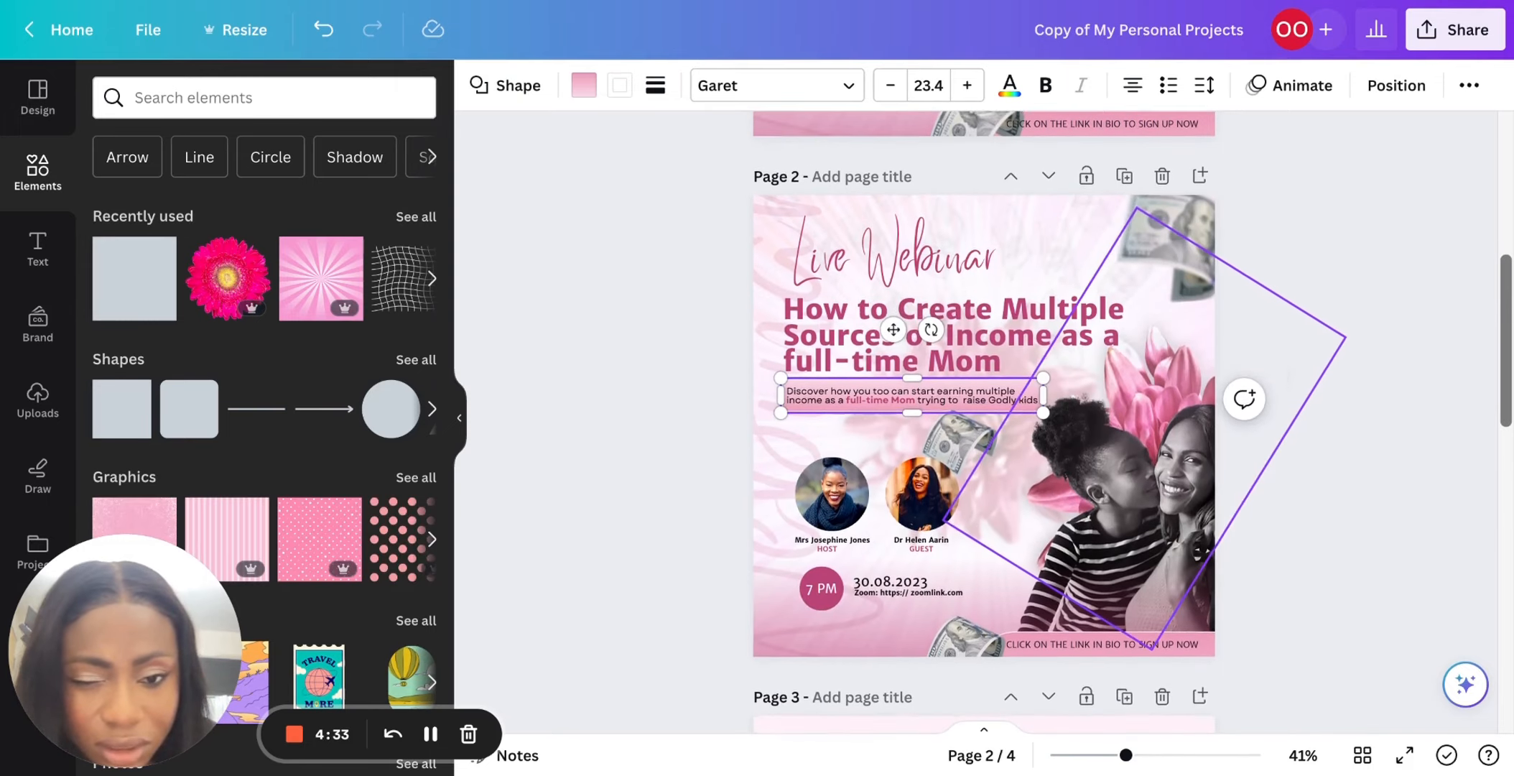
{"action": "double_click", "coordinate": [935, 392]}
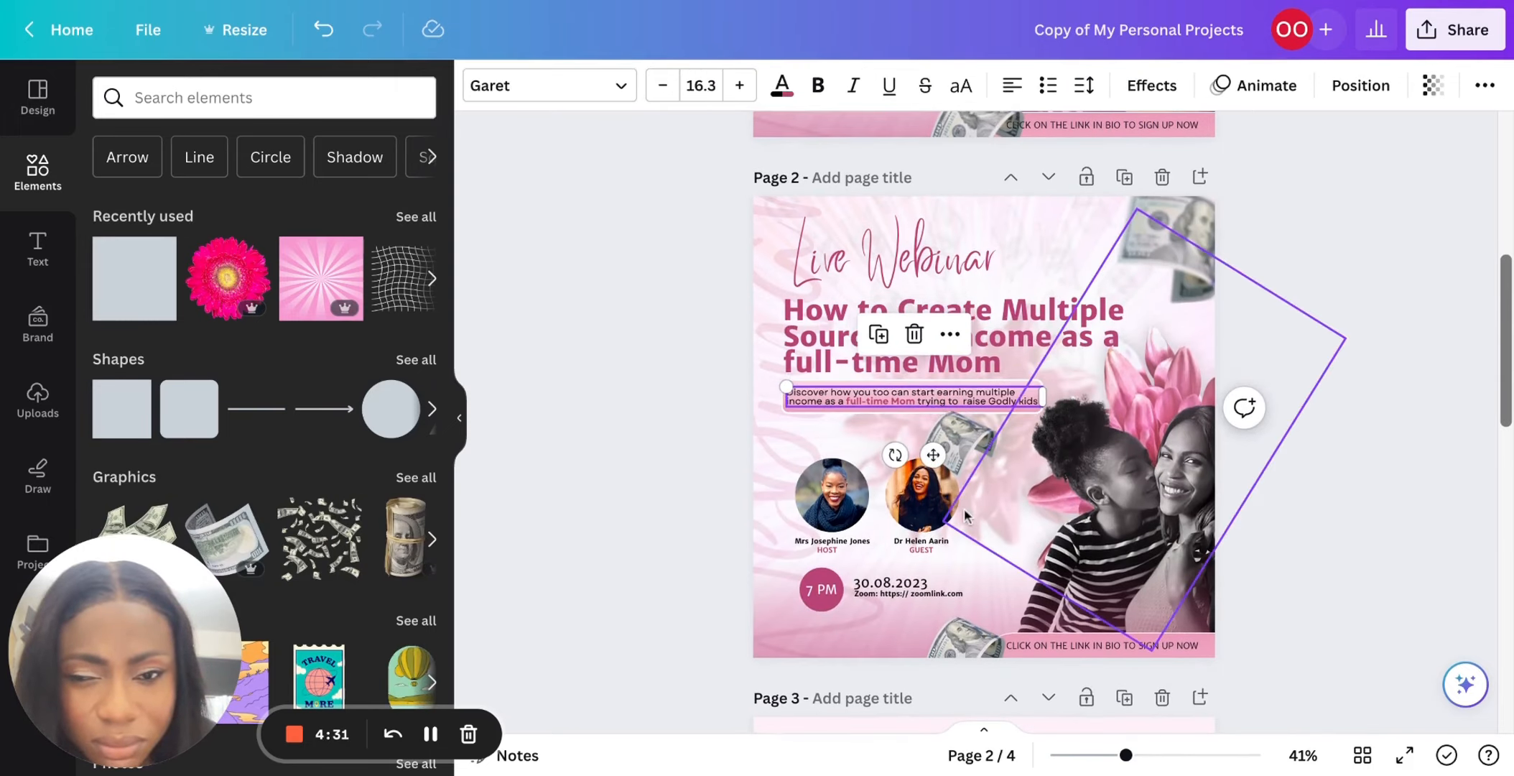
{"action": "scroll", "coordinate": [963, 507], "scroll_direction": "down", "scroll_amount": 6}
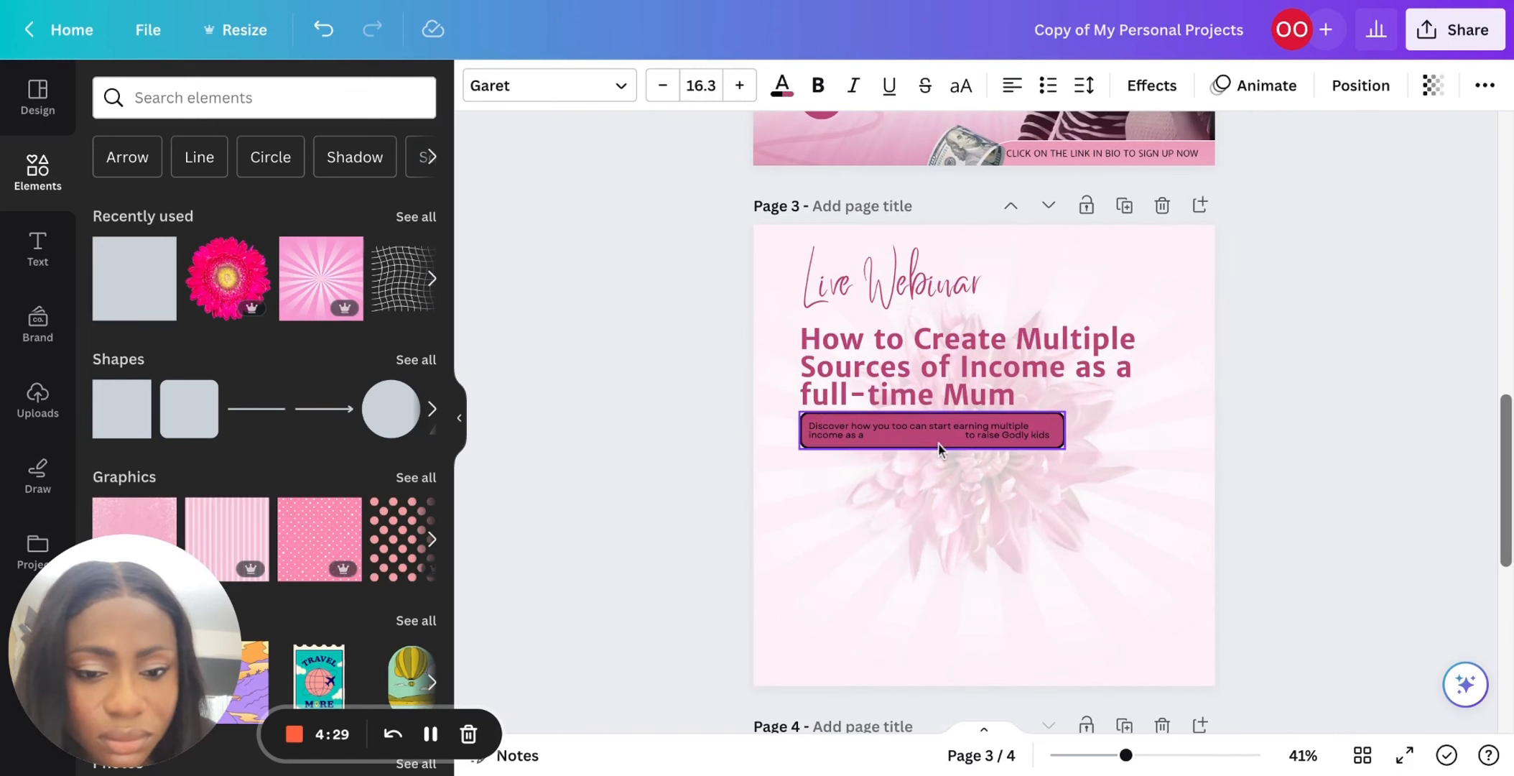
{"action": "left_click", "coordinate": [938, 443]}
{"action": "left_click", "coordinate": [586, 100]}
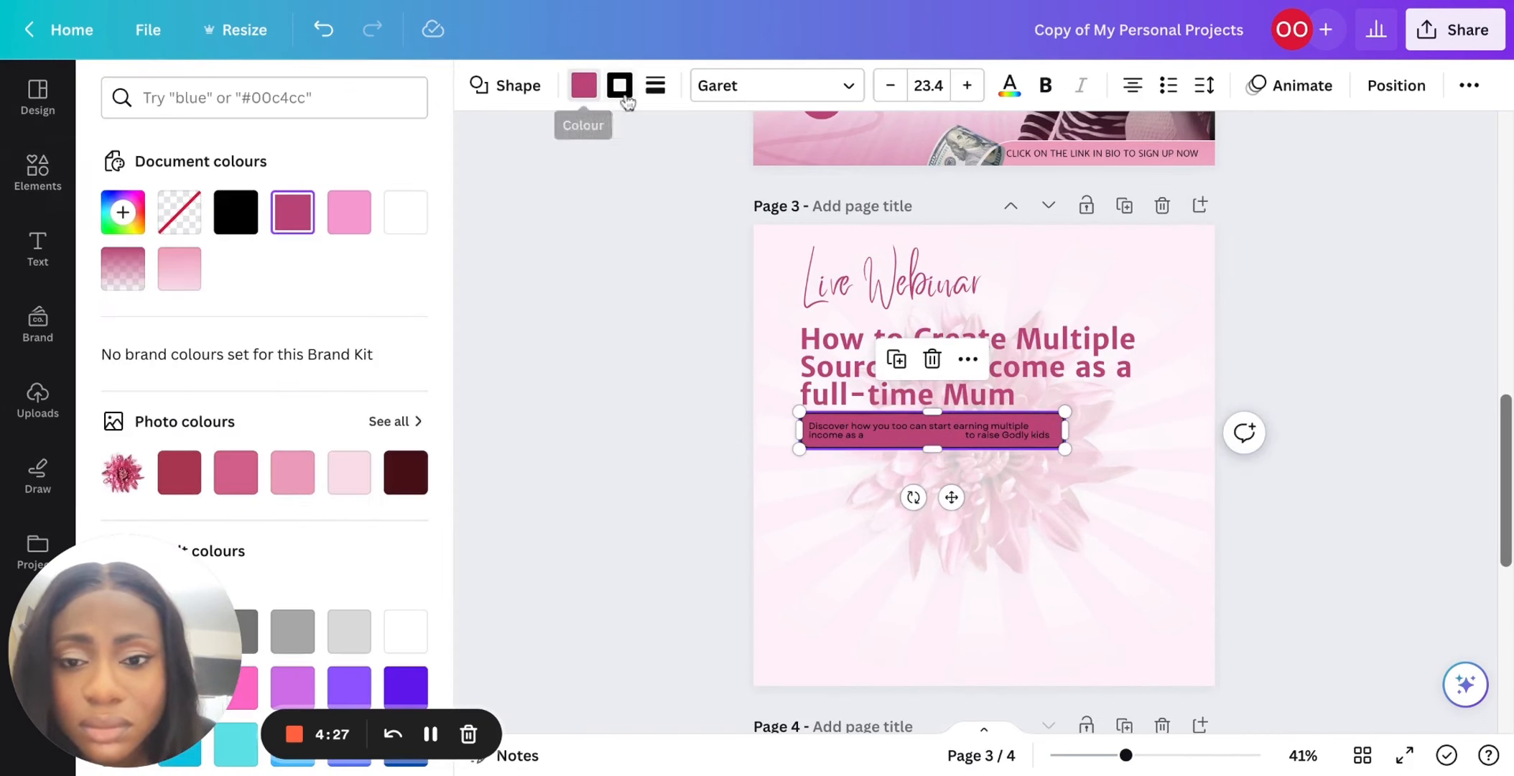
{"action": "left_click", "coordinate": [619, 87]}
{"action": "left_click", "coordinate": [350, 215]}
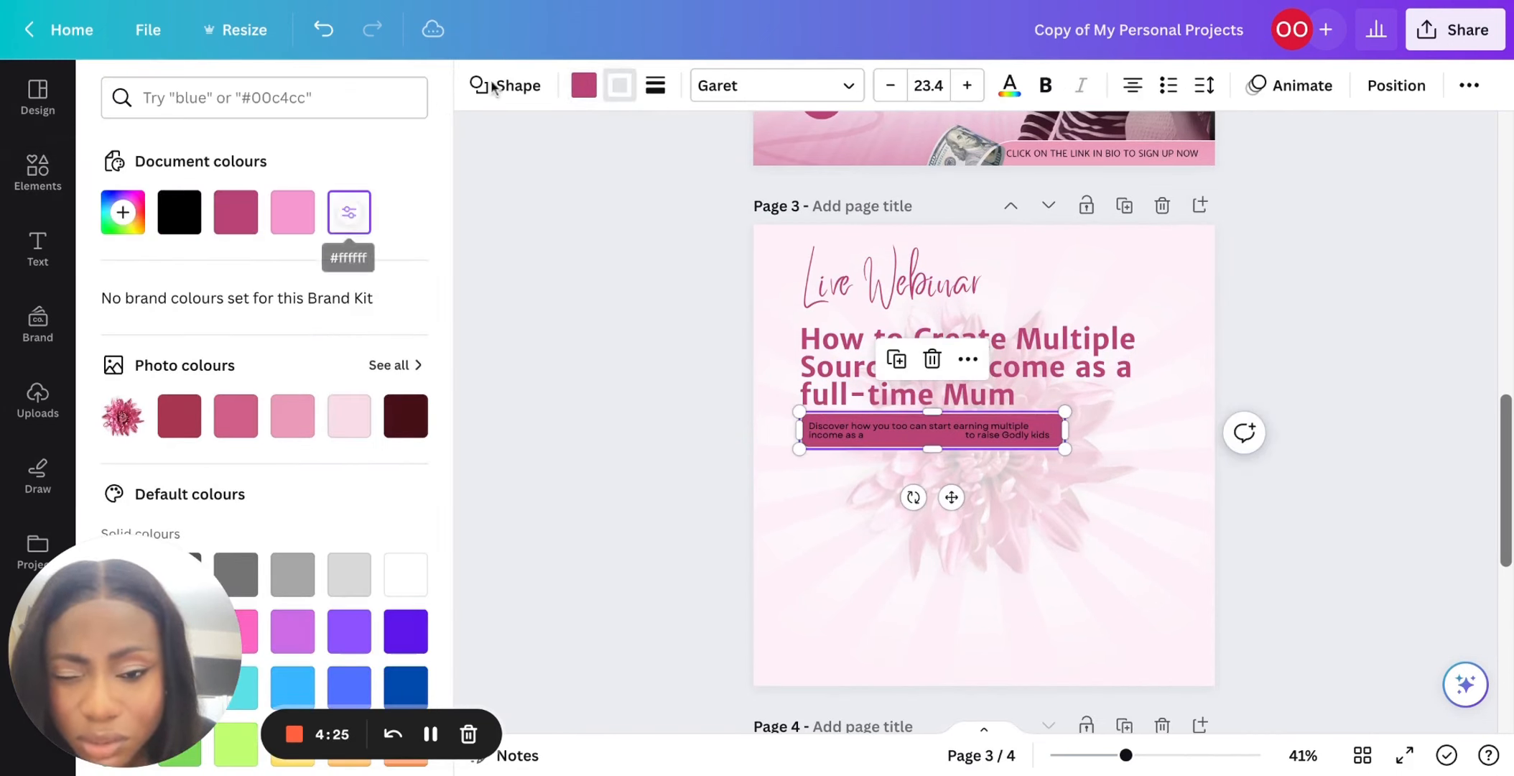
Fill the page 3 bar with the 180° linear gradient from #ec9bb9 to #f9dcea.
{"action": "left_click", "coordinate": [584, 85]}
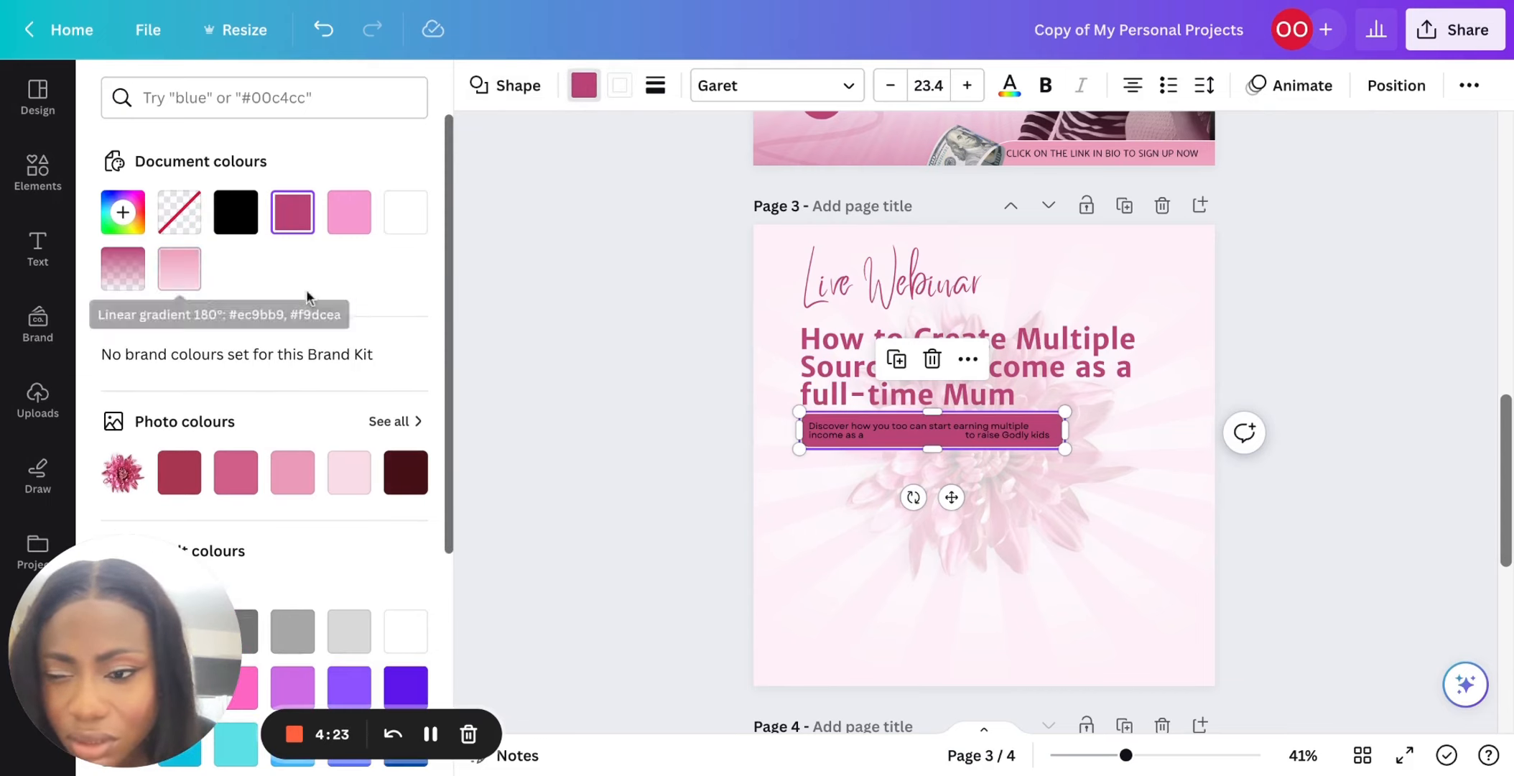
{"action": "left_click", "coordinate": [178, 279]}
{"action": "left_click", "coordinate": [178, 279]}
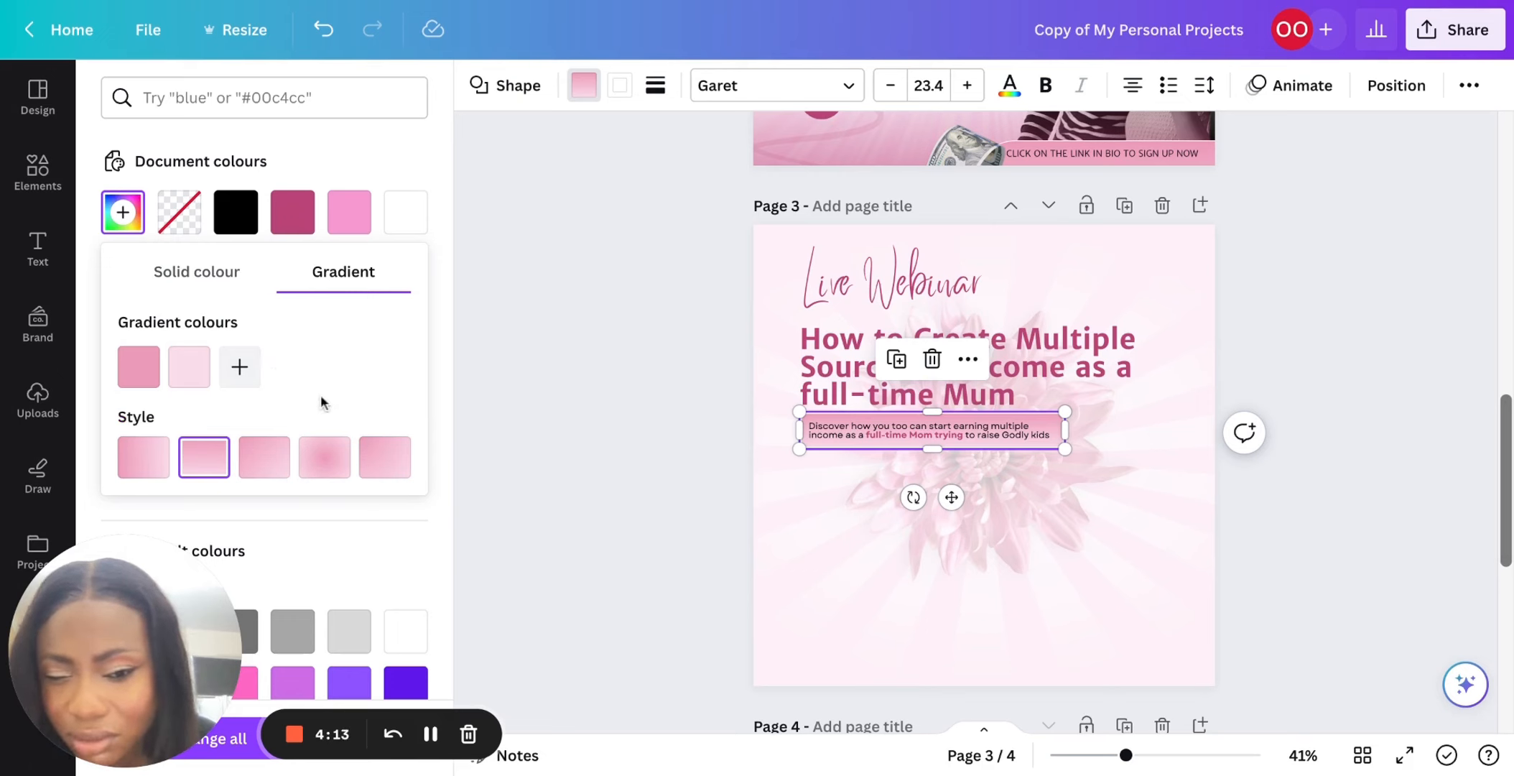
{"action": "left_click", "coordinate": [622, 363]}
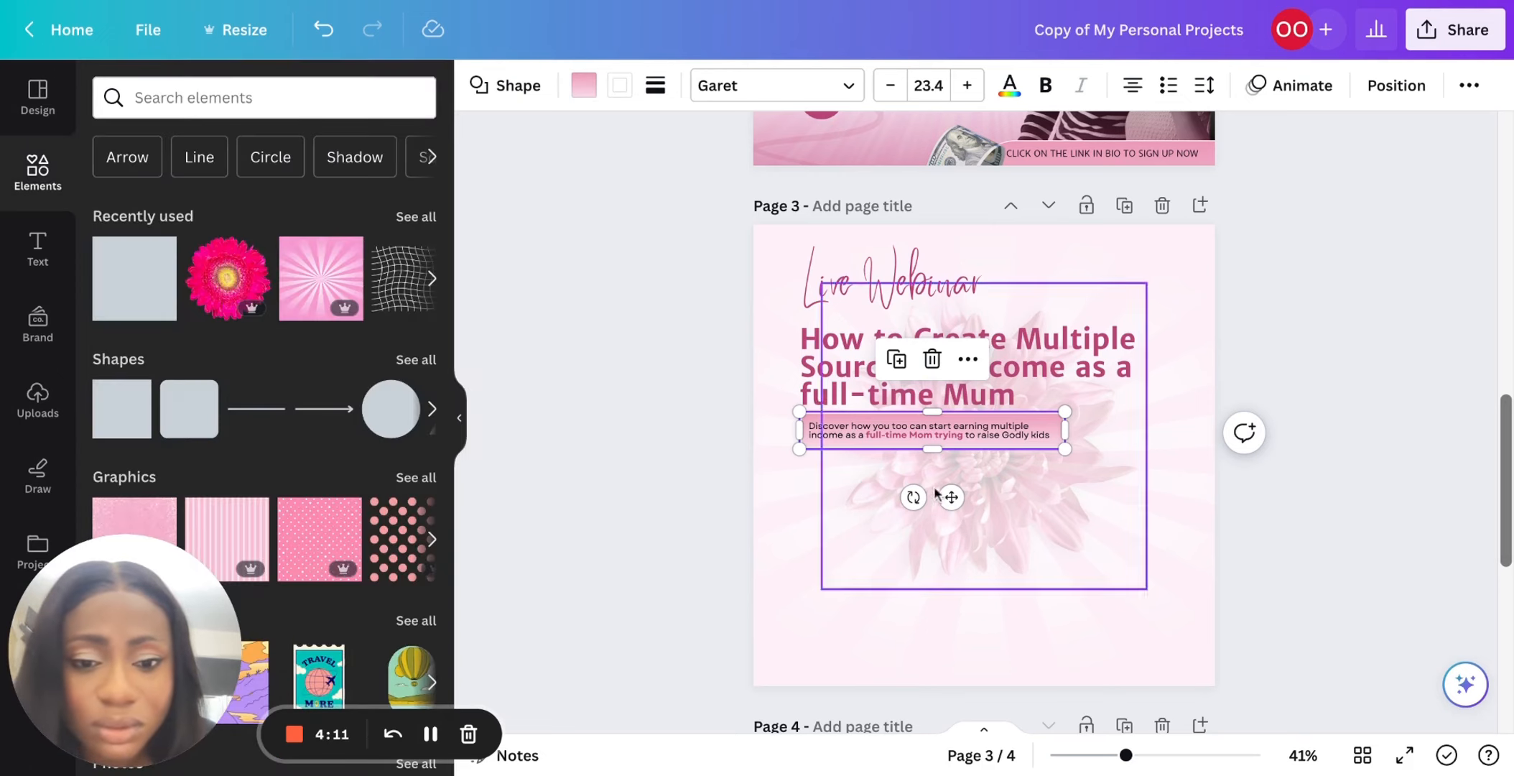
Compare page 3's description box and layout with the finished flyer on page 2.
{"action": "left_click", "coordinate": [732, 508]}
{"action": "left_click", "coordinate": [884, 431]}
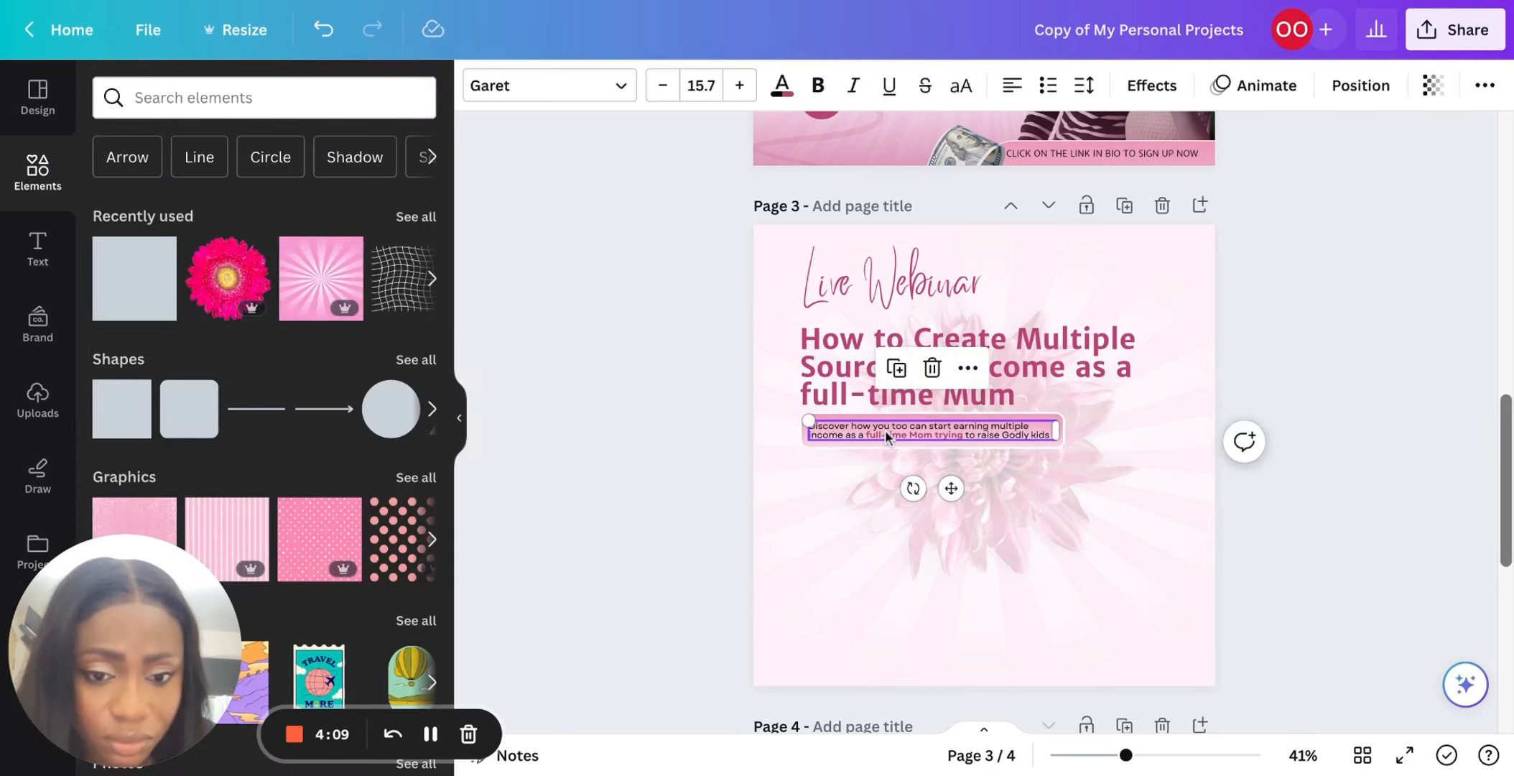
{"action": "left_click", "coordinate": [1112, 505]}
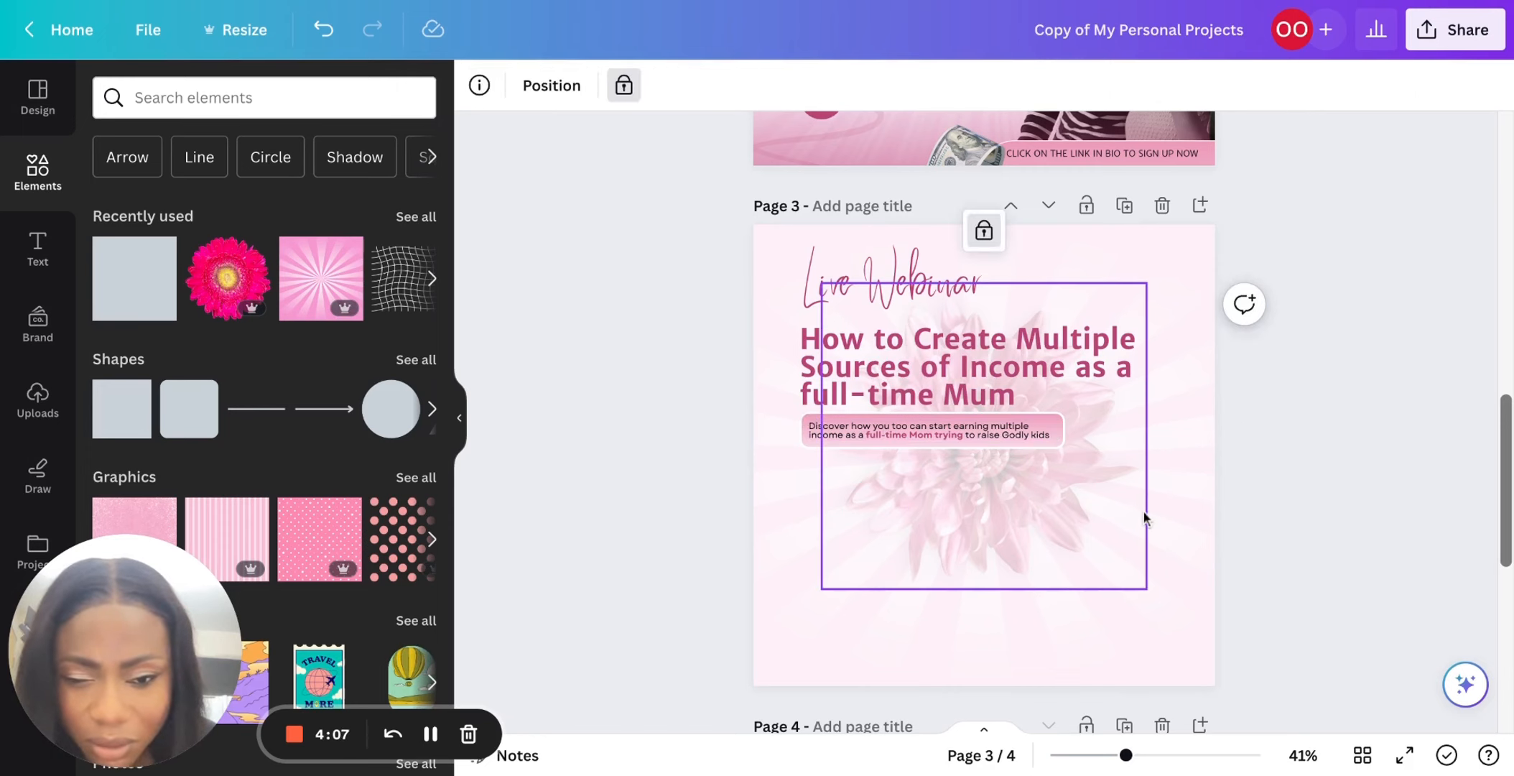
{"action": "left_click", "coordinate": [1318, 523]}
{"action": "scroll", "coordinate": [1318, 523], "scroll_direction": "up", "scroll_amount": 5}
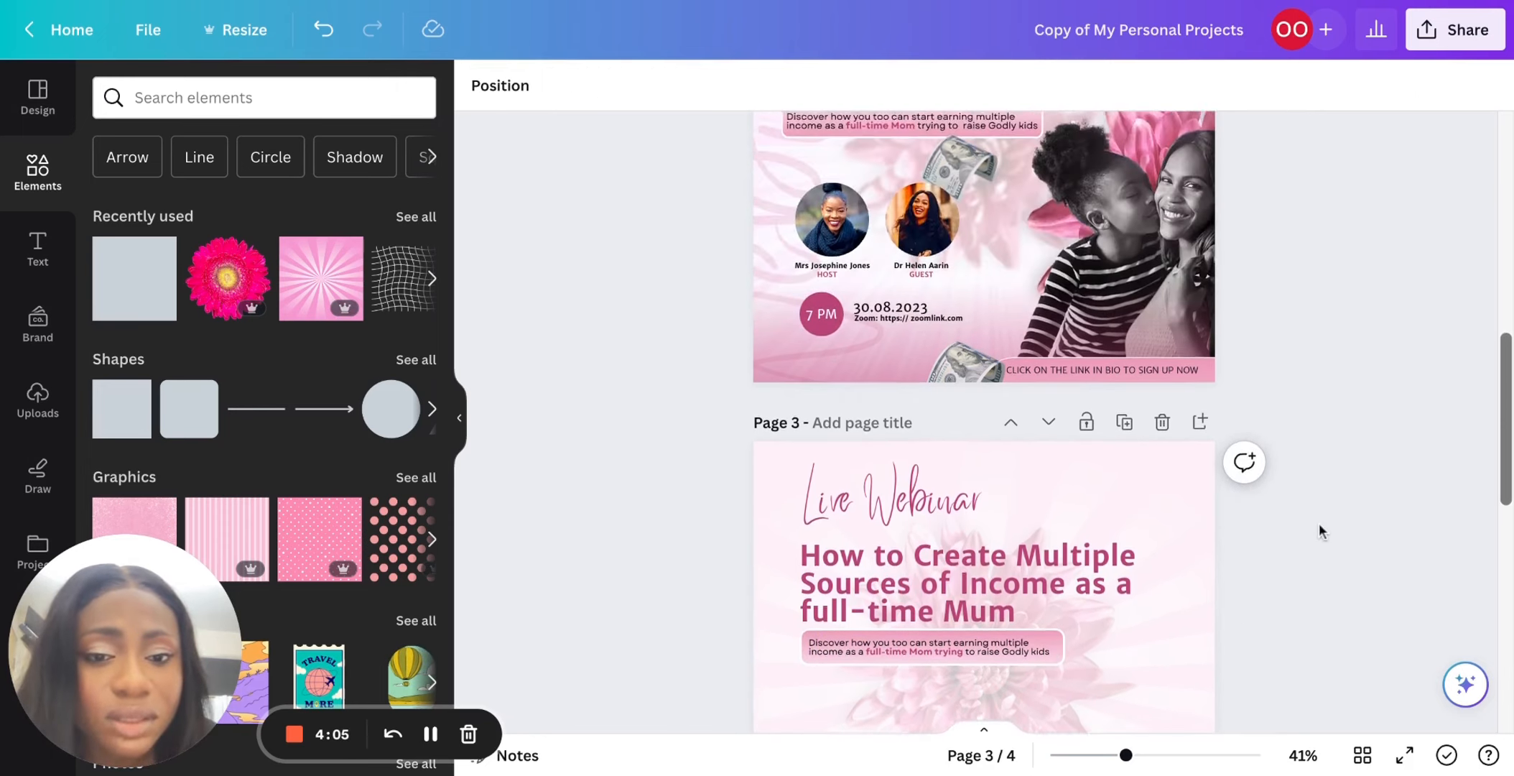
{"action": "scroll", "coordinate": [1319, 532], "scroll_direction": "up", "scroll_amount": 1}
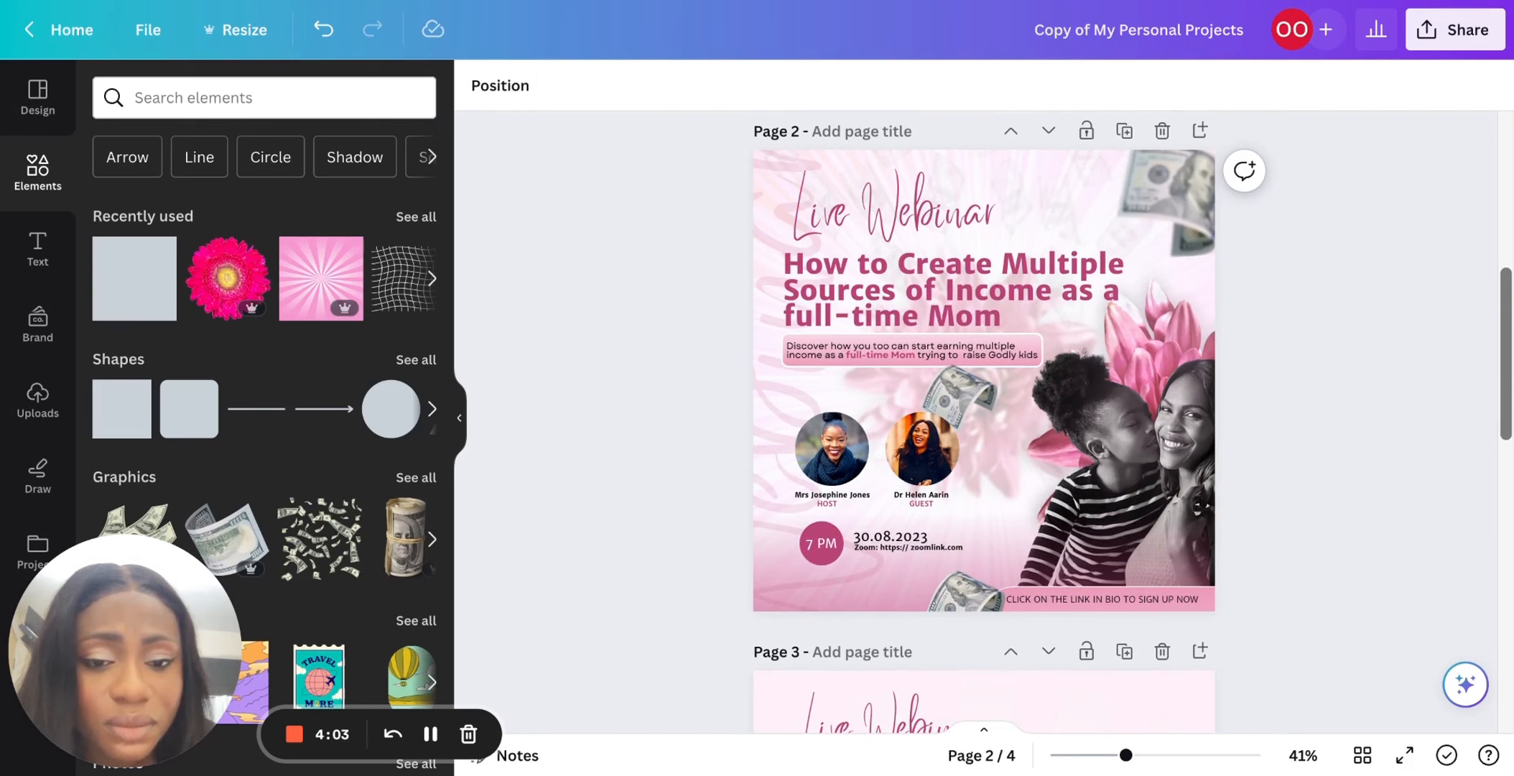
{"action": "scroll", "coordinate": [1039, 485], "scroll_direction": "down", "scroll_amount": 1}
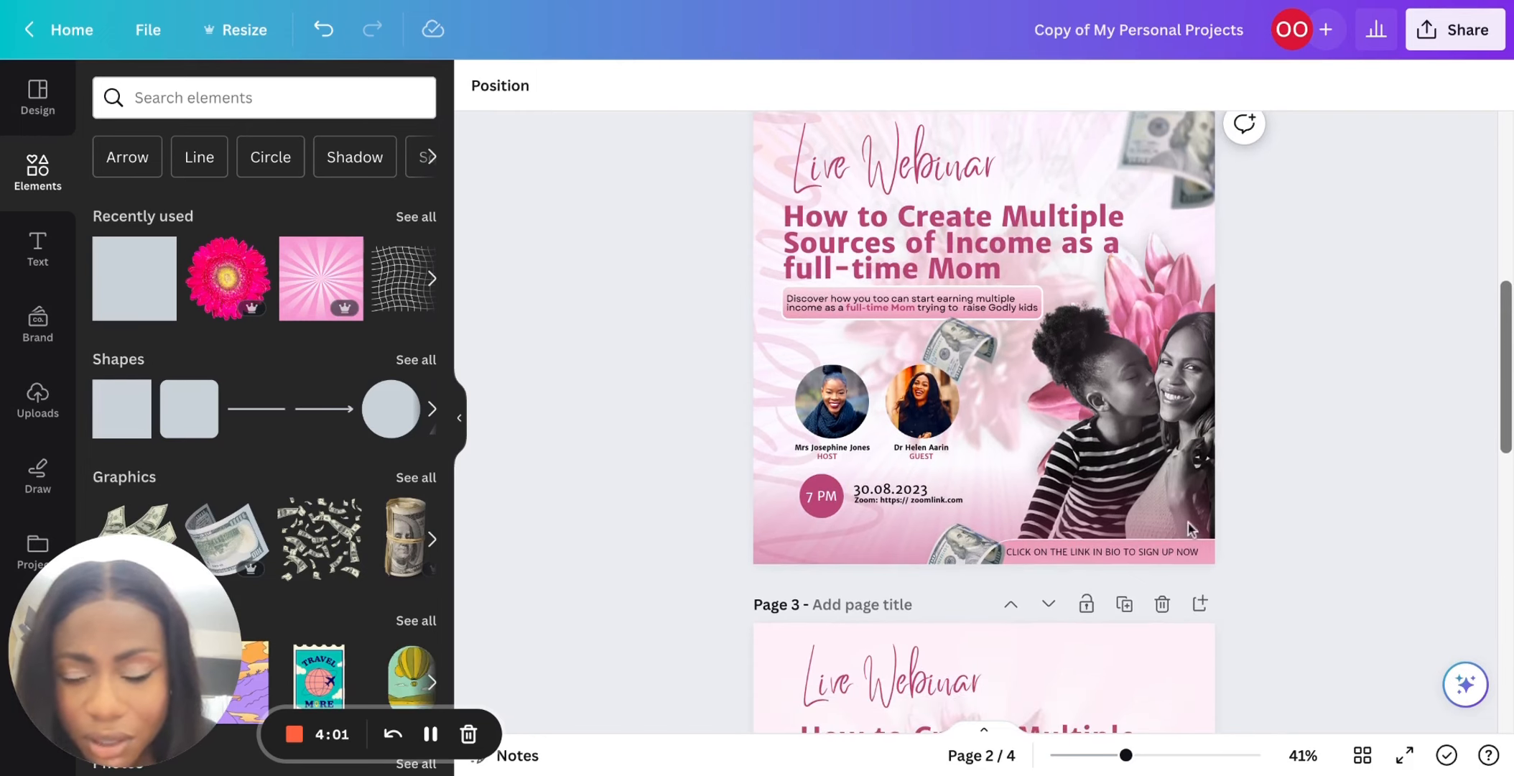
{"action": "scroll", "coordinate": [1041, 488], "scroll_direction": "down", "scroll_amount": 6}
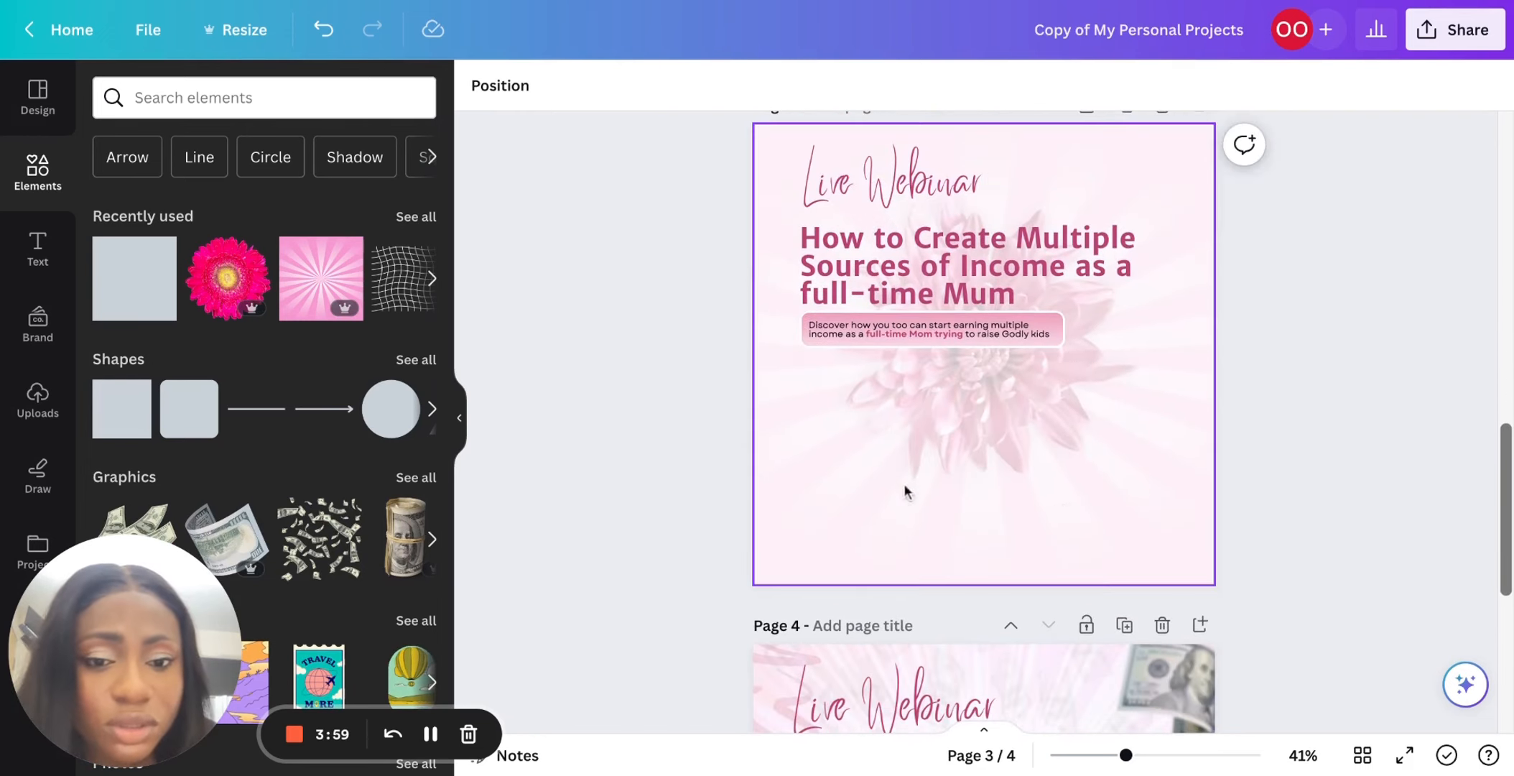
Add a small circular photo frame below the description bar on page 3 and place a duplicate beside it.
{"action": "left_click", "coordinate": [879, 478]}
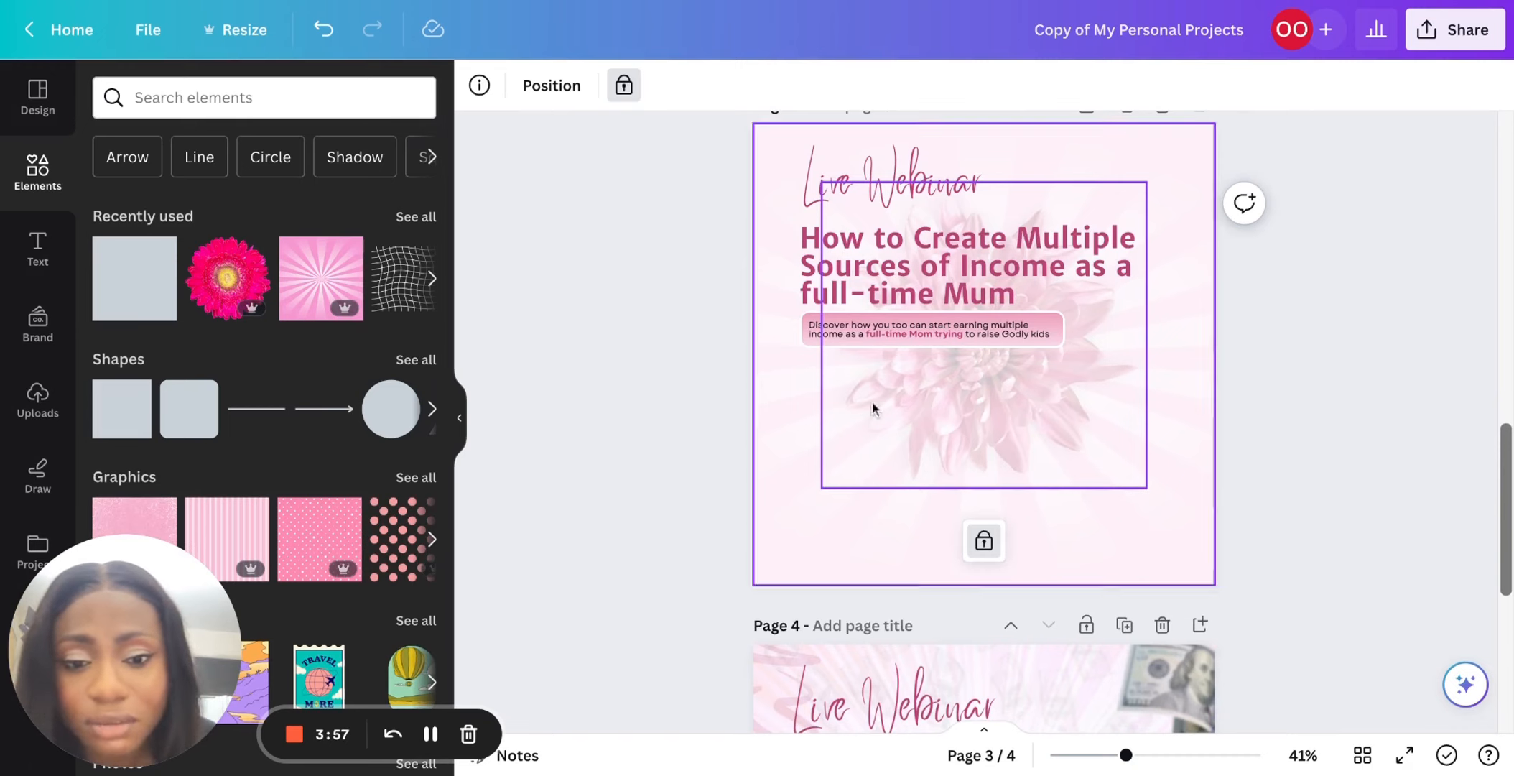
{"action": "left_click", "coordinate": [769, 477]}
{"action": "scroll", "coordinate": [323, 430], "scroll_direction": "down", "scroll_amount": 4}
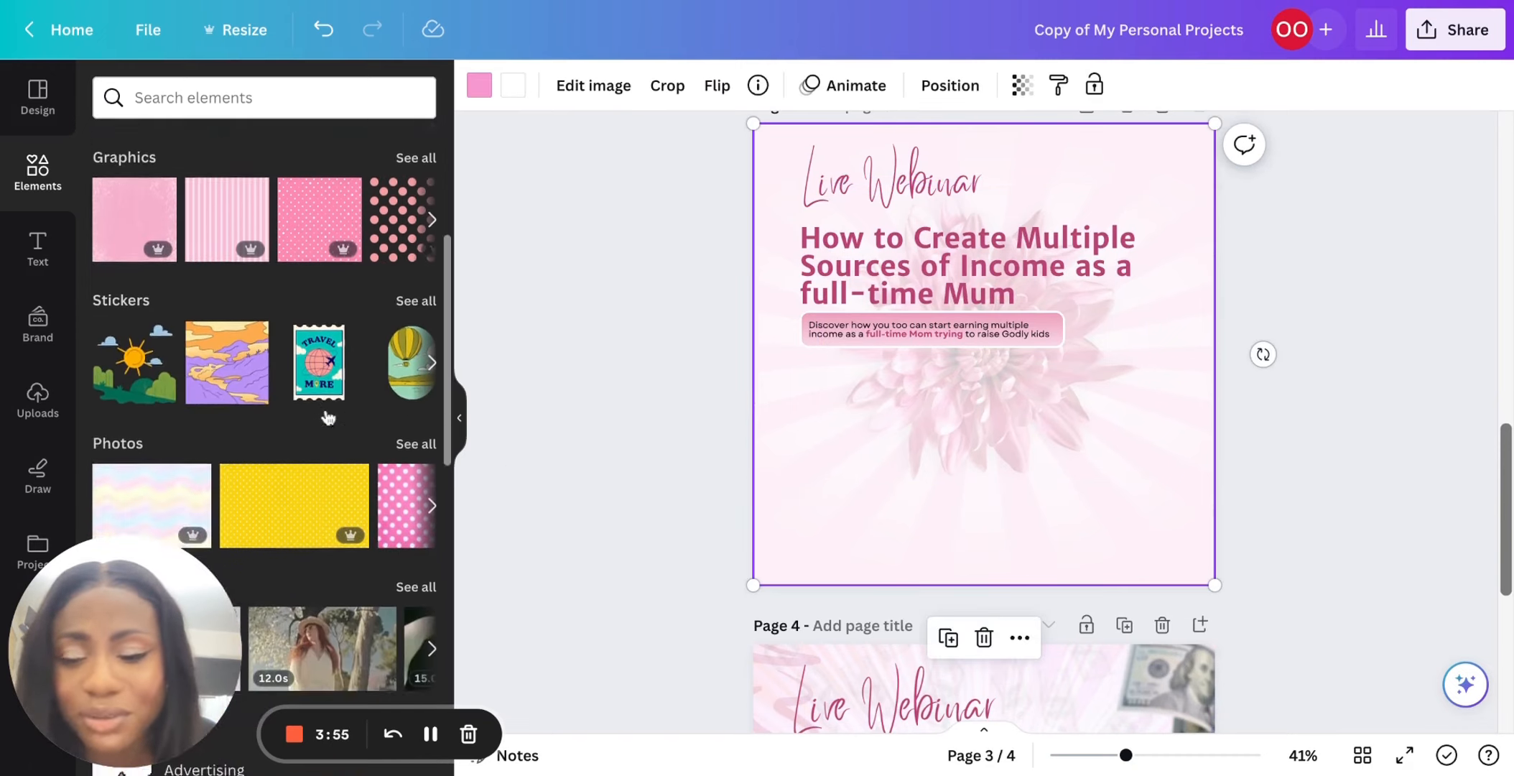
{"action": "scroll", "coordinate": [327, 417], "scroll_direction": "down", "scroll_amount": 10}
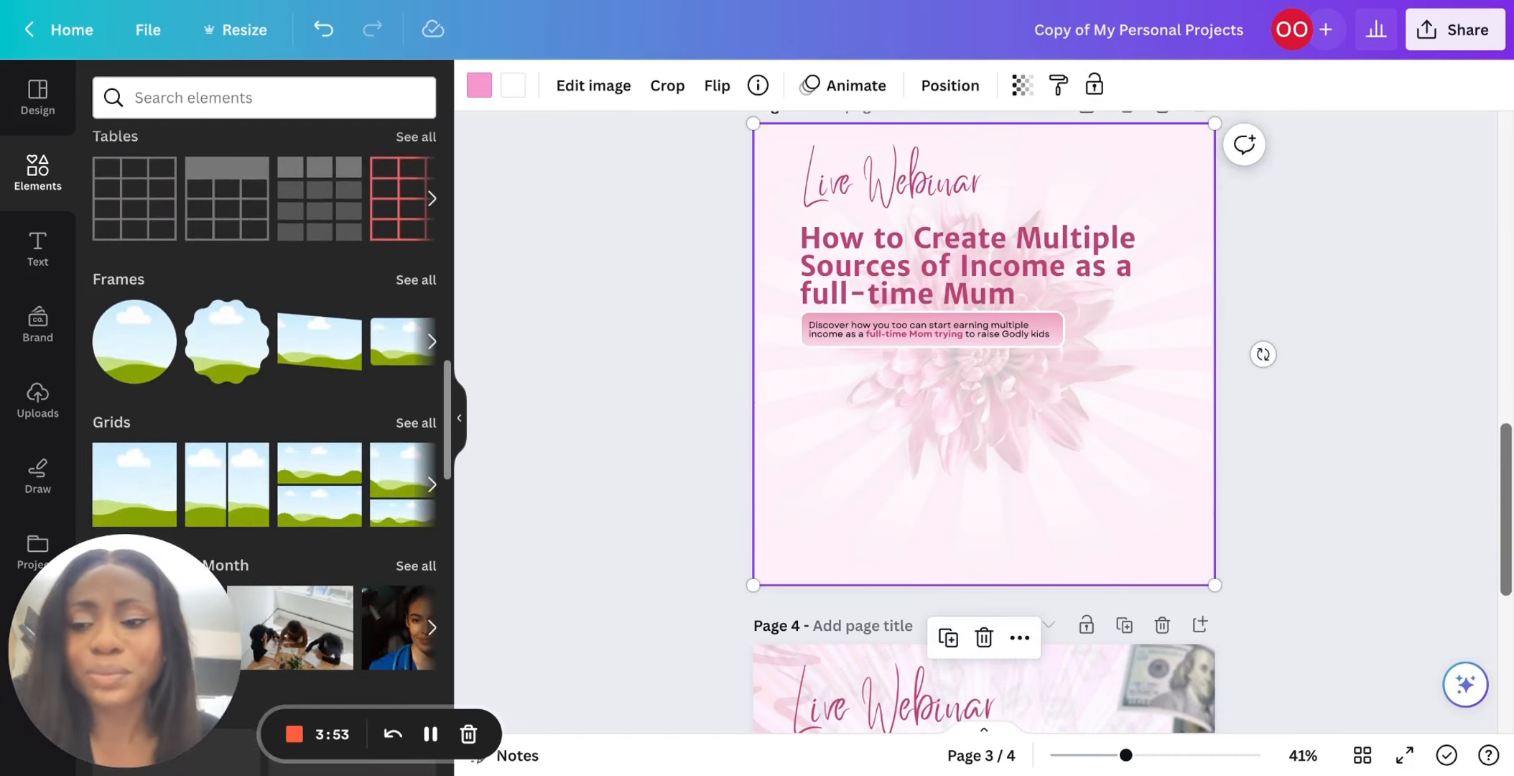
{"action": "left_click", "coordinate": [129, 340]}
{"action": "left_click_drag", "start_coordinate": [1102, 236], "coordinate": [937, 400]}
{"action": "mouse_move", "coordinate": [896, 450]}
{"action": "left_mouse_down"}
{"action": "mouse_move", "coordinate": [829, 436]}
{"action": "mouse_move", "coordinate": [913, 429]}
{"action": "left_mouse_up"}
{"action": "key", "text": "super+d"}
{"action": "left_click", "coordinate": [623, 388]}
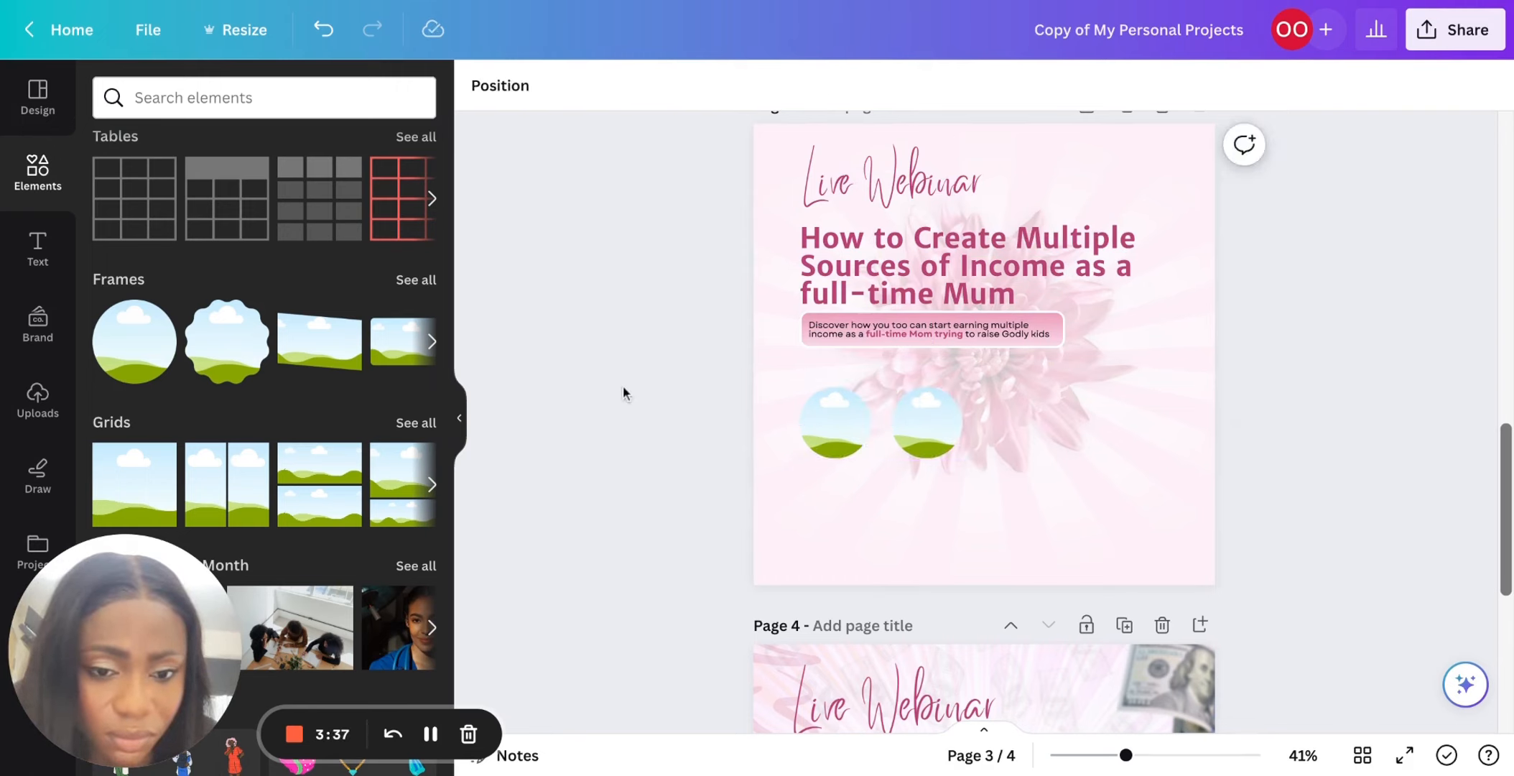
Copy the host and guest name and role labels from page 2 and place them beneath page 3's circular frames.
{"action": "scroll", "coordinate": [720, 376], "scroll_direction": "up", "scroll_amount": 6}
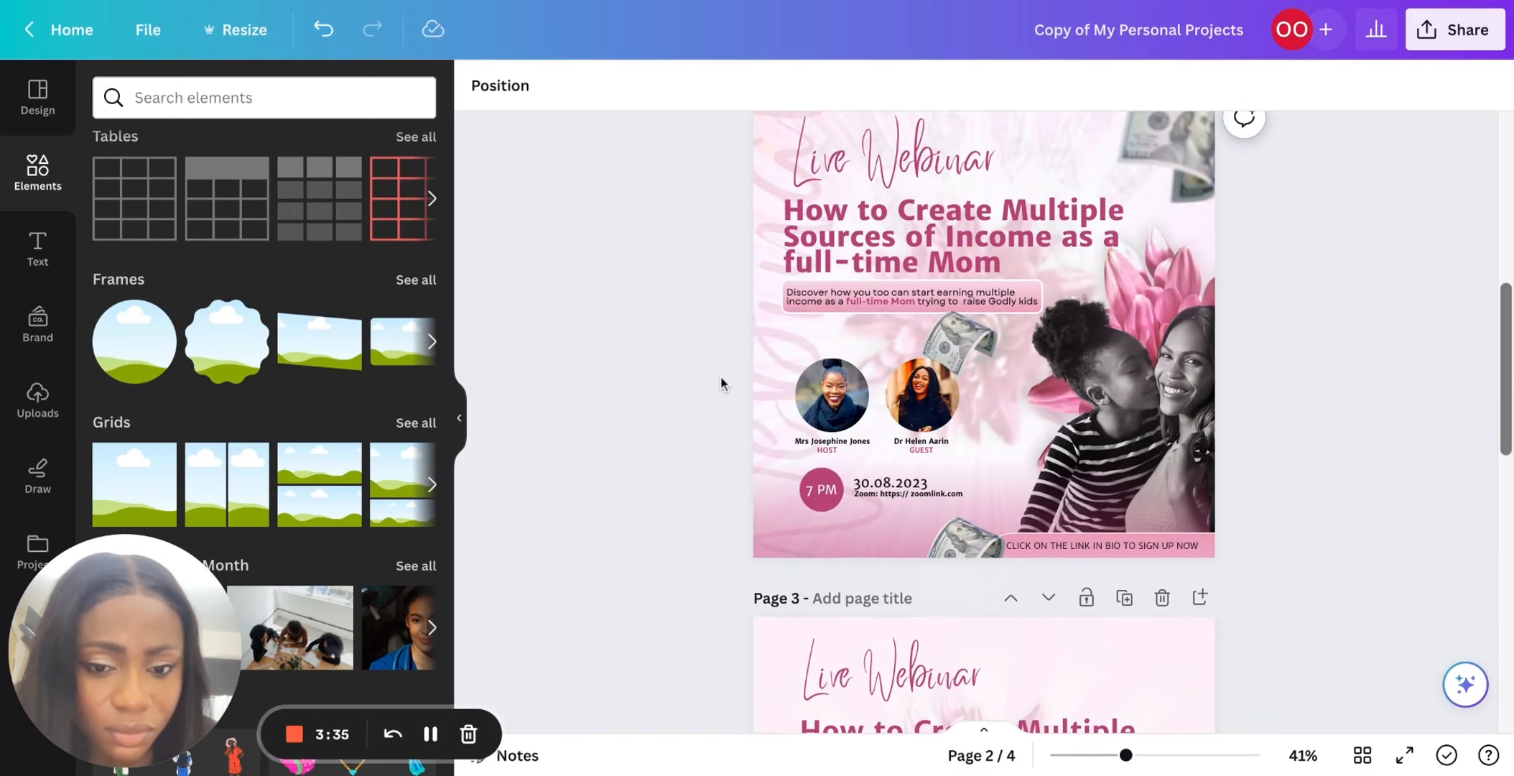
{"action": "scroll", "coordinate": [721, 376], "scroll_direction": "down", "scroll_amount": 4}
{"action": "scroll", "coordinate": [720, 376], "scroll_direction": "down", "scroll_amount": 2}
{"action": "scroll", "coordinate": [720, 376], "scroll_direction": "up", "scroll_amount": 5}
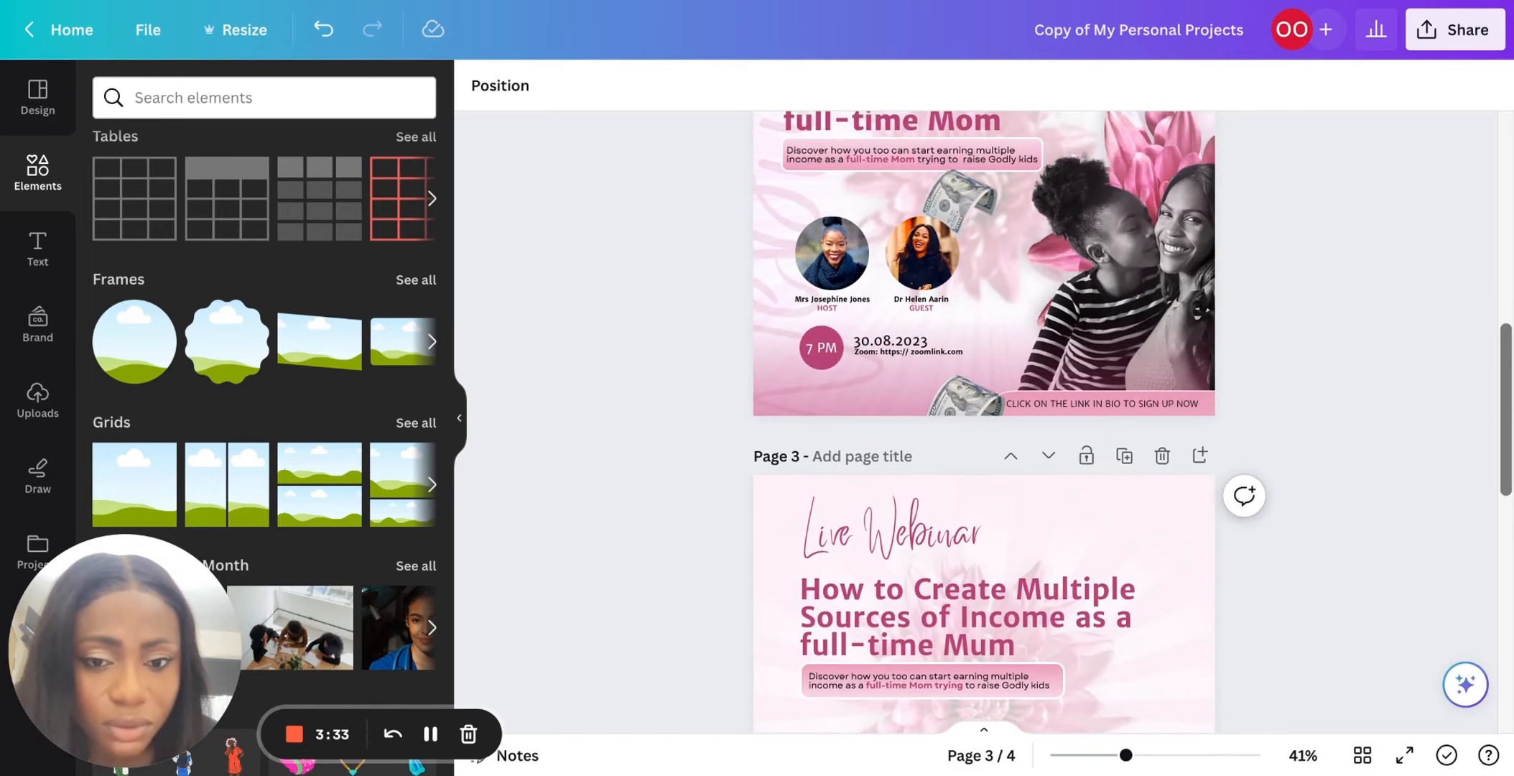
{"action": "left_click", "coordinate": [867, 304]}
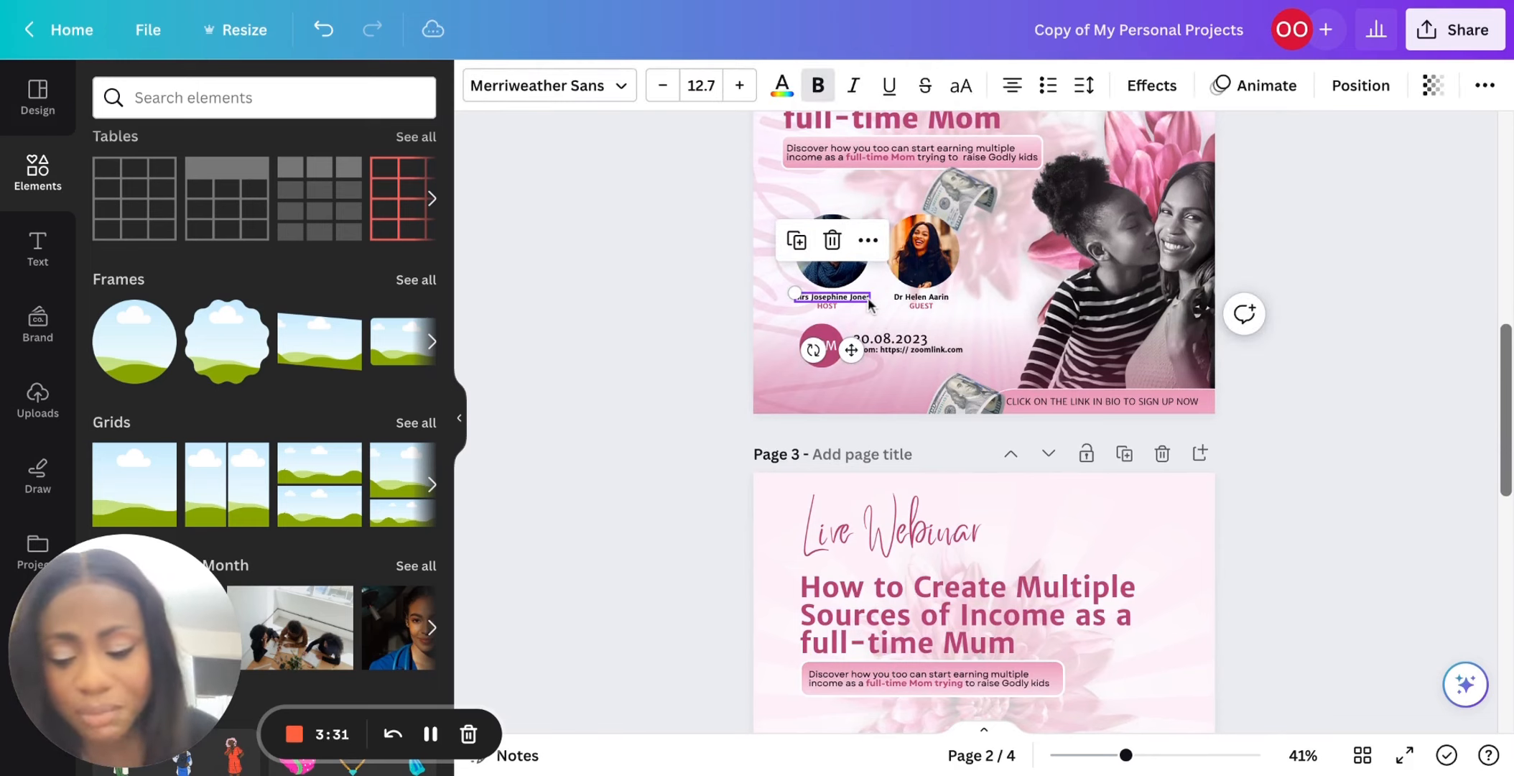
{"action": "scroll", "coordinate": [844, 289], "scroll_direction": "down", "scroll_amount": 8}
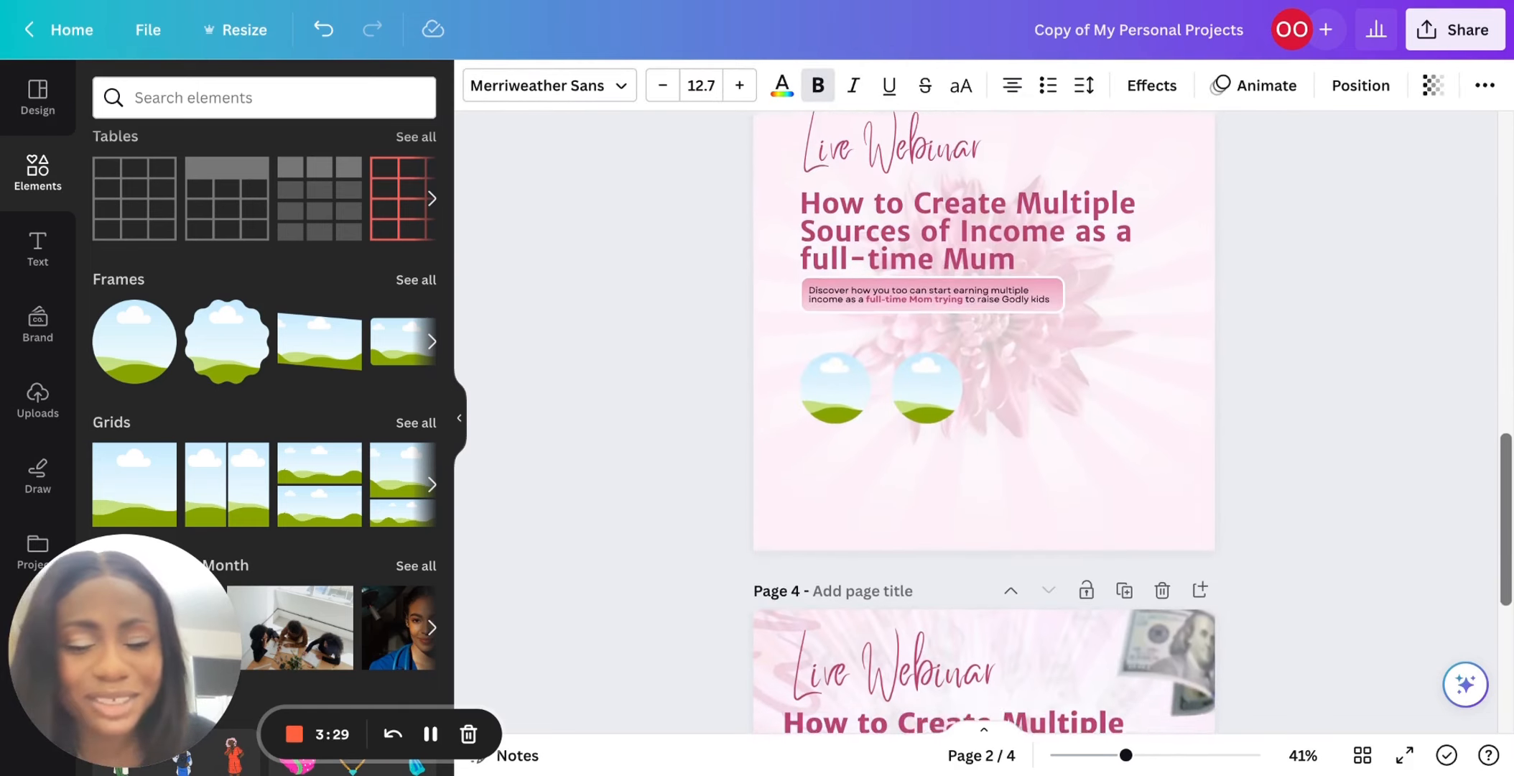
{"action": "scroll", "coordinate": [843, 289], "scroll_direction": "up", "scroll_amount": 2}
{"action": "left_click", "coordinate": [843, 289]}
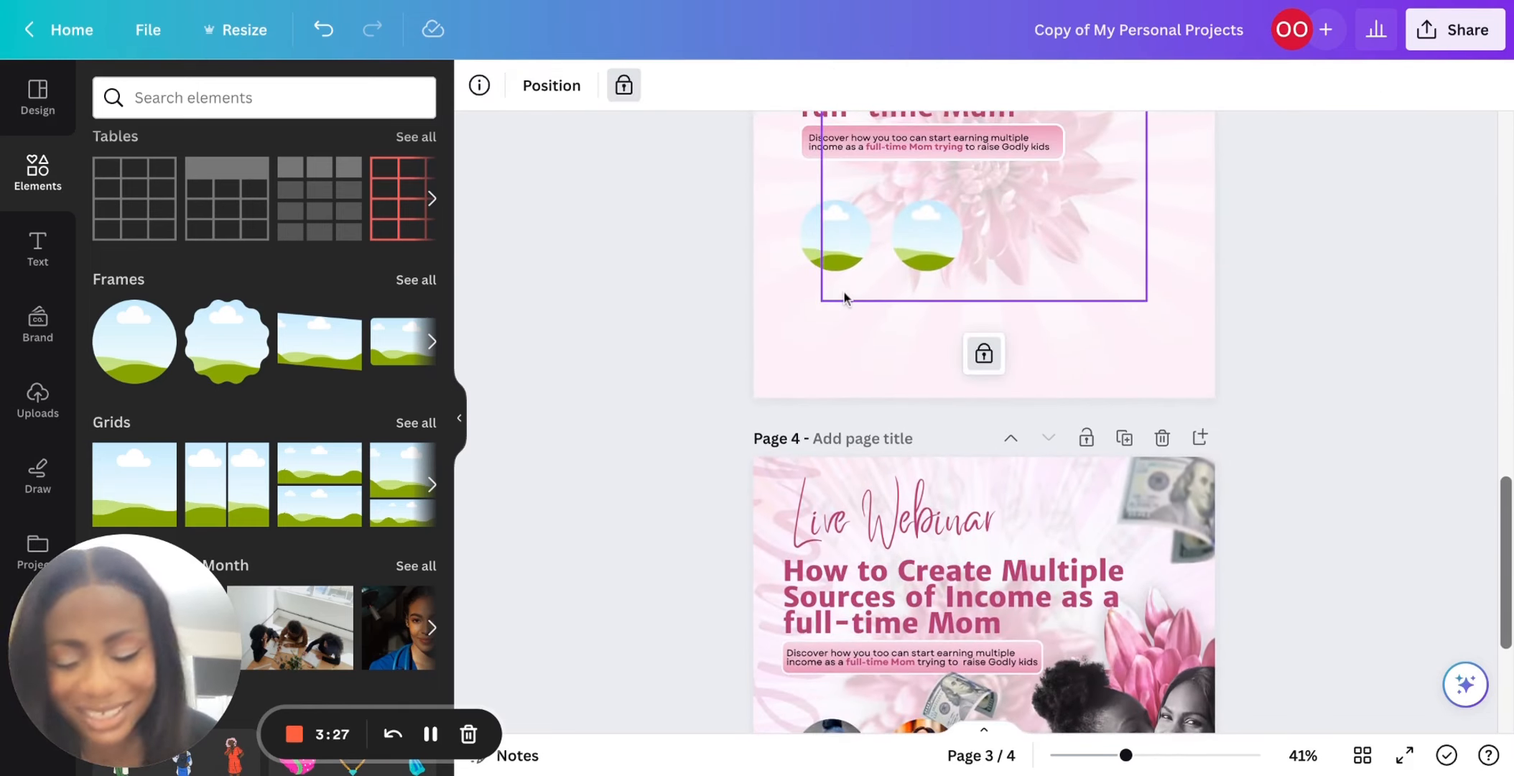
{"action": "left_click", "coordinate": [844, 297]}
{"action": "scroll", "coordinate": [844, 298], "scroll_direction": "up", "scroll_amount": 5}
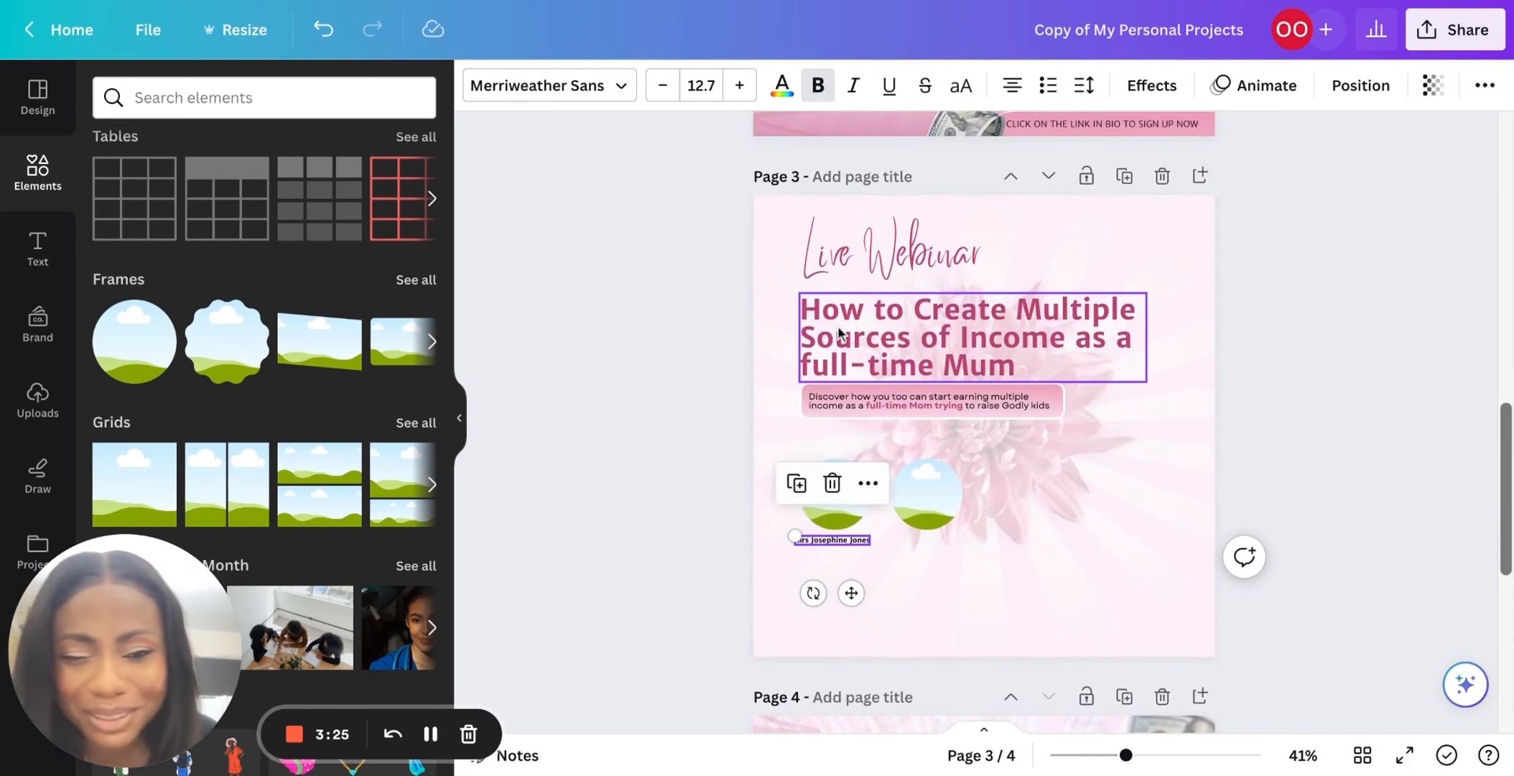
{"action": "left_click", "coordinate": [835, 214]}
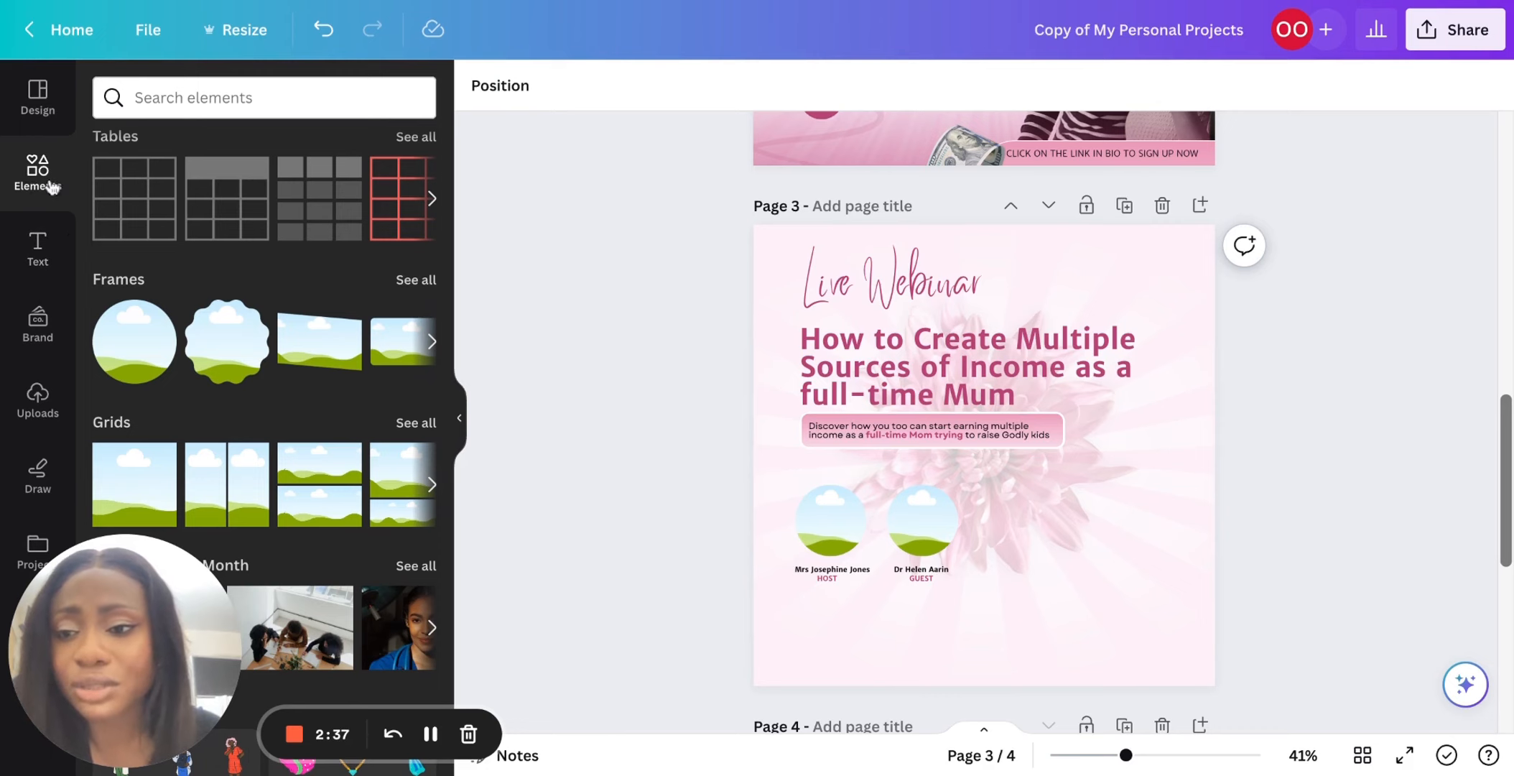
Fill the host frame with the uploaded striped-shirt portrait and the guest frame with the dark-suit portrait, replacing the white-background versions with the pink-background ones.
{"action": "scroll", "coordinate": [257, 278], "scroll_direction": "up", "scroll_amount": 10}
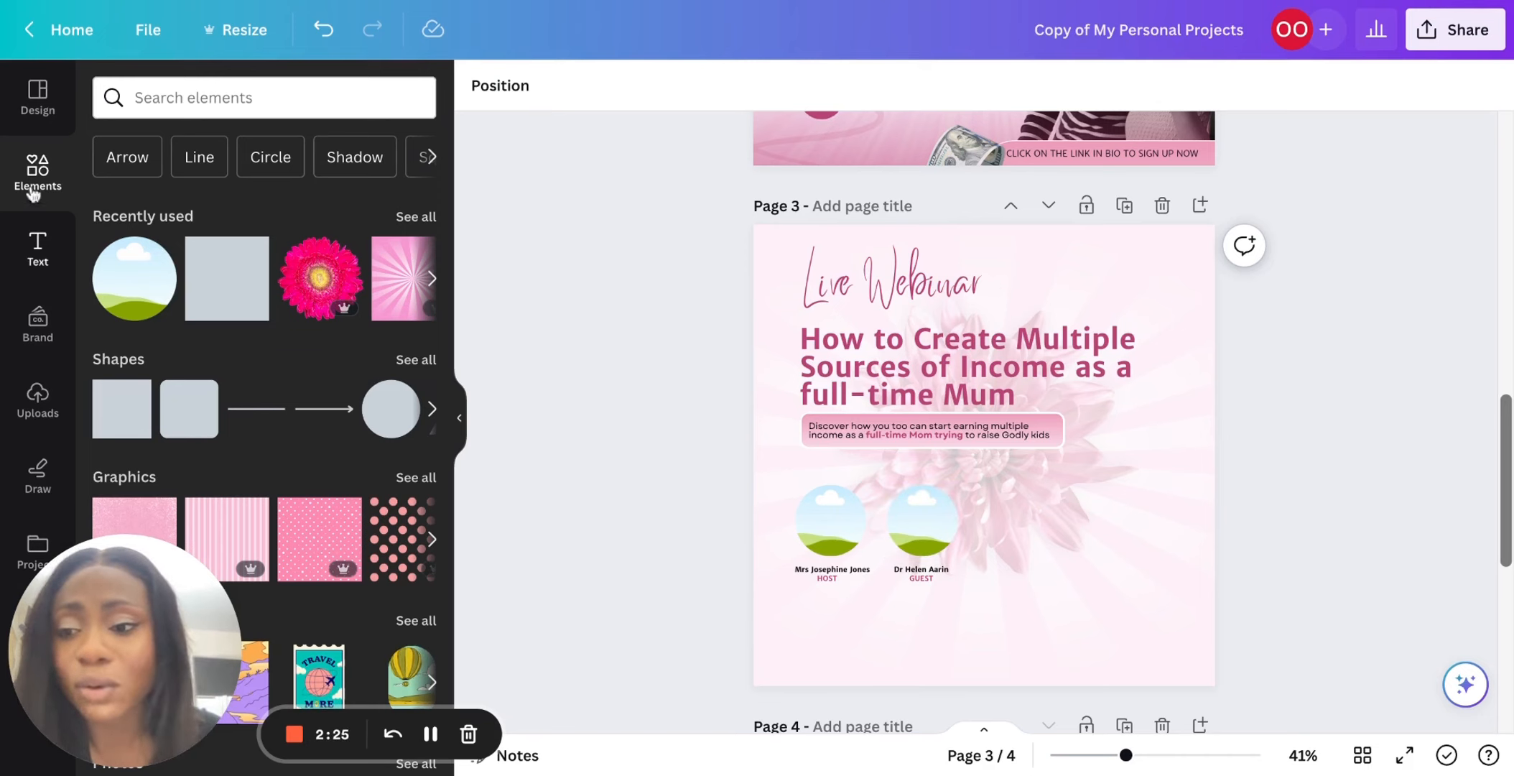
{"action": "left_click", "coordinate": [38, 398]}
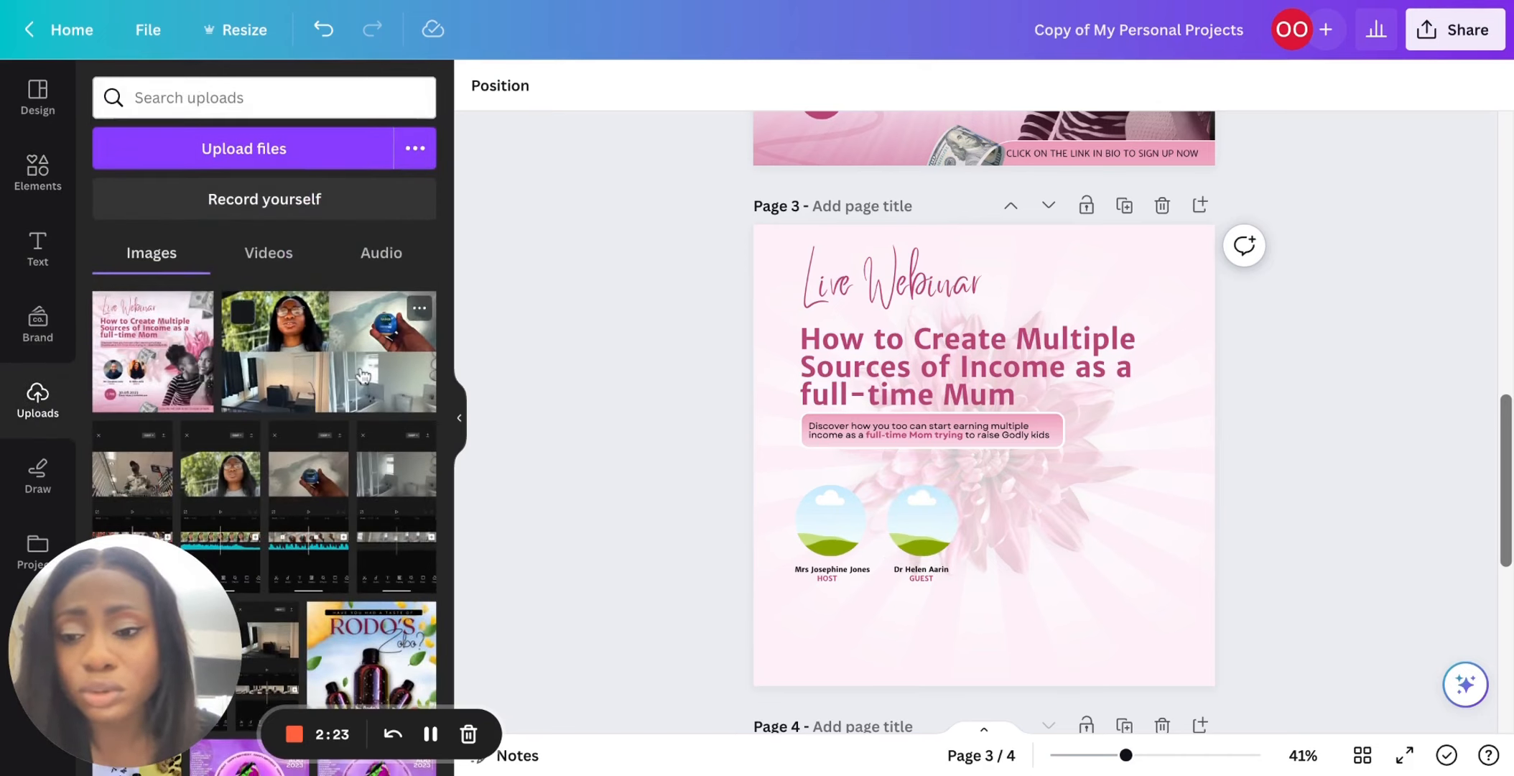
{"action": "scroll", "coordinate": [363, 376], "scroll_direction": "down", "scroll_amount": 15}
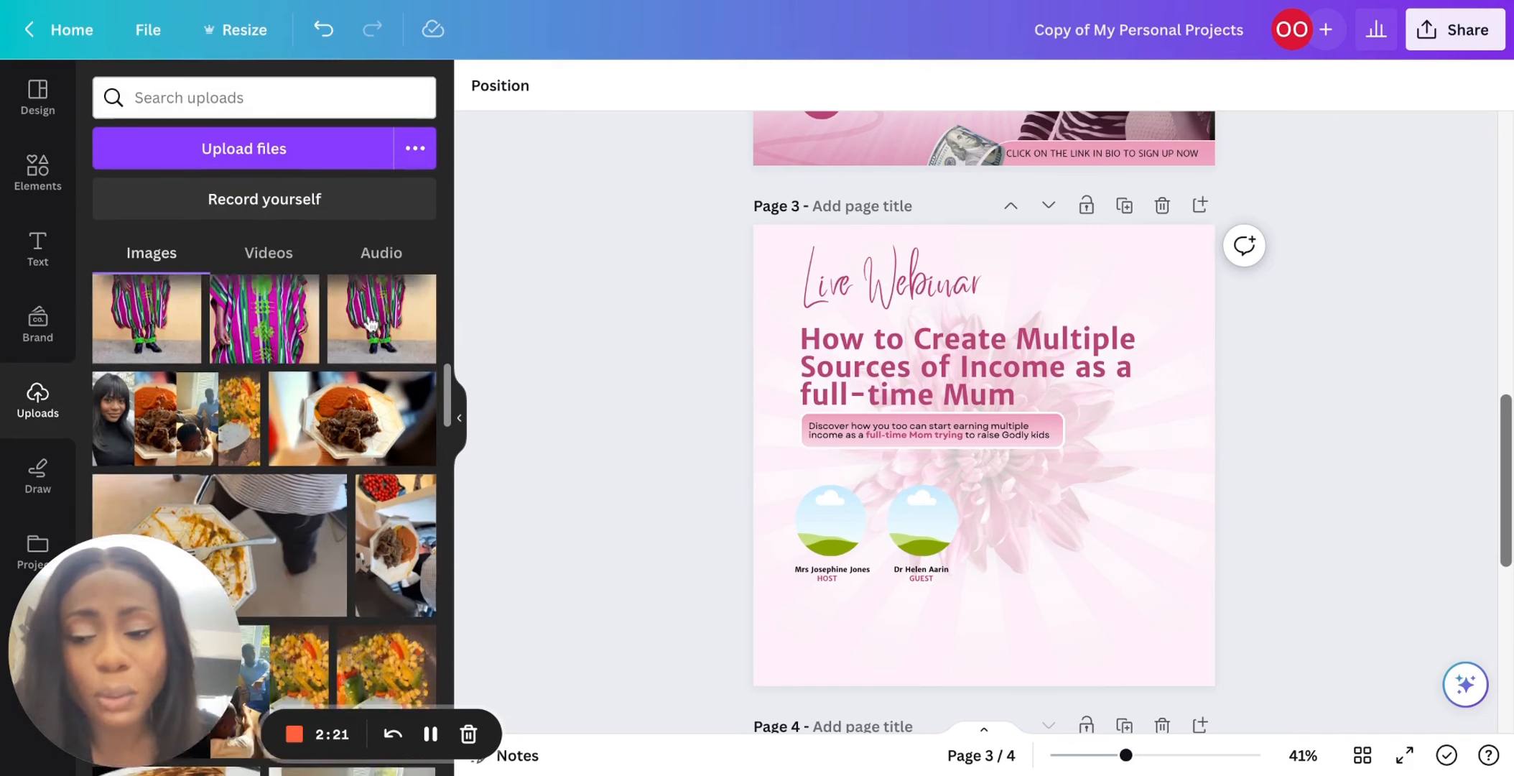
{"action": "scroll", "coordinate": [370, 323], "scroll_direction": "down", "scroll_amount": 2}
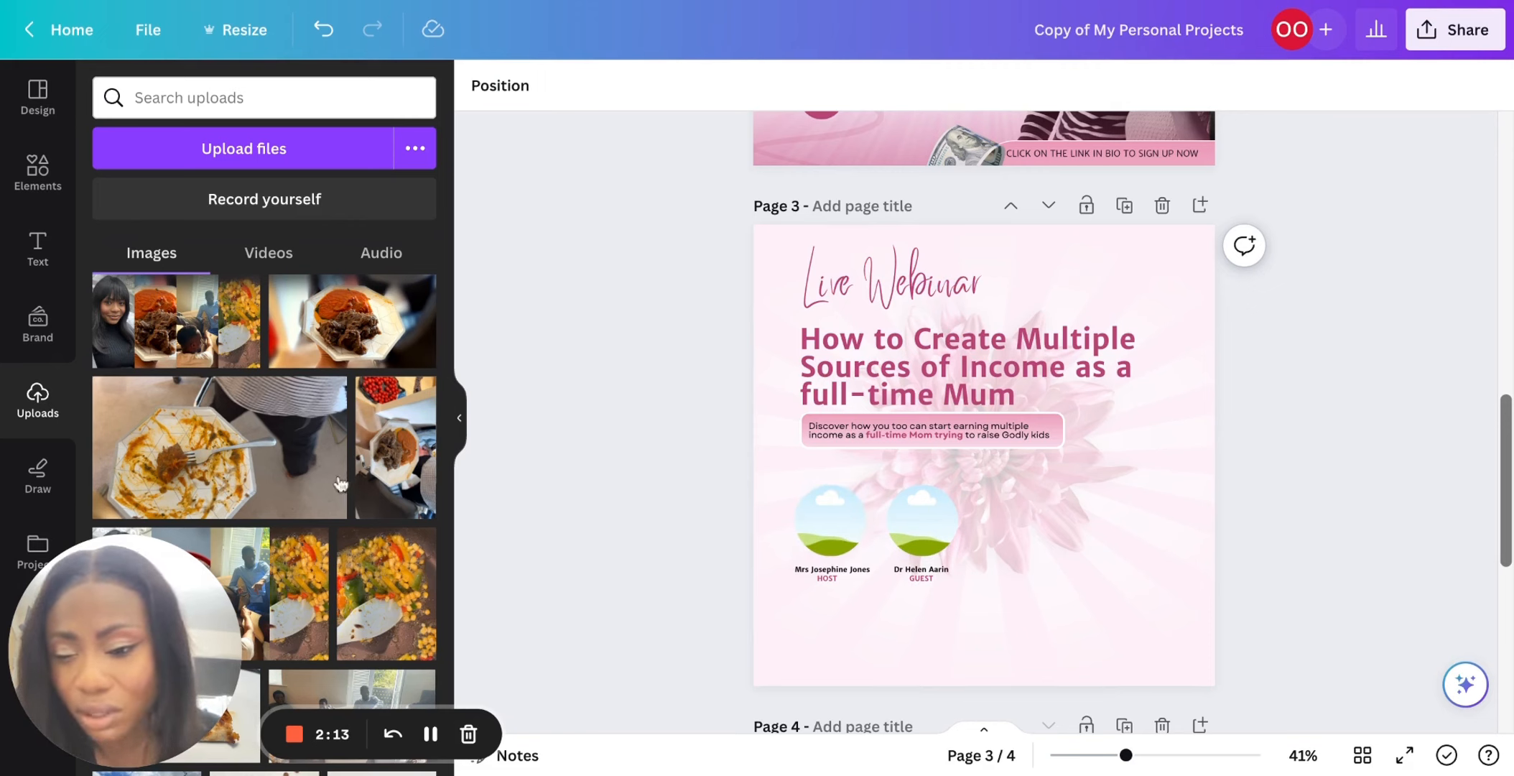
{"action": "scroll", "coordinate": [335, 487], "scroll_direction": "down", "scroll_amount": 5}
{"action": "scroll", "coordinate": [335, 486], "scroll_direction": "down", "scroll_amount": 6}
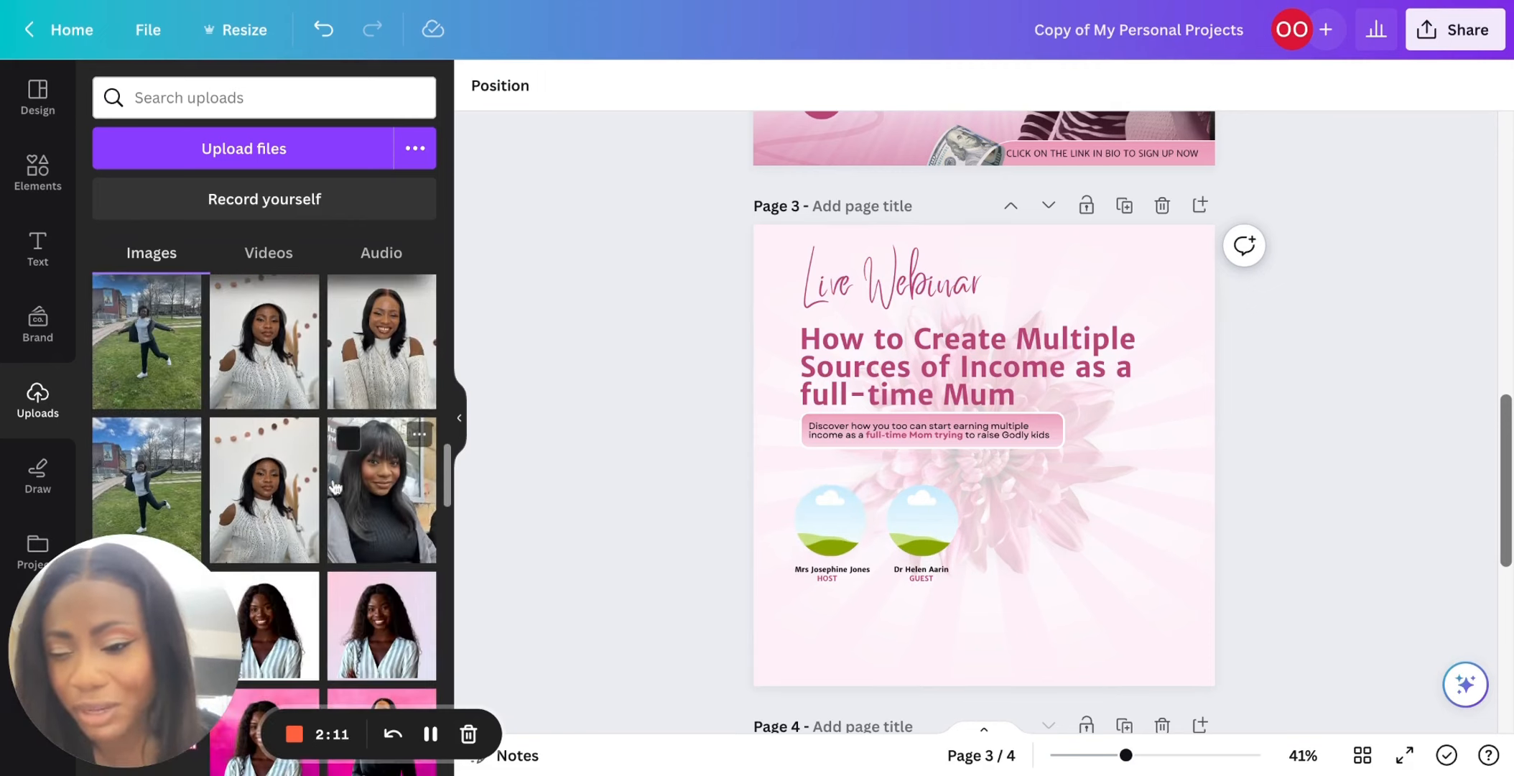
{"action": "scroll", "coordinate": [335, 486], "scroll_direction": "up", "scroll_amount": 2}
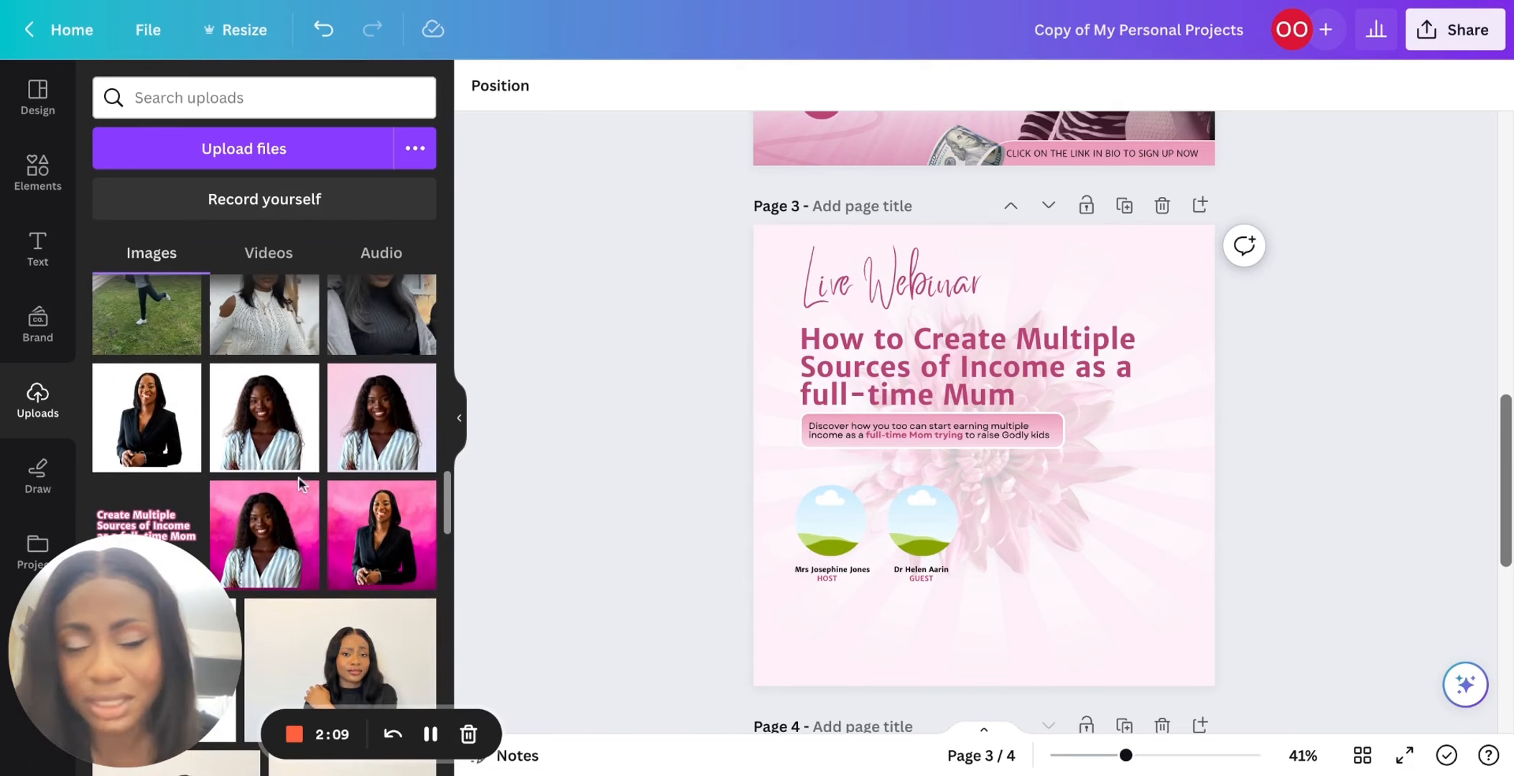
{"action": "left_click_drag", "start_coordinate": [155, 439], "coordinate": [922, 521]}
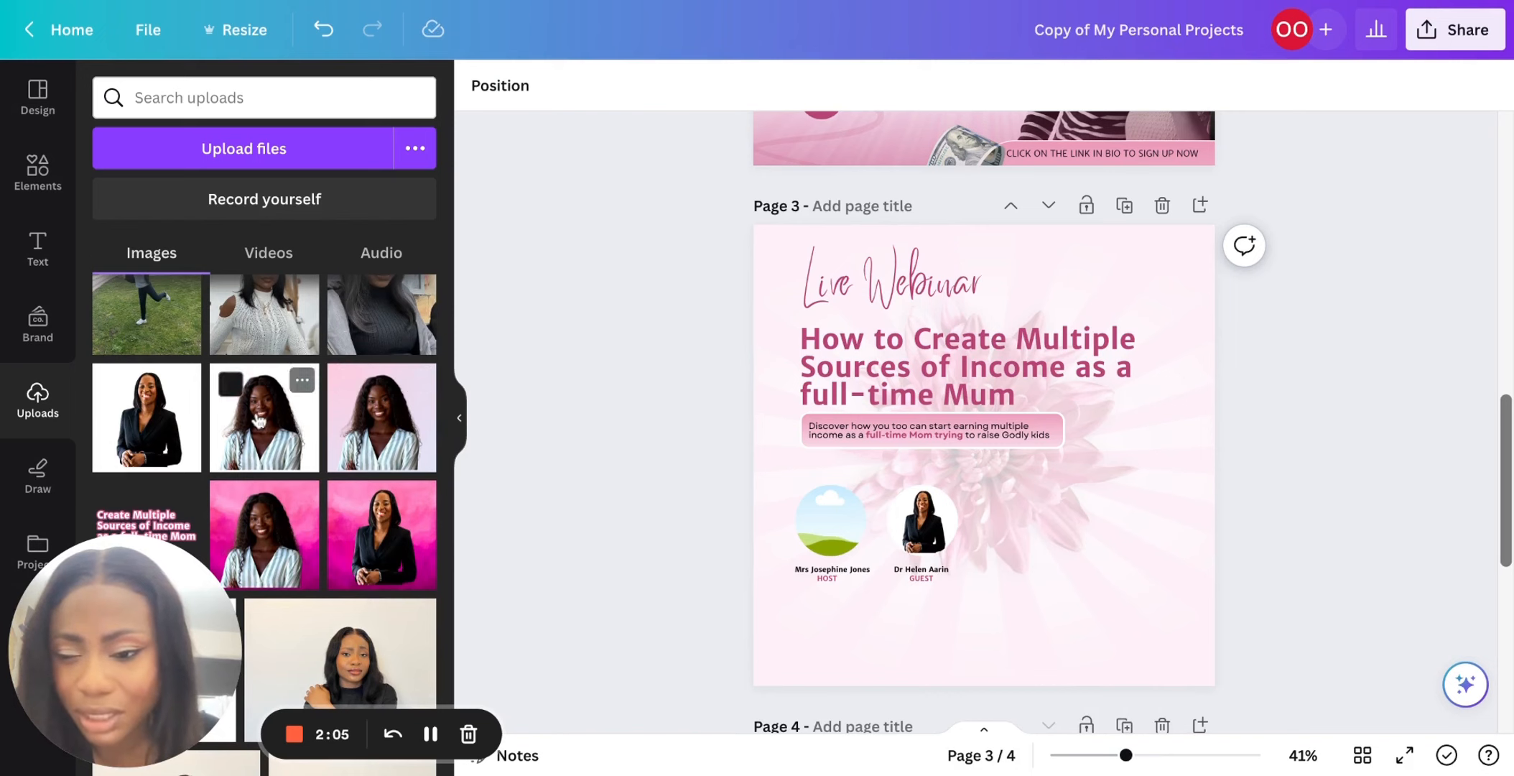
{"action": "left_click_drag", "start_coordinate": [260, 420], "coordinate": [830, 520]}
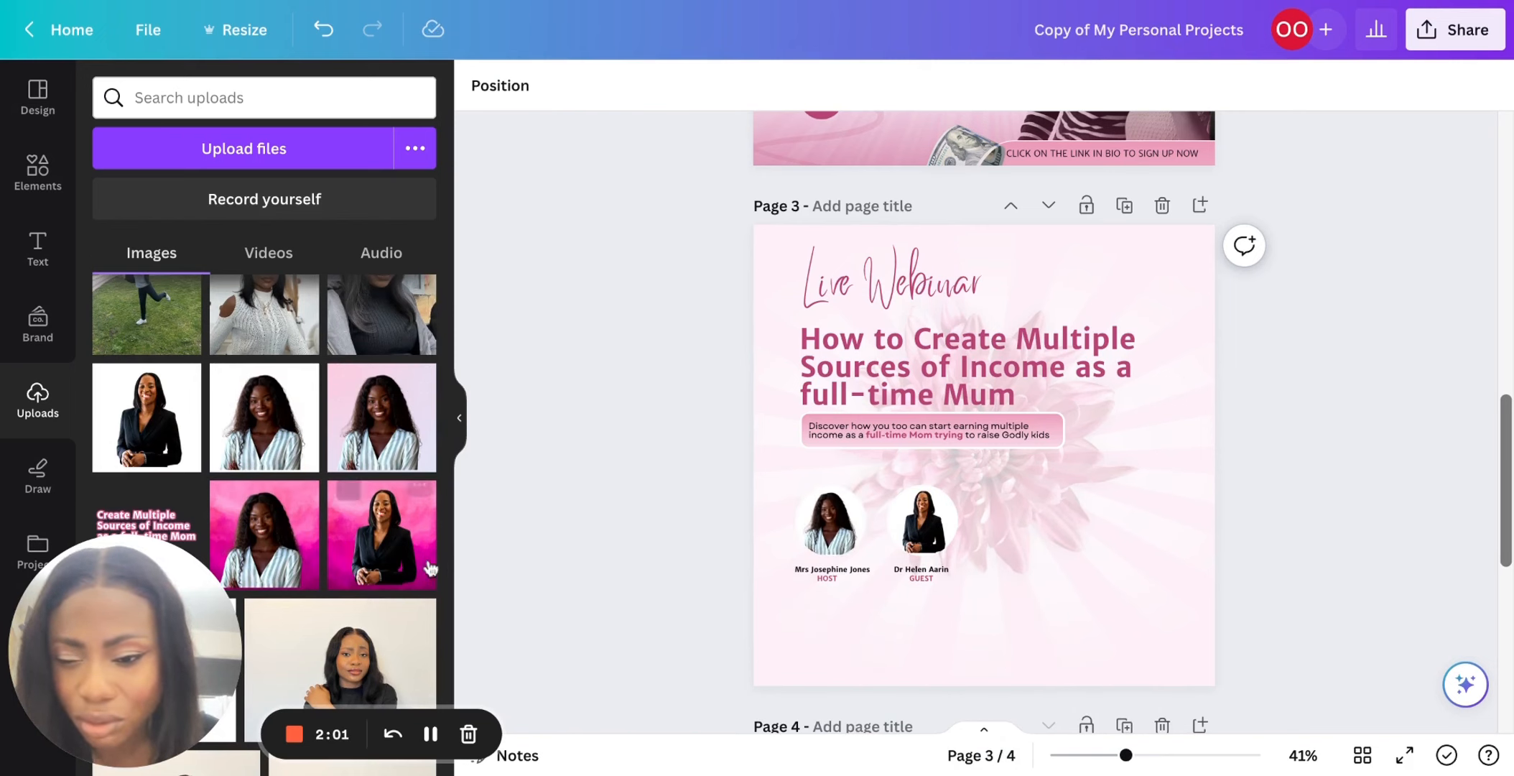
{"action": "left_click", "coordinate": [404, 568]}
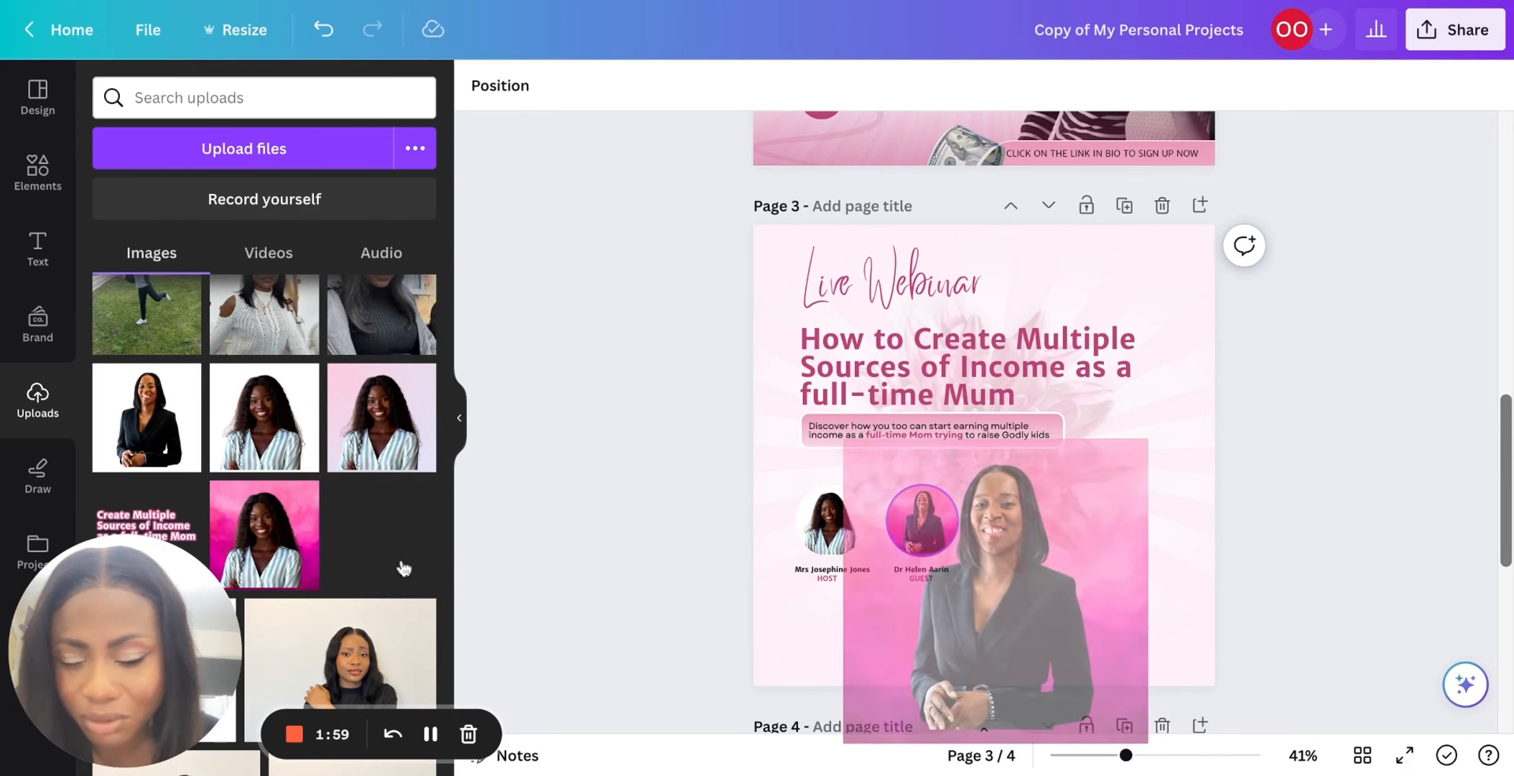
{"action": "left_click", "coordinate": [278, 524]}
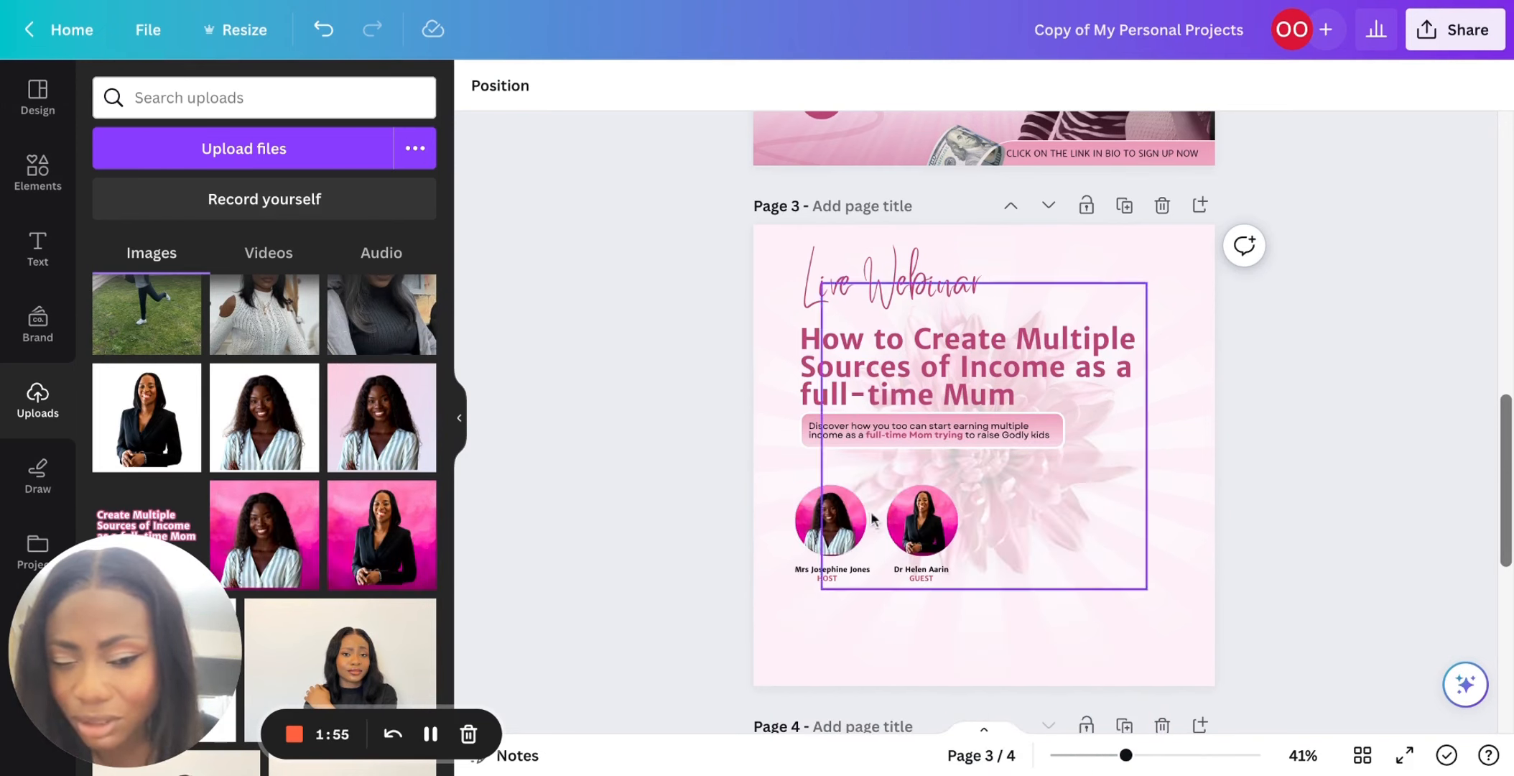
Enlarge the guest portrait inside its circular frame and reposition it so the face and shoulders fill the circle.
{"action": "left_click", "coordinate": [943, 508]}
{"action": "double_click", "coordinate": [947, 522]}
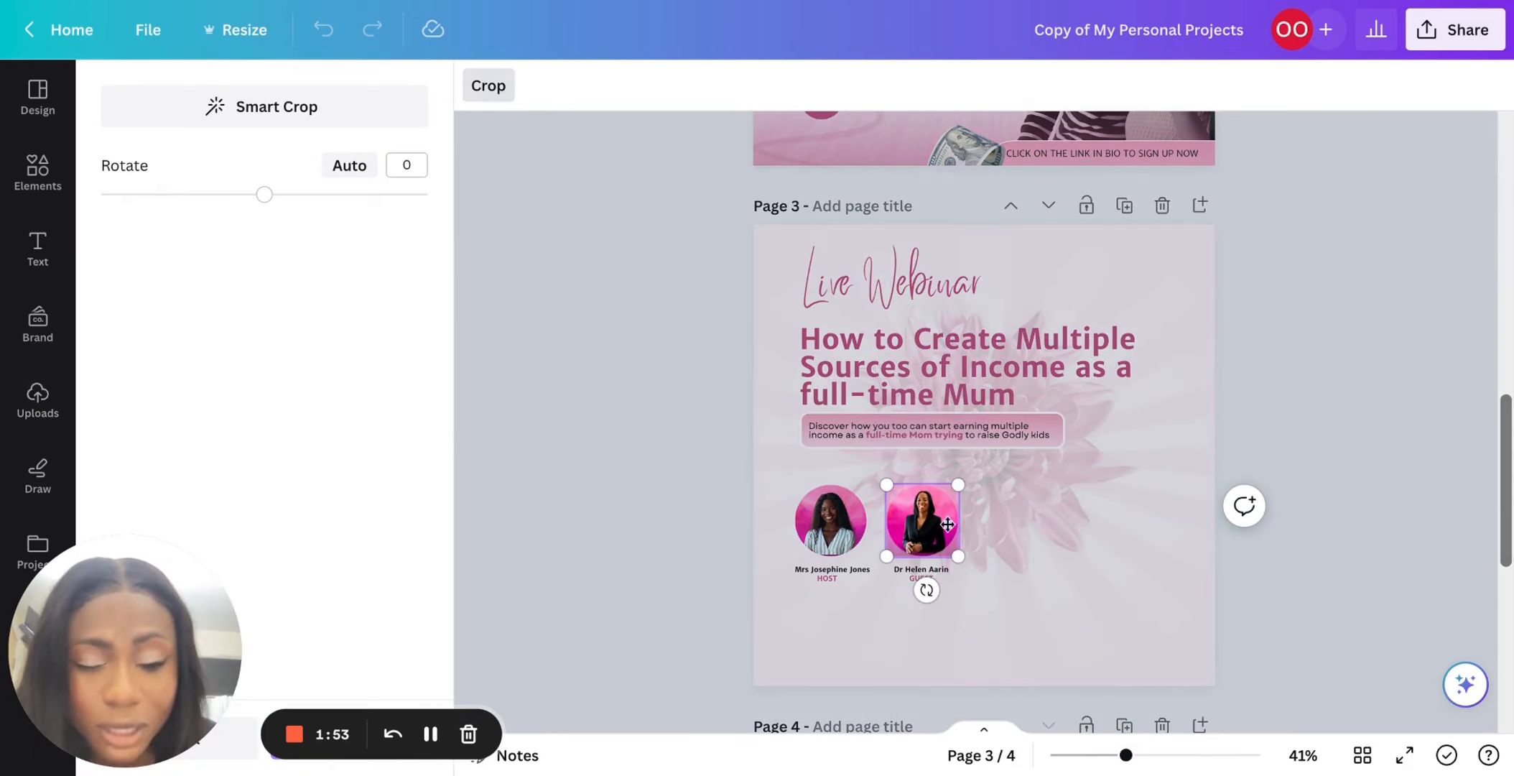
{"action": "left_click_drag", "start_coordinate": [970, 565], "coordinate": [984, 582]}
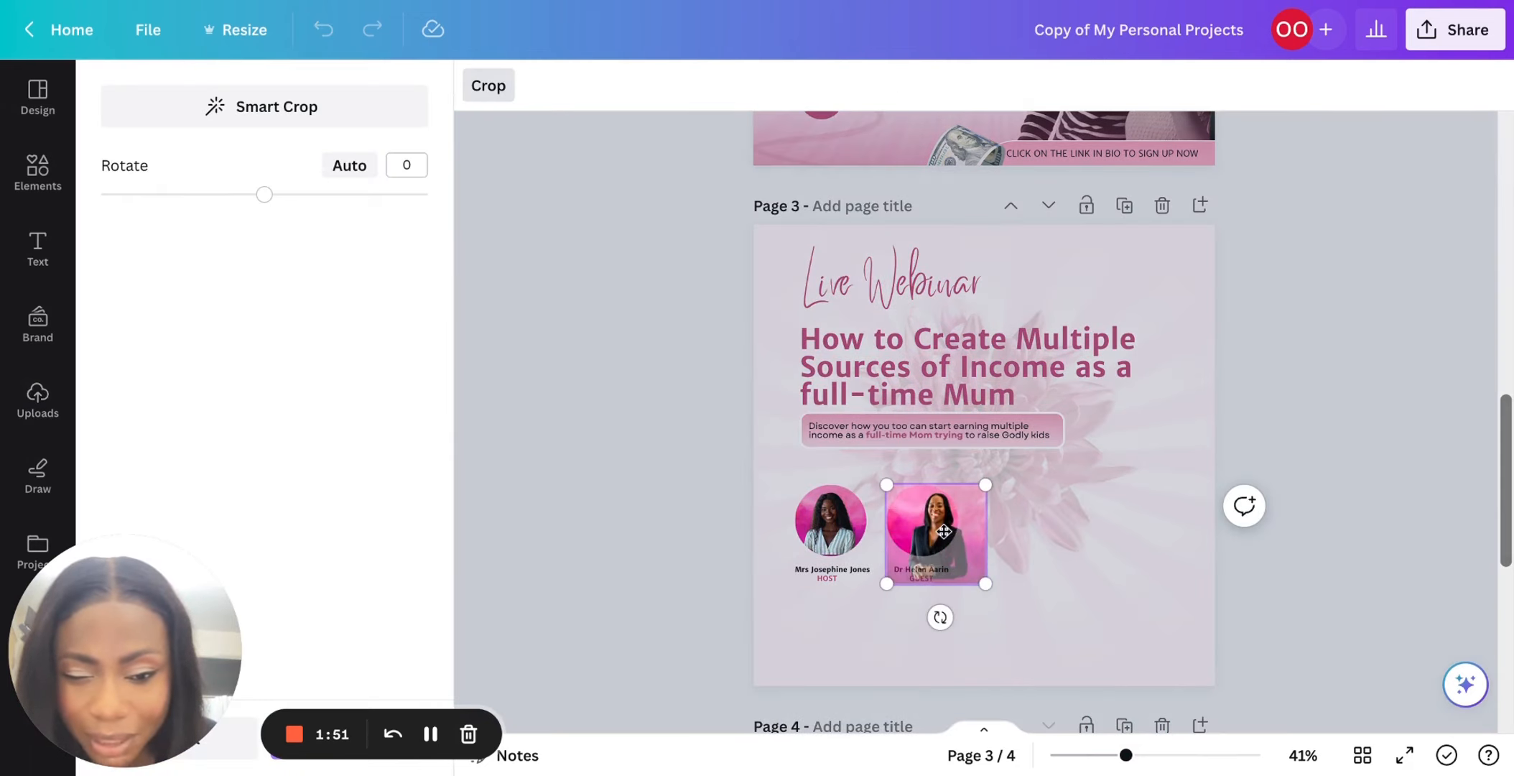
{"action": "left_click_drag", "start_coordinate": [943, 532], "coordinate": [871, 582]}
Rescale and recentre the host portrait inside its circular frame, using page 2's portraits as the reference for the crop.
{"action": "left_click", "coordinate": [835, 516]}
{"action": "left_click", "coordinate": [718, 457]}
{"action": "scroll", "coordinate": [943, 422], "scroll_direction": "up", "scroll_amount": 5}
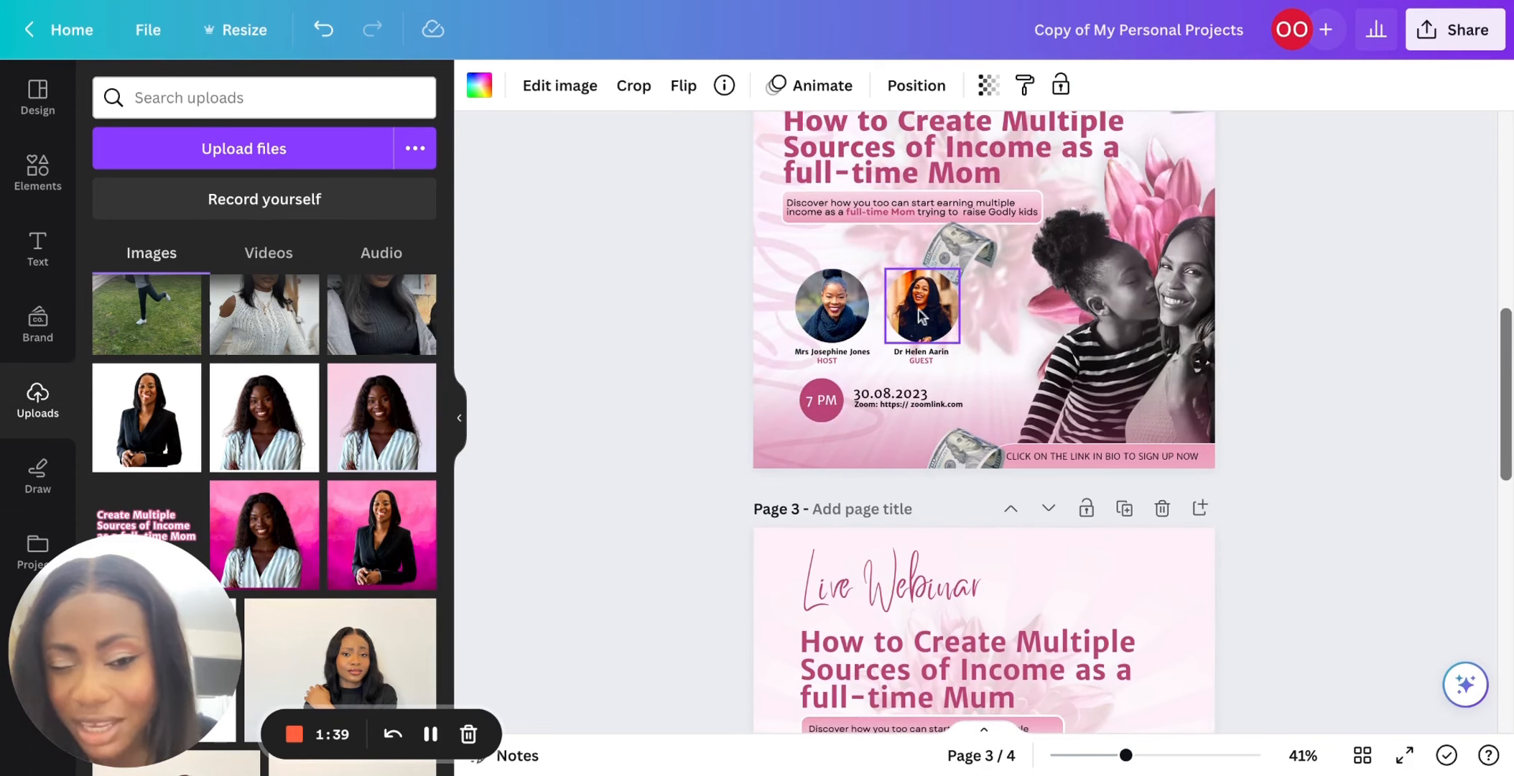
{"action": "scroll", "coordinate": [894, 440], "scroll_direction": "down", "scroll_amount": 4}
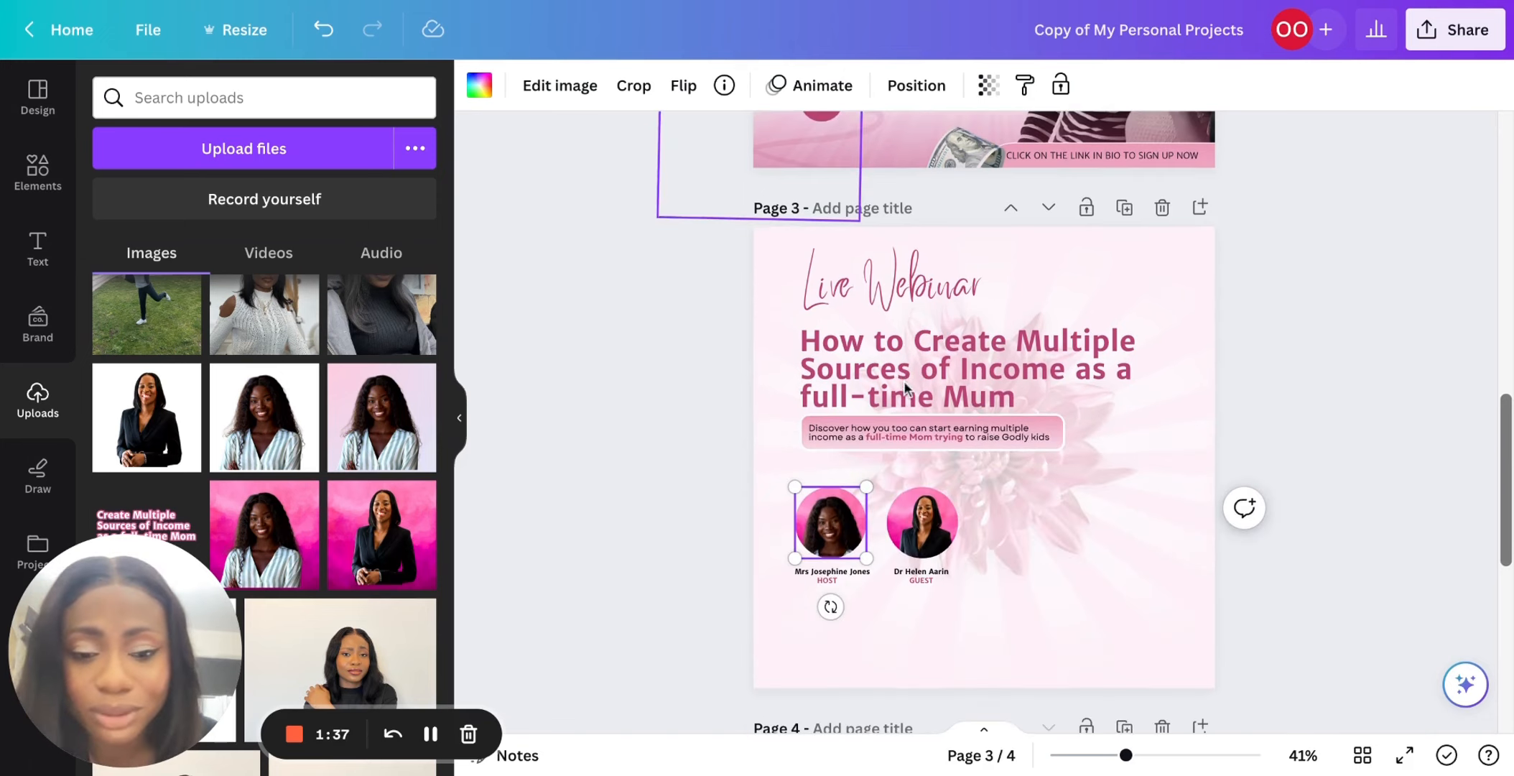
{"action": "double_click", "coordinate": [855, 531]}
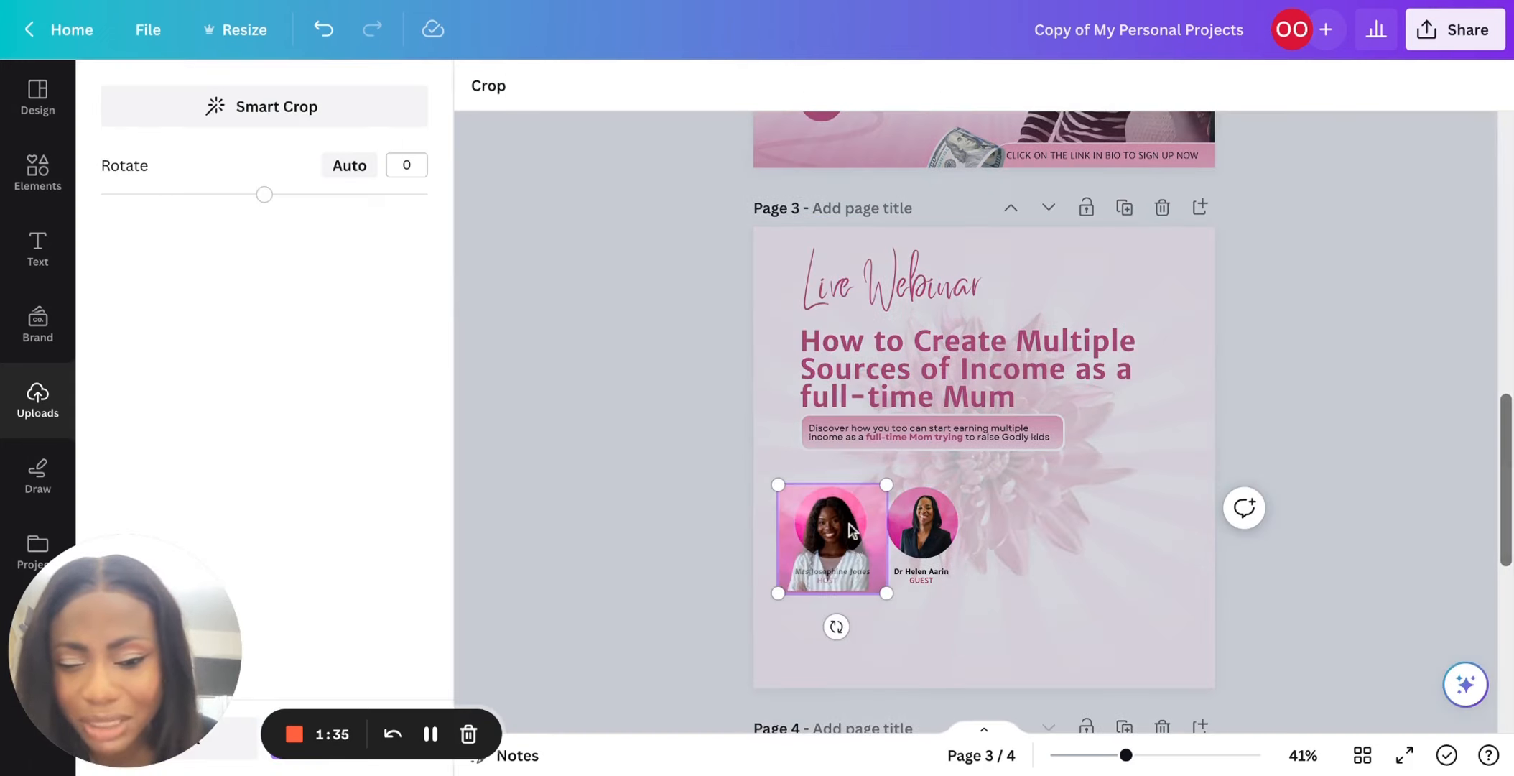
{"action": "left_click_drag", "start_coordinate": [886, 596], "coordinate": [870, 575]}
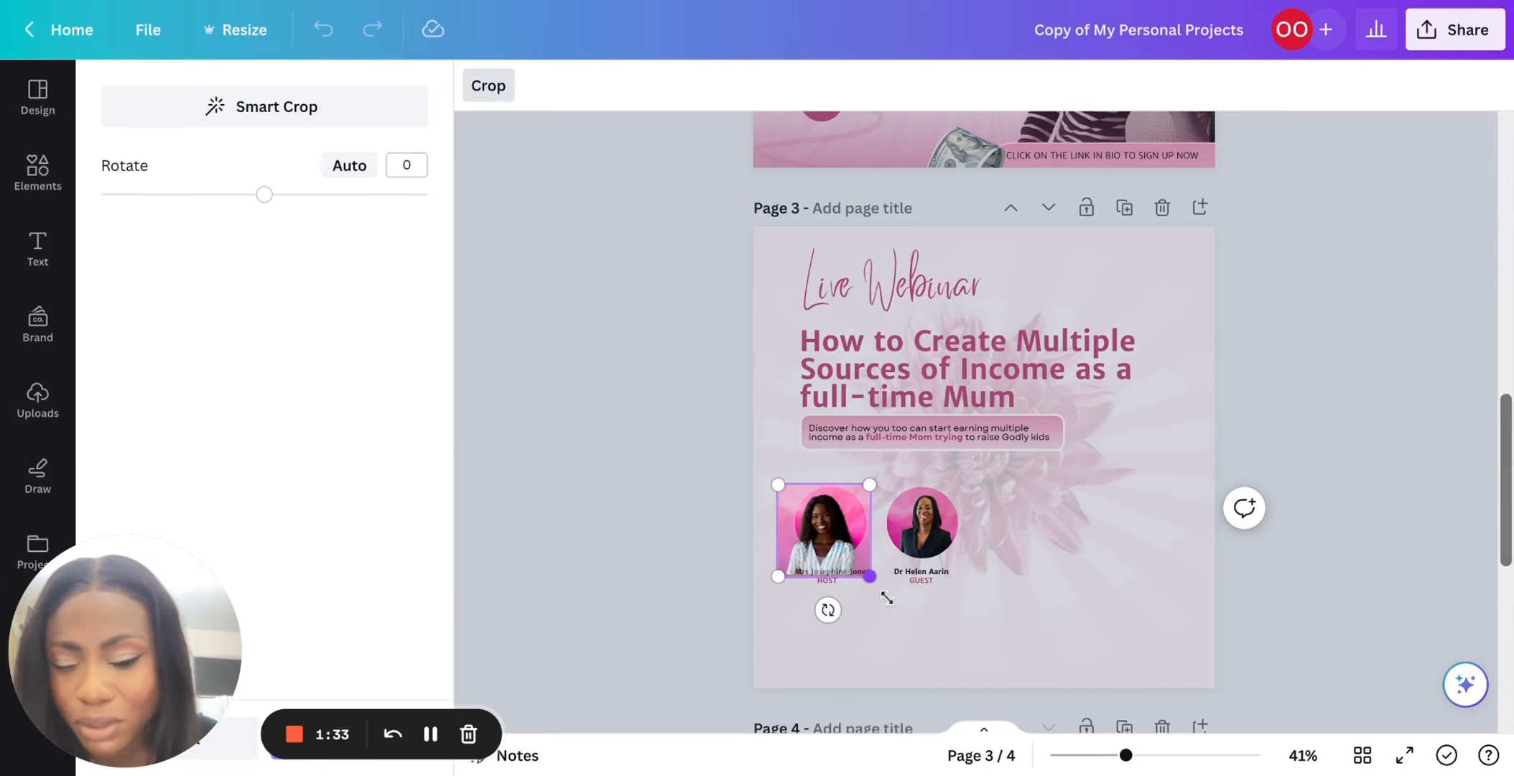
{"action": "left_click_drag", "start_coordinate": [833, 524], "coordinate": [843, 526]}
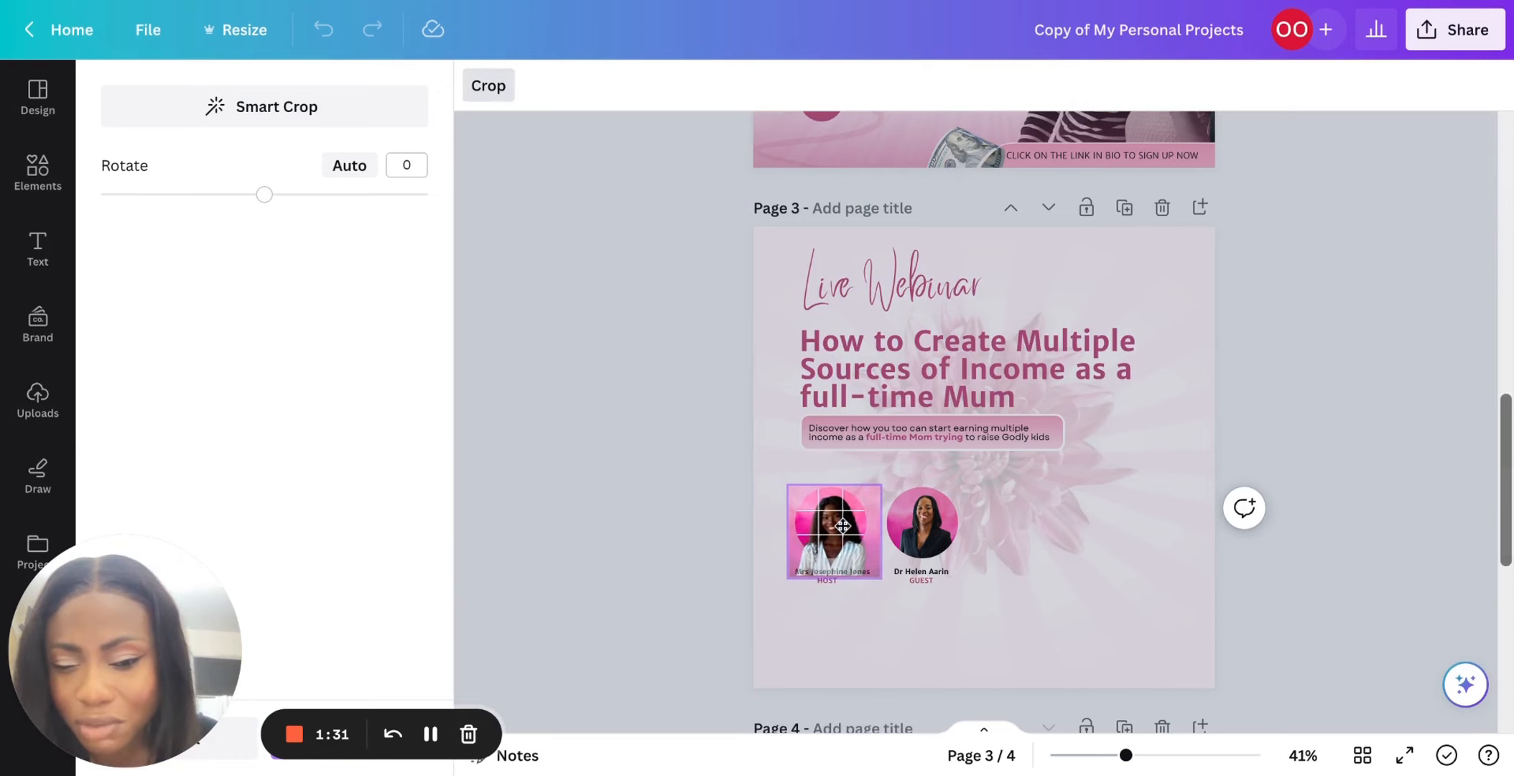
{"action": "left_click", "coordinate": [658, 477]}
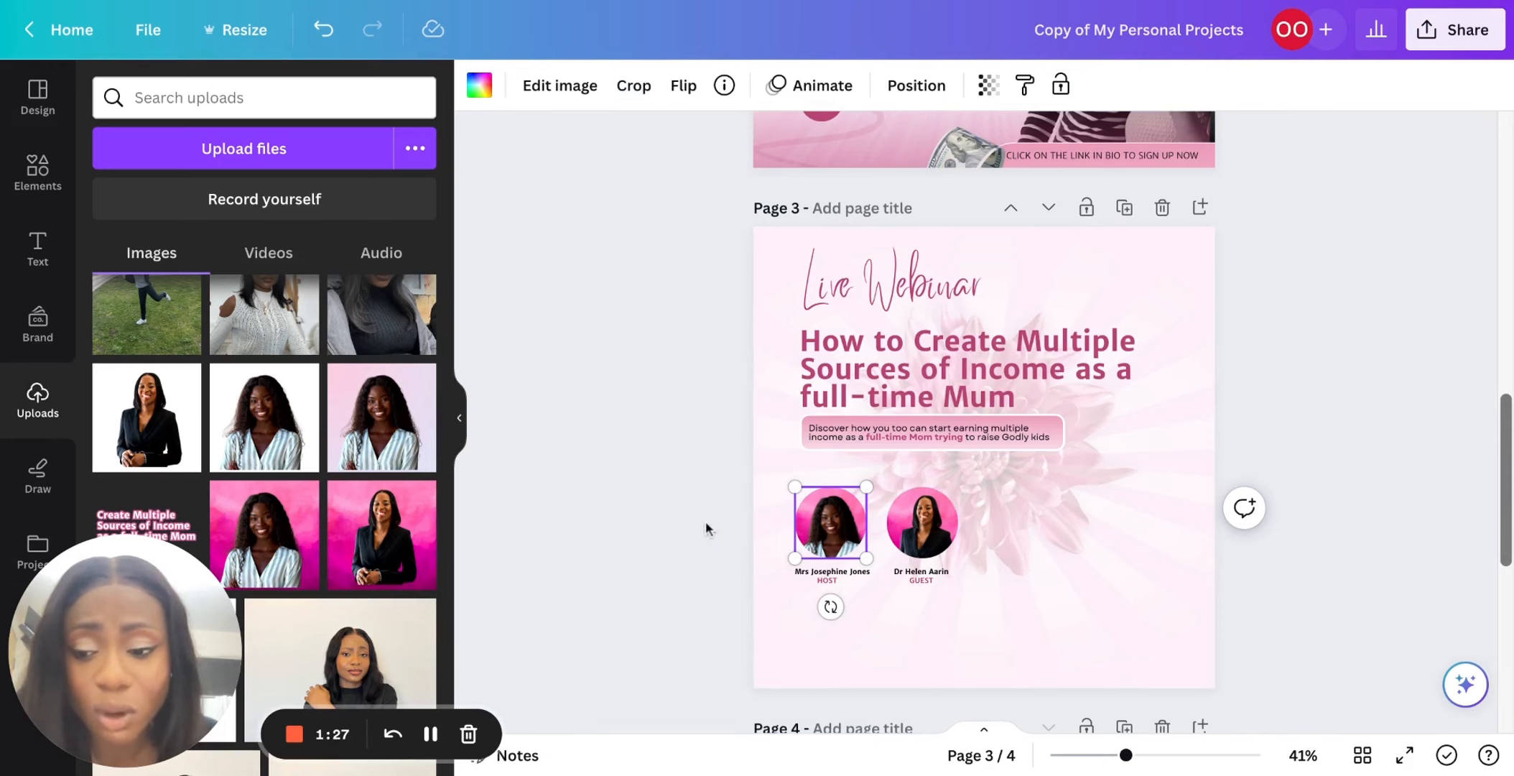
Compare page 2's lower gradient, date details and sign-up bar with the lower part of page 3.
{"action": "left_click", "coordinate": [1044, 594]}
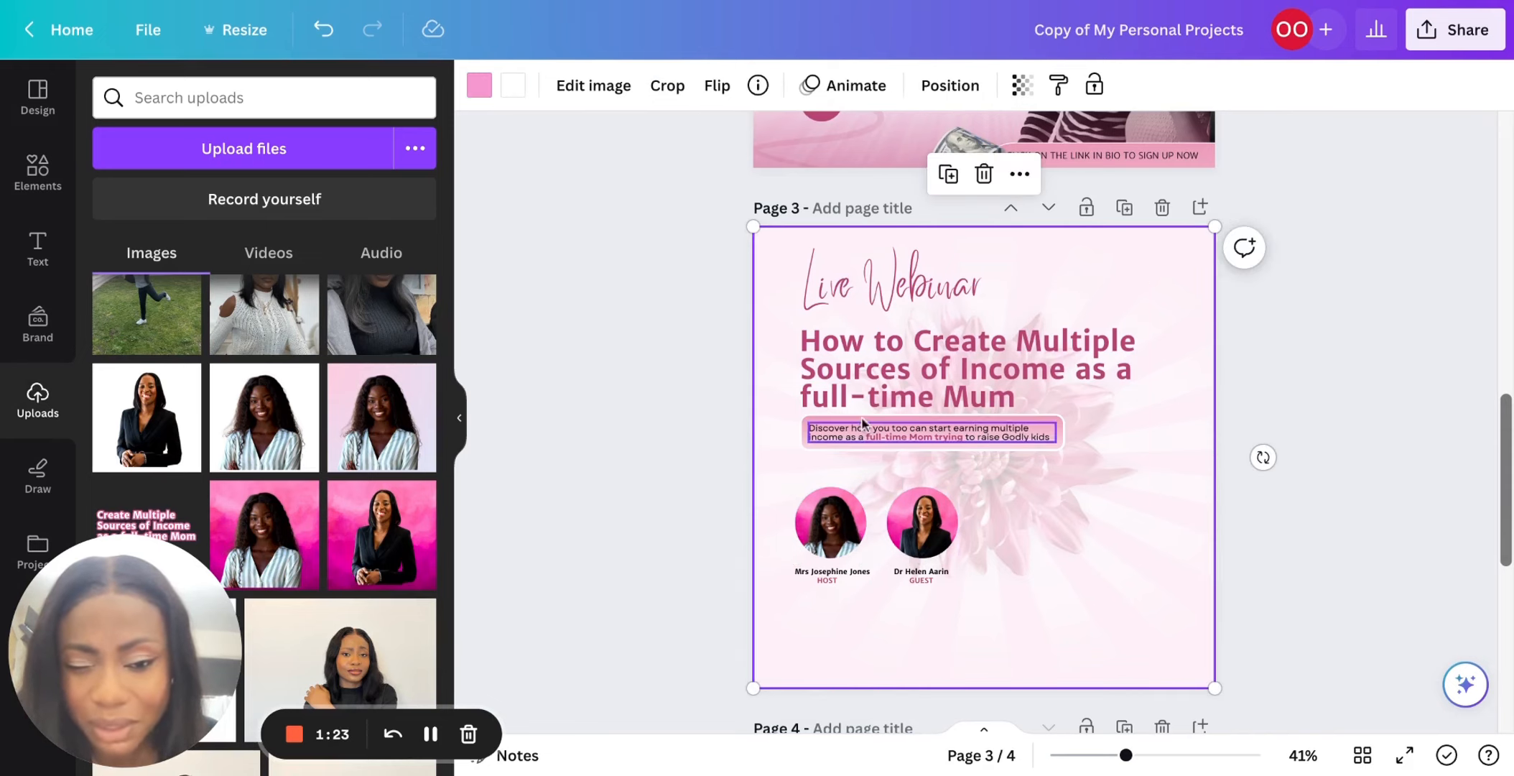
{"action": "scroll", "coordinate": [1064, 486], "scroll_direction": "up", "scroll_amount": 5}
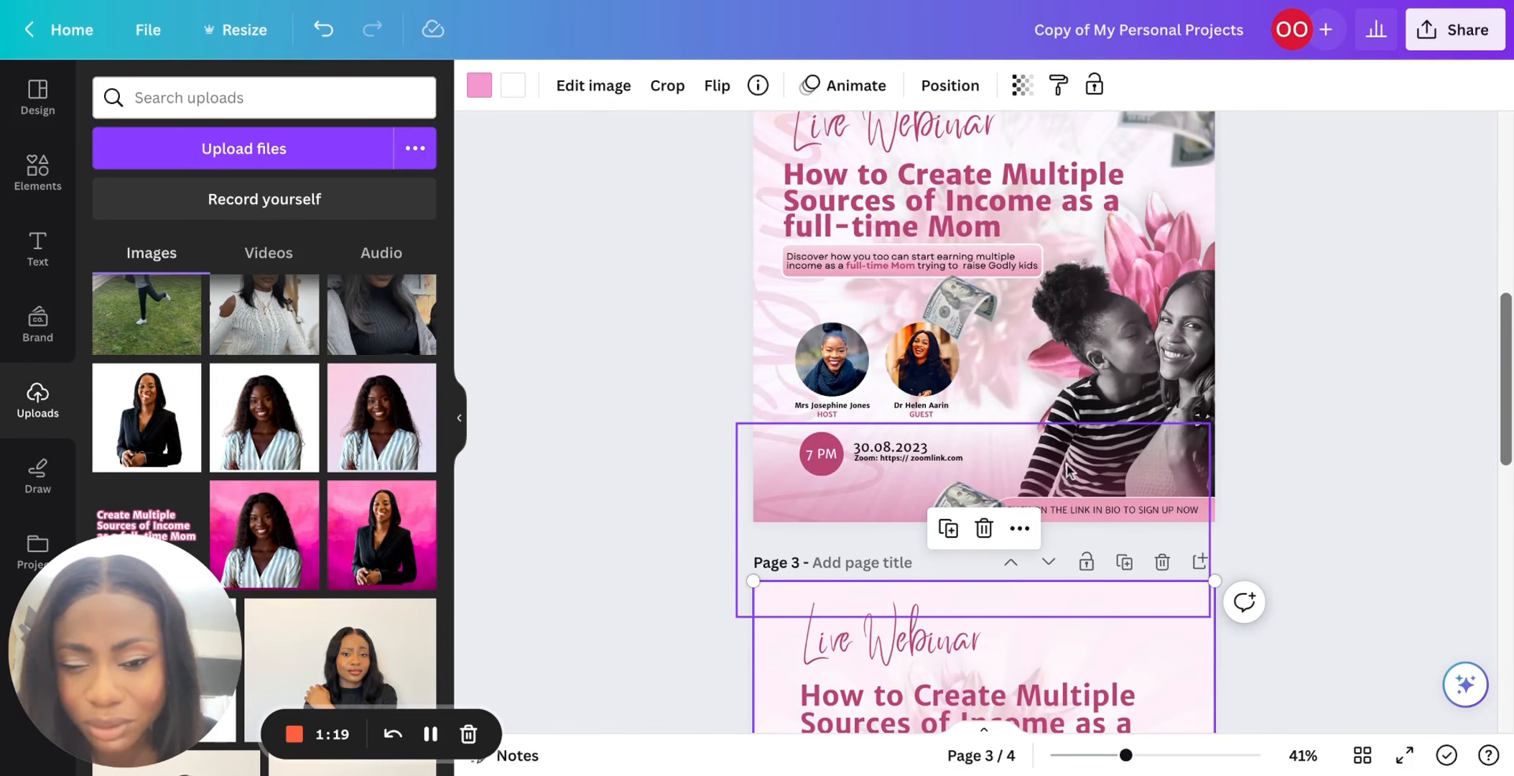
{"action": "scroll", "coordinate": [1066, 470], "scroll_direction": "down", "scroll_amount": 5}
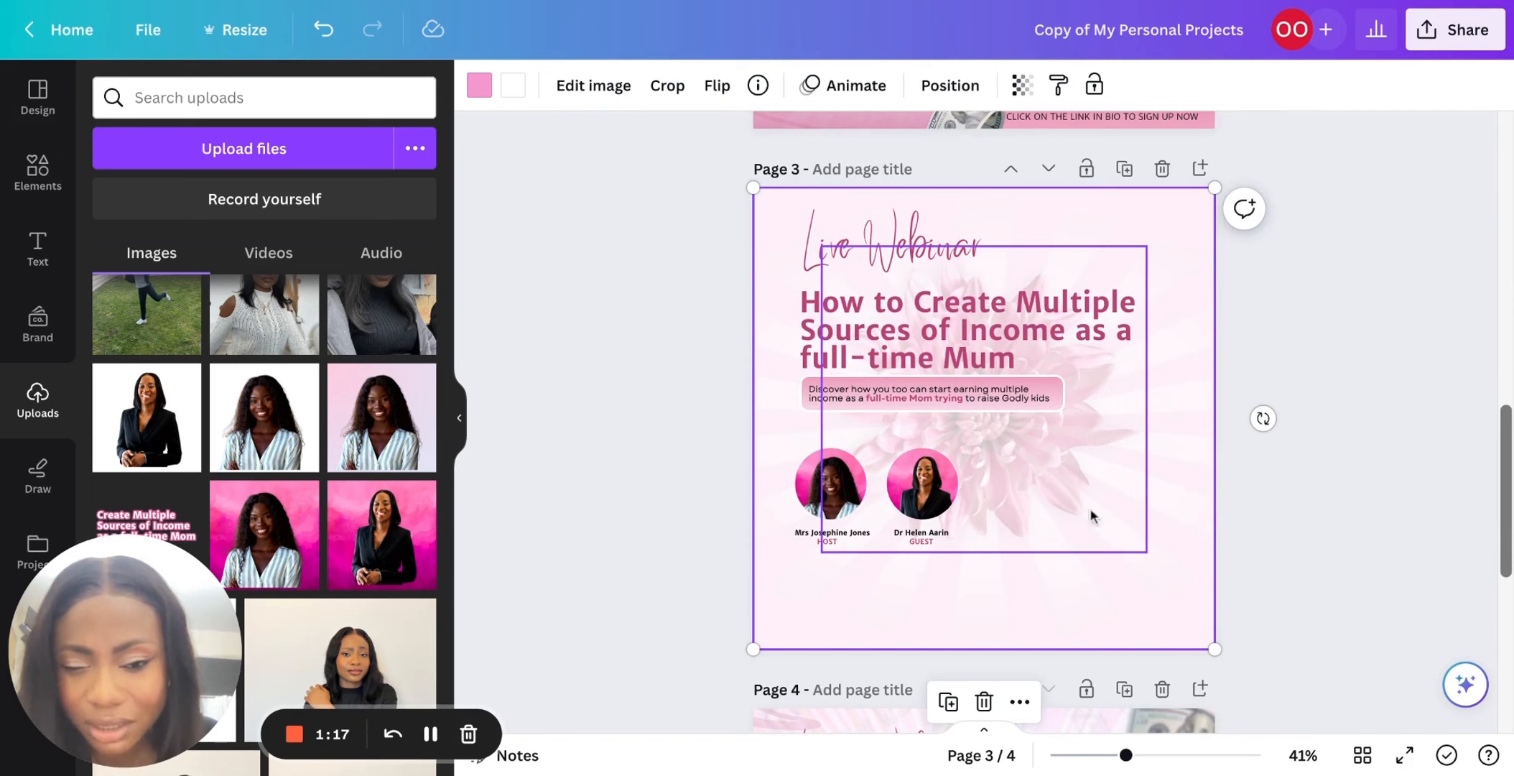
{"action": "scroll", "coordinate": [1161, 520], "scroll_direction": "up", "scroll_amount": 5}
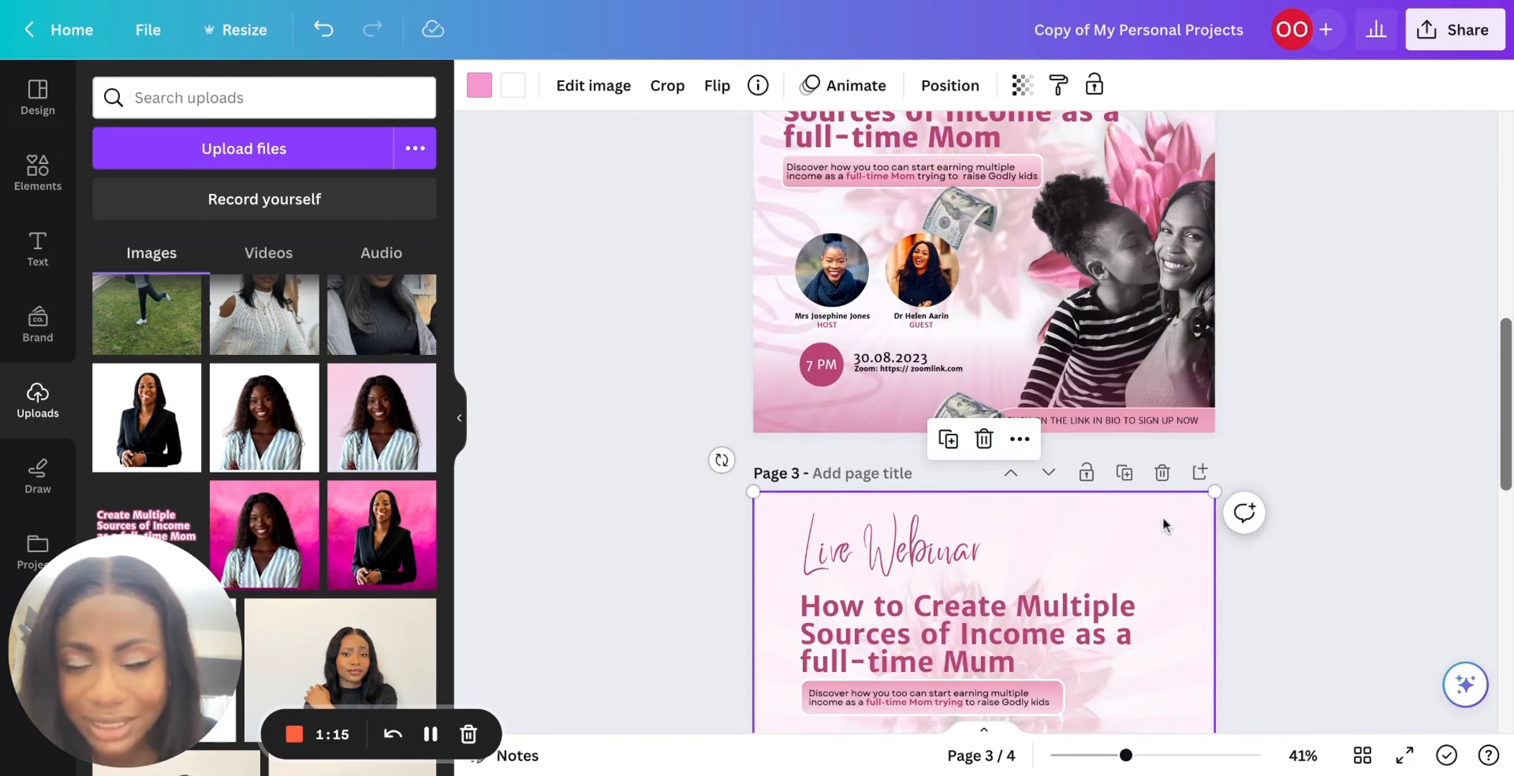
{"action": "scroll", "coordinate": [1260, 706], "scroll_direction": "down", "scroll_amount": 3}
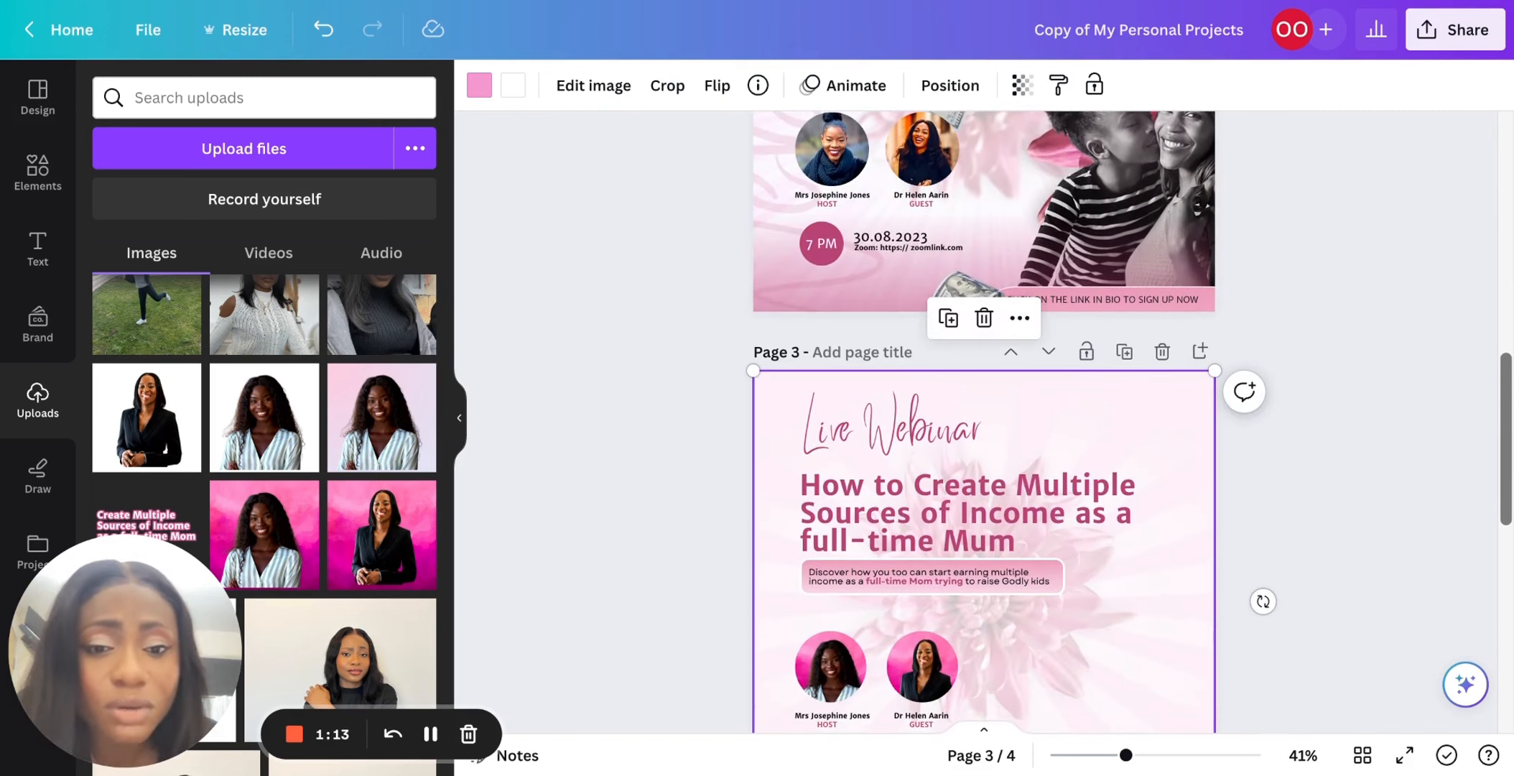
{"action": "scroll", "coordinate": [984, 420], "scroll_direction": "down", "scroll_amount": 6}
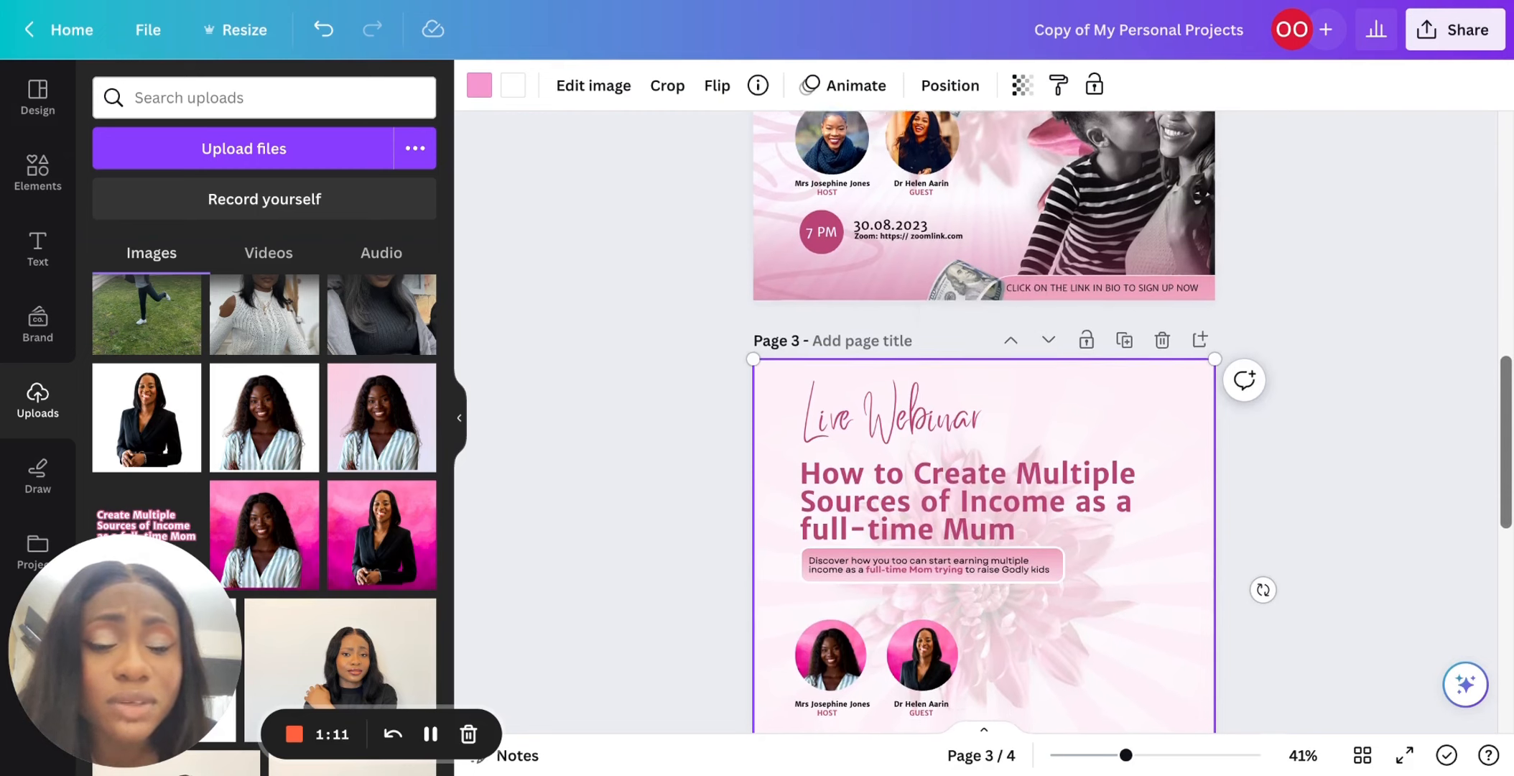
{"action": "left_click_drag", "start_coordinate": [983, 474], "coordinate": [940, 456]}
{"action": "scroll", "coordinate": [940, 456], "scroll_direction": "up", "scroll_amount": 3}
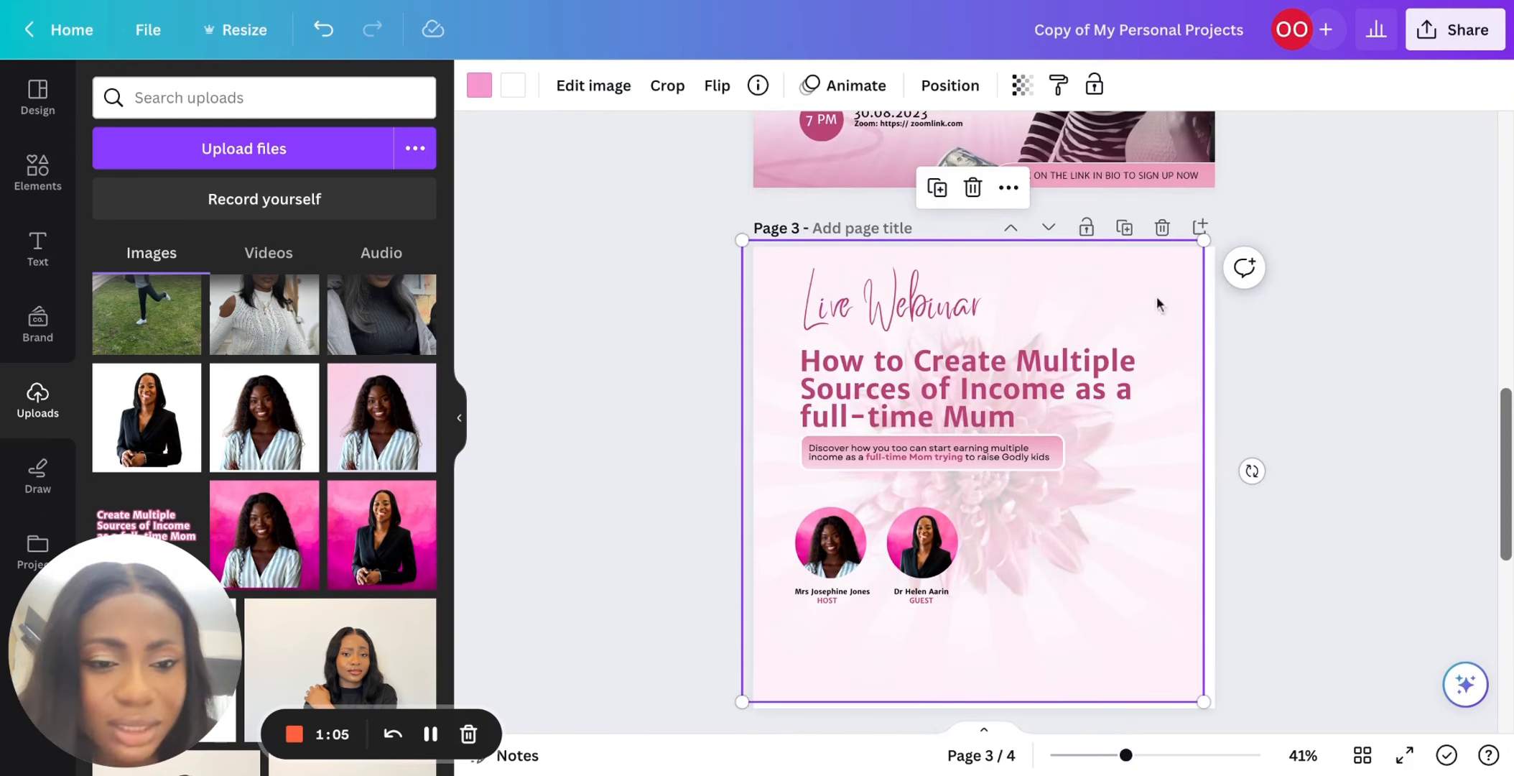
{"action": "key", "text": "super+z"}
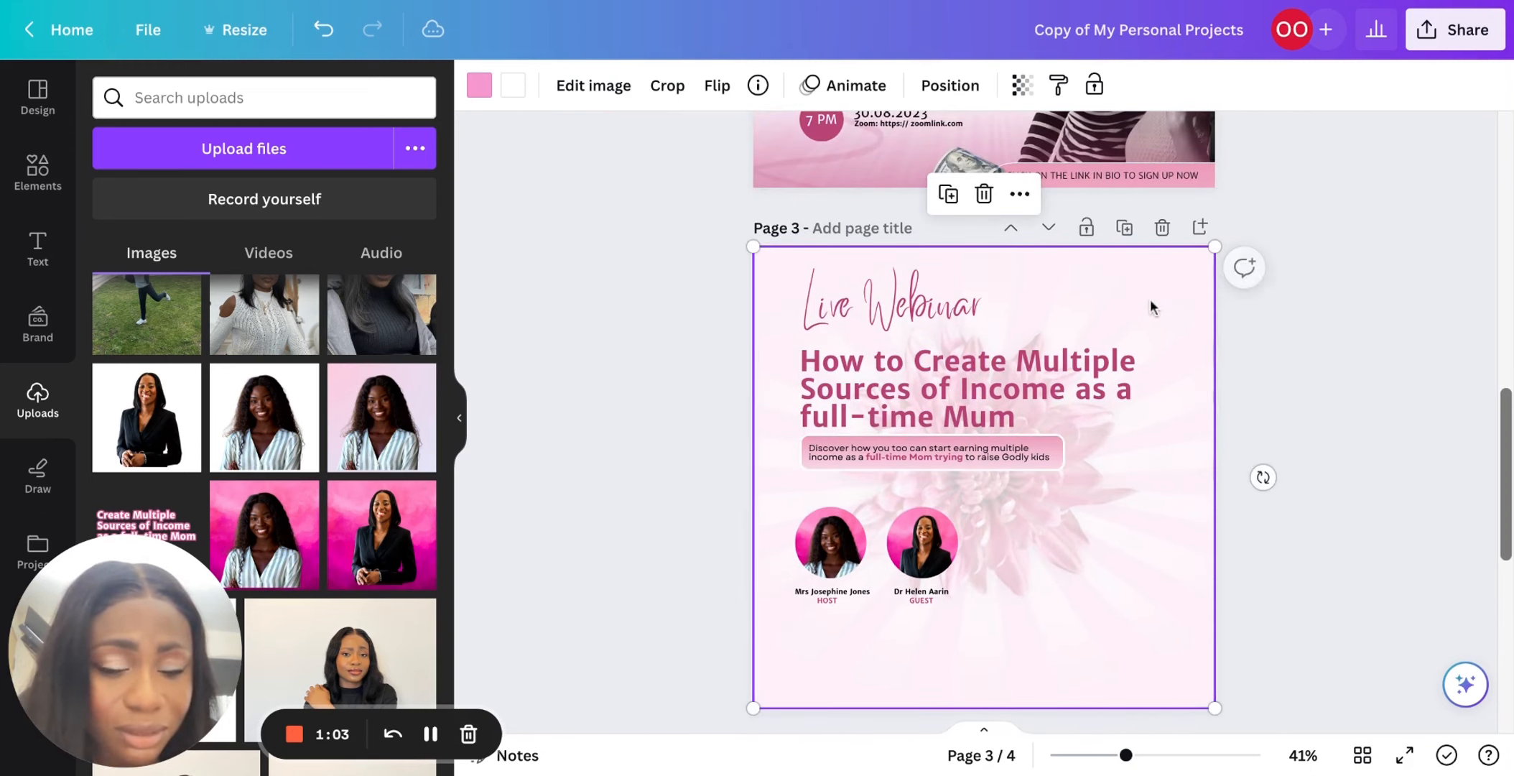
Lock the full-page pink sunburst background on page 3 in place.
{"action": "right_click", "coordinate": [1149, 306]}
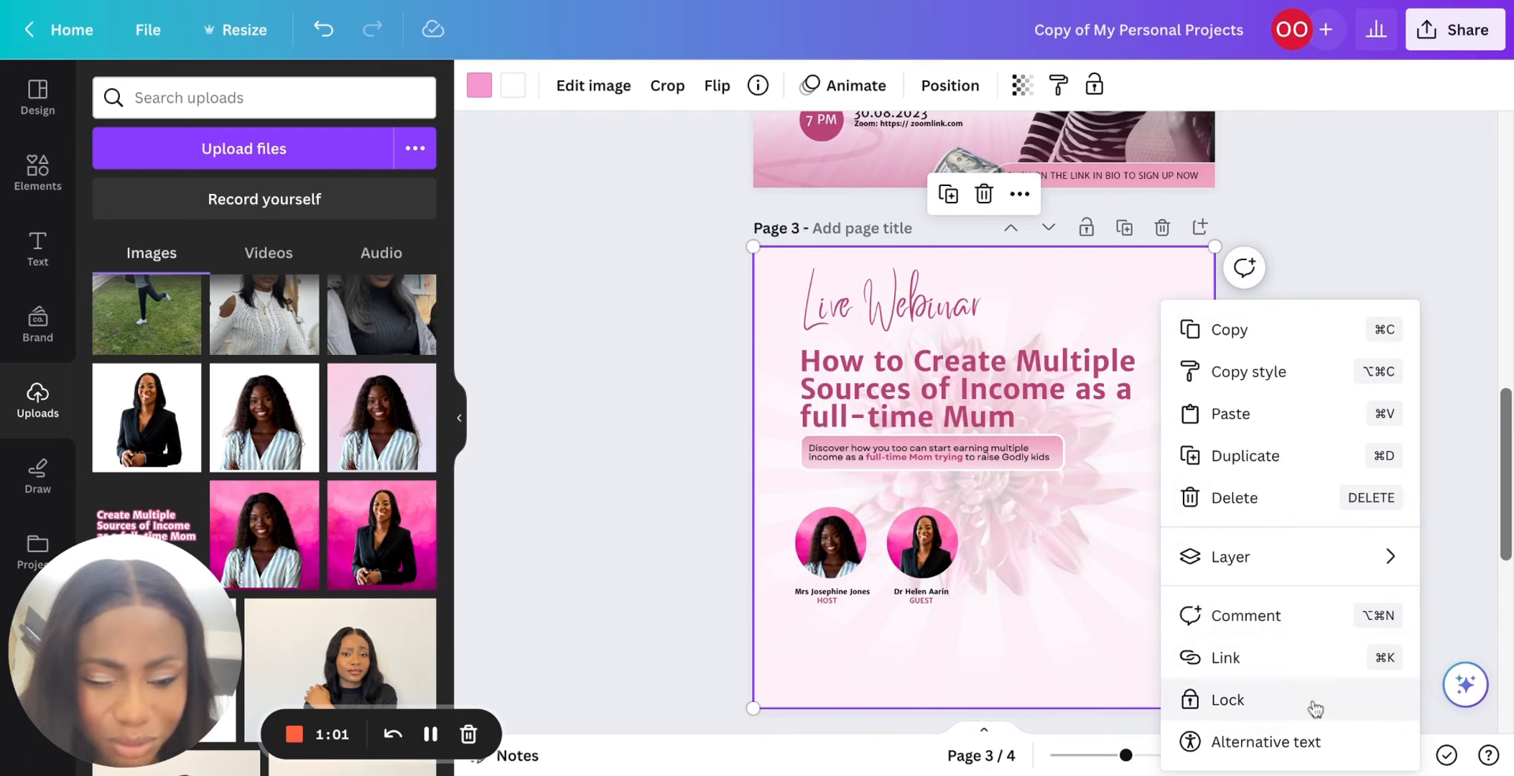
{"action": "left_click", "coordinate": [1316, 155]}
{"action": "scroll", "coordinate": [1060, 255], "scroll_direction": "down", "scroll_amount": 2}
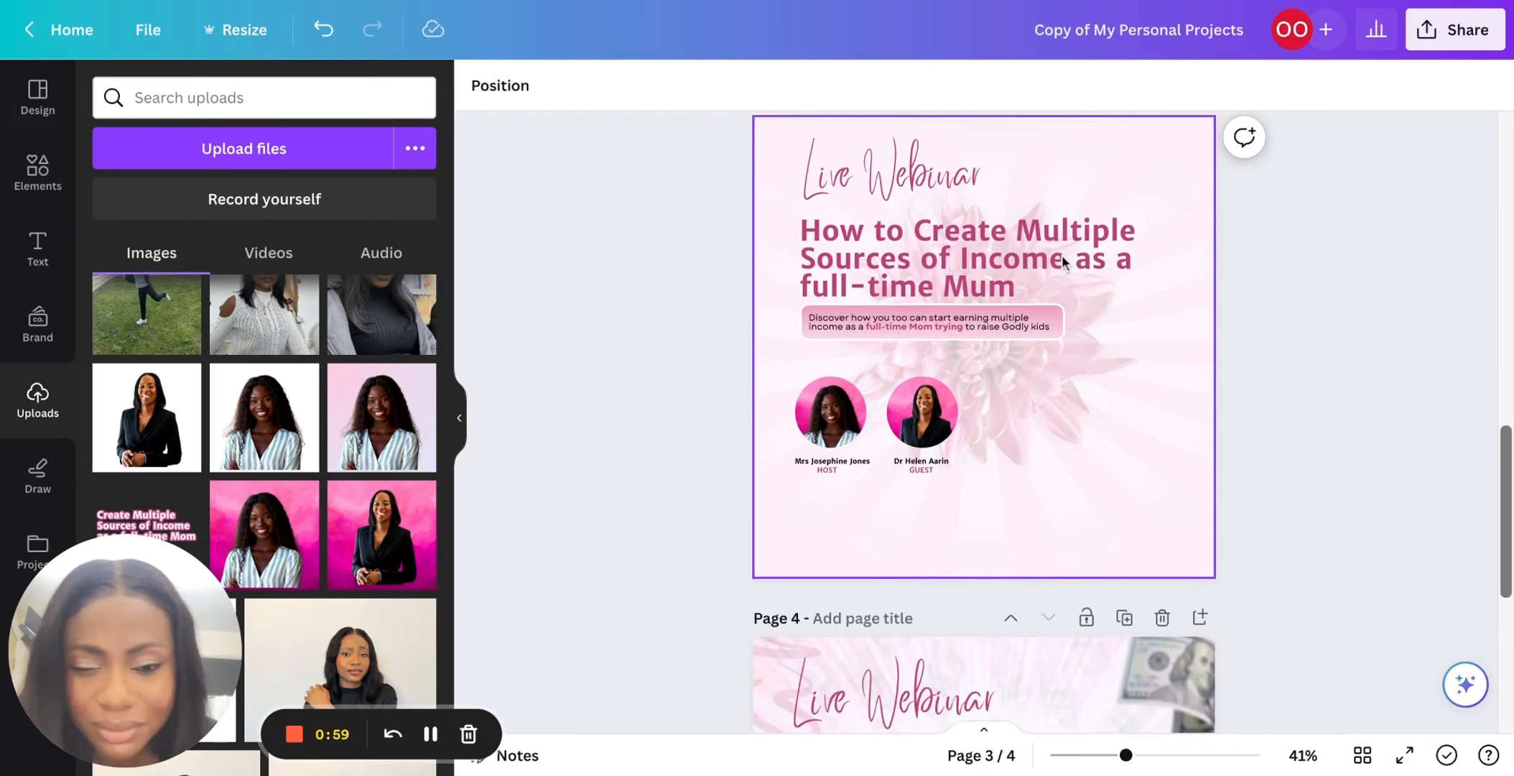
{"action": "right_click", "coordinate": [812, 510]}
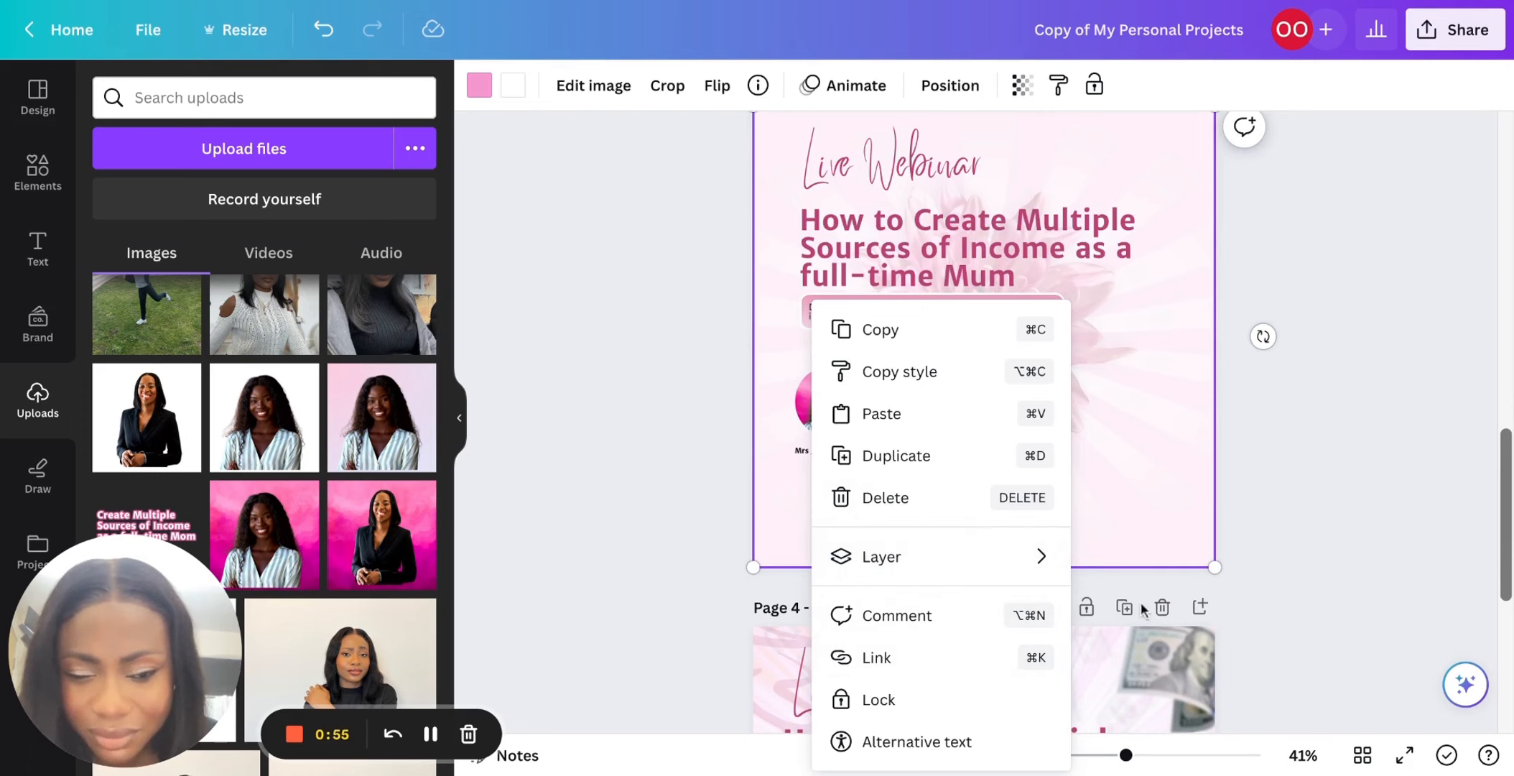
{"action": "left_click", "coordinate": [1179, 472]}
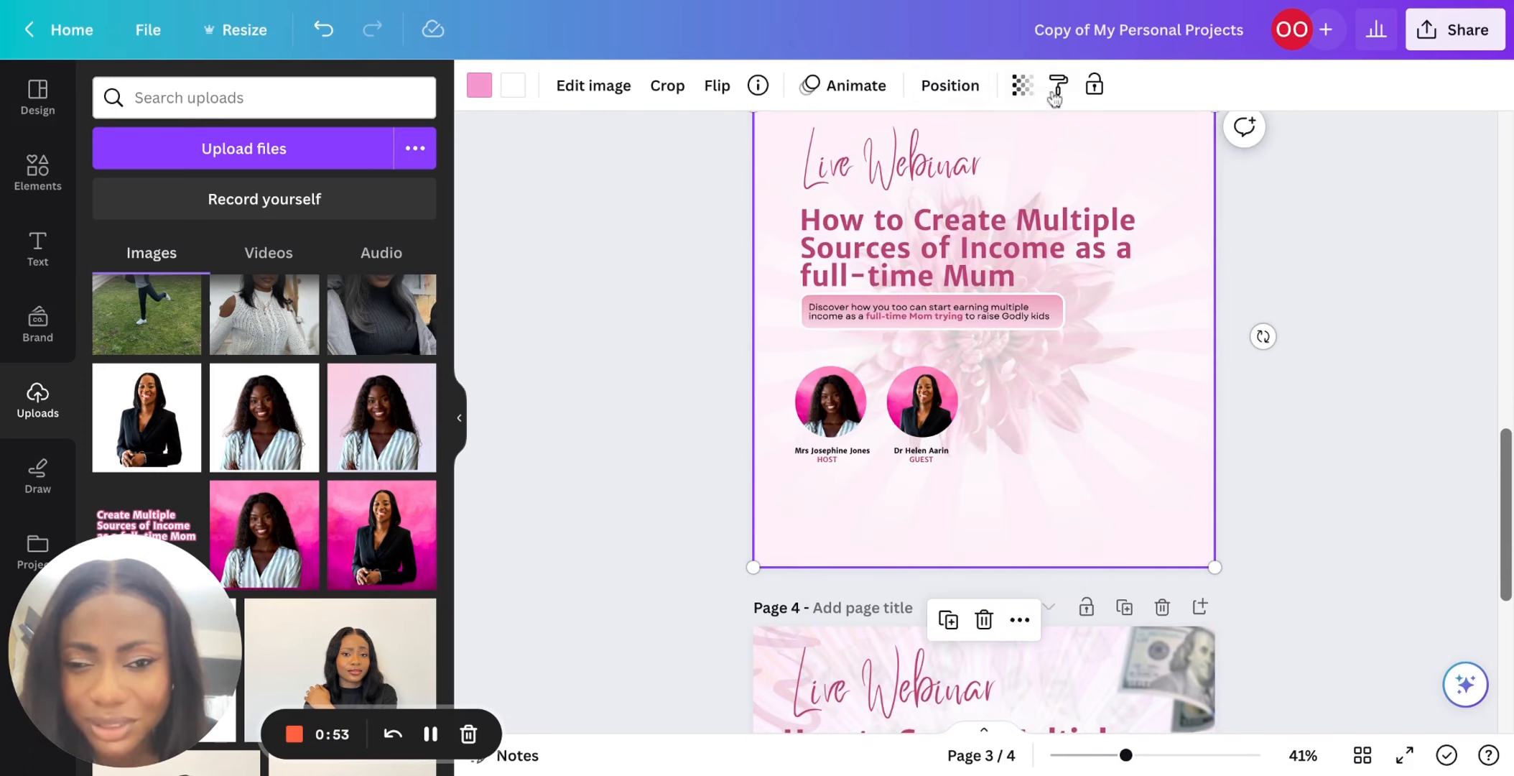
{"action": "left_click", "coordinate": [1093, 85]}
{"action": "left_click", "coordinate": [1399, 311]}
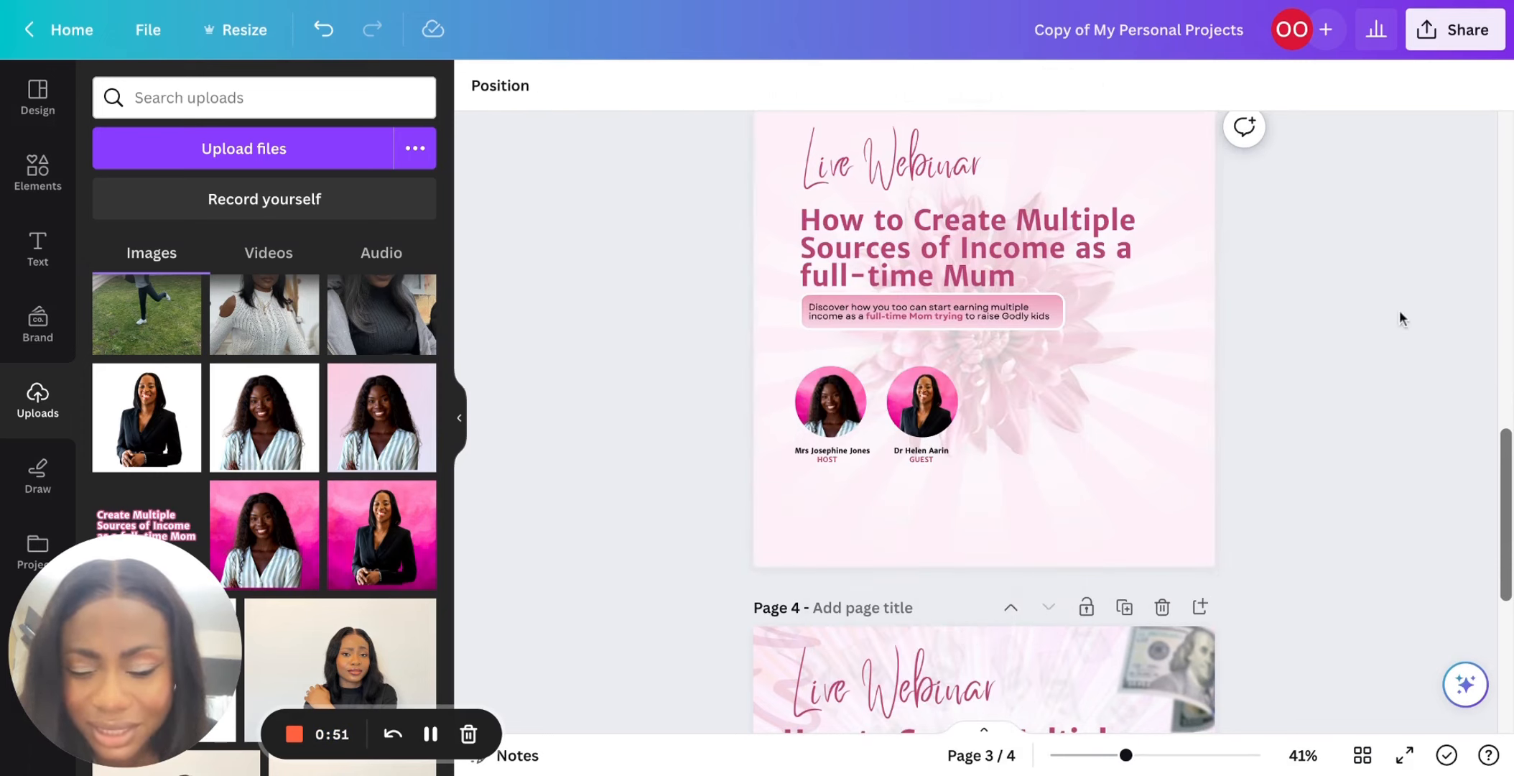
{"action": "scroll", "coordinate": [1400, 312], "scroll_direction": "up", "scroll_amount": 2}
{"action": "scroll", "coordinate": [1399, 311], "scroll_direction": "down", "scroll_amount": 1}
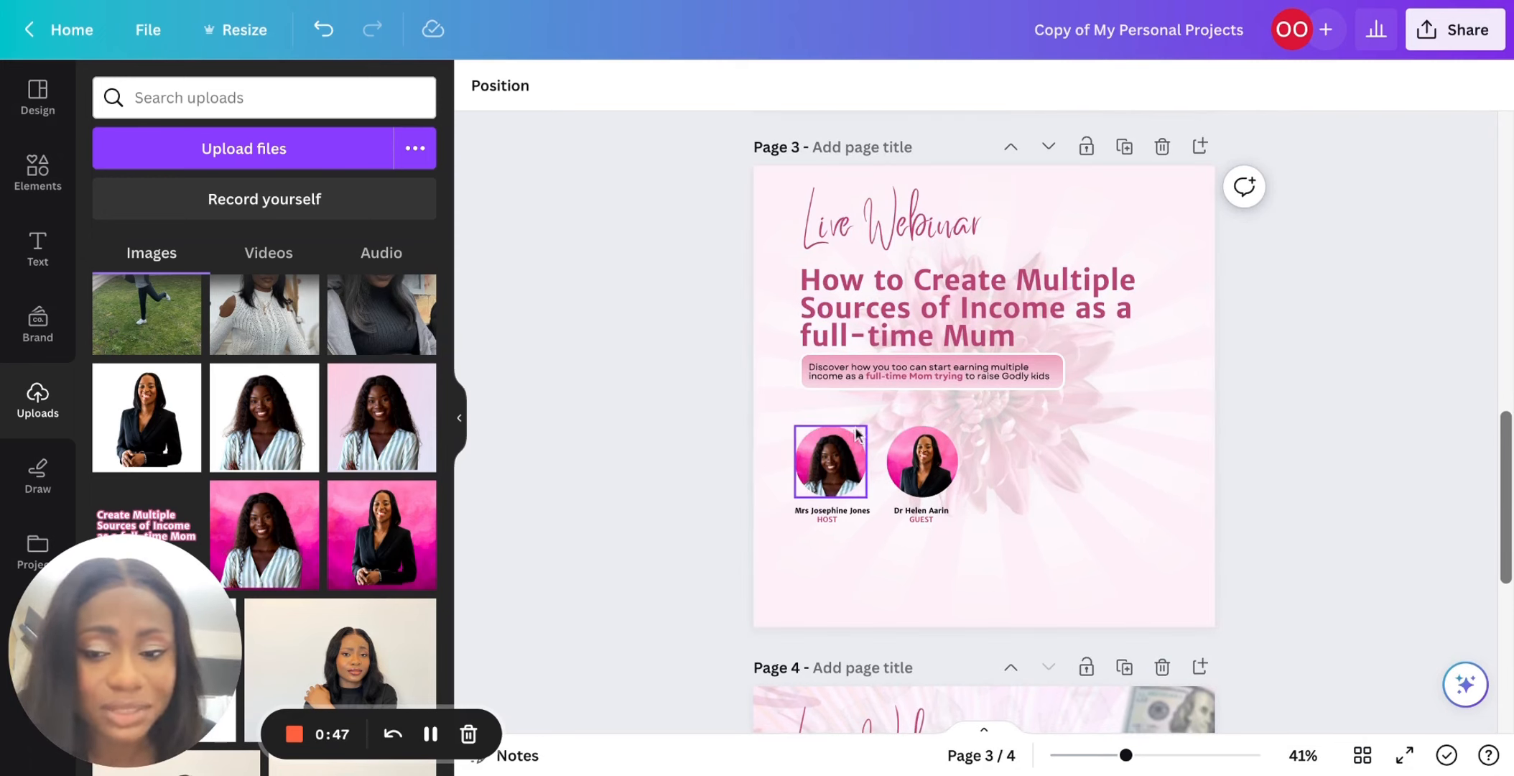
Add a small dark-pink circle beneath the host's label on page 3, containing the light text "7PM".
{"action": "left_click", "coordinate": [48, 190]}
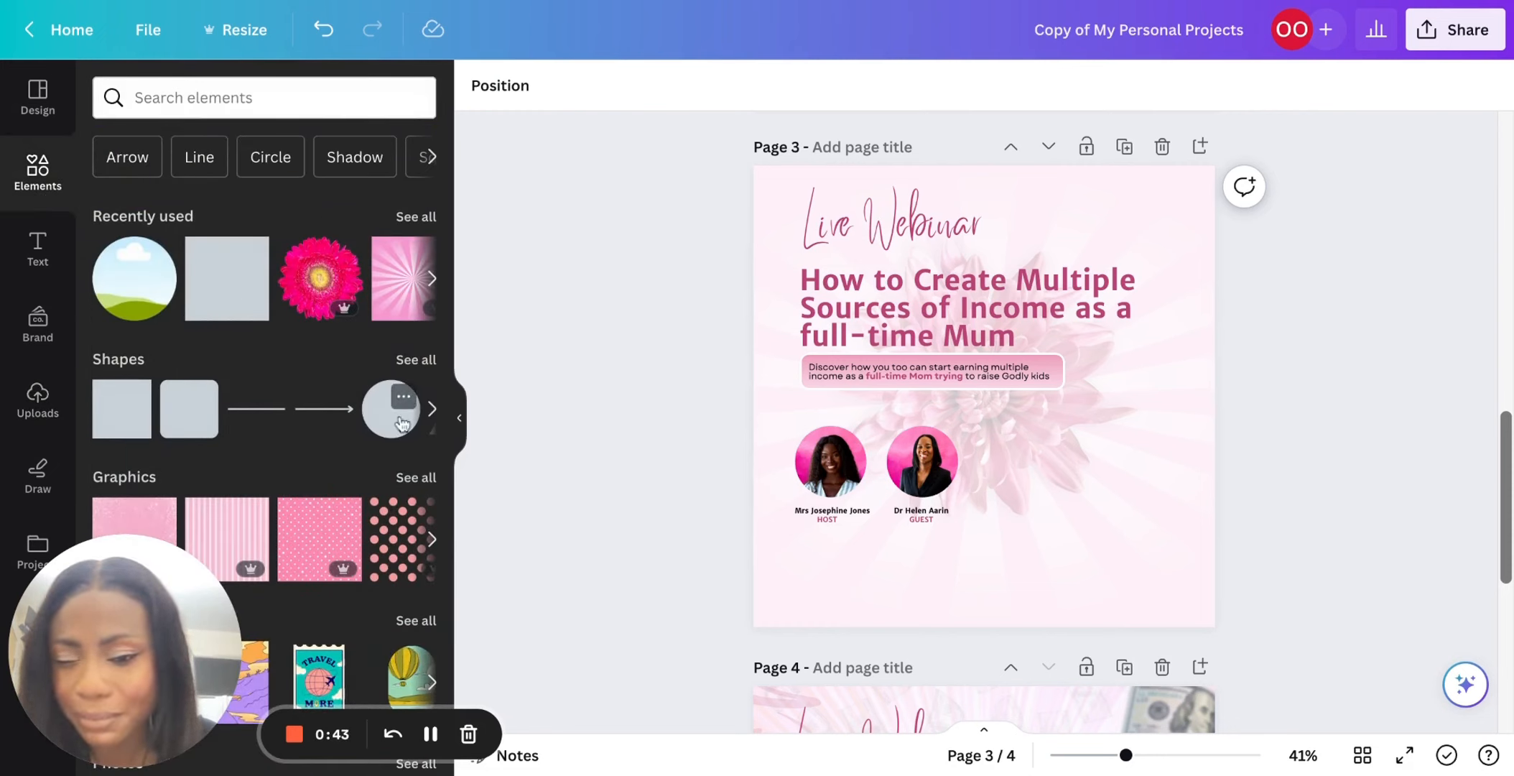
{"action": "left_click", "coordinate": [401, 422]}
{"action": "left_click_drag", "start_coordinate": [1059, 470], "coordinate": [839, 547]}
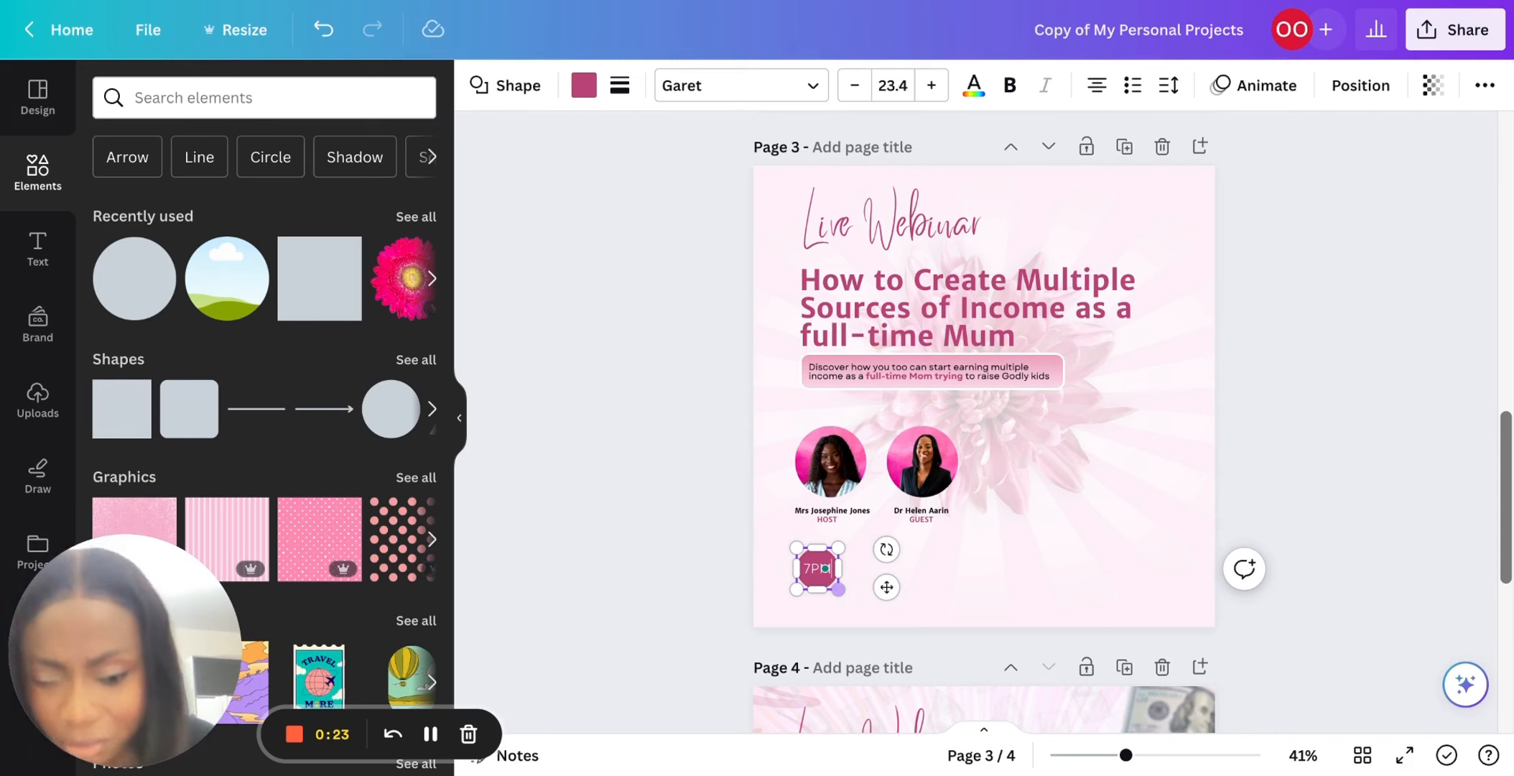
Change the font of the circle's "7PM" text on page 3 to Merriweather Sans, matching page 2's time badge.
{"action": "scroll", "coordinate": [946, 582], "scroll_direction": "up", "scroll_amount": 1}
{"action": "scroll", "coordinate": [946, 582], "scroll_direction": "down", "scroll_amount": 5}
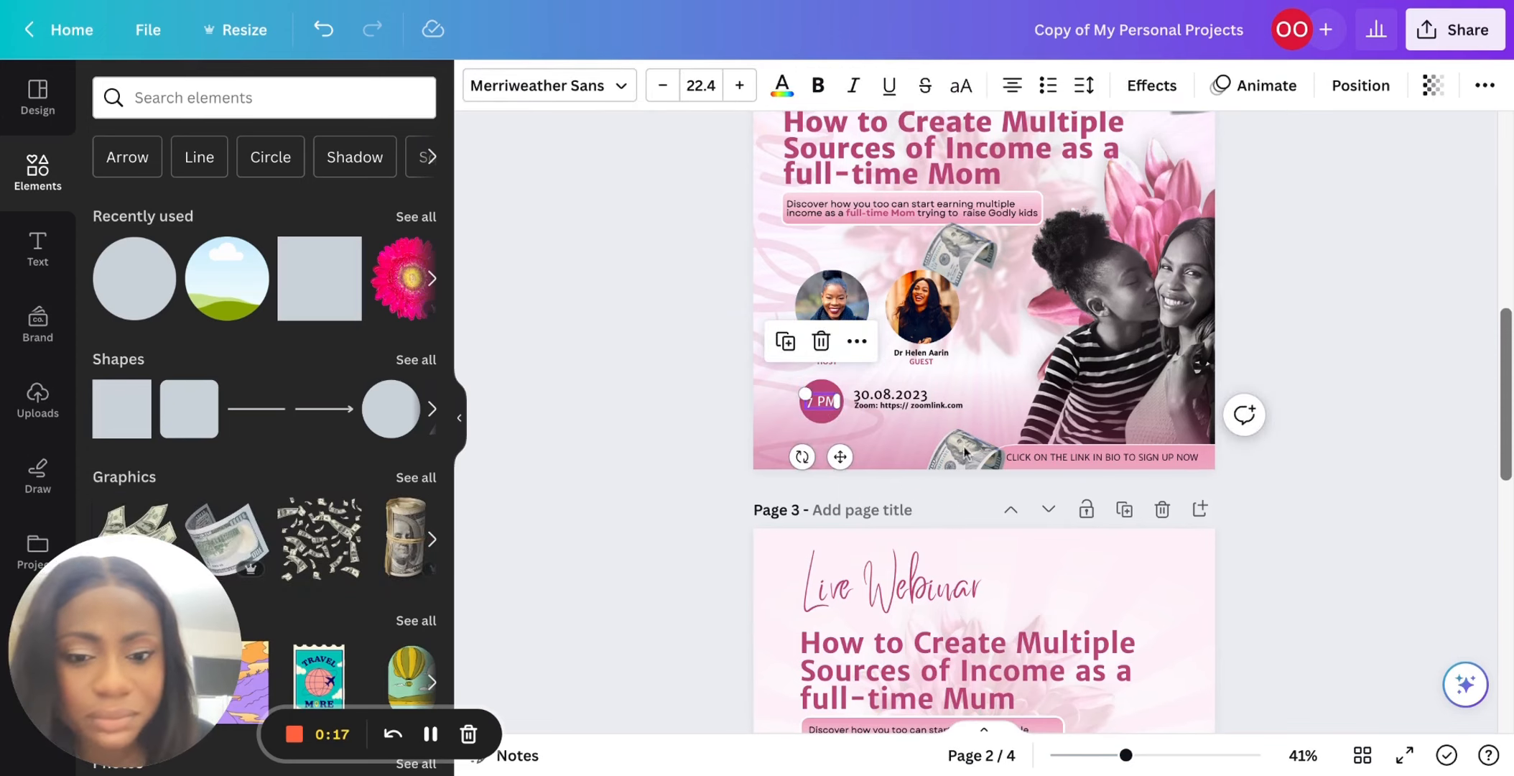
{"action": "scroll", "coordinate": [965, 451], "scroll_direction": "down", "scroll_amount": 5}
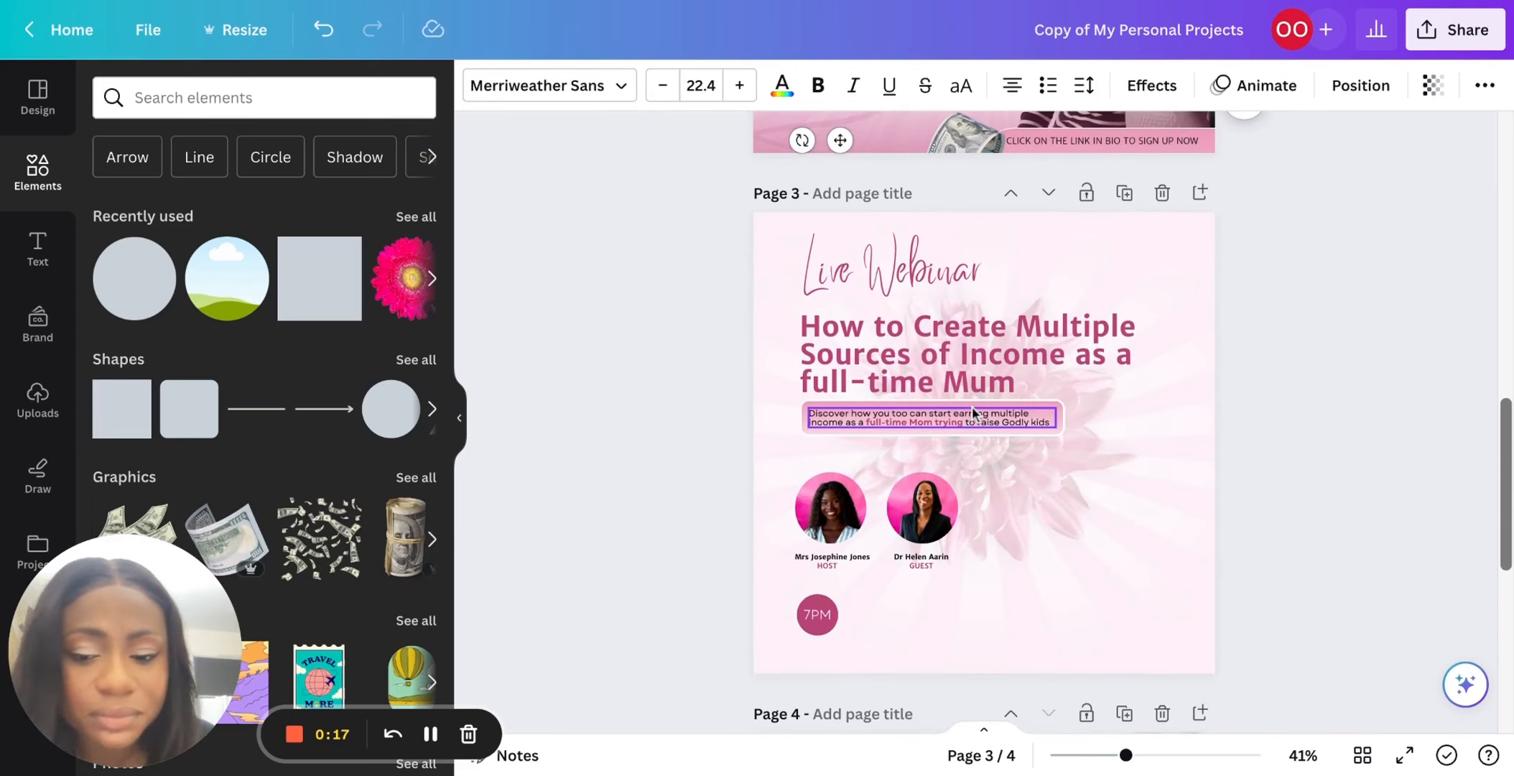
{"action": "left_click", "coordinate": [819, 616]}
{"action": "left_click", "coordinate": [819, 616]}
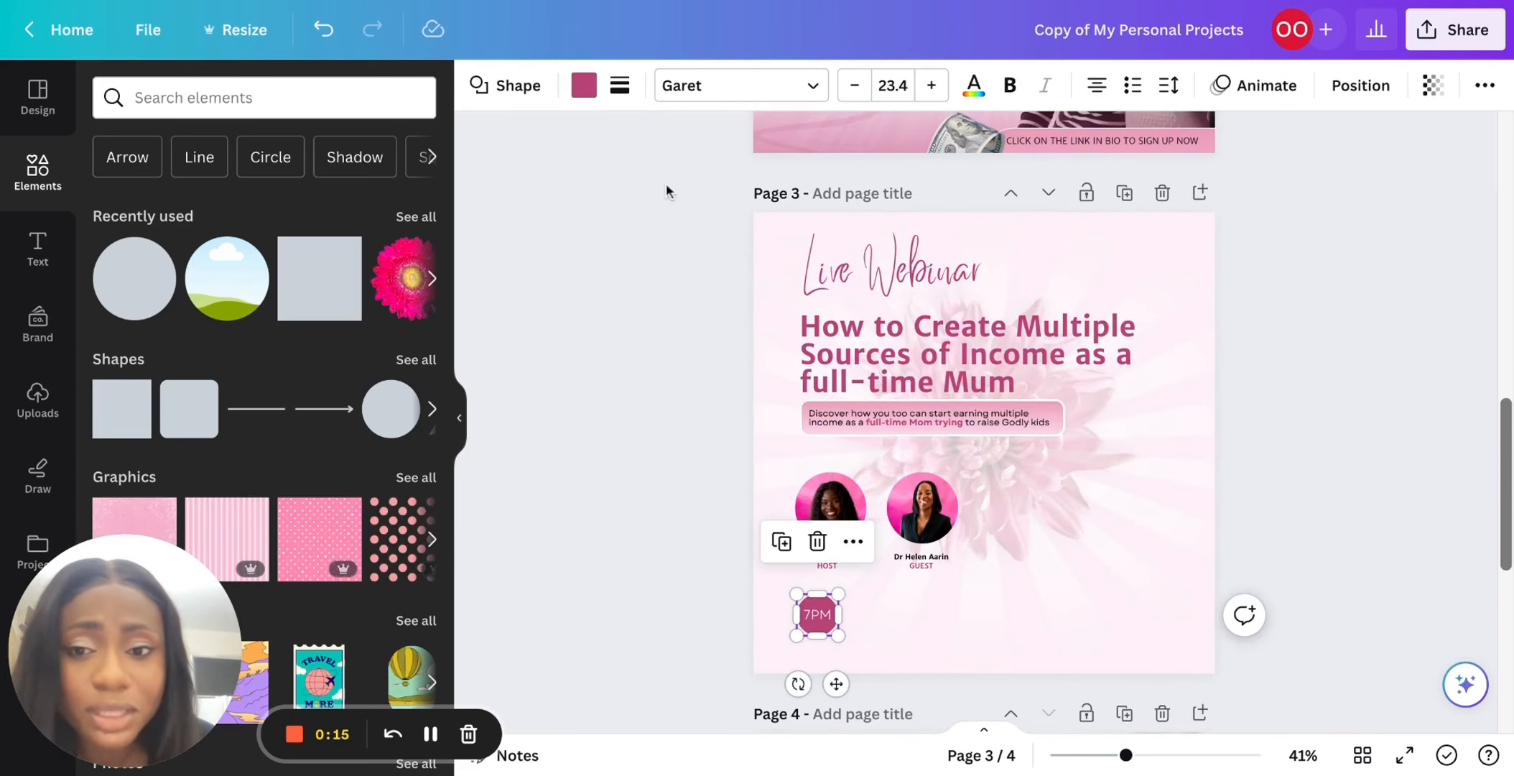
{"action": "left_click", "coordinate": [709, 92]}
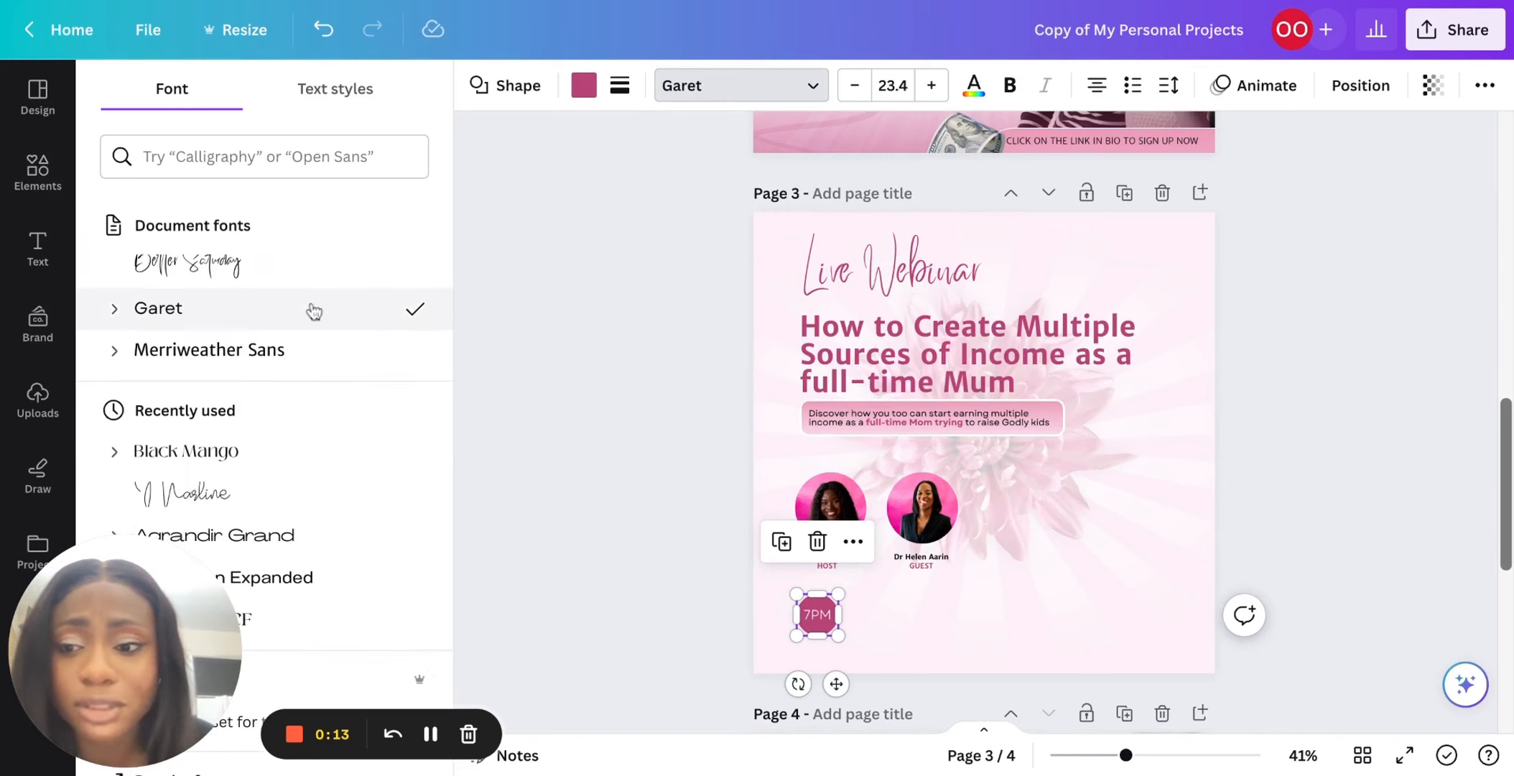
{"action": "left_click", "coordinate": [310, 351]}
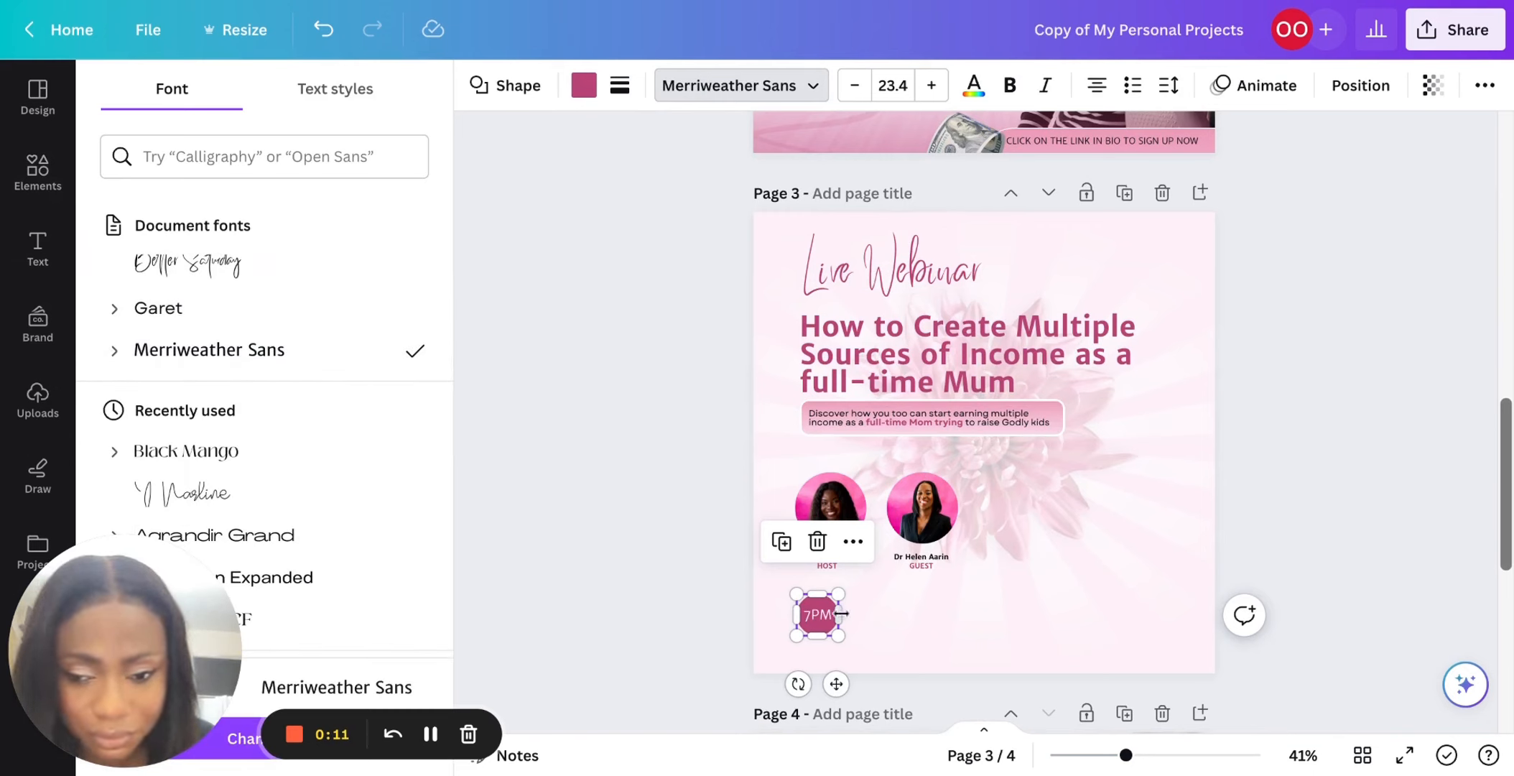
{"action": "double_click", "coordinate": [820, 623]}
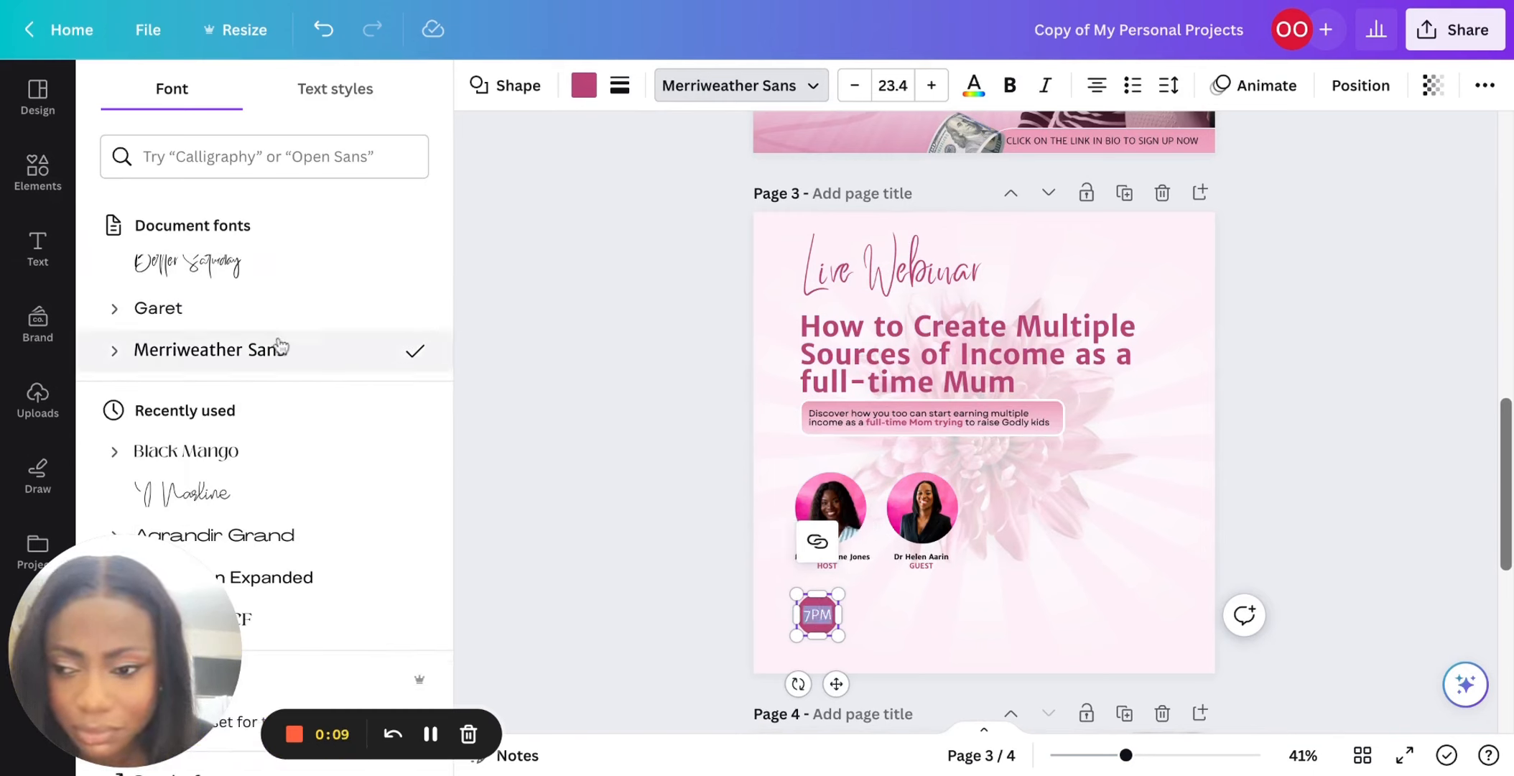
{"action": "key", "text": "Escape"}
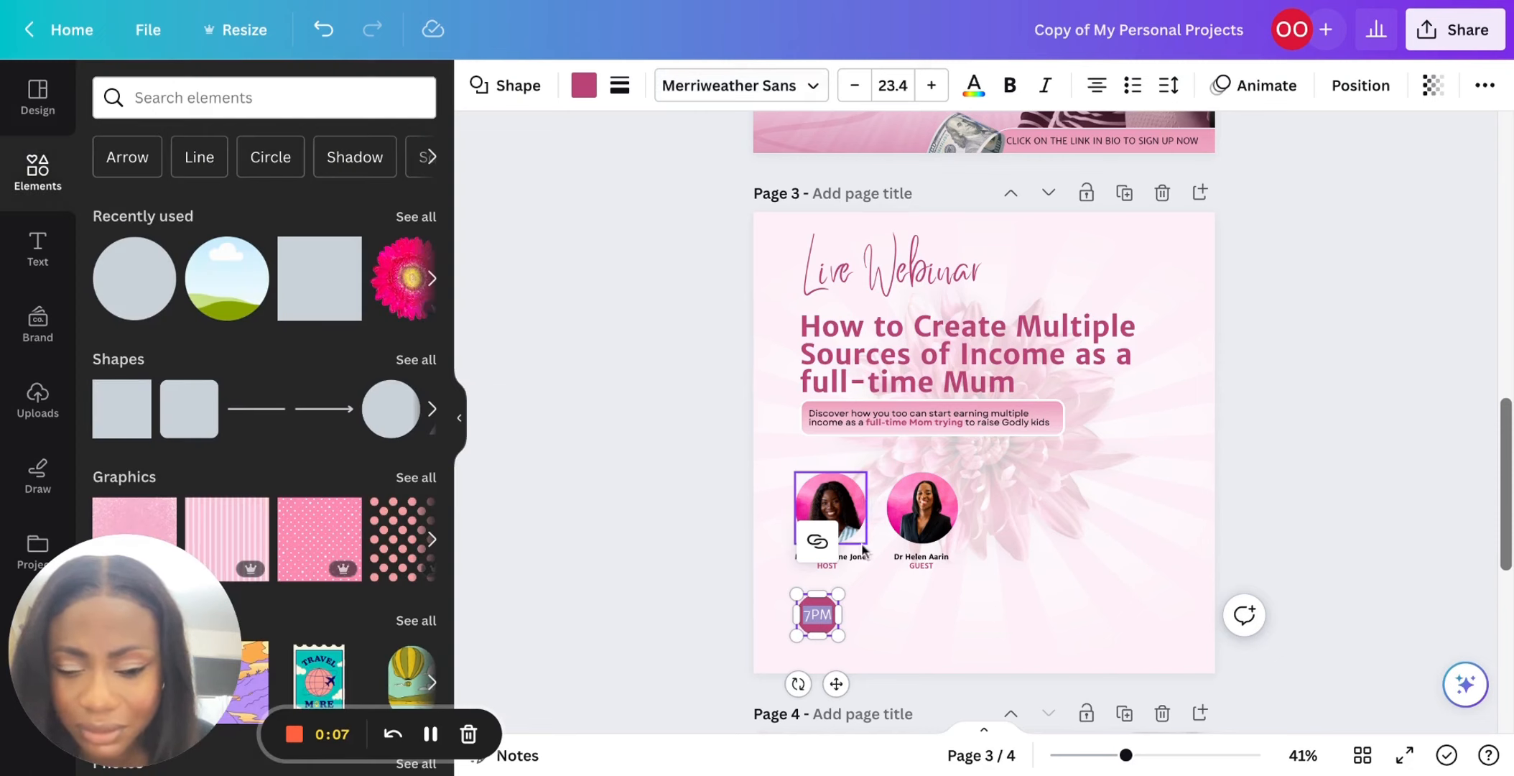
{"action": "left_click", "coordinate": [863, 614]}
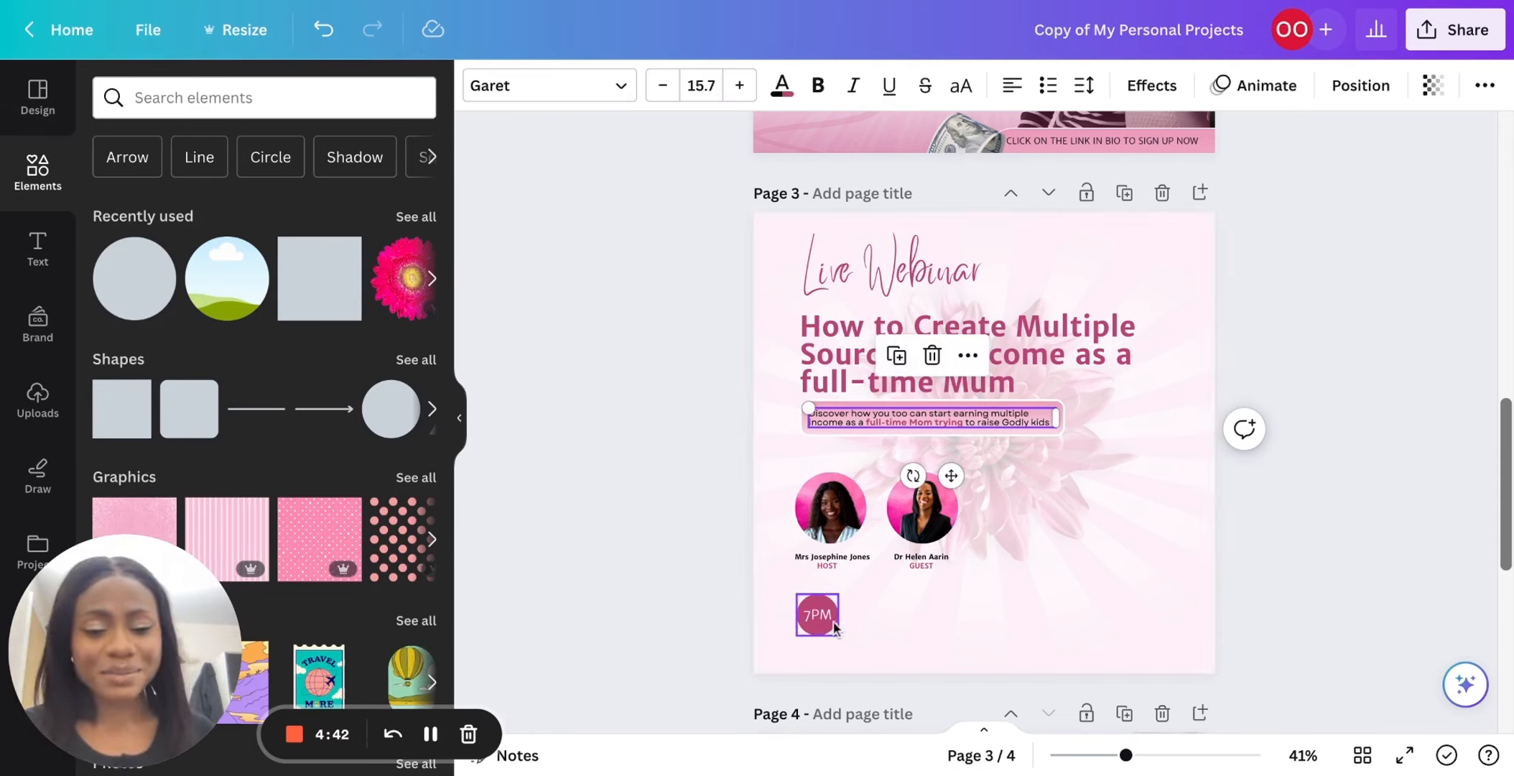
{"action": "left_click", "coordinate": [825, 619]}
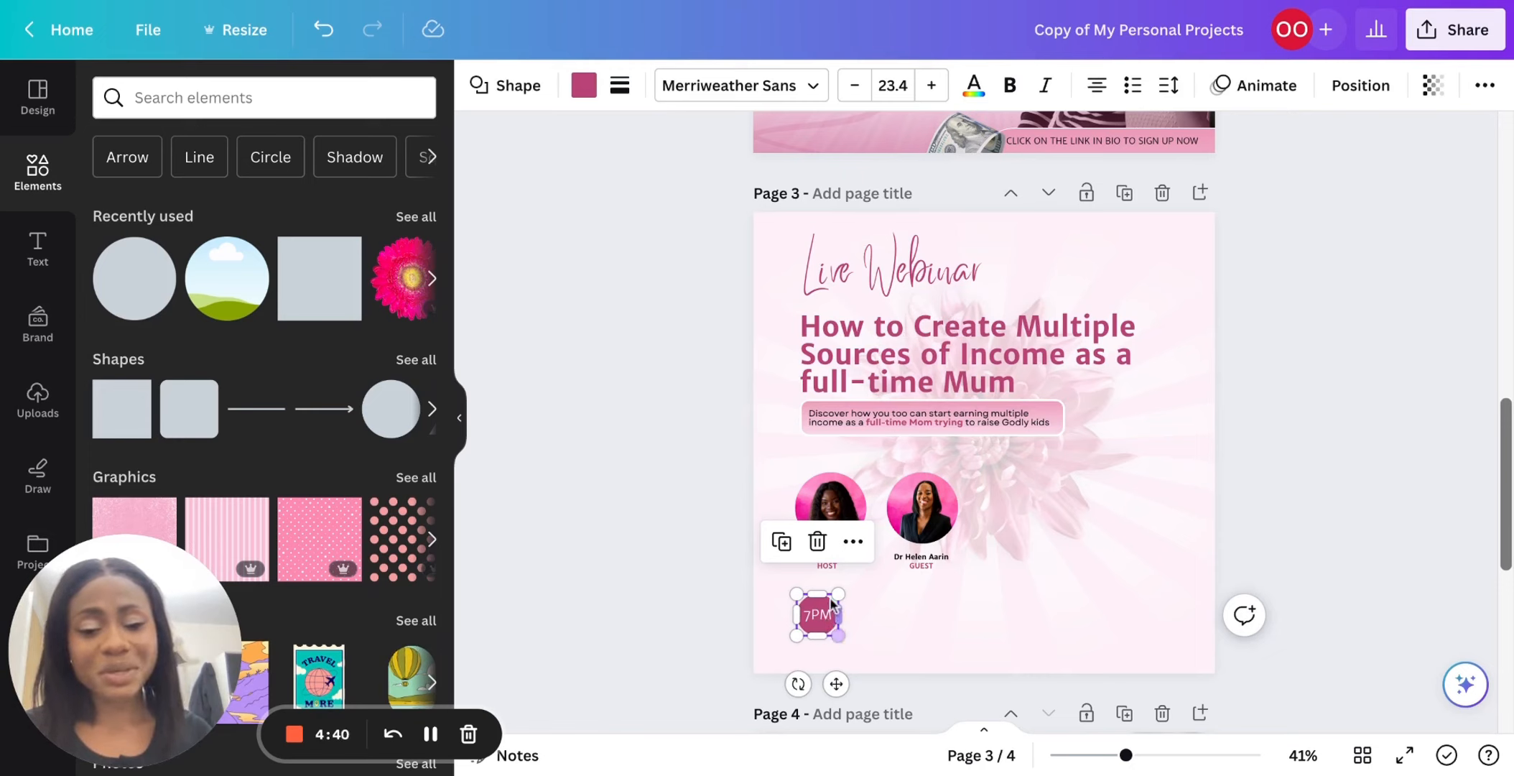
{"action": "left_click", "coordinate": [873, 620]}
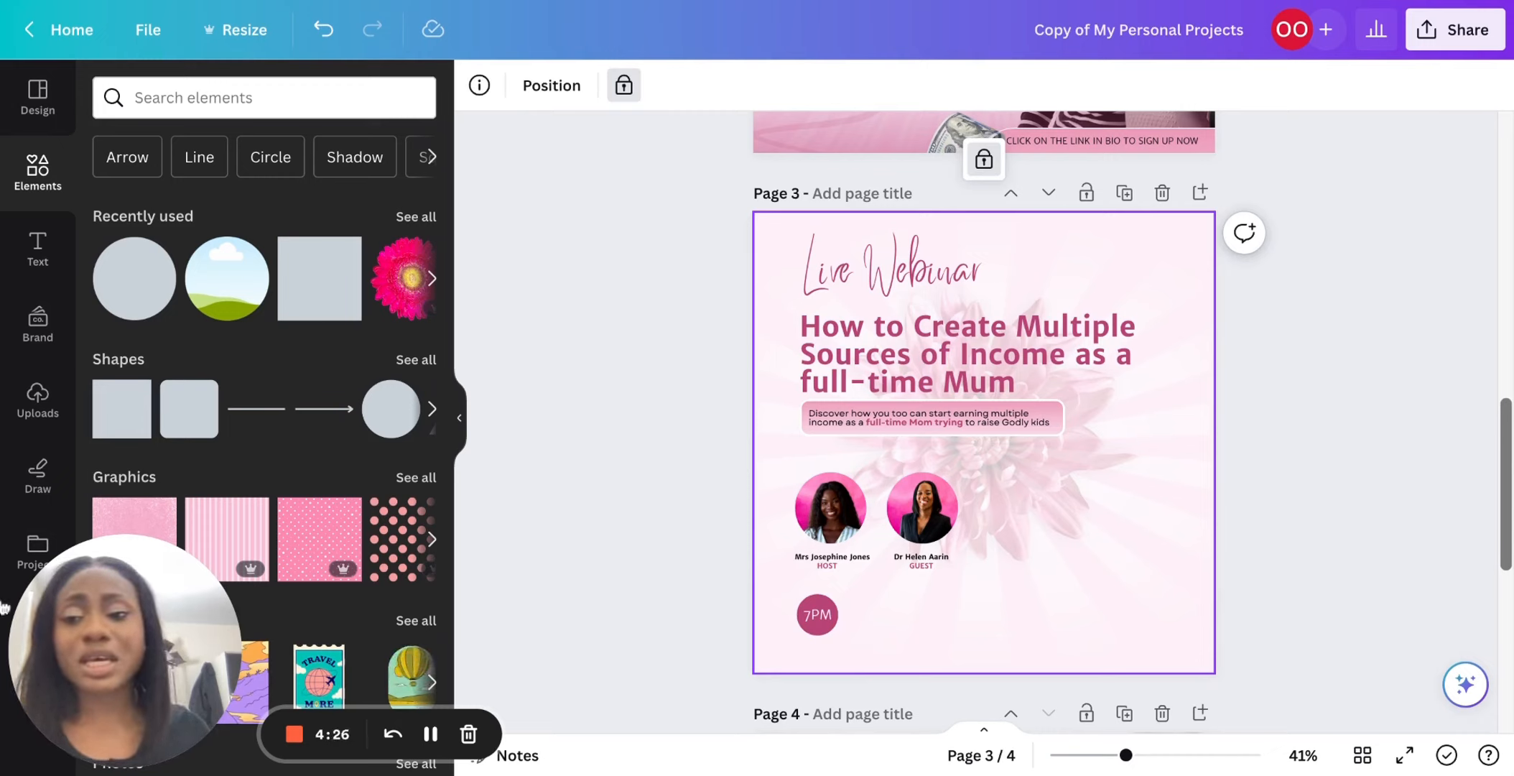
{"action": "left_click", "coordinate": [43, 249]}
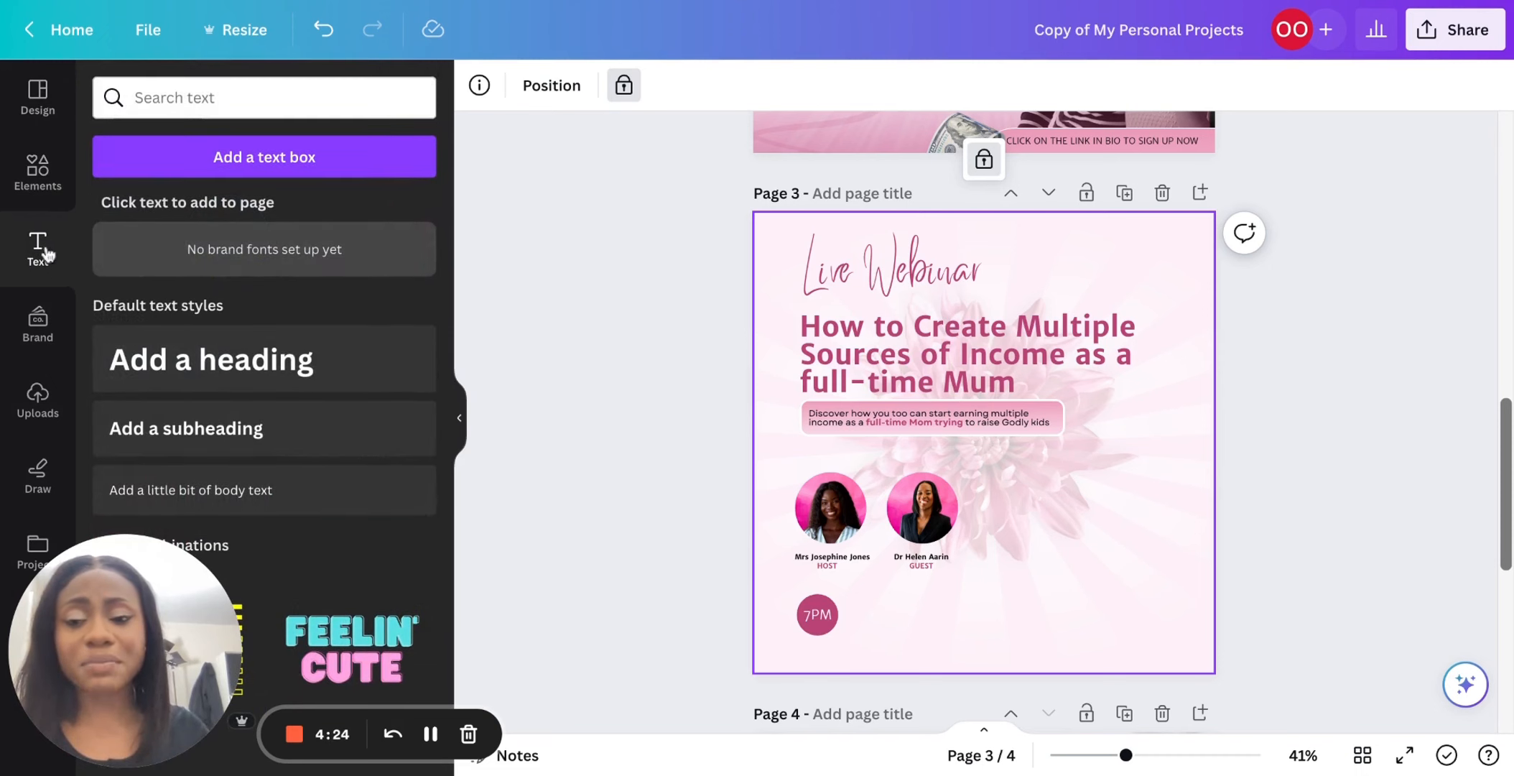
{"action": "scroll", "coordinate": [894, 553], "scroll_direction": "up", "scroll_amount": 3}
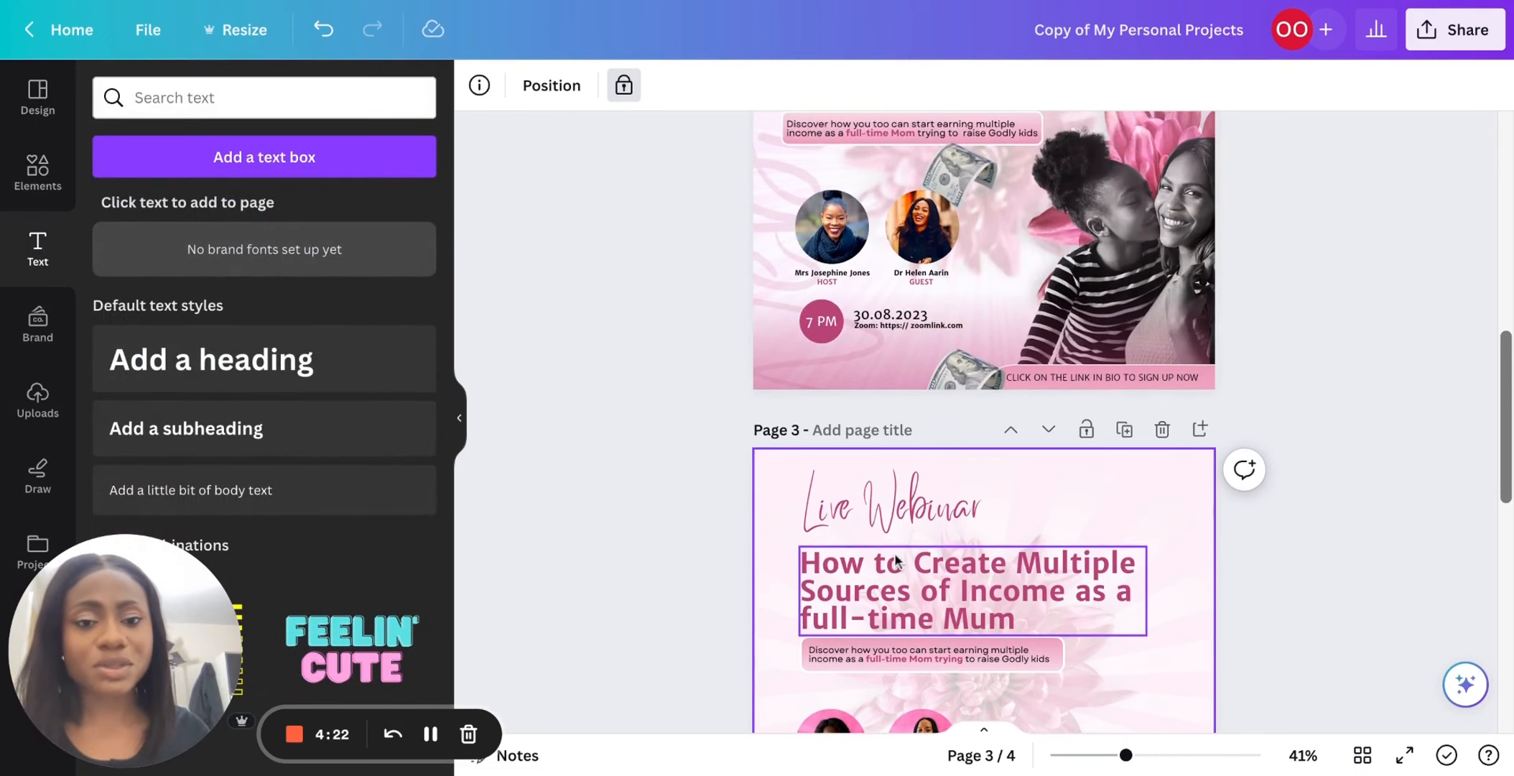
{"action": "left_click", "coordinate": [906, 327]}
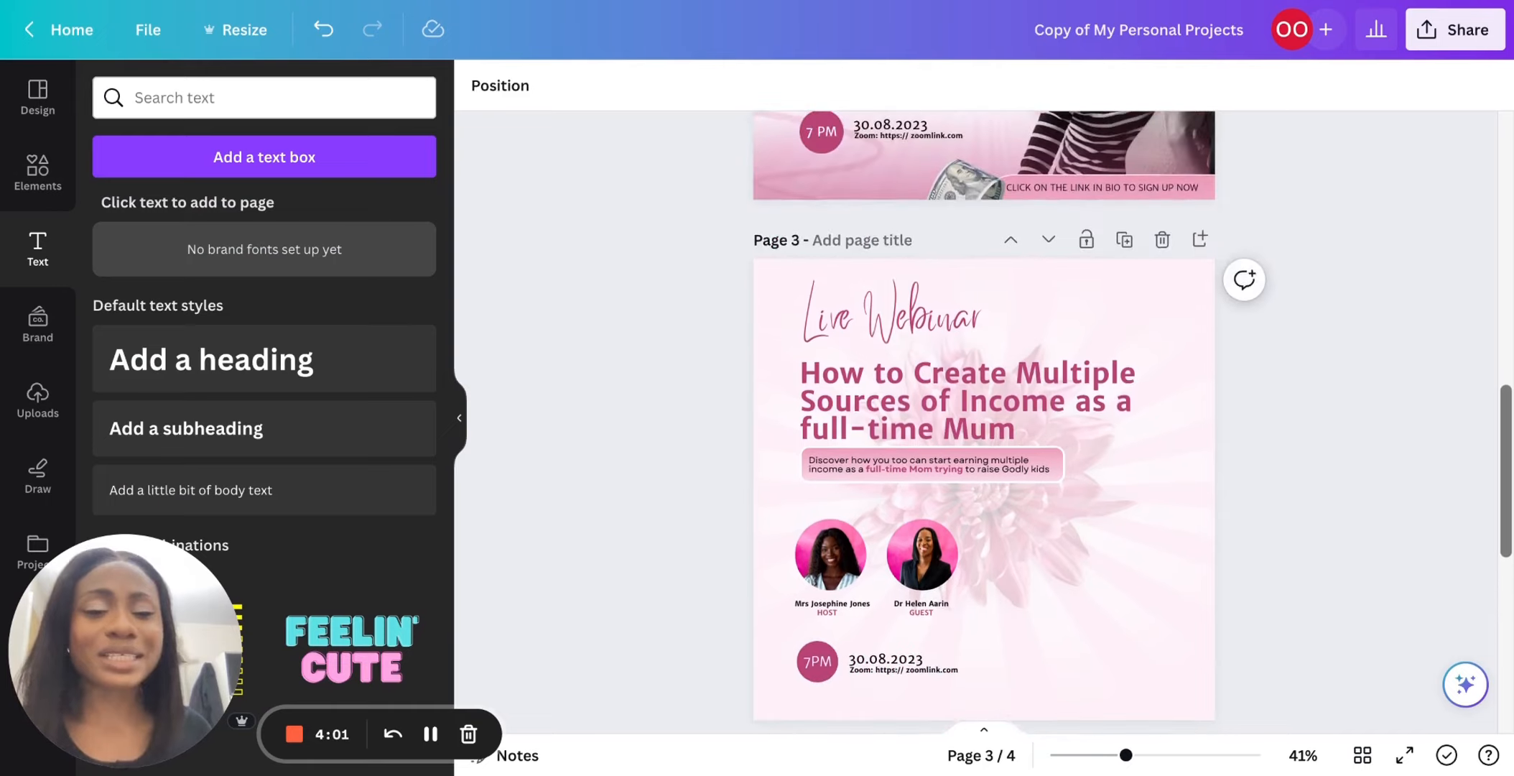
Unlock and duplicate the faded flower on page 3, moving the copy towards the lower-right corner and relocking the original.
{"action": "scroll", "coordinate": [984, 423], "scroll_direction": "up", "scroll_amount": 10}
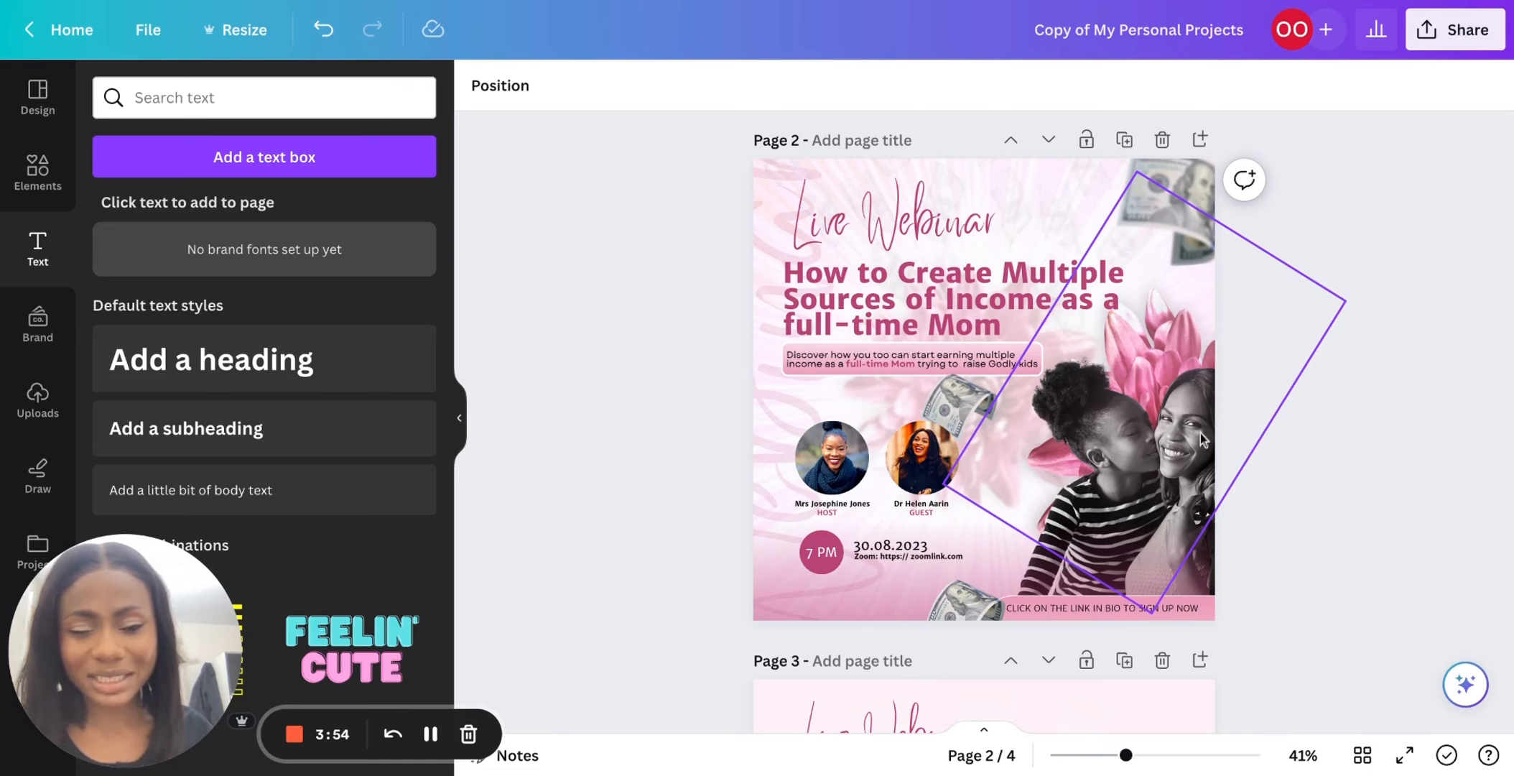
{"action": "scroll", "coordinate": [1294, 490], "scroll_direction": "down", "scroll_amount": 8}
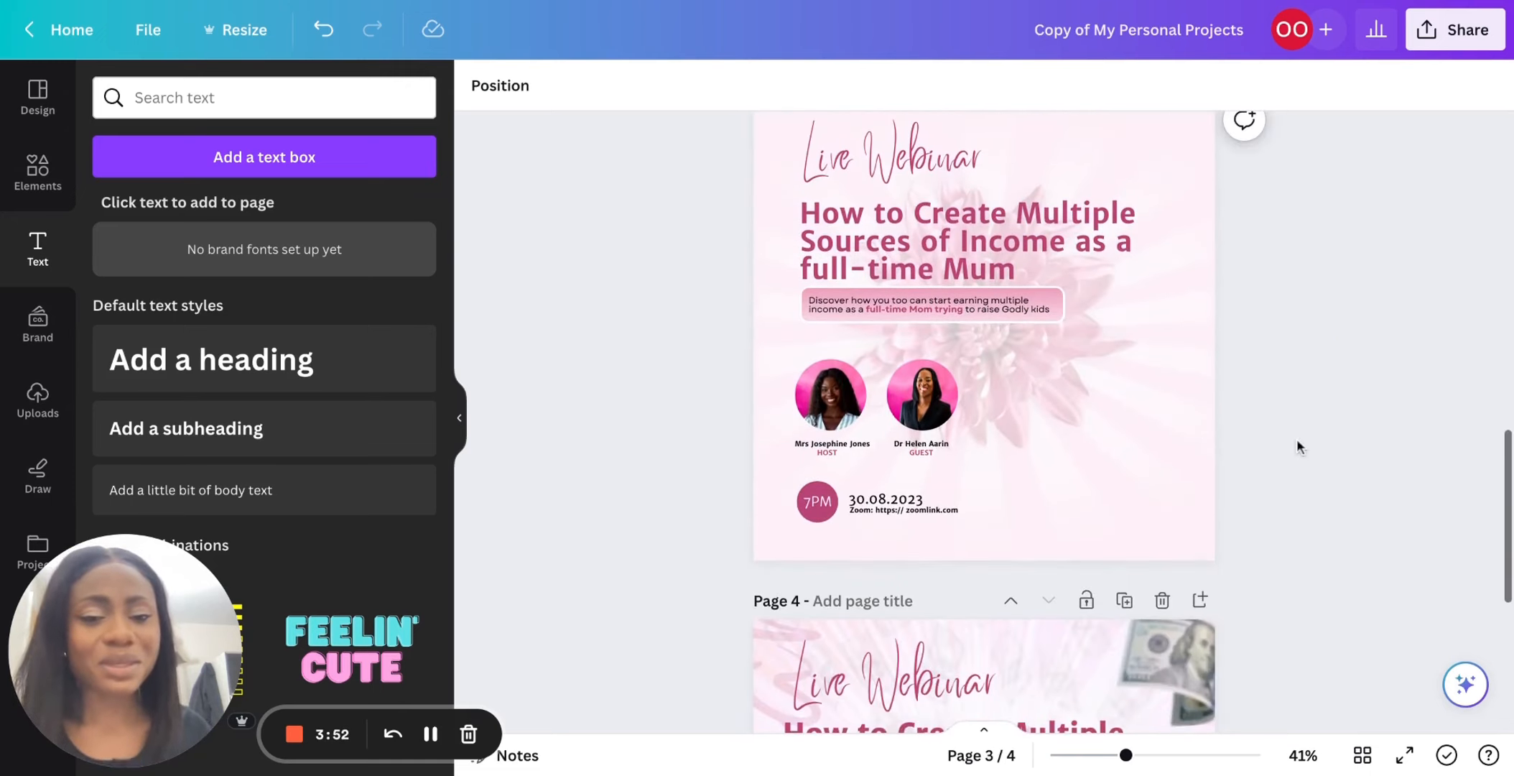
{"action": "left_click", "coordinate": [1050, 380]}
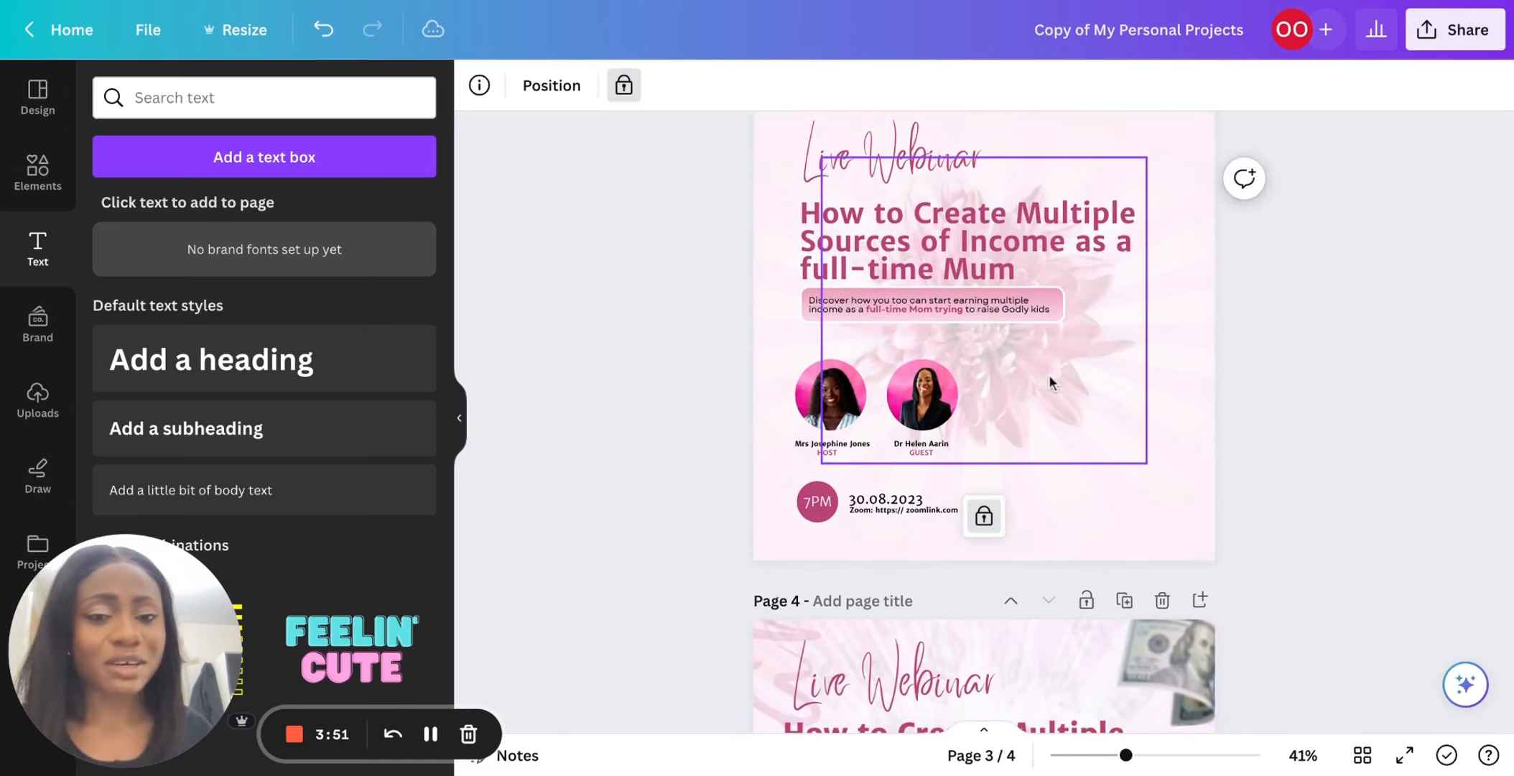
{"action": "left_click", "coordinate": [627, 96]}
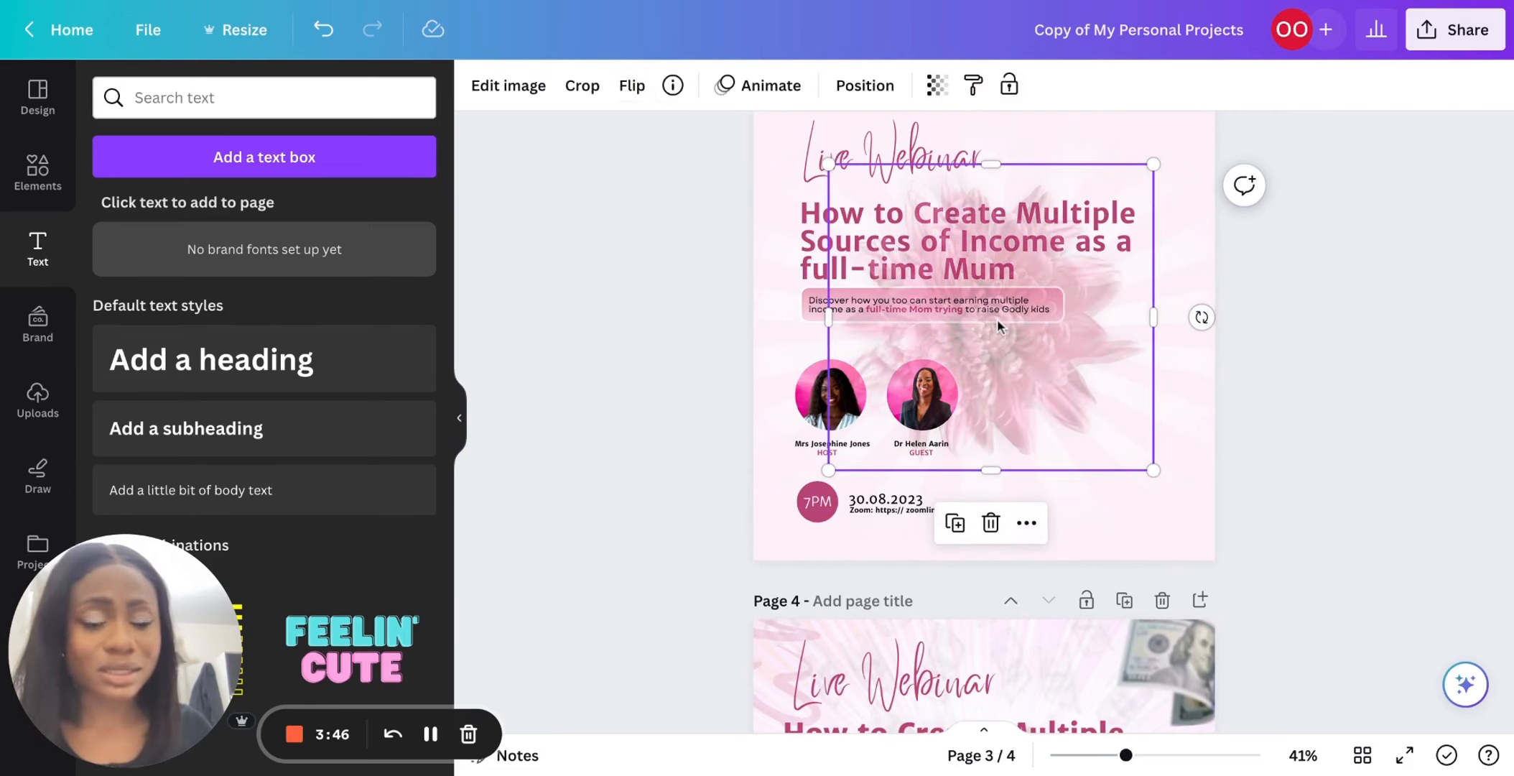
{"action": "left_click_drag", "start_coordinate": [987, 160], "coordinate": [1073, 363]}
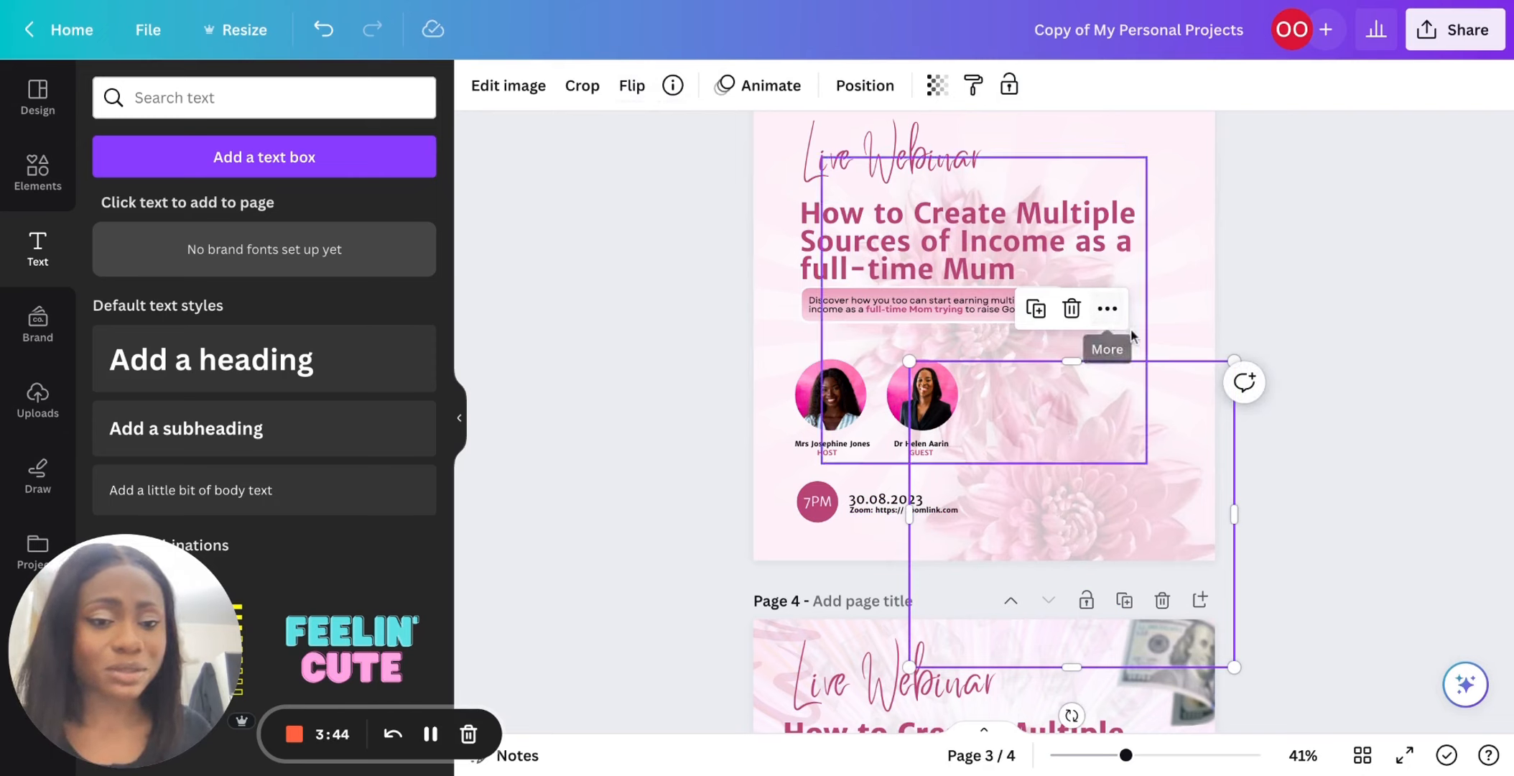
{"action": "key", "text": "ctrl+z"}
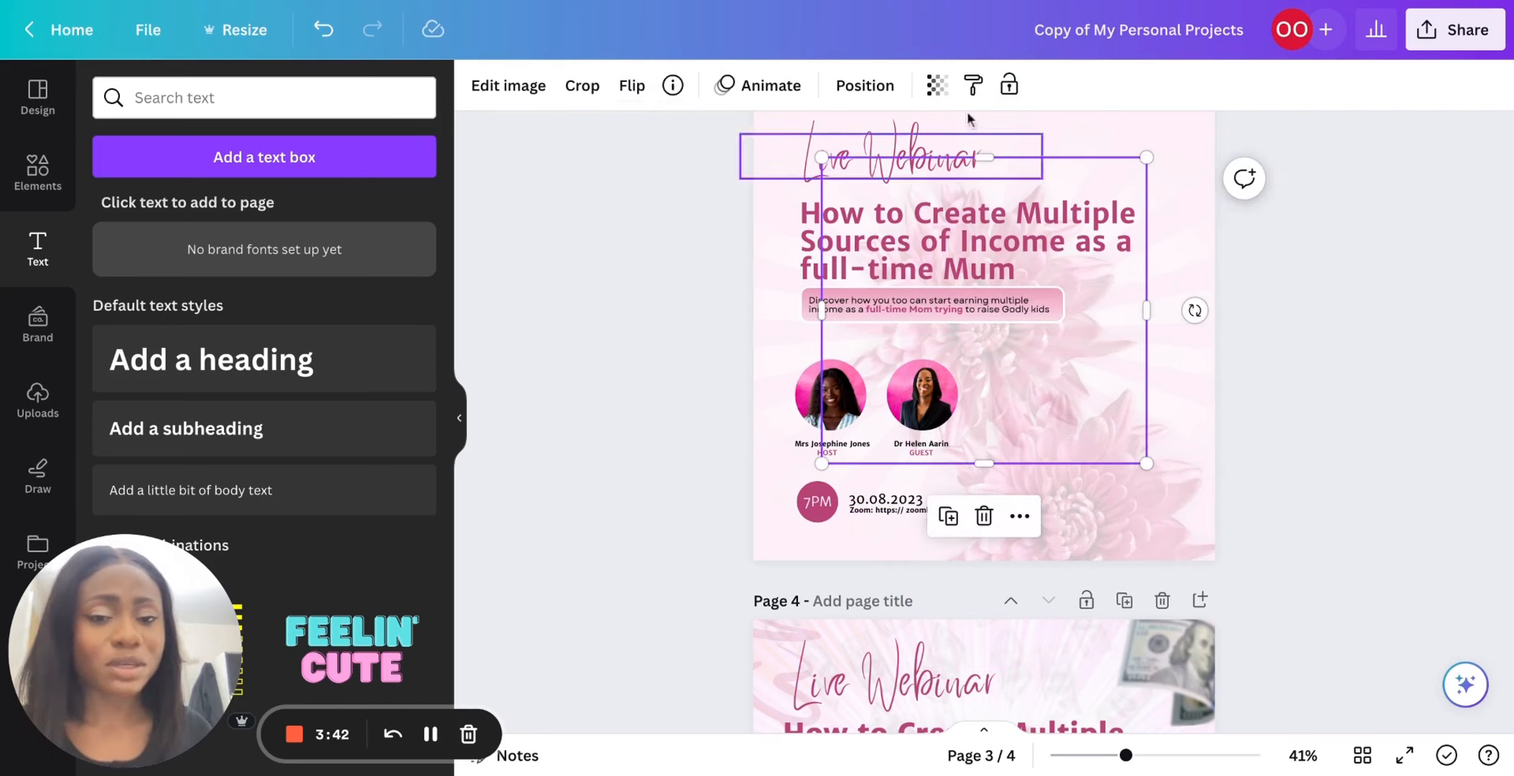
{"action": "left_click", "coordinate": [1009, 84]}
Position the flower copy partly beyond page 3's right edge, beside the speaker portraits, and set its transparency to 97.
{"action": "left_click_drag", "start_coordinate": [1135, 522], "coordinate": [1104, 365]}
{"action": "right_click", "coordinate": [1169, 357]}
{"action": "left_click", "coordinate": [1097, 343]}
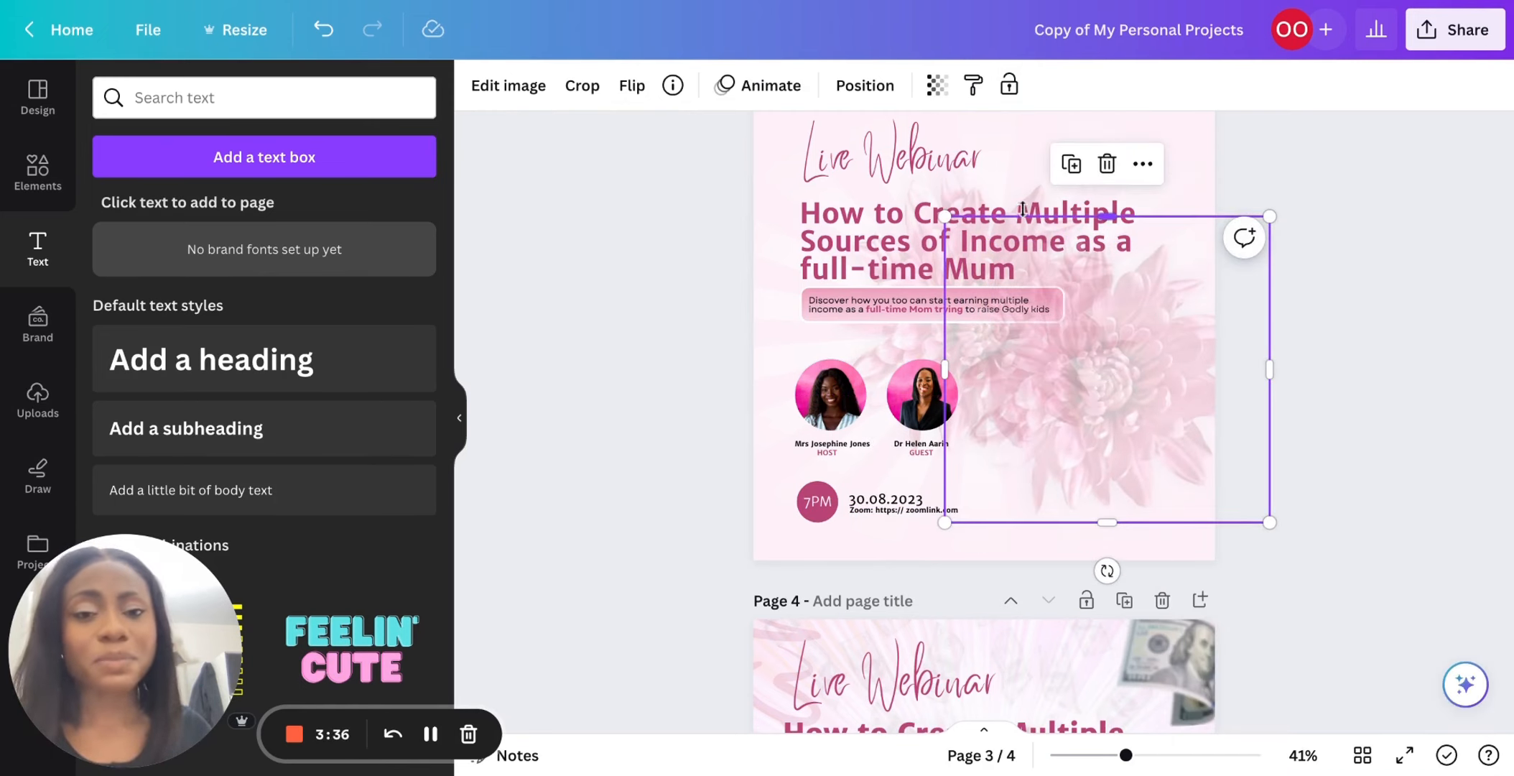
{"action": "left_click", "coordinate": [943, 92]}
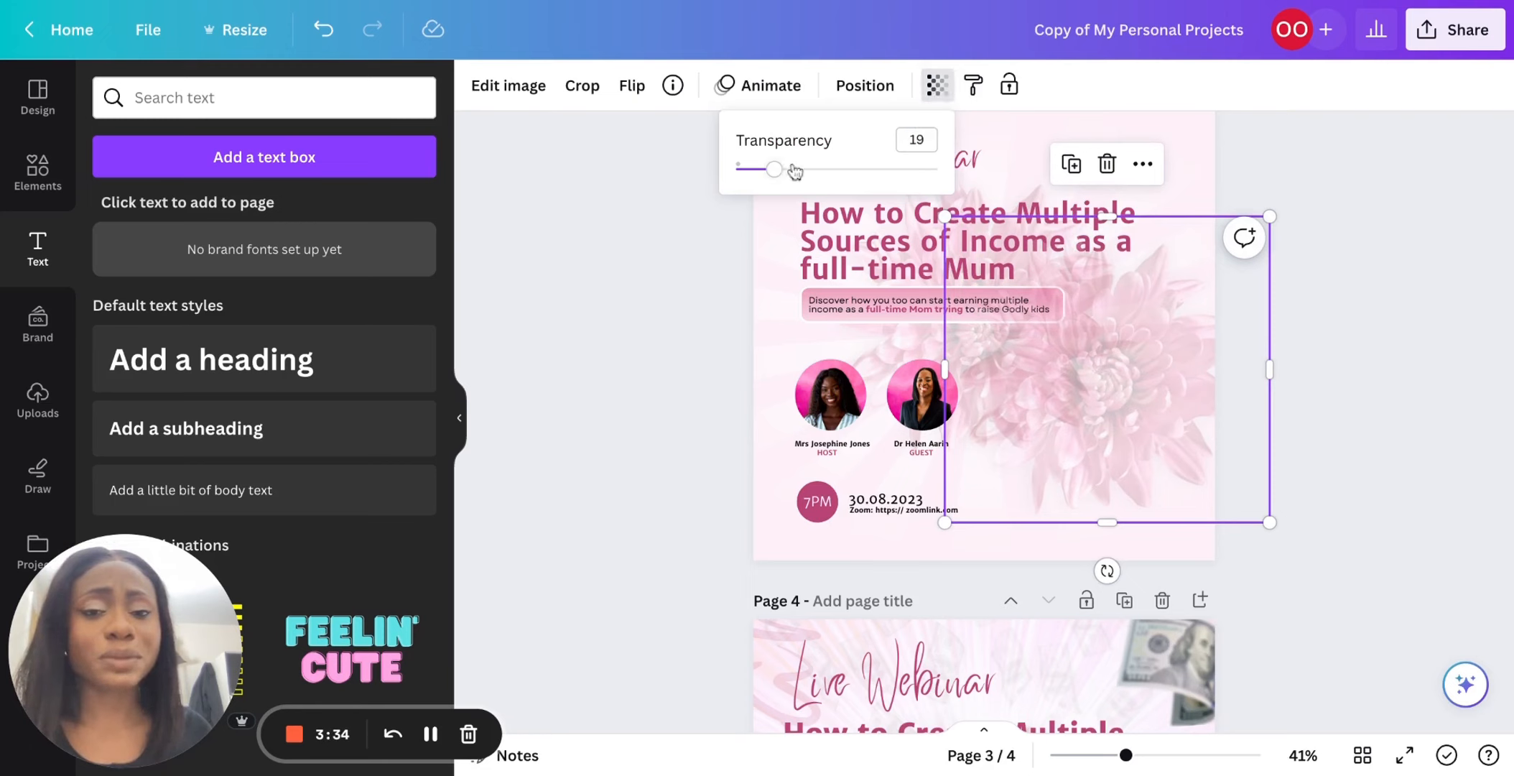
{"action": "left_click_drag", "start_coordinate": [775, 176], "coordinate": [931, 169]}
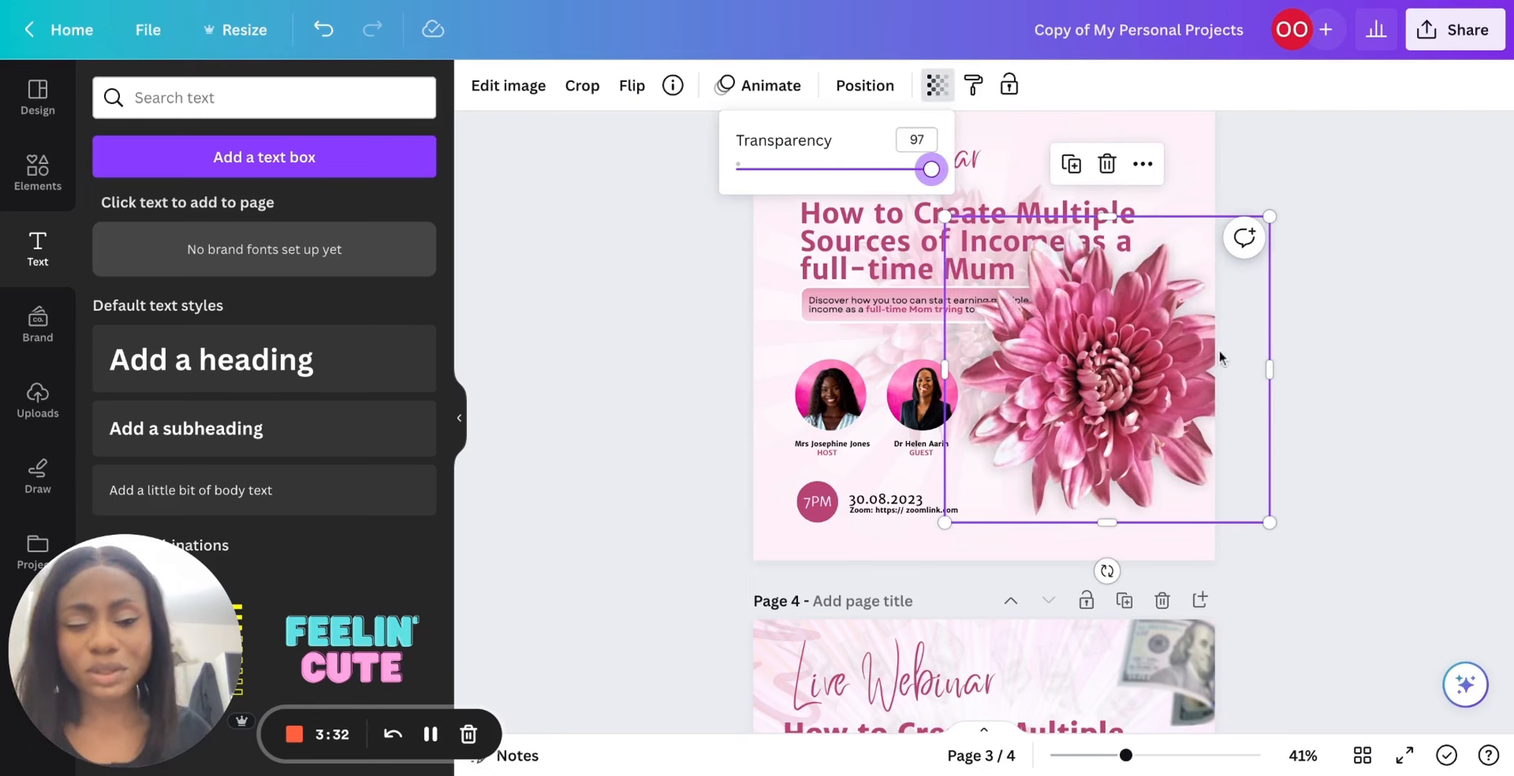
{"action": "left_click_drag", "start_coordinate": [1055, 335], "coordinate": [1151, 346]}
{"action": "left_click", "coordinate": [1391, 159]}
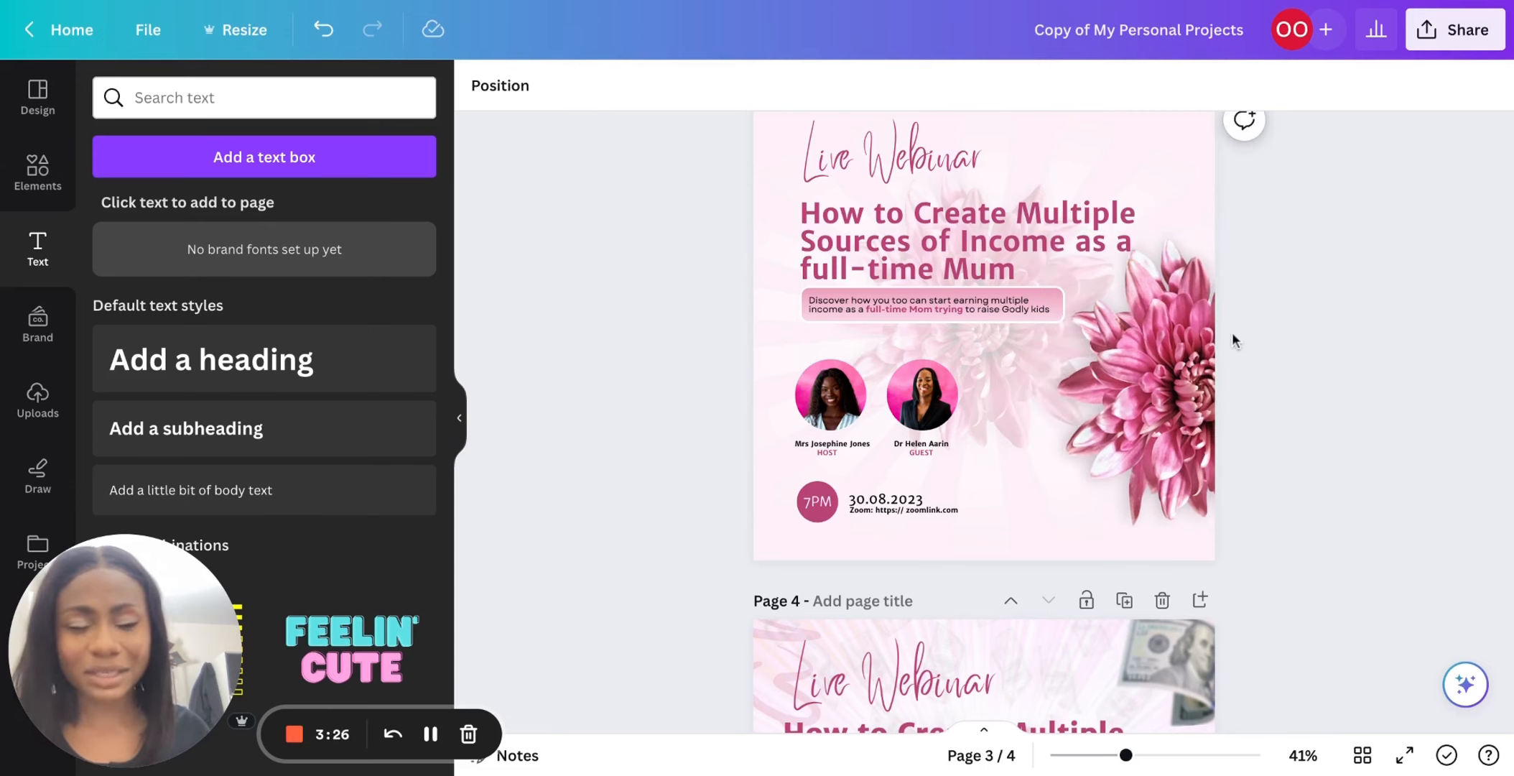
{"action": "scroll", "coordinate": [1231, 332], "scroll_direction": "up", "scroll_amount": 6}
{"action": "left_click", "coordinate": [1231, 333]}
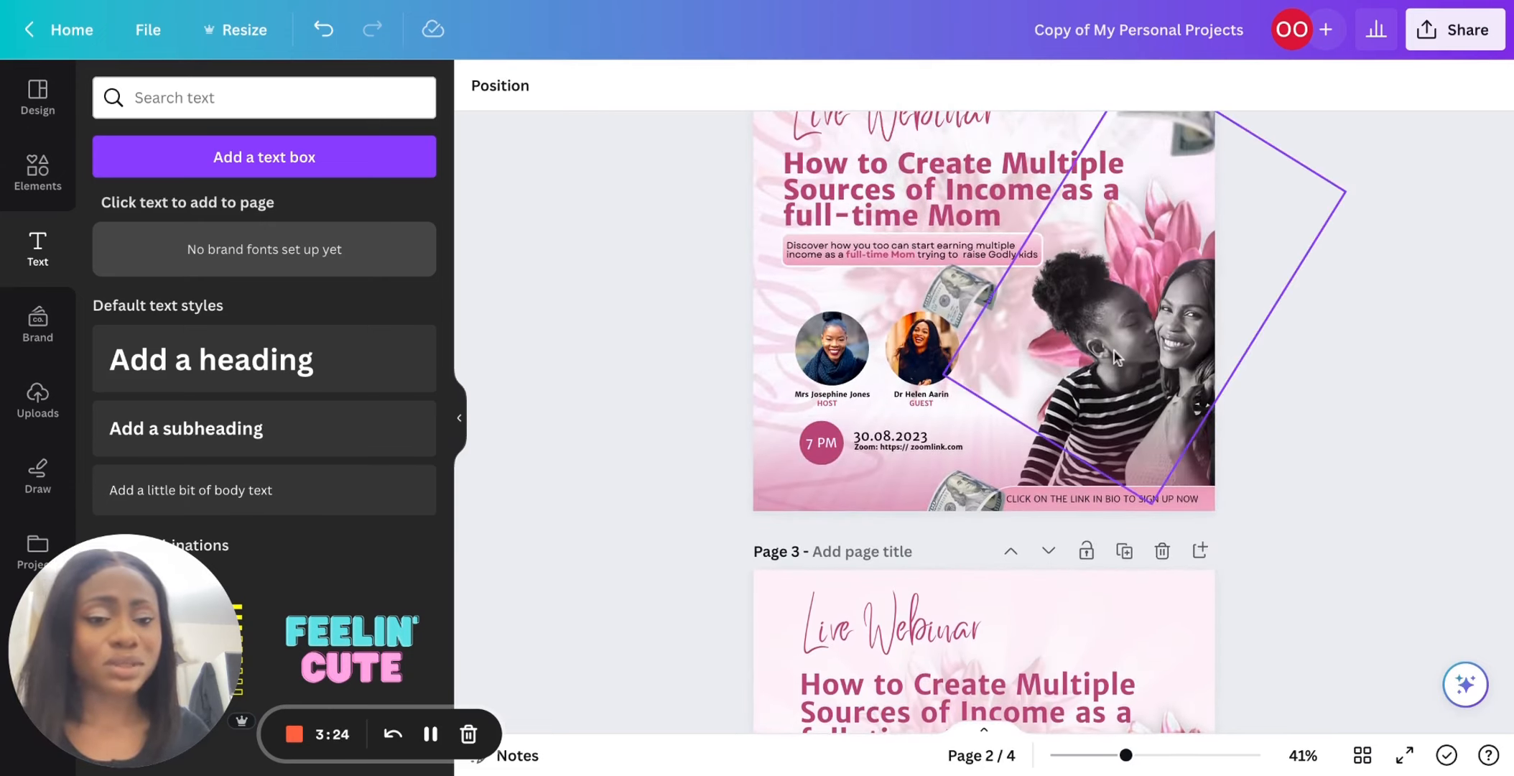
{"action": "scroll", "coordinate": [1360, 370], "scroll_direction": "down", "scroll_amount": 5}
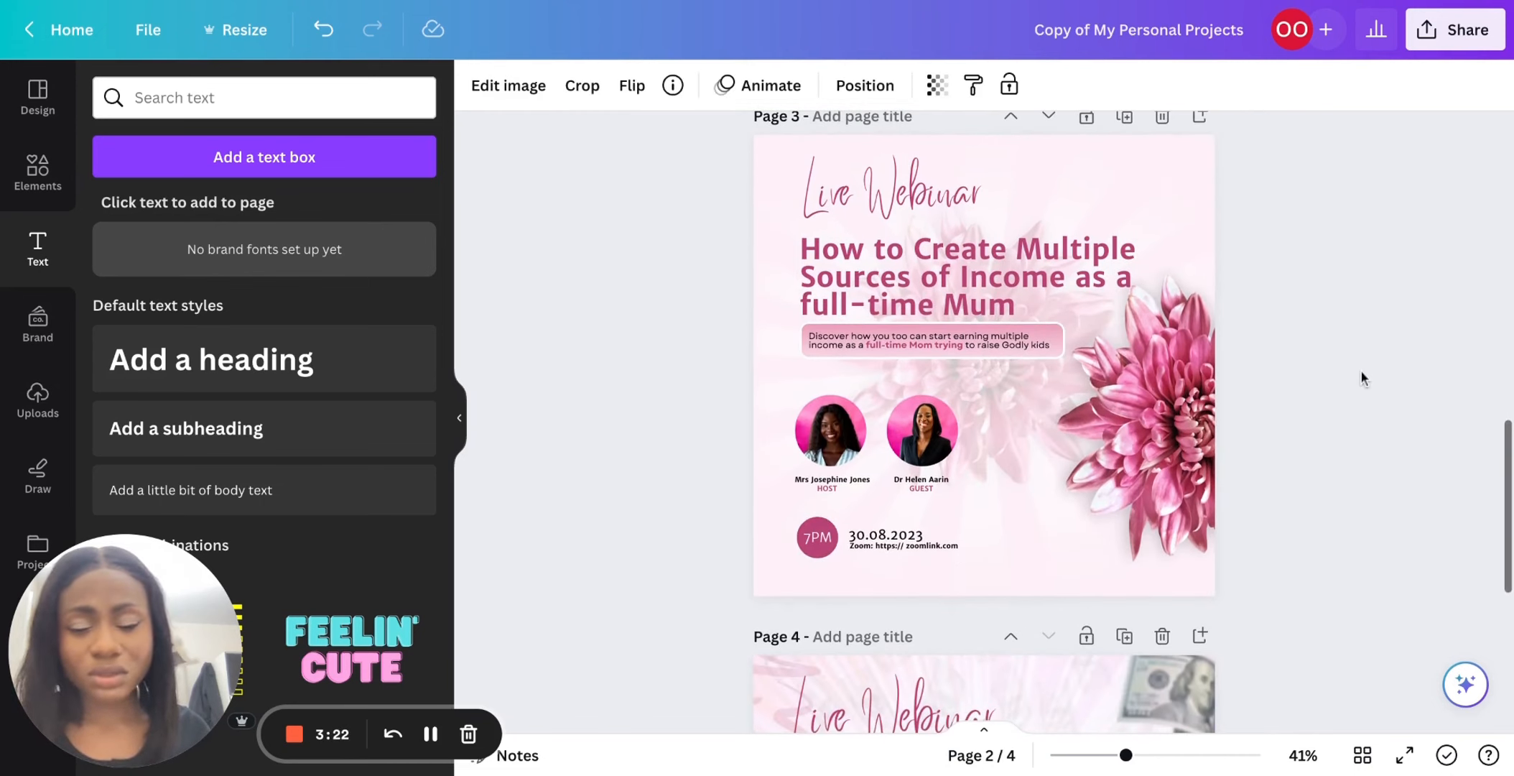
Search the elements library for "mother and dughter" and browse the photo results for a mother-and-child picture.
{"action": "left_click", "coordinate": [38, 169]}
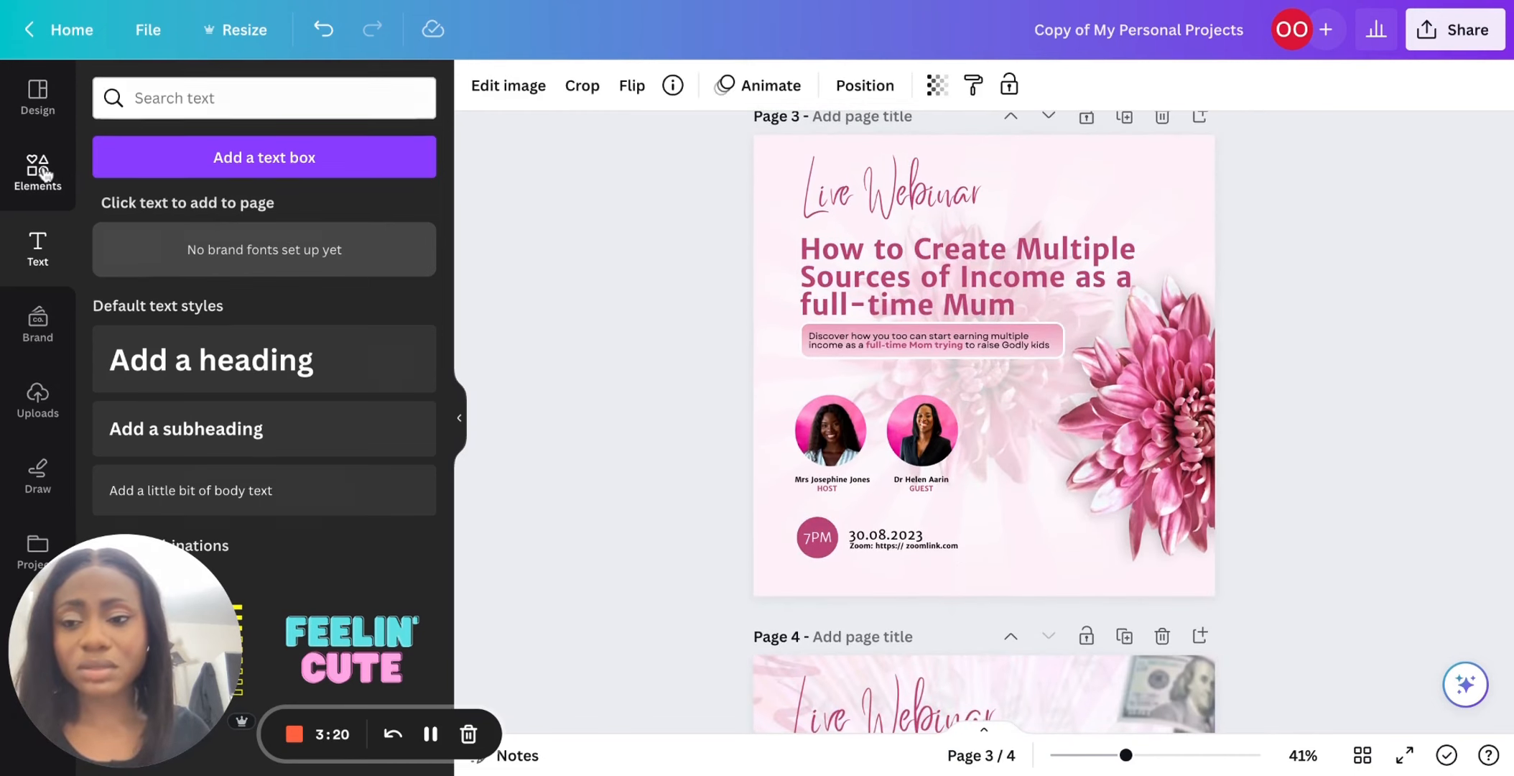
{"action": "left_click", "coordinate": [208, 97]}
{"action": "type", "text": "mo"}
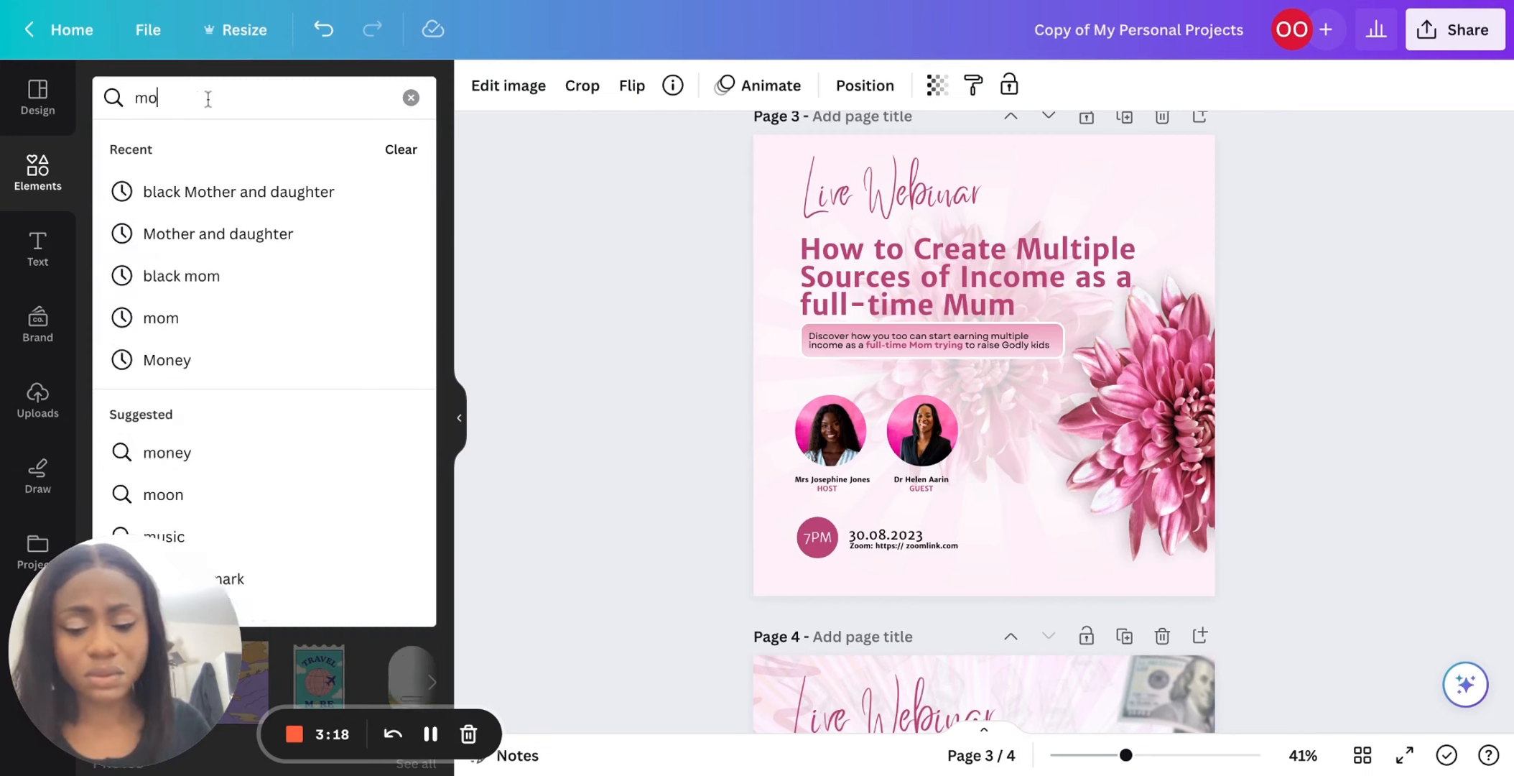
{"action": "type", "text": "ther and"}
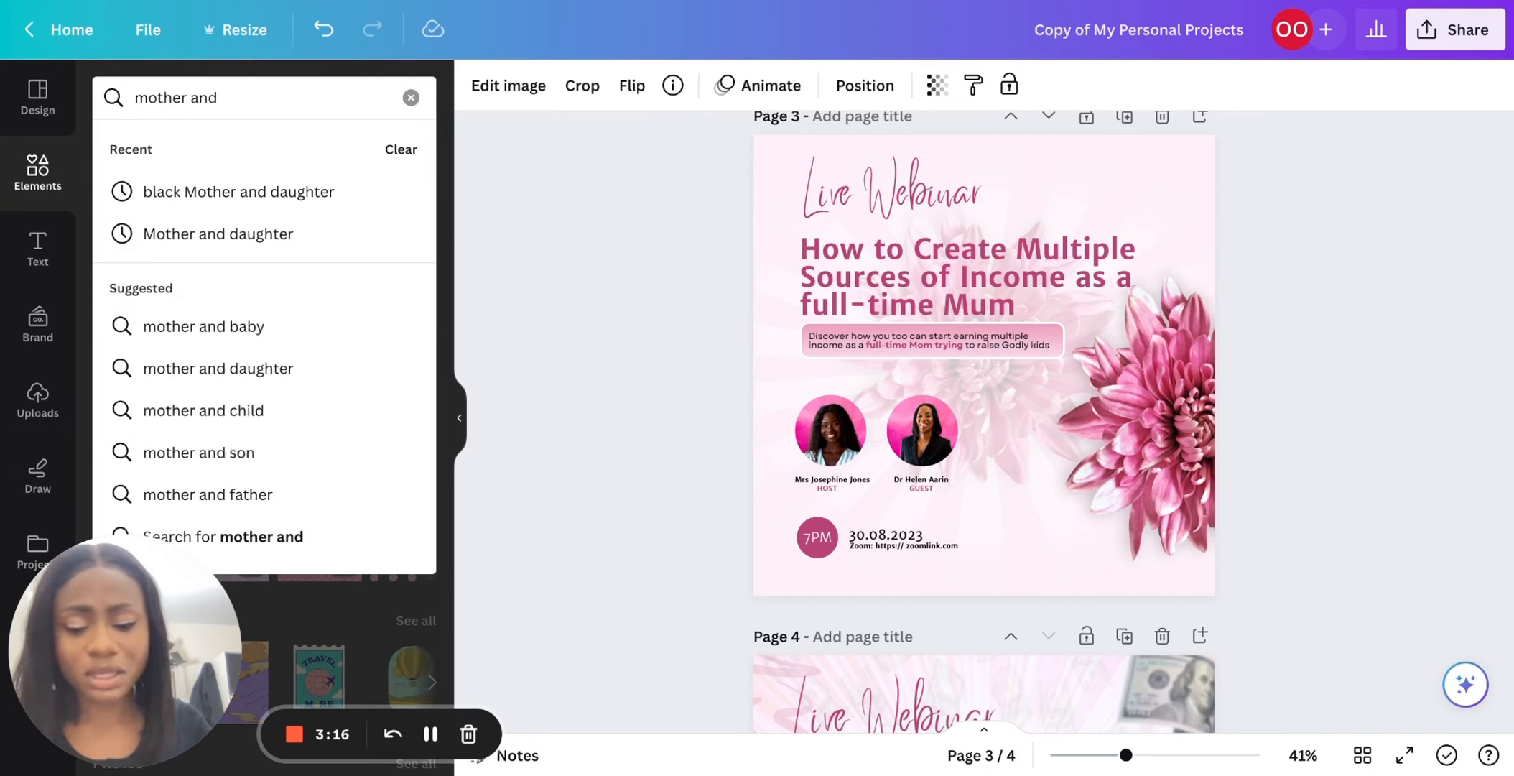
{"action": "type", "text": " dugh"}
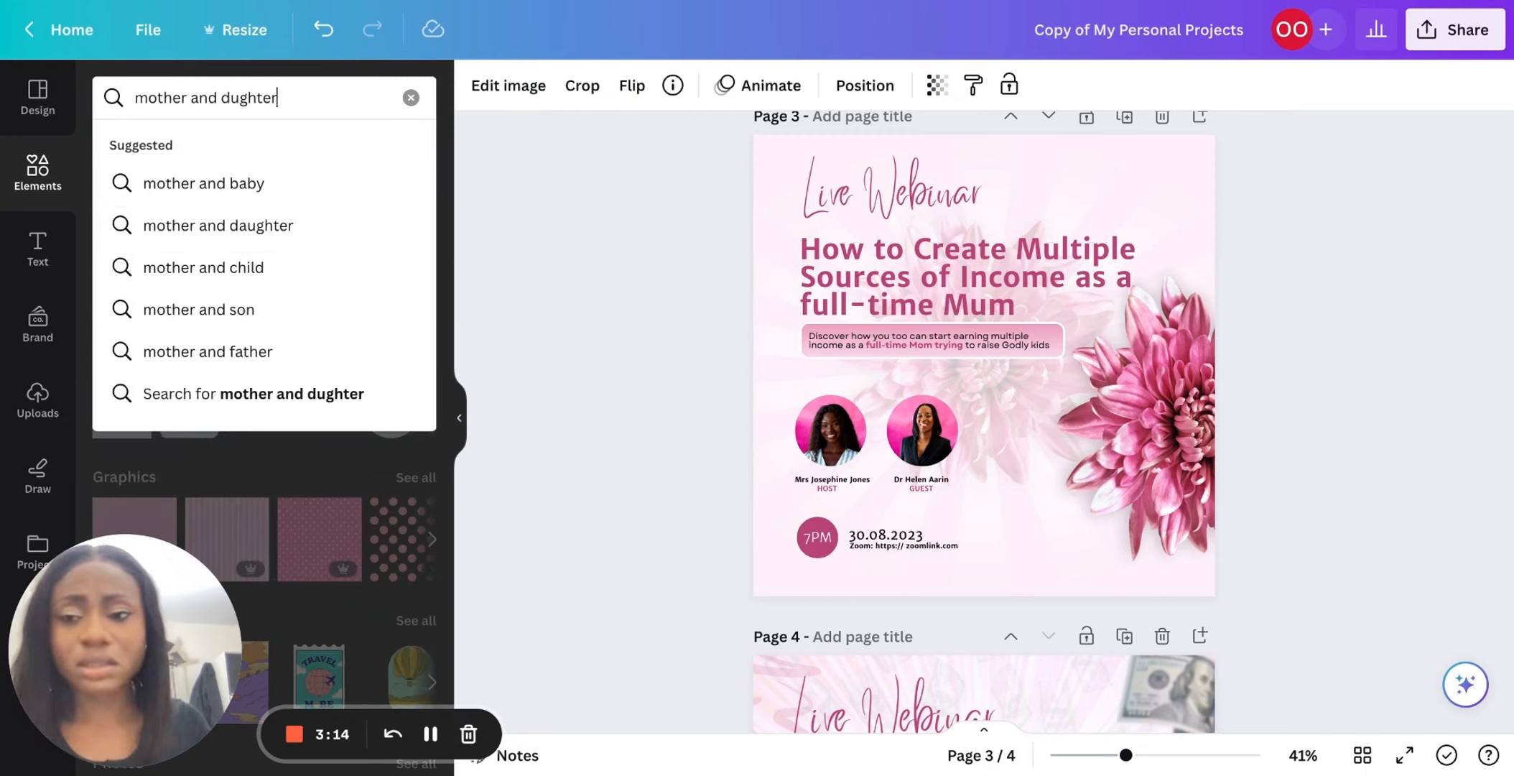
{"action": "type", "text": "ter"}
{"action": "key", "text": "Return"}
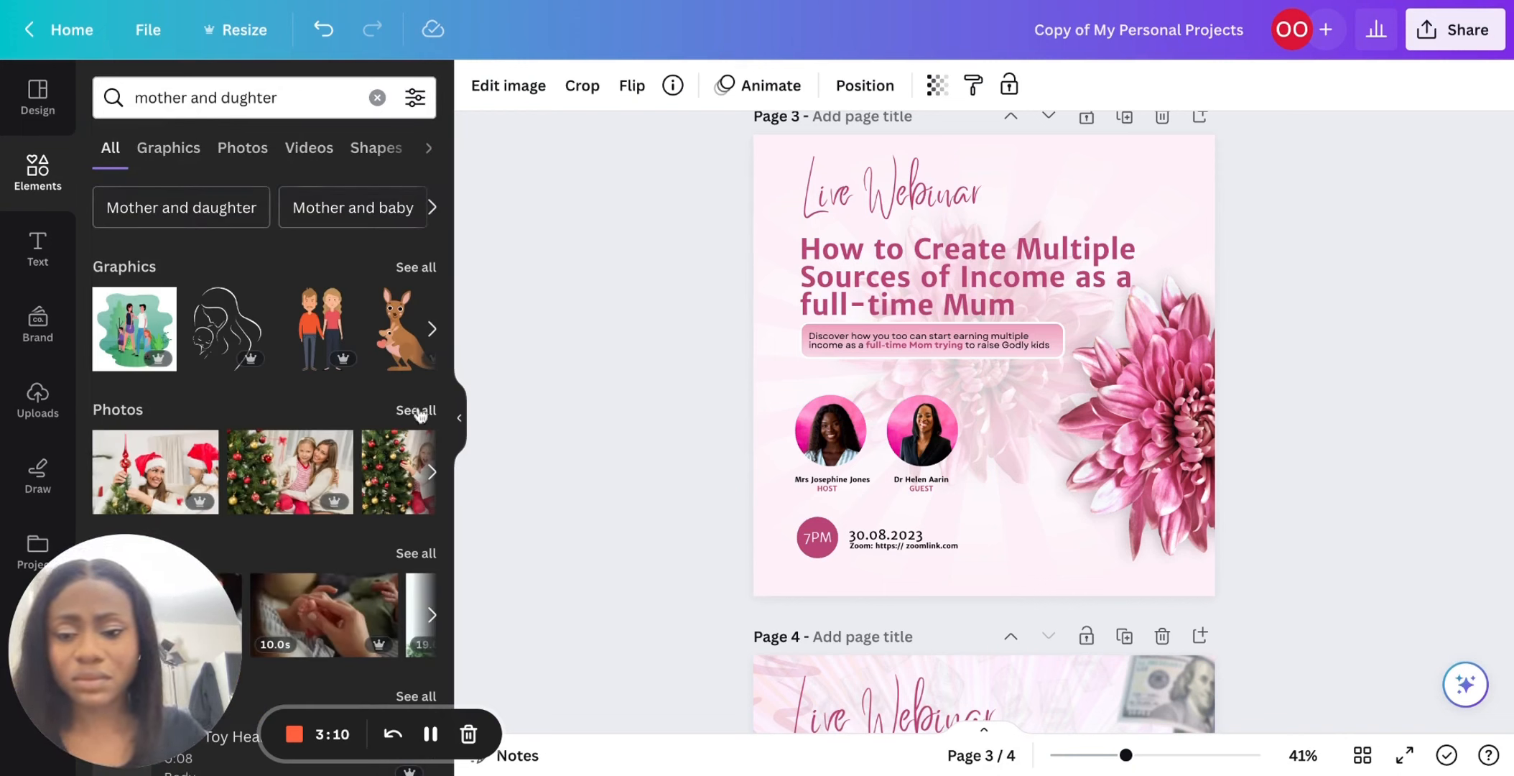
{"action": "left_click", "coordinate": [256, 138]}
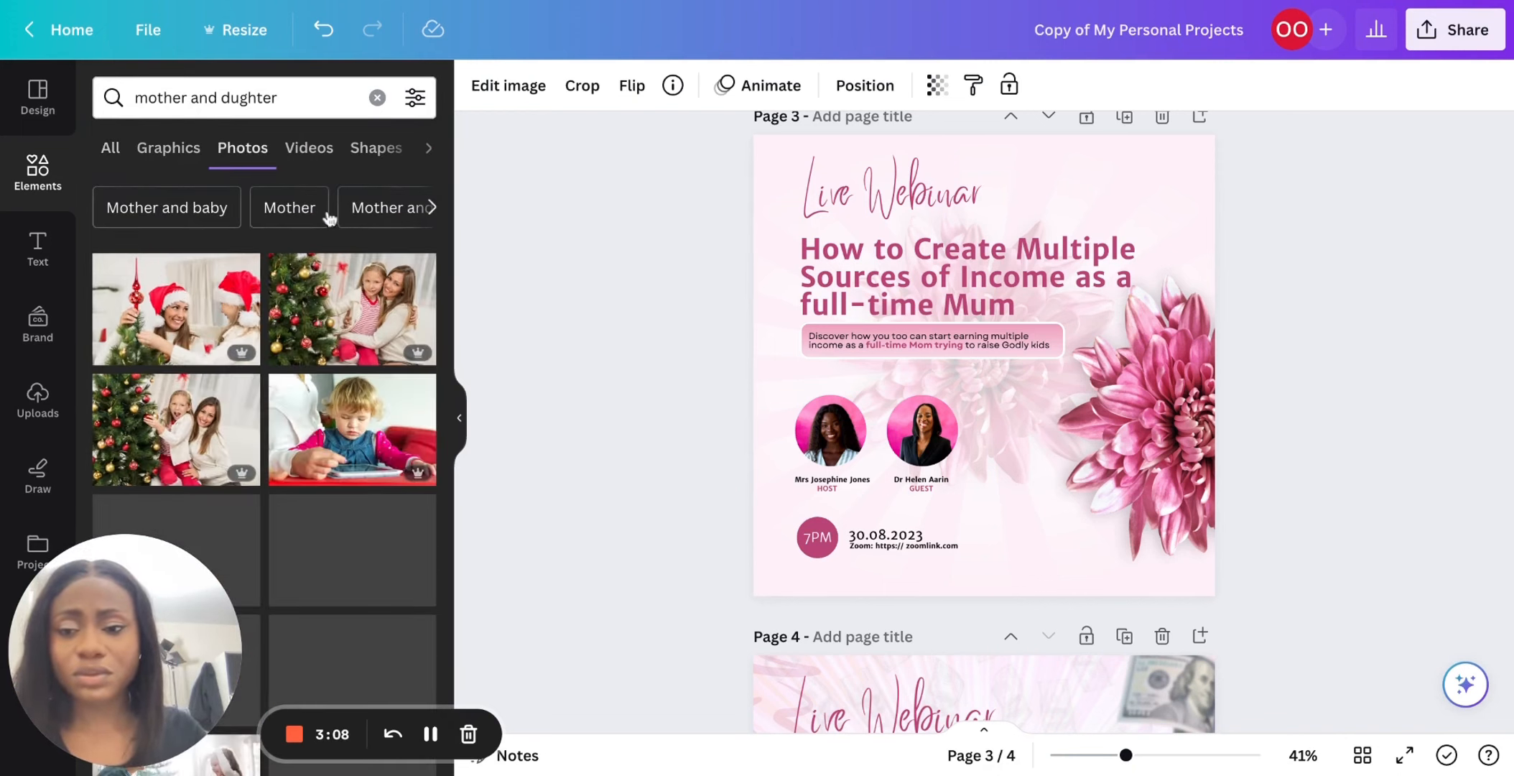
{"action": "scroll", "coordinate": [378, 459], "scroll_direction": "down", "scroll_amount": 3}
{"action": "scroll", "coordinate": [378, 458], "scroll_direction": "down", "scroll_amount": 3}
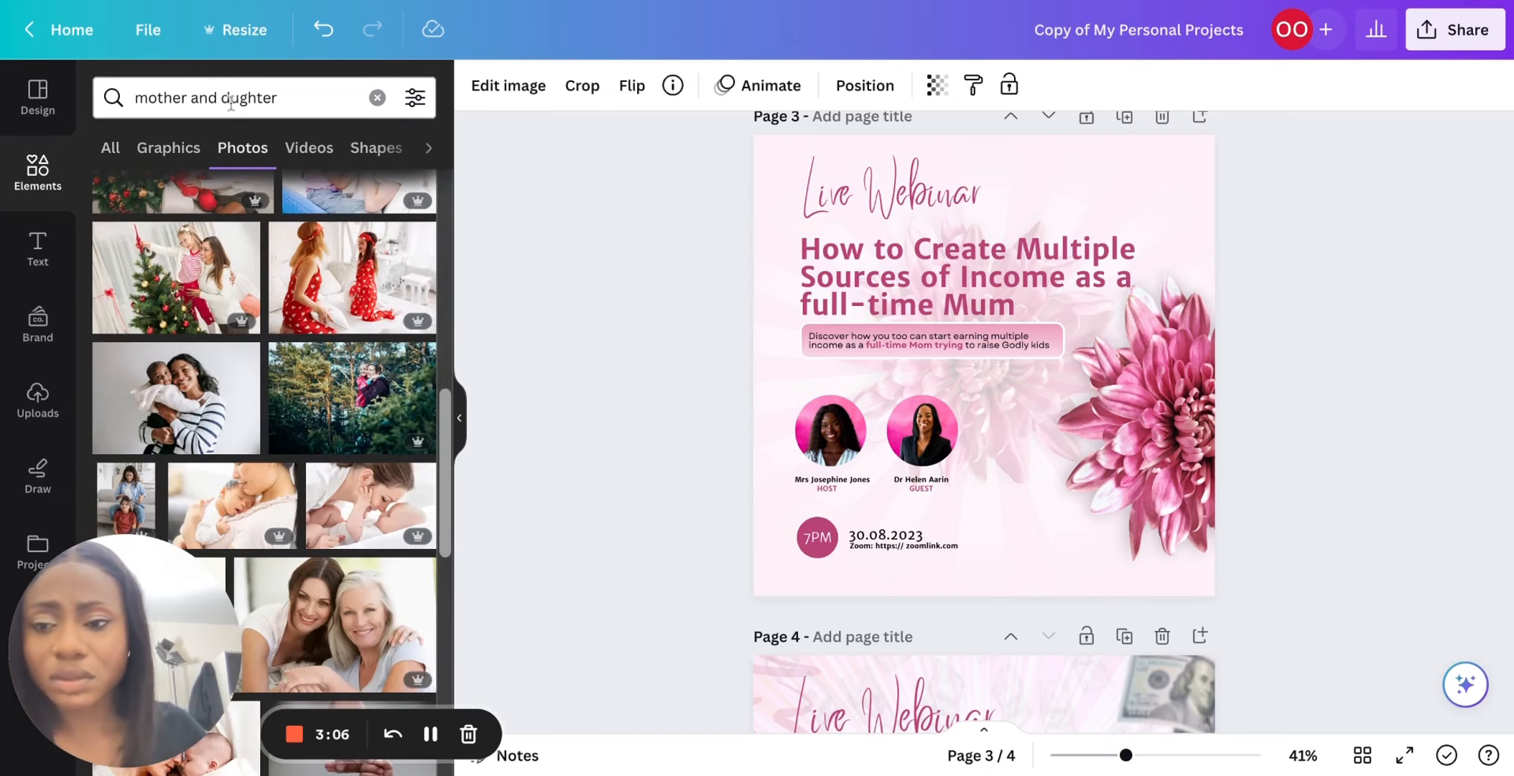
Refine the photo search to "black mother and dughter".
{"action": "left_click", "coordinate": [137, 98]}
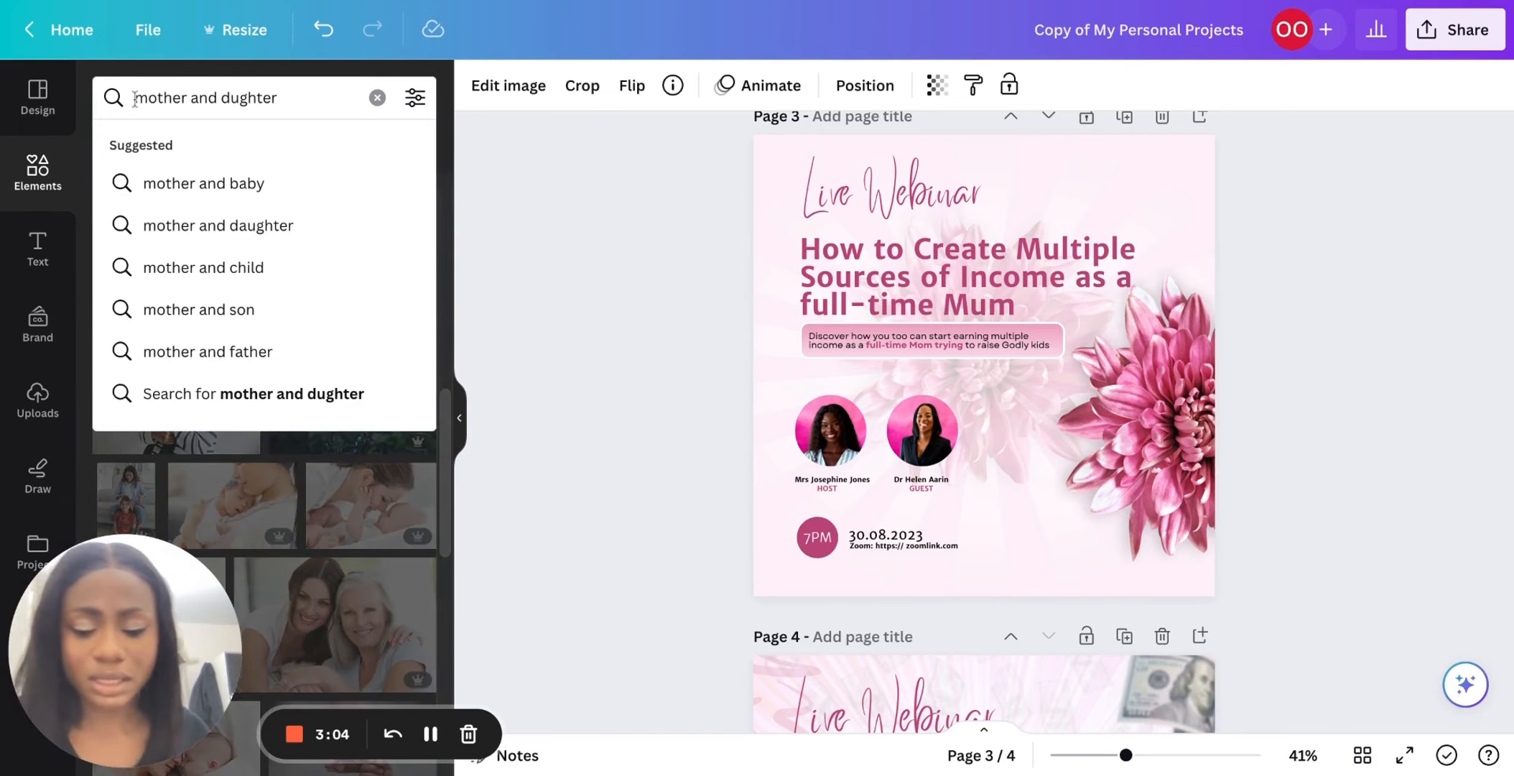
{"action": "type", "text": "black"}
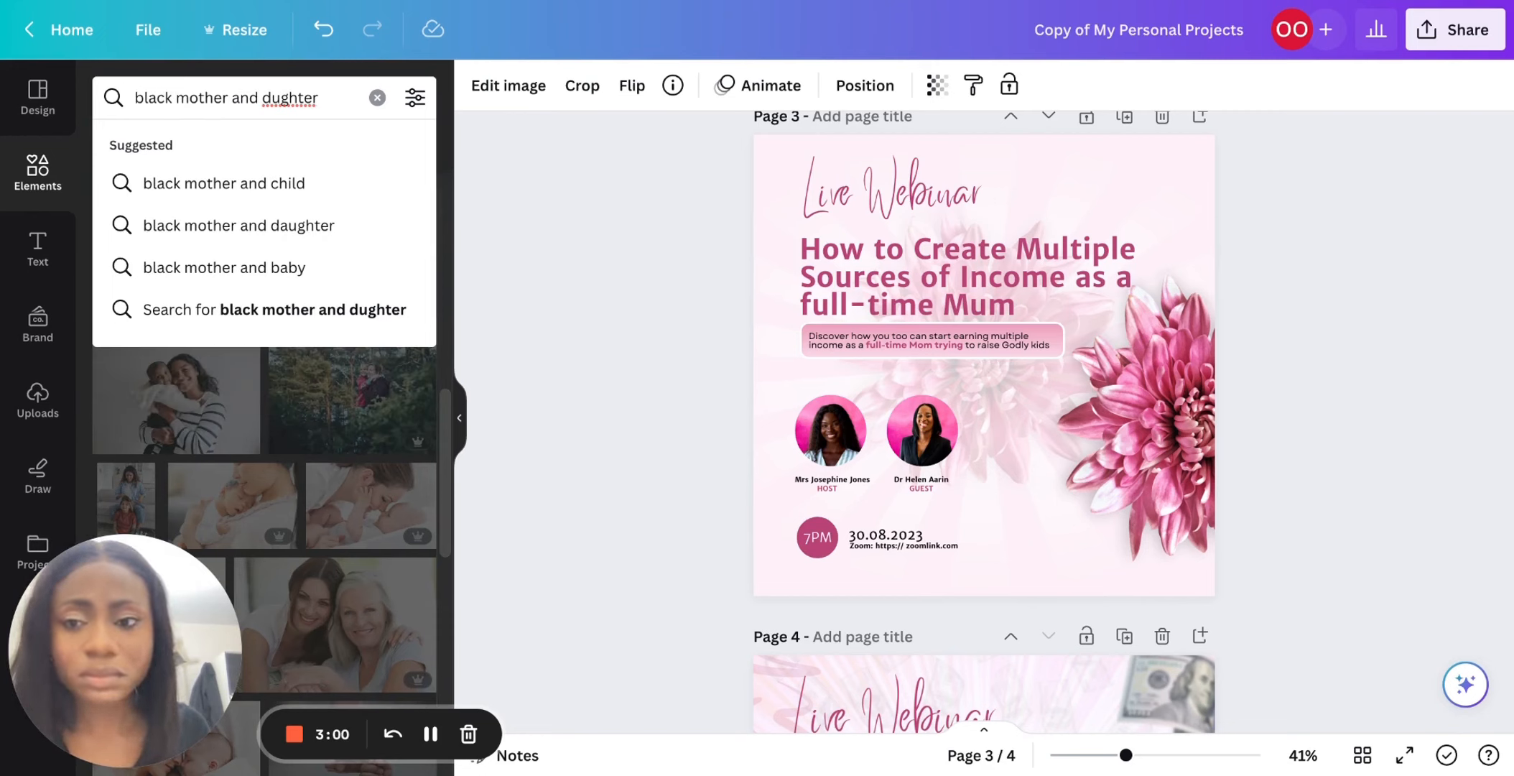
Correct the misspelled photo search and search the photos for "black mother and daughter".
{"action": "key", "text": "Return"}
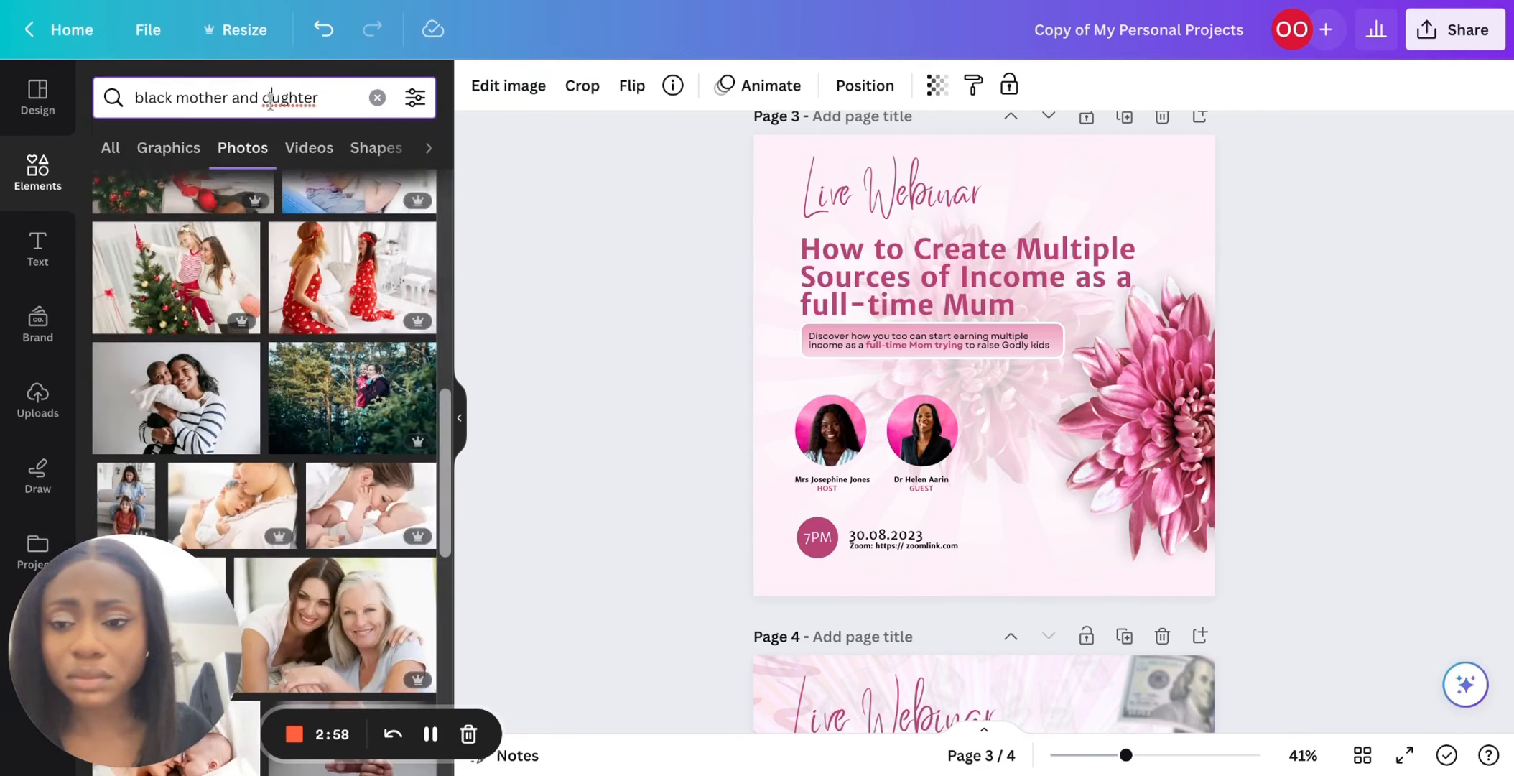
{"action": "left_click", "coordinate": [269, 98]}
{"action": "type", "text": "a"}
{"action": "key", "text": "Return"}
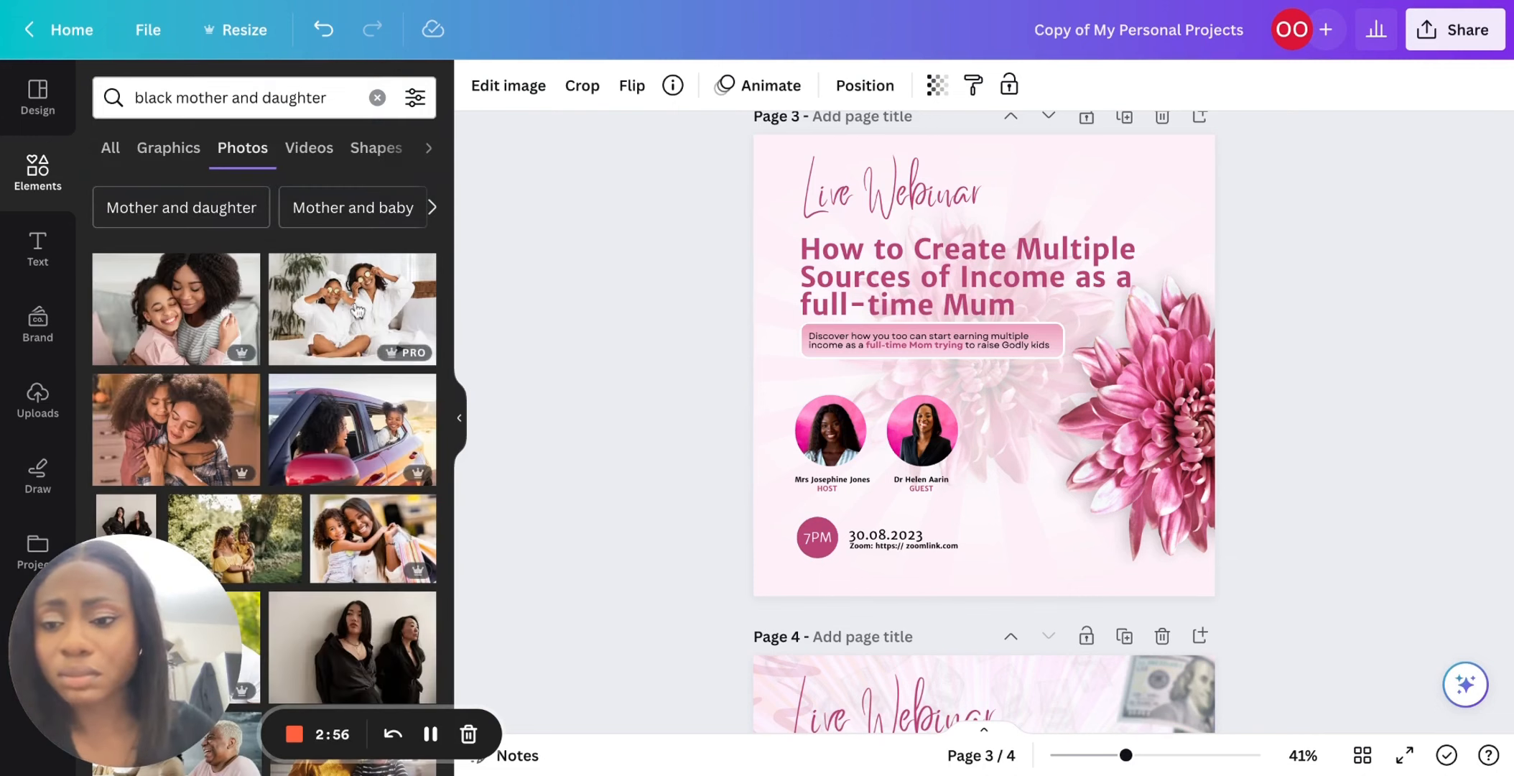
Add the photo of a mother and daughter sitting on a grey sofa to page 3 and enlarge it past the page's right edge.
{"action": "scroll", "coordinate": [375, 397], "scroll_direction": "down", "scroll_amount": 3}
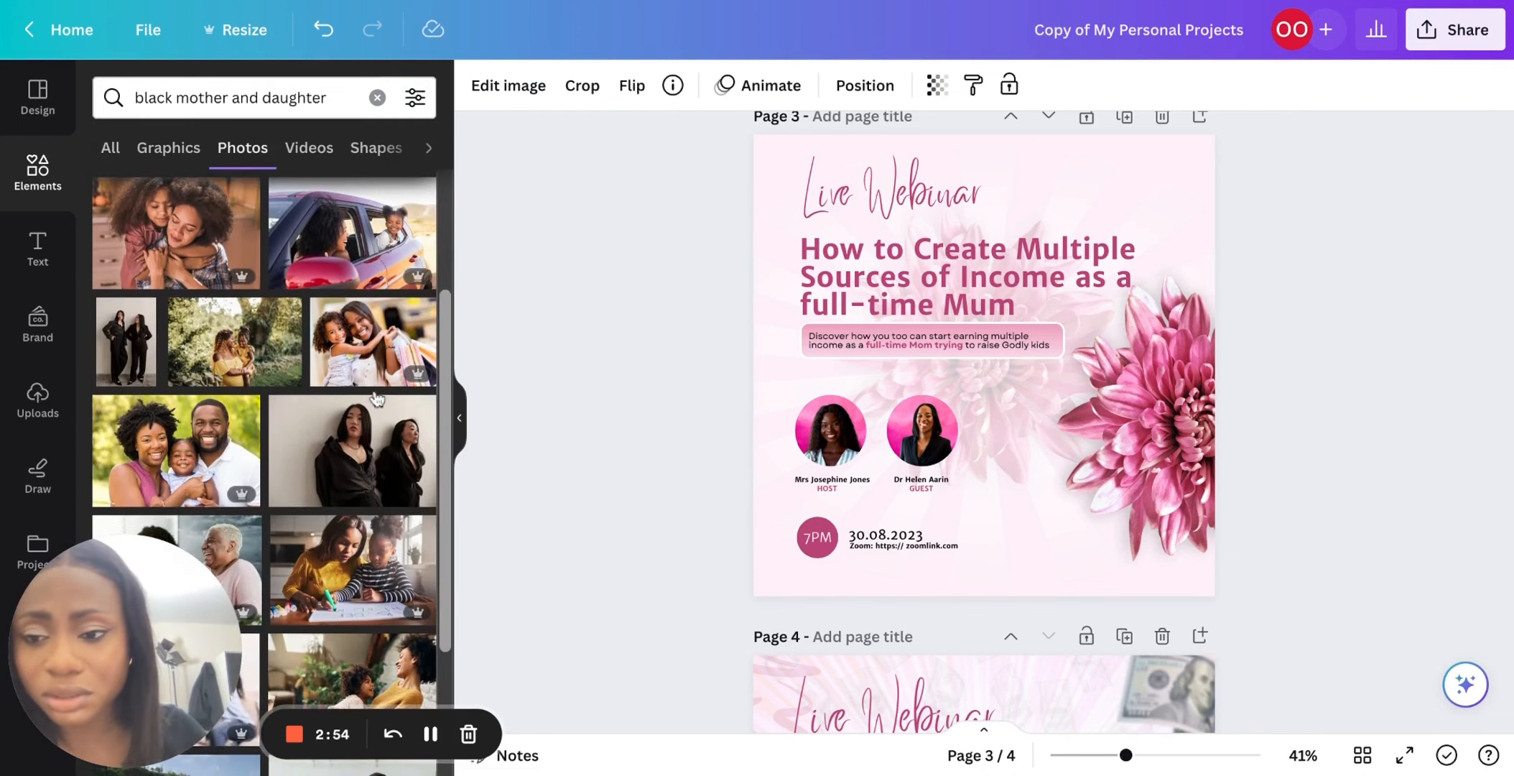
{"action": "scroll", "coordinate": [375, 397], "scroll_direction": "up", "scroll_amount": 1}
{"action": "scroll", "coordinate": [374, 363], "scroll_direction": "down", "scroll_amount": 5}
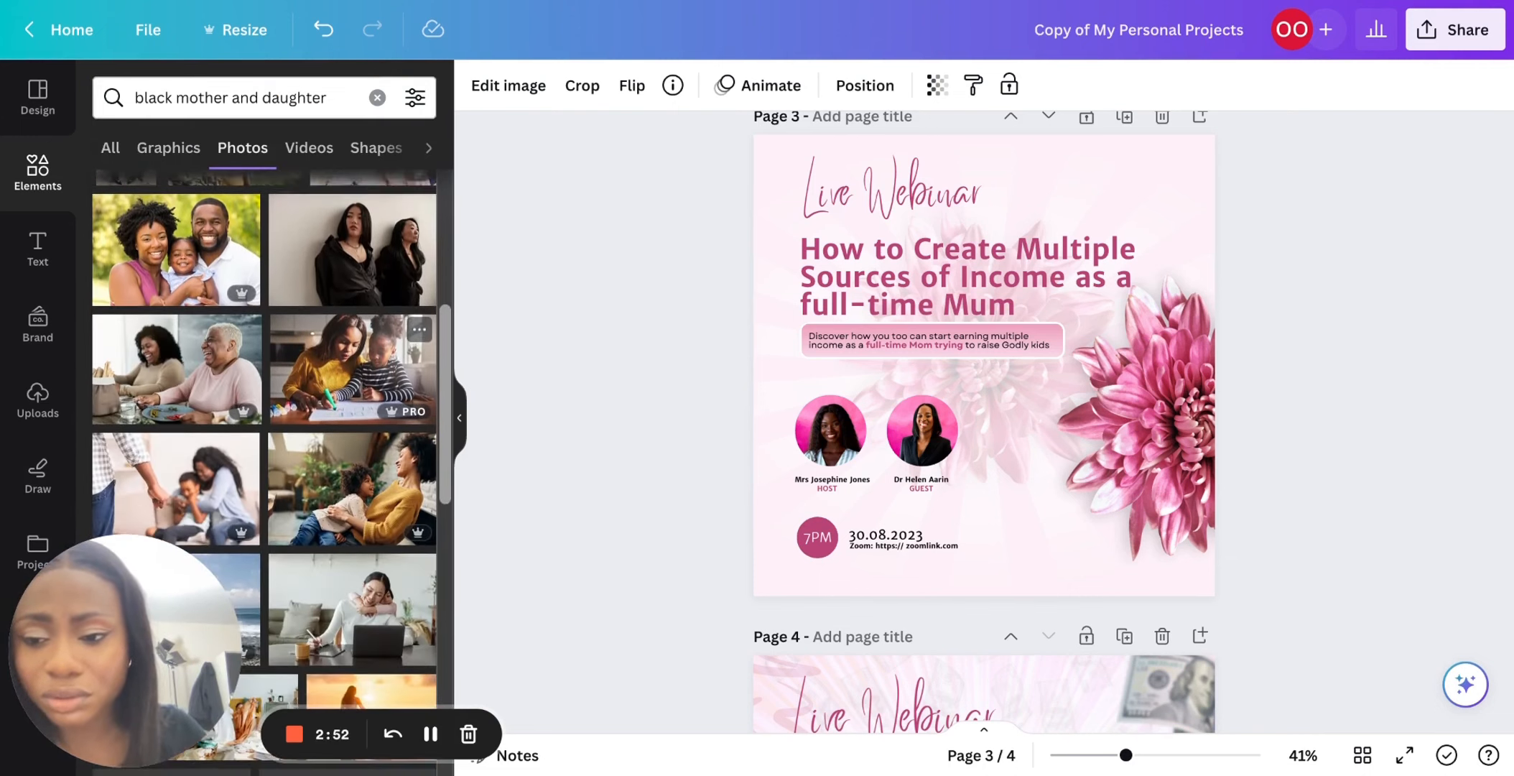
{"action": "scroll", "coordinate": [374, 362], "scroll_direction": "down", "scroll_amount": 1}
{"action": "scroll", "coordinate": [373, 363], "scroll_direction": "down", "scroll_amount": 10}
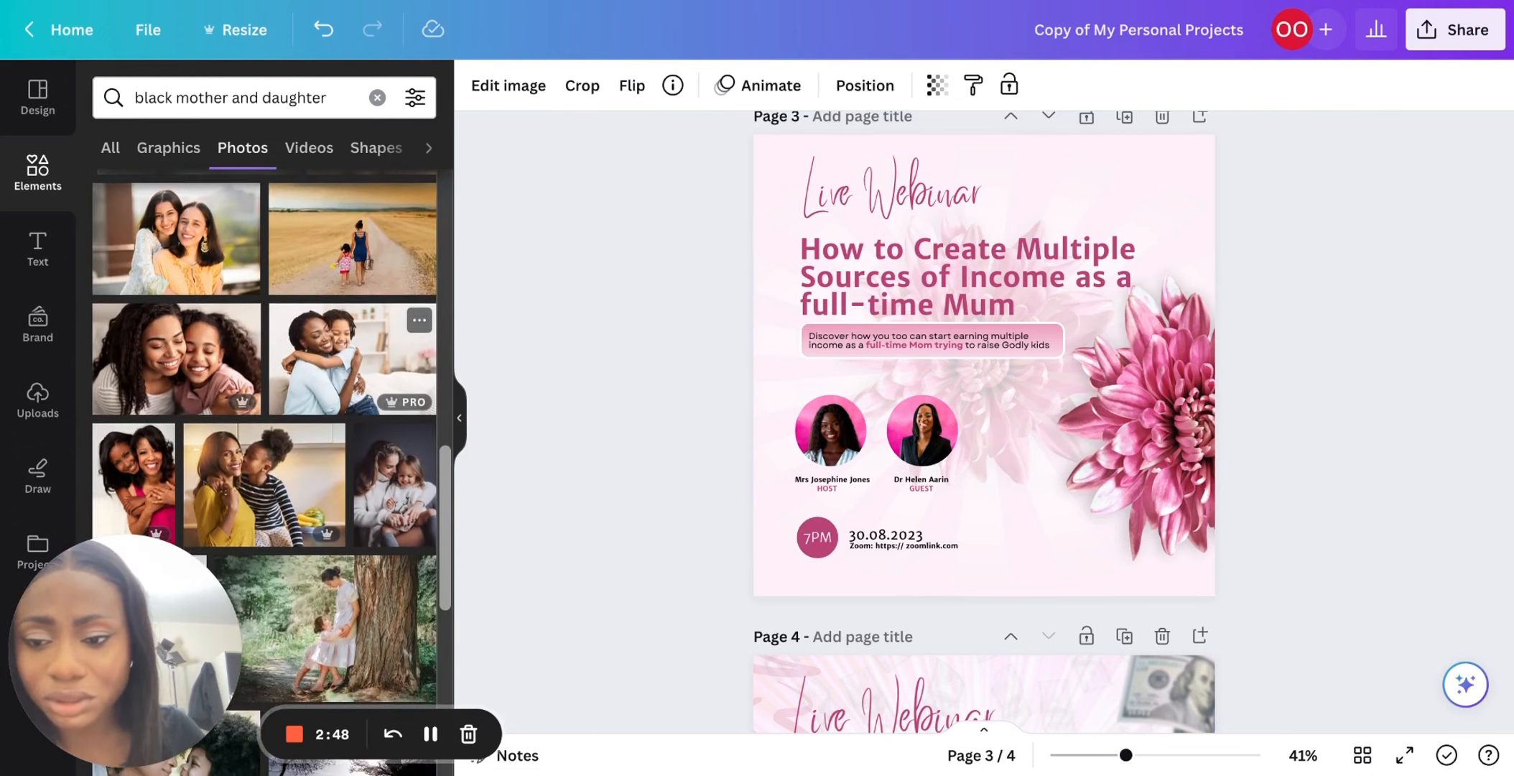
{"action": "scroll", "coordinate": [373, 373], "scroll_direction": "down", "scroll_amount": 4}
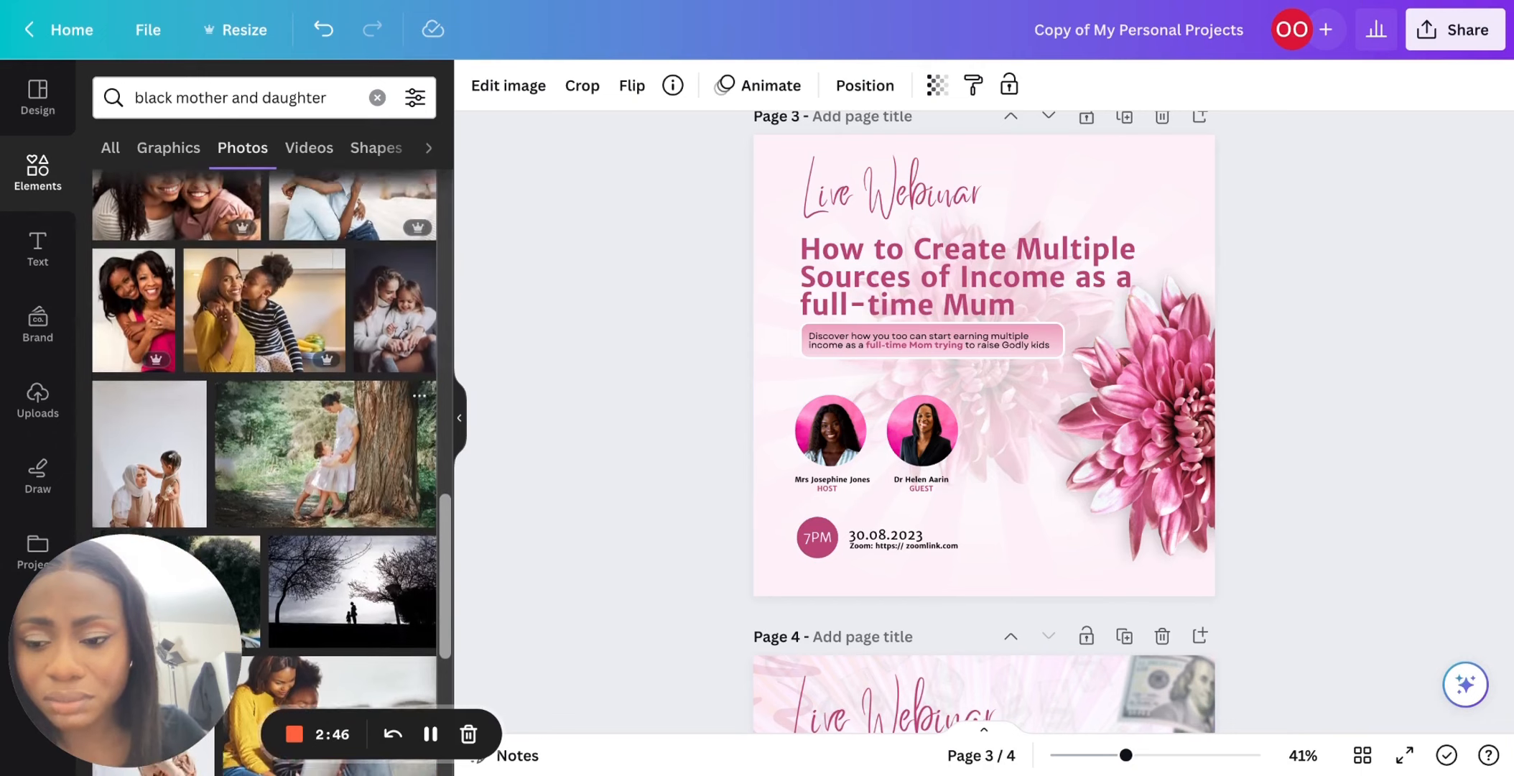
{"action": "scroll", "coordinate": [402, 388], "scroll_direction": "up", "scroll_amount": 1}
{"action": "scroll", "coordinate": [388, 345], "scroll_direction": "down", "scroll_amount": 8}
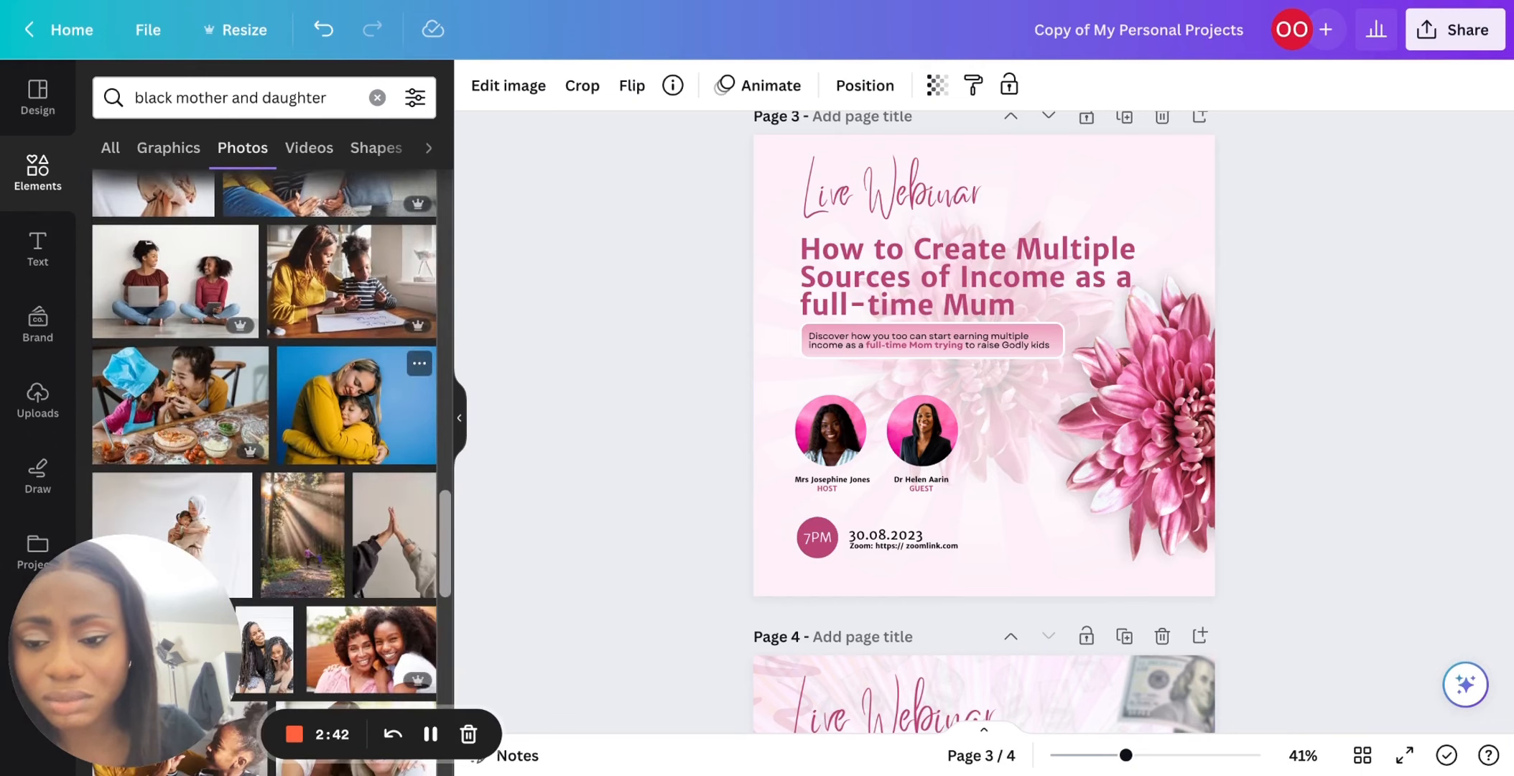
{"action": "scroll", "coordinate": [359, 395], "scroll_direction": "down", "scroll_amount": 5}
{"action": "scroll", "coordinate": [352, 416], "scroll_direction": "down", "scroll_amount": 5}
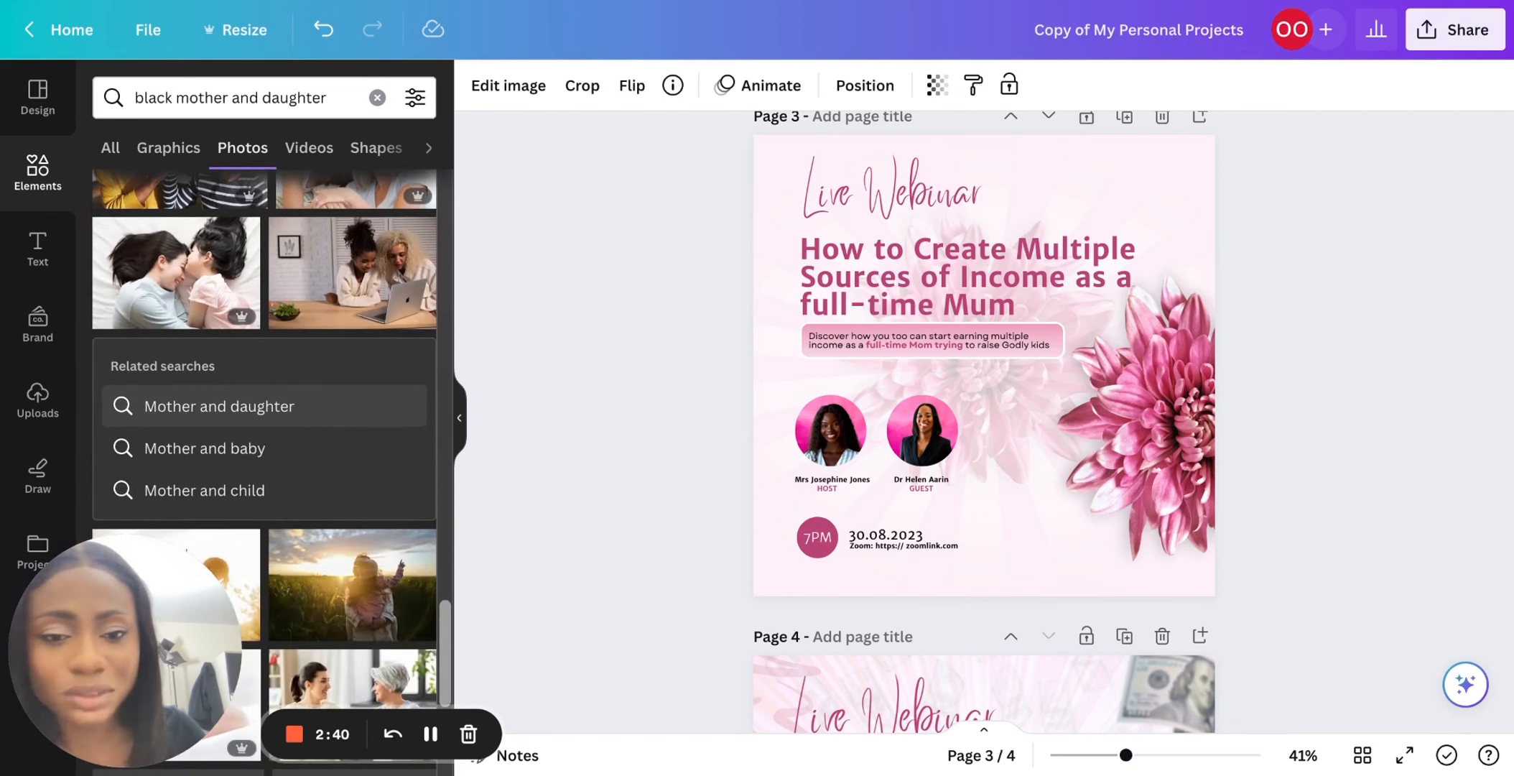
{"action": "scroll", "coordinate": [352, 431], "scroll_direction": "down", "scroll_amount": 3}
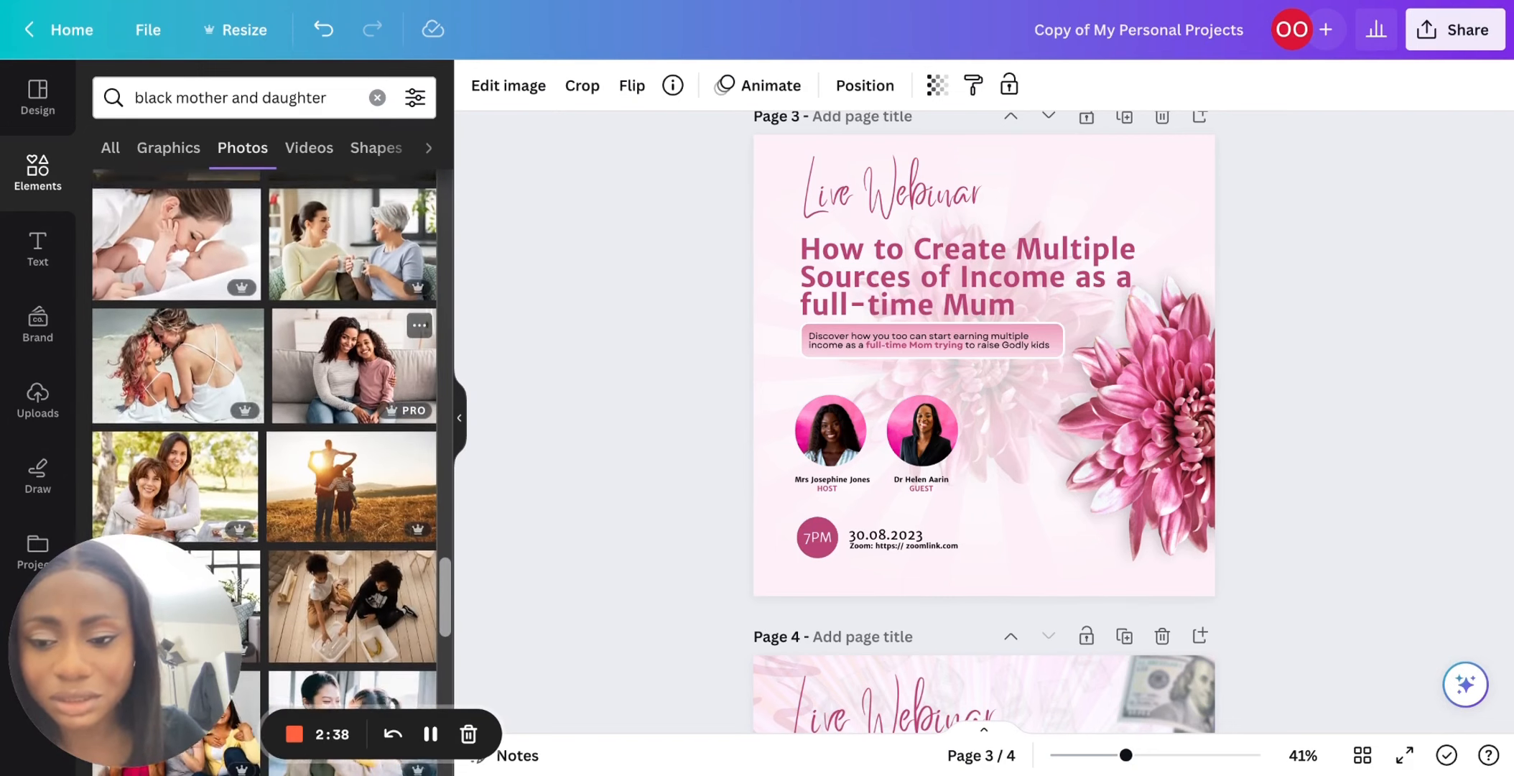
{"action": "scroll", "coordinate": [352, 430], "scroll_direction": "down", "scroll_amount": 2}
{"action": "scroll", "coordinate": [353, 359], "scroll_direction": "up", "scroll_amount": 2}
{"action": "left_click", "coordinate": [349, 352]}
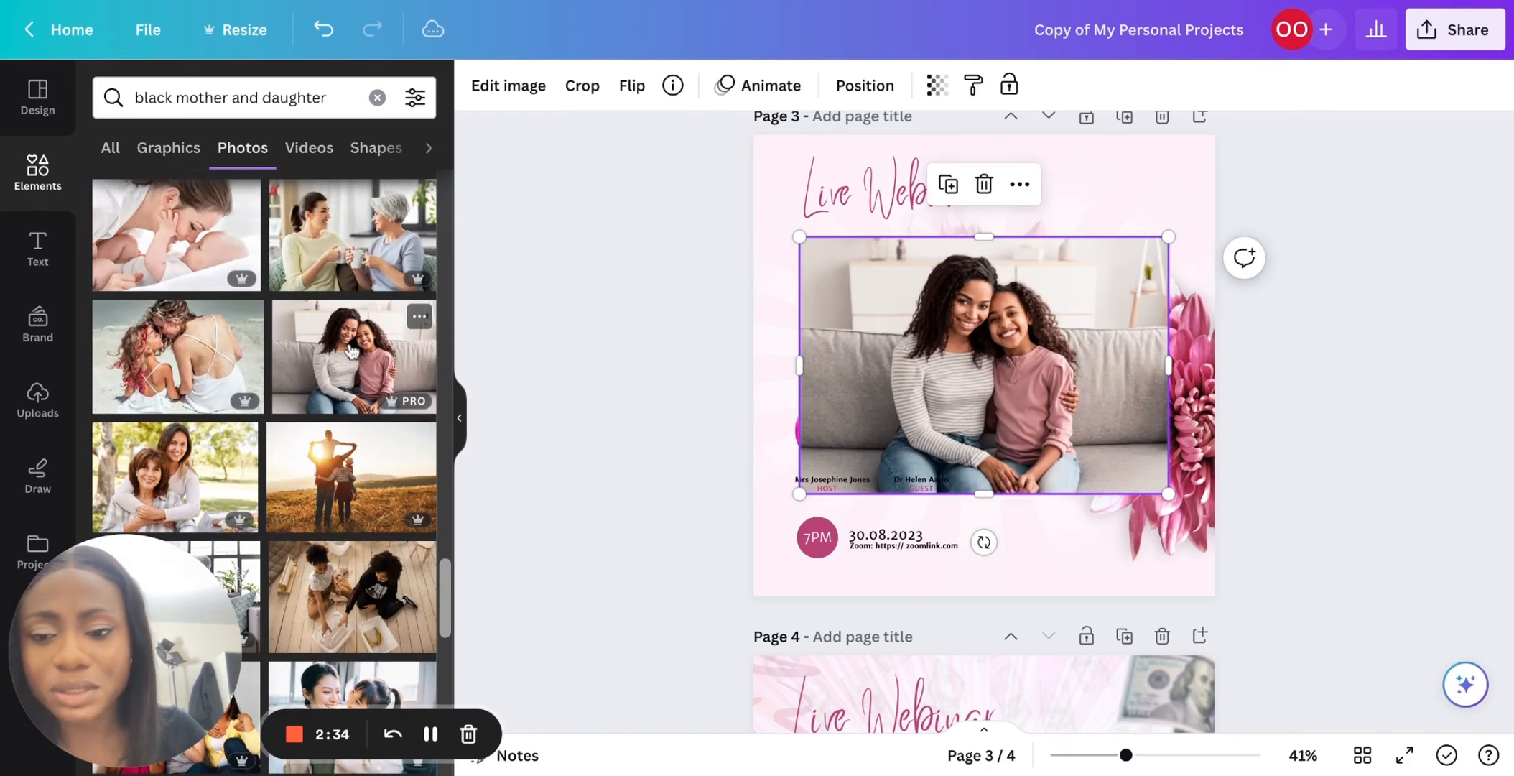
{"action": "left_click_drag", "start_coordinate": [1013, 403], "coordinate": [1022, 424]}
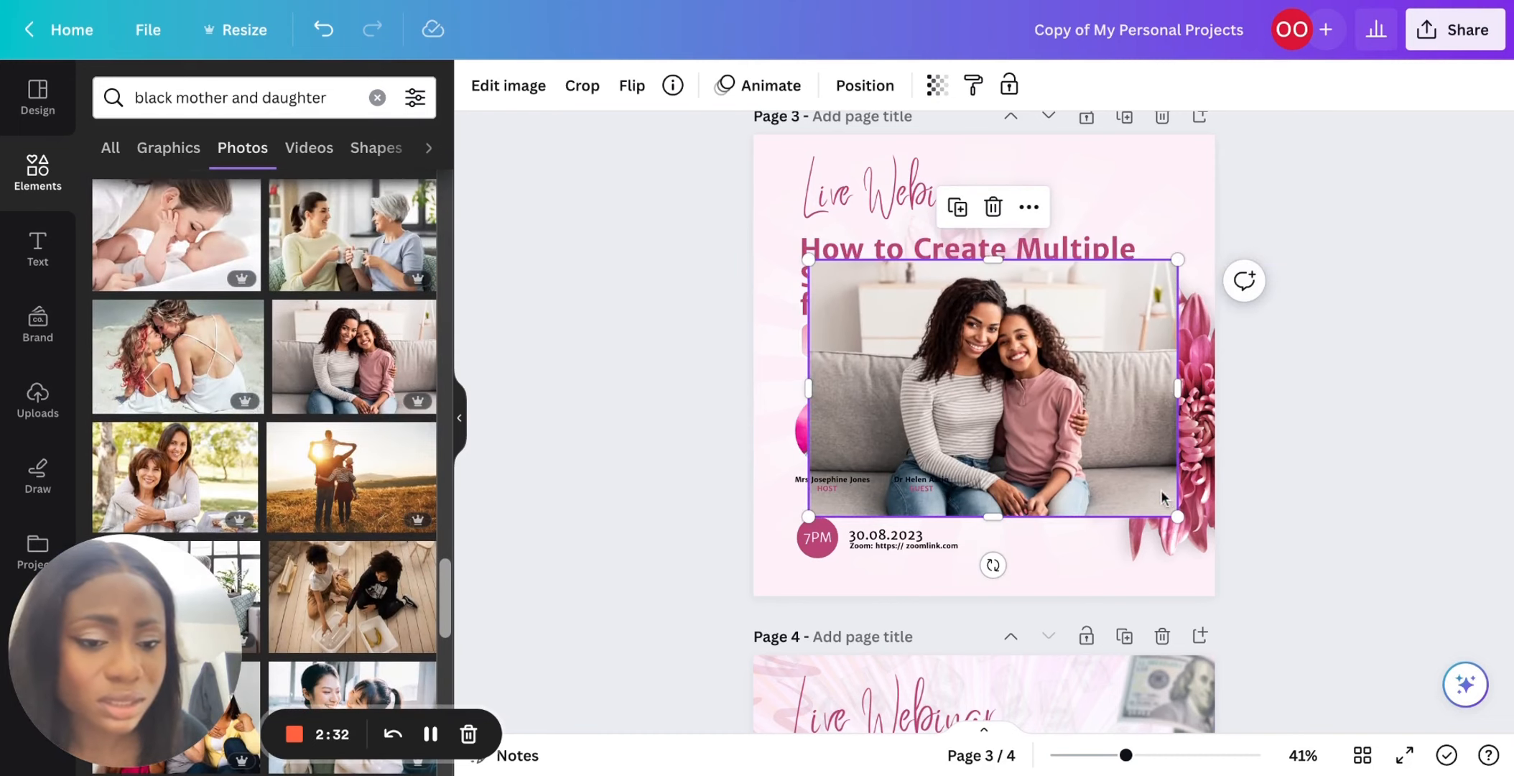
{"action": "left_click_drag", "start_coordinate": [1178, 517], "coordinate": [1253, 568]}
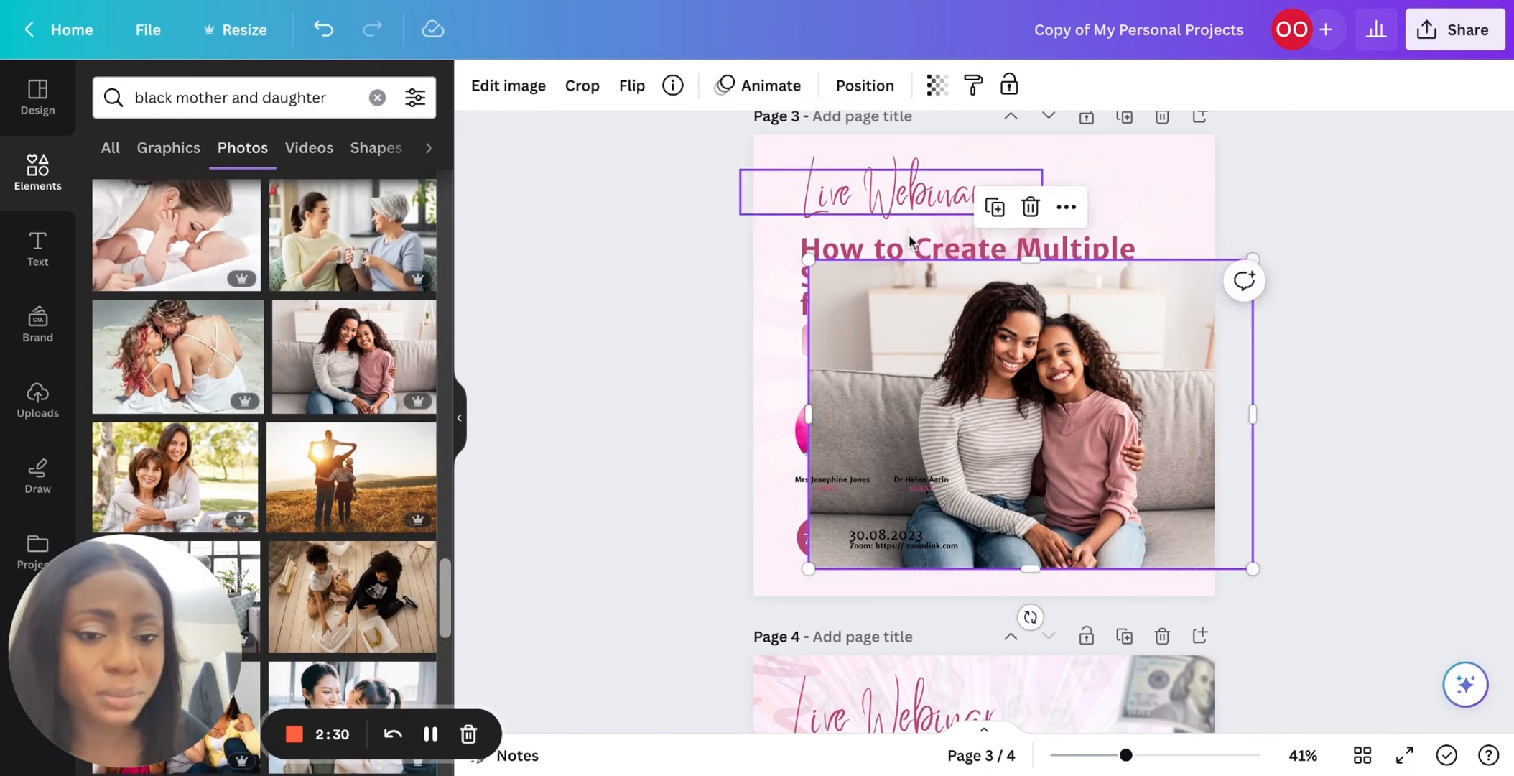
Remove the background from the mother and daughter photo on page 3.
{"action": "left_click", "coordinate": [508, 86]}
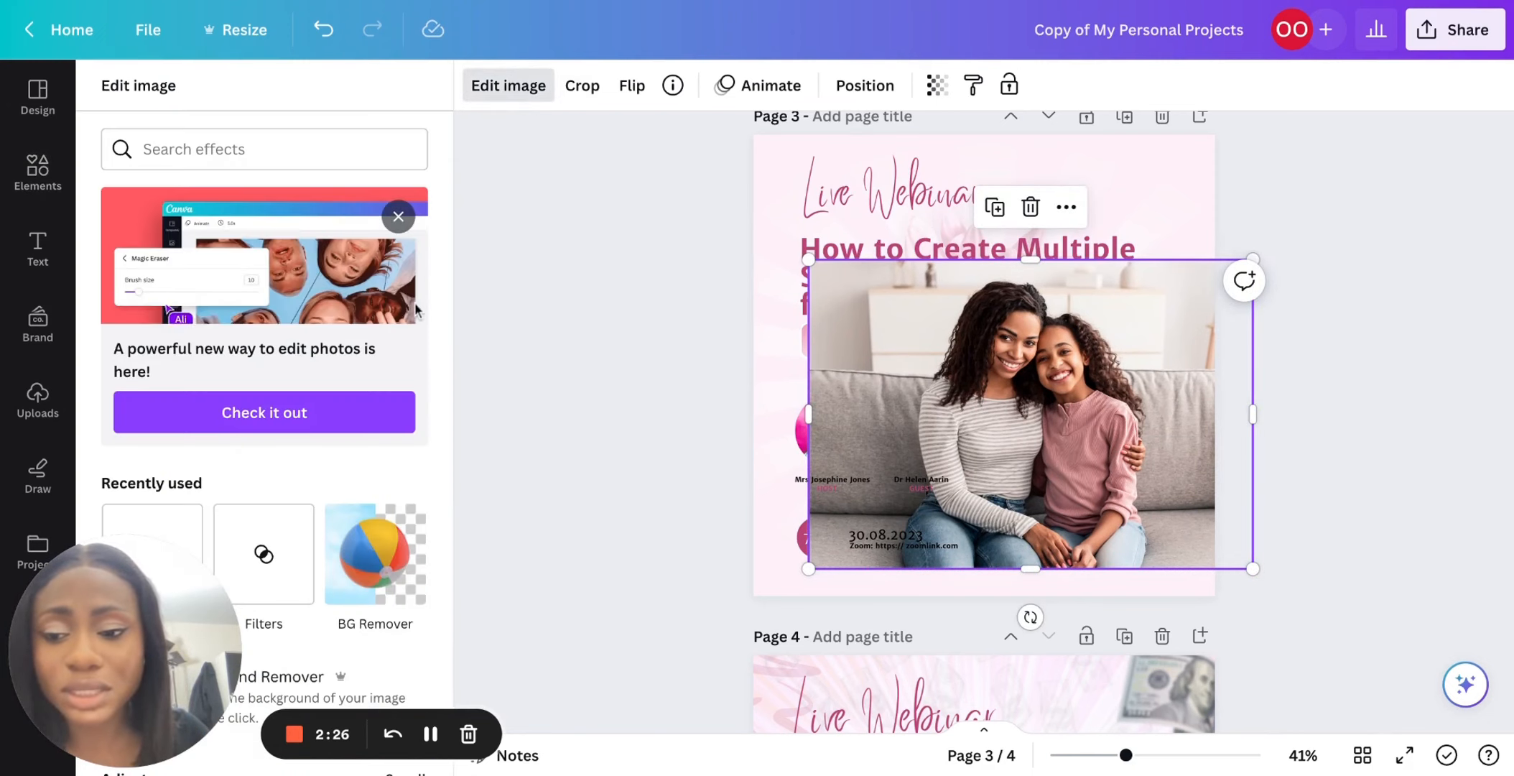
{"action": "scroll", "coordinate": [367, 529], "scroll_direction": "down", "scroll_amount": 2}
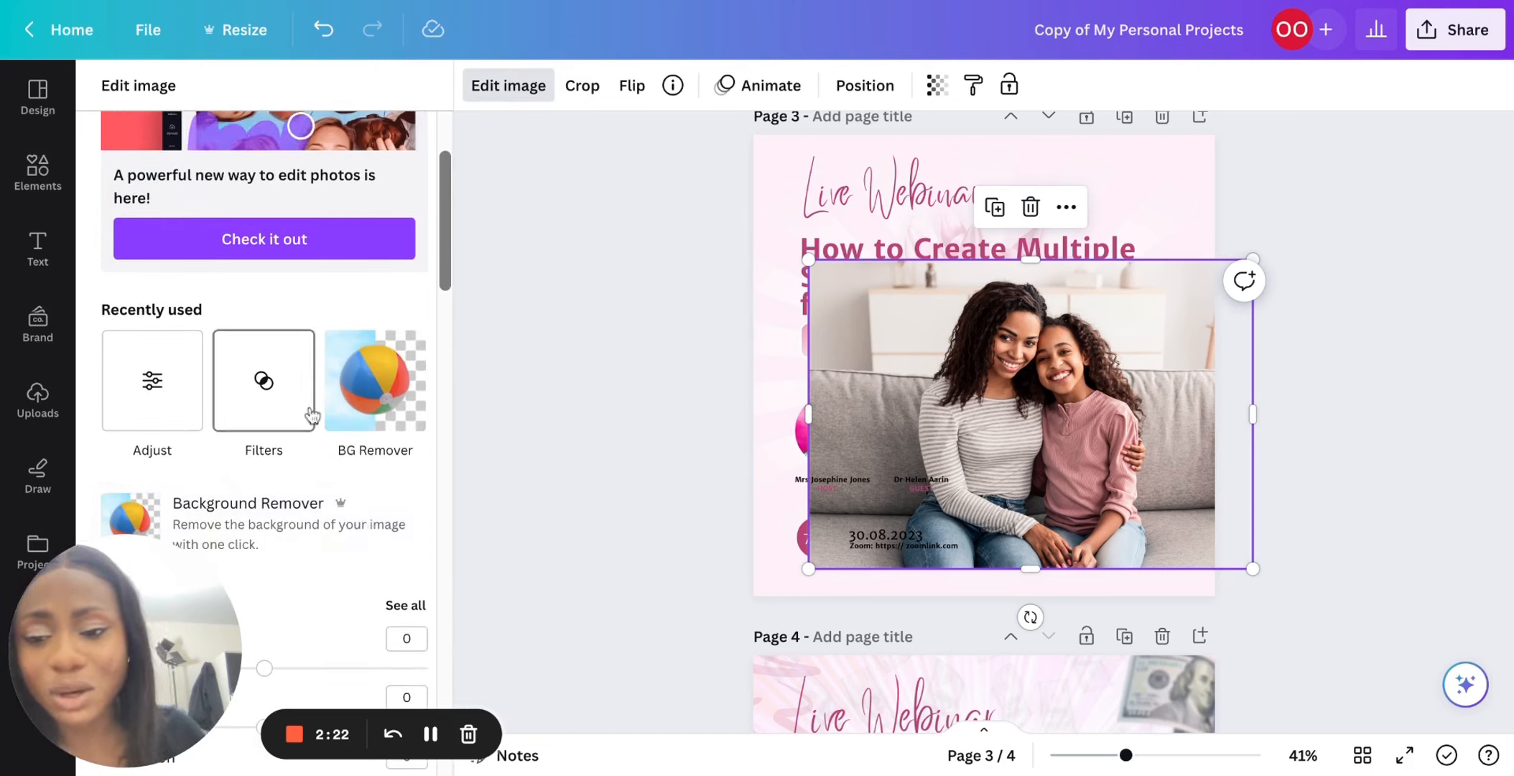
{"action": "scroll", "coordinate": [375, 505], "scroll_direction": "down", "scroll_amount": 2}
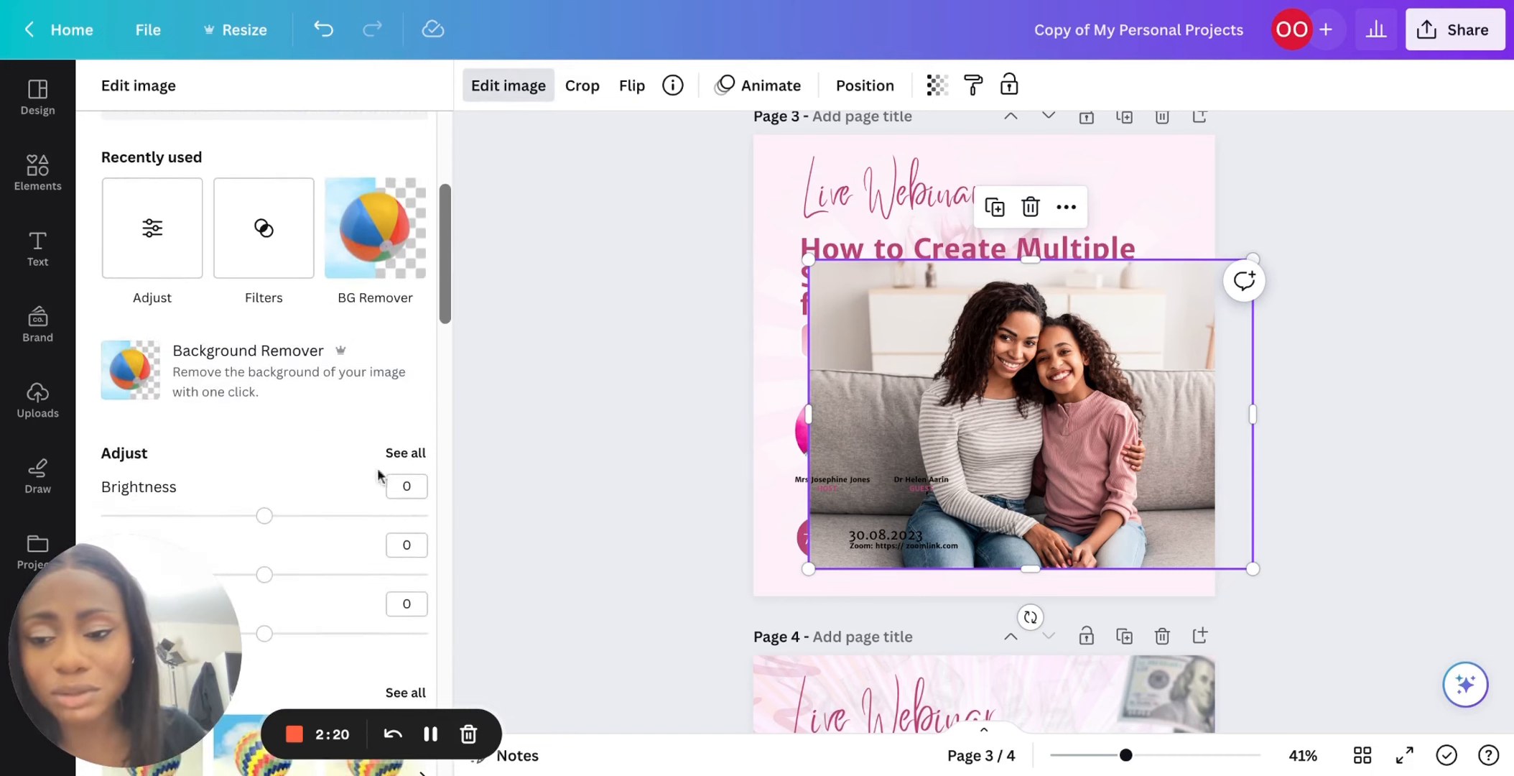
{"action": "left_click", "coordinate": [198, 397]}
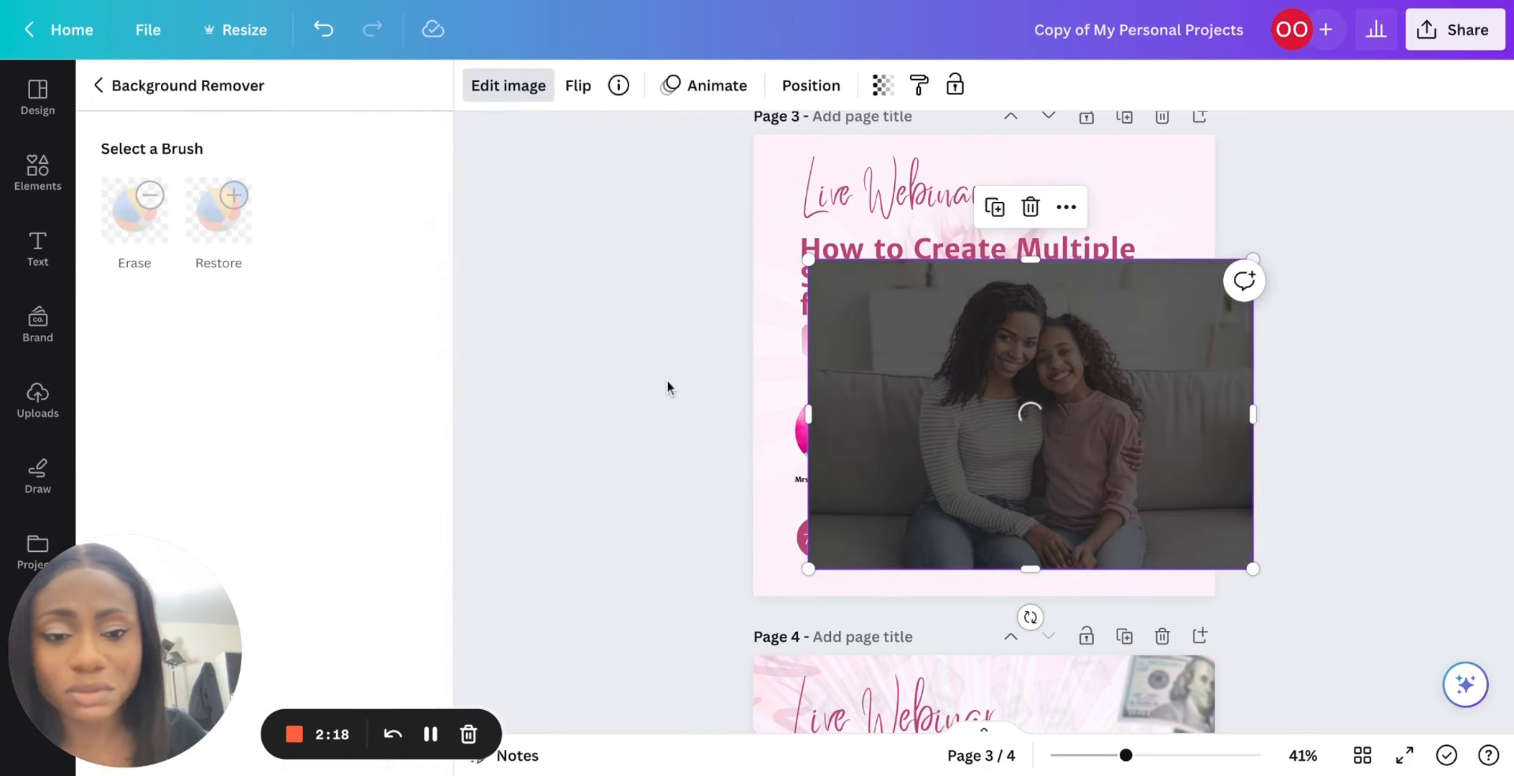
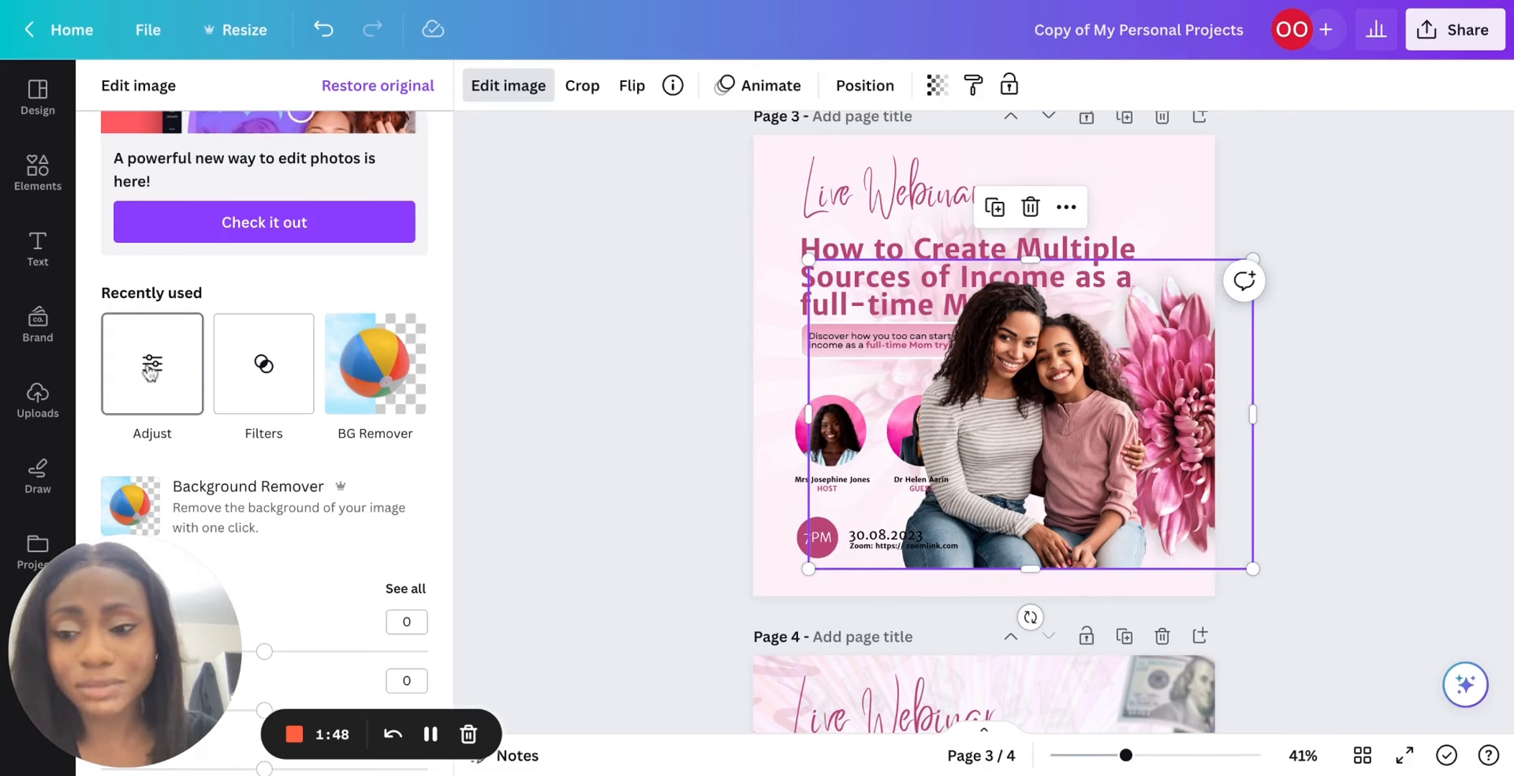
Adjust the photo with contrast 23, saturation 9, tint -86, warmth -43, clarity 15 and vibrance 22.
{"action": "left_click", "coordinate": [151, 368]}
{"action": "scroll", "coordinate": [288, 351], "scroll_direction": "down", "scroll_amount": 3}
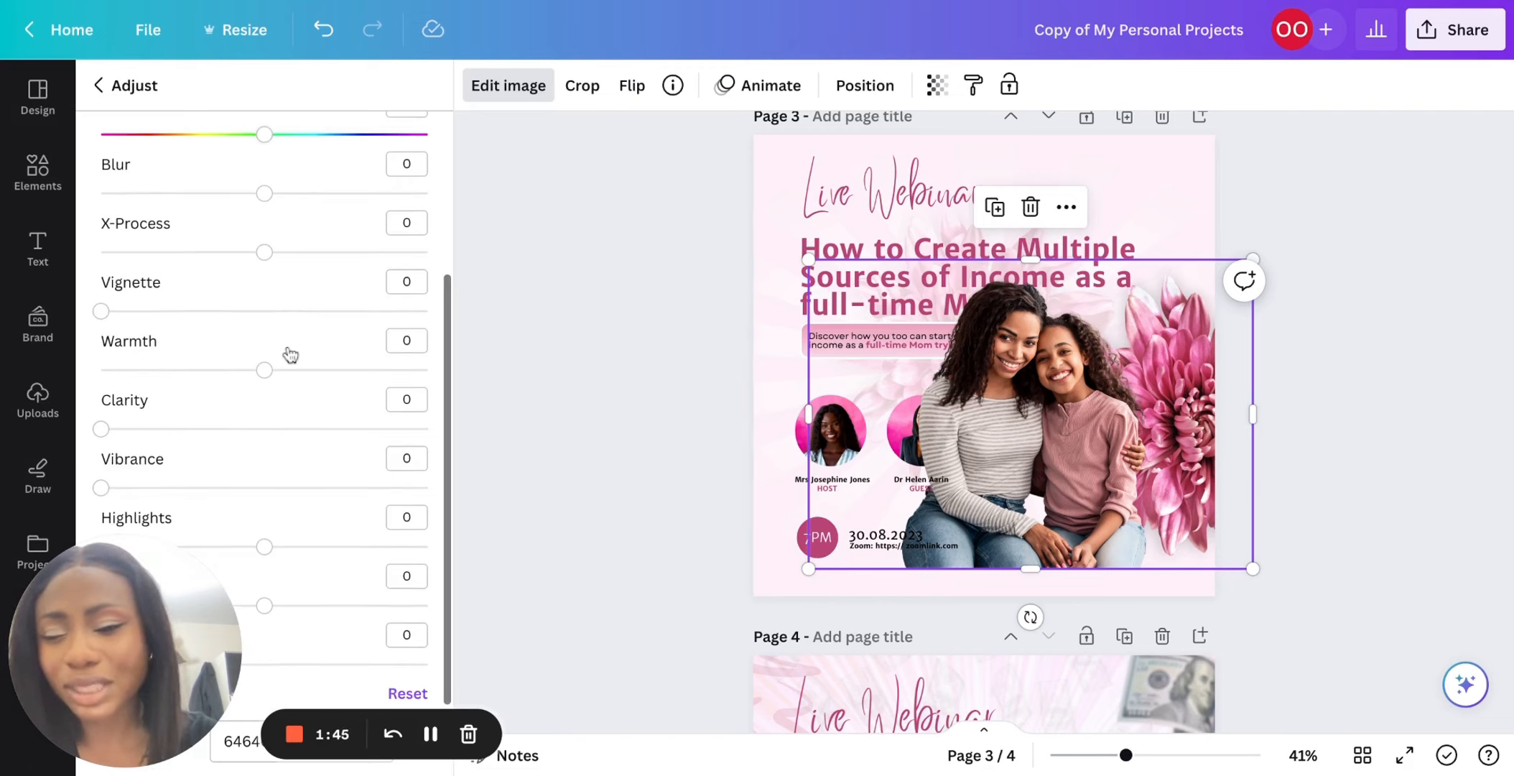
{"action": "scroll", "coordinate": [285, 359], "scroll_direction": "up", "scroll_amount": 1}
{"action": "scroll", "coordinate": [285, 356], "scroll_direction": "up", "scroll_amount": 3}
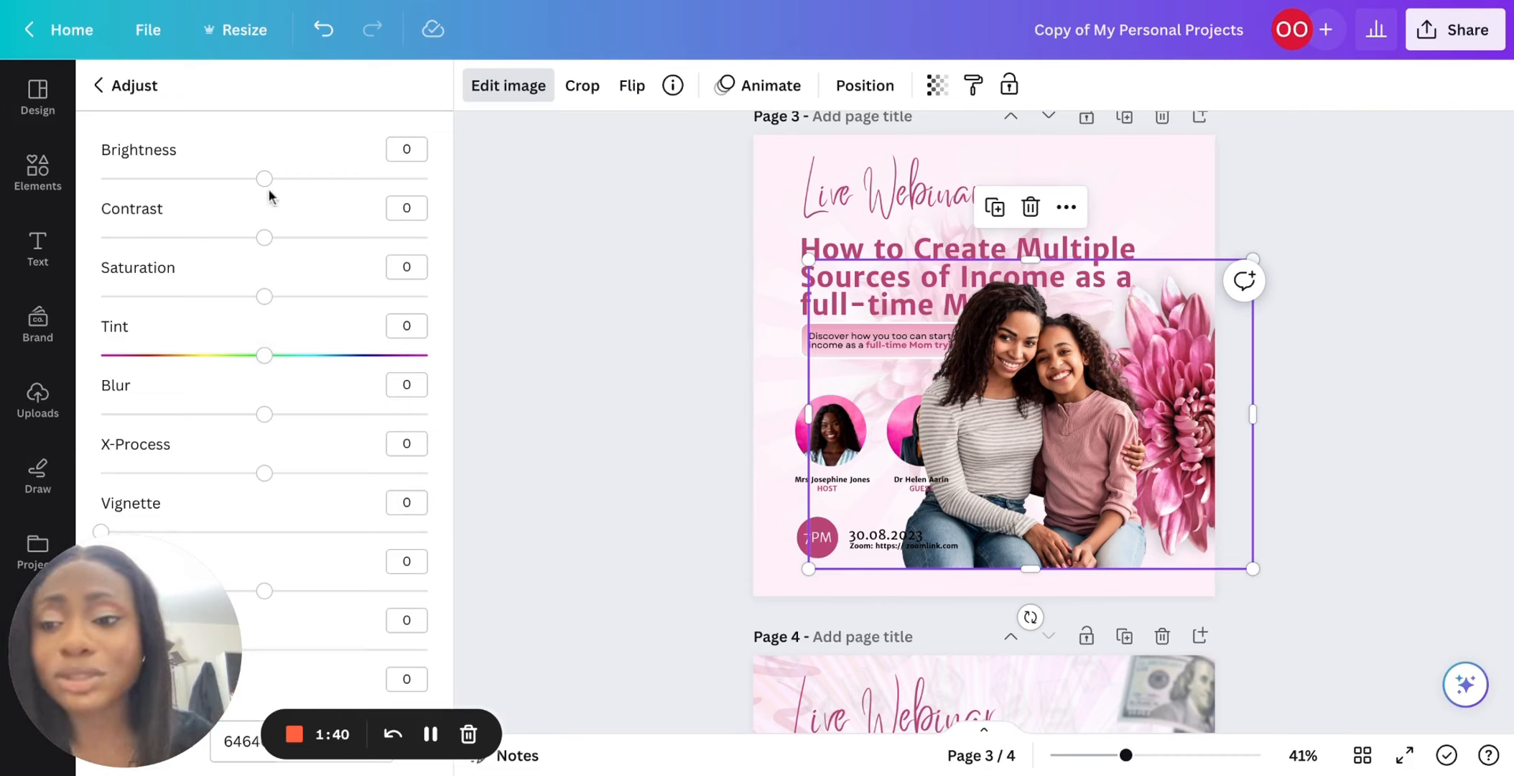
{"action": "left_click_drag", "start_coordinate": [264, 237], "coordinate": [304, 237]}
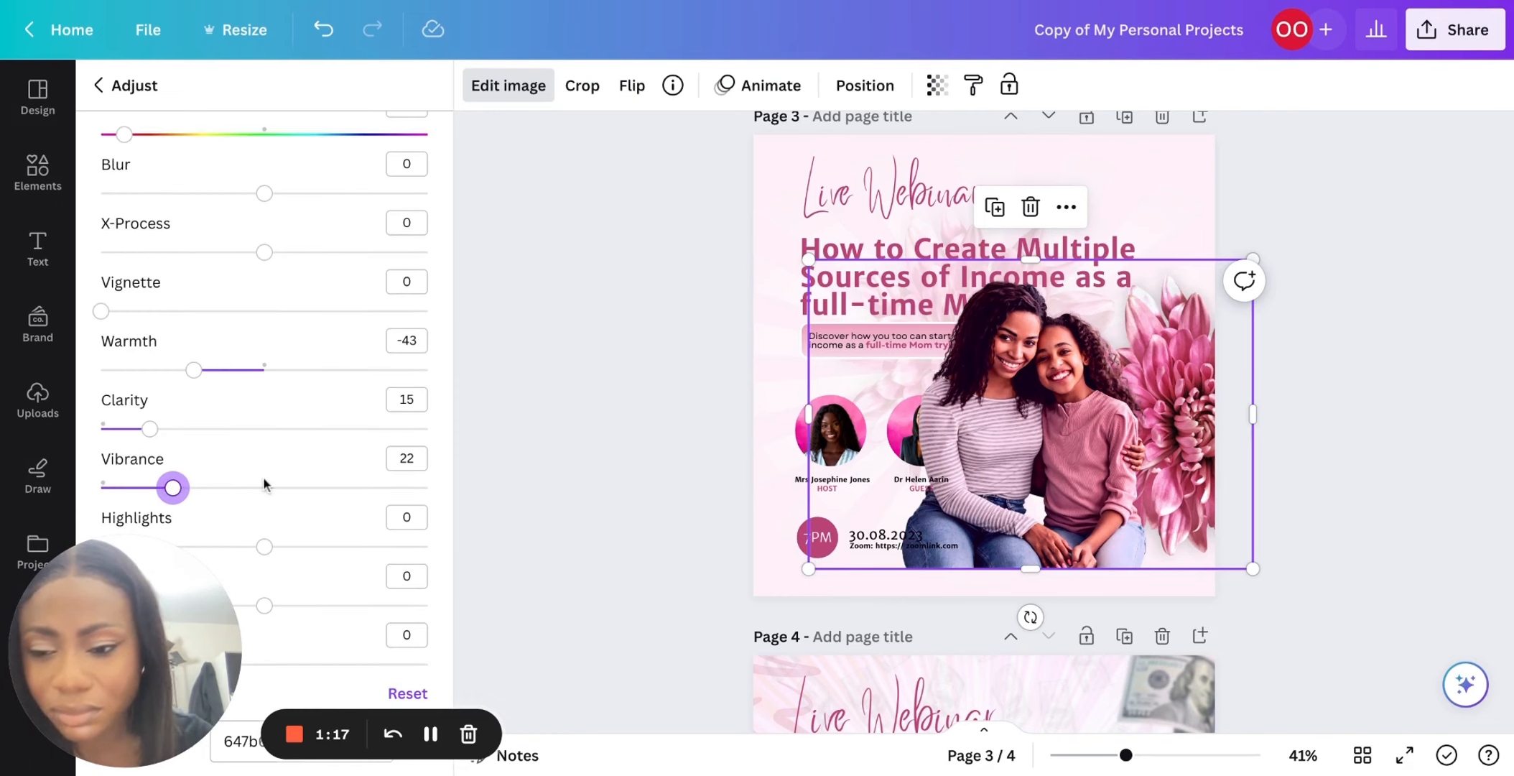
{"action": "scroll", "coordinate": [264, 483], "scroll_direction": "up", "scroll_amount": 3}
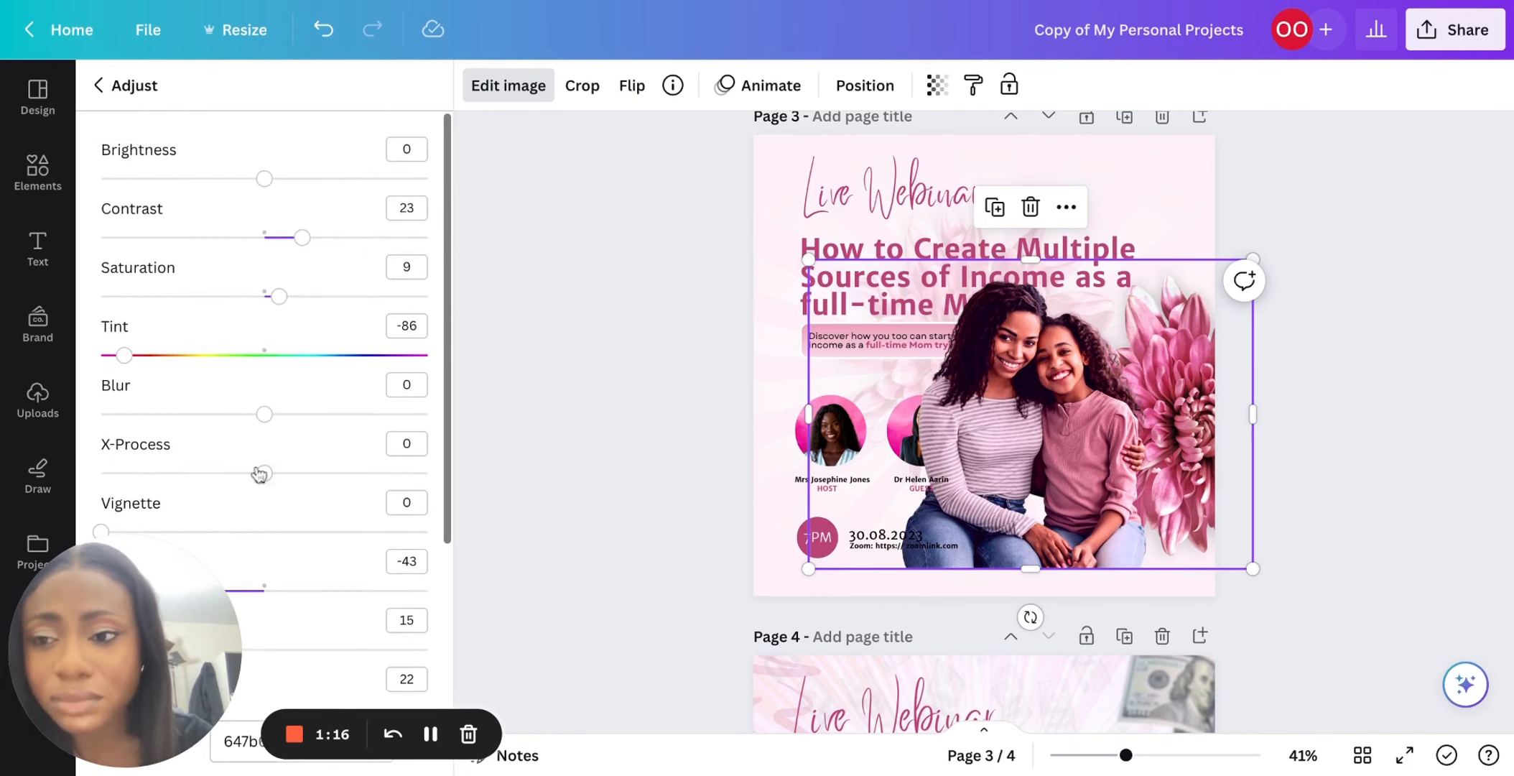
{"action": "left_click", "coordinate": [99, 85]}
Run the Background Remover on the mother and daughter photo again.
{"action": "scroll", "coordinate": [338, 280], "scroll_direction": "down", "scroll_amount": 2}
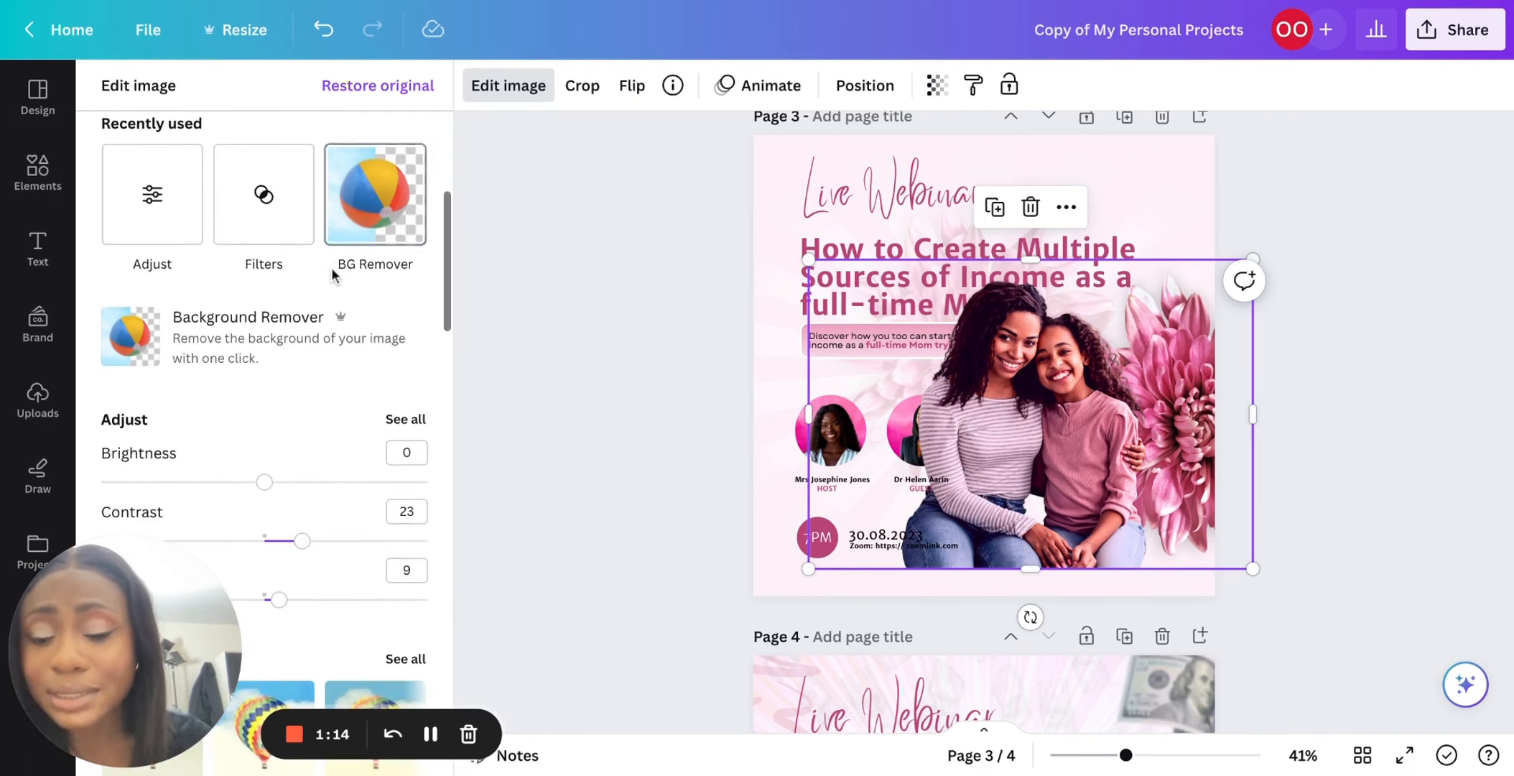
{"action": "scroll", "coordinate": [359, 298], "scroll_direction": "up", "scroll_amount": 1}
{"action": "left_click", "coordinate": [359, 298]}
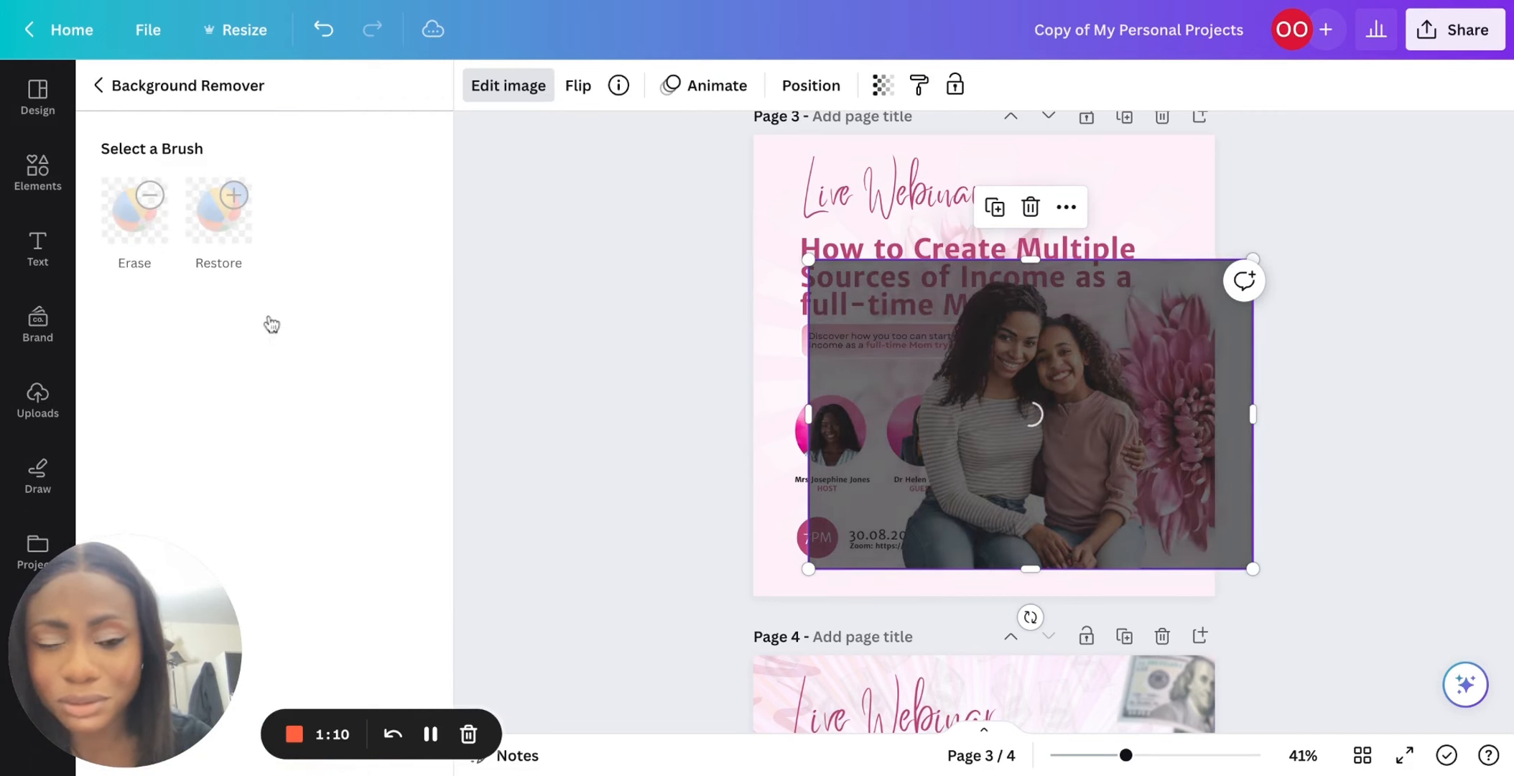
{"action": "left_click", "coordinate": [99, 85]}
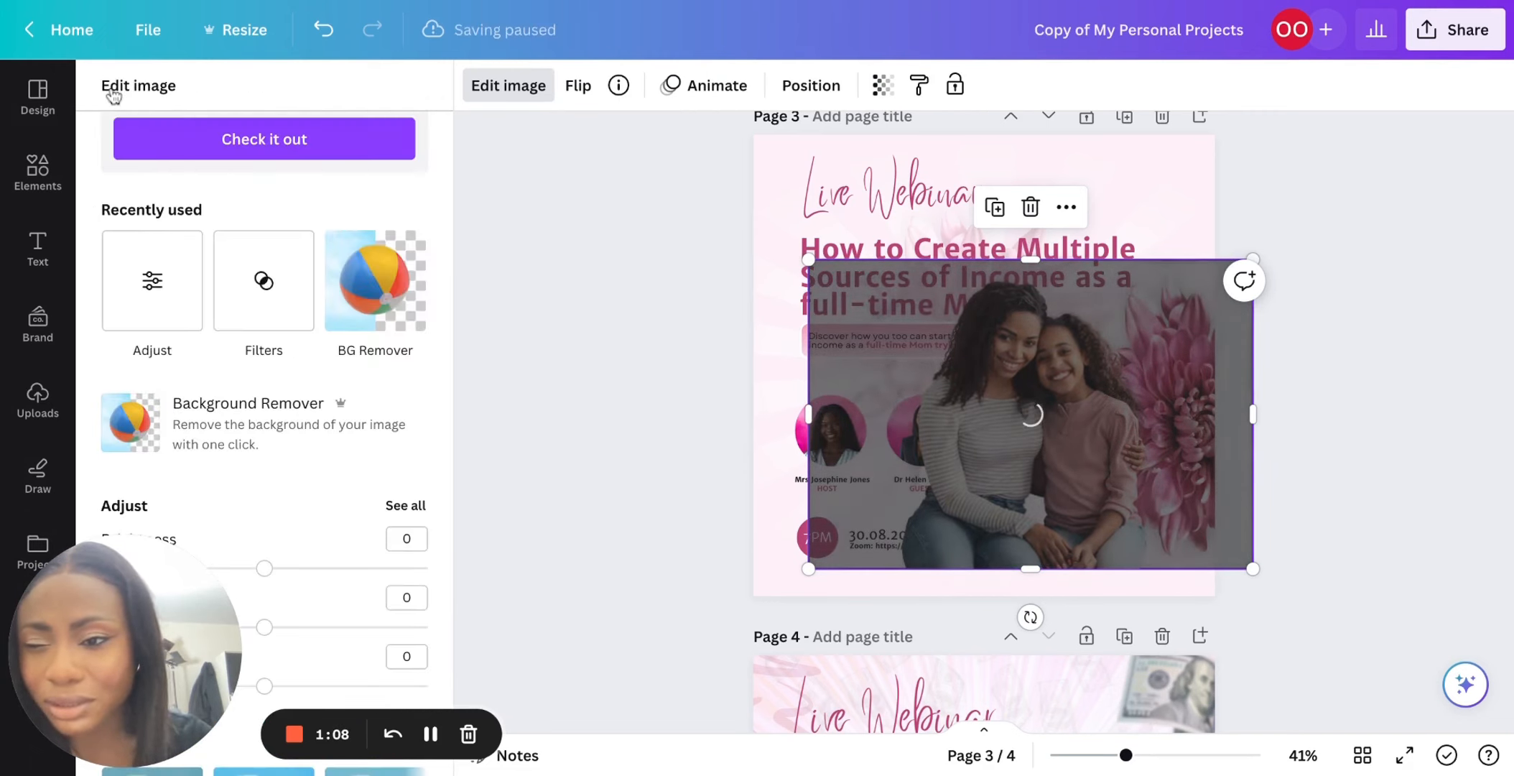
Apply the black-and-white filter to the mother and daughter photo.
{"action": "scroll", "coordinate": [254, 352], "scroll_direction": "down", "scroll_amount": 1}
{"action": "left_click", "coordinate": [263, 239]}
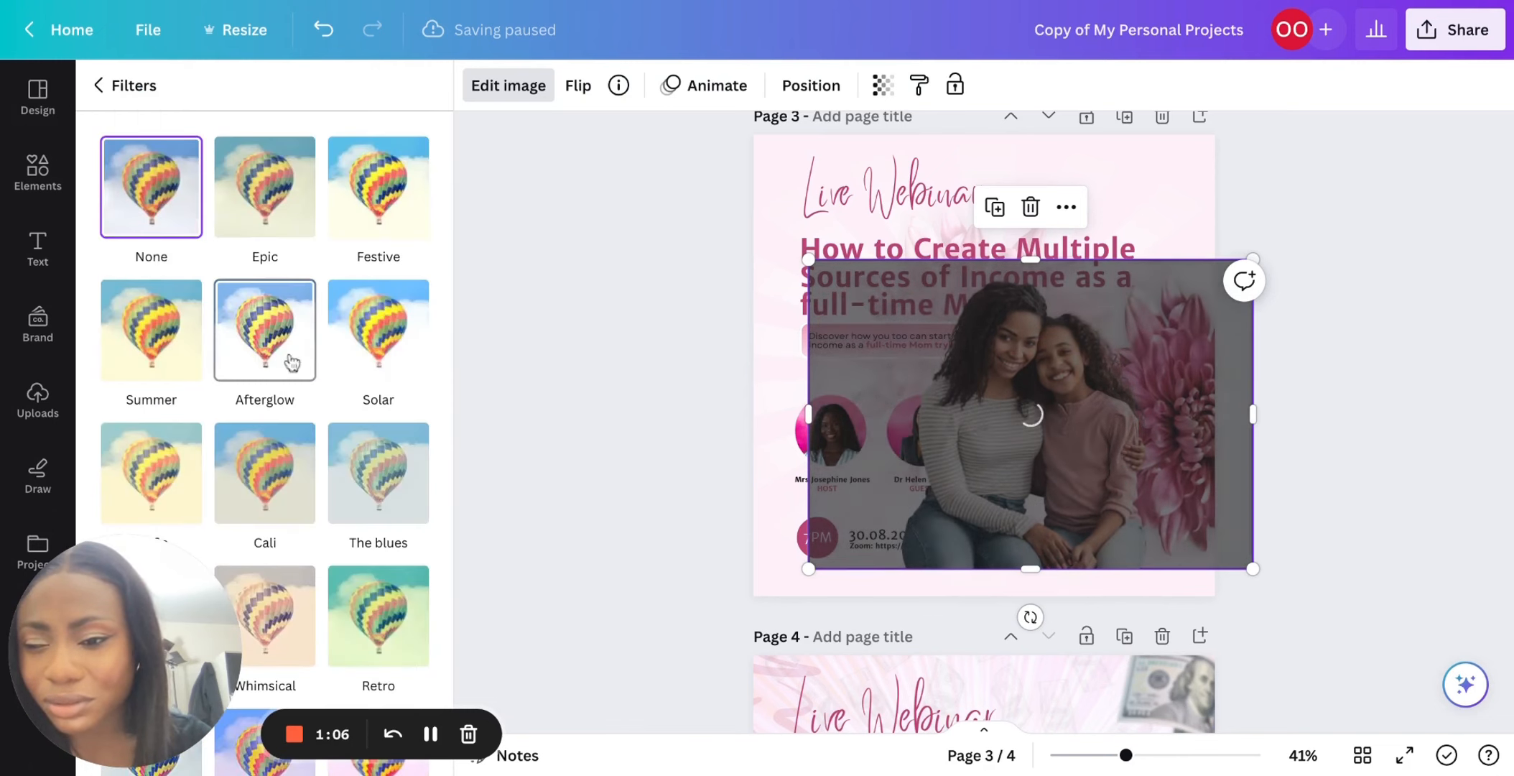
{"action": "scroll", "coordinate": [304, 443], "scroll_direction": "down", "scroll_amount": 5}
{"action": "left_click", "coordinate": [266, 671]}
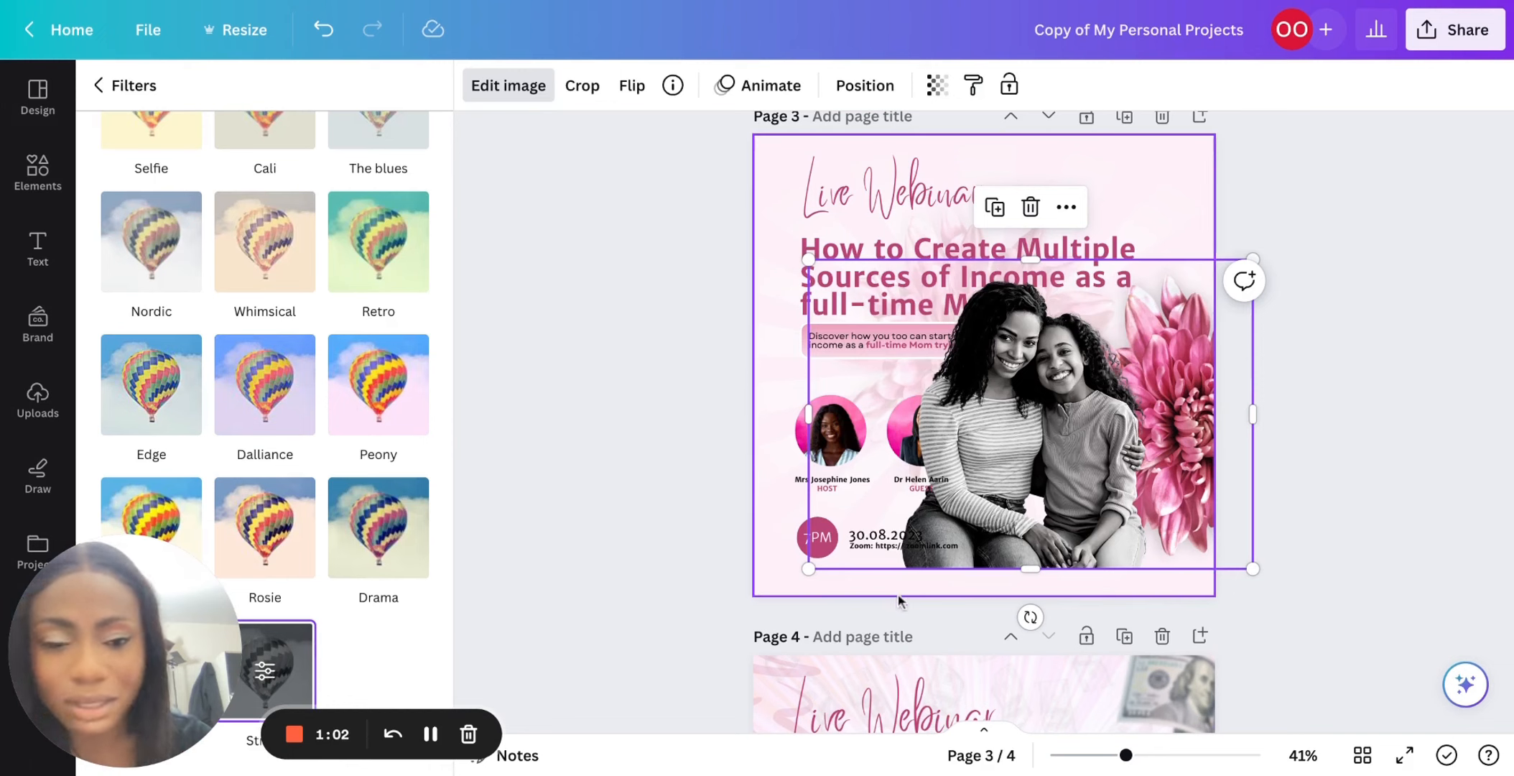
Move the mother and daughter photo into the lower-right corner of page 3, running slightly past the page's bottom edge, and deselect it.
{"action": "left_click_drag", "start_coordinate": [935, 420], "coordinate": [1030, 456]}
{"action": "left_click_drag", "start_coordinate": [1155, 463], "coordinate": [1145, 464]}
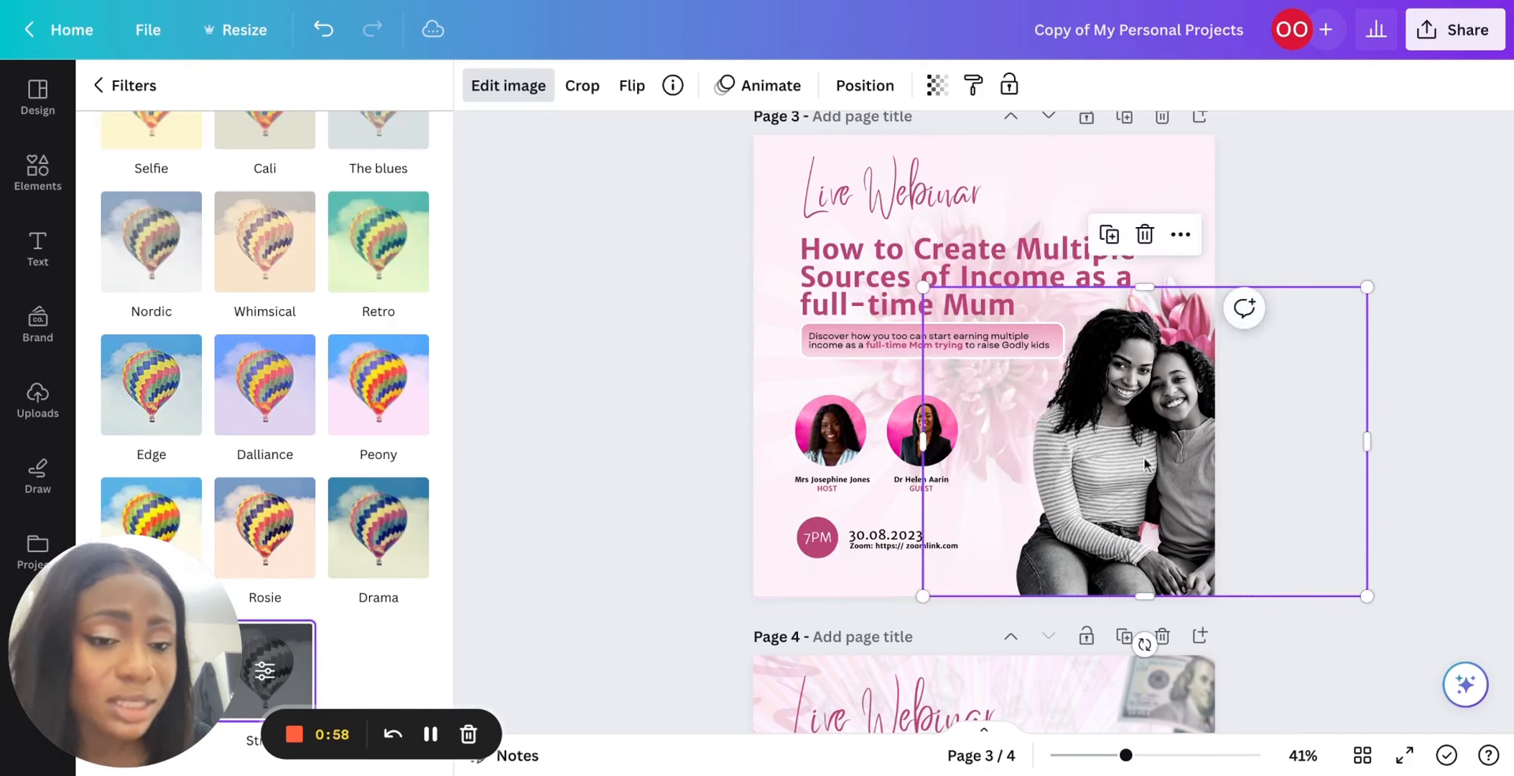
{"action": "mouse_move", "coordinate": [925, 289]}
{"action": "left_mouse_down"}
{"action": "mouse_move", "coordinate": [899, 270]}
{"action": "mouse_move", "coordinate": [923, 288]}
{"action": "left_mouse_up"}
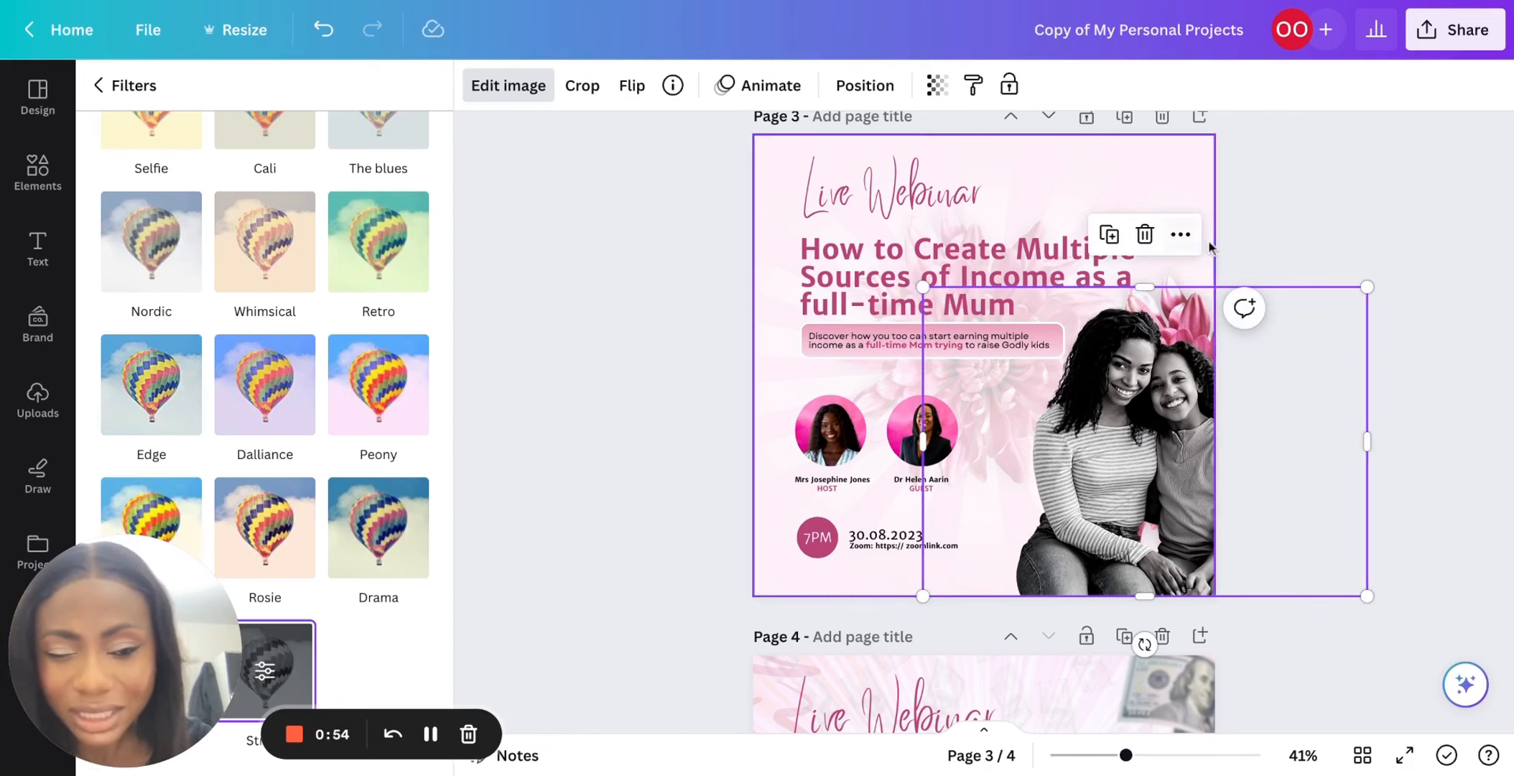
{"action": "left_click_drag", "start_coordinate": [1134, 399], "coordinate": [1134, 411]}
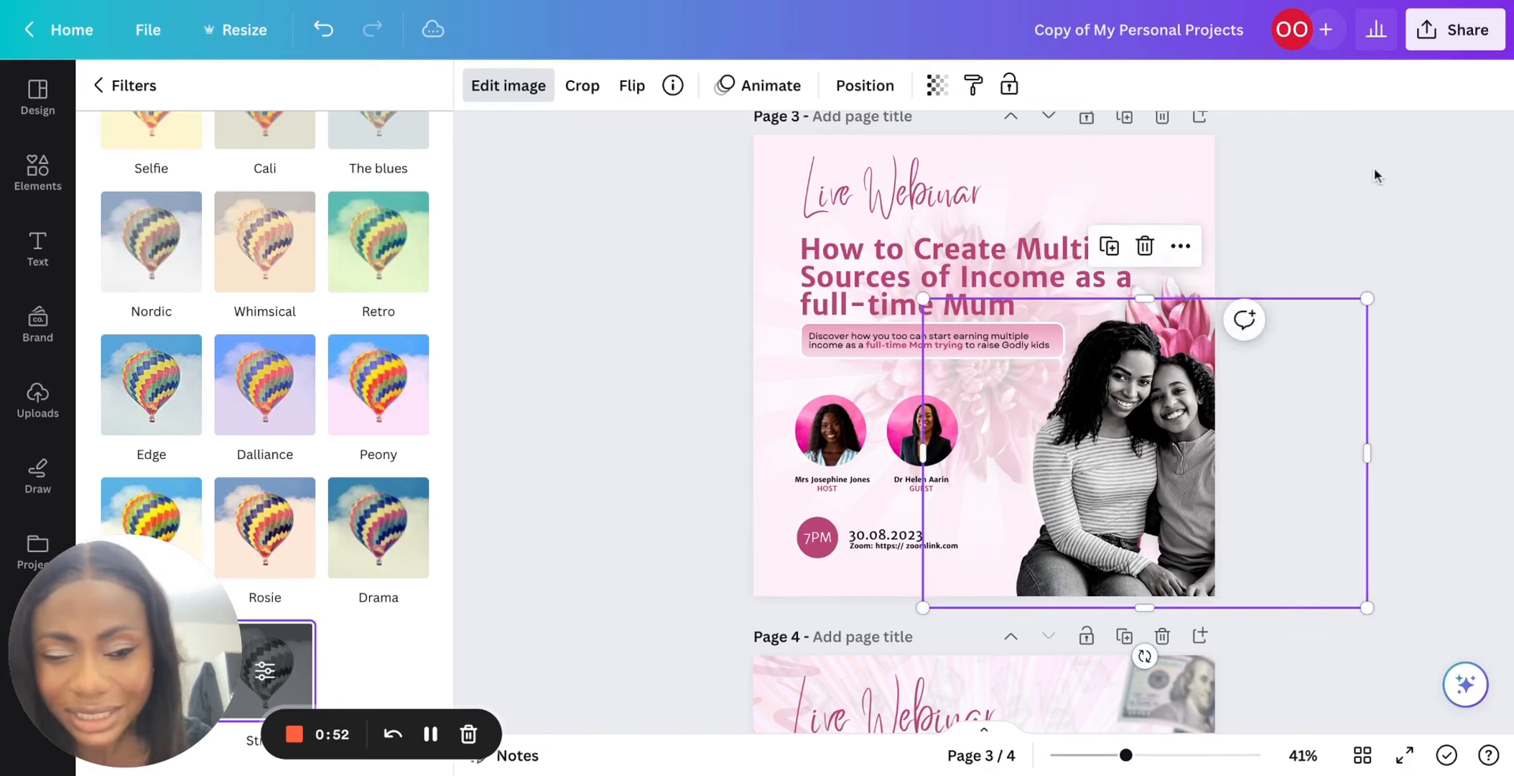
{"action": "left_click", "coordinate": [1372, 168]}
{"action": "left_click", "coordinate": [1265, 216]}
Examine the three dollar bill decorations on the page 2 flyer and compare their placement with page 3.
{"action": "scroll", "coordinate": [1265, 216], "scroll_direction": "up", "scroll_amount": 5}
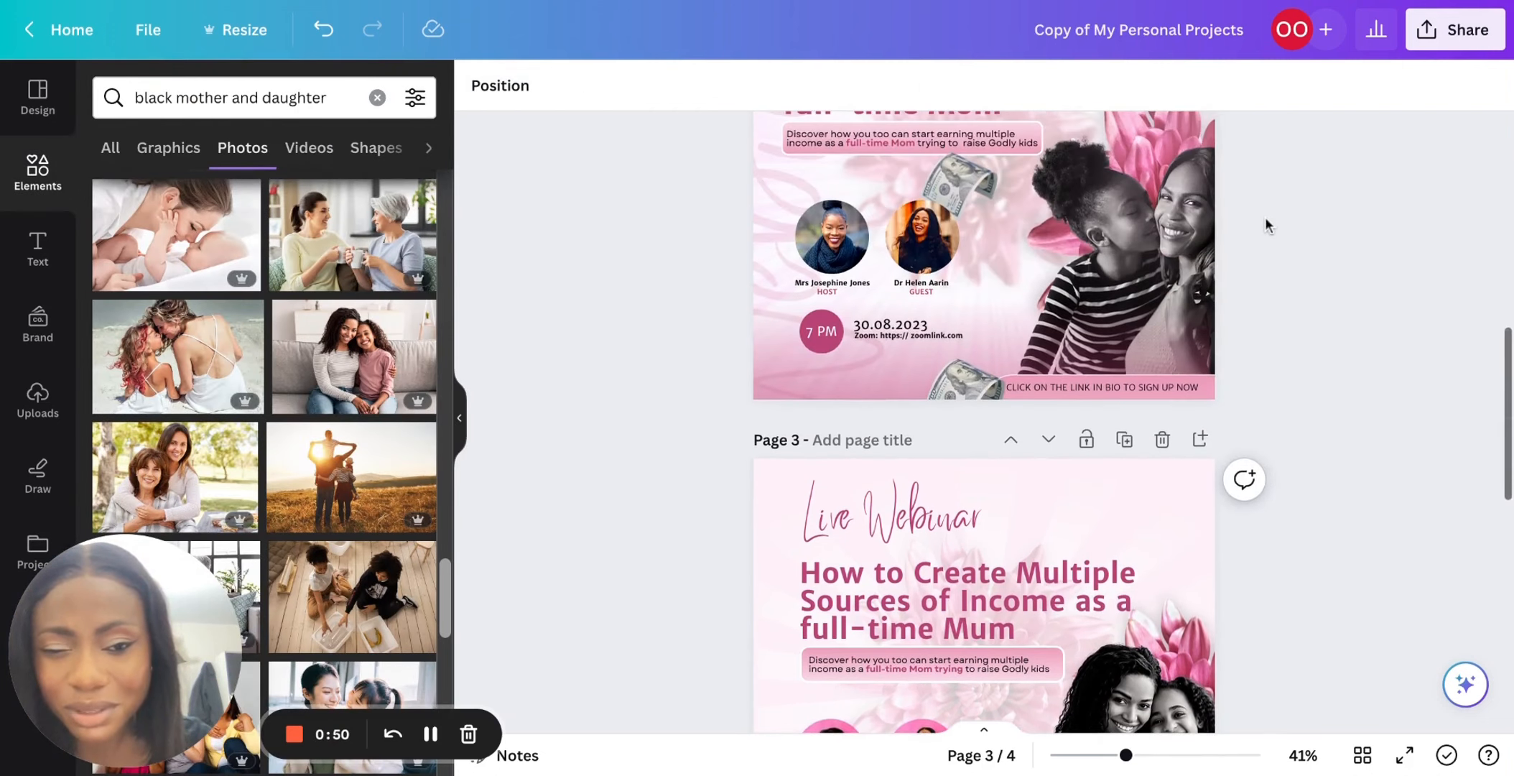
{"action": "scroll", "coordinate": [984, 421], "scroll_direction": "up", "scroll_amount": 2}
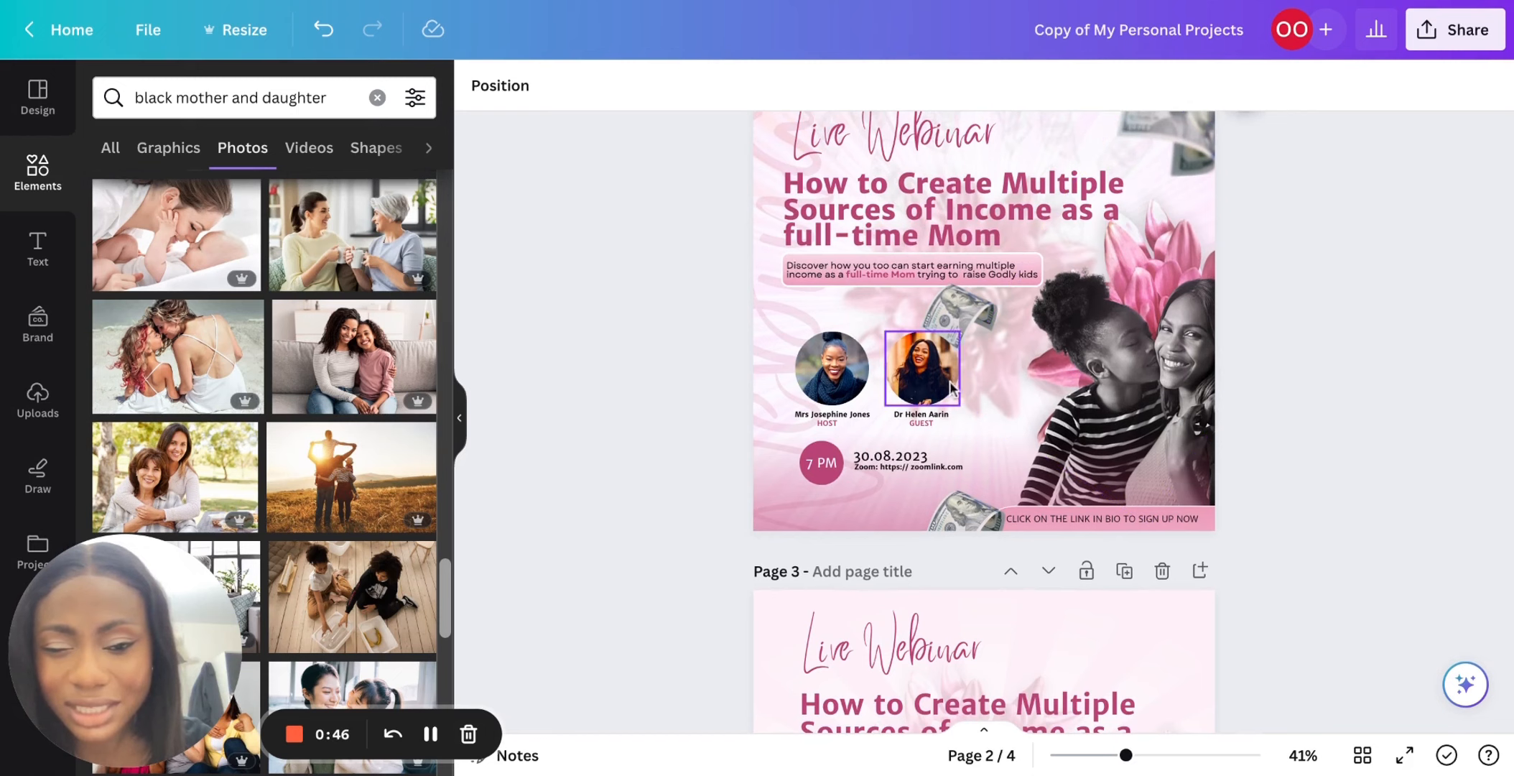
{"action": "scroll", "coordinate": [1073, 220], "scroll_direction": "up", "scroll_amount": 2}
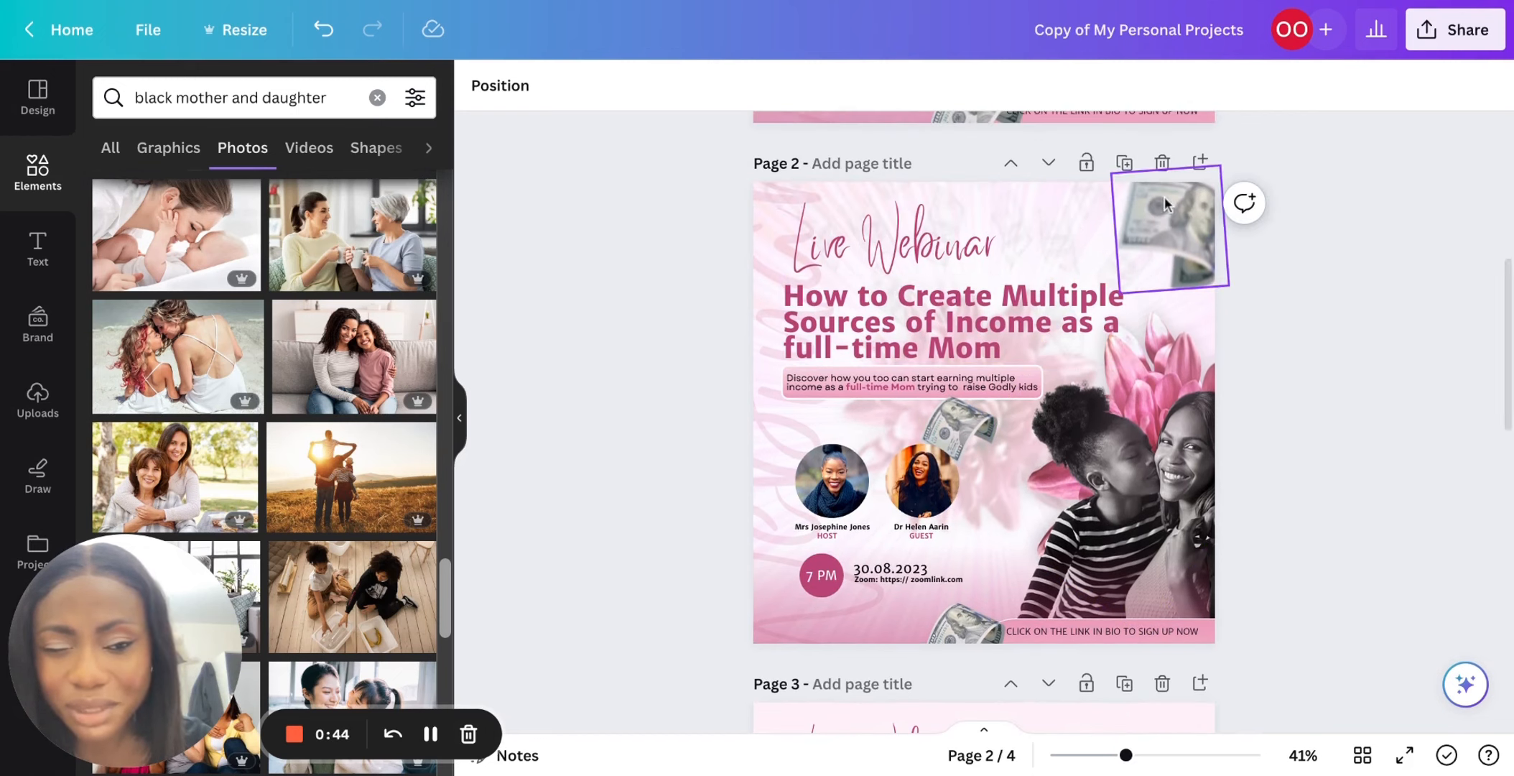
{"action": "left_click", "coordinate": [1164, 196]}
{"action": "left_click", "coordinate": [959, 420]}
{"action": "scroll", "coordinate": [956, 417], "scroll_direction": "down", "scroll_amount": 1}
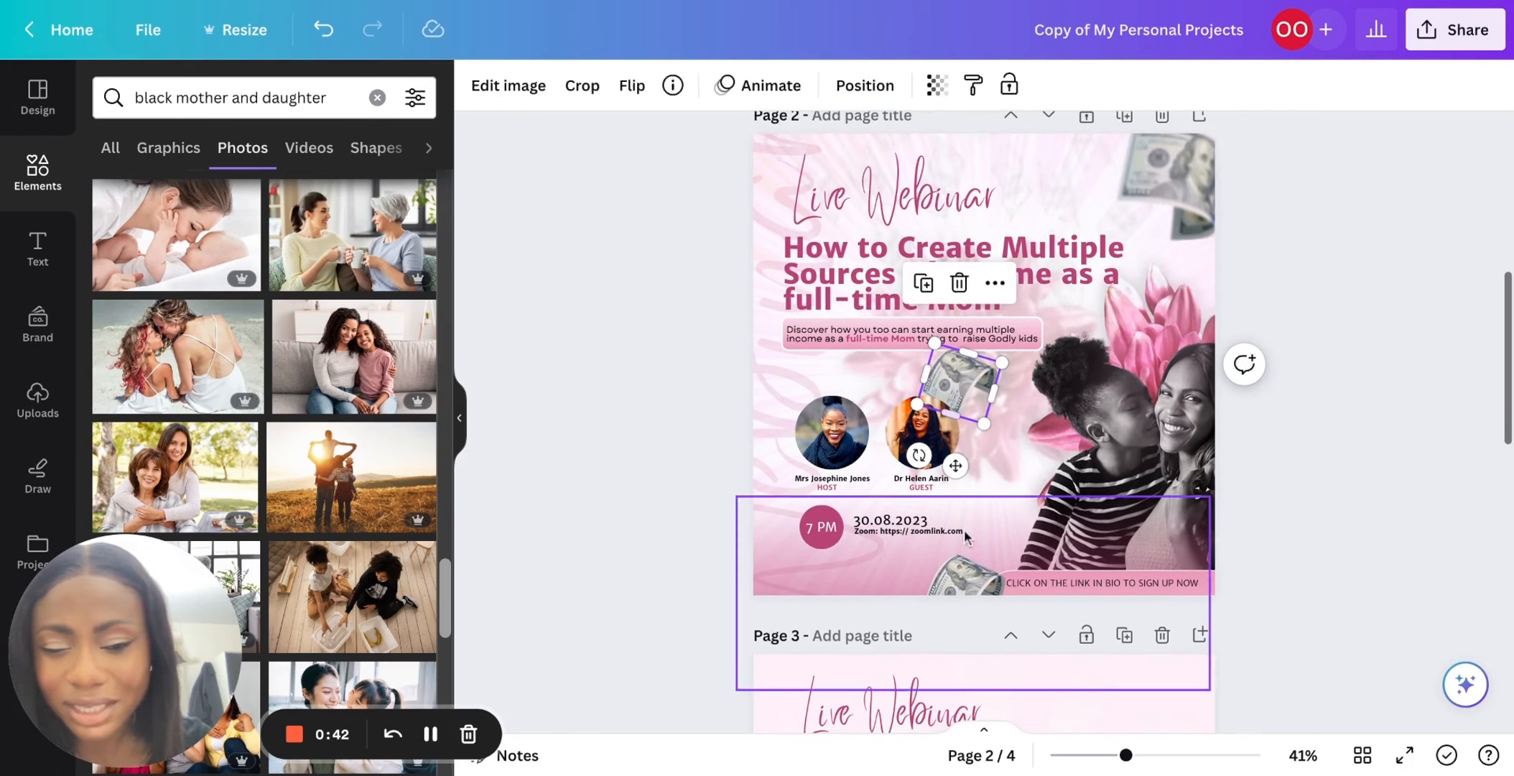
{"action": "left_click", "coordinate": [966, 574]}
{"action": "scroll", "coordinate": [1174, 490], "scroll_direction": "down", "scroll_amount": 8}
{"action": "scroll", "coordinate": [1183, 471], "scroll_direction": "down", "scroll_amount": 2}
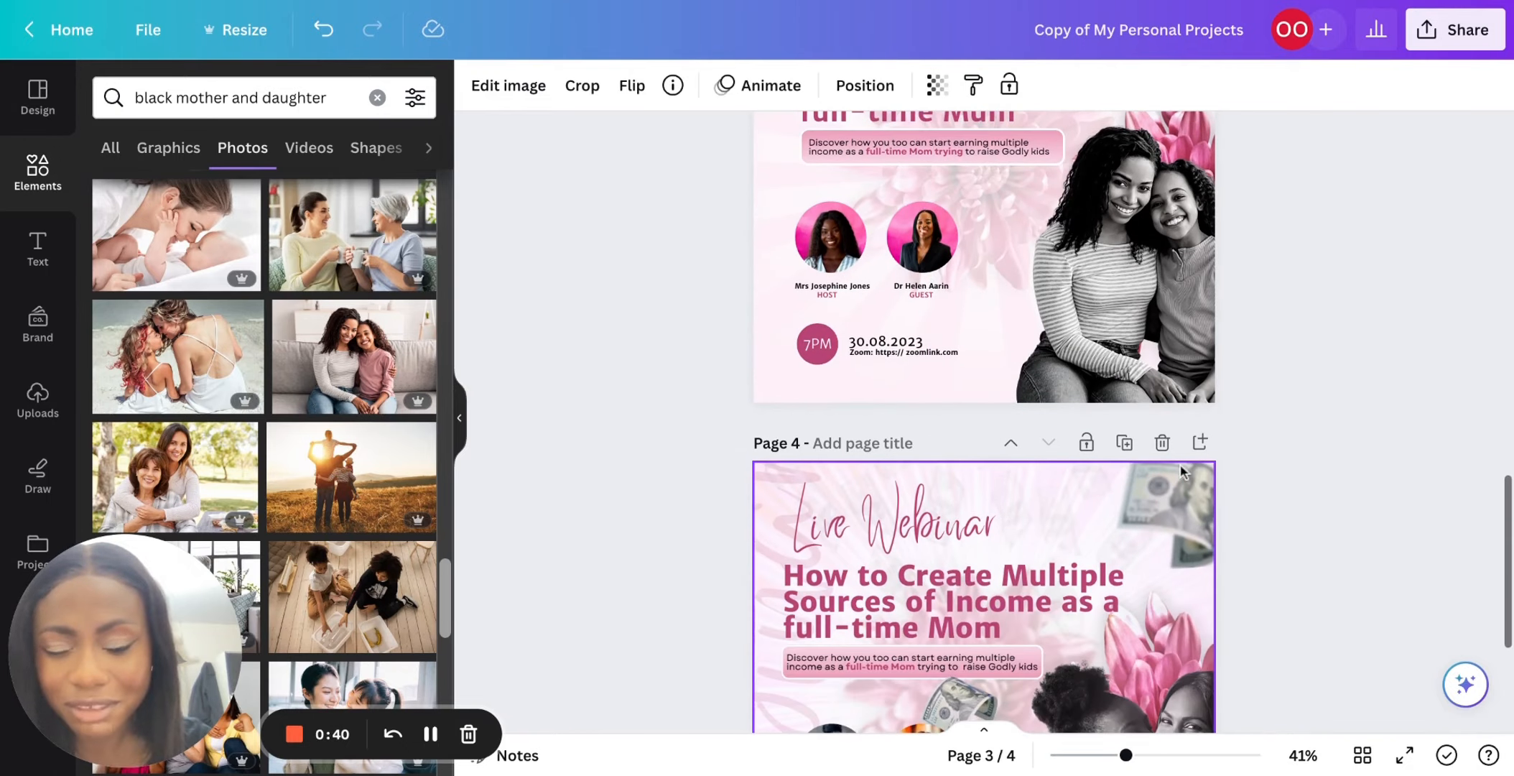
{"action": "scroll", "coordinate": [1191, 364], "scroll_direction": "up", "scroll_amount": 3}
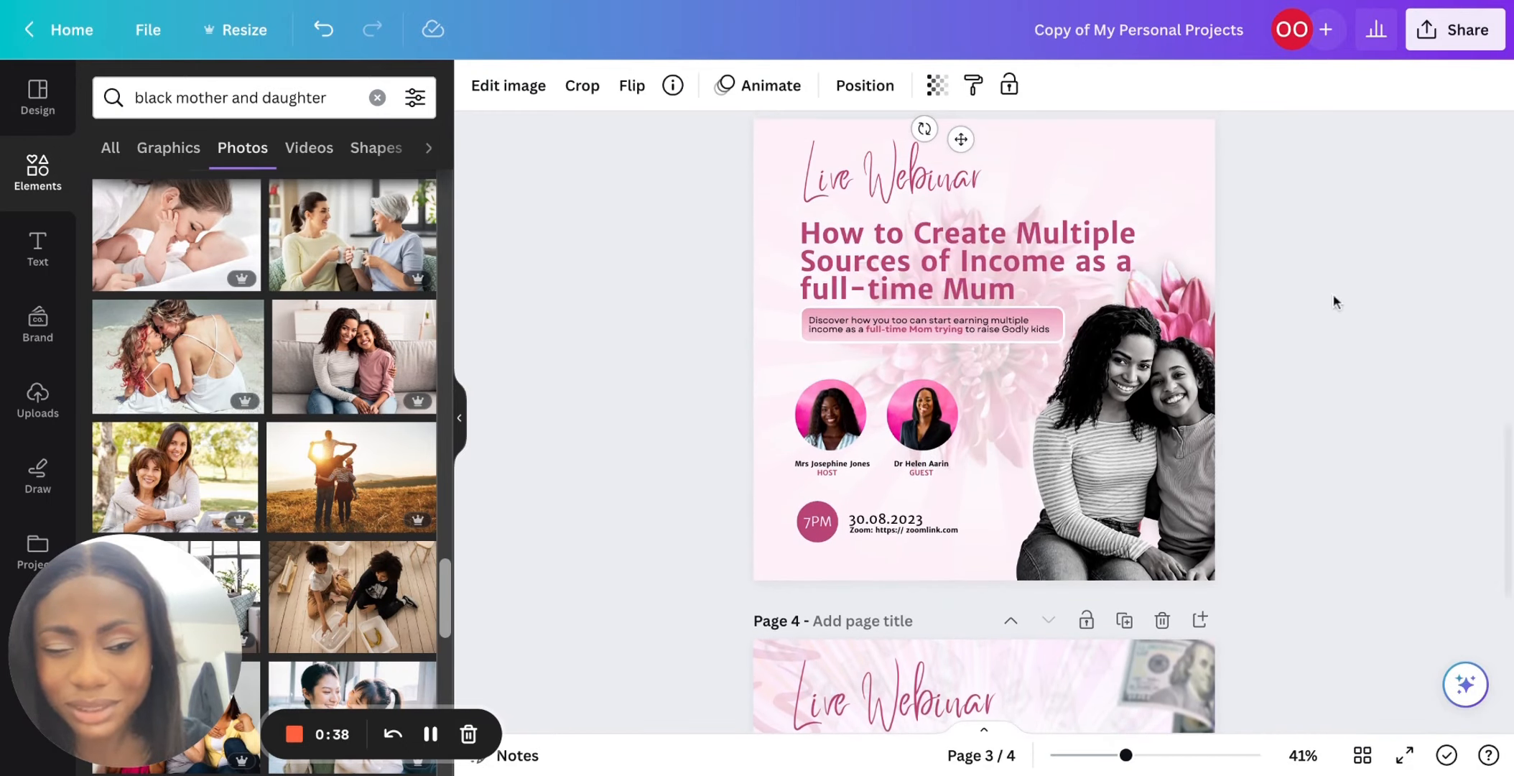
Enlarge the mother and daughter cutout slightly, reposition it in page 3's lower-right corner, and deselect it.
{"action": "left_click", "coordinate": [1144, 382]}
{"action": "left_click_drag", "start_coordinate": [922, 282], "coordinate": [869, 243]}
{"action": "left_click_drag", "start_coordinate": [1059, 398], "coordinate": [1102, 443]}
{"action": "left_click", "coordinate": [651, 307]}
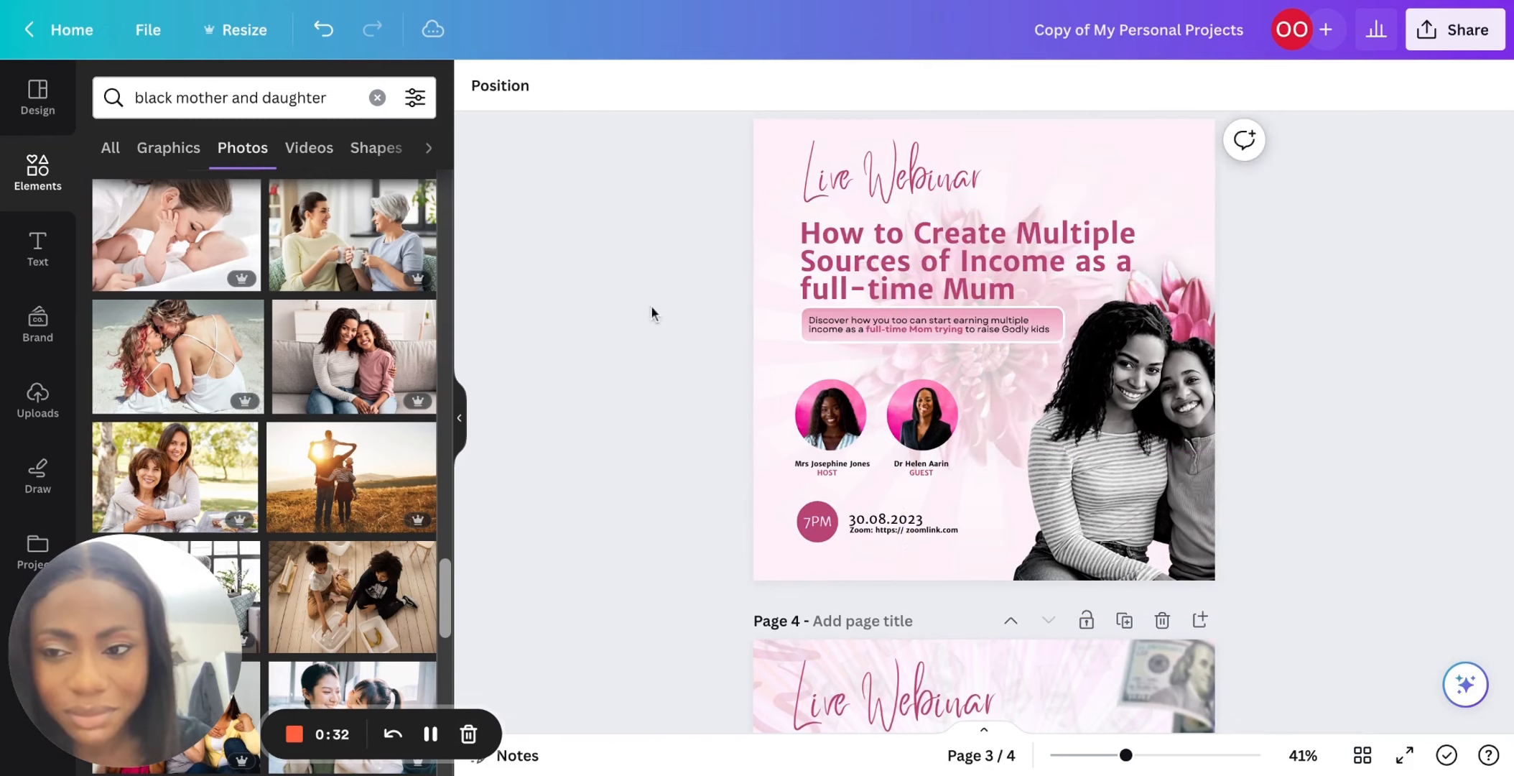
Look through the money photos in the element library for dollar bills like those on the page 2 flyer.
{"action": "left_click", "coordinate": [43, 173]}
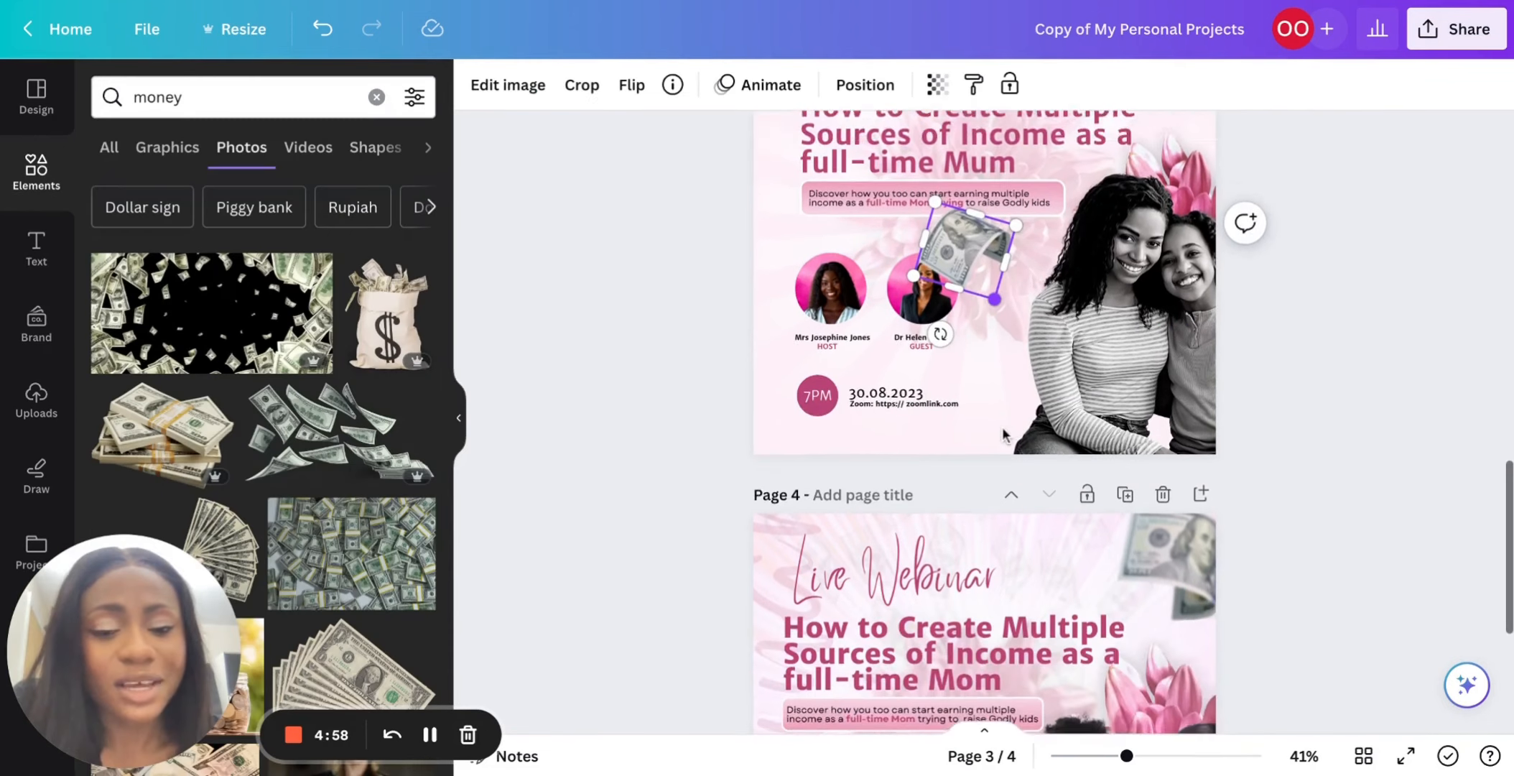
{"action": "scroll", "coordinate": [1003, 434], "scroll_direction": "up", "scroll_amount": 2}
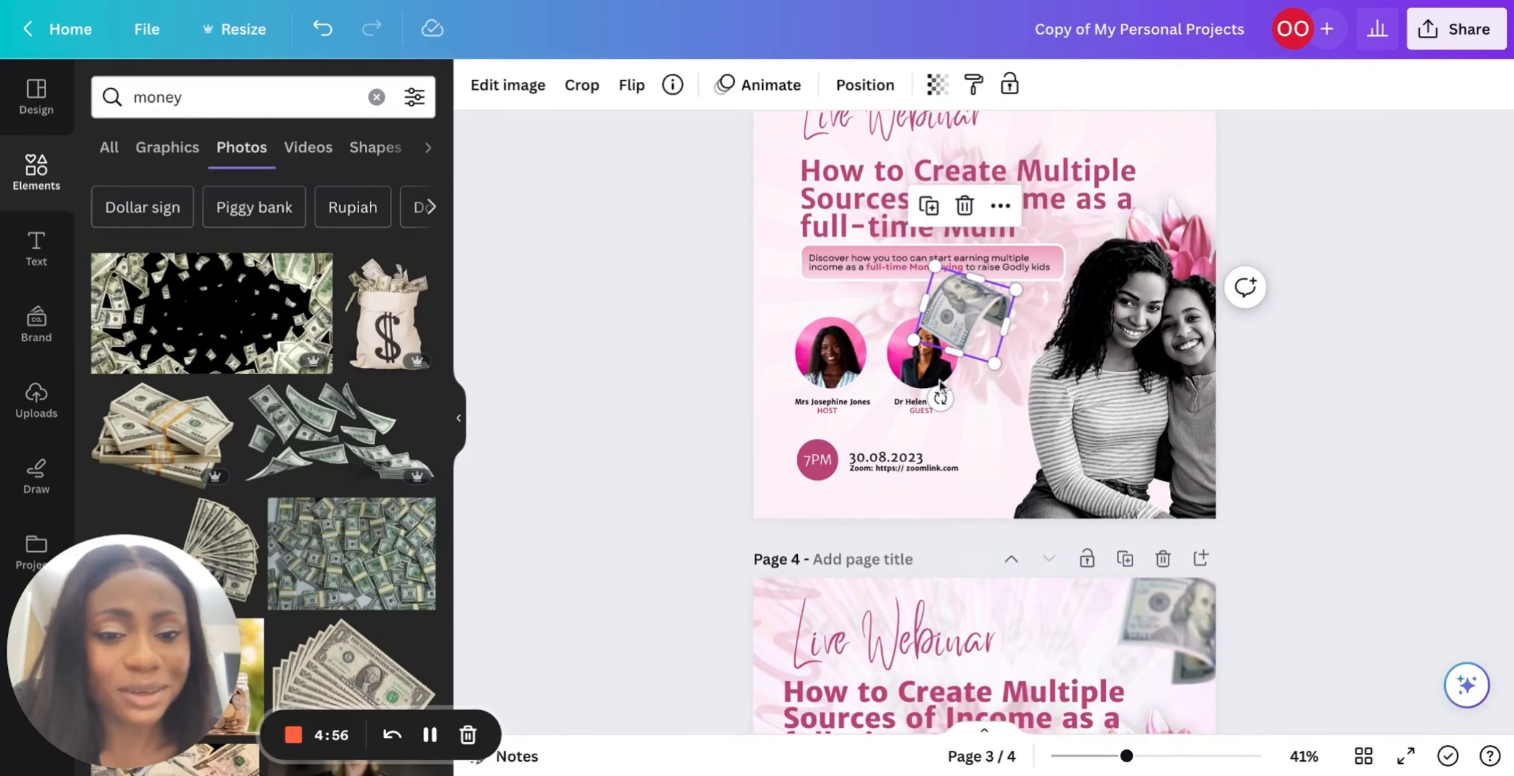
{"action": "scroll", "coordinate": [956, 371], "scroll_direction": "up", "scroll_amount": 2}
{"action": "scroll", "coordinate": [955, 371], "scroll_direction": "up", "scroll_amount": 6}
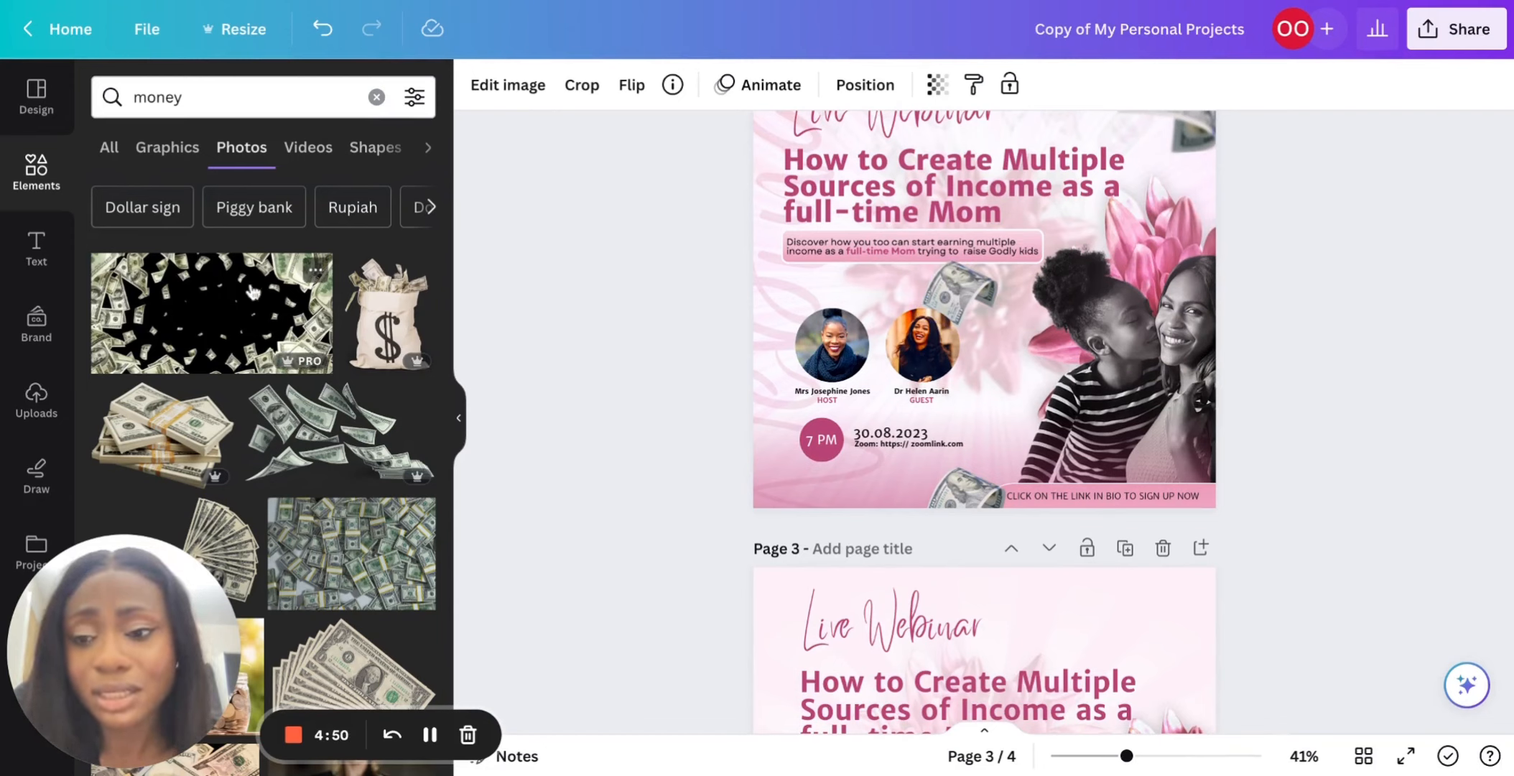
{"action": "scroll", "coordinate": [253, 292], "scroll_direction": "down", "scroll_amount": 6}
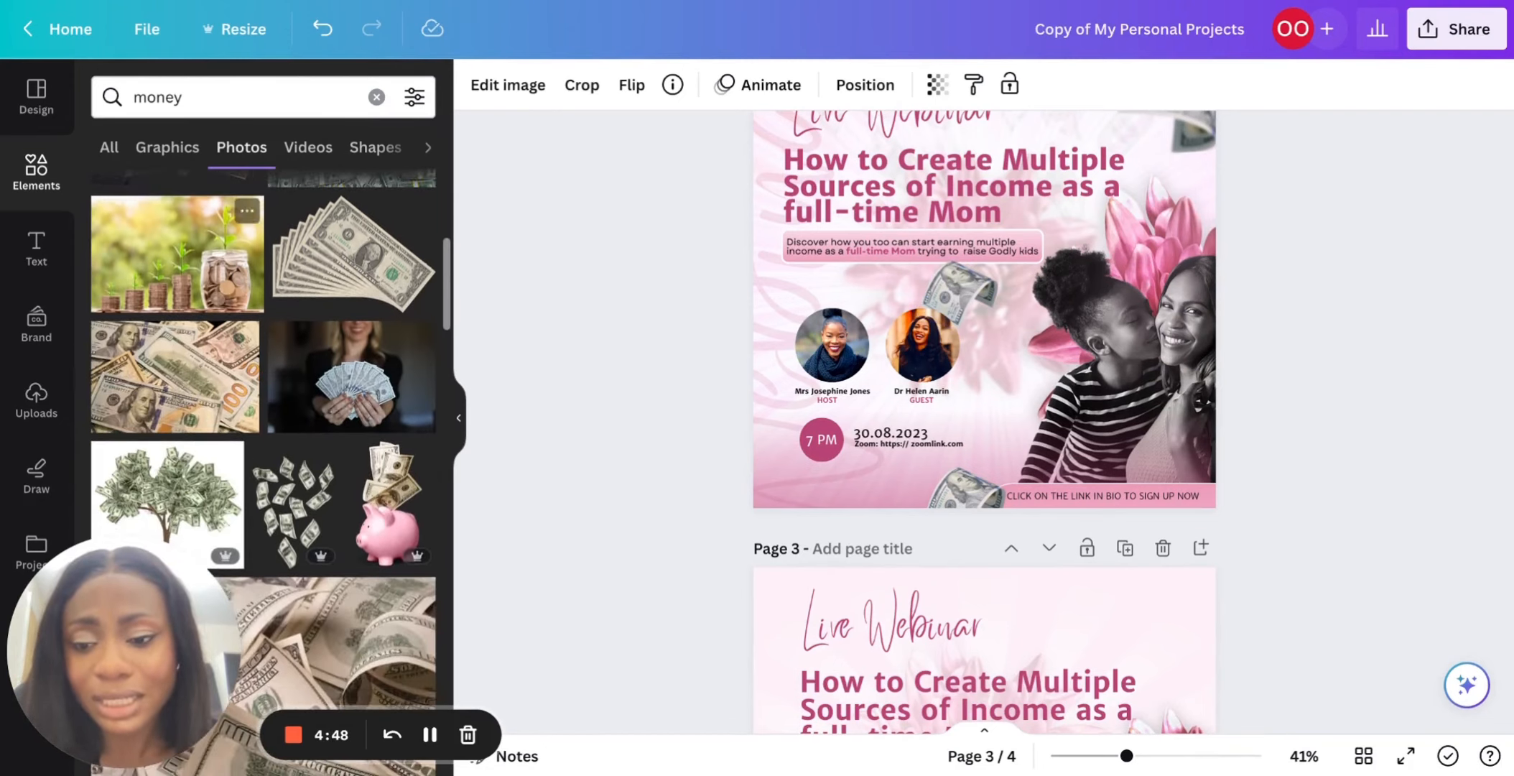
{"action": "scroll", "coordinate": [263, 430], "scroll_direction": "down", "scroll_amount": 6}
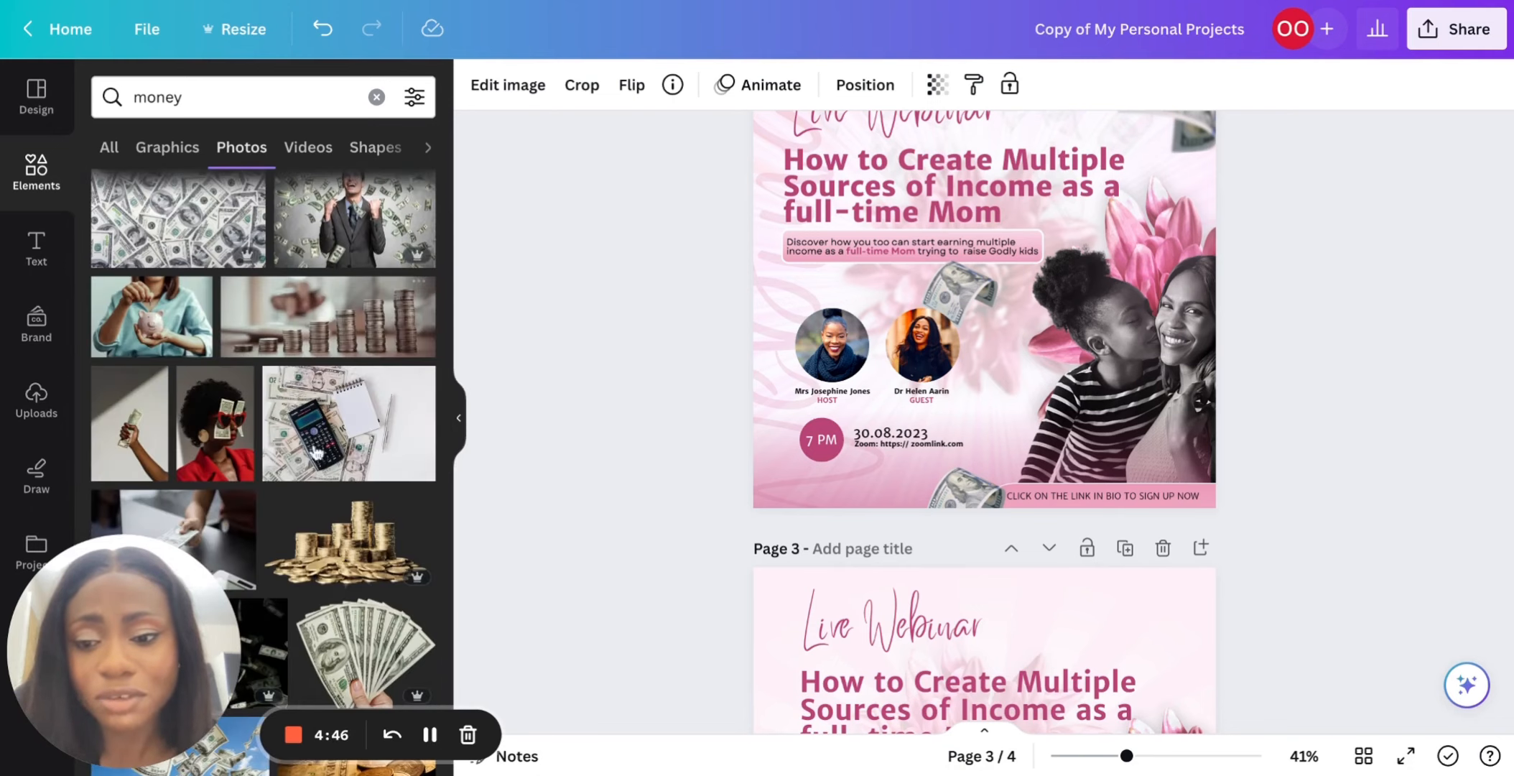
{"action": "scroll", "coordinate": [317, 451], "scroll_direction": "down", "scroll_amount": 10}
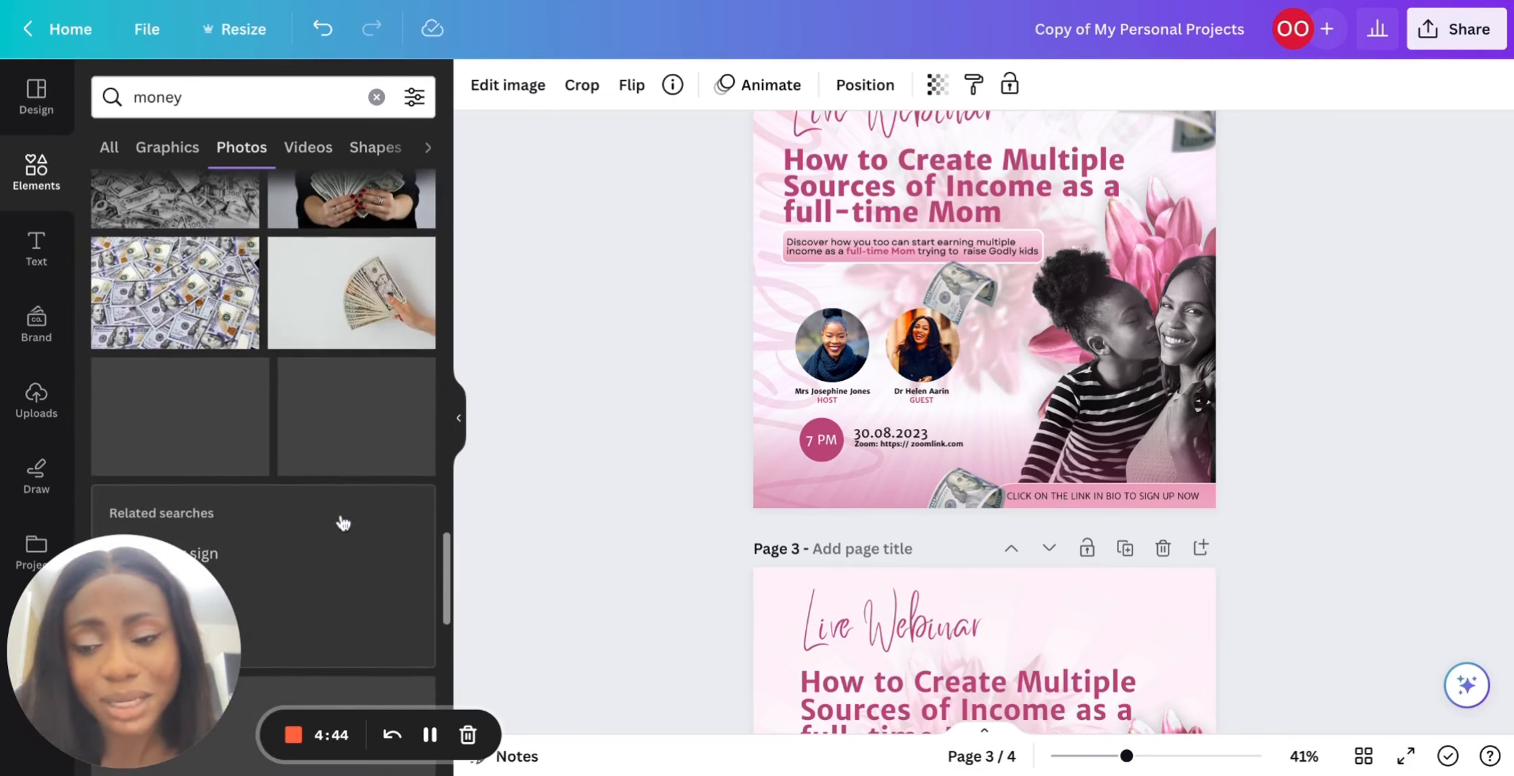
{"action": "scroll", "coordinate": [295, 438], "scroll_direction": "down", "scroll_amount": 8}
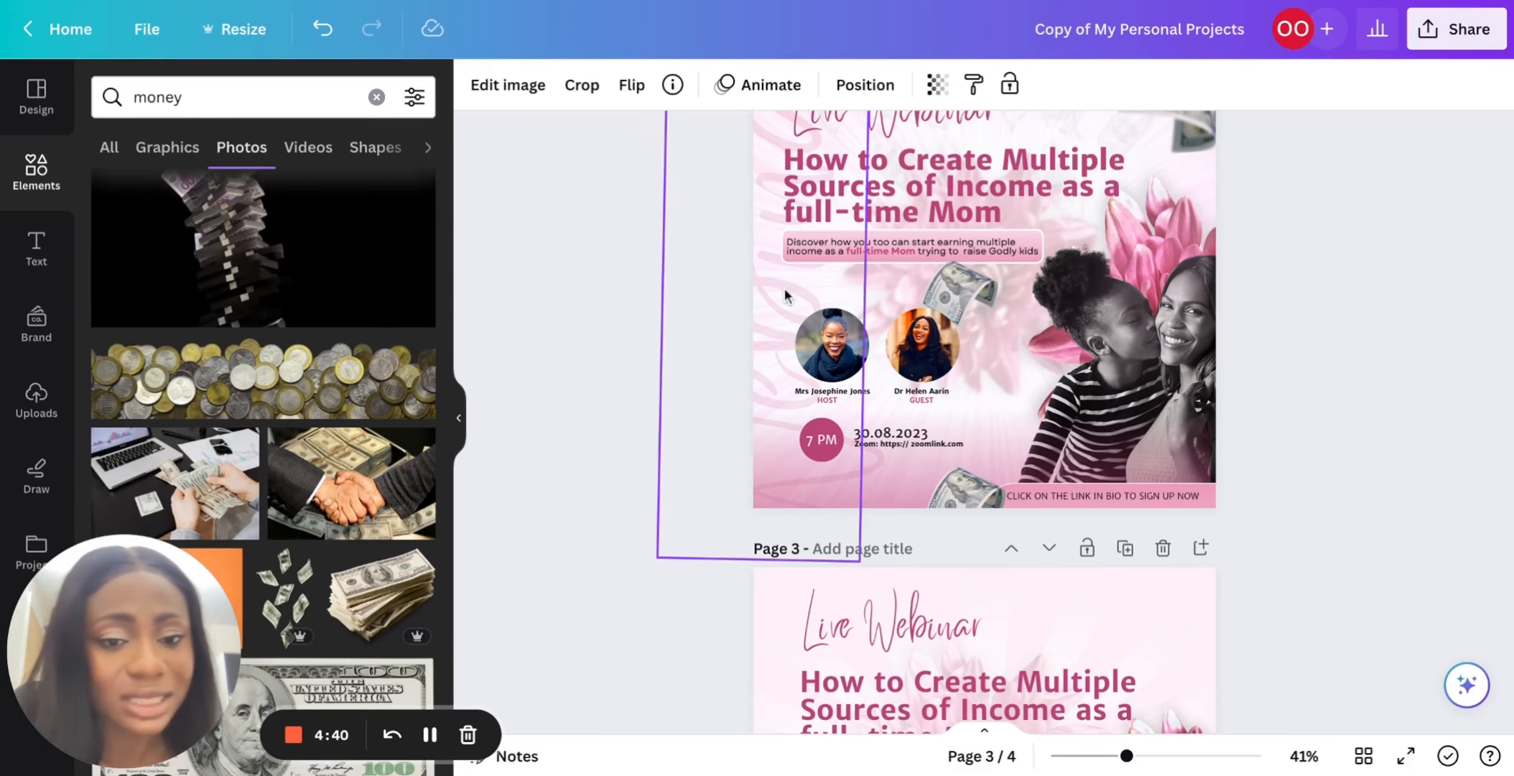
Shrink the dollar bill on page 3 and place it beside the guest portrait, just below the description box.
{"action": "scroll", "coordinate": [982, 395], "scroll_direction": "down", "scroll_amount": 6}
{"action": "scroll", "coordinate": [982, 395], "scroll_direction": "down", "scroll_amount": 2}
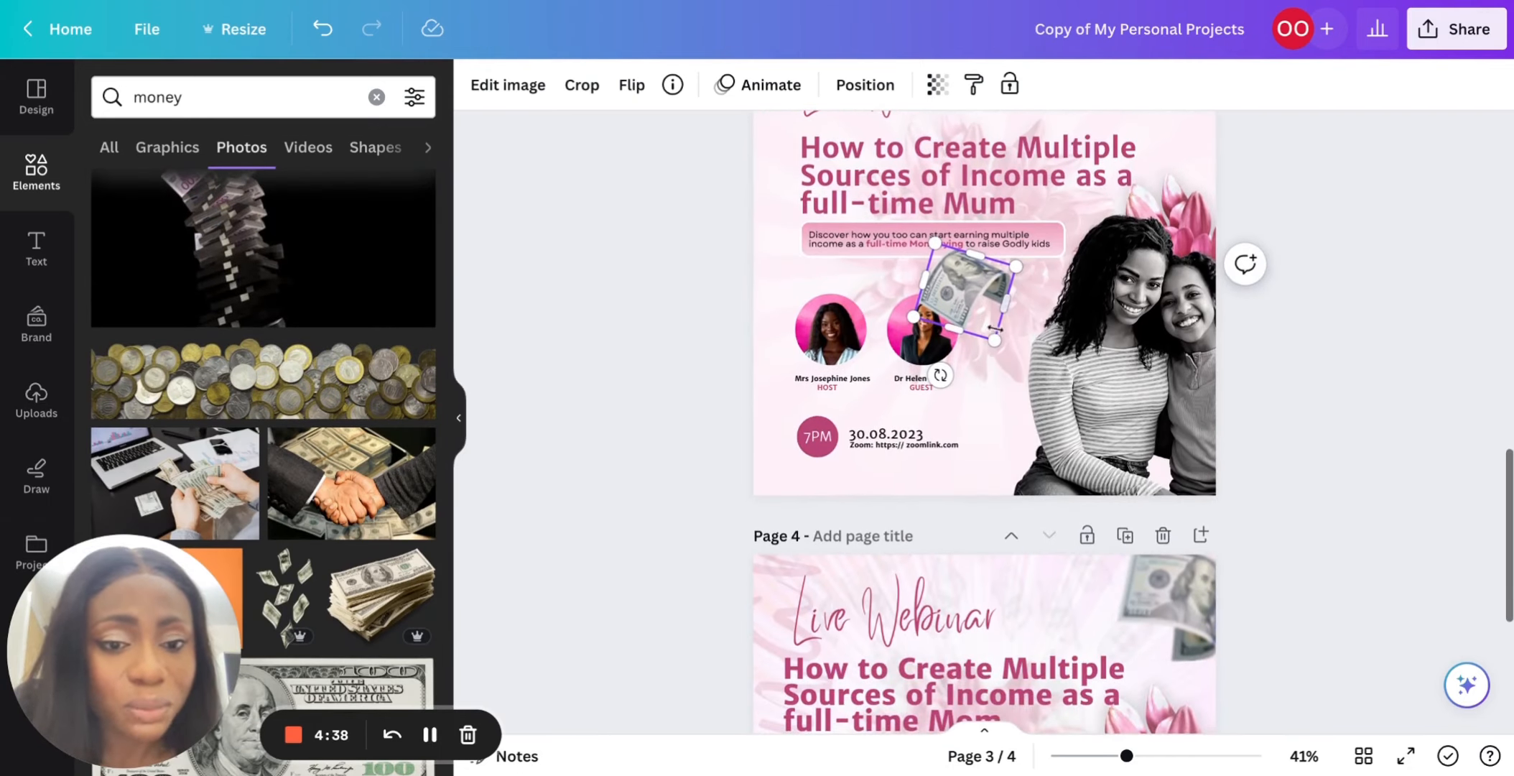
{"action": "left_click_drag", "start_coordinate": [1000, 342], "coordinate": [971, 309]}
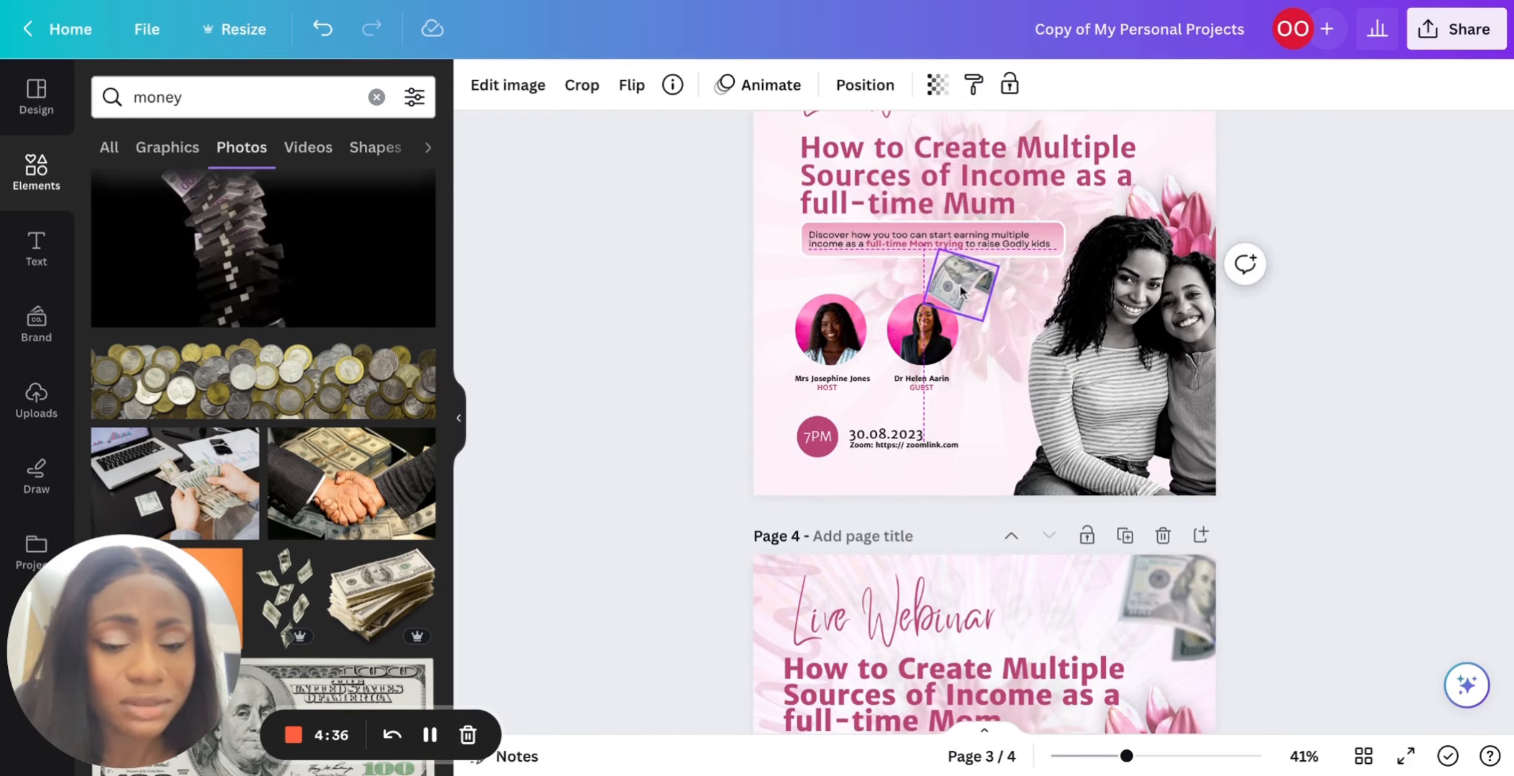
Copy the dollar bill at page 2's bottom edge and paste it at the bottom edge of page 3.
{"action": "scroll", "coordinate": [960, 289], "scroll_direction": "up", "scroll_amount": 8}
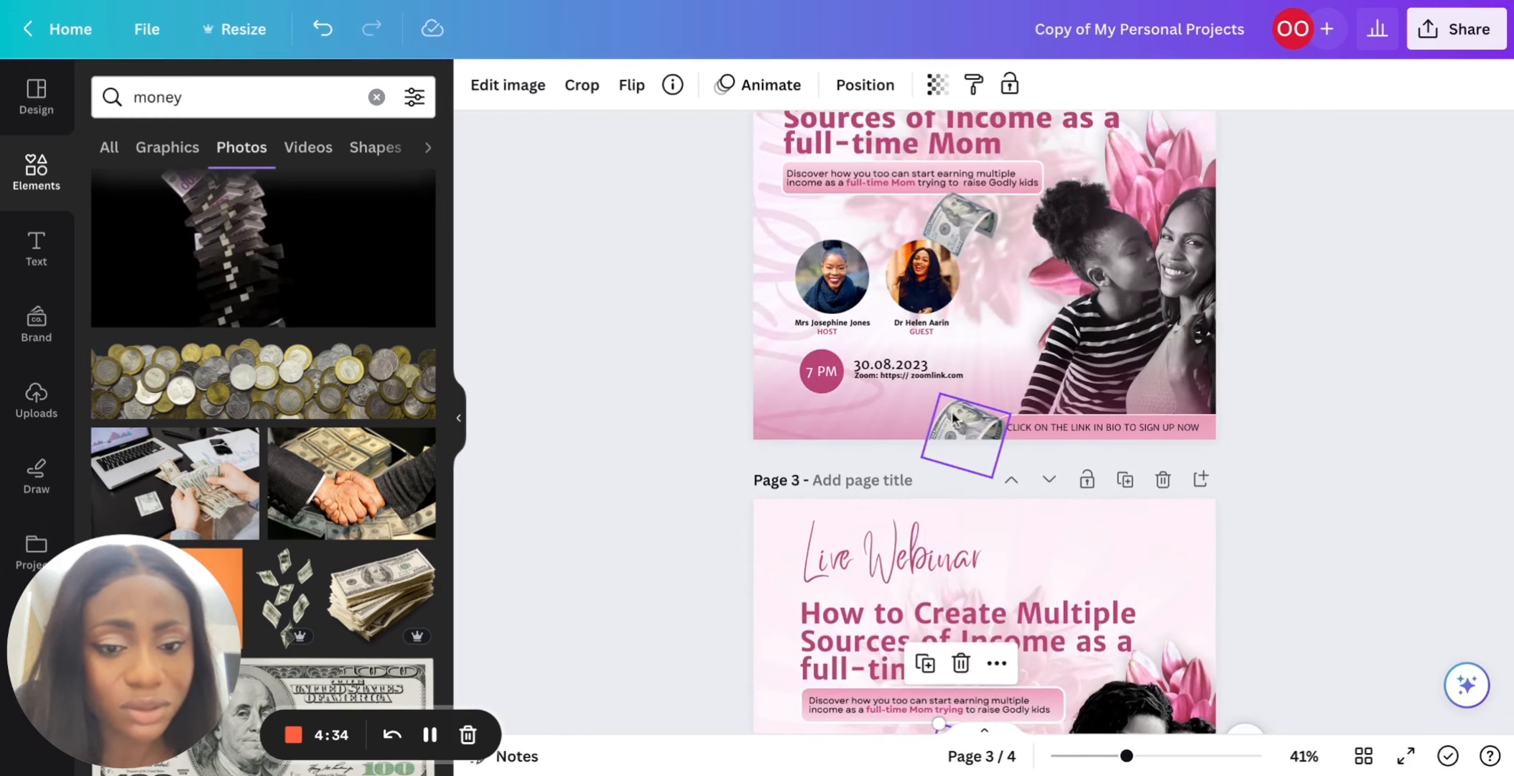
{"action": "left_click_drag", "start_coordinate": [956, 406], "coordinate": [957, 419]}
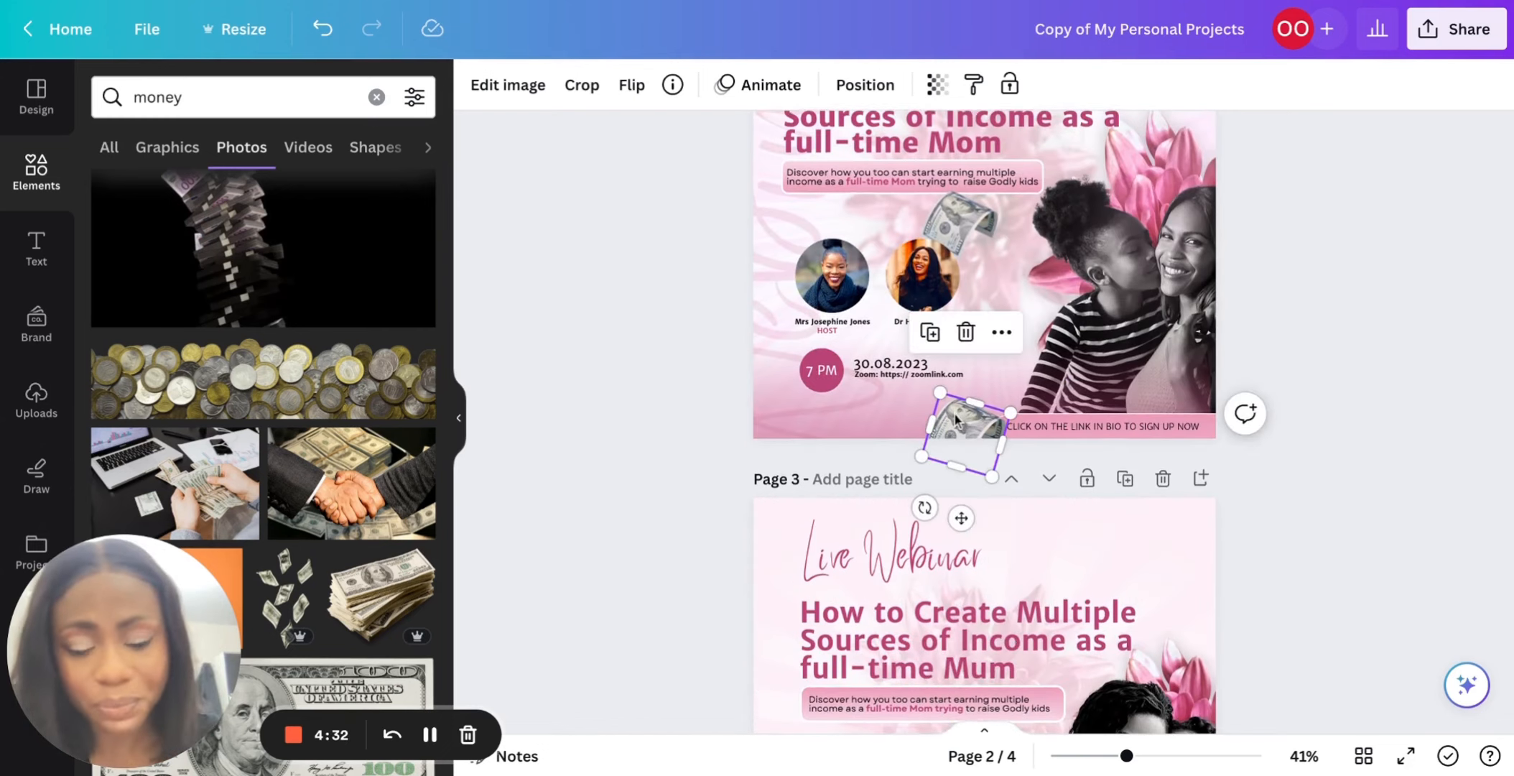
{"action": "scroll", "coordinate": [956, 420], "scroll_direction": "down", "scroll_amount": 10}
{"action": "scroll", "coordinate": [992, 318], "scroll_direction": "up", "scroll_amount": 5}
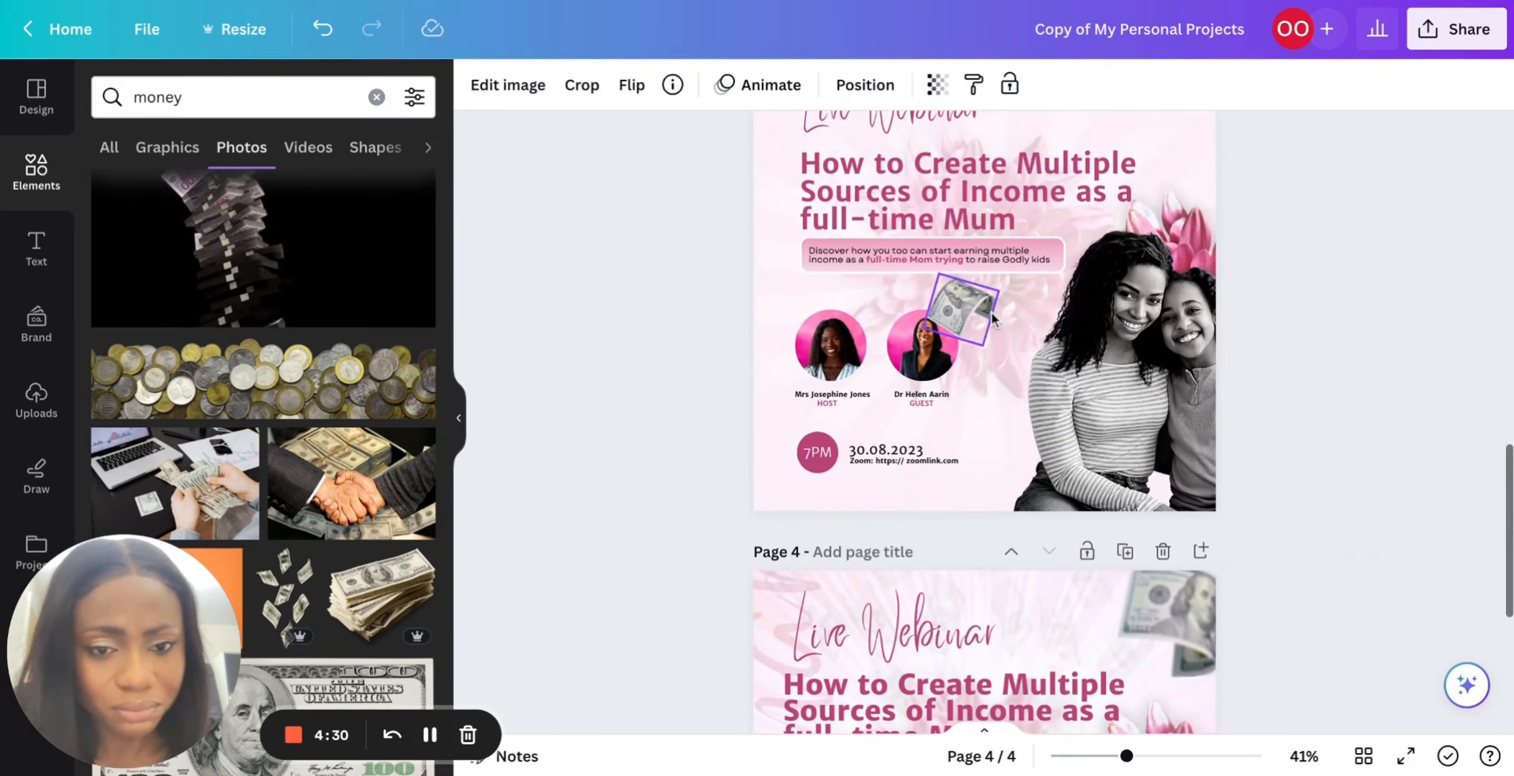
{"action": "left_click", "coordinate": [948, 496]}
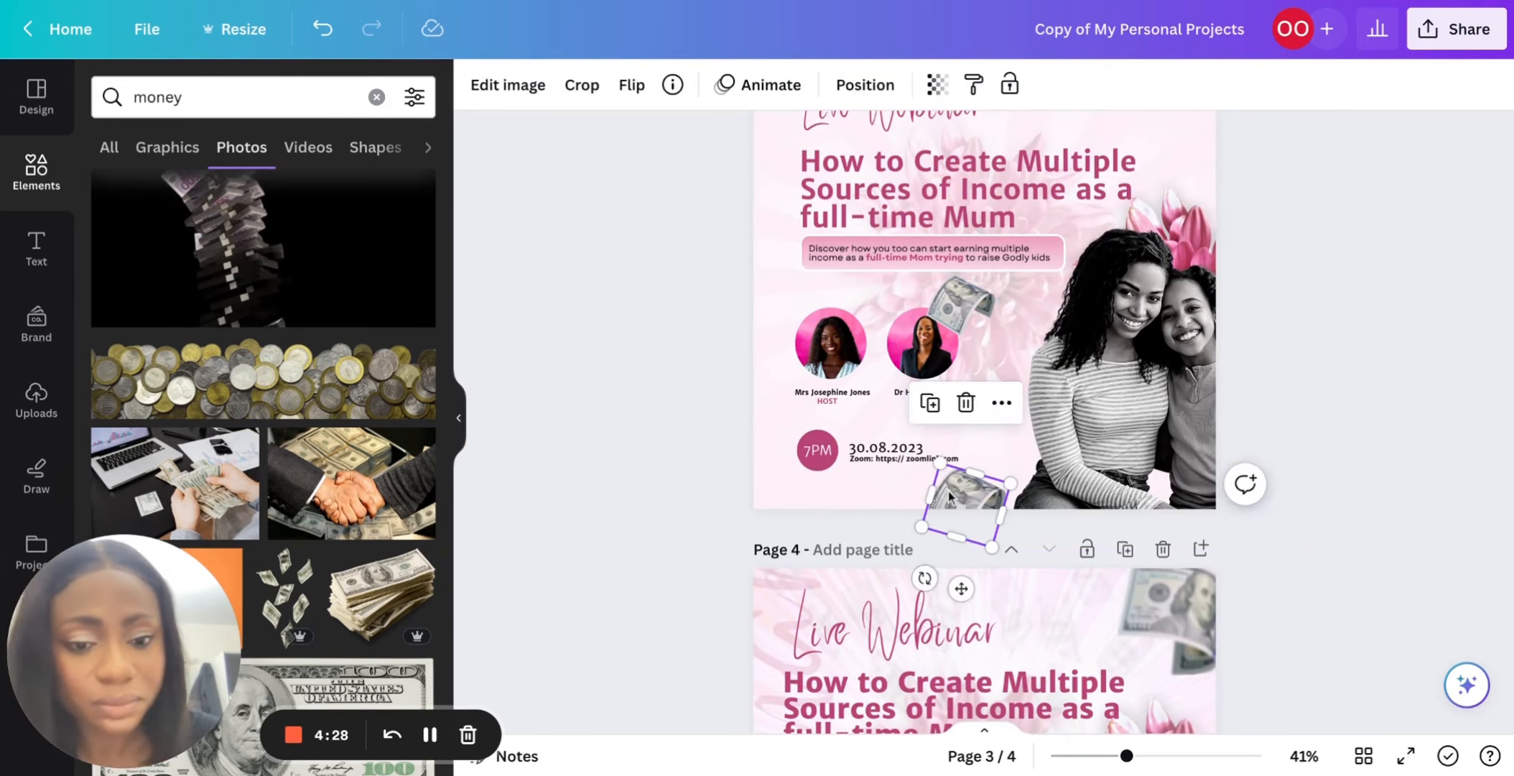
Copy the blurred dollar bill from page 2's upper-right corner into the same corner of page 3.
{"action": "scroll", "coordinate": [958, 384], "scroll_direction": "up", "scroll_amount": 5}
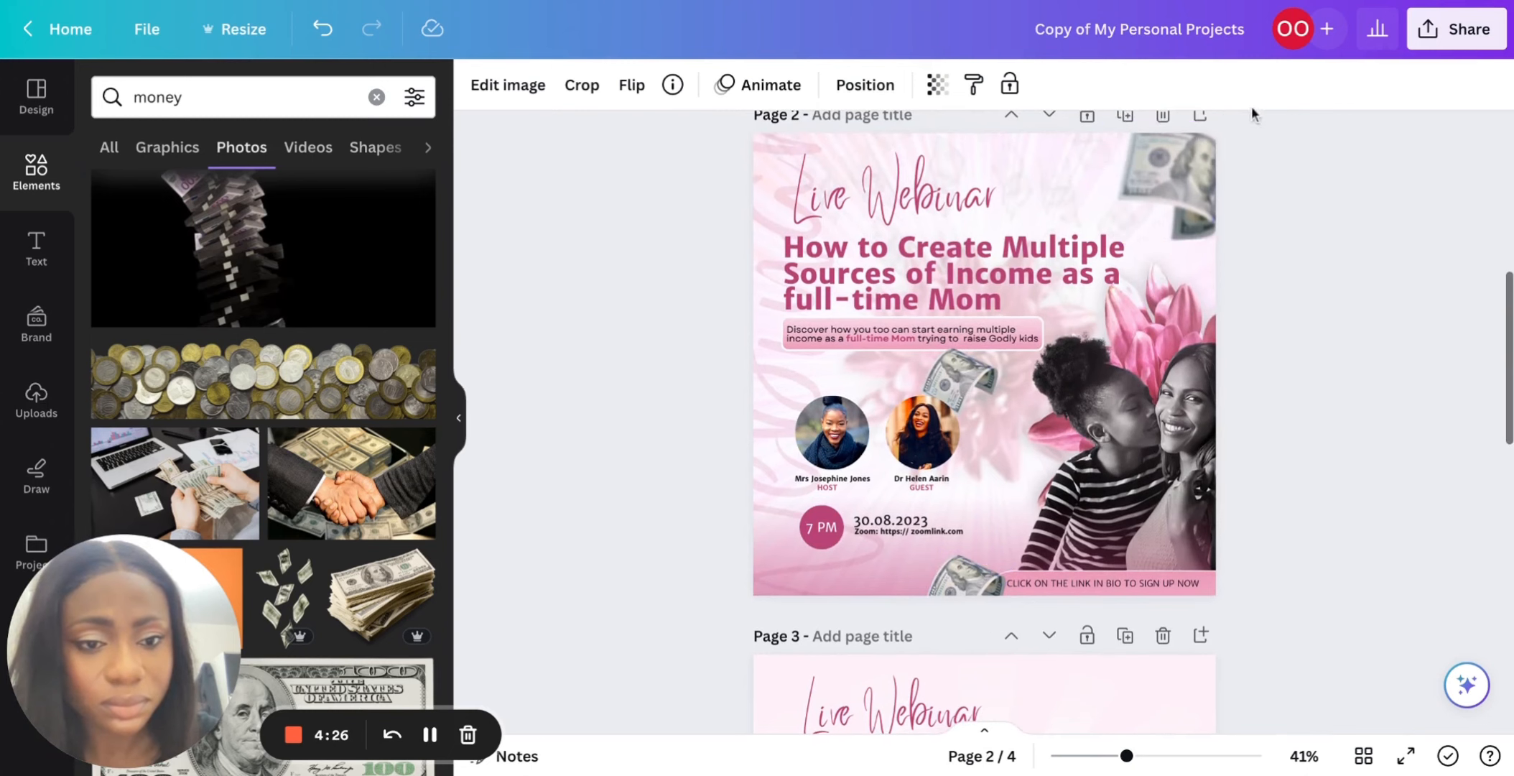
{"action": "left_click", "coordinate": [1187, 173]}
{"action": "scroll", "coordinate": [1181, 168], "scroll_direction": "down", "scroll_amount": 5}
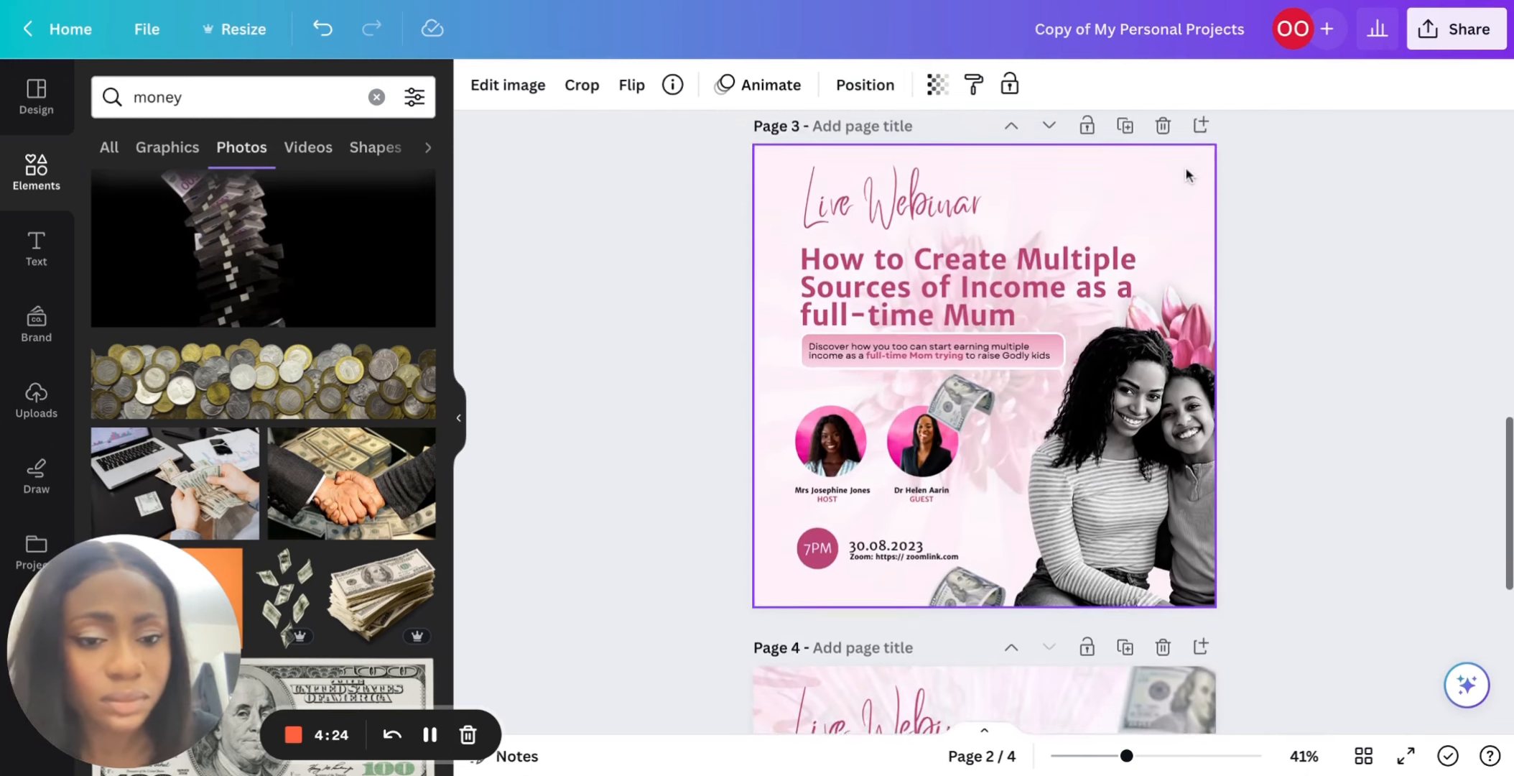
{"action": "key", "text": "ctrl+v"}
{"action": "scroll", "coordinate": [1221, 287], "scroll_direction": "up", "scroll_amount": 4}
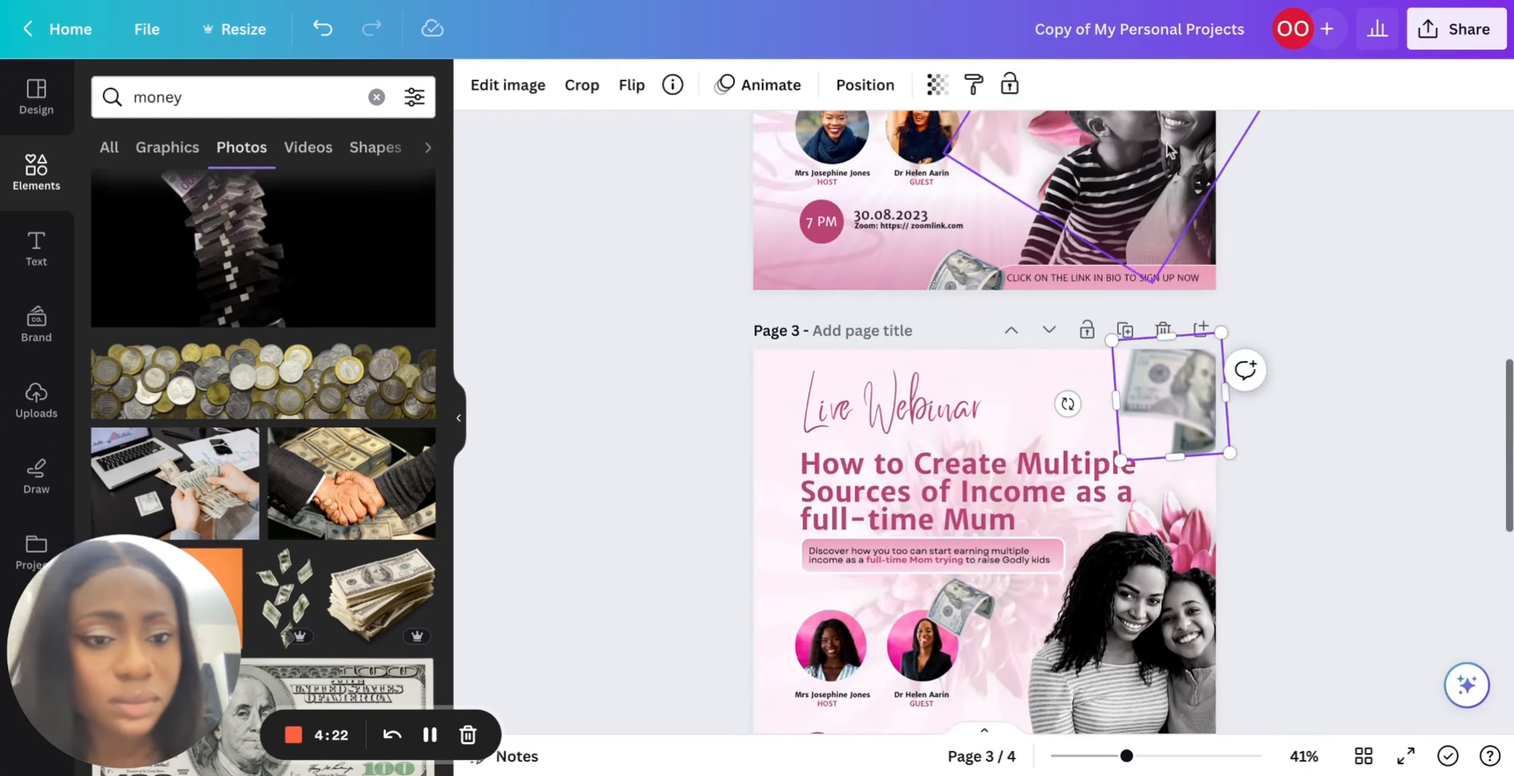
Set the blur of the dollar bill in page 3's upper-right corner to 0 and deselect the bill.
{"action": "left_click", "coordinate": [1150, 416]}
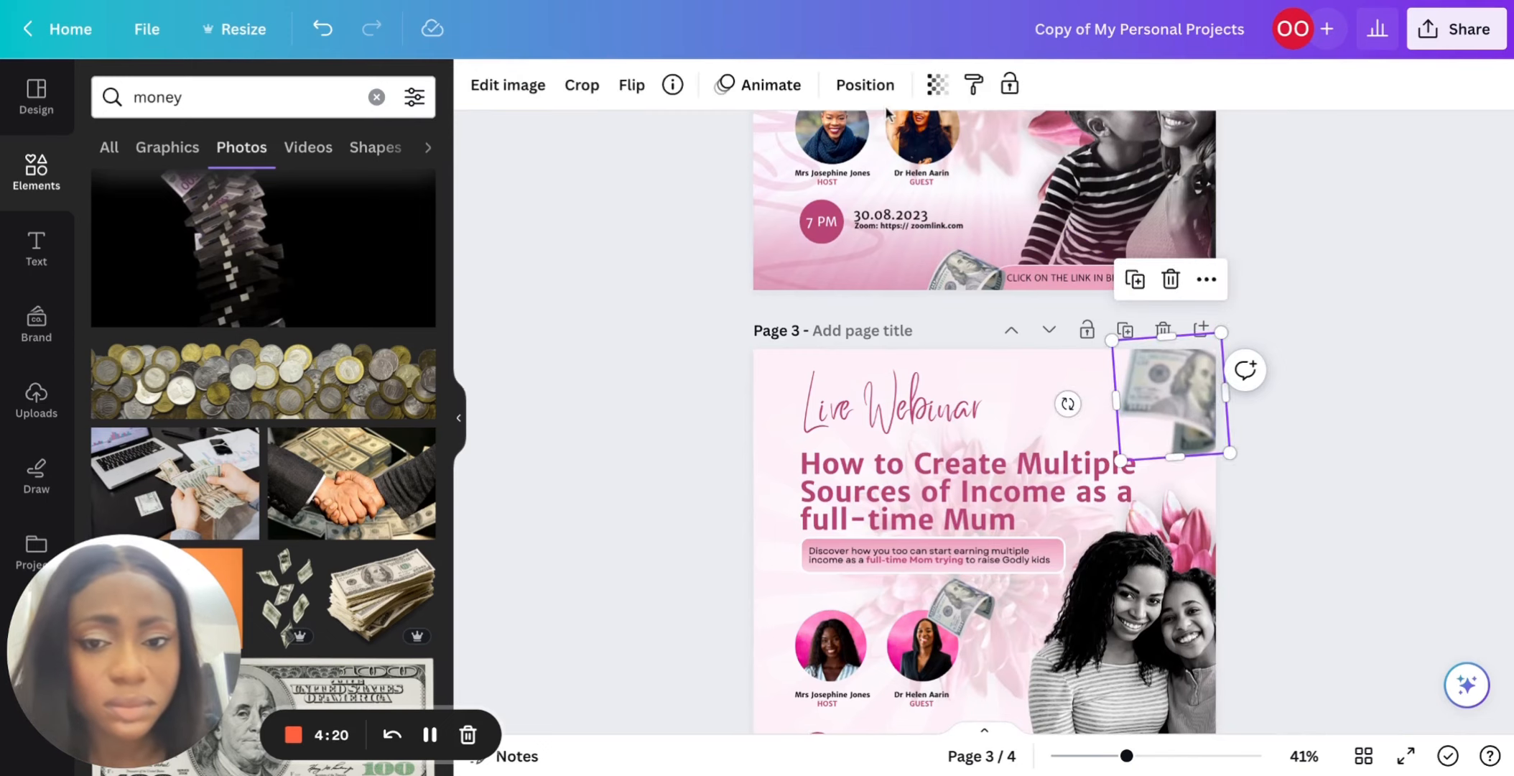
{"action": "left_click", "coordinate": [508, 86]}
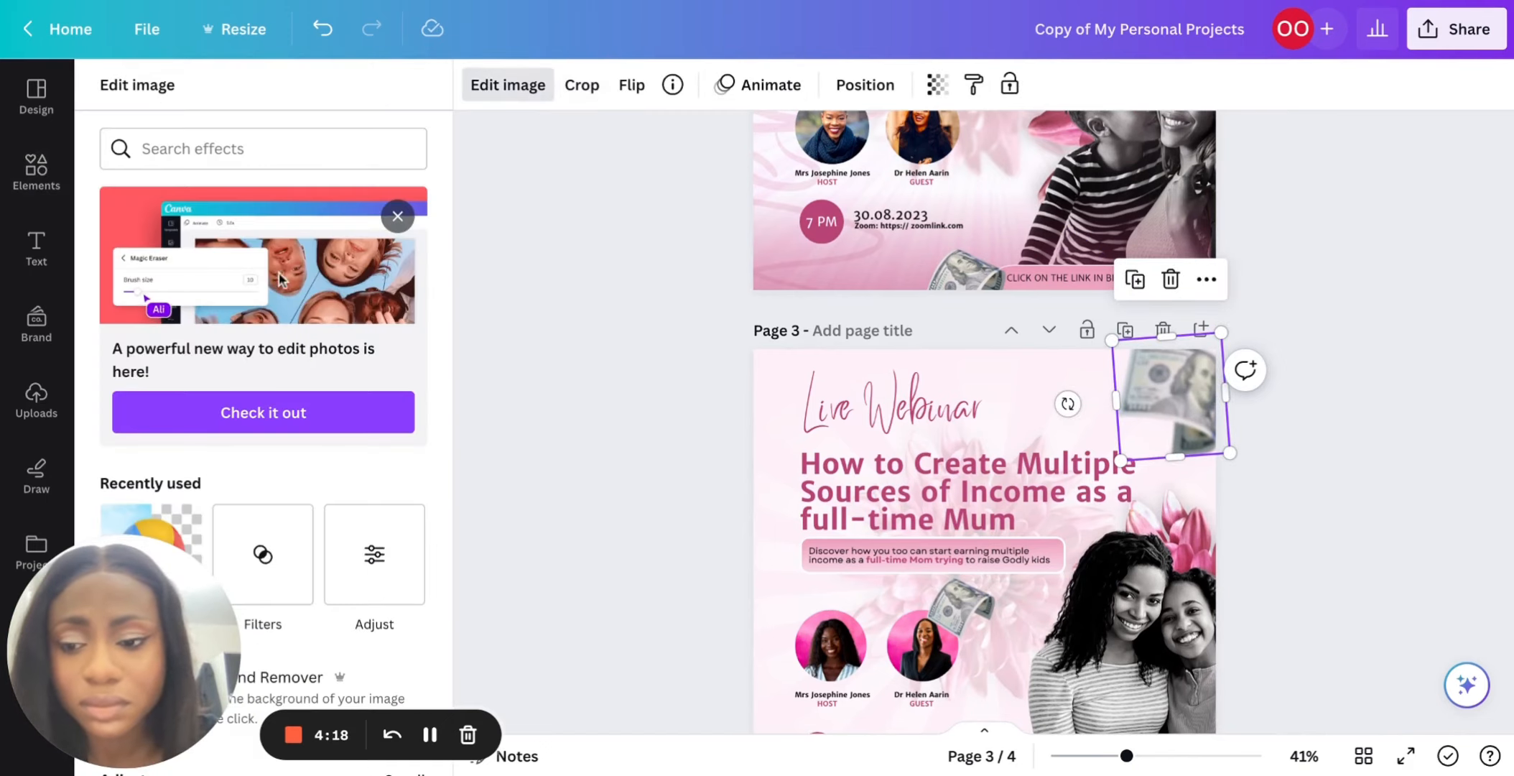
{"action": "scroll", "coordinate": [331, 524], "scroll_direction": "down", "scroll_amount": 3}
{"action": "left_click", "coordinate": [367, 381]}
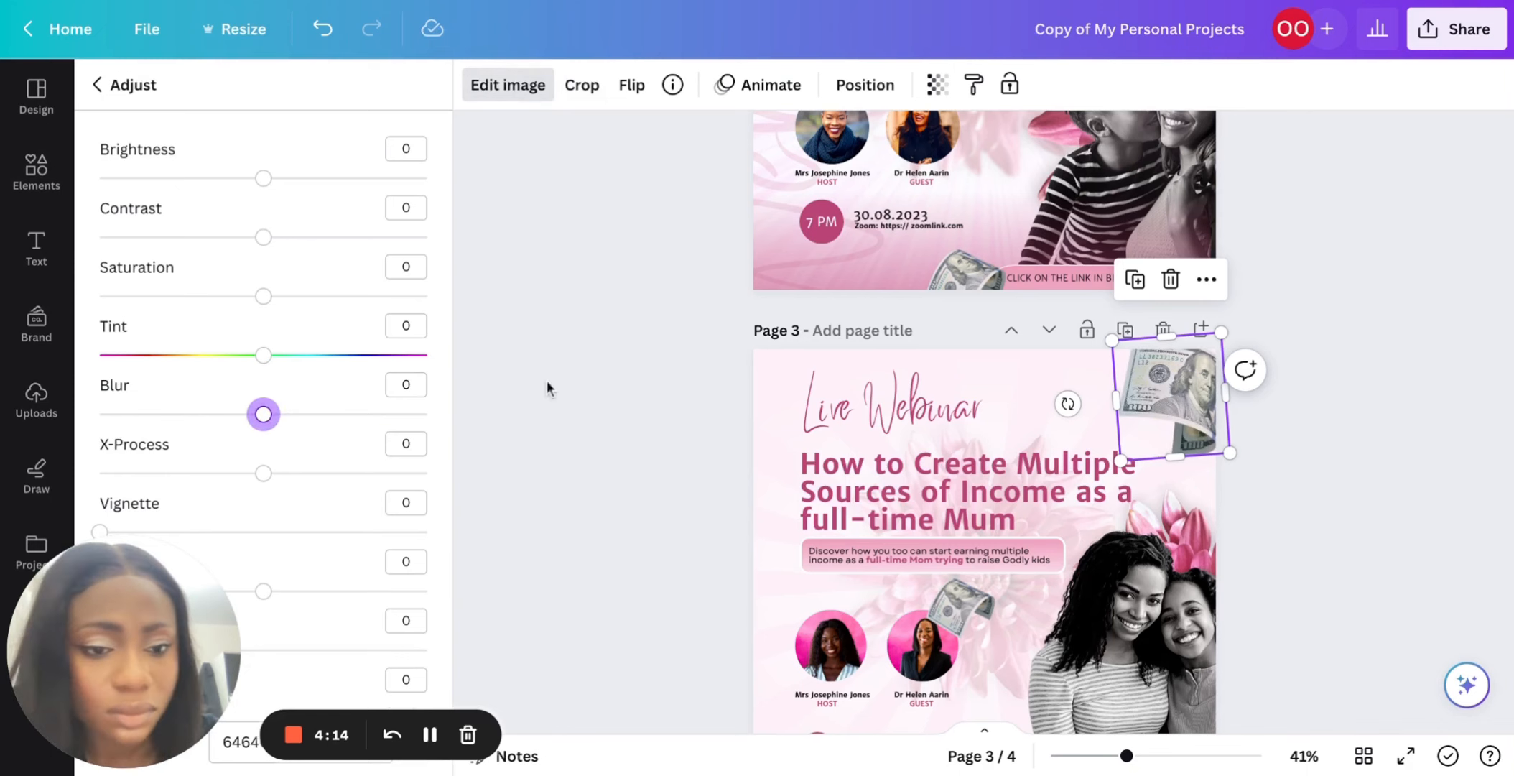
{"action": "key", "text": "Escape"}
{"action": "left_click", "coordinate": [1393, 485]}
Increase the blur of the dollar bill in page 3's upper-right corner, using the blurred bill on page 2 as reference.
{"action": "scroll", "coordinate": [1393, 487], "scroll_direction": "up", "scroll_amount": 5}
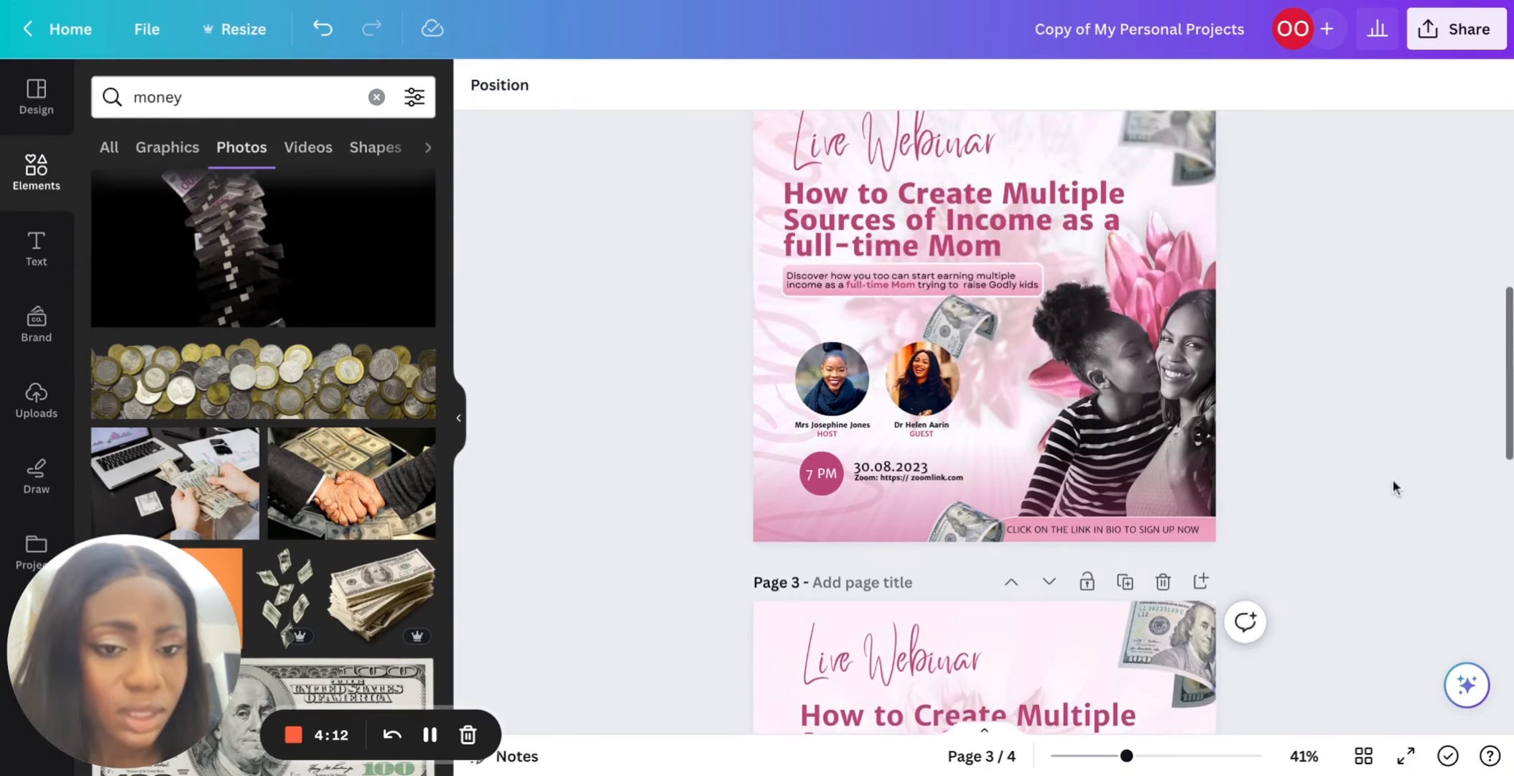
{"action": "left_click", "coordinate": [1189, 214]}
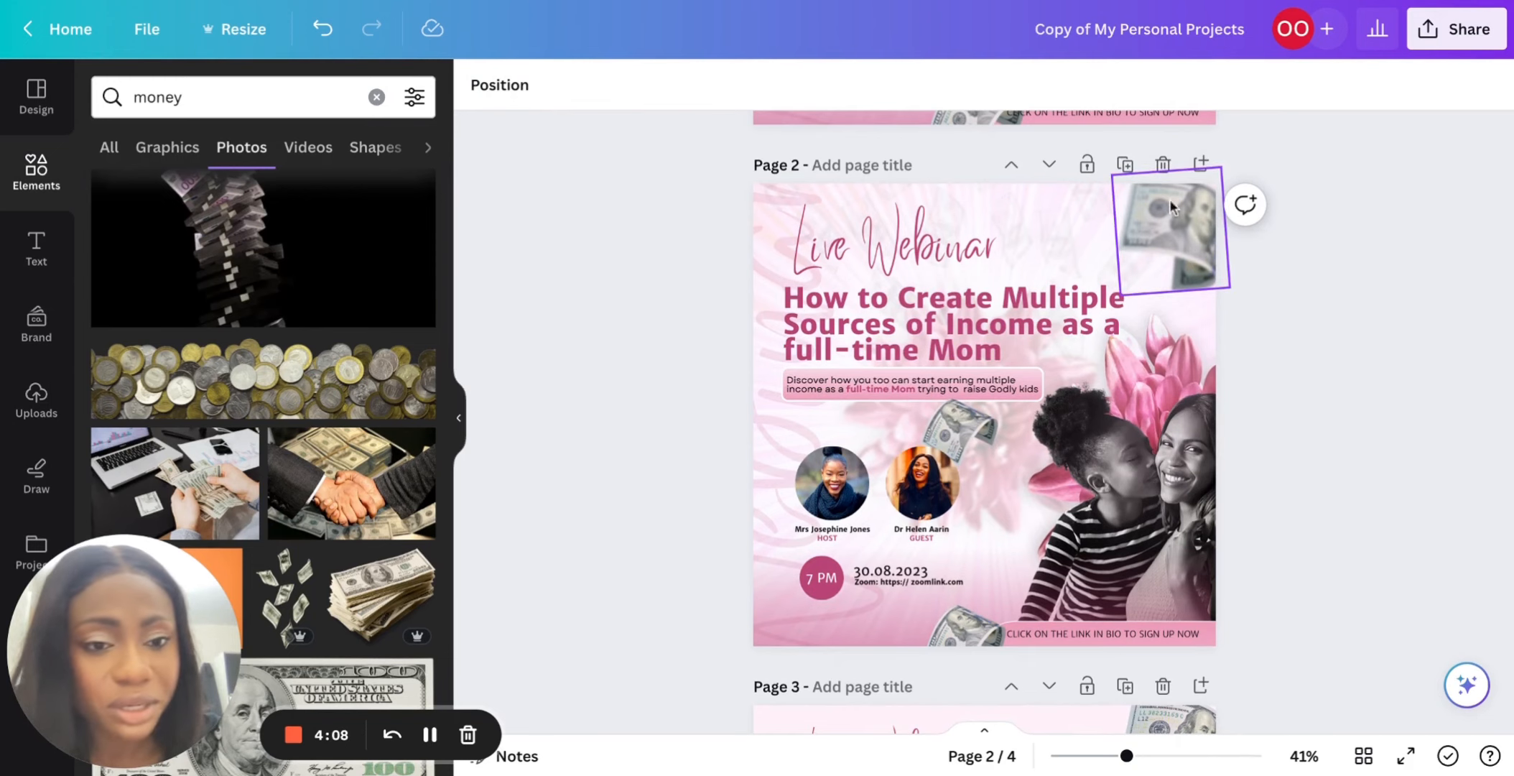
{"action": "scroll", "coordinate": [1200, 246], "scroll_direction": "down", "scroll_amount": 1}
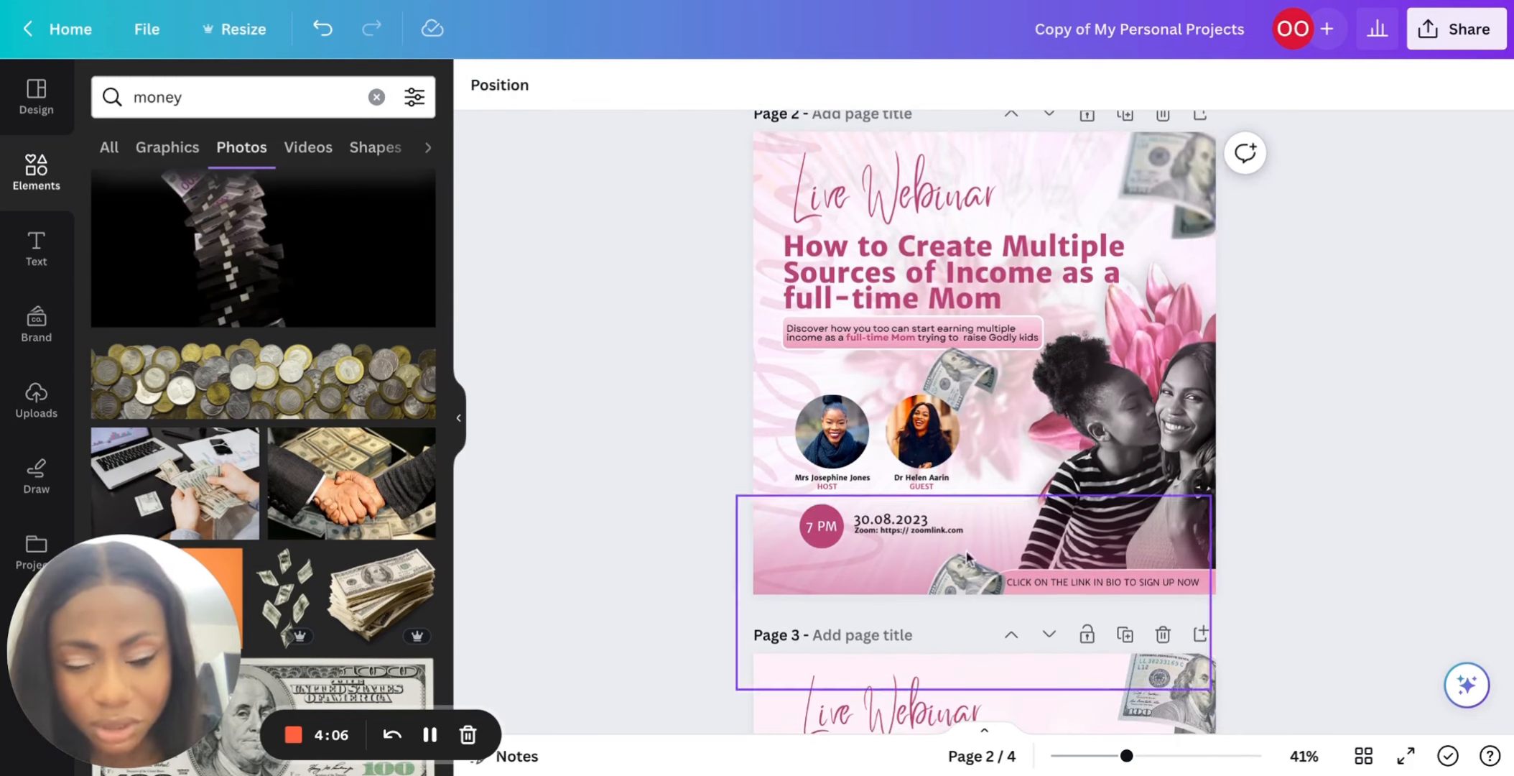
{"action": "scroll", "coordinate": [1121, 449], "scroll_direction": "down", "scroll_amount": 6}
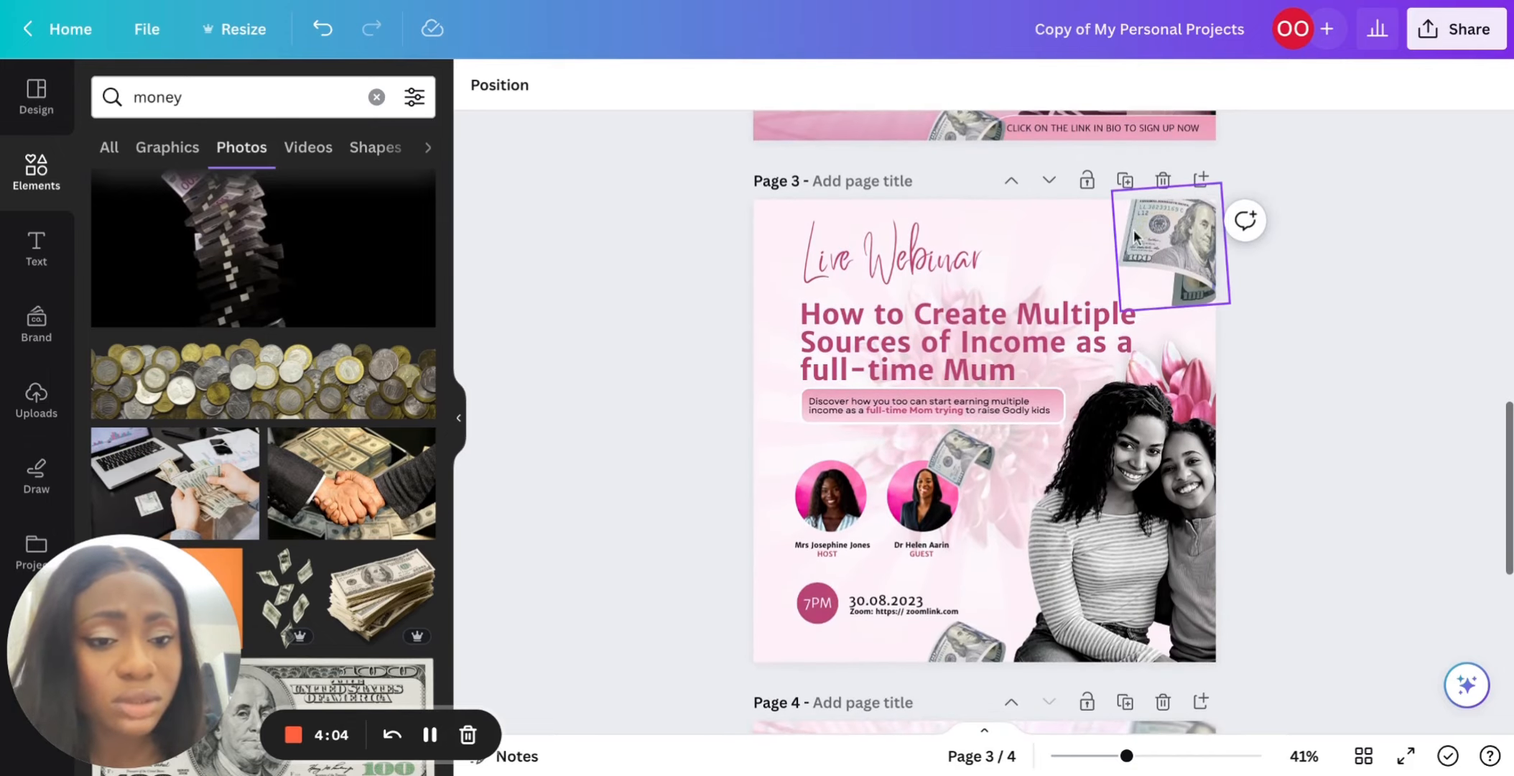
{"action": "left_click", "coordinate": [1185, 237]}
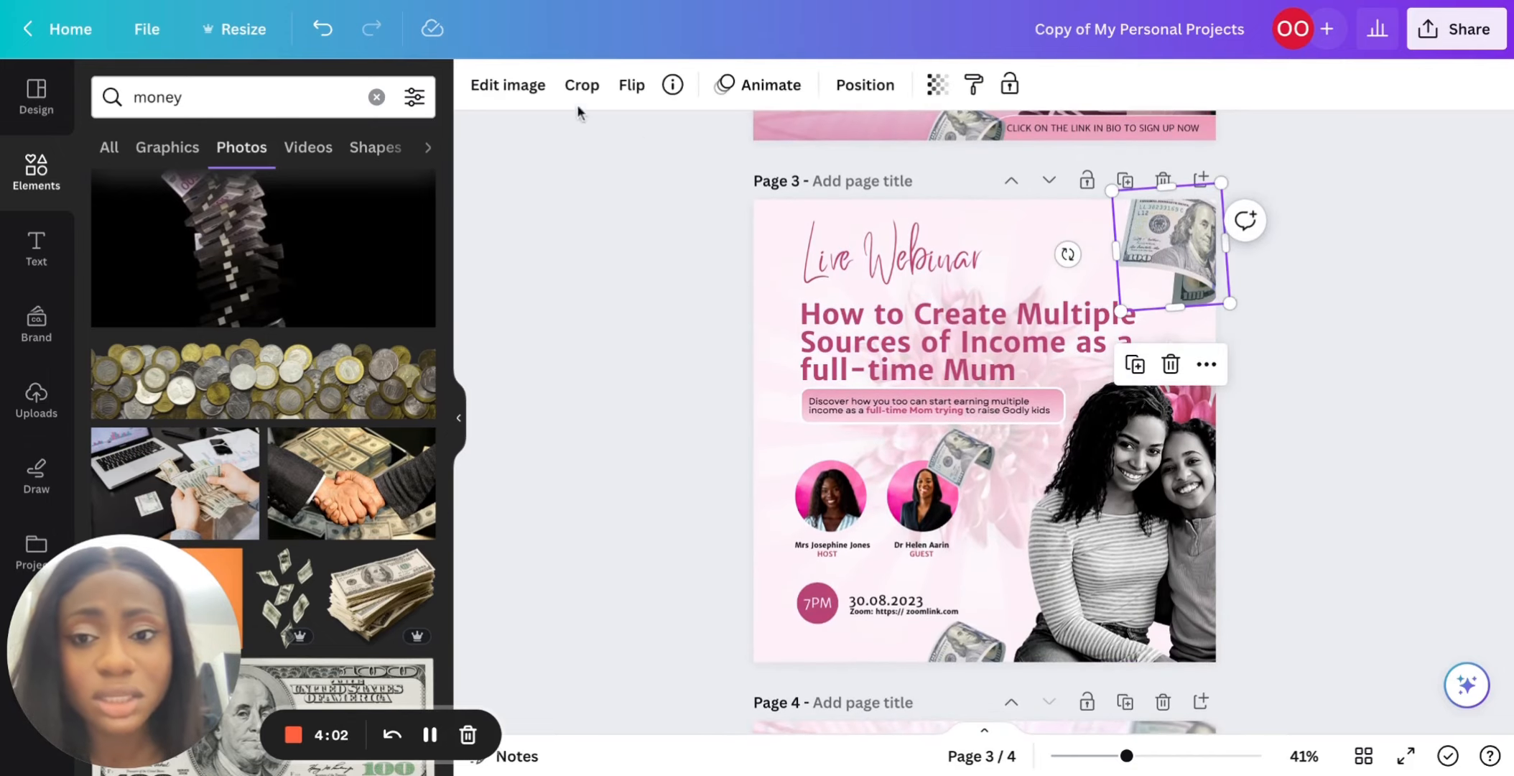
{"action": "left_click", "coordinate": [528, 89]}
{"action": "scroll", "coordinate": [288, 452], "scroll_direction": "down", "scroll_amount": 1}
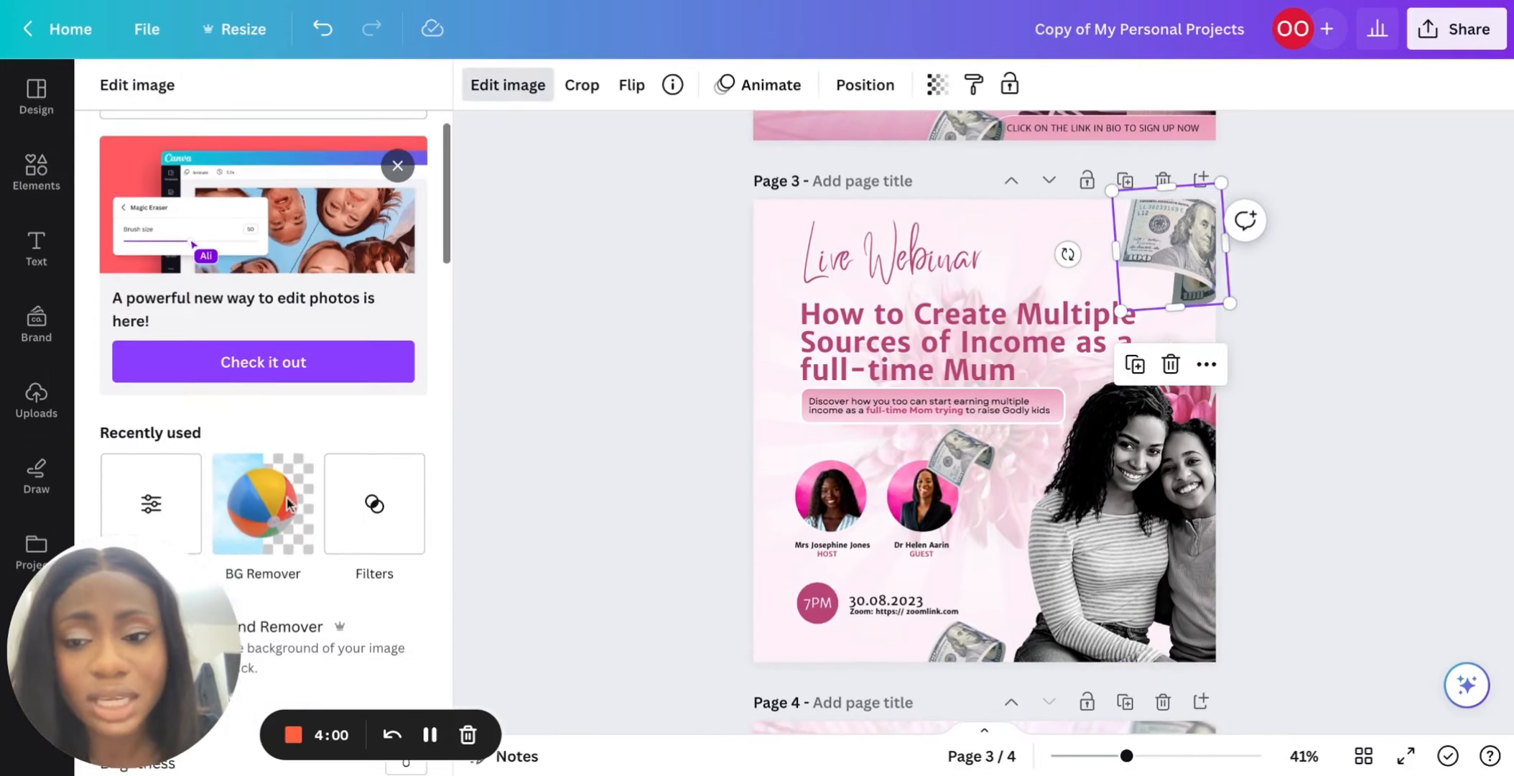
{"action": "left_click", "coordinate": [165, 438]}
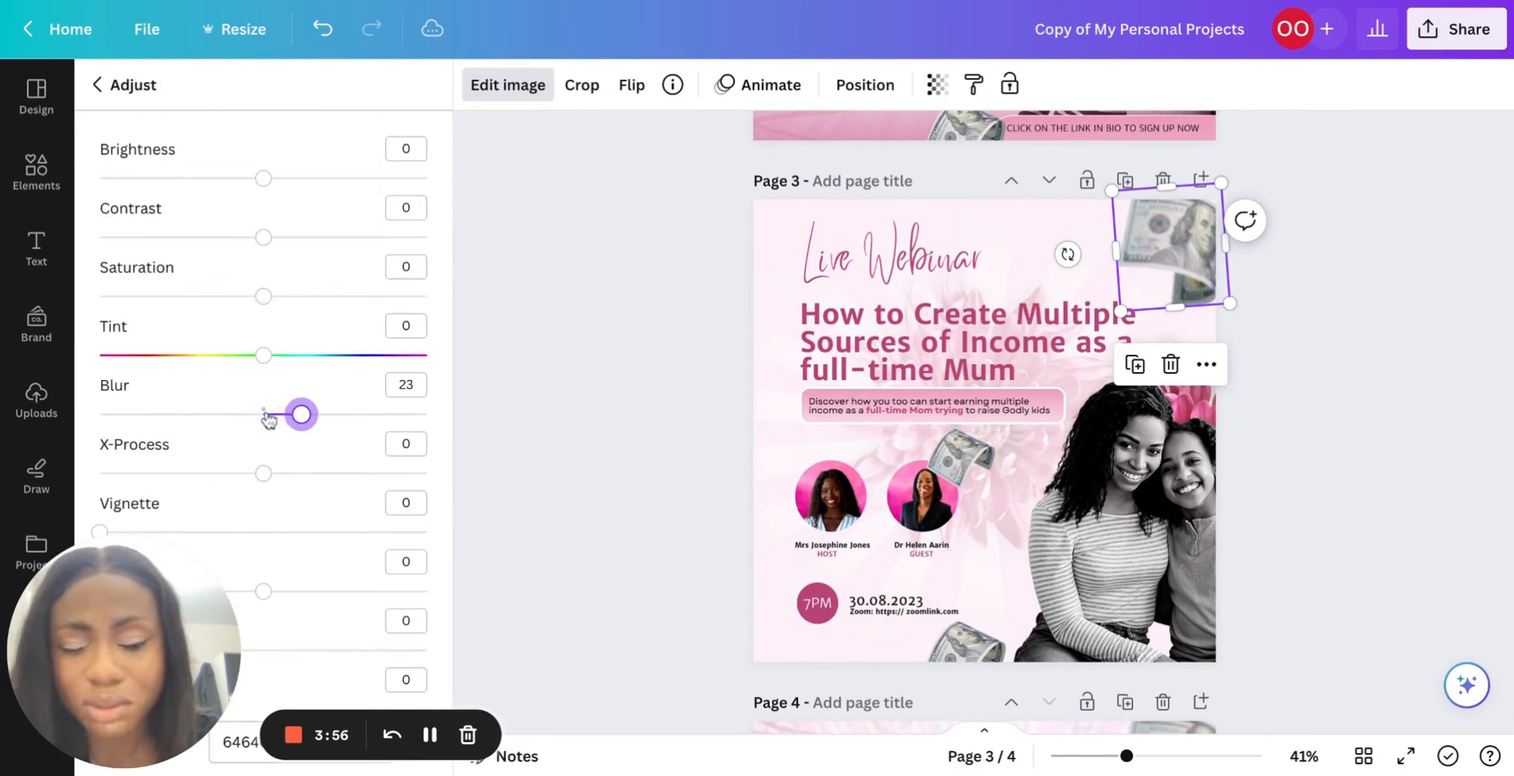
{"action": "left_click_drag", "start_coordinate": [301, 414], "coordinate": [351, 415]}
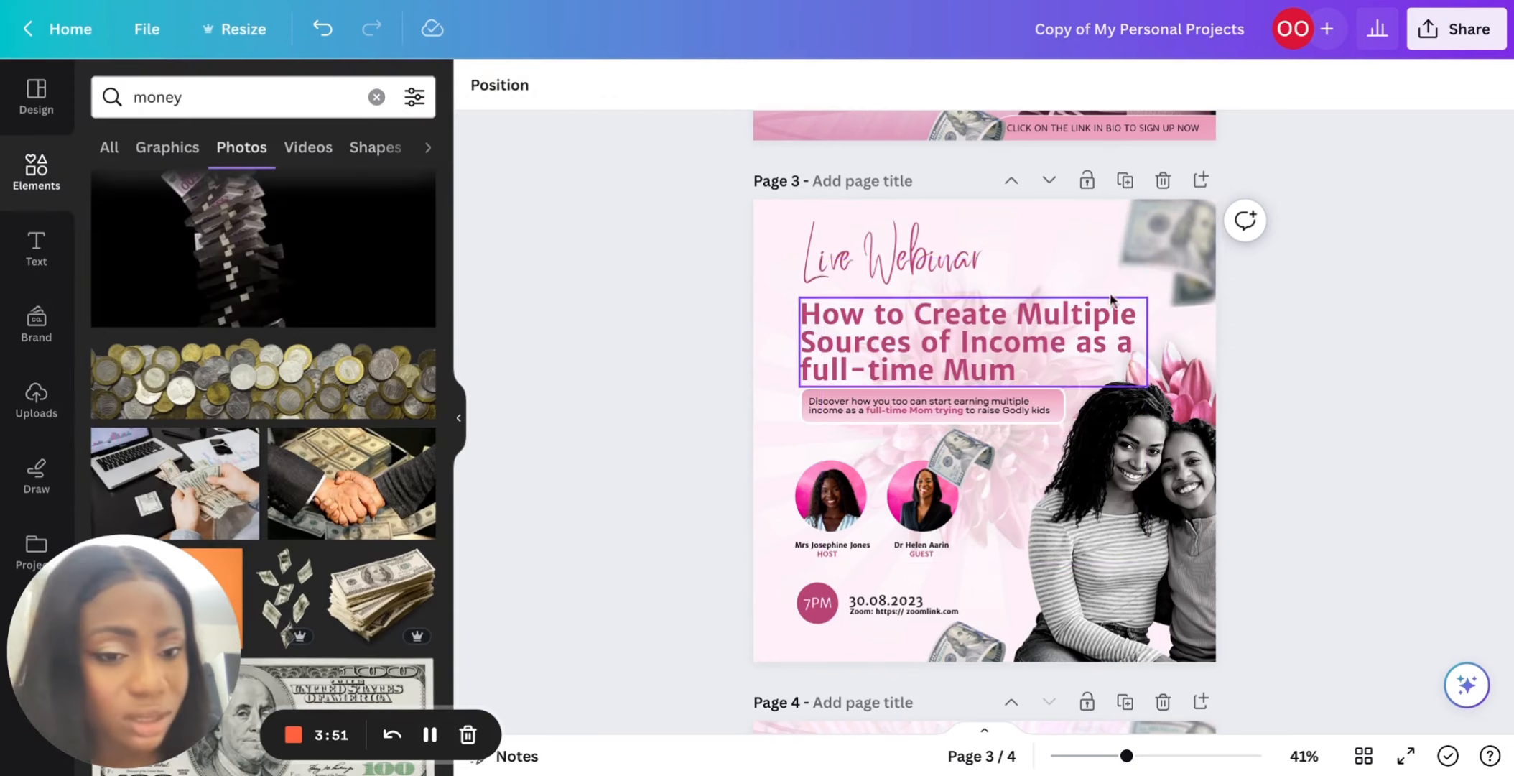
{"action": "left_click", "coordinate": [1185, 260]}
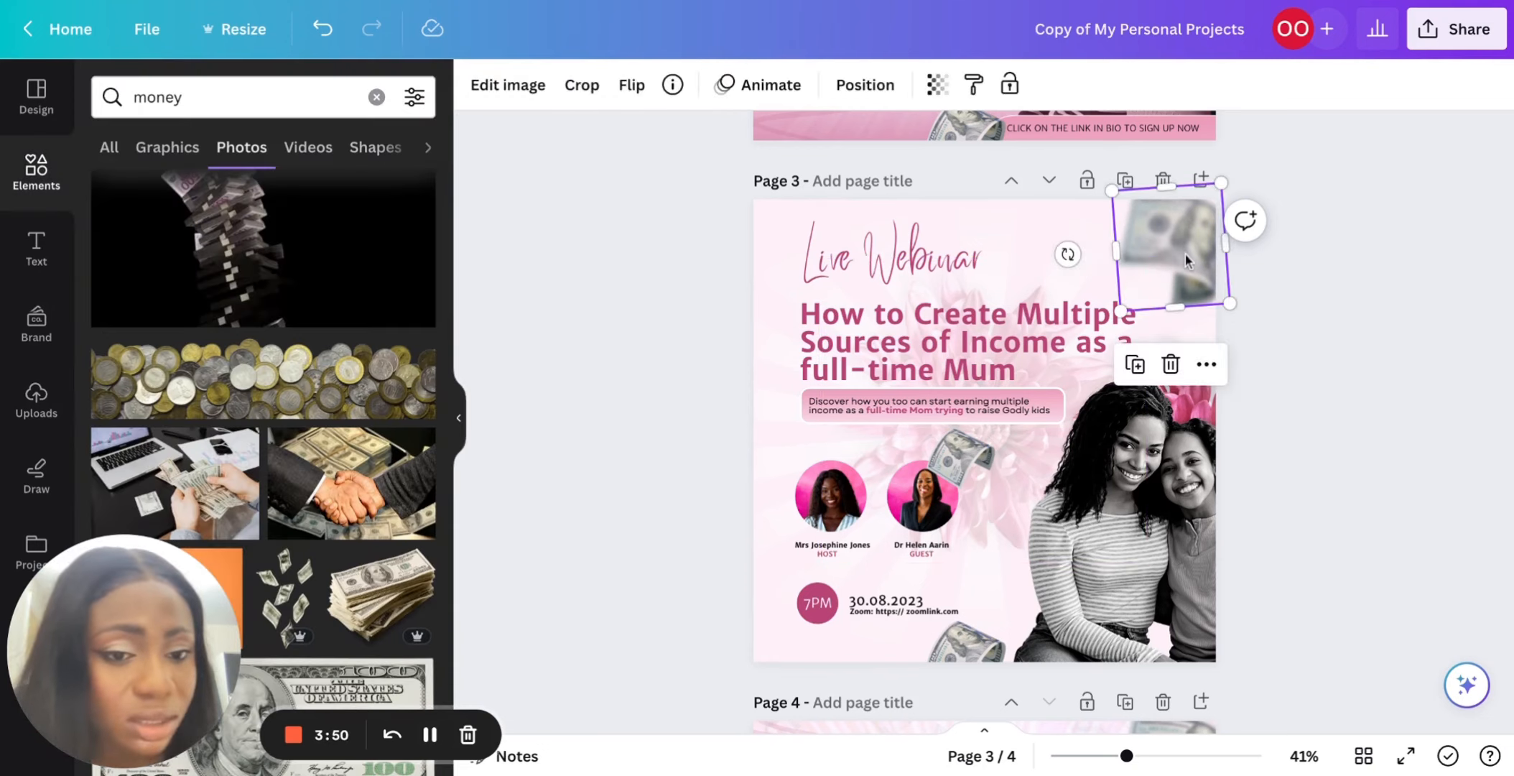
Enlarge the blurred dollar bill in page 3's upper-right corner and adjust its position there.
{"action": "left_click_drag", "start_coordinate": [1112, 191], "coordinate": [1084, 164]}
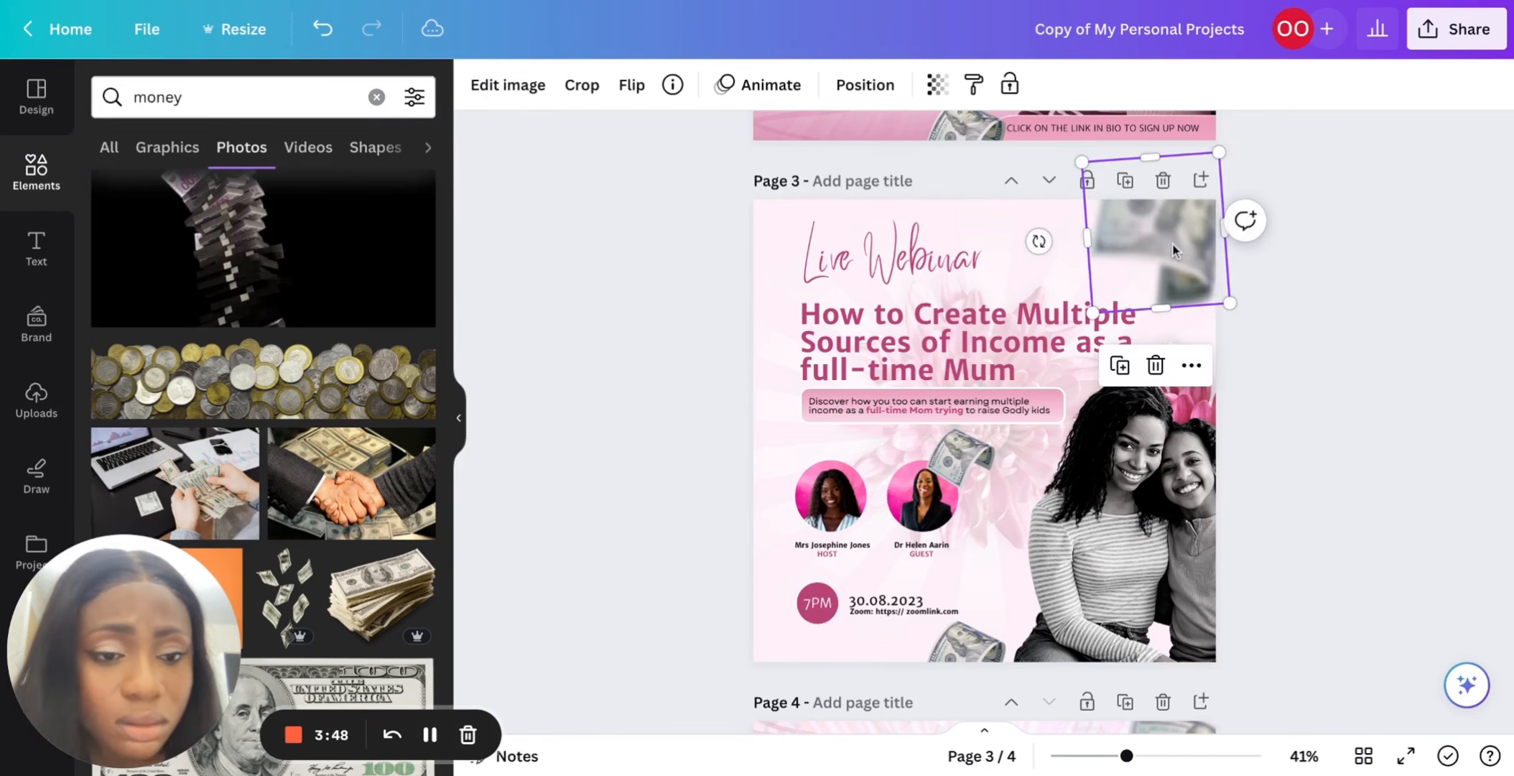
{"action": "left_click_drag", "start_coordinate": [1163, 238], "coordinate": [1174, 250]}
{"action": "scroll", "coordinate": [1316, 319], "scroll_direction": "up", "scroll_amount": 7}
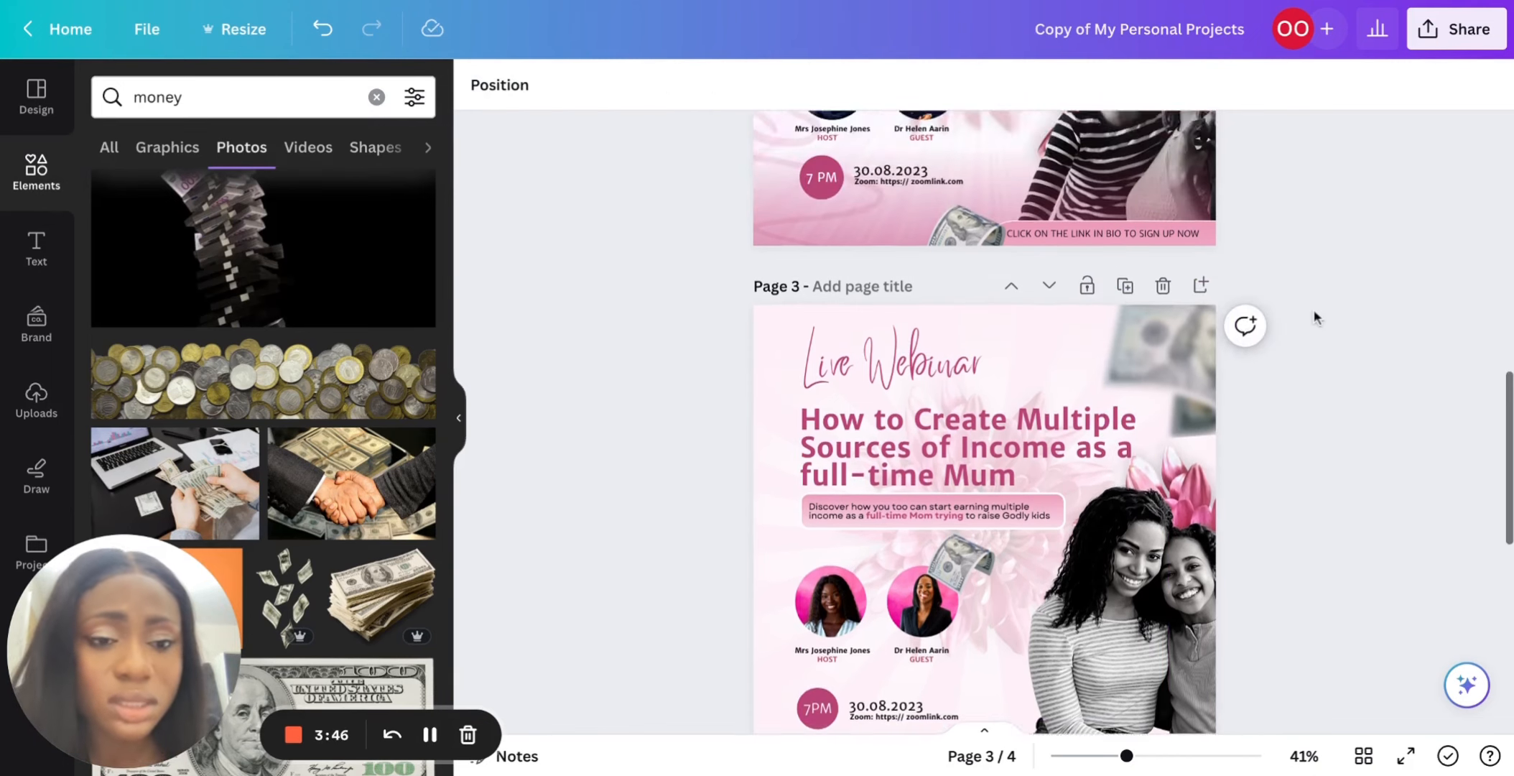
Compare the page 3 flyer with the page 2 design, examining the background and decorations around the heading.
{"action": "scroll", "coordinate": [1315, 318], "scroll_direction": "up", "scroll_amount": 1}
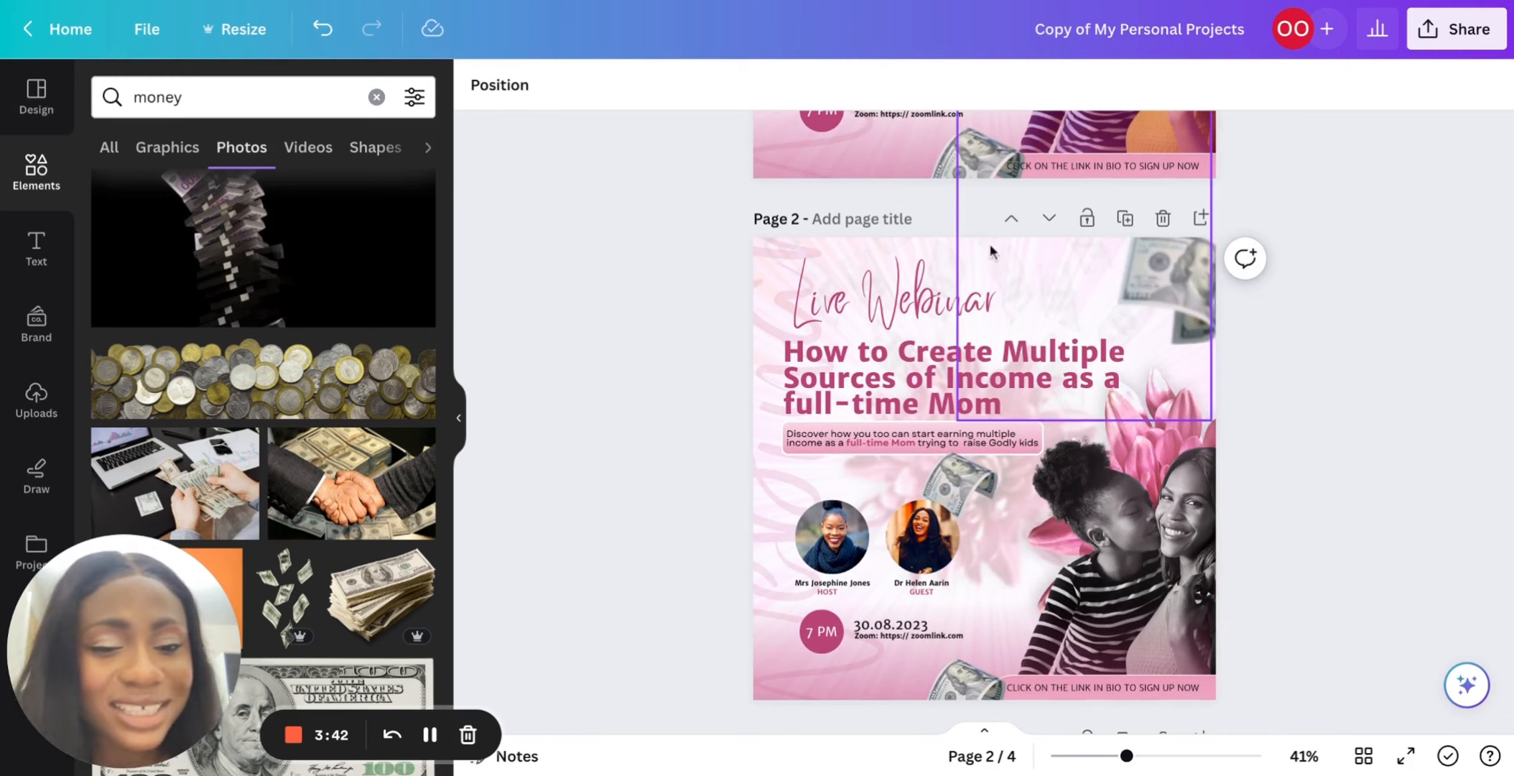
{"action": "left_click", "coordinate": [957, 244]}
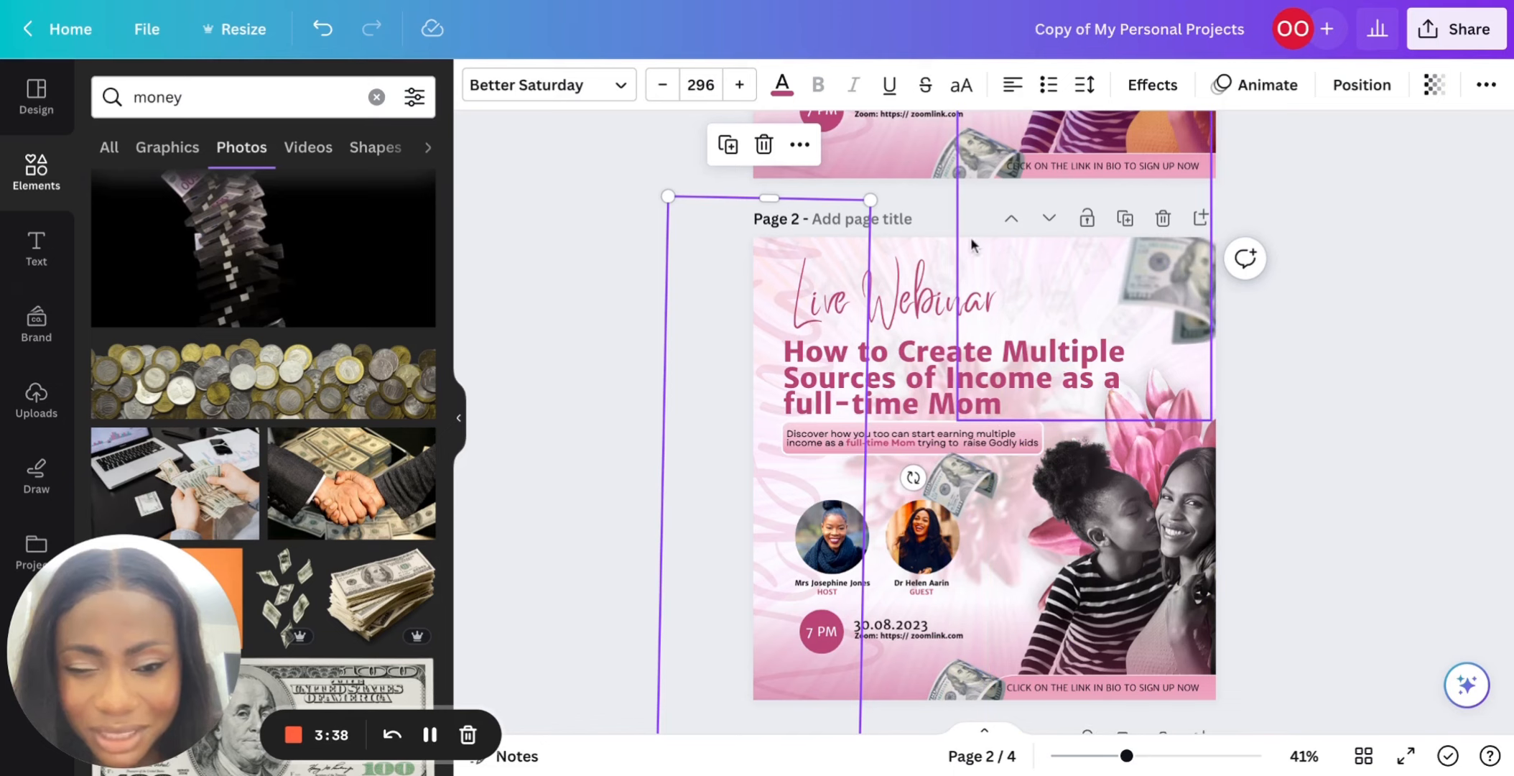
{"action": "left_click", "coordinate": [1393, 422]}
{"action": "scroll", "coordinate": [1394, 424], "scroll_direction": "down", "scroll_amount": 5}
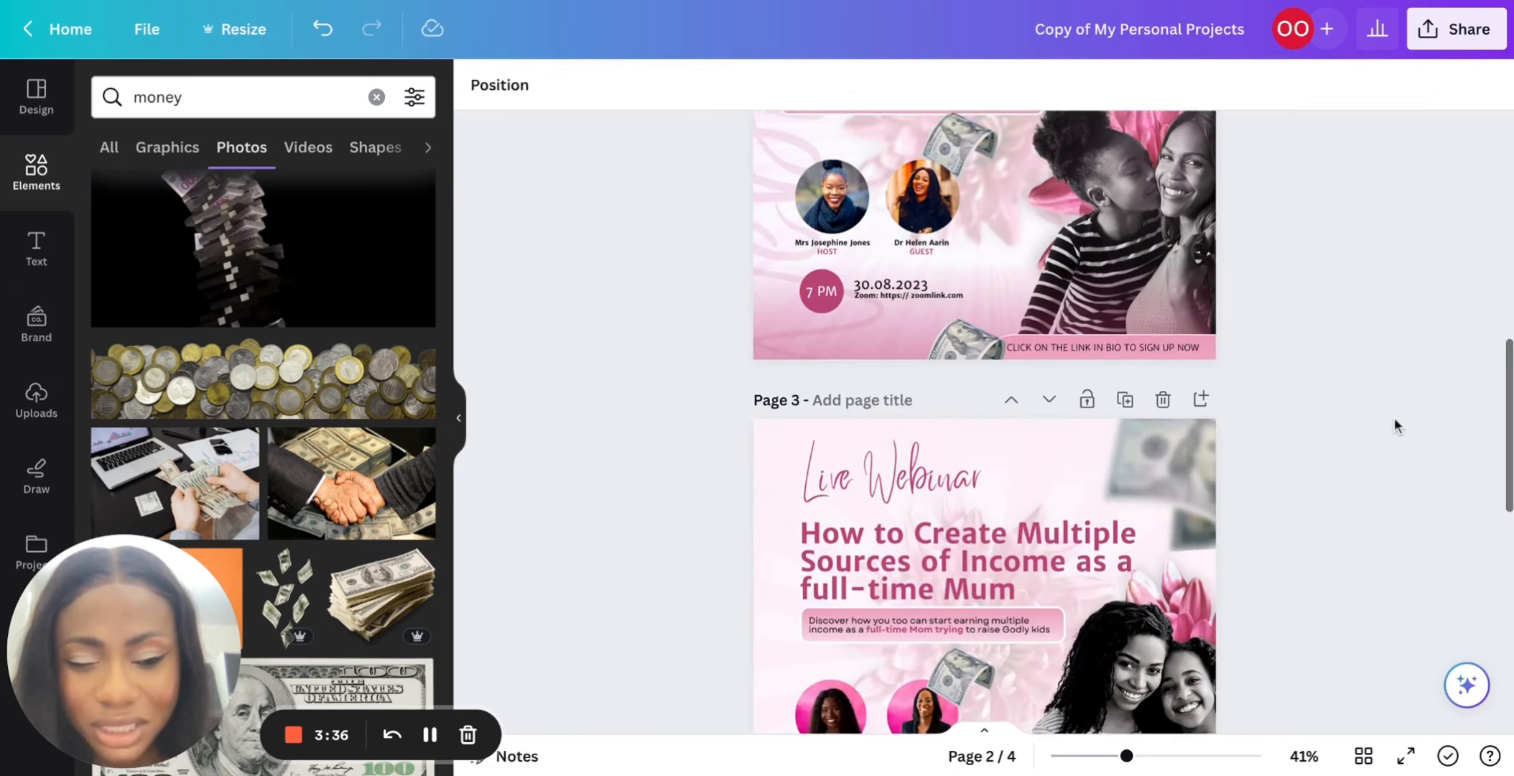
{"action": "scroll", "coordinate": [1394, 425], "scroll_direction": "down", "scroll_amount": 3}
{"action": "scroll", "coordinate": [1246, 459], "scroll_direction": "up", "scroll_amount": 8}
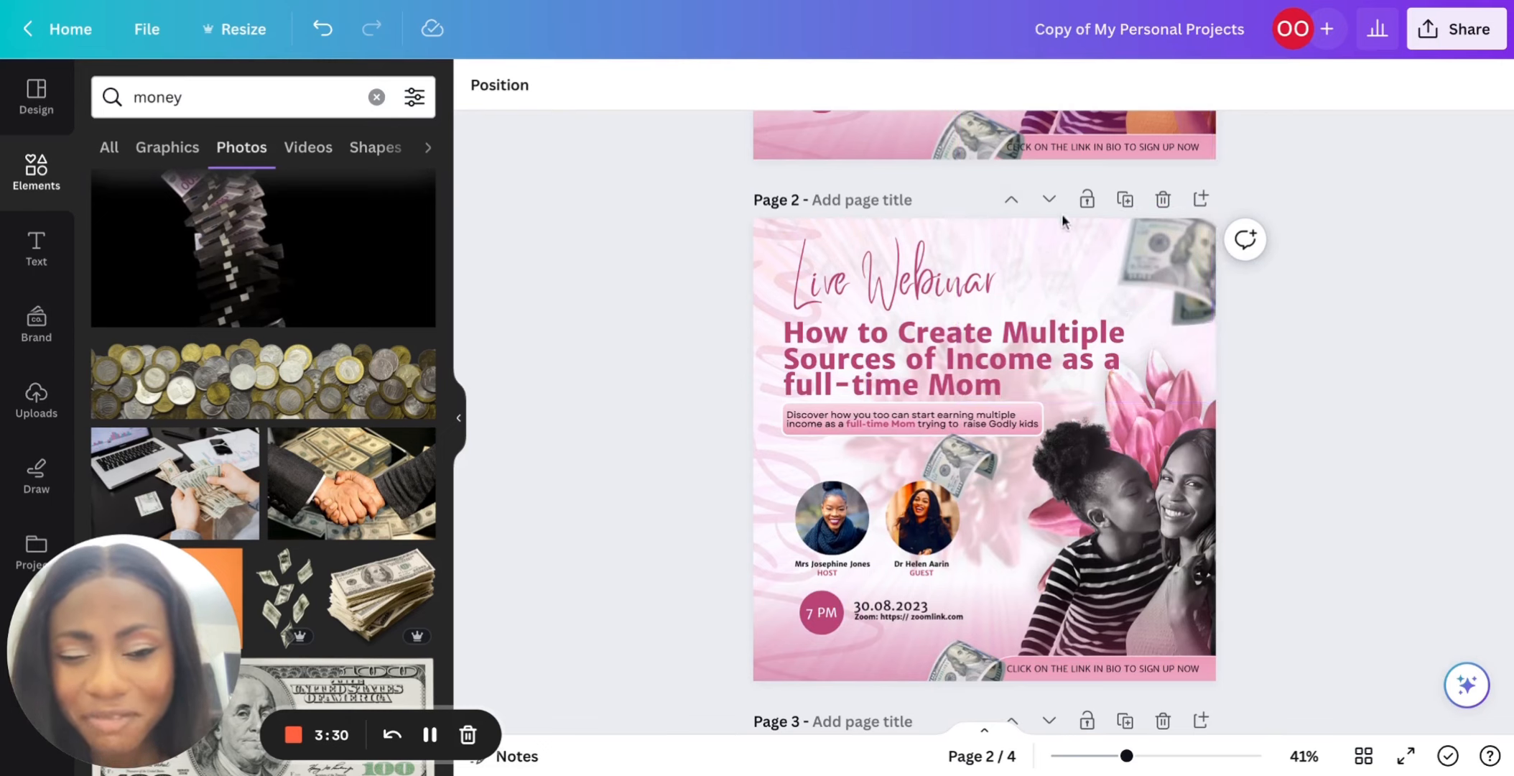
{"action": "scroll", "coordinate": [1045, 302], "scroll_direction": "down", "scroll_amount": 6}
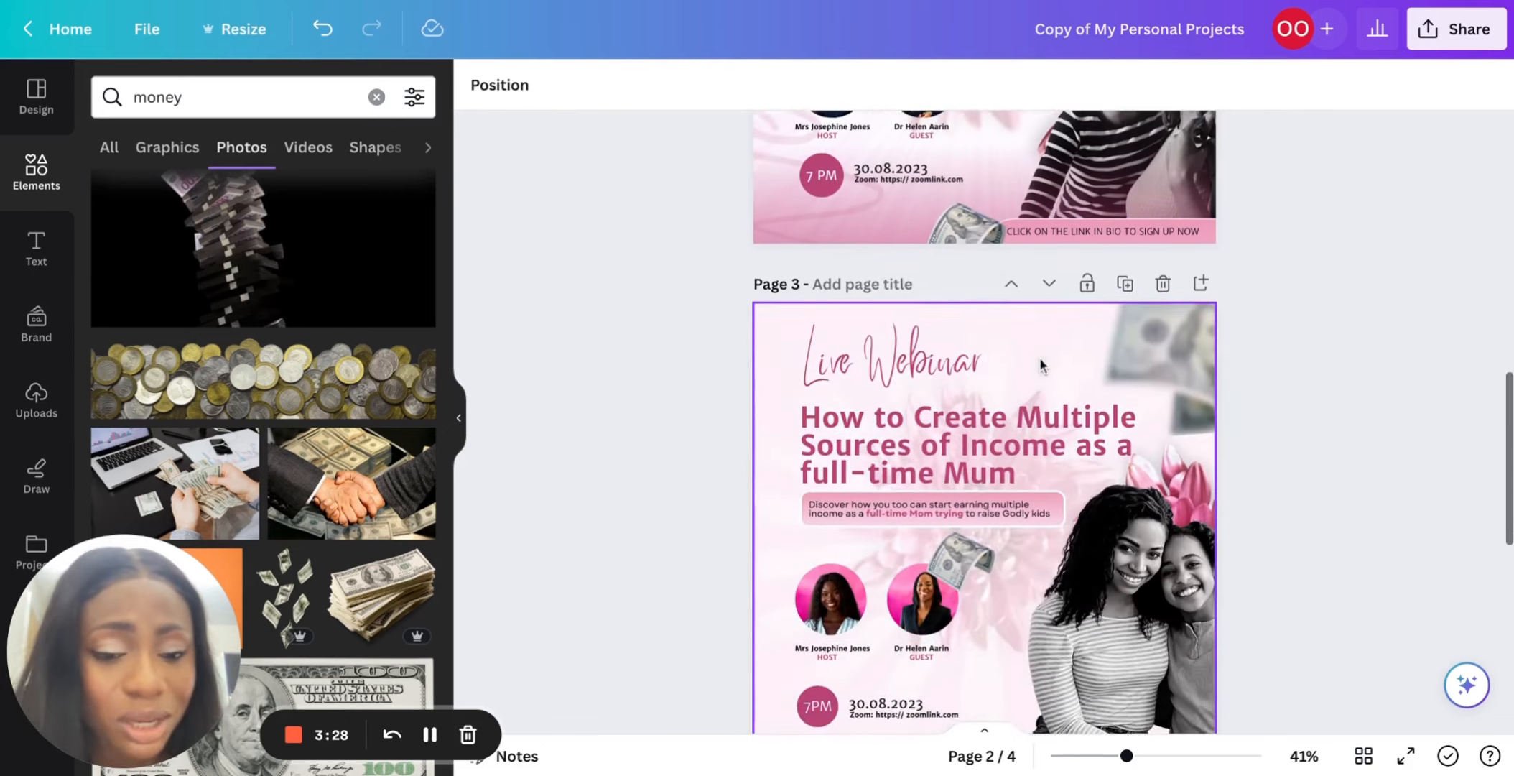
{"action": "scroll", "coordinate": [1041, 359], "scroll_direction": "up", "scroll_amount": 2}
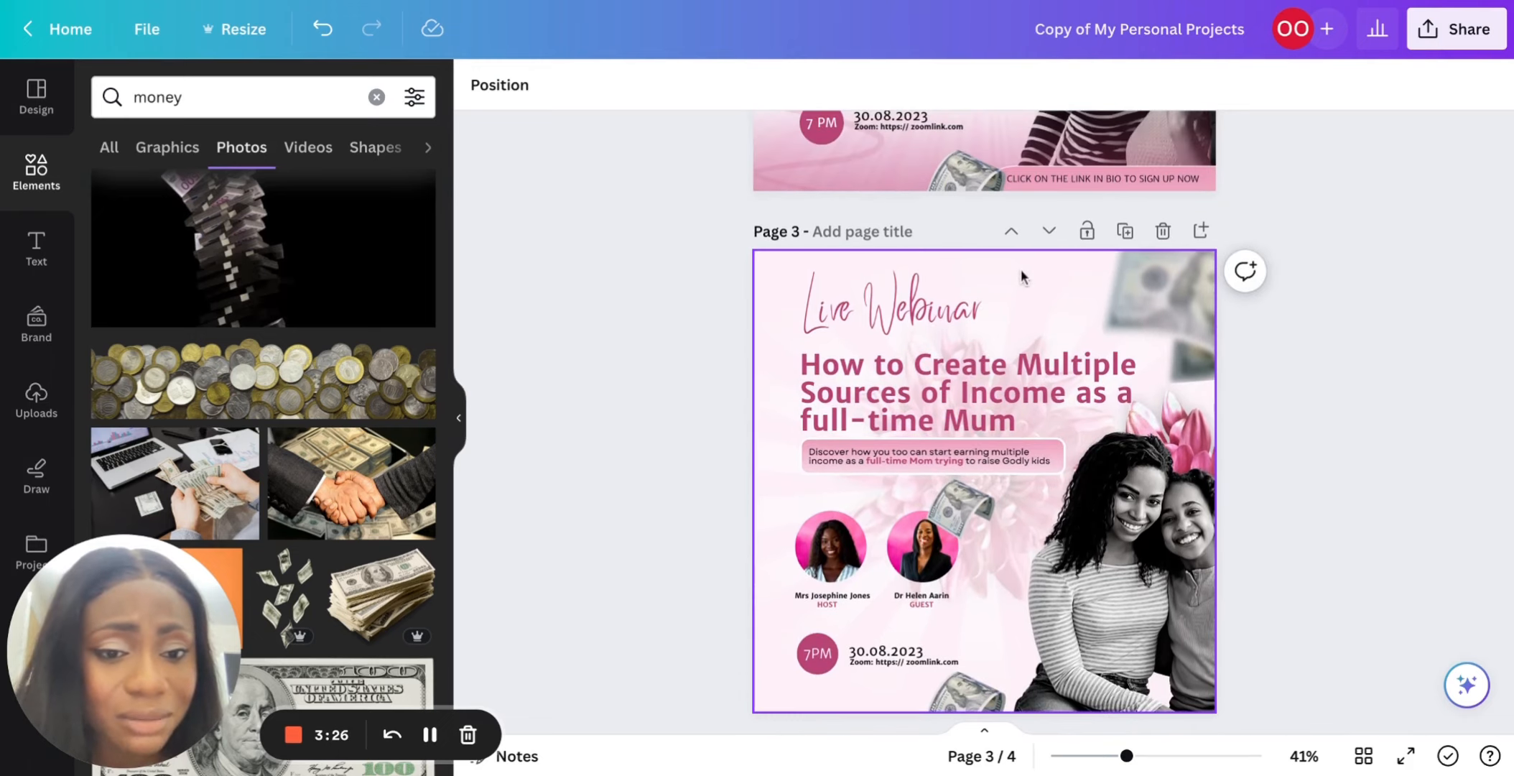
Set the transparency of page 3's pink sunburst background graphic to 31 and lock the graphic.
{"action": "left_click", "coordinate": [1018, 273]}
{"action": "left_click", "coordinate": [618, 94]}
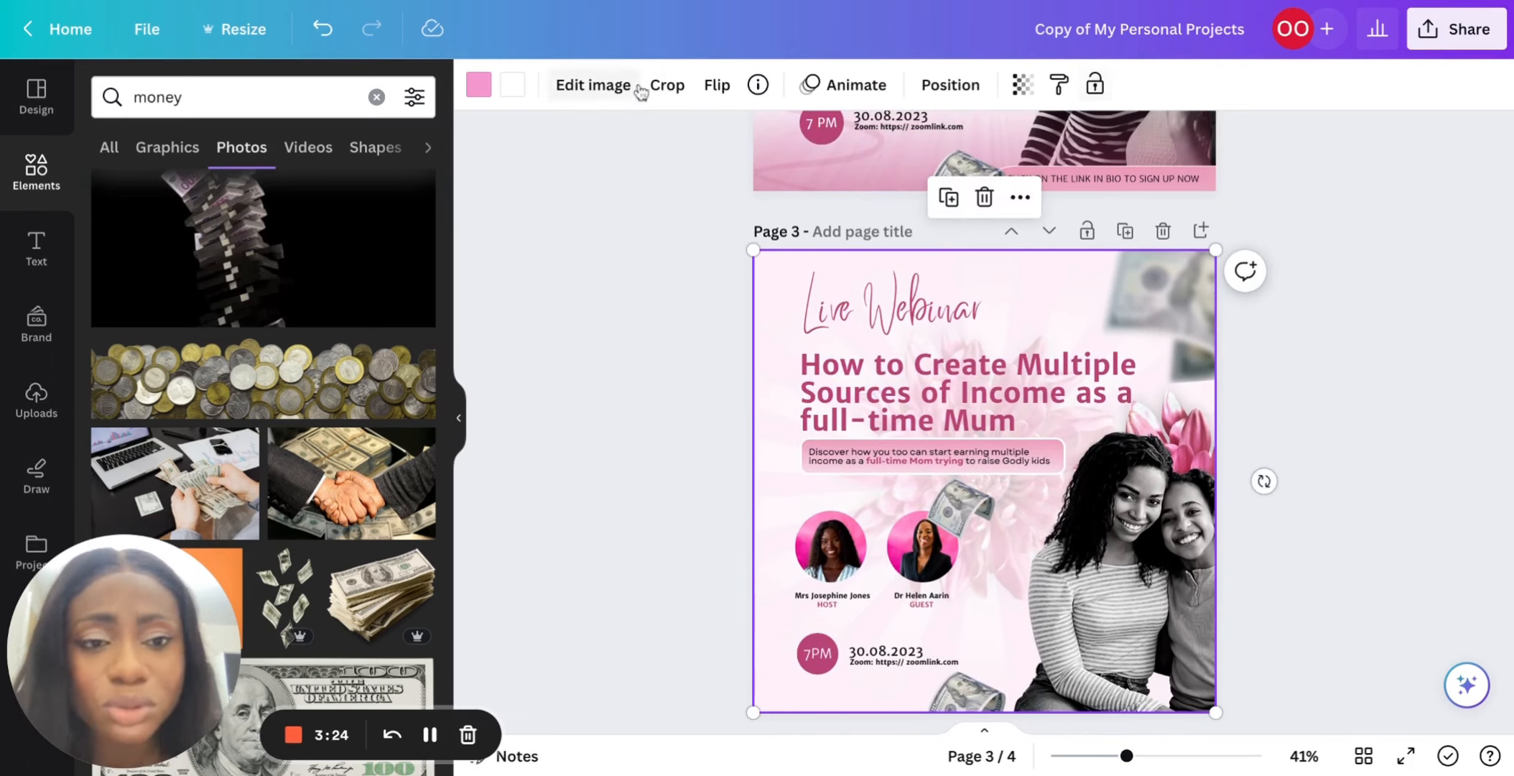
{"action": "left_click", "coordinate": [1026, 86]}
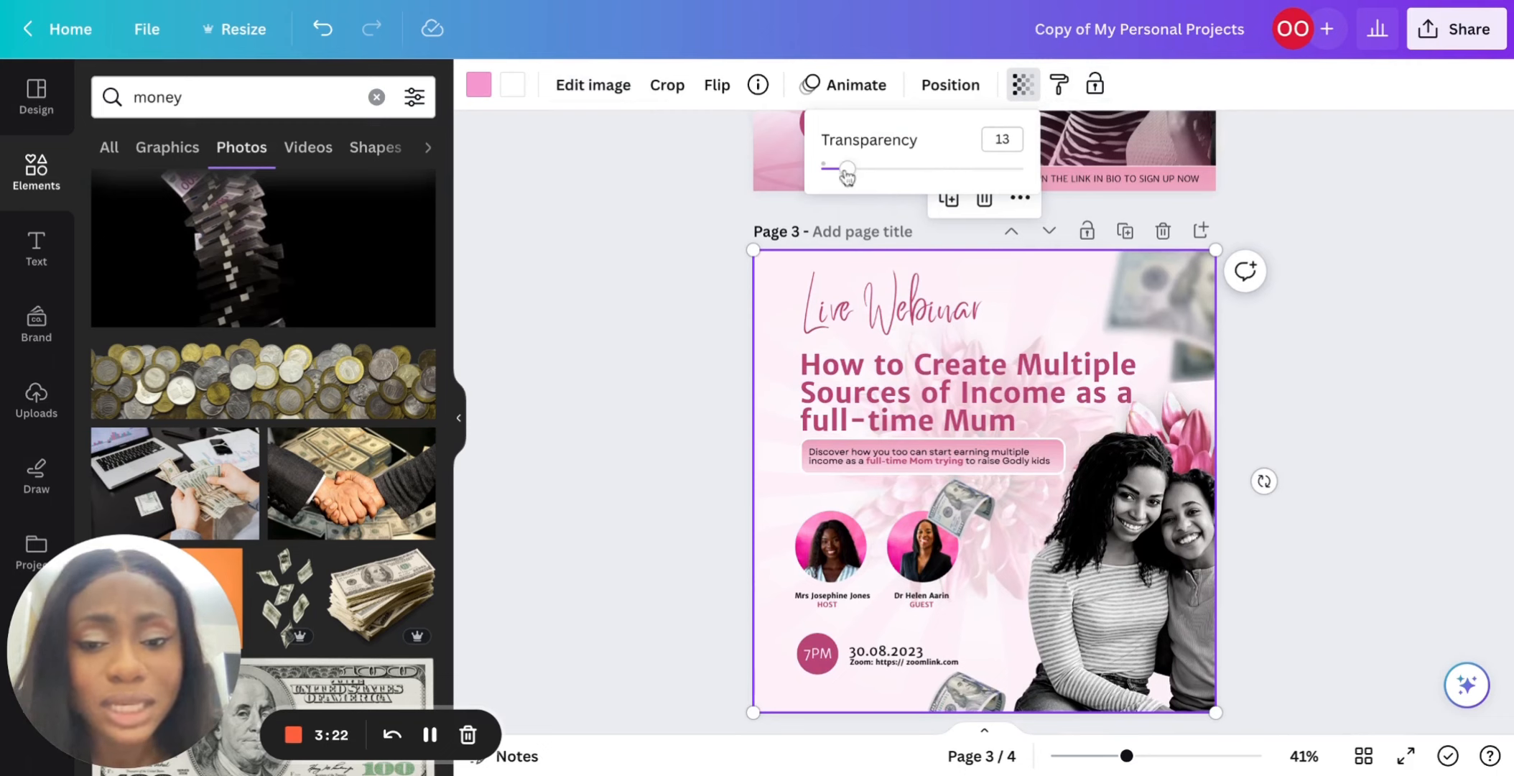
{"action": "left_click_drag", "start_coordinate": [848, 174], "coordinate": [849, 176]}
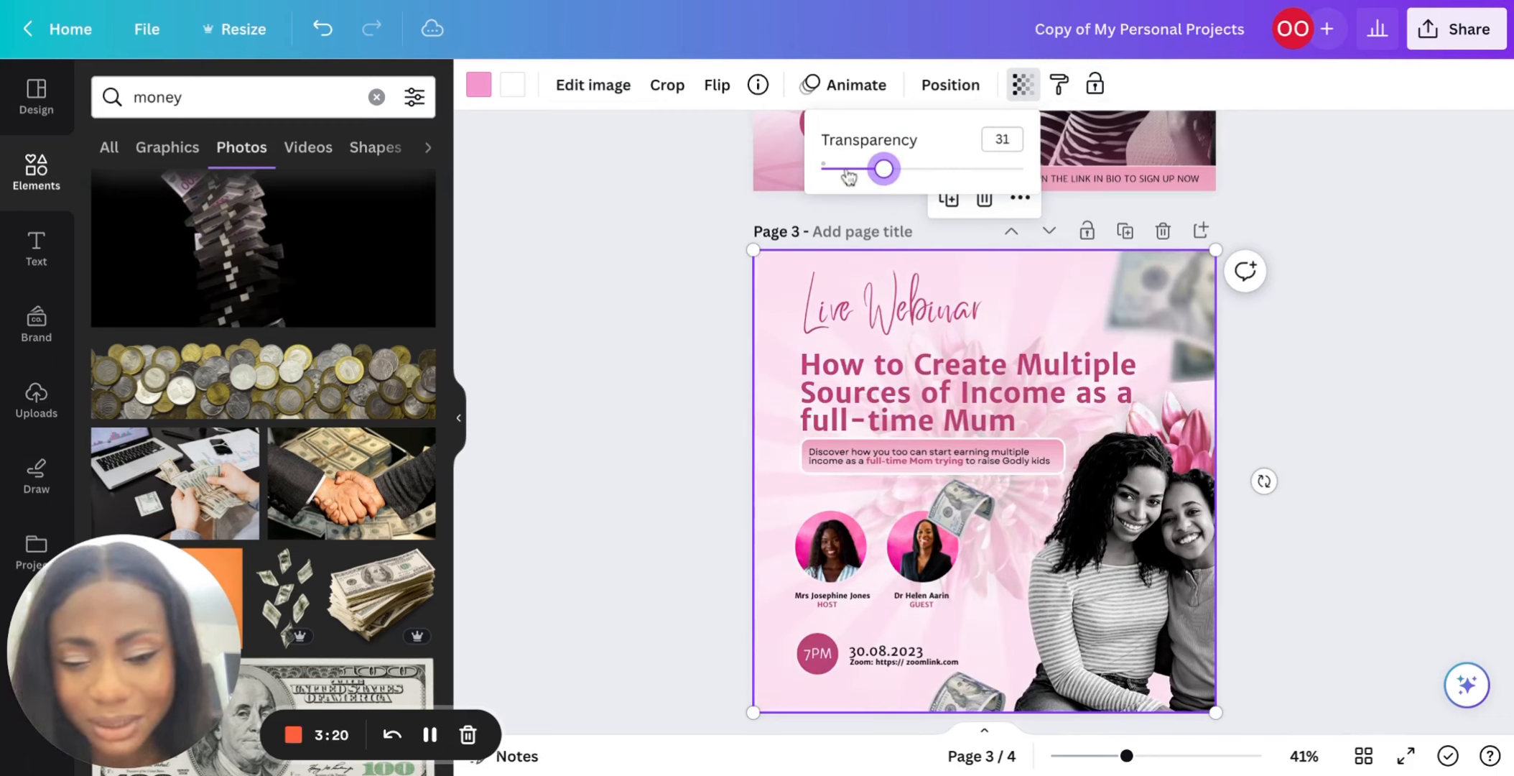
{"action": "left_click", "coordinate": [566, 294]}
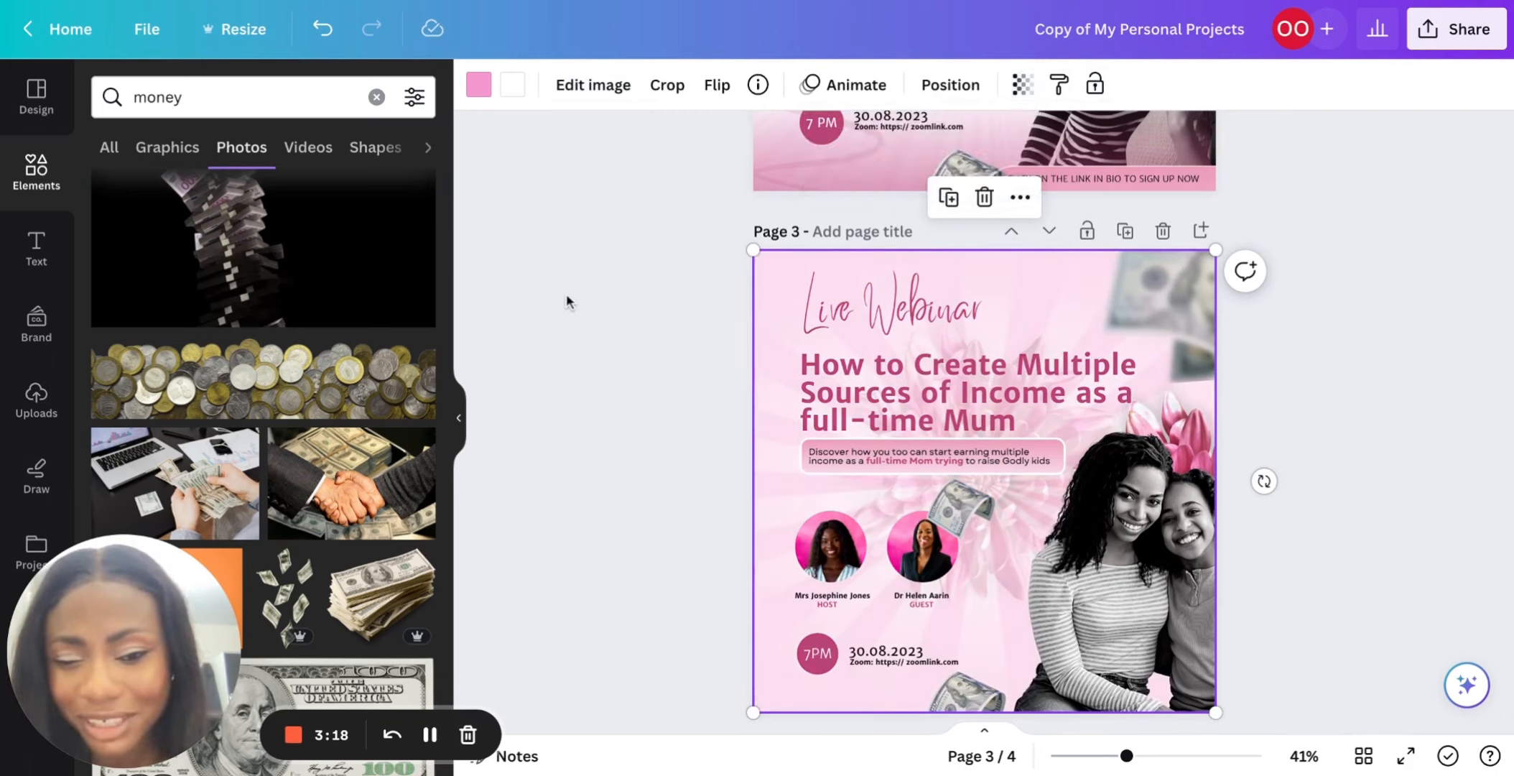
{"action": "left_click", "coordinate": [797, 270]}
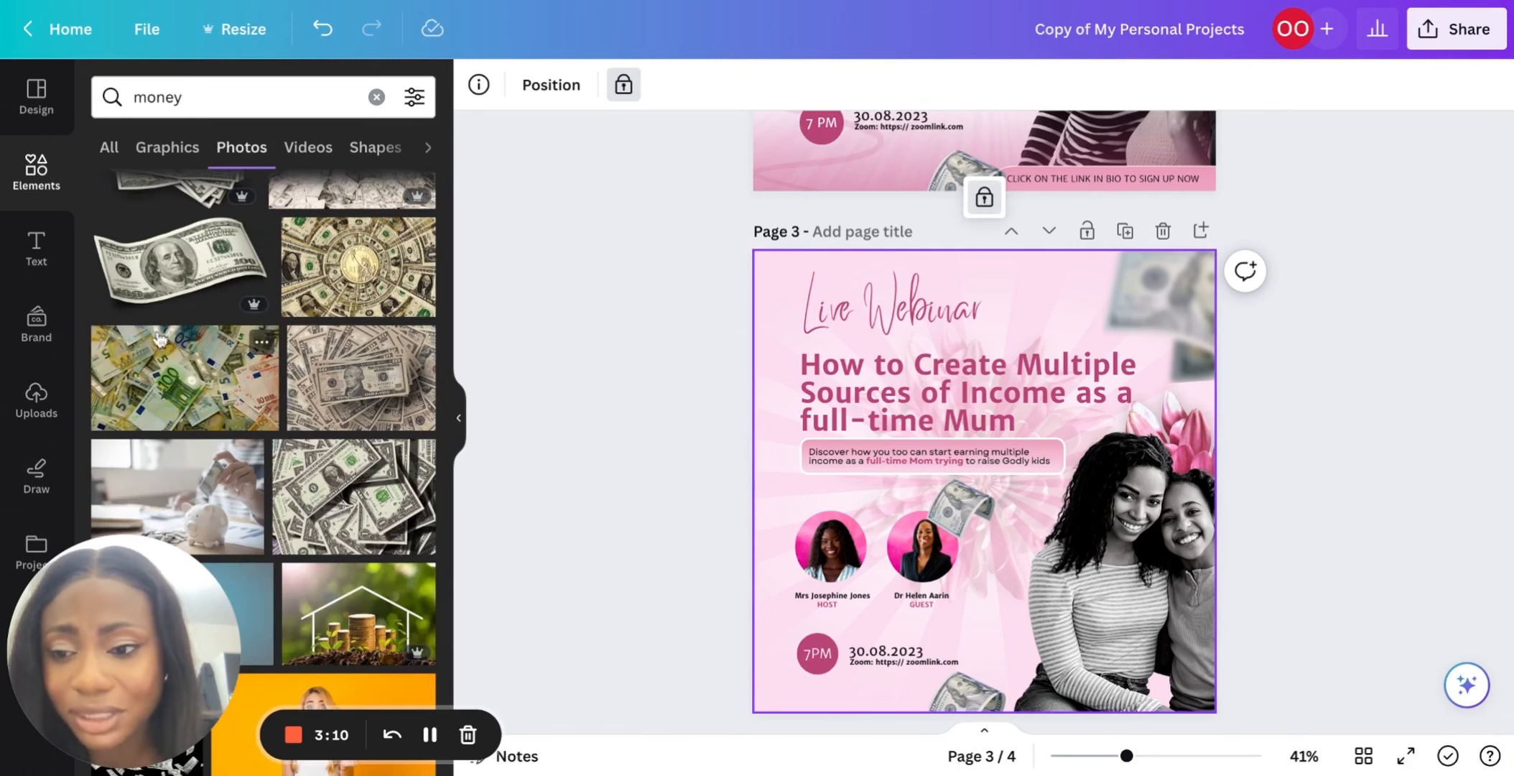
Find the cutout photo of scattered falling dollar bills among the money photos and add it to page 3.
{"action": "scroll", "coordinate": [211, 302], "scroll_direction": "down", "scroll_amount": 10}
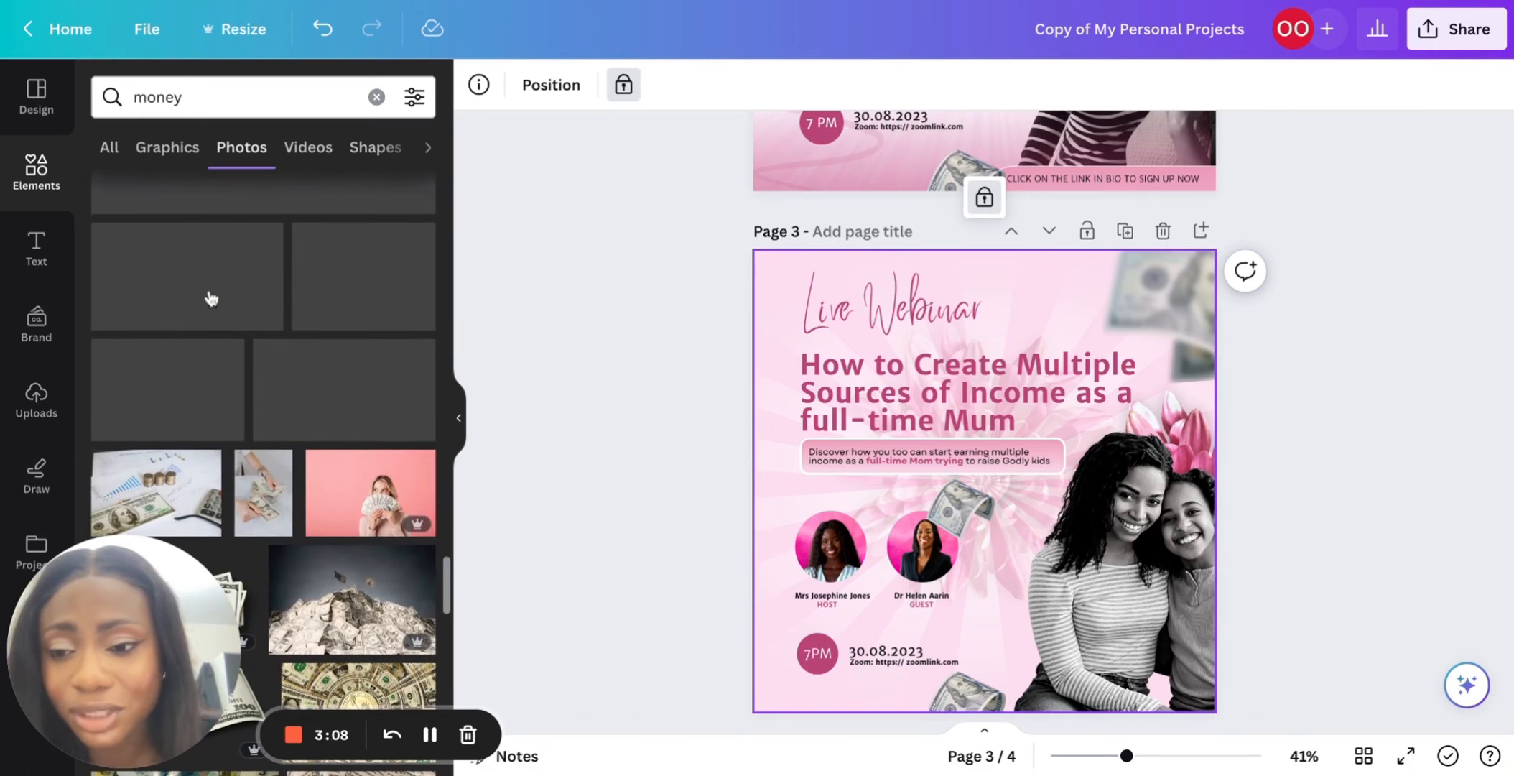
{"action": "scroll", "coordinate": [316, 291], "scroll_direction": "up", "scroll_amount": 15}
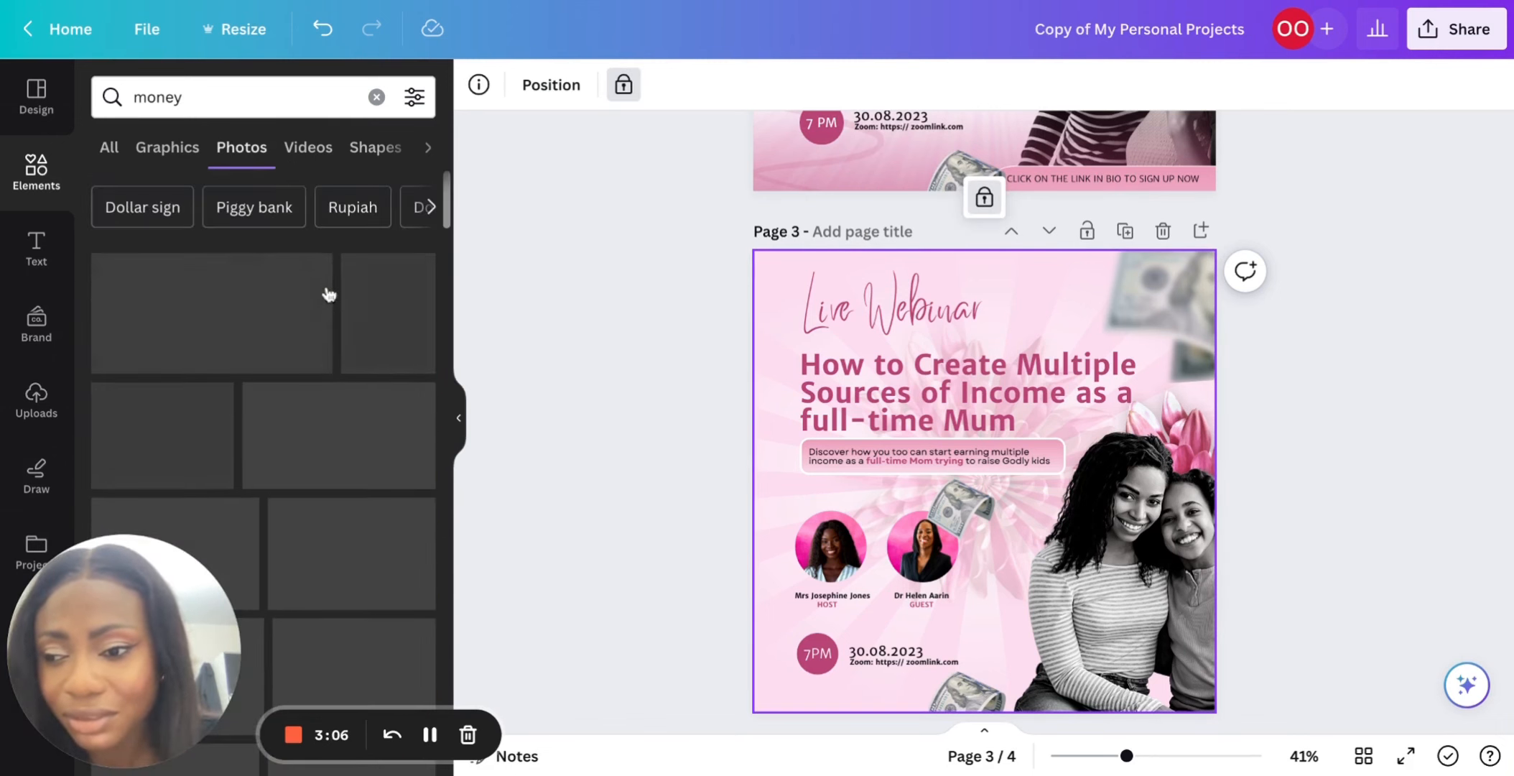
{"action": "scroll", "coordinate": [175, 429], "scroll_direction": "down", "scroll_amount": 6}
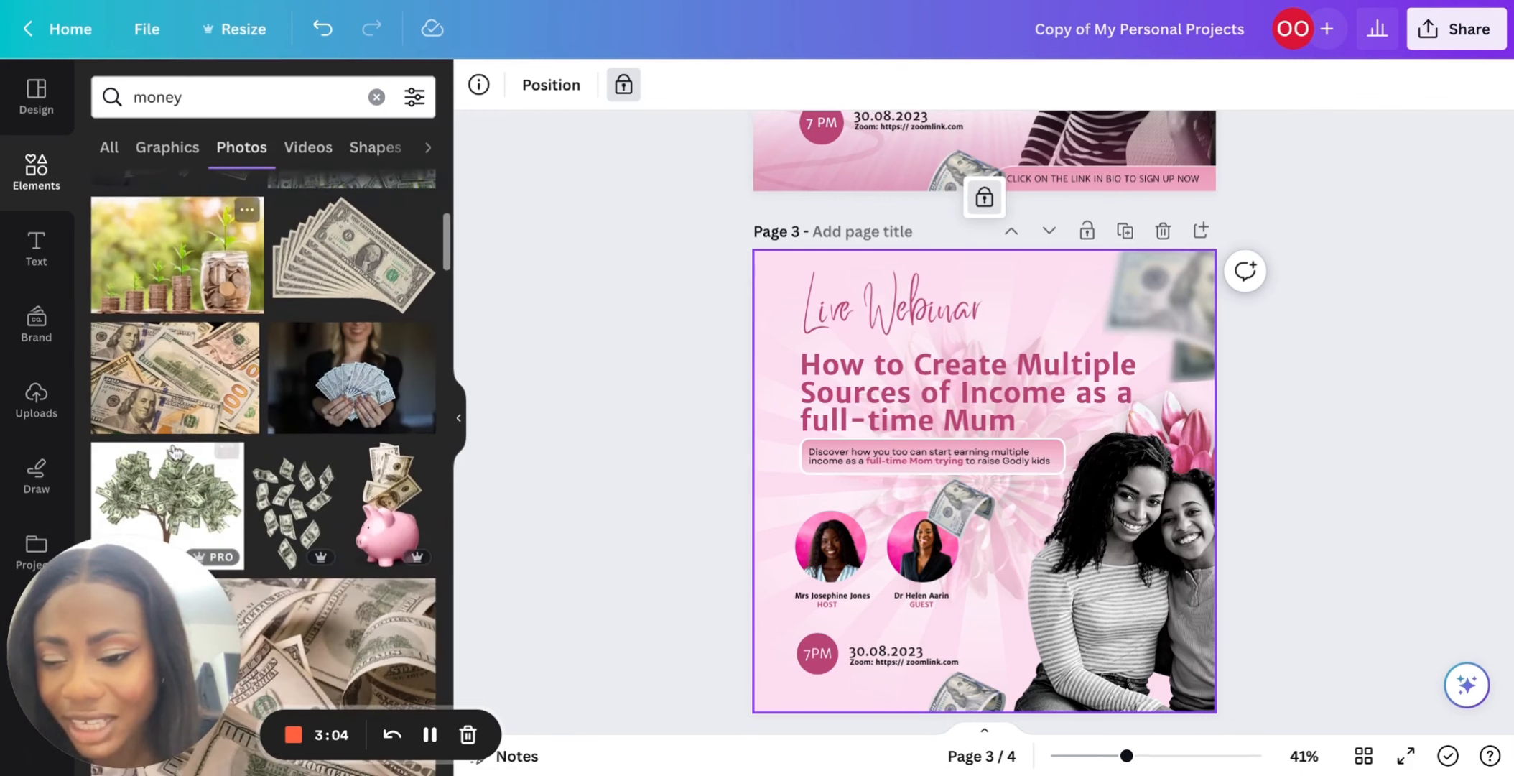
{"action": "left_click", "coordinate": [280, 323]}
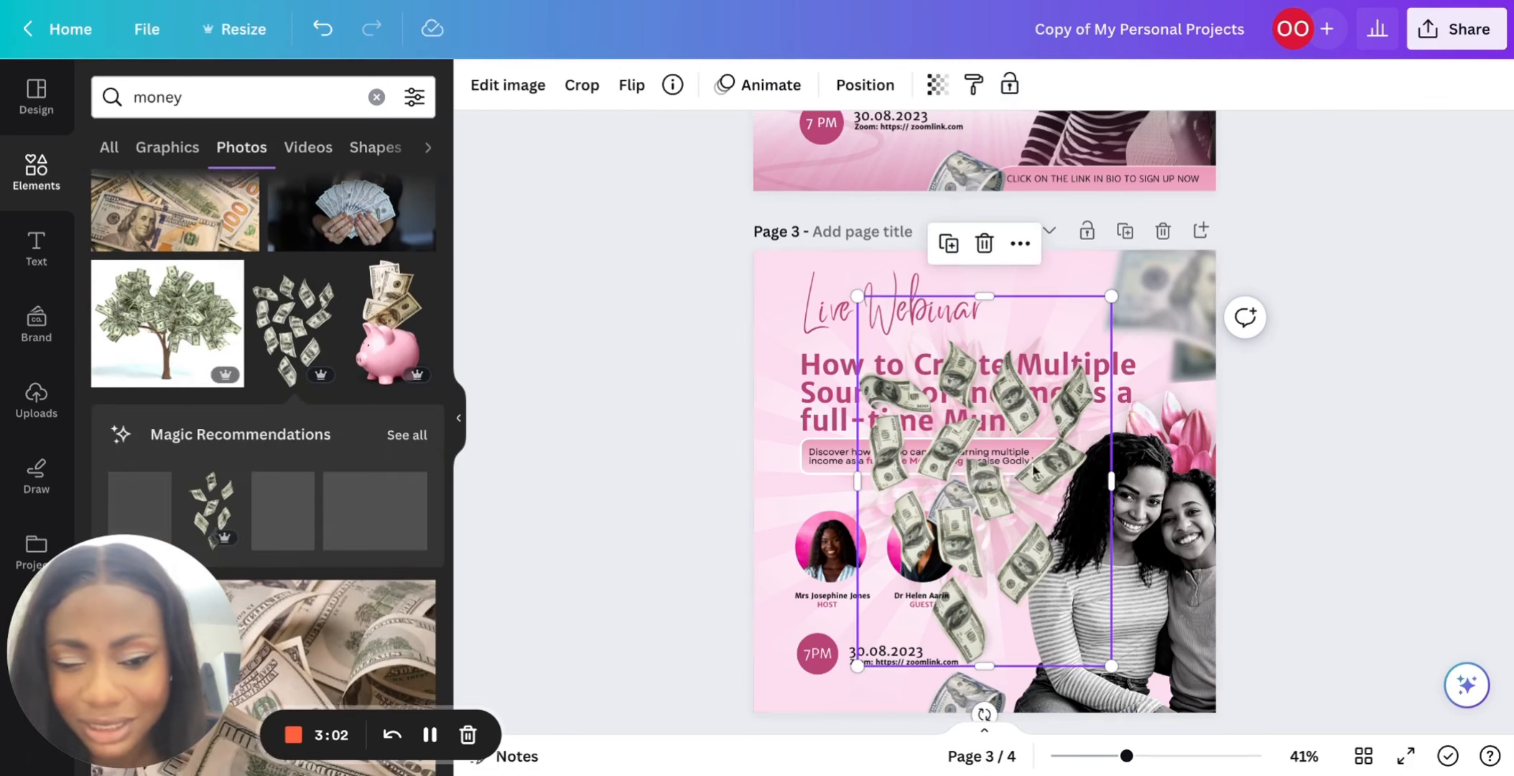
Resize the falling dollar bills image and place it over page 3's upper-left corner, extending past the top edge.
{"action": "left_click_drag", "start_coordinate": [1109, 567], "coordinate": [909, 369]}
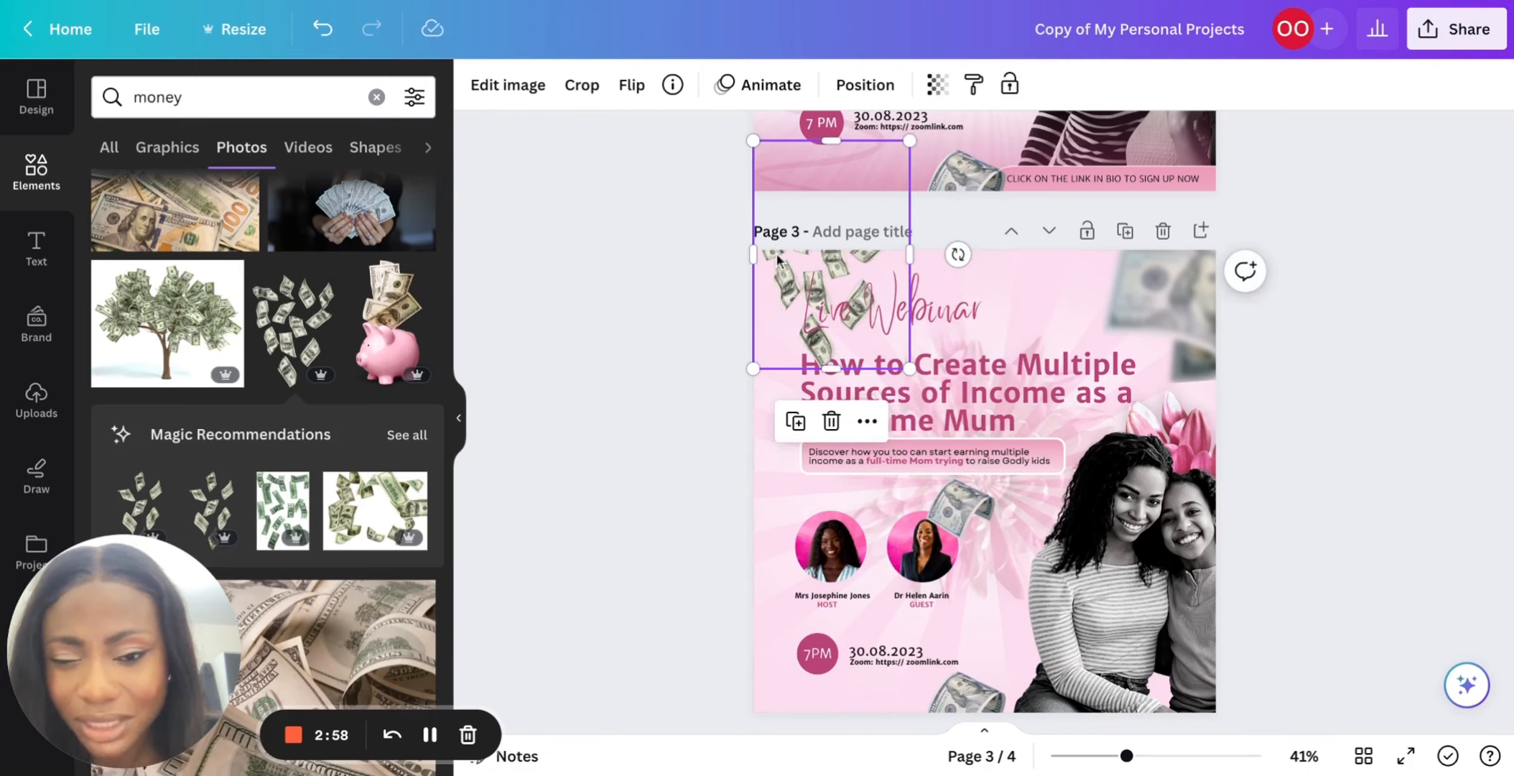
{"action": "left_click_drag", "start_coordinate": [778, 260], "coordinate": [785, 329]}
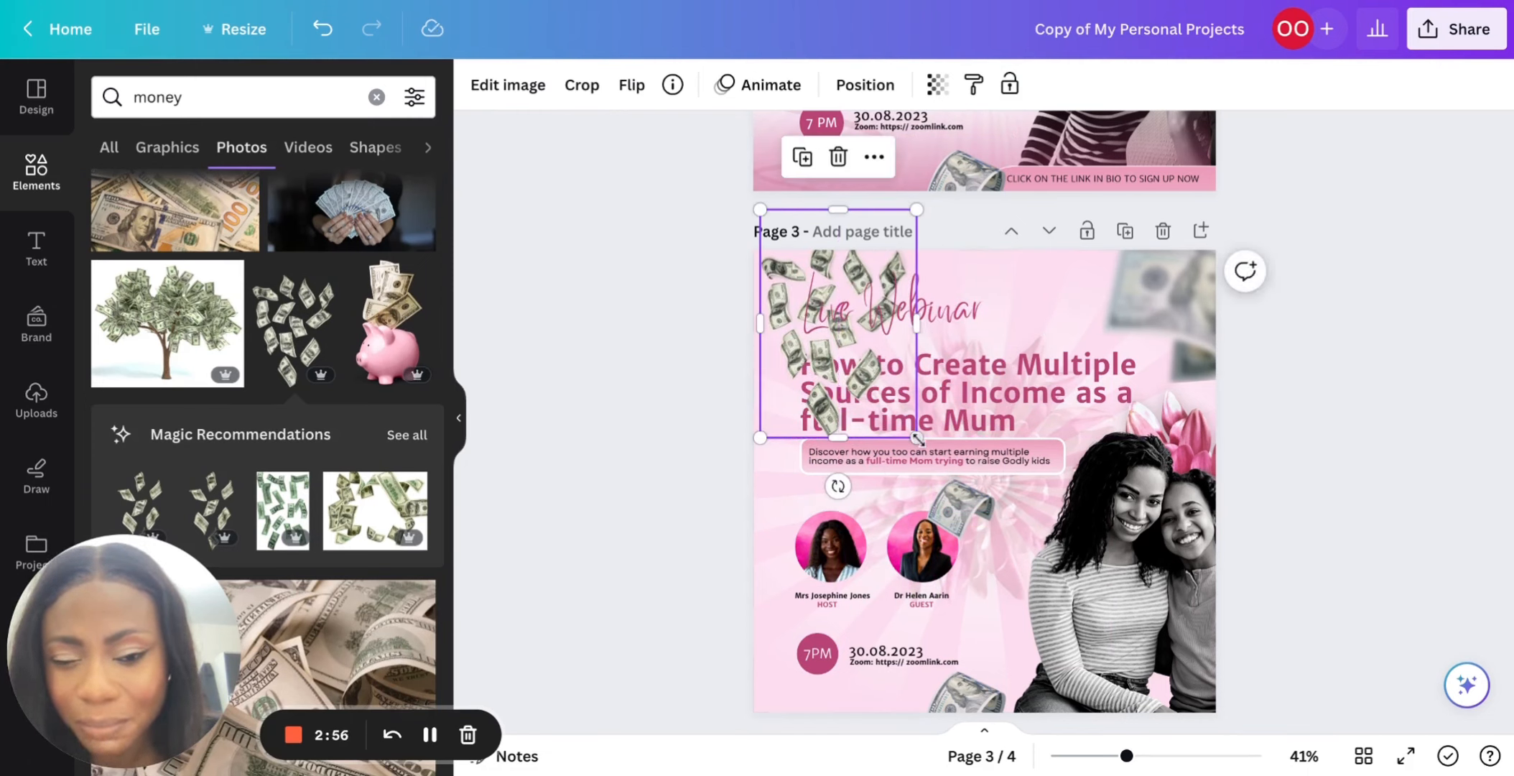
{"action": "left_click_drag", "start_coordinate": [912, 436], "coordinate": [990, 547]}
{"action": "left_click_drag", "start_coordinate": [920, 449], "coordinate": [913, 341]}
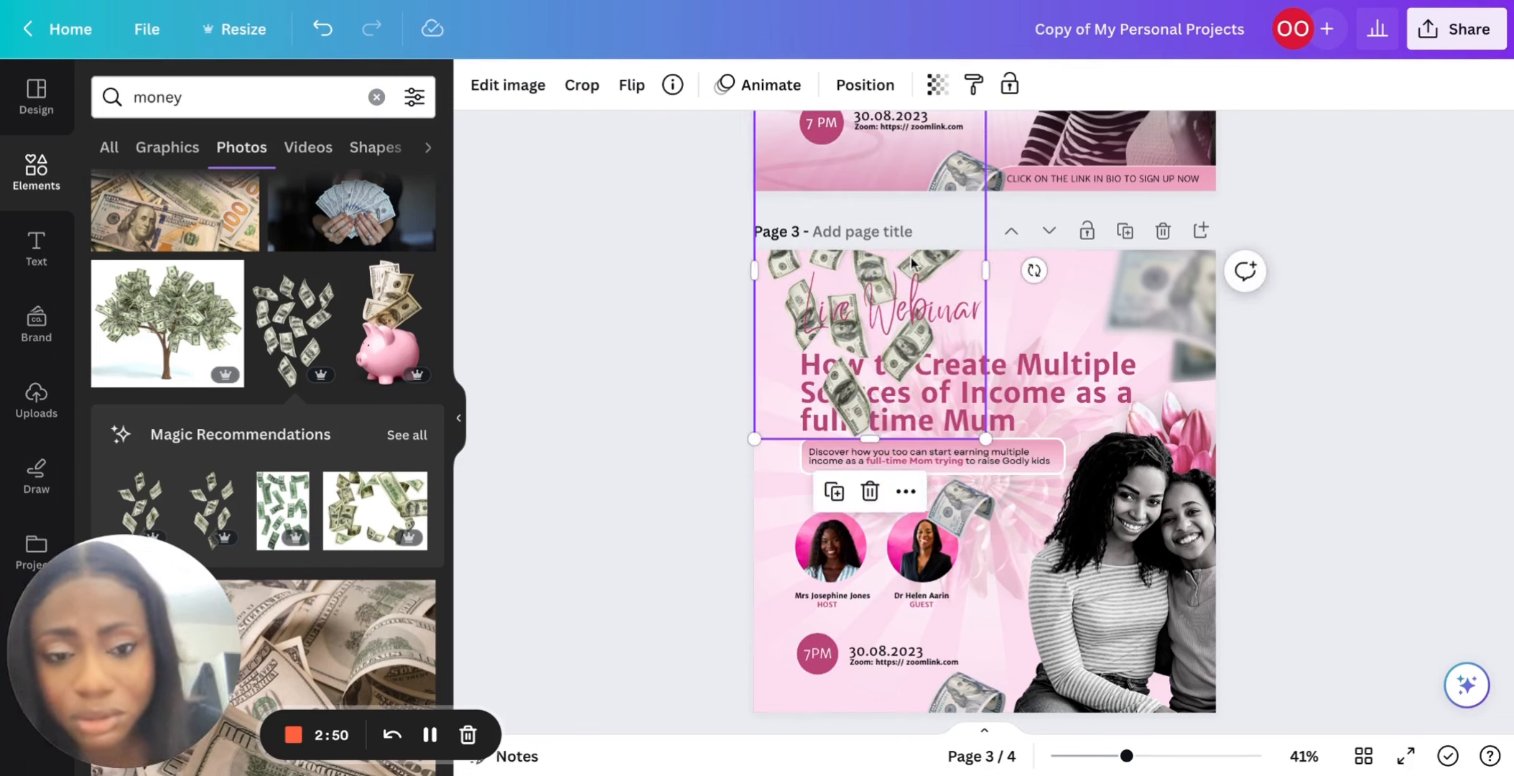
Duplicate the falling dollar bills image, place the copy across page 3's upper-right area and rotate it clockwise.
{"action": "key", "text": "super+d"}
{"action": "mouse_move", "coordinate": [914, 275]}
{"action": "left_mouse_down"}
{"action": "mouse_move", "coordinate": [1118, 282]}
{"action": "mouse_move", "coordinate": [907, 274]}
{"action": "left_mouse_up"}
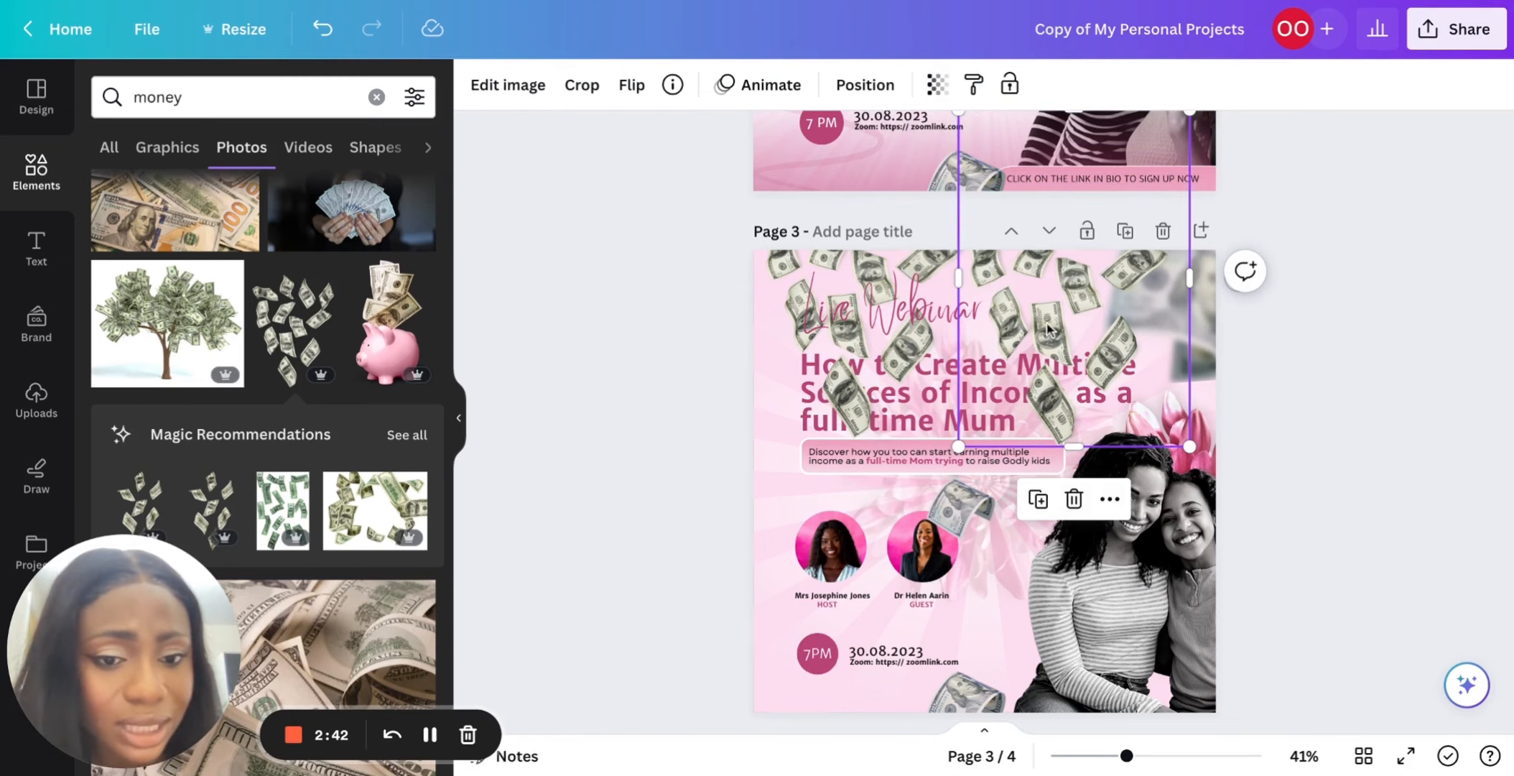
{"action": "scroll", "coordinate": [1056, 346], "scroll_direction": "up", "scroll_amount": 2}
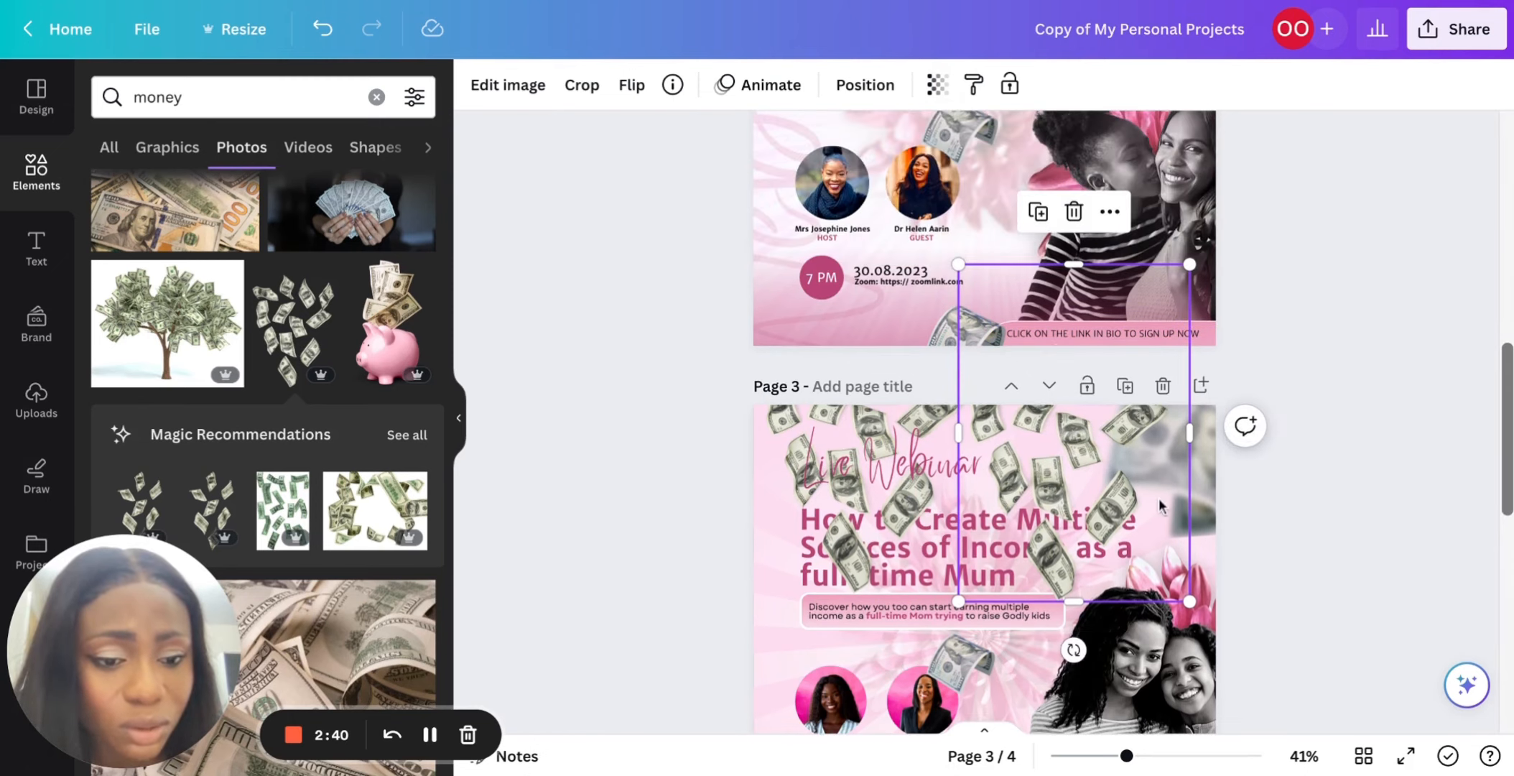
{"action": "left_click_drag", "start_coordinate": [1075, 650], "coordinate": [989, 632]}
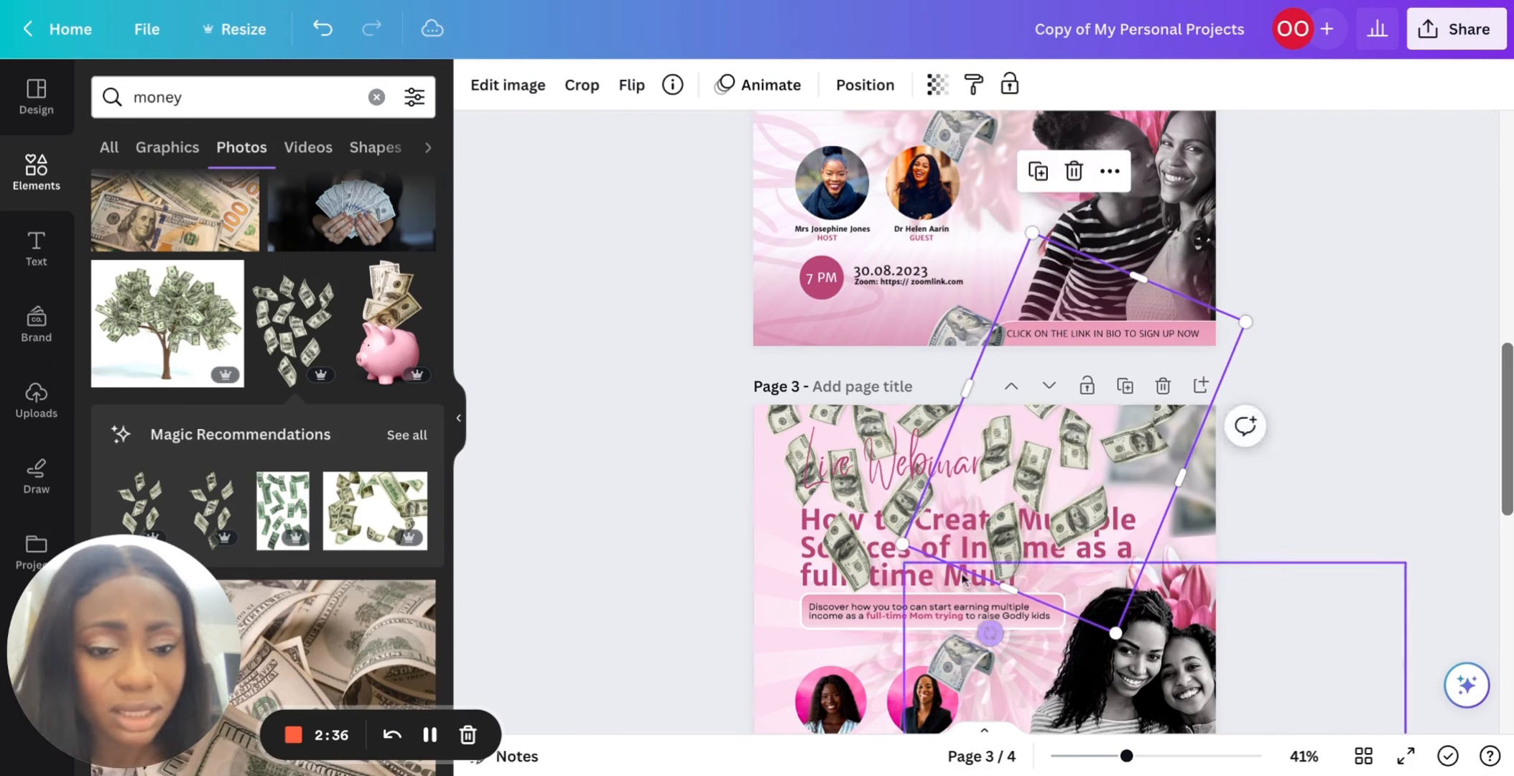
Set the transparency of both falling dollar bills images at the top of page 3 to 16.
{"action": "left_click", "coordinate": [808, 414]}
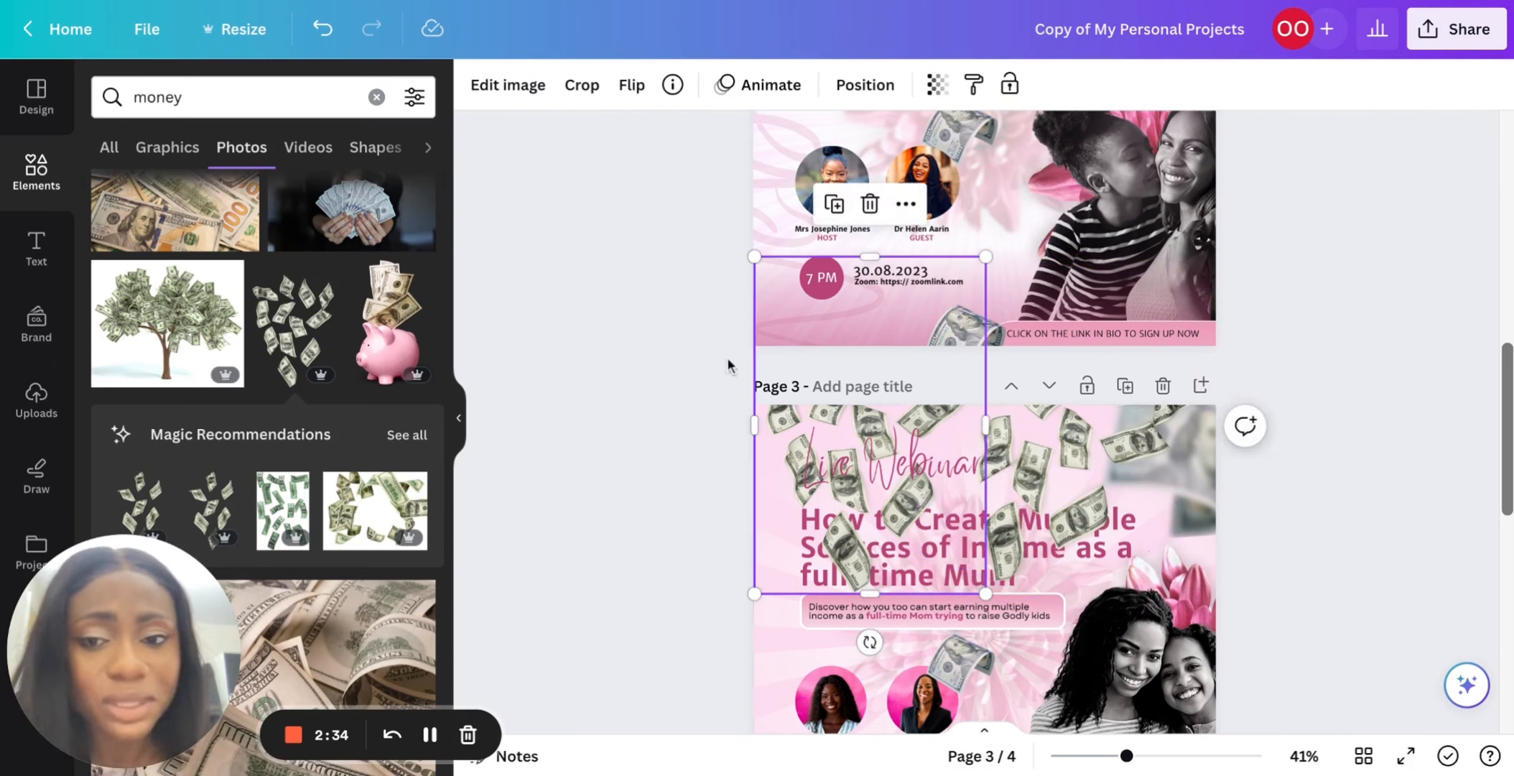
{"action": "left_click", "coordinate": [533, 95]}
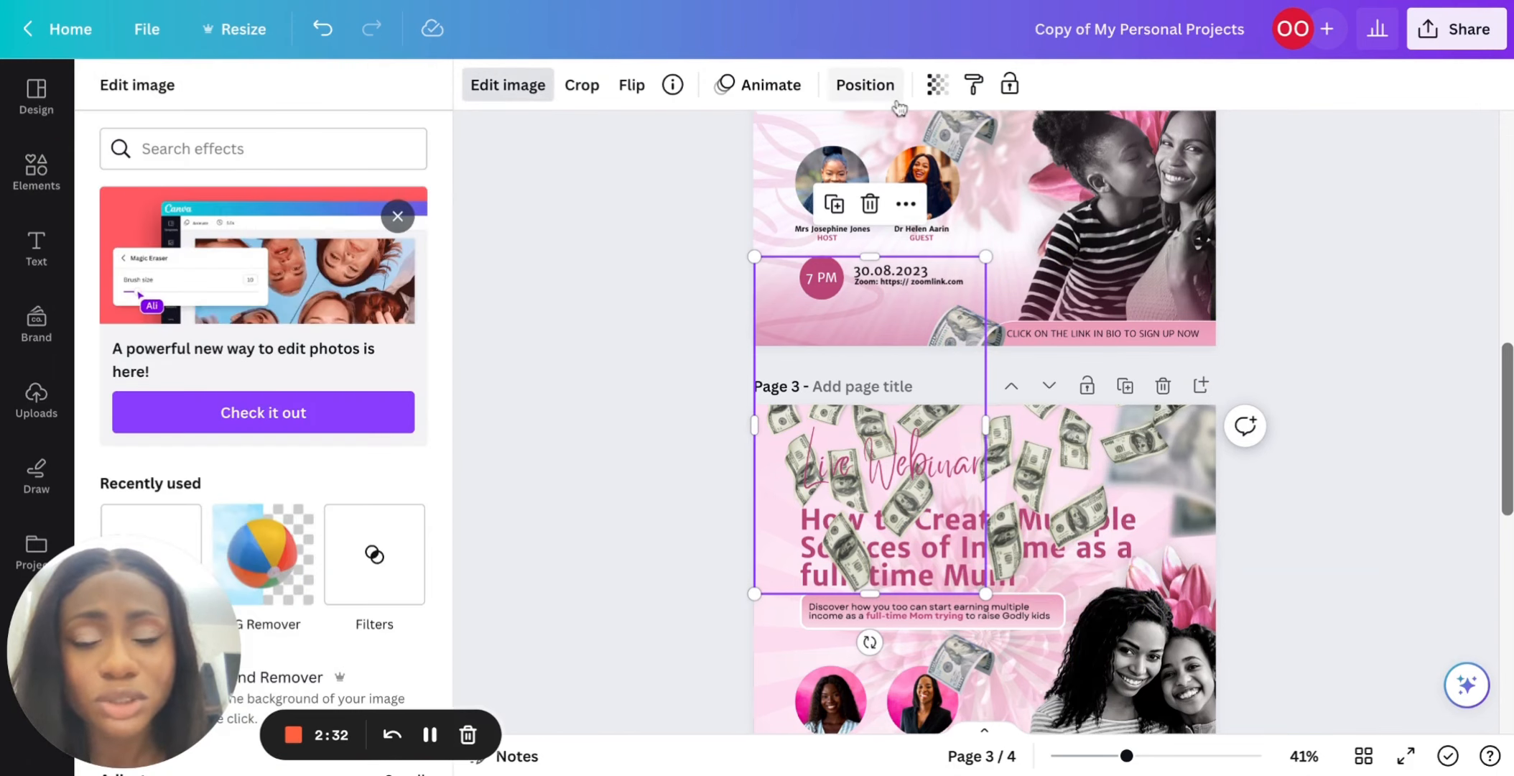
{"action": "left_click", "coordinate": [937, 90]}
{"action": "left_click_drag", "start_coordinate": [936, 170], "coordinate": [768, 169]}
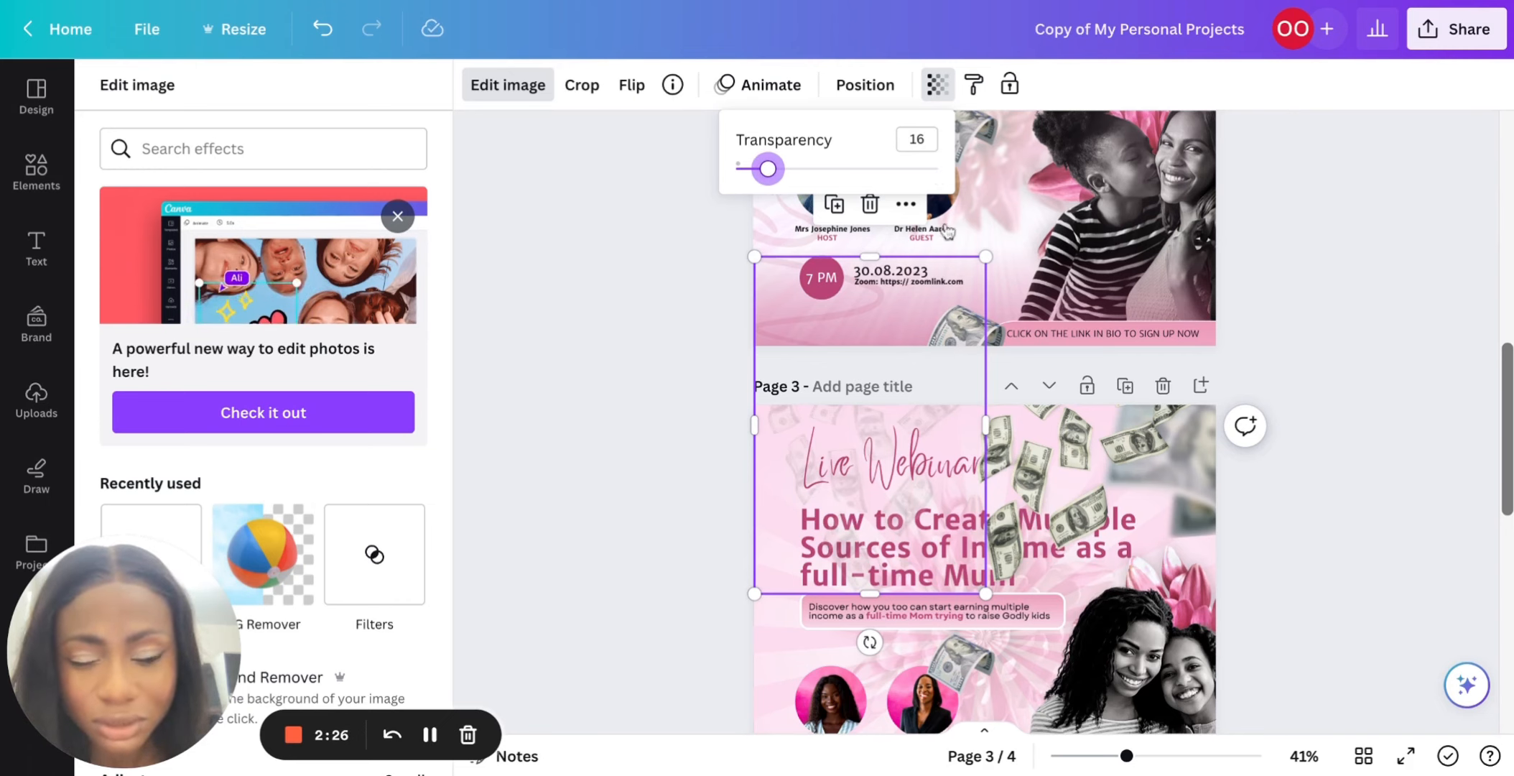
{"action": "left_click", "coordinate": [1029, 325]}
{"action": "left_click", "coordinate": [939, 87]}
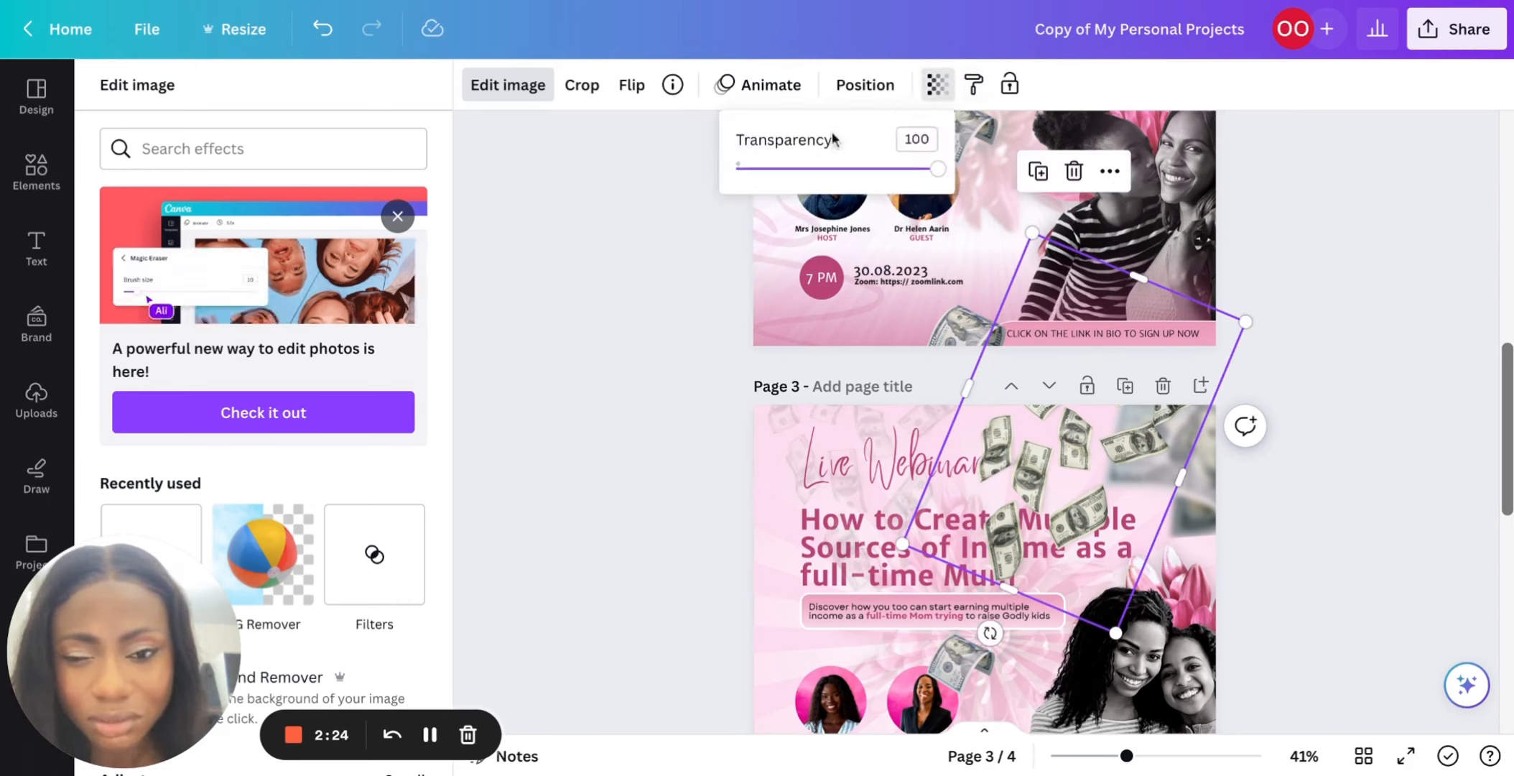
{"action": "left_click_drag", "start_coordinate": [937, 169], "coordinate": [788, 169]}
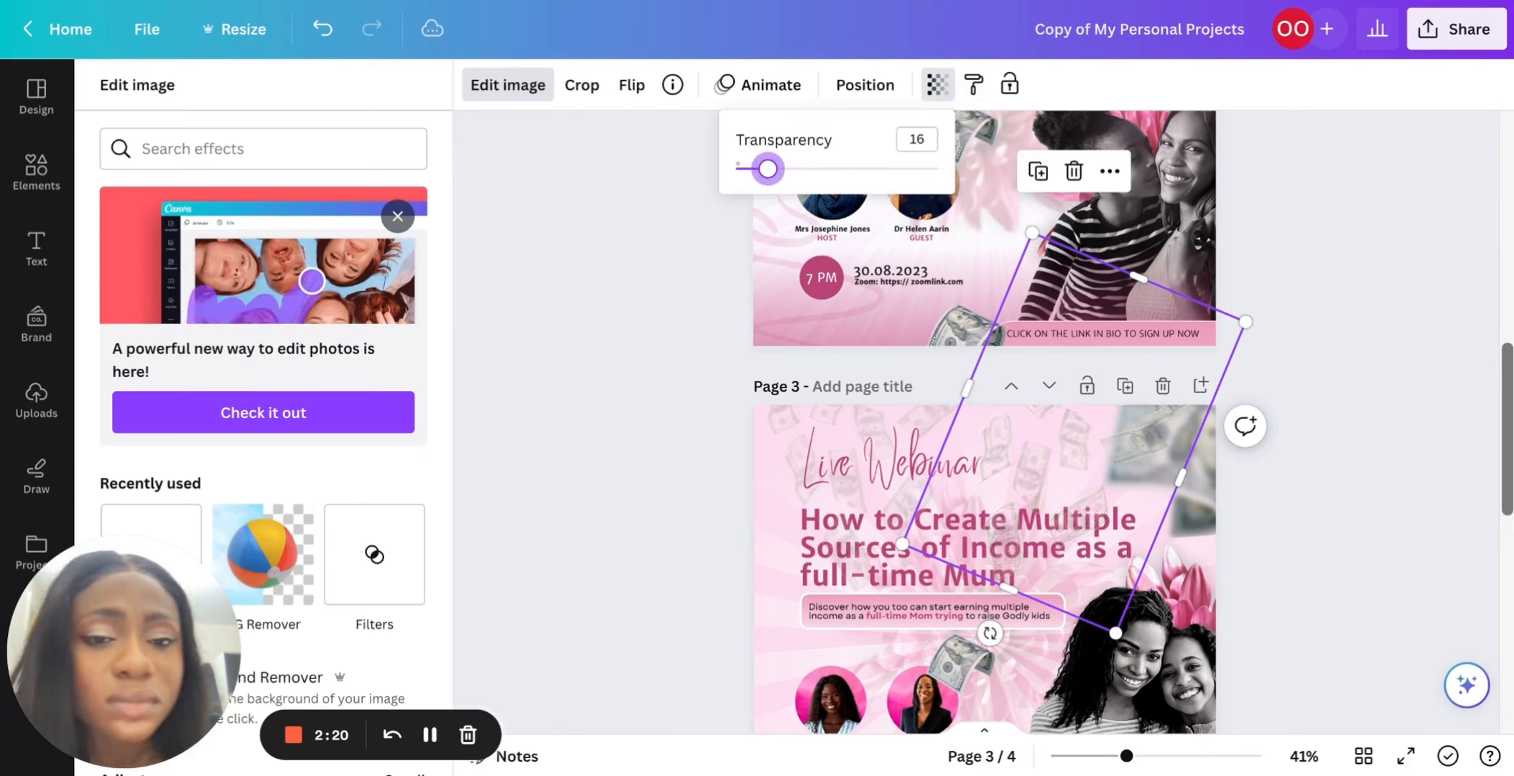
Send the upper-left falling dollar bills image on page 3 one layer backward.
{"action": "left_click", "coordinate": [812, 415]}
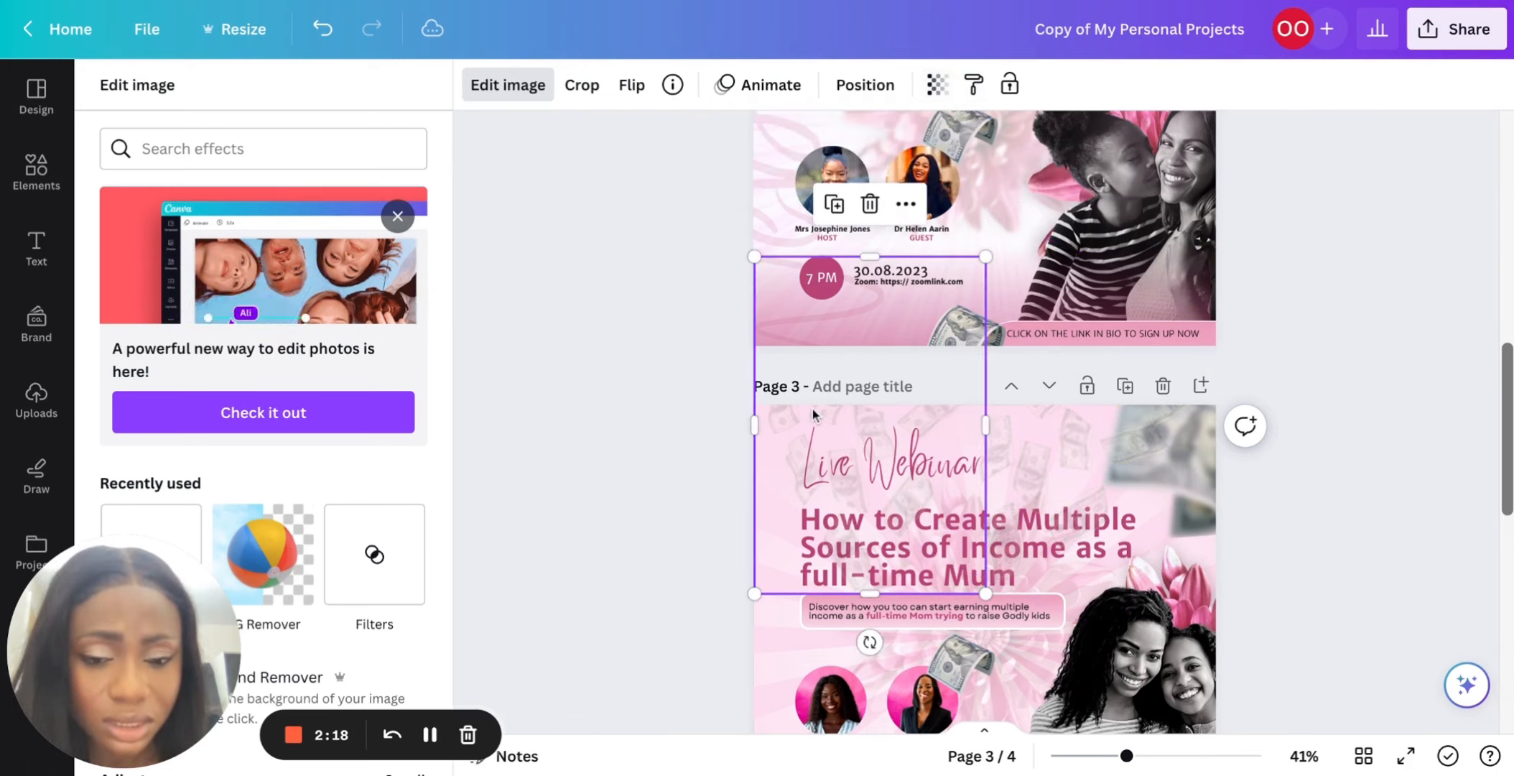
{"action": "right_click", "coordinate": [812, 415]}
{"action": "mouse_move", "coordinate": [815, 414]}
{"action": "left_click", "coordinate": [722, 415]}
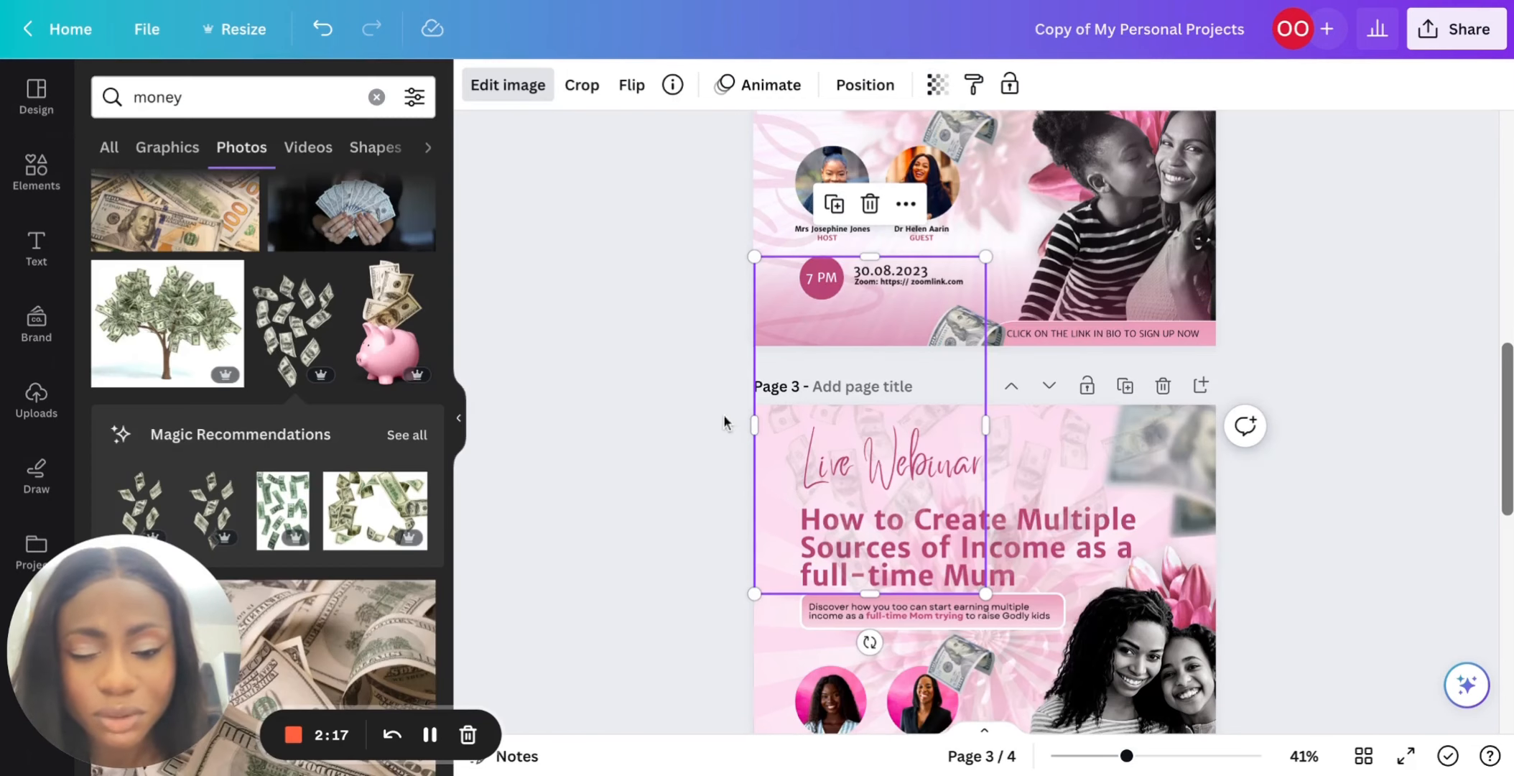
{"action": "right_click", "coordinate": [786, 418]}
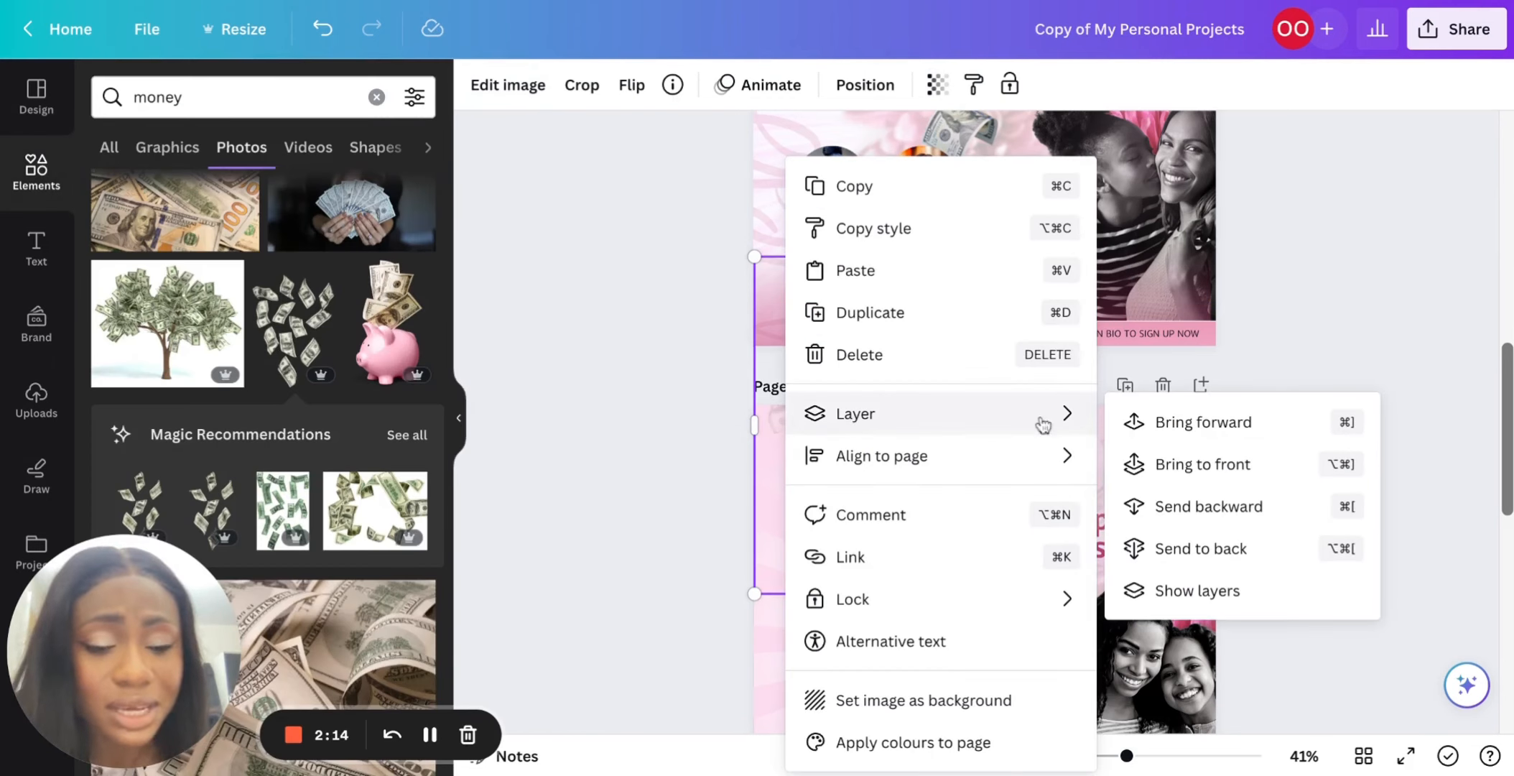
{"action": "left_click", "coordinate": [1181, 506]}
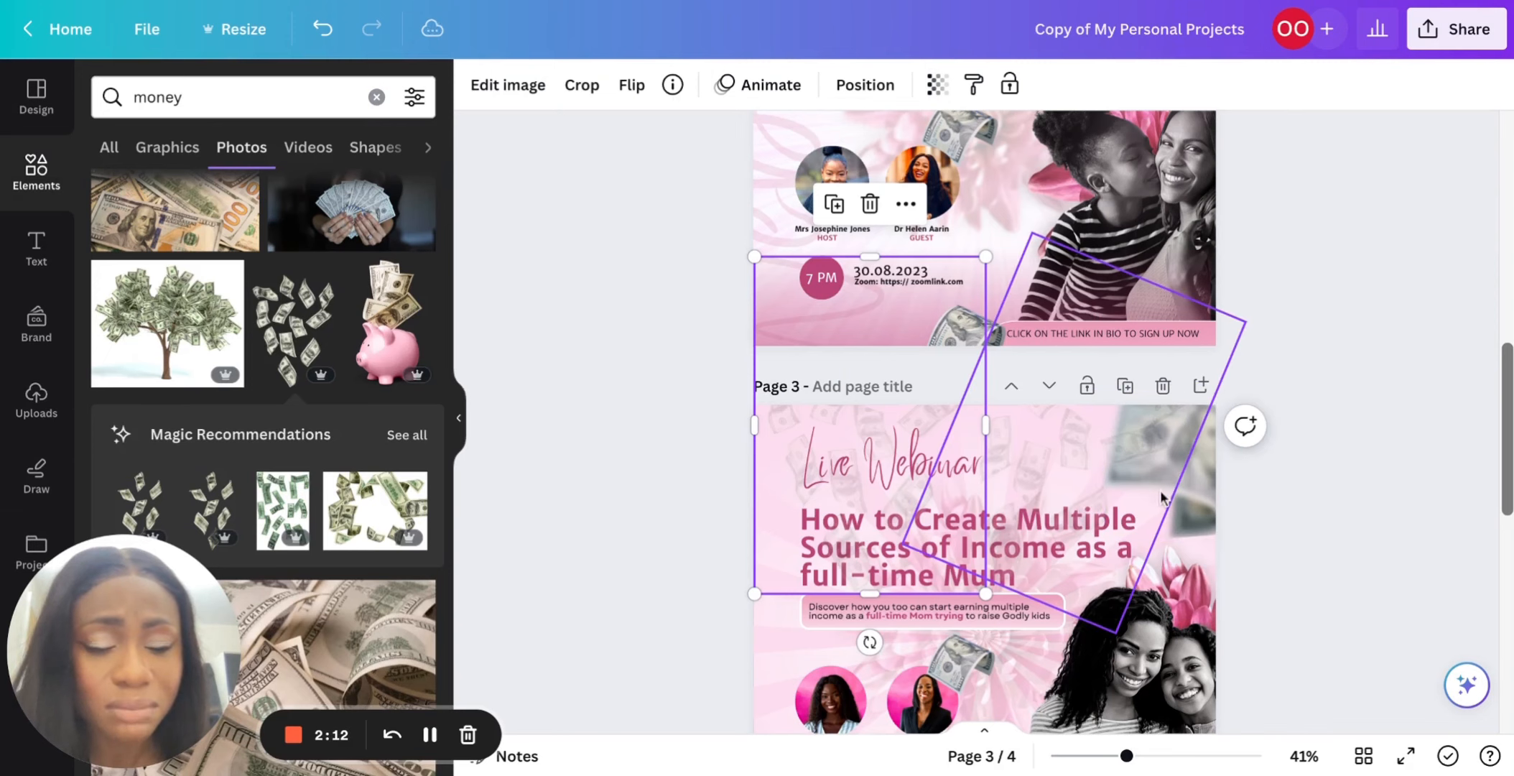
Send the rotated falling dollar bills image in page 3's upper-right area one layer backward and deselect it.
{"action": "left_click", "coordinate": [1071, 409]}
{"action": "right_click", "coordinate": [1070, 410]}
{"action": "mouse_move", "coordinate": [1149, 425]}
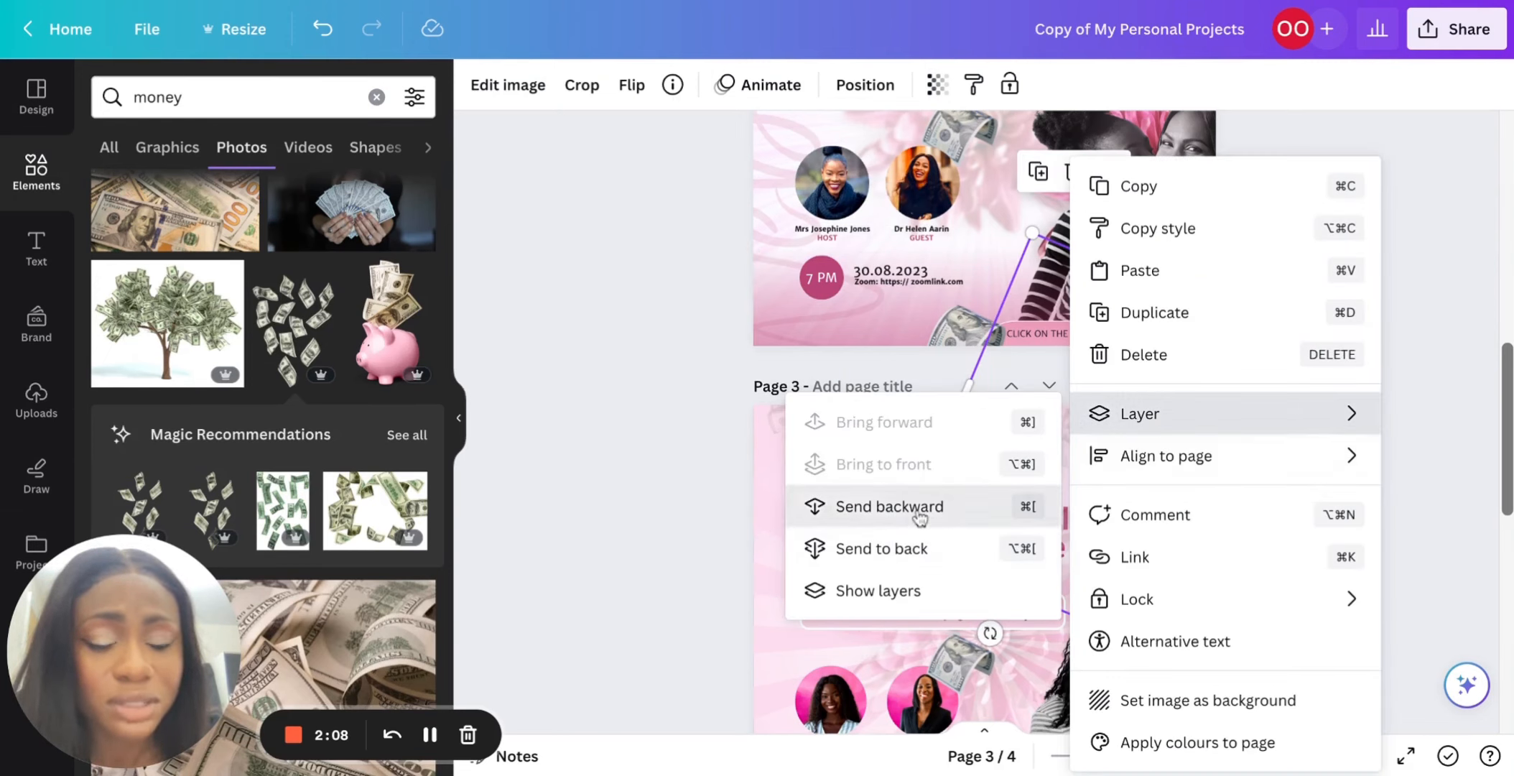
{"action": "left_click", "coordinate": [934, 506]}
{"action": "left_click", "coordinate": [643, 441]}
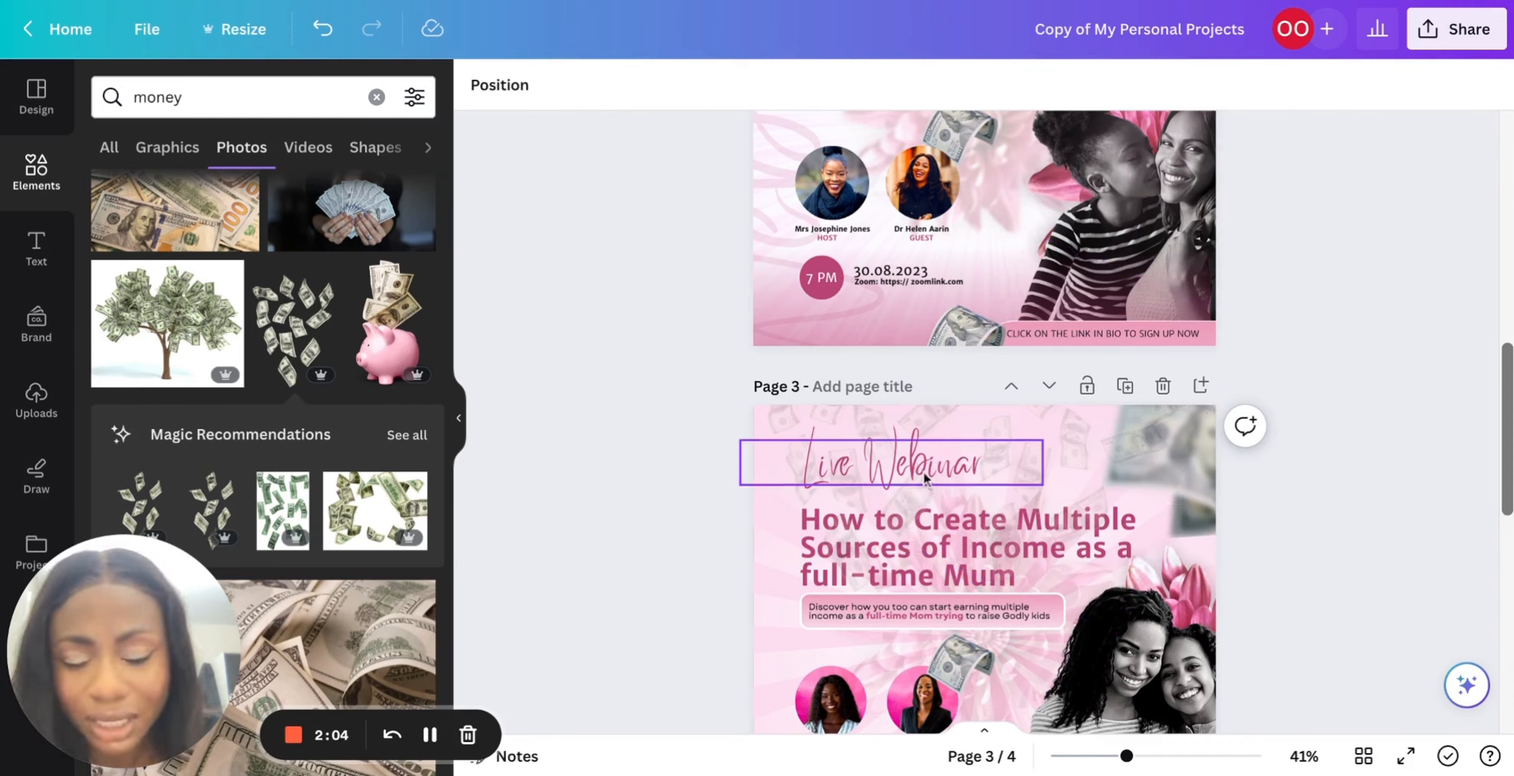
Lock the position of both falling dollar bills images at the top of page 3.
{"action": "left_click", "coordinate": [898, 404]}
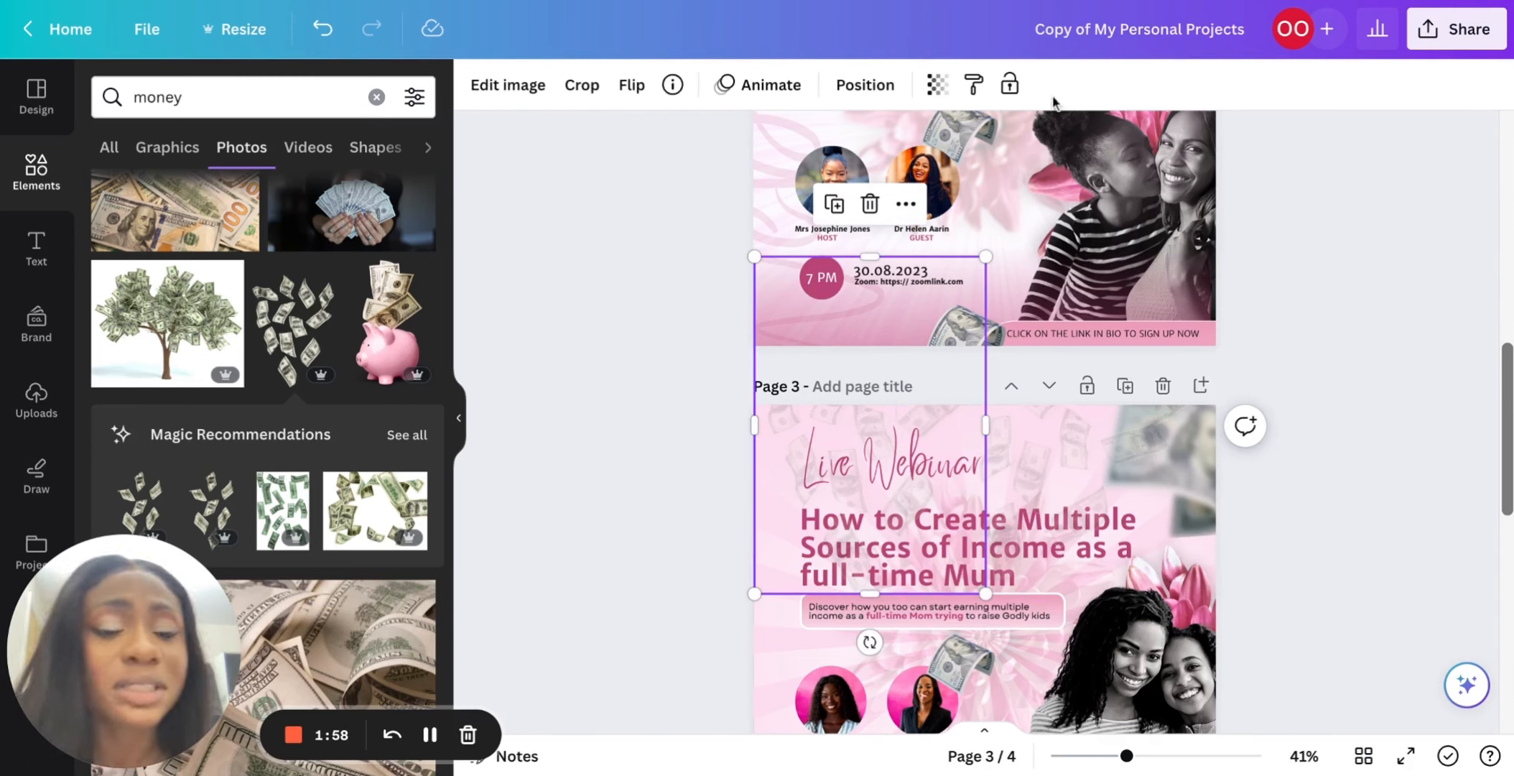
{"action": "left_click", "coordinate": [1010, 85]}
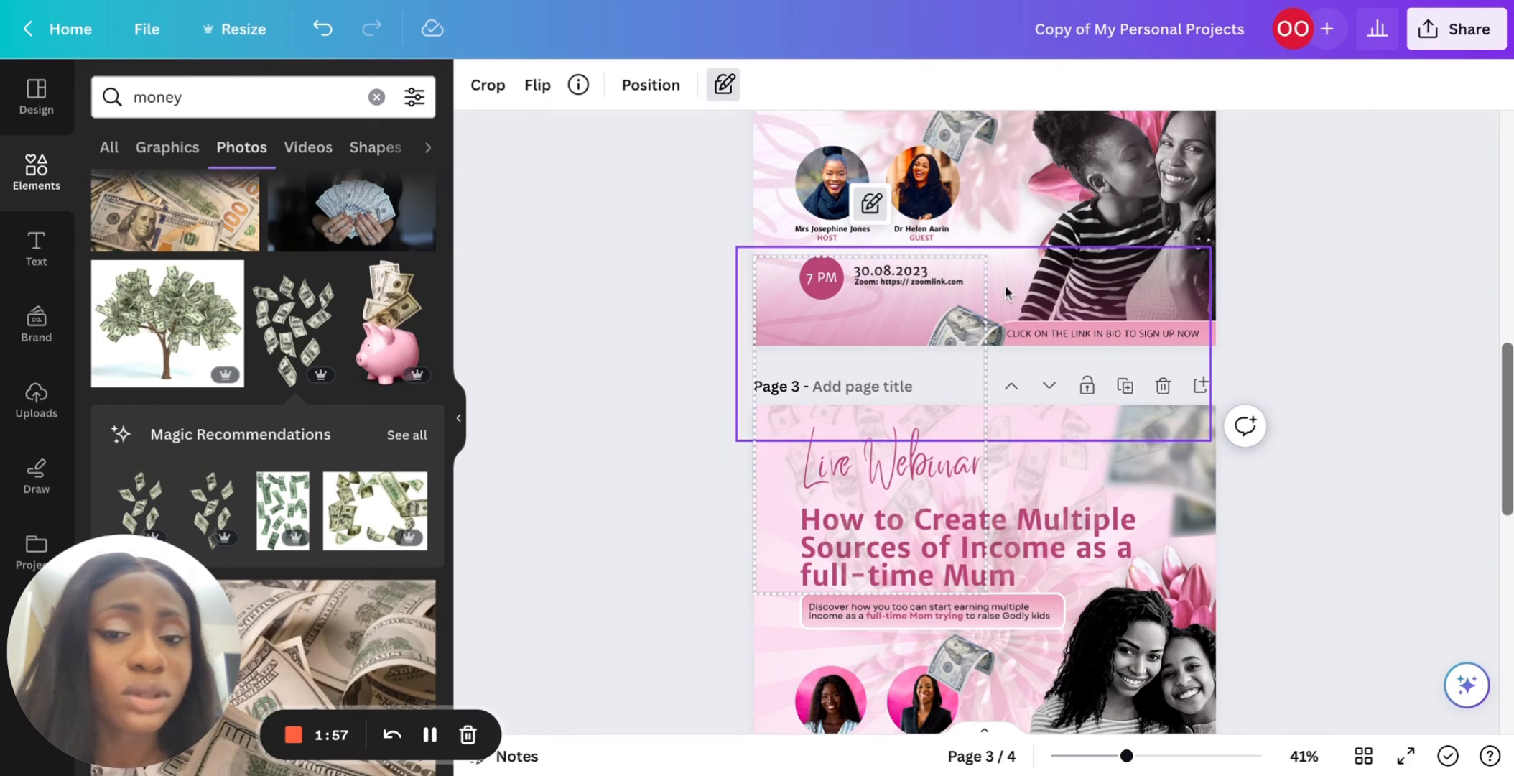
{"action": "left_click", "coordinate": [1035, 421]}
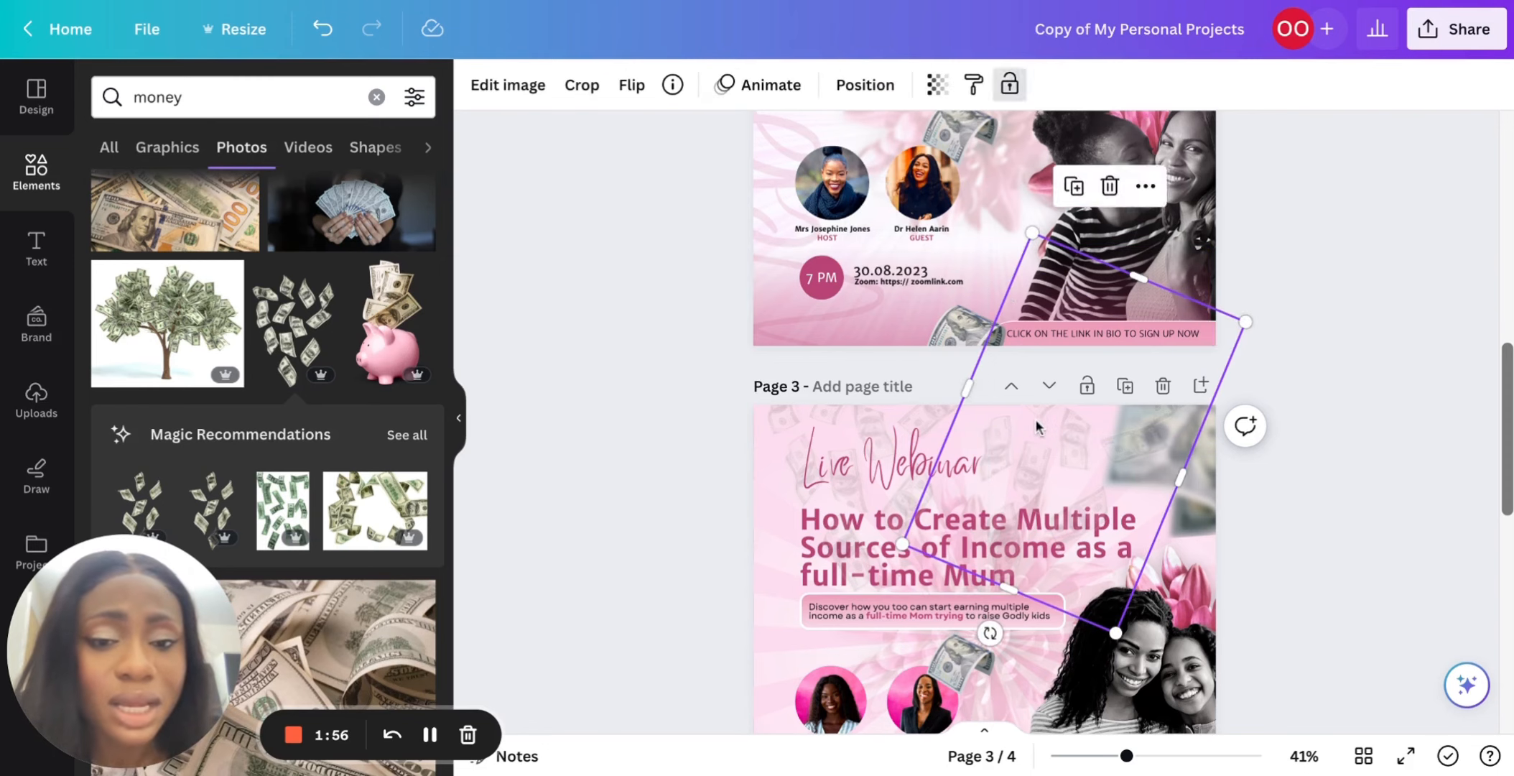
{"action": "left_click", "coordinate": [1011, 84]}
{"action": "scroll", "coordinate": [997, 475], "scroll_direction": "down", "scroll_amount": 3}
{"action": "scroll", "coordinate": [997, 475], "scroll_direction": "down", "scroll_amount": 2}
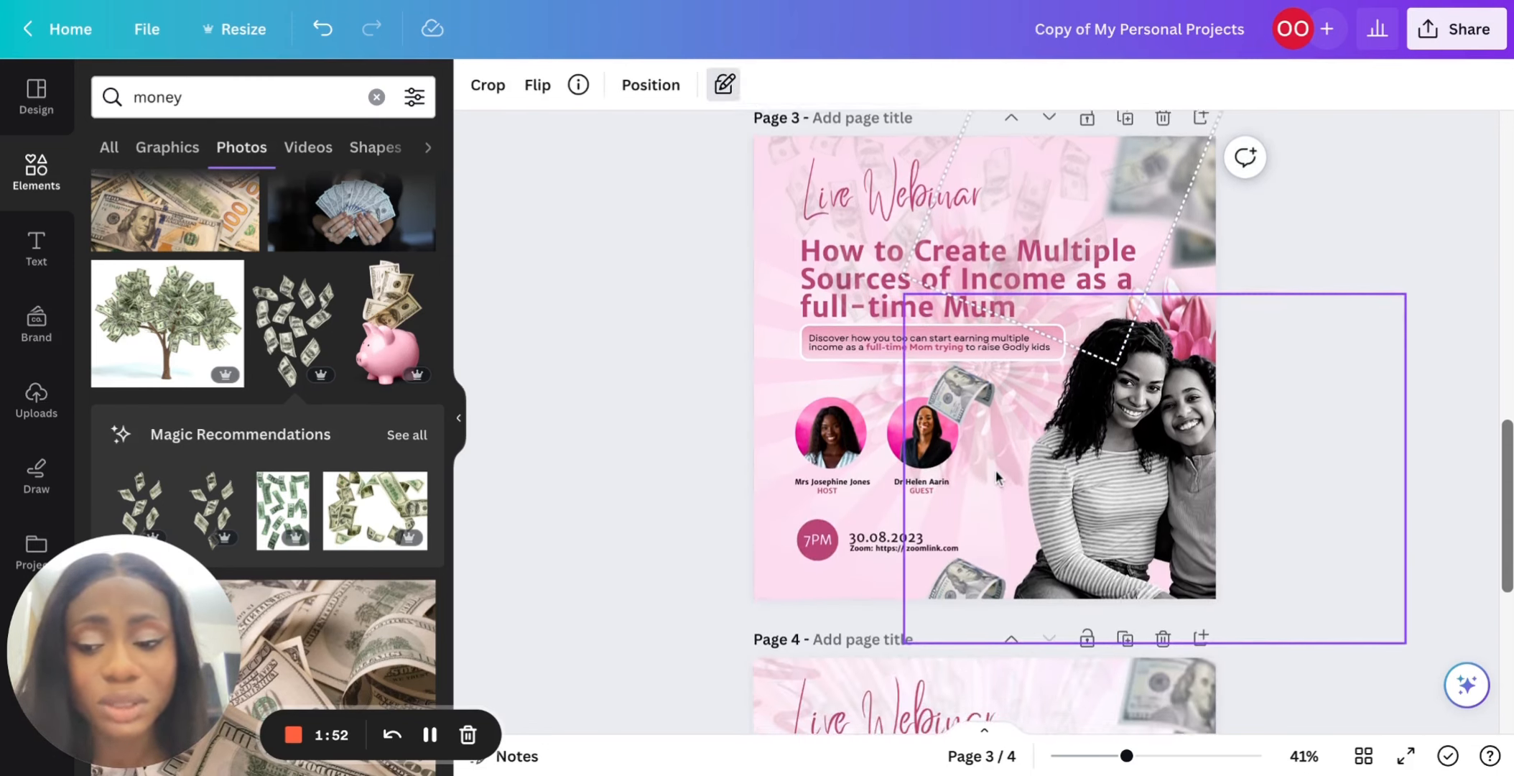
{"action": "left_click", "coordinate": [1376, 228]}
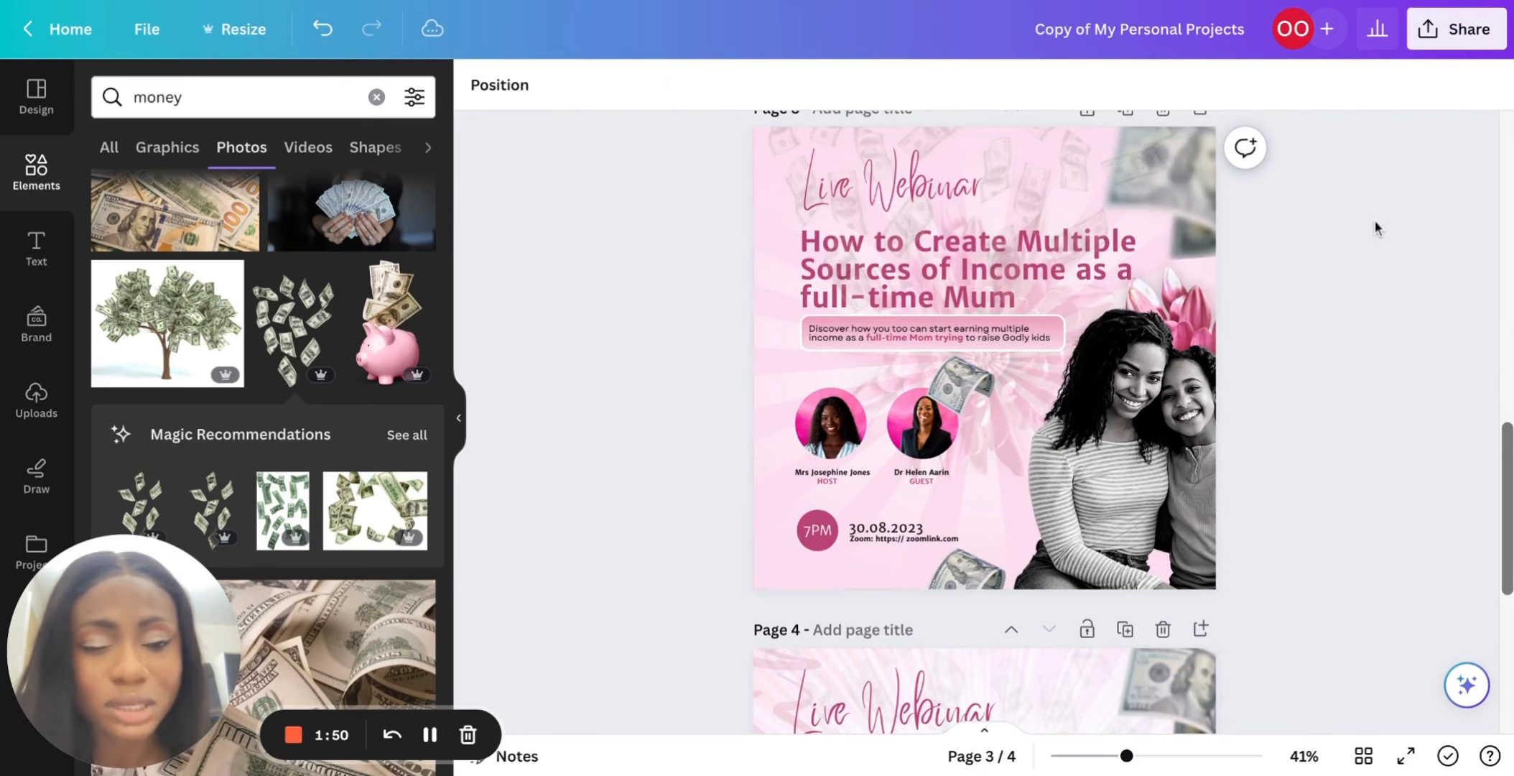
Bring the blurred dollar bill in page 3's upper-right corner to the front and deselect it.
{"action": "scroll", "coordinate": [1375, 229], "scroll_direction": "up", "scroll_amount": 3}
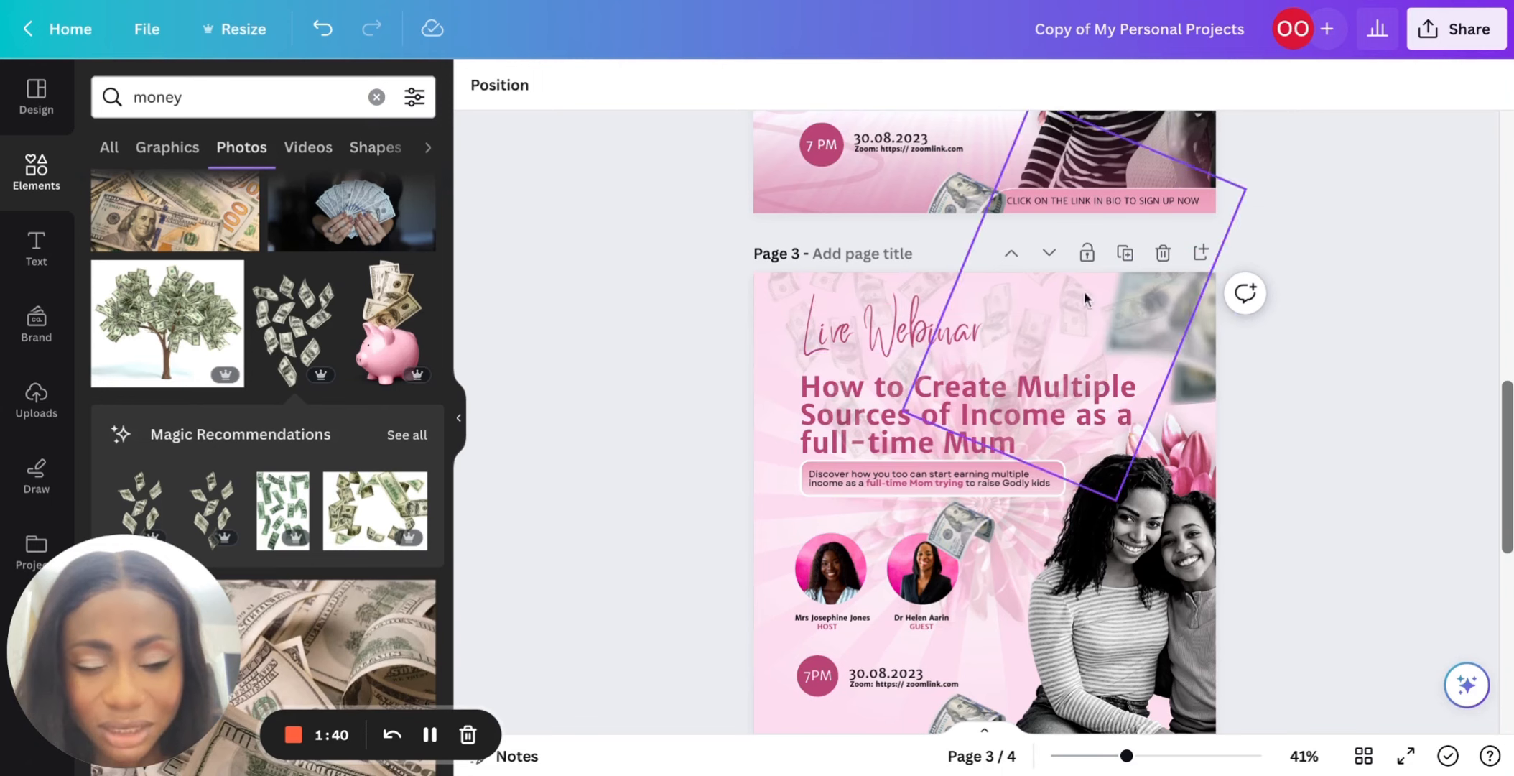
{"action": "left_click", "coordinate": [1201, 341]}
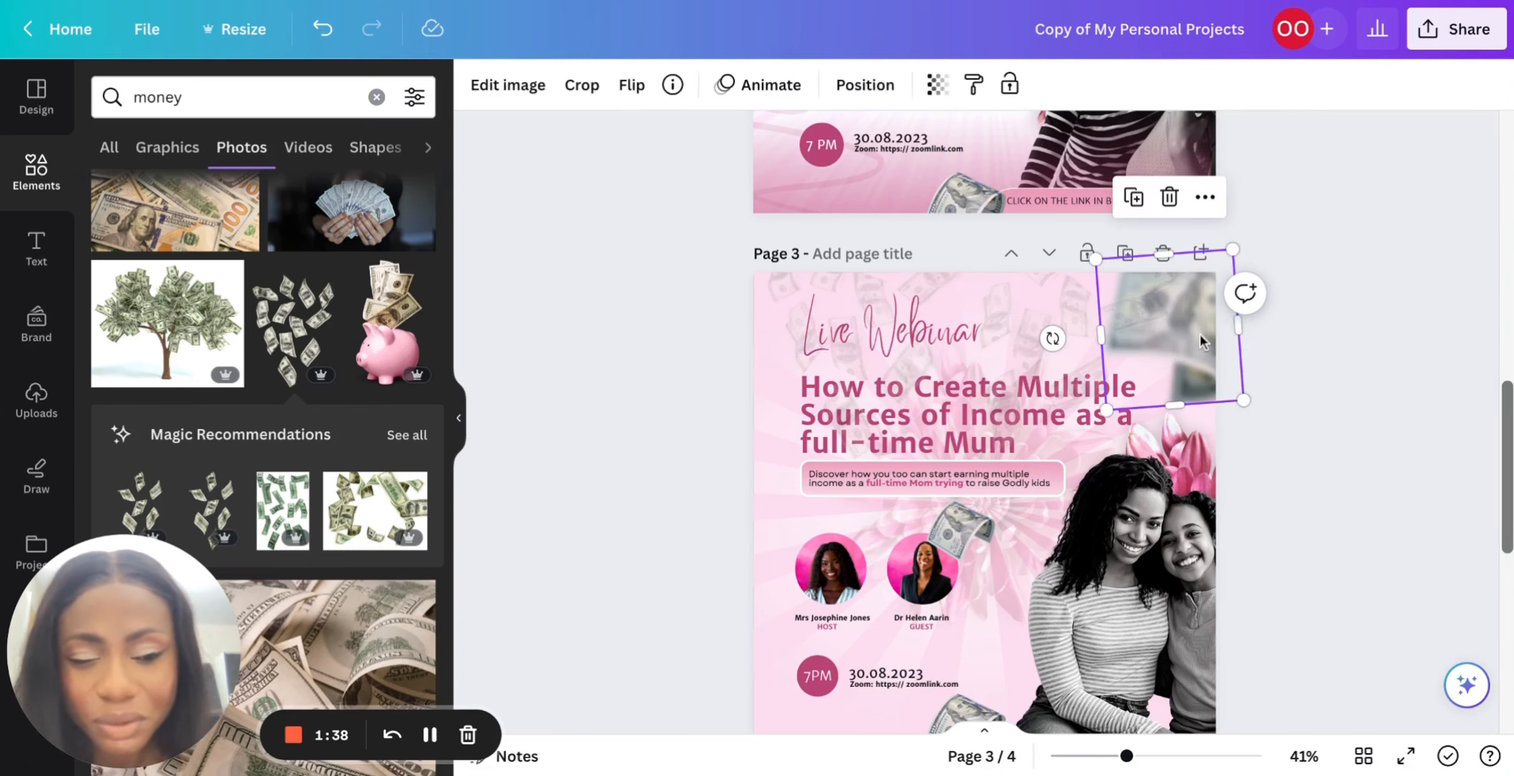
{"action": "right_click", "coordinate": [1200, 333]}
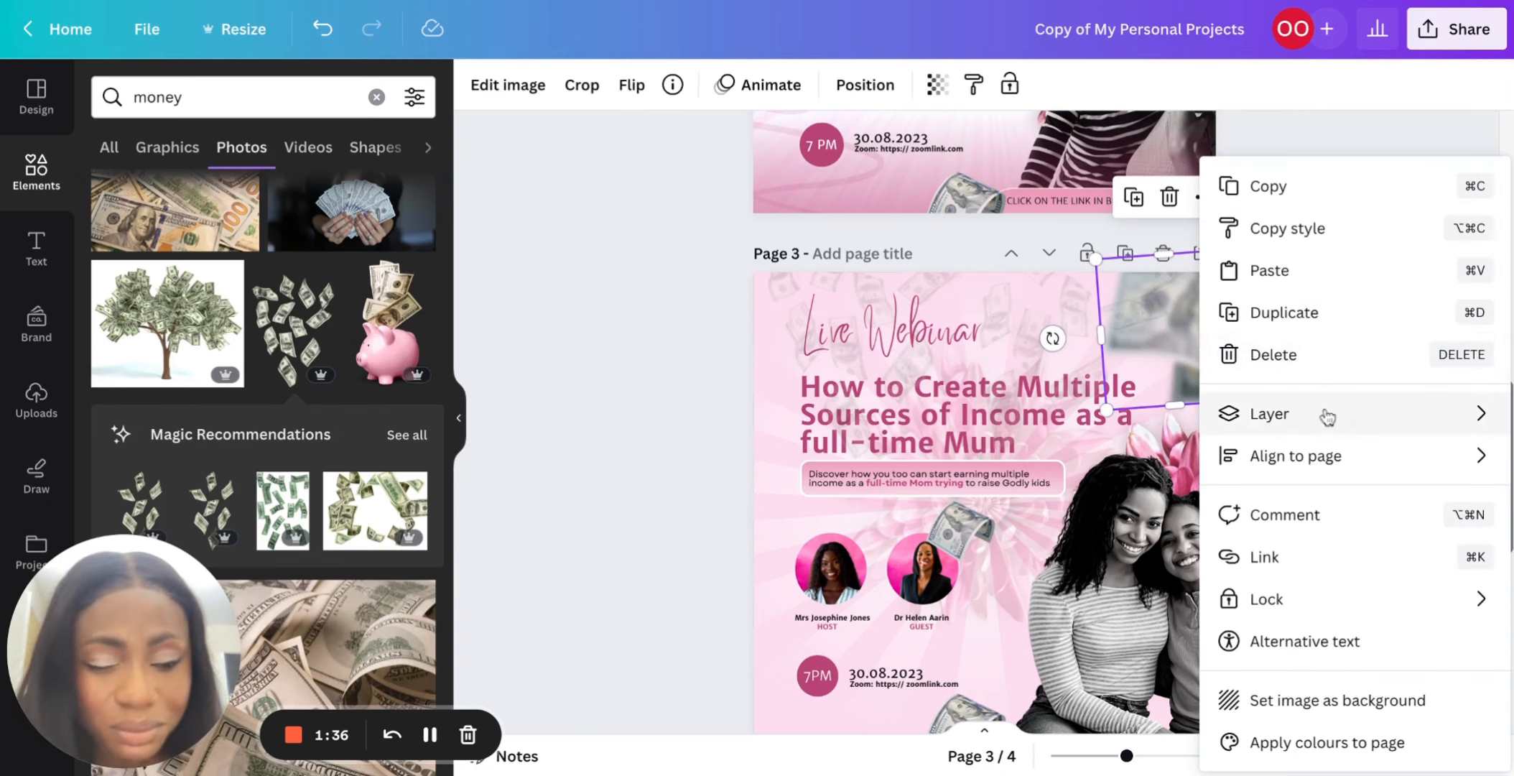
{"action": "mouse_move", "coordinate": [1320, 422]}
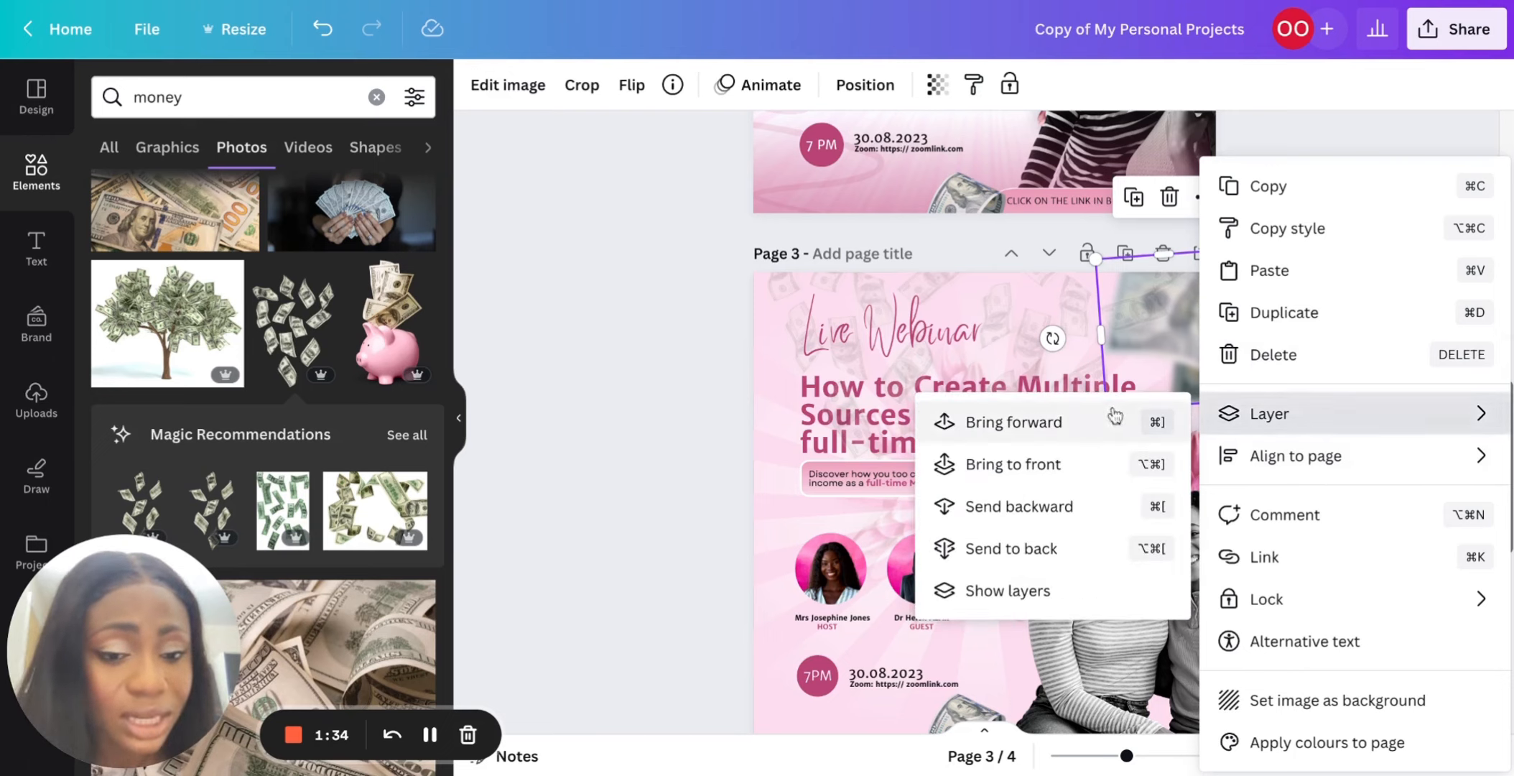
{"action": "left_click", "coordinate": [1048, 475]}
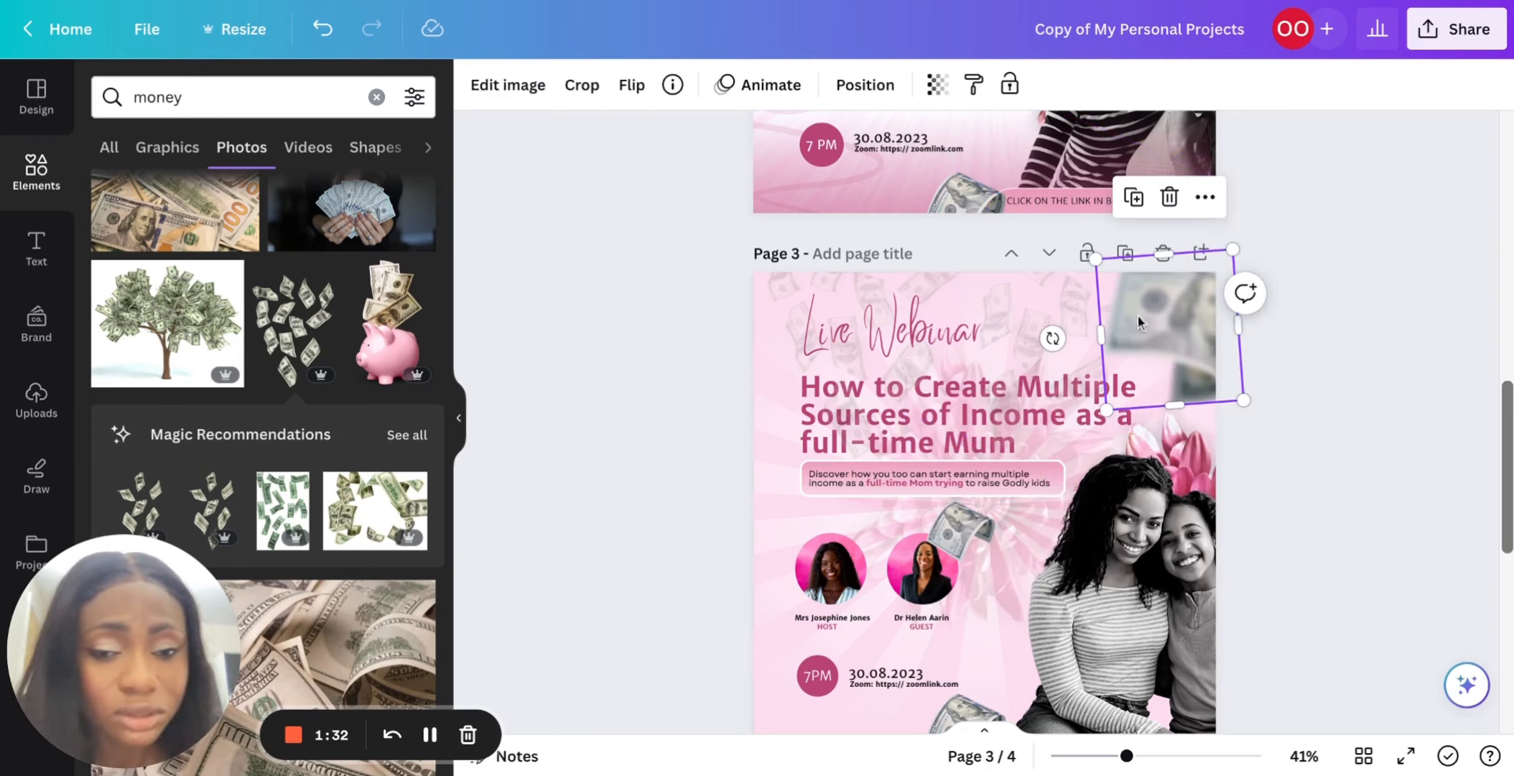
{"action": "left_click", "coordinate": [1315, 365]}
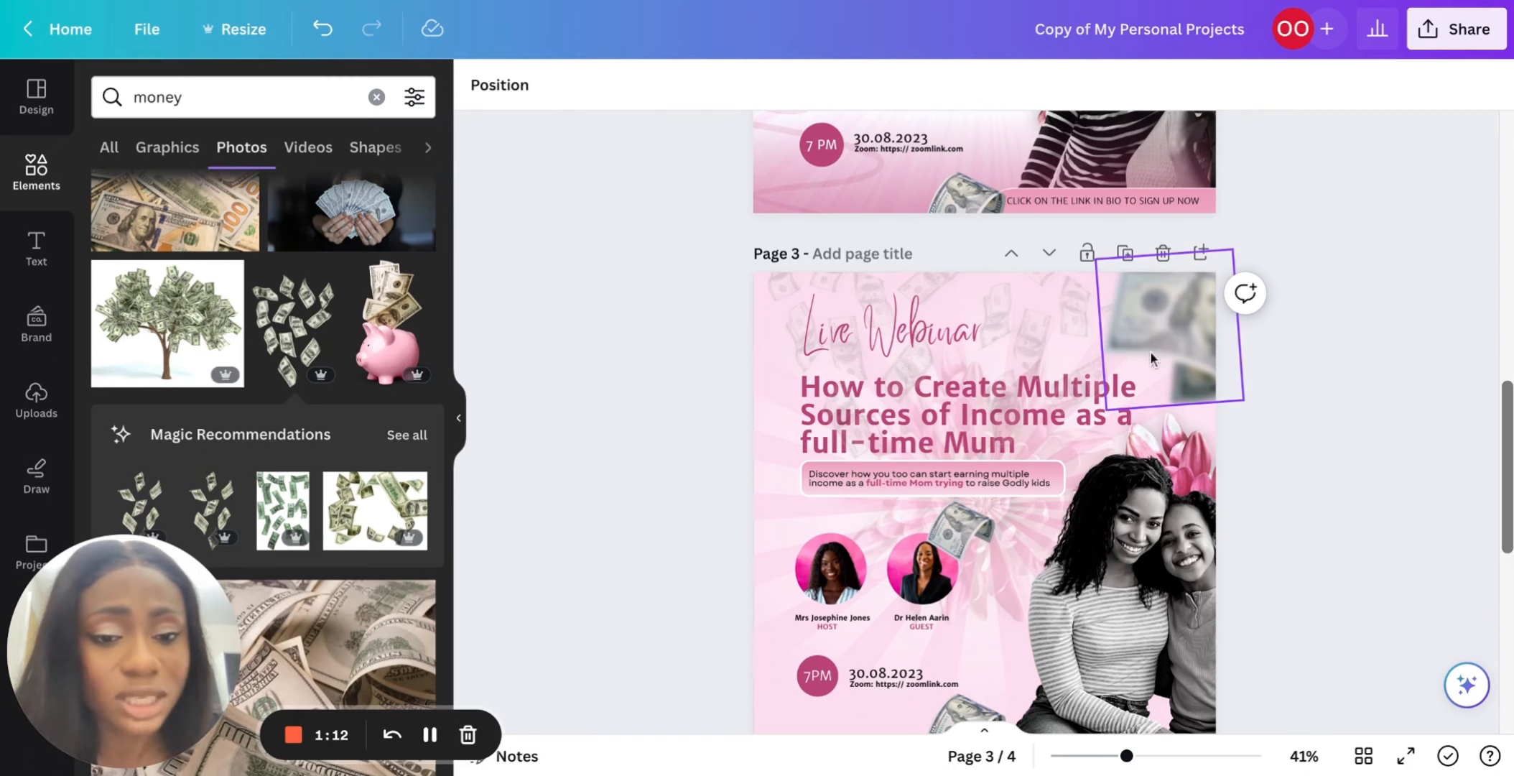
Unlock page 3's upper-left falling dollar bills image, set its transparency to 8 and lock its position again.
{"action": "scroll", "coordinate": [885, 260], "scroll_direction": "up", "scroll_amount": 5}
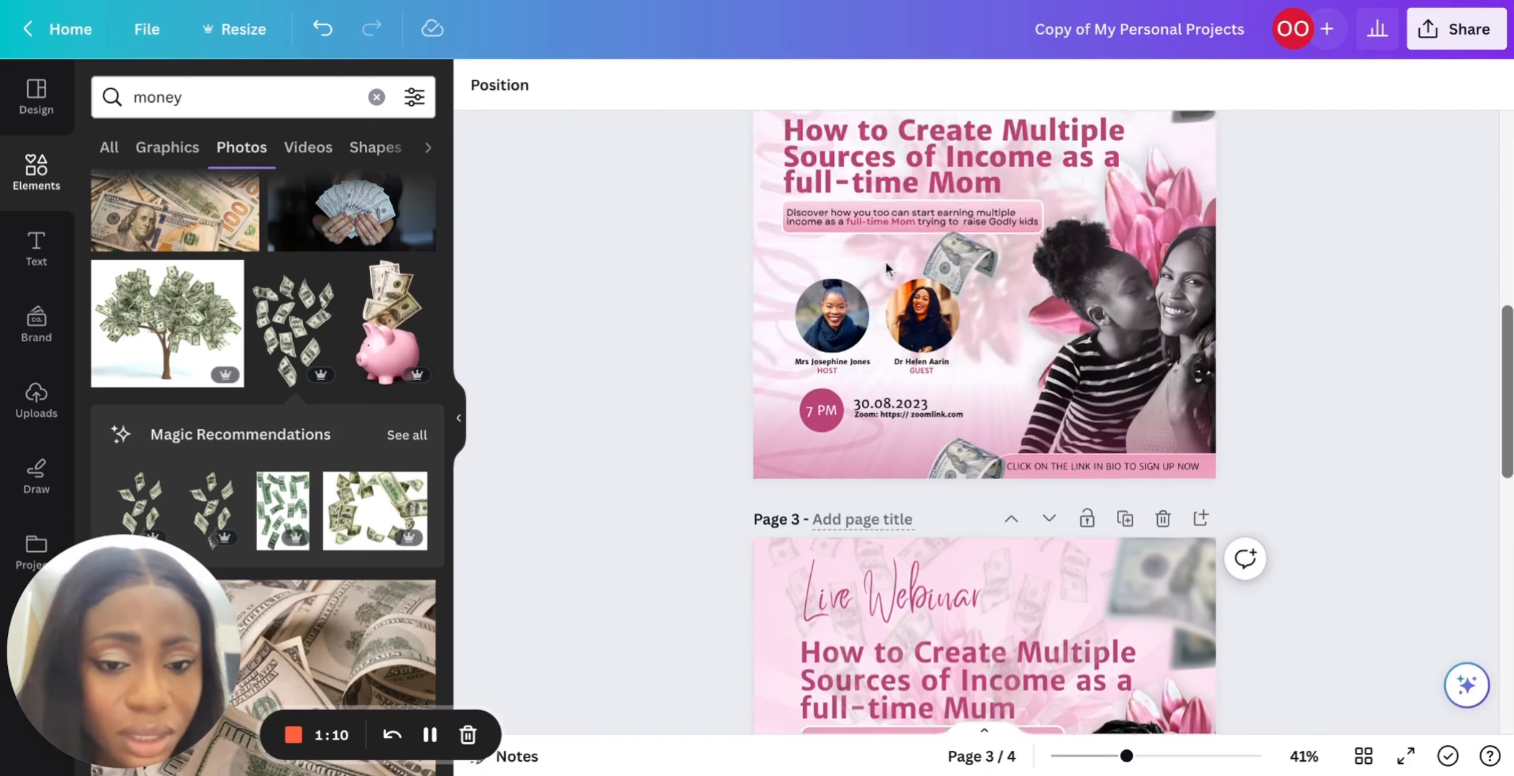
{"action": "scroll", "coordinate": [894, 216], "scroll_direction": "down", "scroll_amount": 3}
{"action": "scroll", "coordinate": [903, 171], "scroll_direction": "down", "scroll_amount": 5}
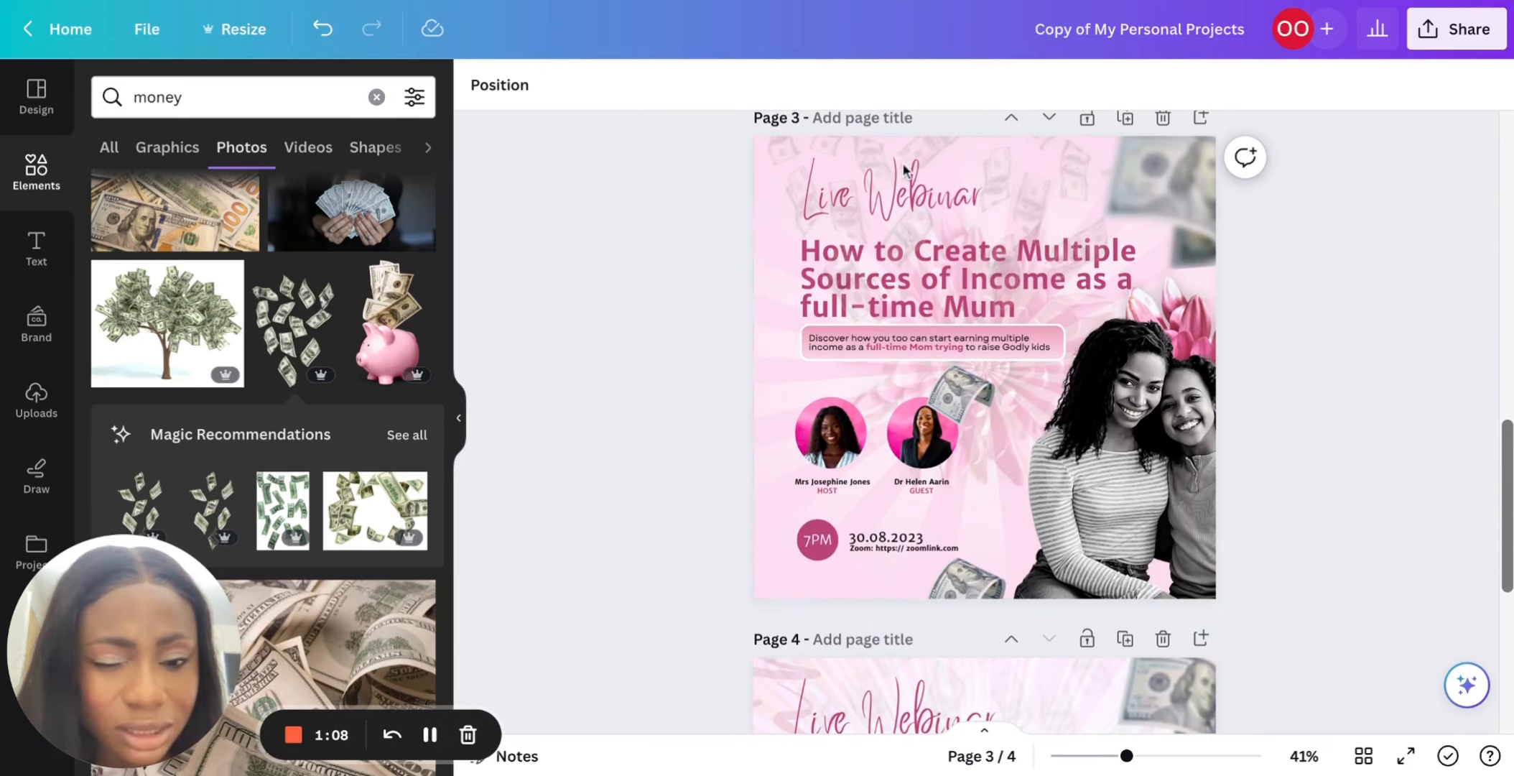
{"action": "left_click", "coordinate": [888, 137]}
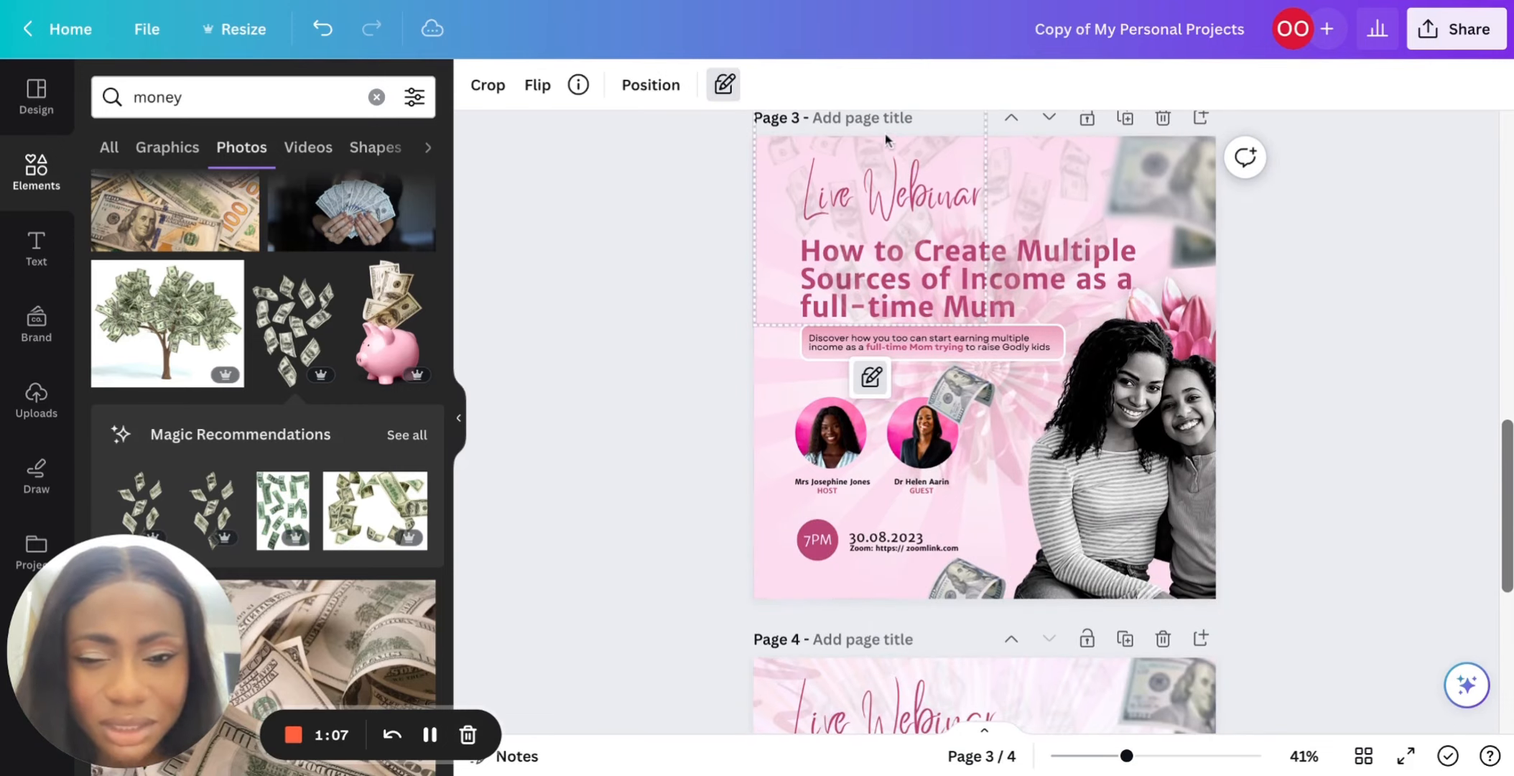
{"action": "left_click", "coordinate": [723, 85]}
{"action": "left_click", "coordinate": [624, 85]}
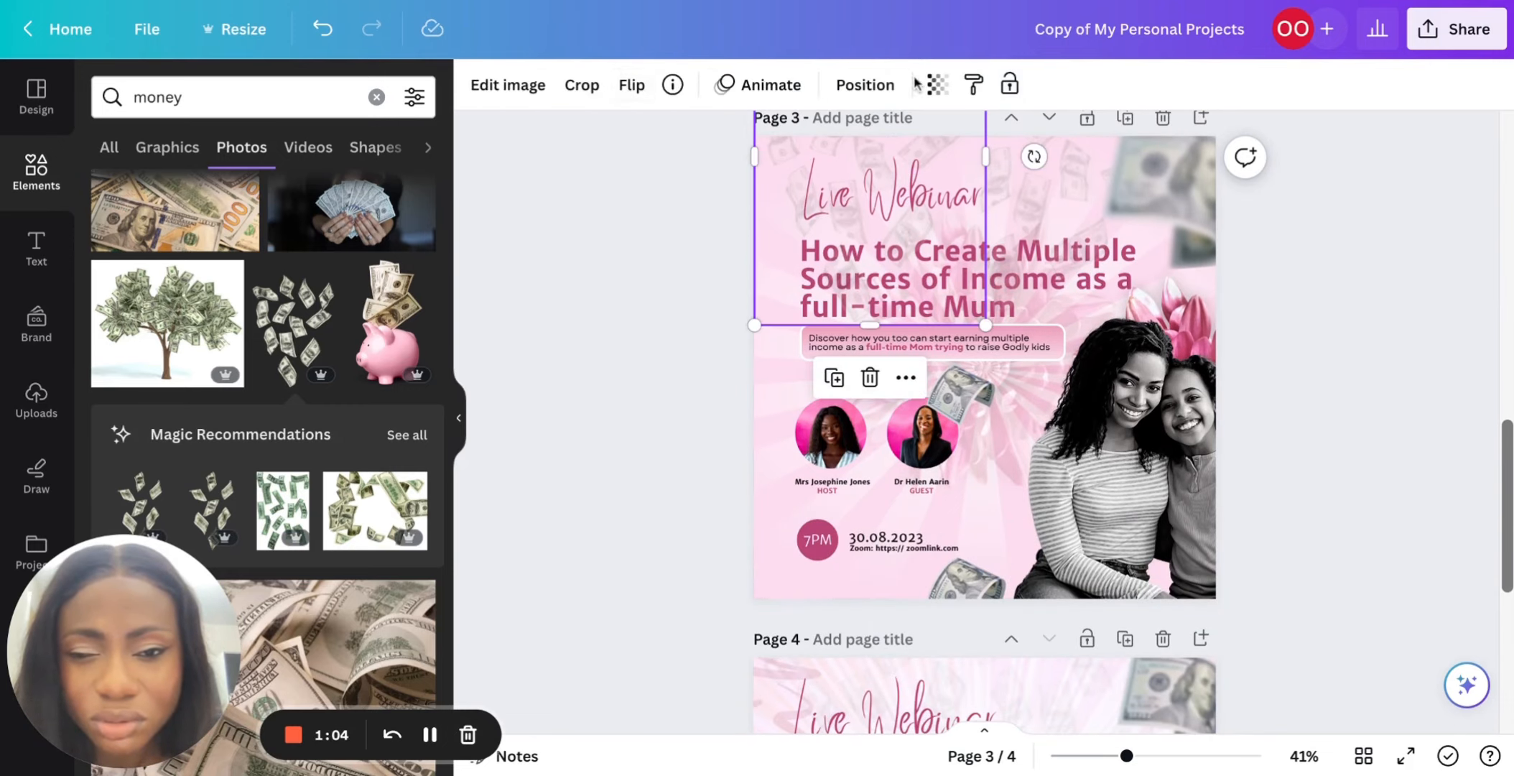
{"action": "left_click", "coordinate": [937, 86]}
{"action": "left_click_drag", "start_coordinate": [770, 169], "coordinate": [752, 169]}
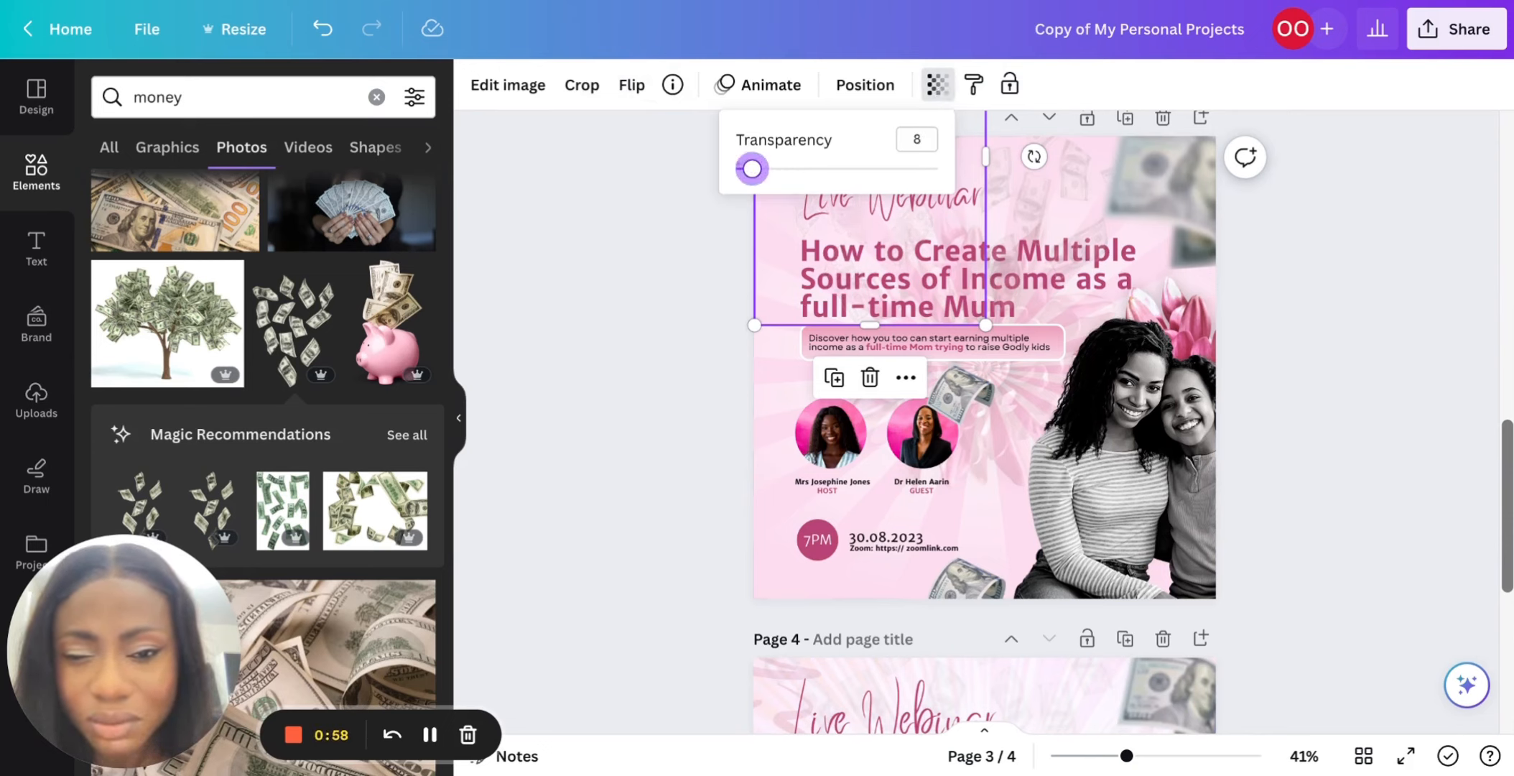
{"action": "left_click", "coordinate": [1011, 86]}
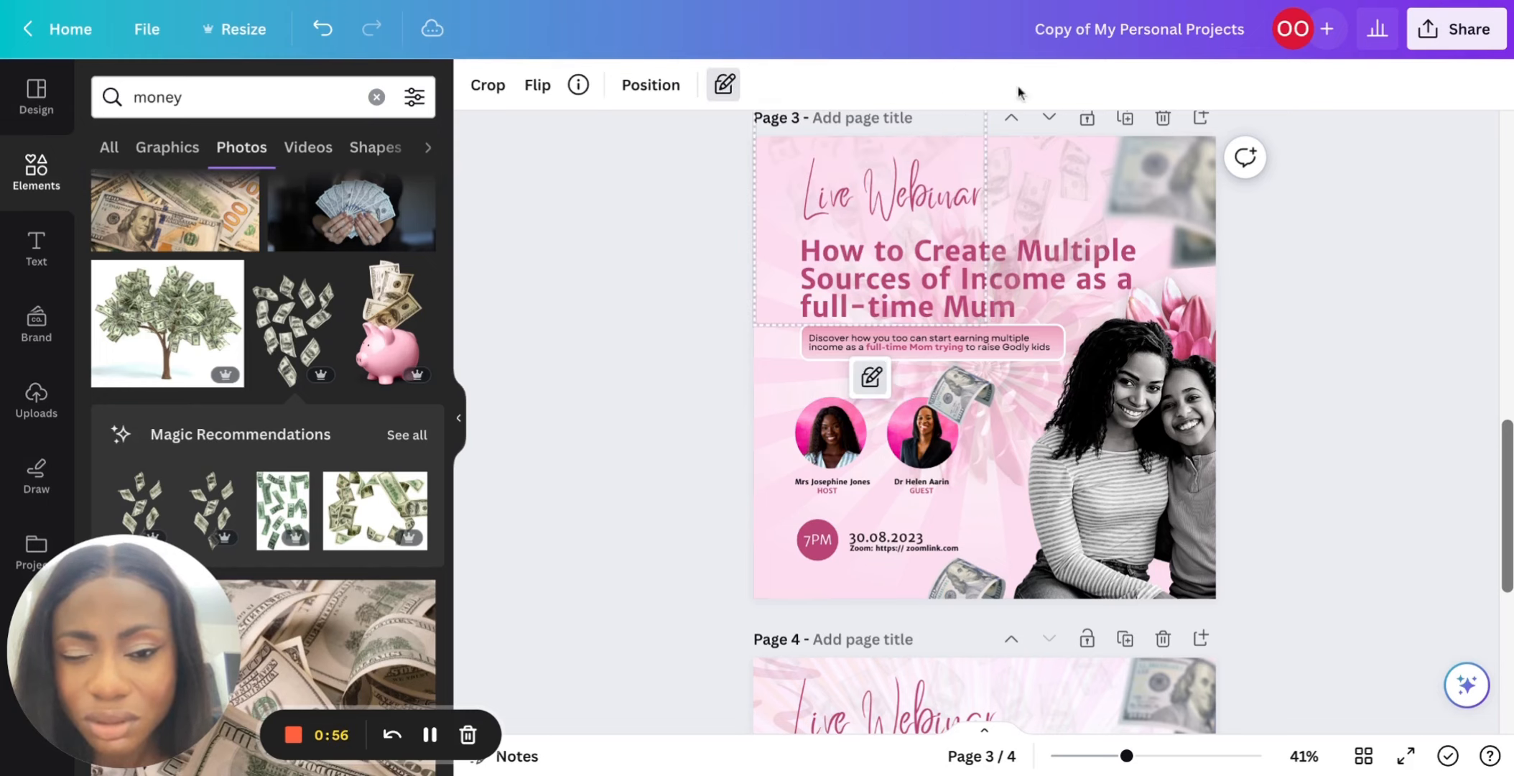
Unlock page 3's rotated falling dollar bills image, set its transparency to 8 and lock its position again.
{"action": "left_click", "coordinate": [722, 88]}
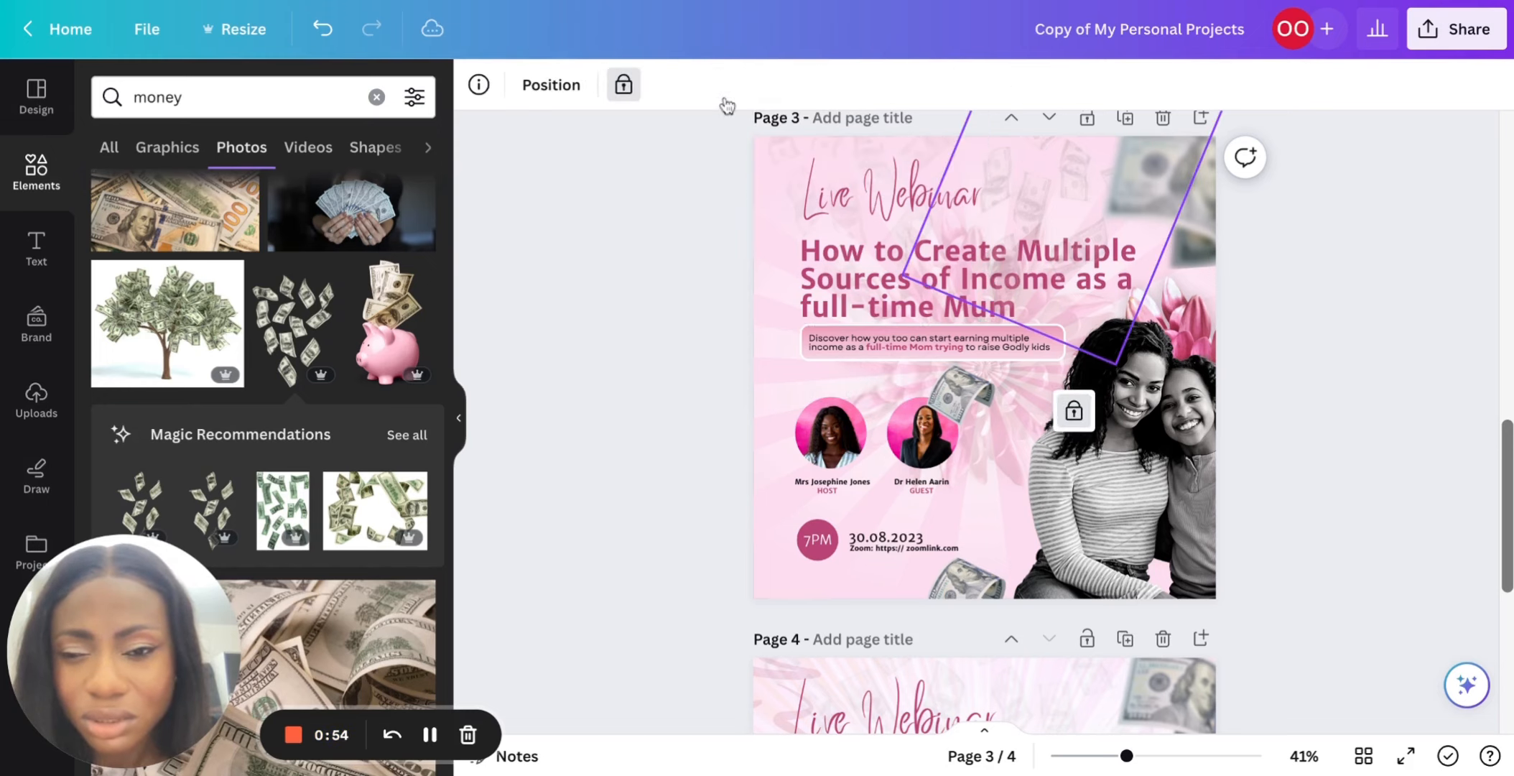
{"action": "left_click", "coordinate": [622, 84]}
{"action": "left_click", "coordinate": [937, 84]}
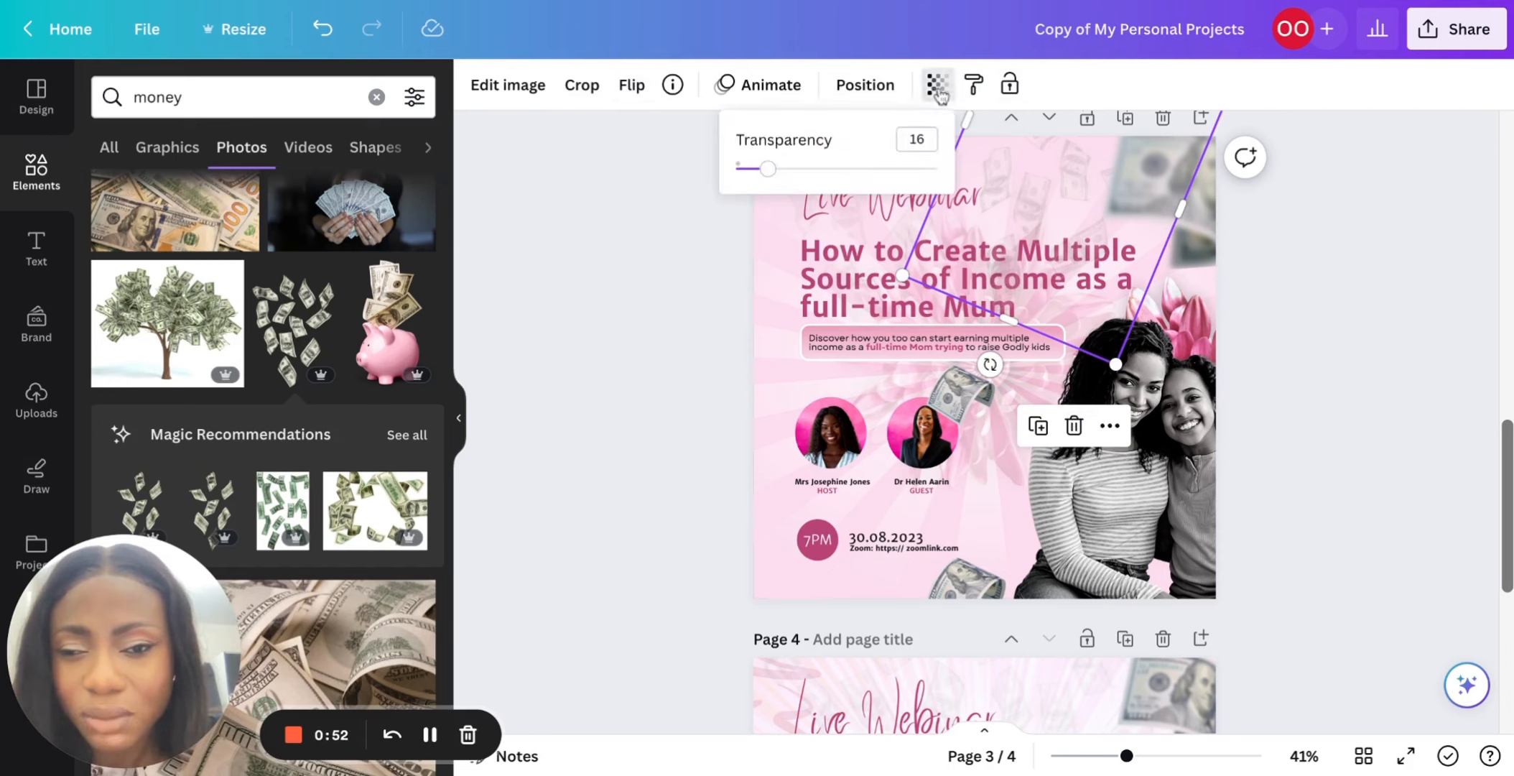
{"action": "left_click_drag", "start_coordinate": [765, 171], "coordinate": [751, 169]}
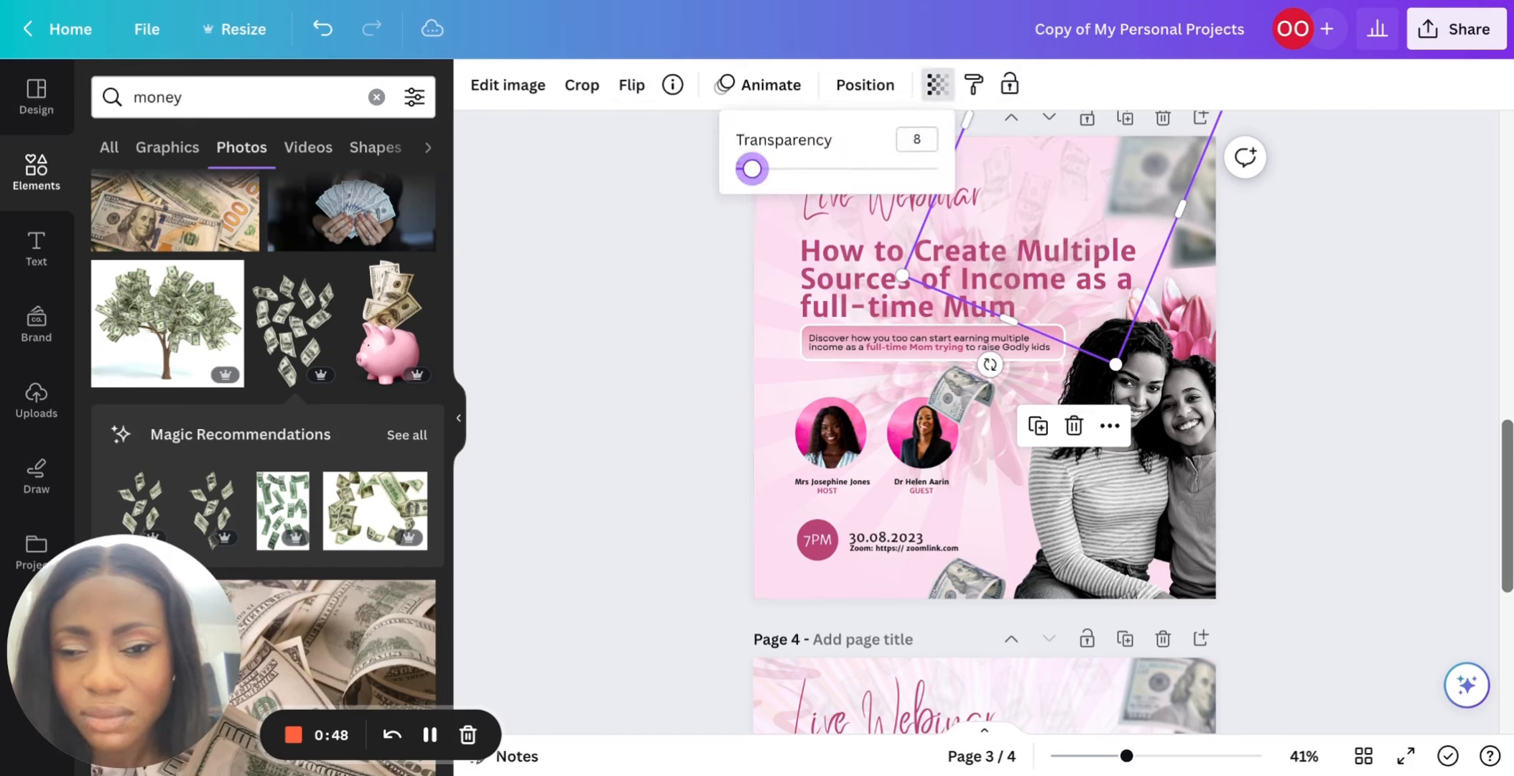
{"action": "left_click", "coordinate": [1009, 84]}
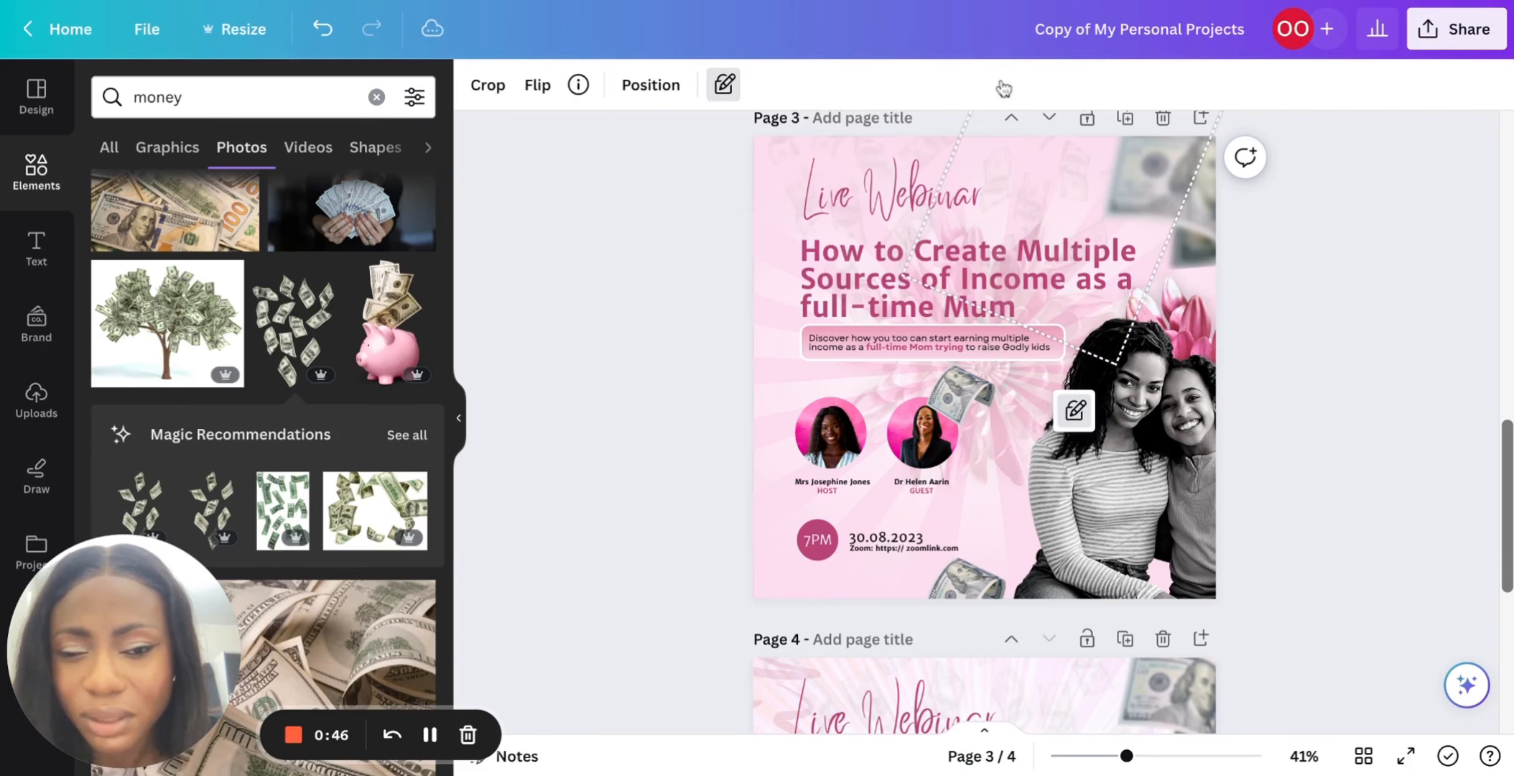
{"action": "left_click", "coordinate": [1400, 274]}
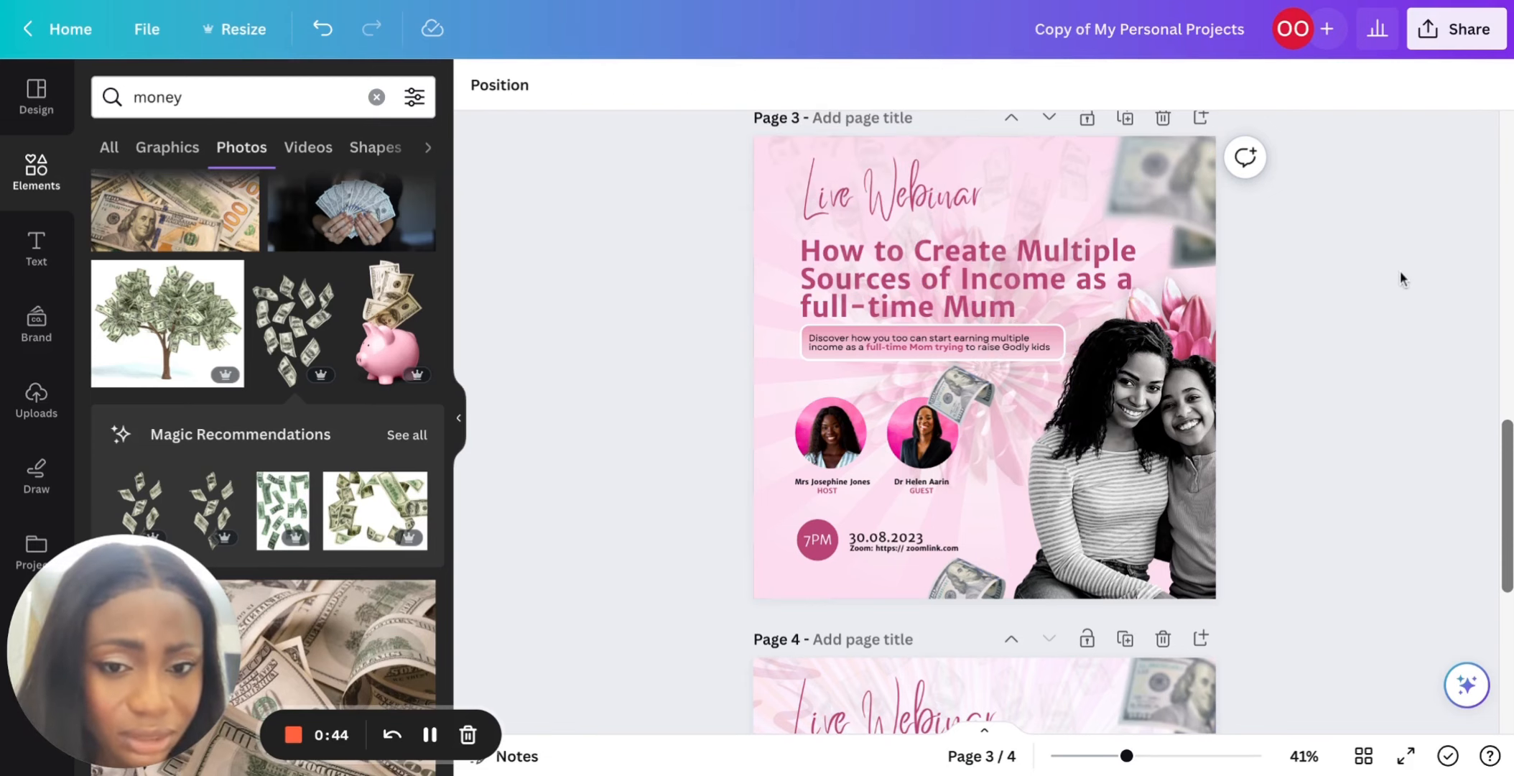
Compare page 3's layout with the reference flyer on page 2.
{"action": "scroll", "coordinate": [1400, 267], "scroll_direction": "down", "scroll_amount": 1}
{"action": "scroll", "coordinate": [1401, 272], "scroll_direction": "up", "scroll_amount": 1}
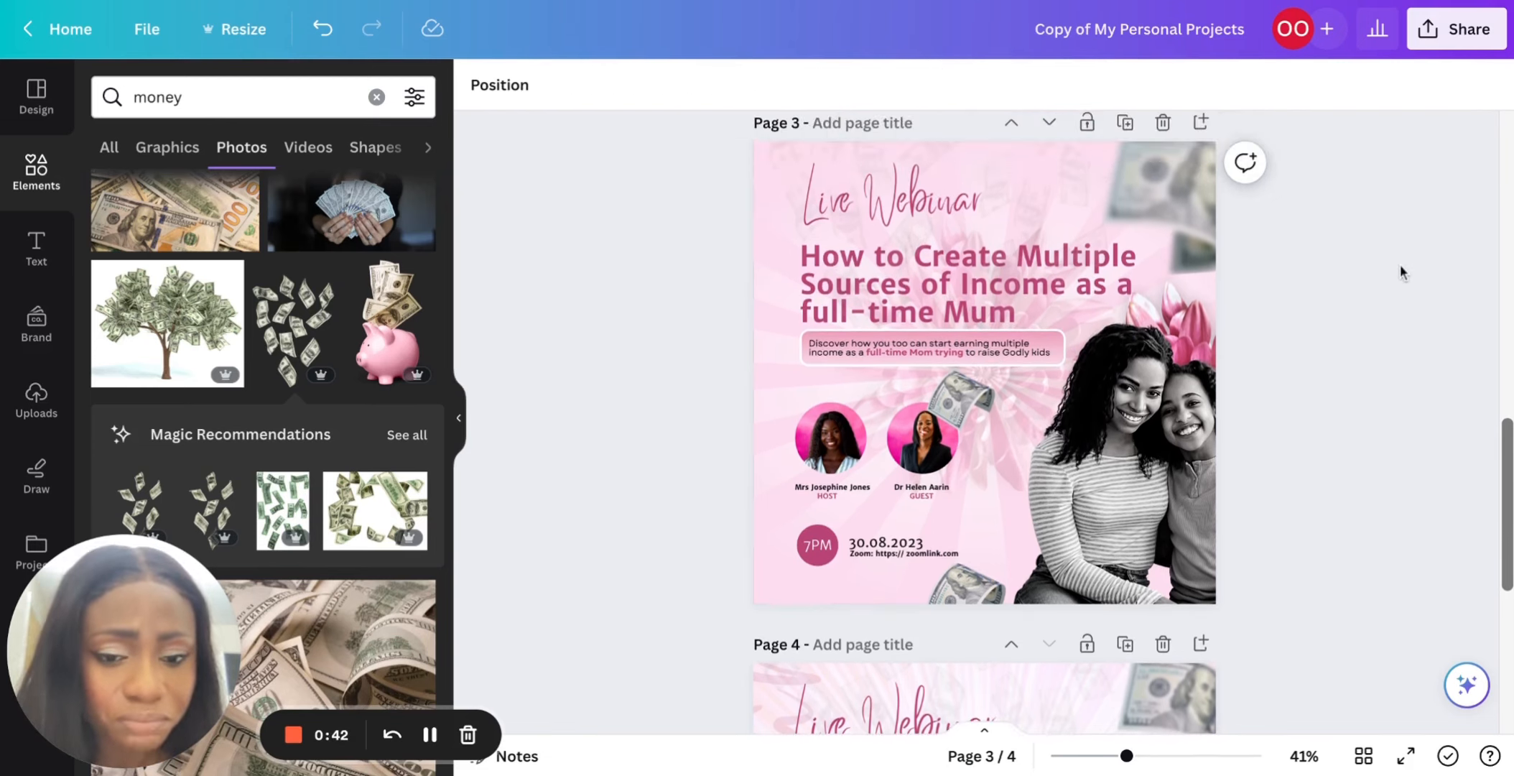
{"action": "scroll", "coordinate": [1399, 263], "scroll_direction": "up", "scroll_amount": 8}
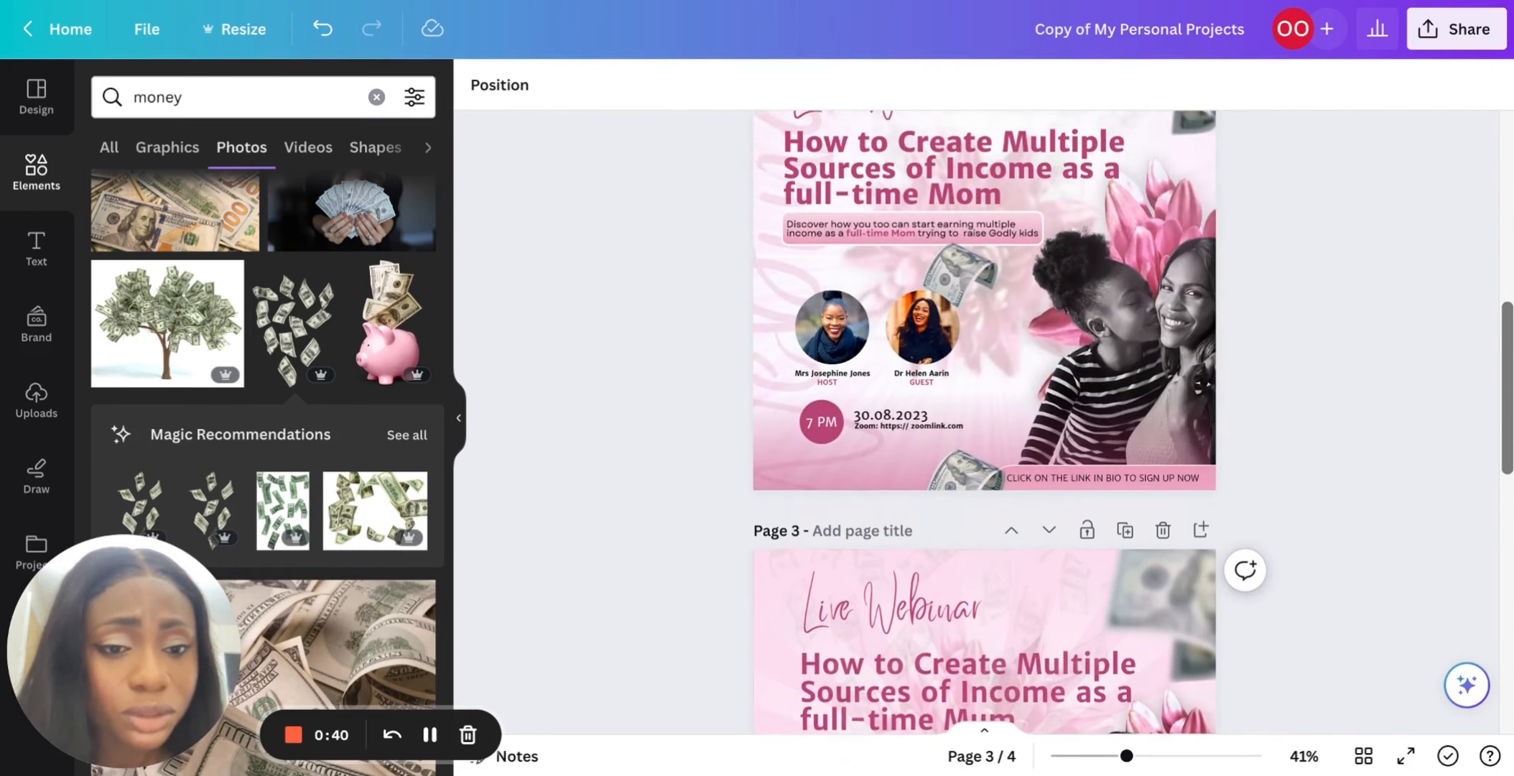
{"action": "scroll", "coordinate": [1398, 264], "scroll_direction": "down", "scroll_amount": 4}
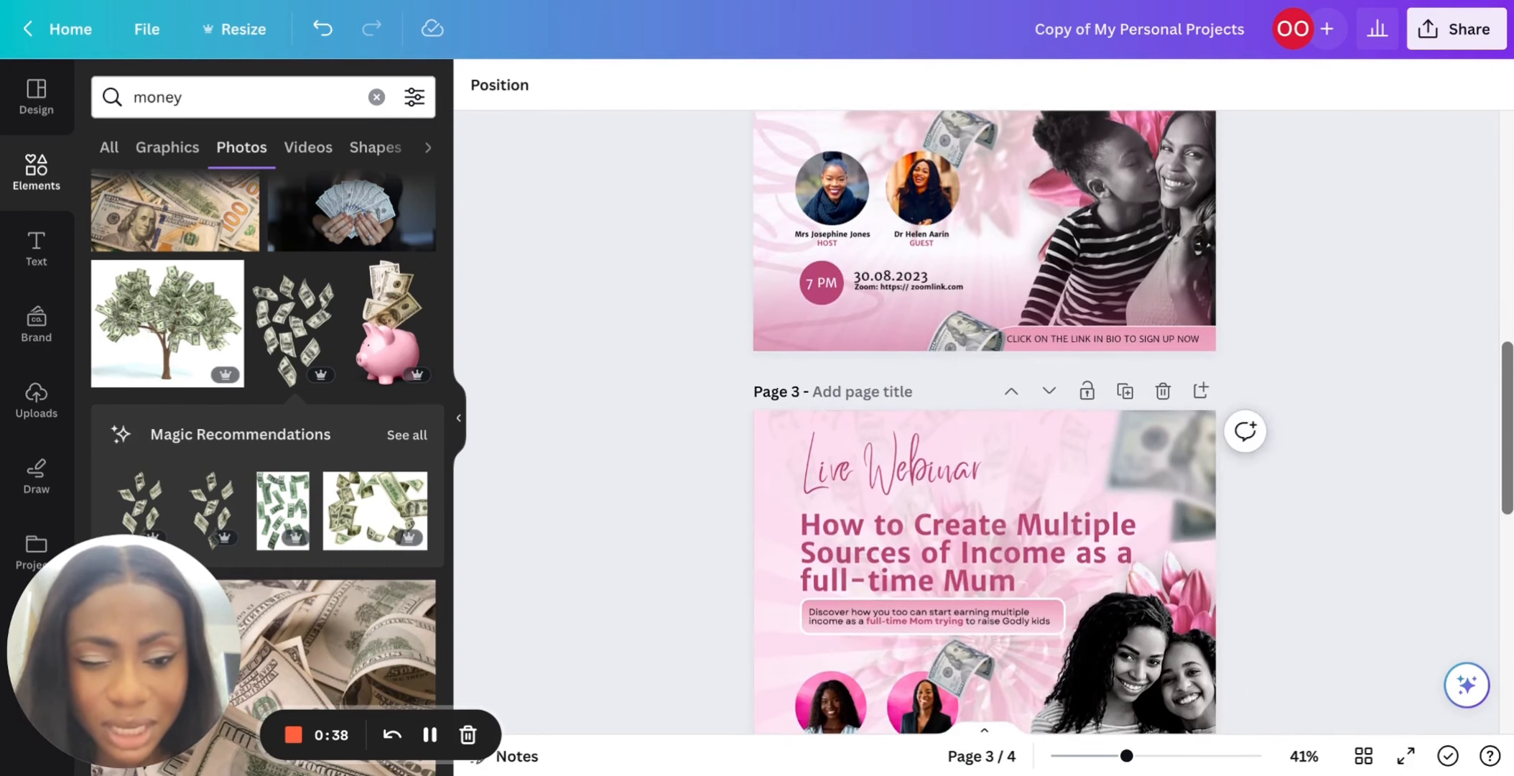
{"action": "left_click", "coordinate": [1217, 346]}
{"action": "left_click", "coordinate": [1364, 259]}
{"action": "scroll", "coordinate": [1368, 257], "scroll_direction": "down", "scroll_amount": 5}
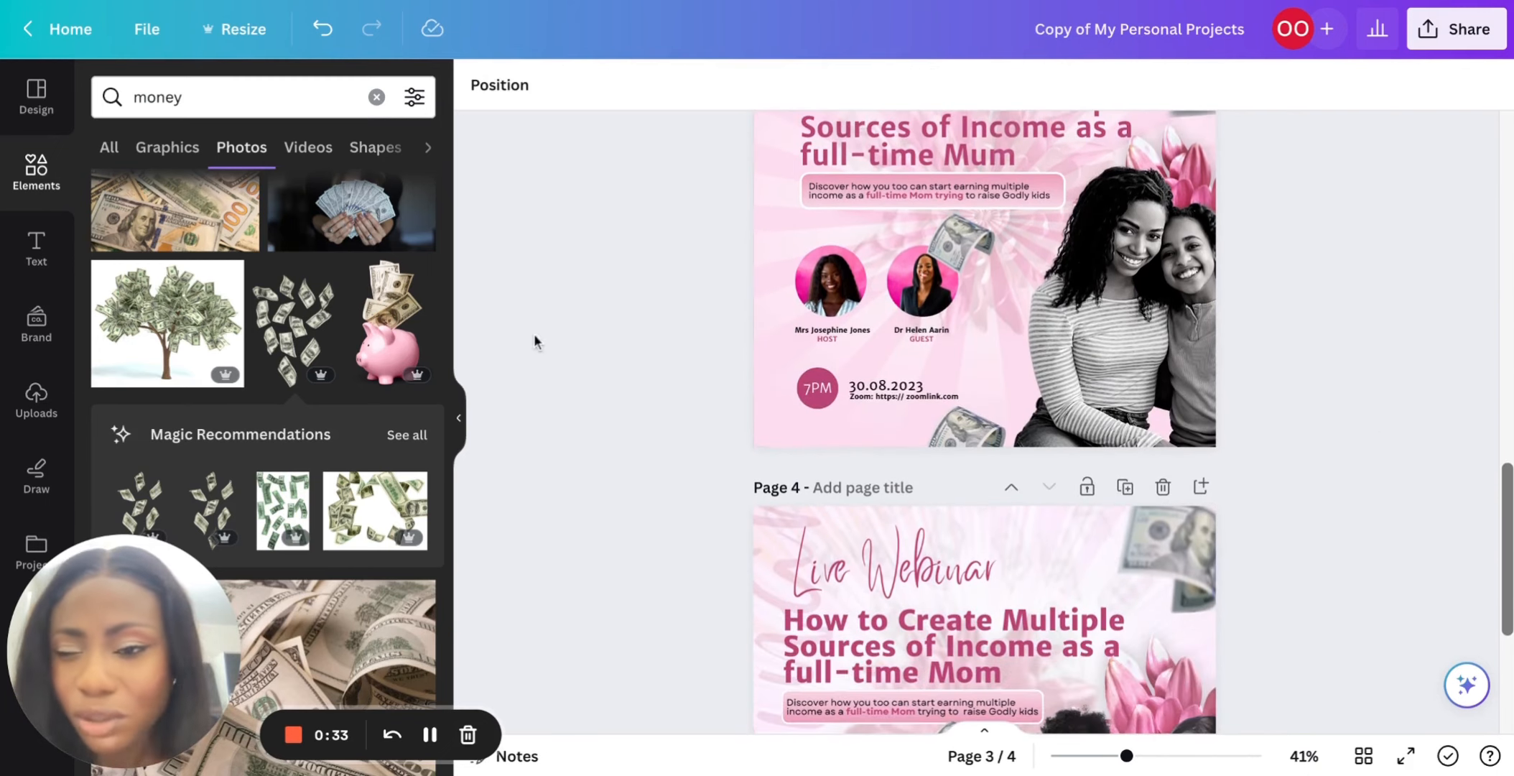
Add a square shape, widen it into a rectangle and place it across page 3's lower-right edge as a footer band.
{"action": "left_click", "coordinate": [36, 171]}
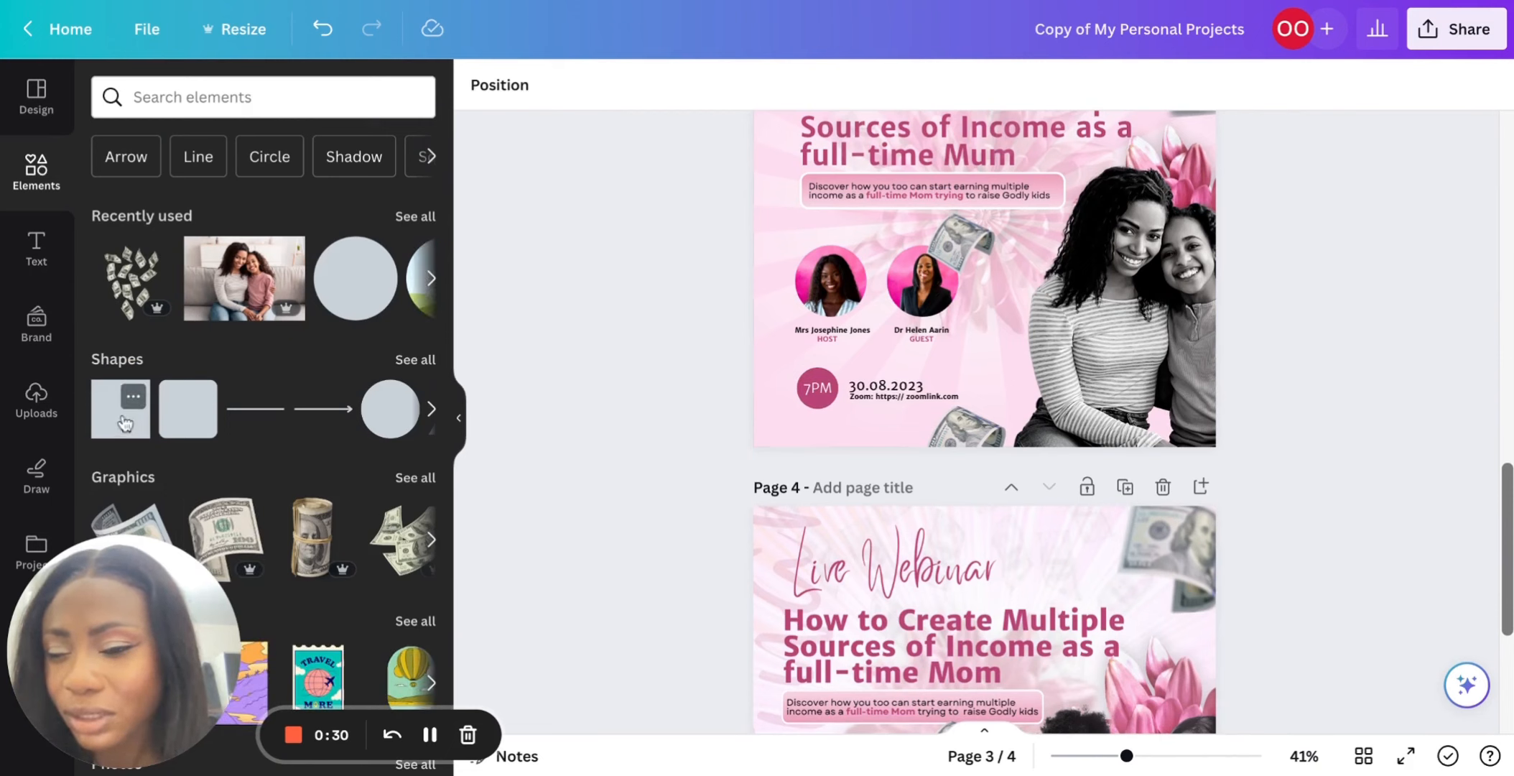
{"action": "left_click", "coordinate": [121, 408]}
{"action": "left_click", "coordinate": [951, 215]}
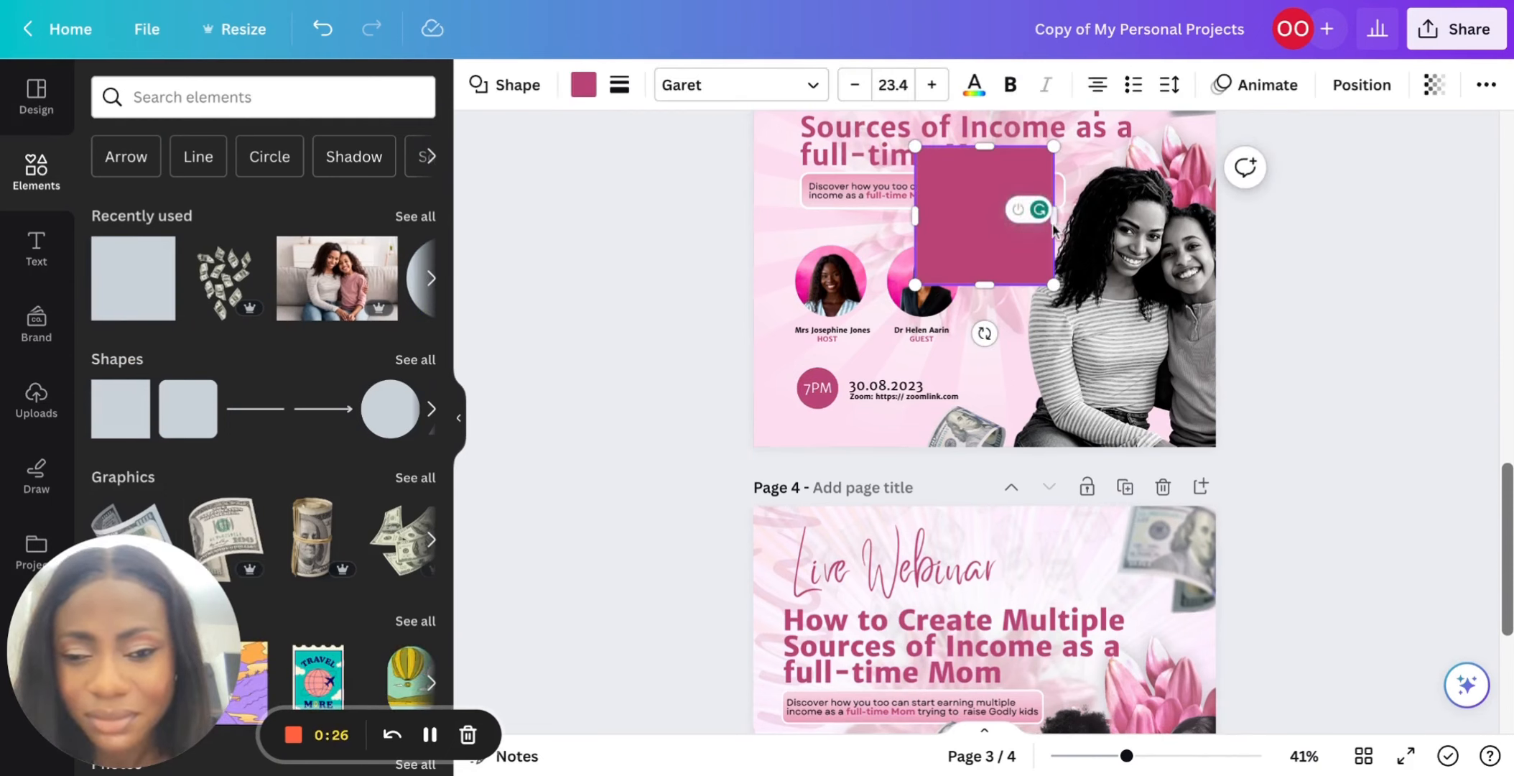
{"action": "left_click_drag", "start_coordinate": [914, 215], "coordinate": [765, 215]}
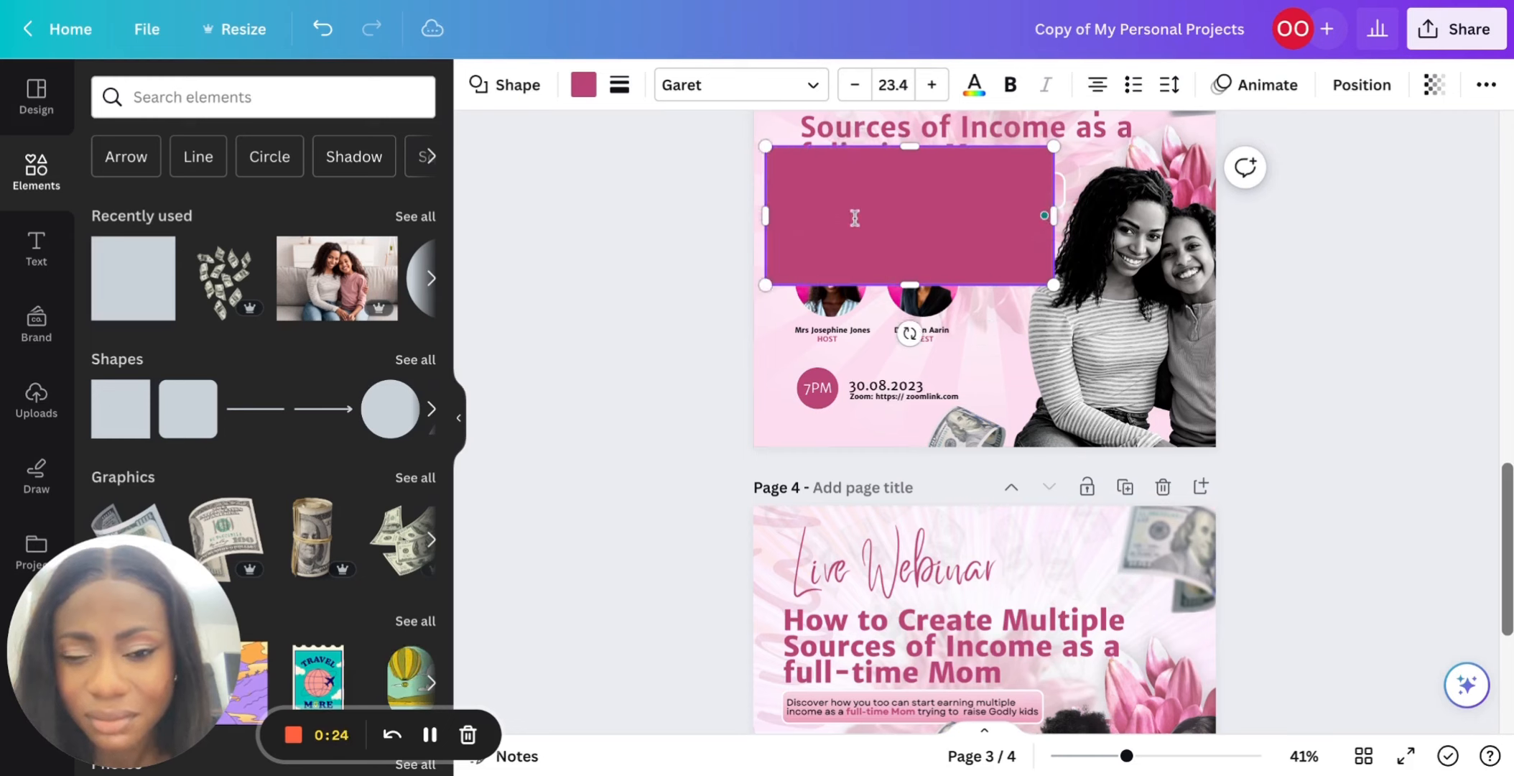
{"action": "left_click", "coordinate": [1364, 333]}
{"action": "left_click_drag", "start_coordinate": [992, 234], "coordinate": [1212, 509]}
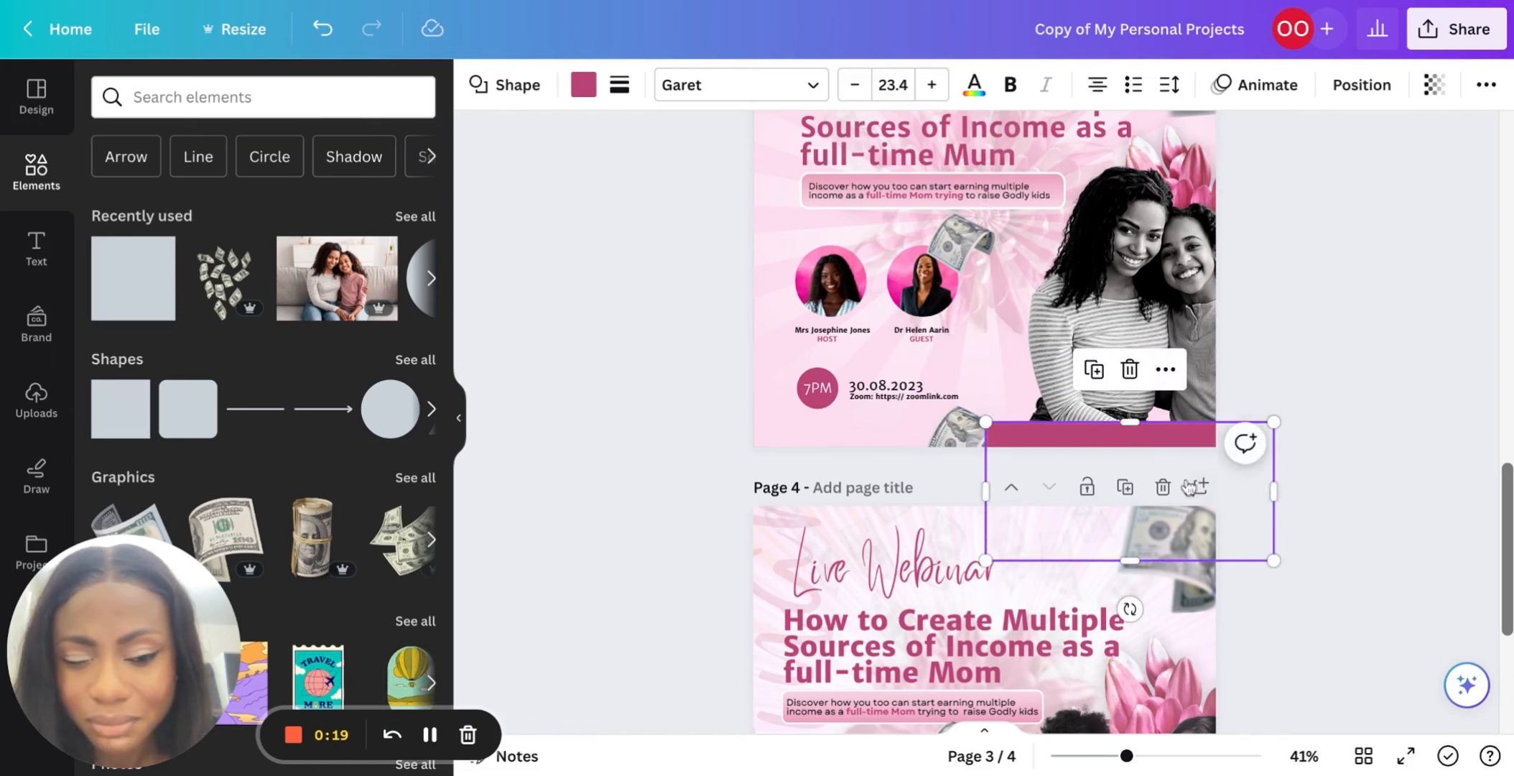
Send page 3's footer rectangle one layer backward, behind the dollar bill at the page's lower edge.
{"action": "right_click", "coordinate": [1170, 434]}
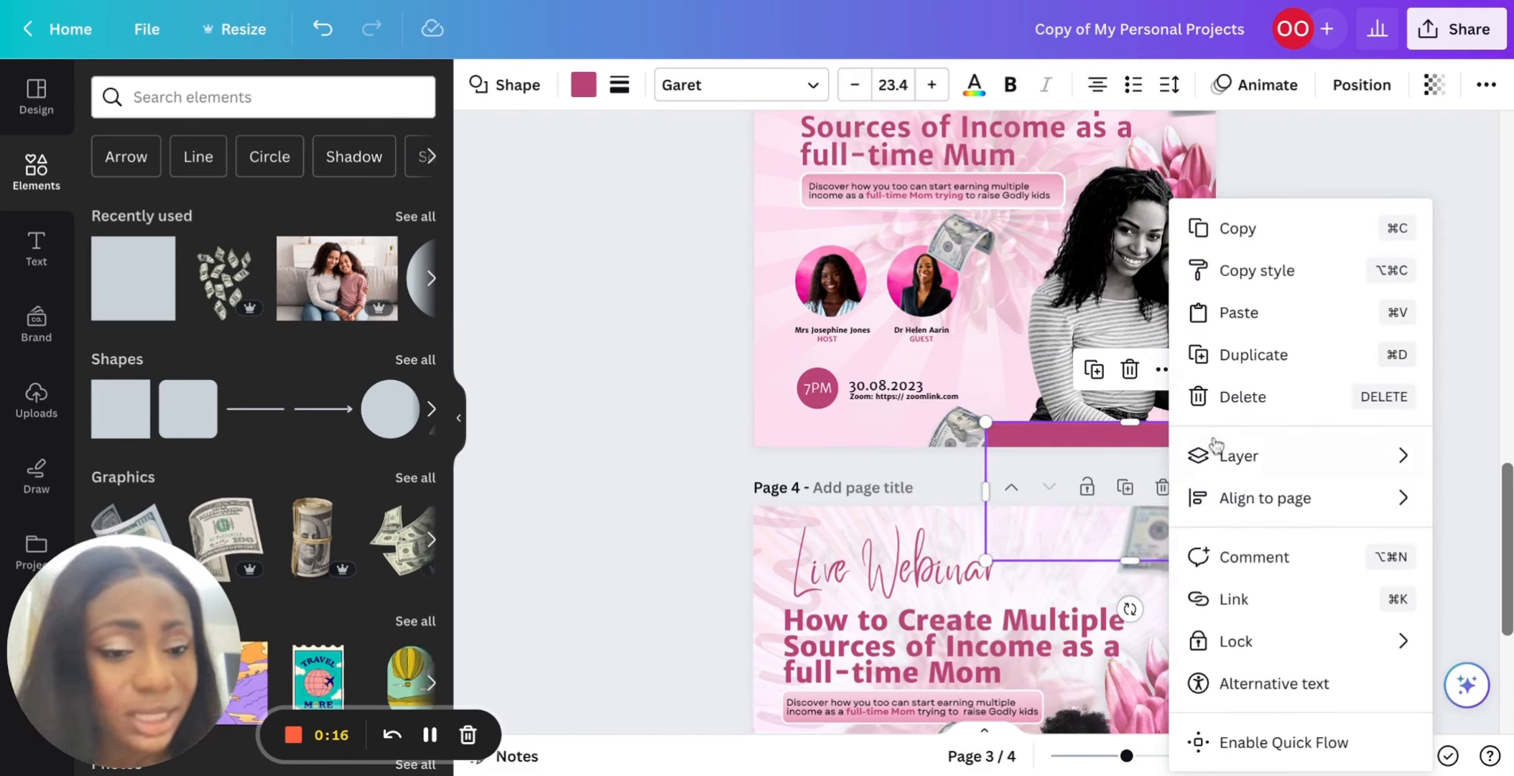
{"action": "mouse_move", "coordinate": [1251, 461]}
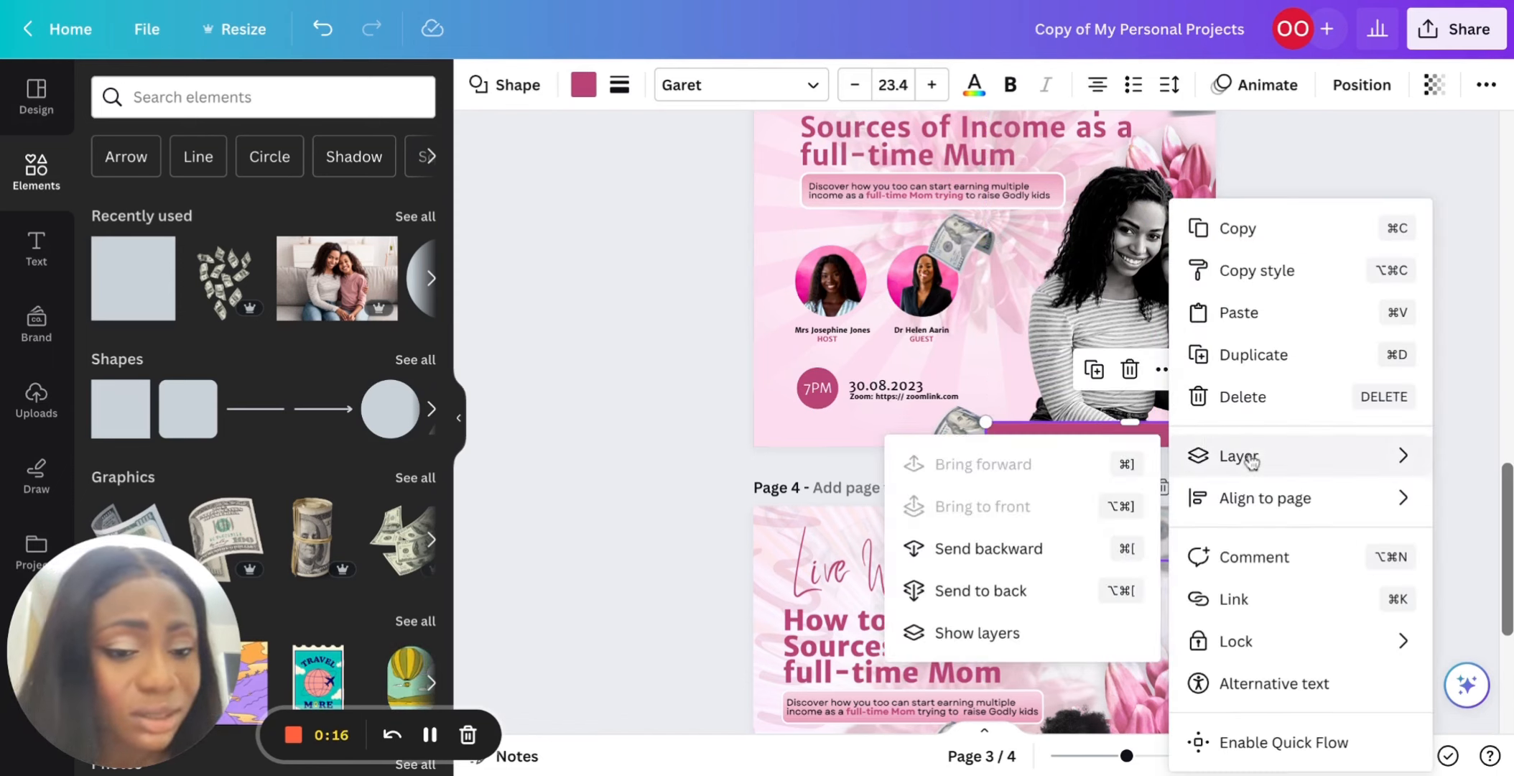
{"action": "left_click", "coordinate": [1032, 549]}
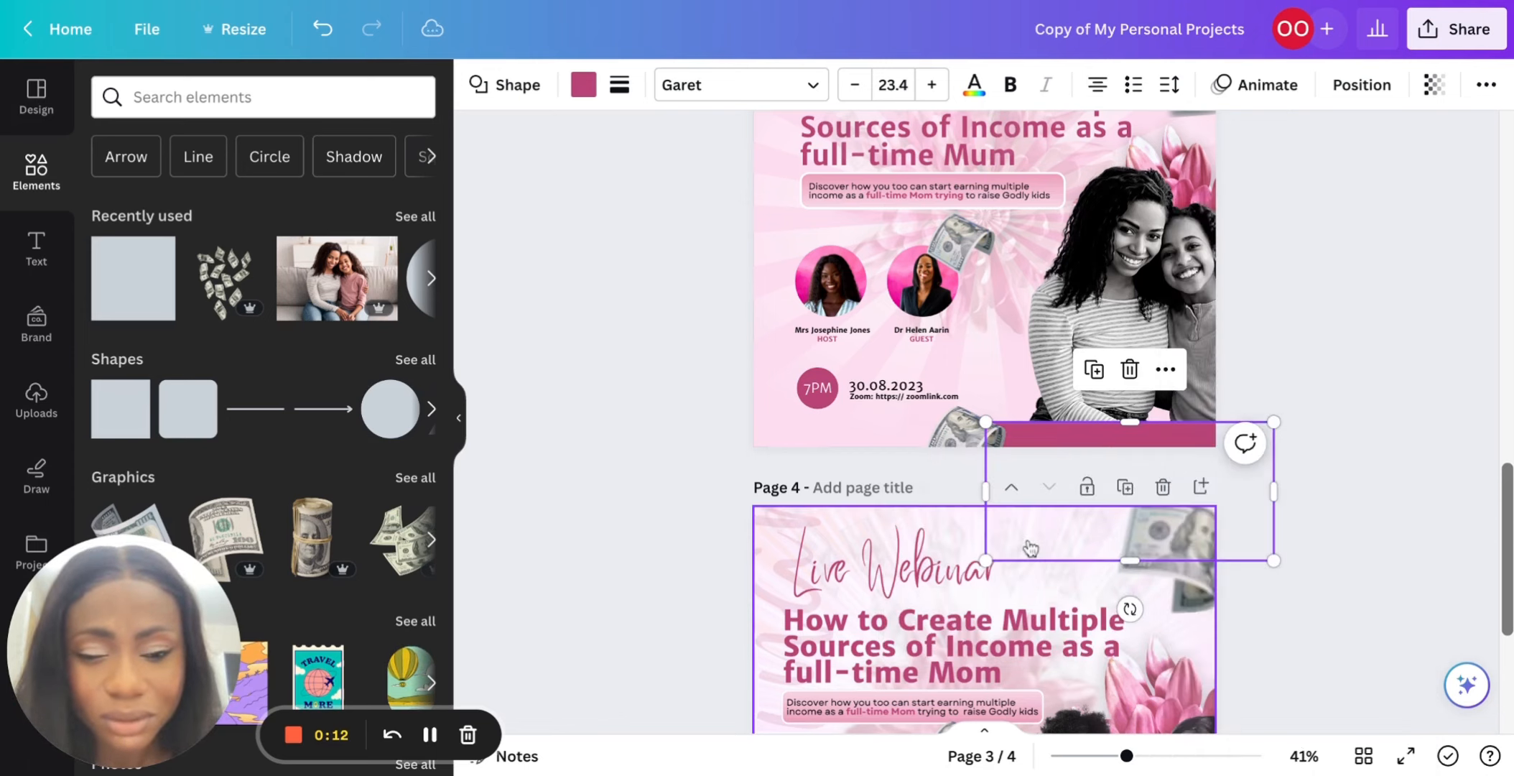
{"action": "left_click", "coordinate": [1326, 516]}
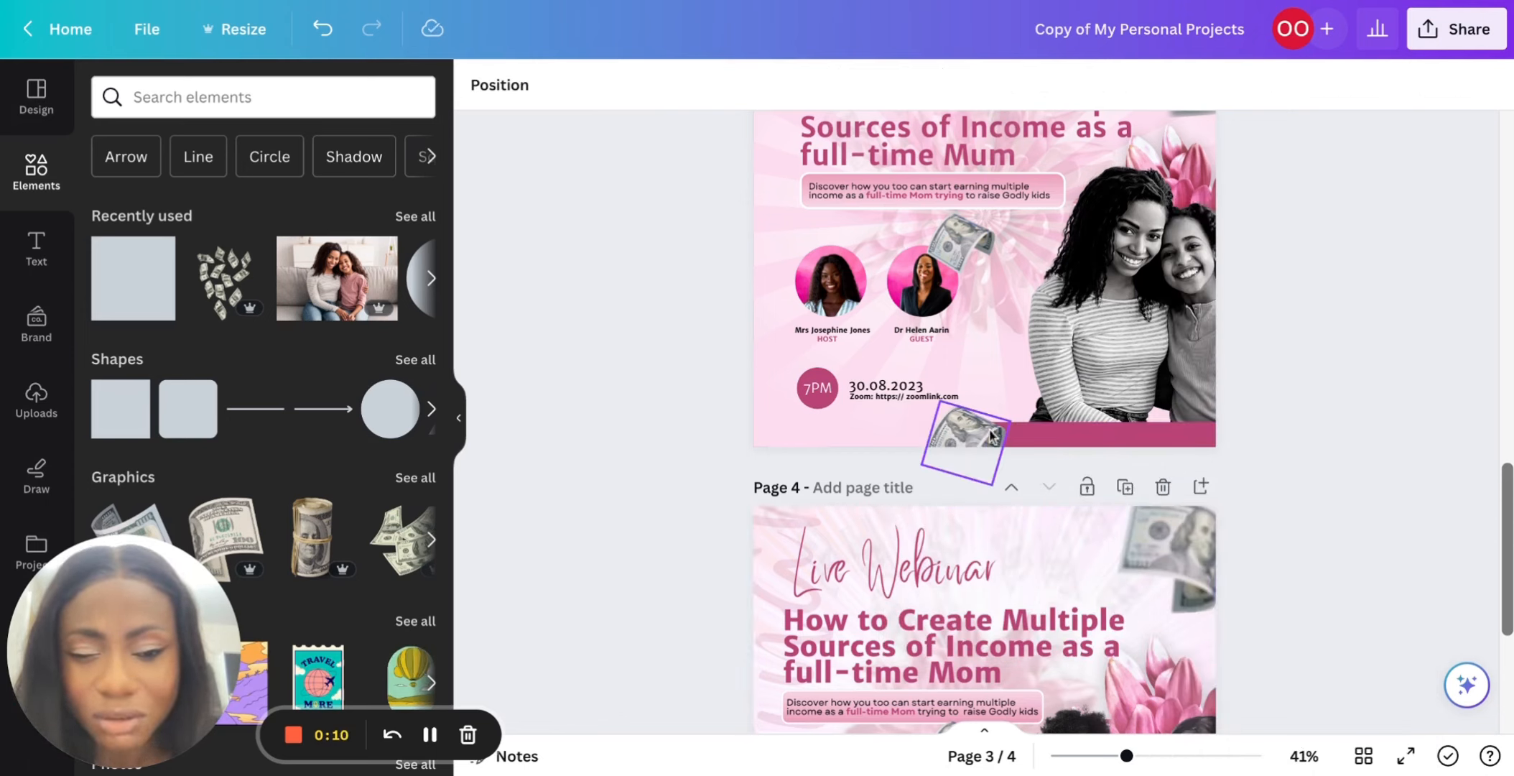
{"action": "scroll", "coordinate": [1055, 405], "scroll_direction": "up", "scroll_amount": 5}
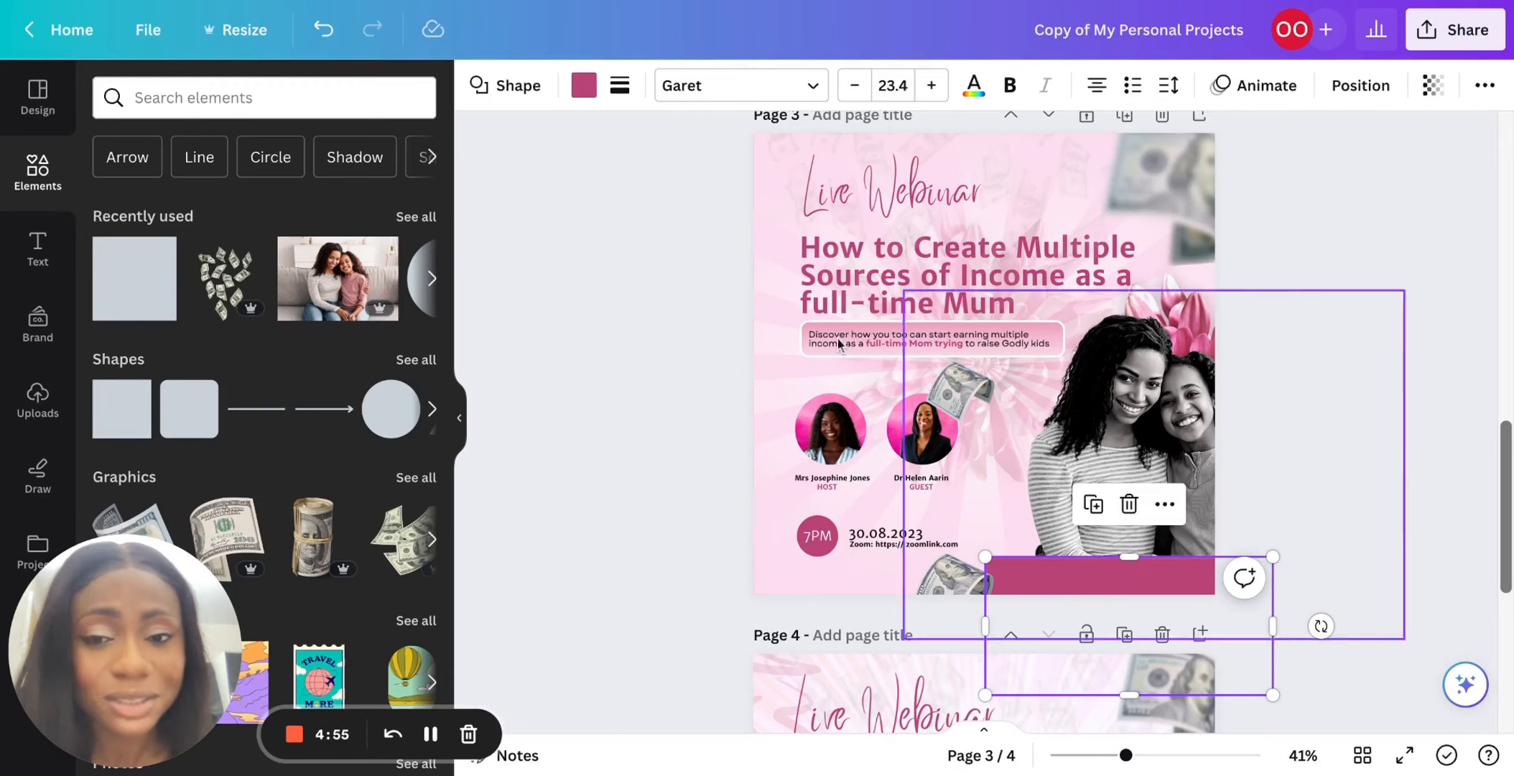
Set the corner rounding of page 3's footer rectangle to 100.
{"action": "left_click", "coordinate": [620, 87]}
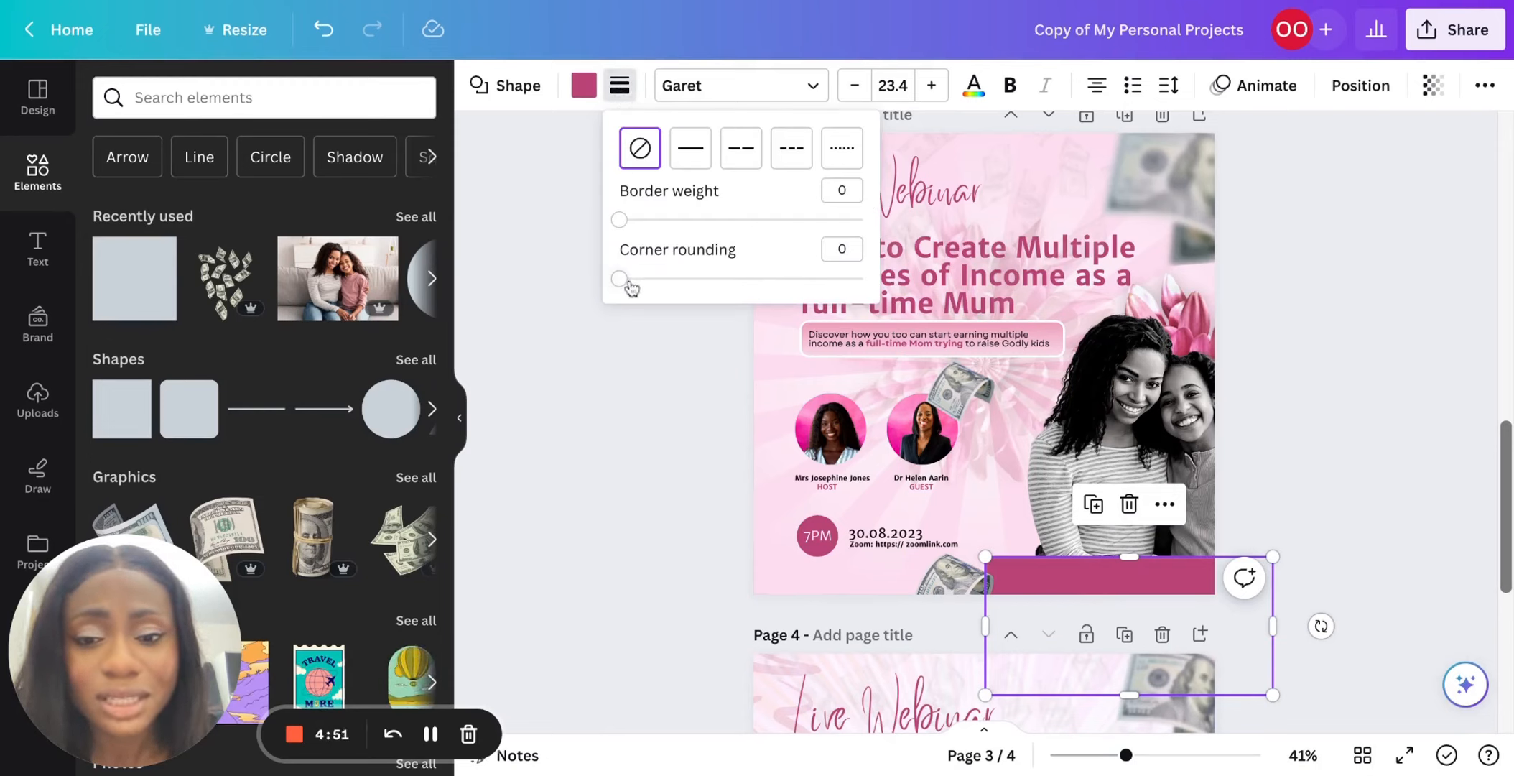
{"action": "left_click_drag", "start_coordinate": [623, 281], "coordinate": [862, 278]}
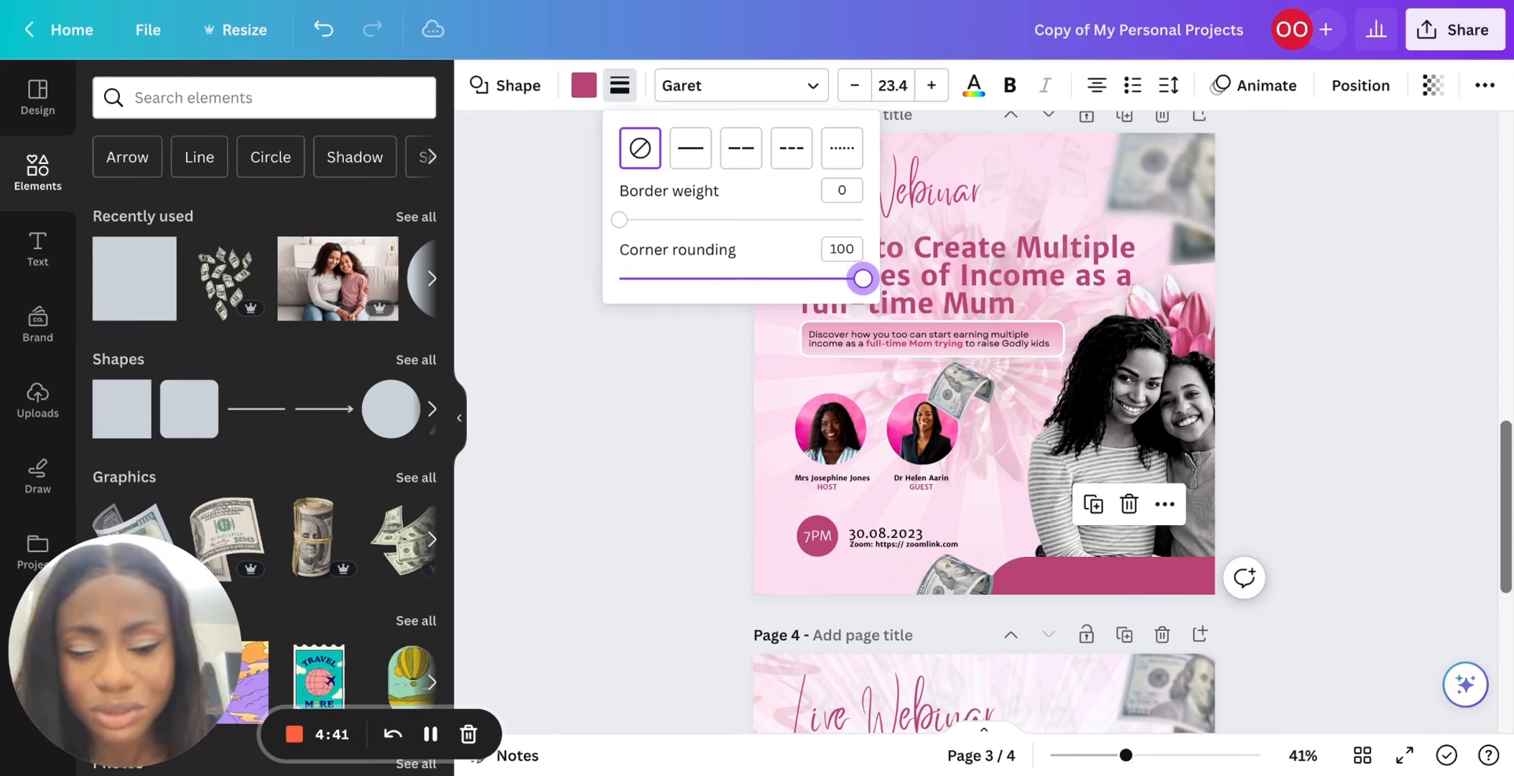
{"action": "left_click", "coordinate": [661, 360]}
{"action": "scroll", "coordinate": [719, 323], "scroll_direction": "up", "scroll_amount": 5}
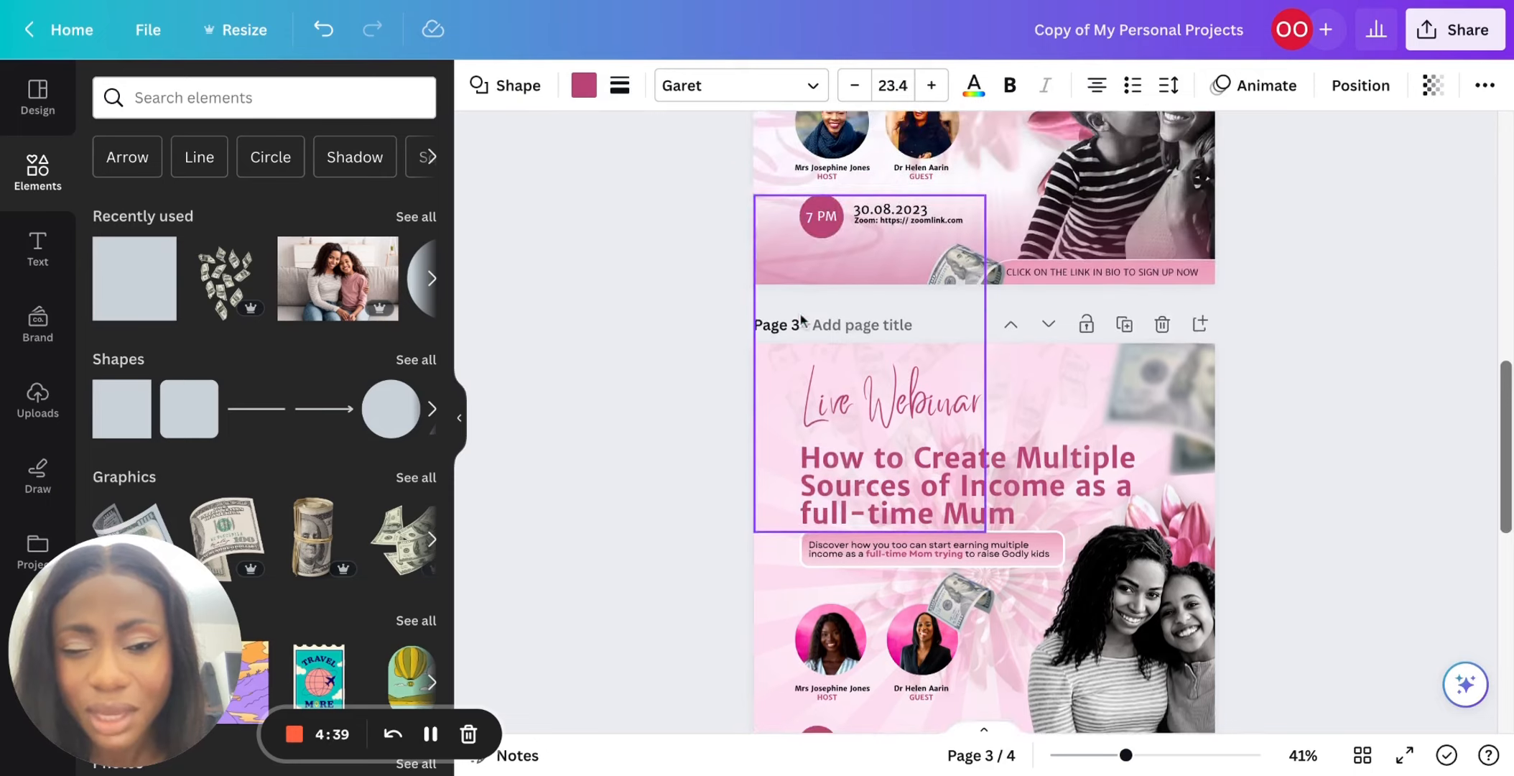
{"action": "scroll", "coordinate": [1127, 591], "scroll_direction": "down", "scroll_amount": 5}
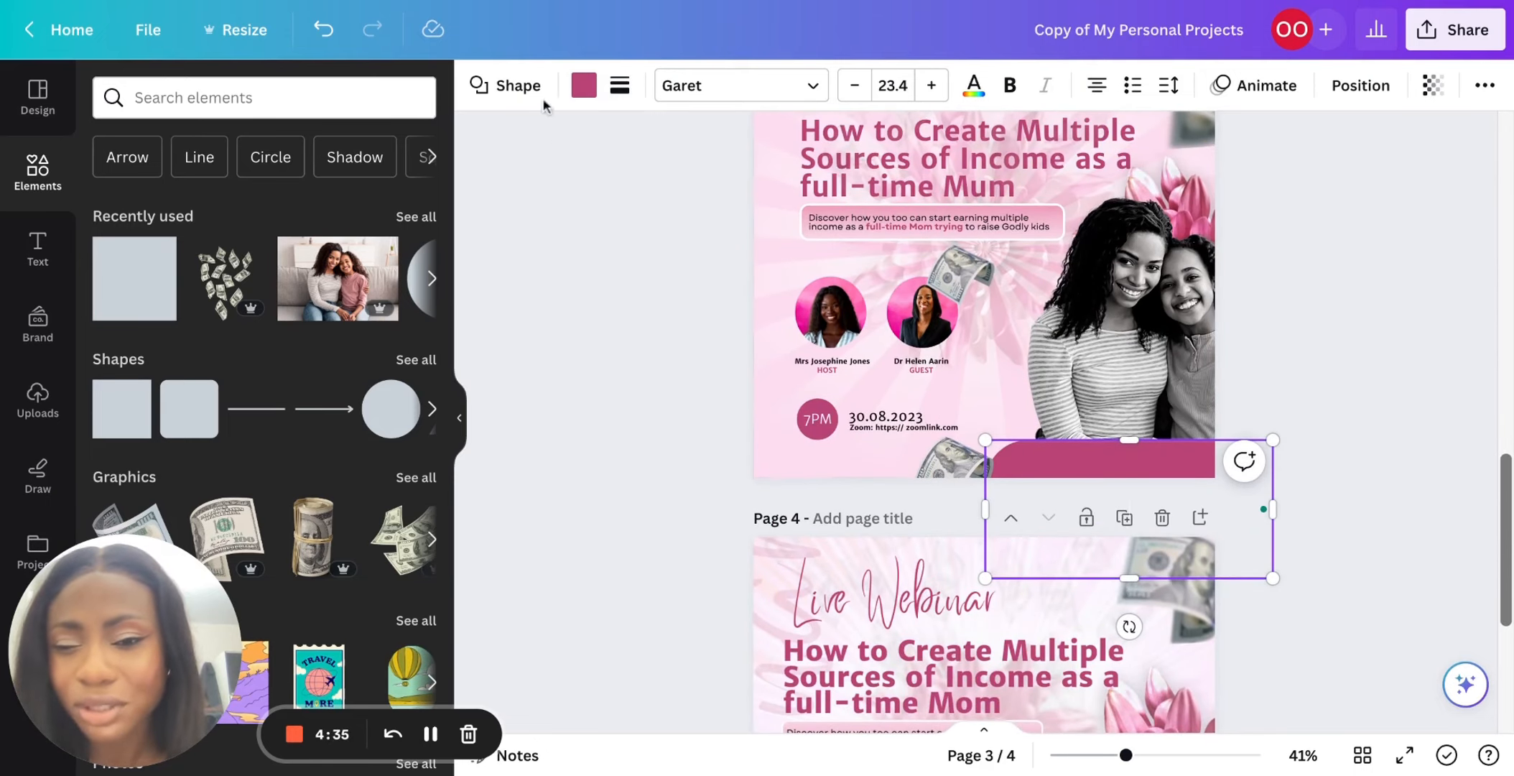
Fill page 3's footer band with the light pink gradient already used in the document.
{"action": "left_click", "coordinate": [584, 85]}
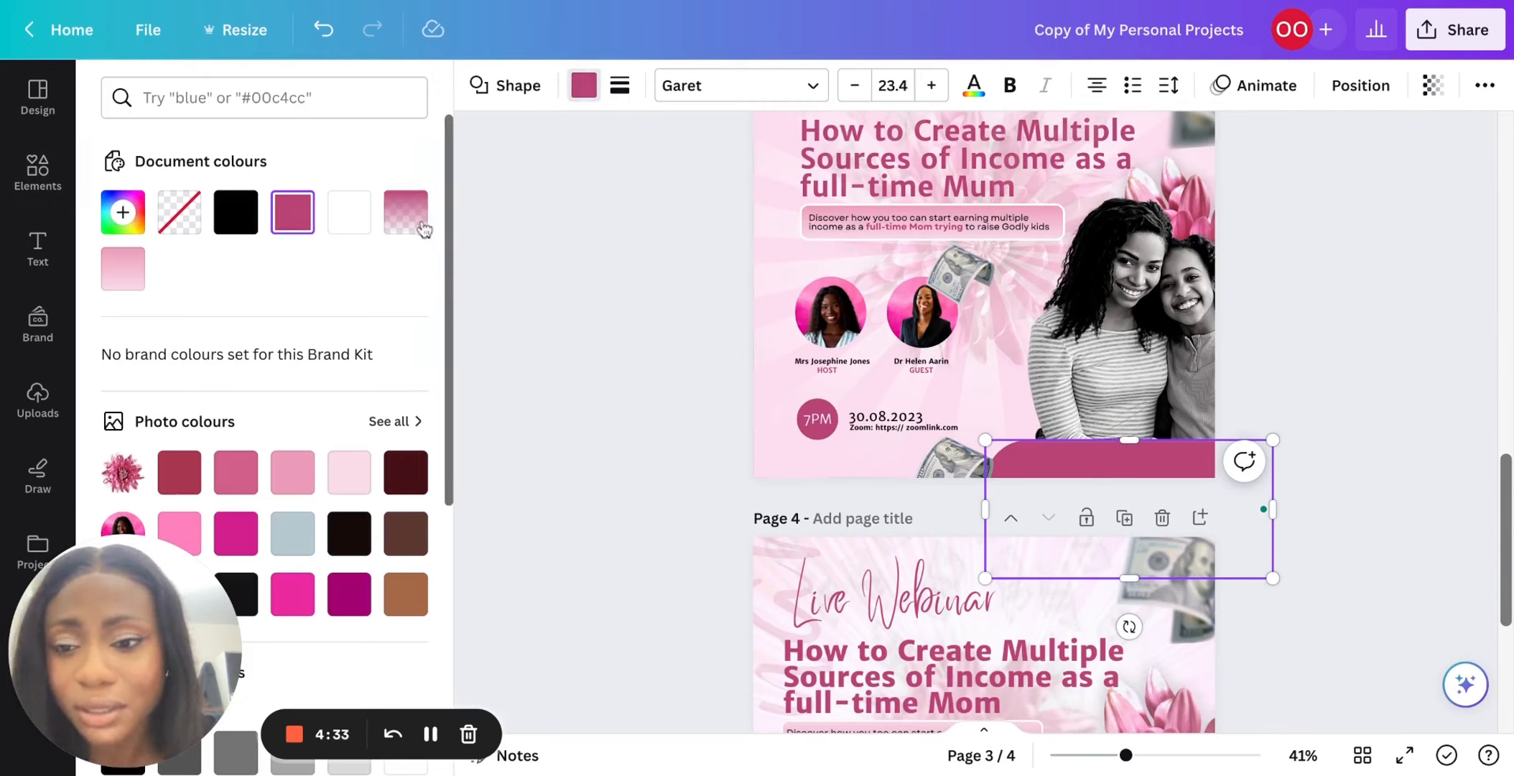
{"action": "left_click", "coordinate": [128, 271]}
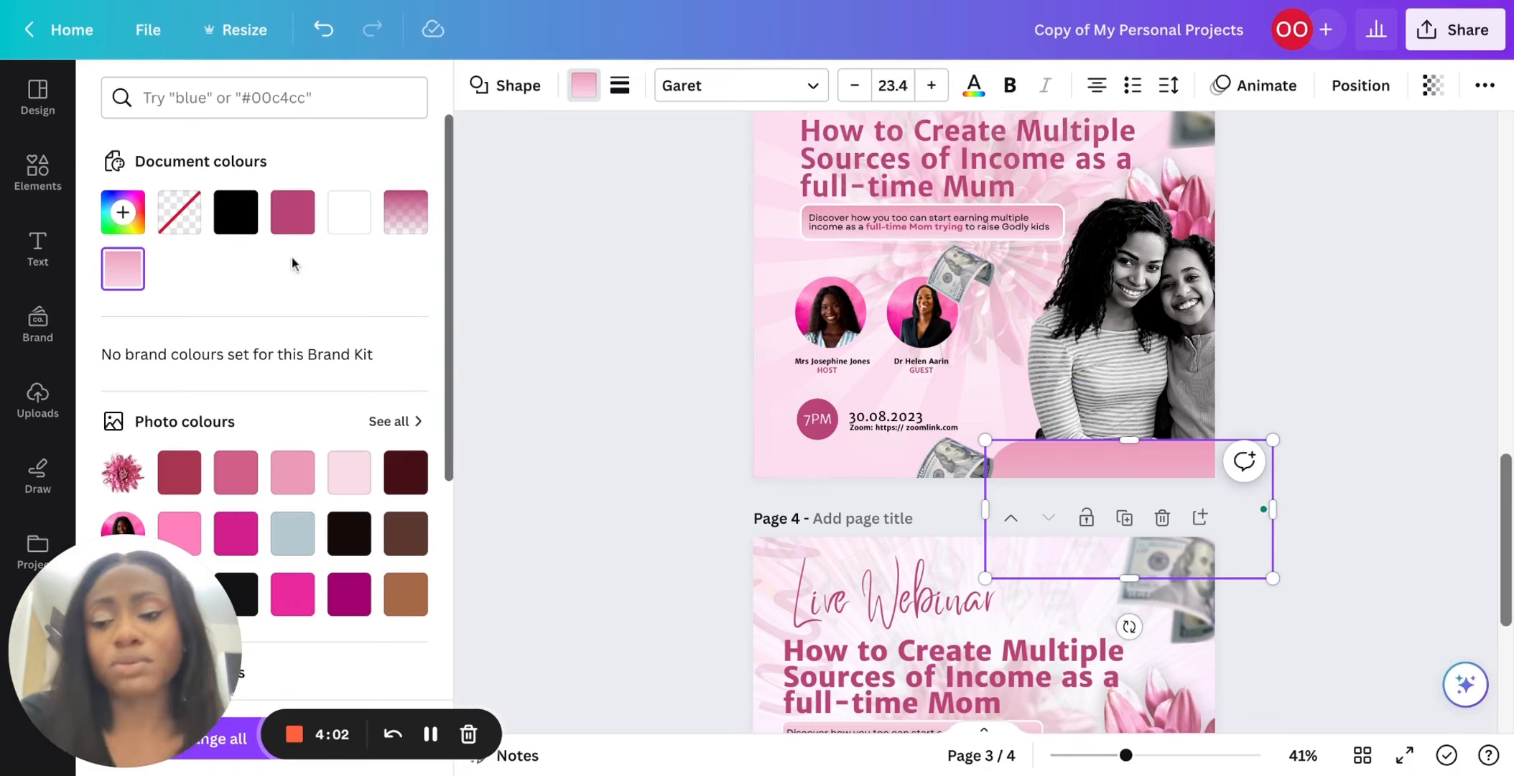
Try a solid pink #EC9BB9 fill and a pink-to-purple gradient on page 3's footer band.
{"action": "left_click", "coordinate": [125, 214]}
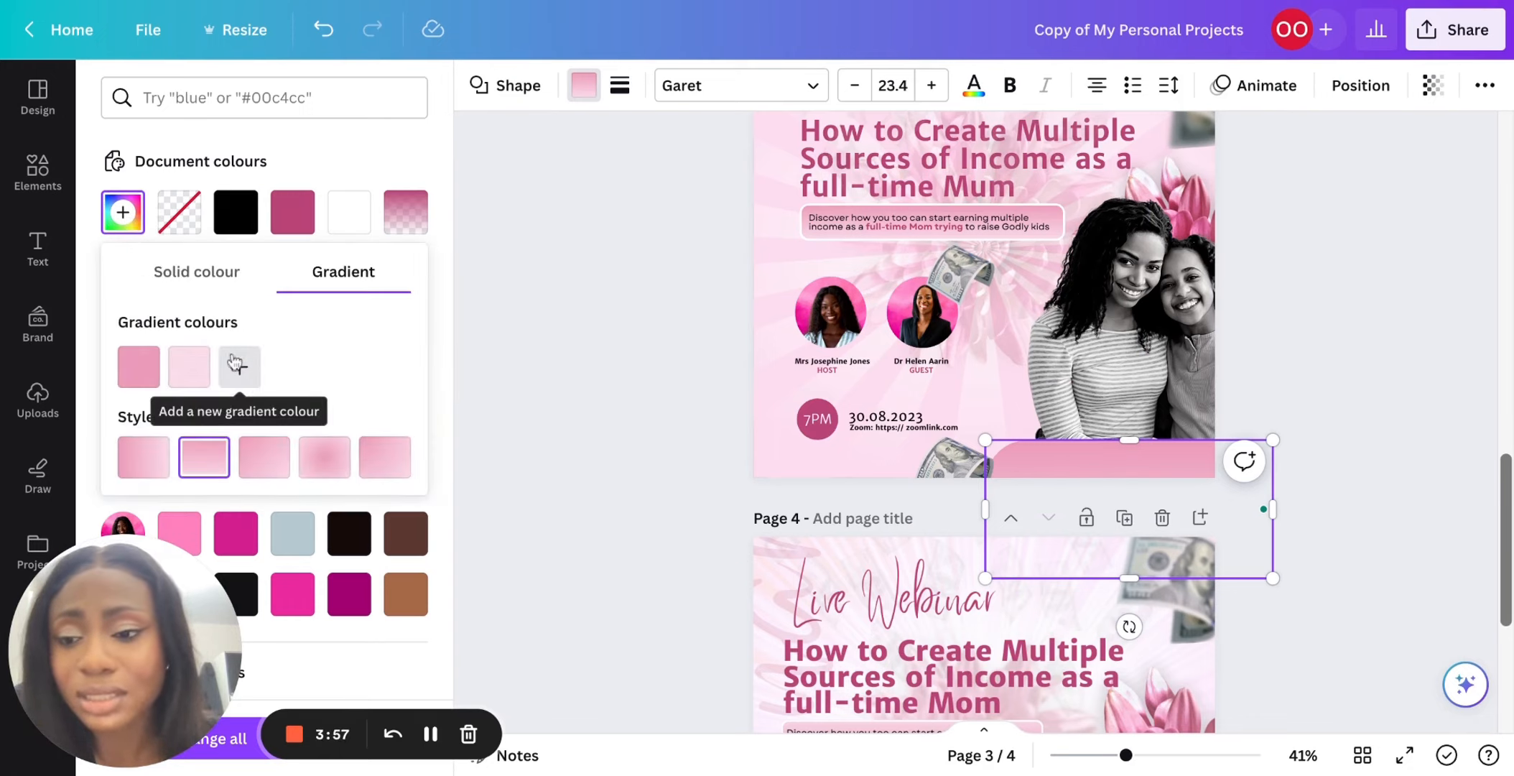
{"action": "left_click", "coordinate": [204, 276]}
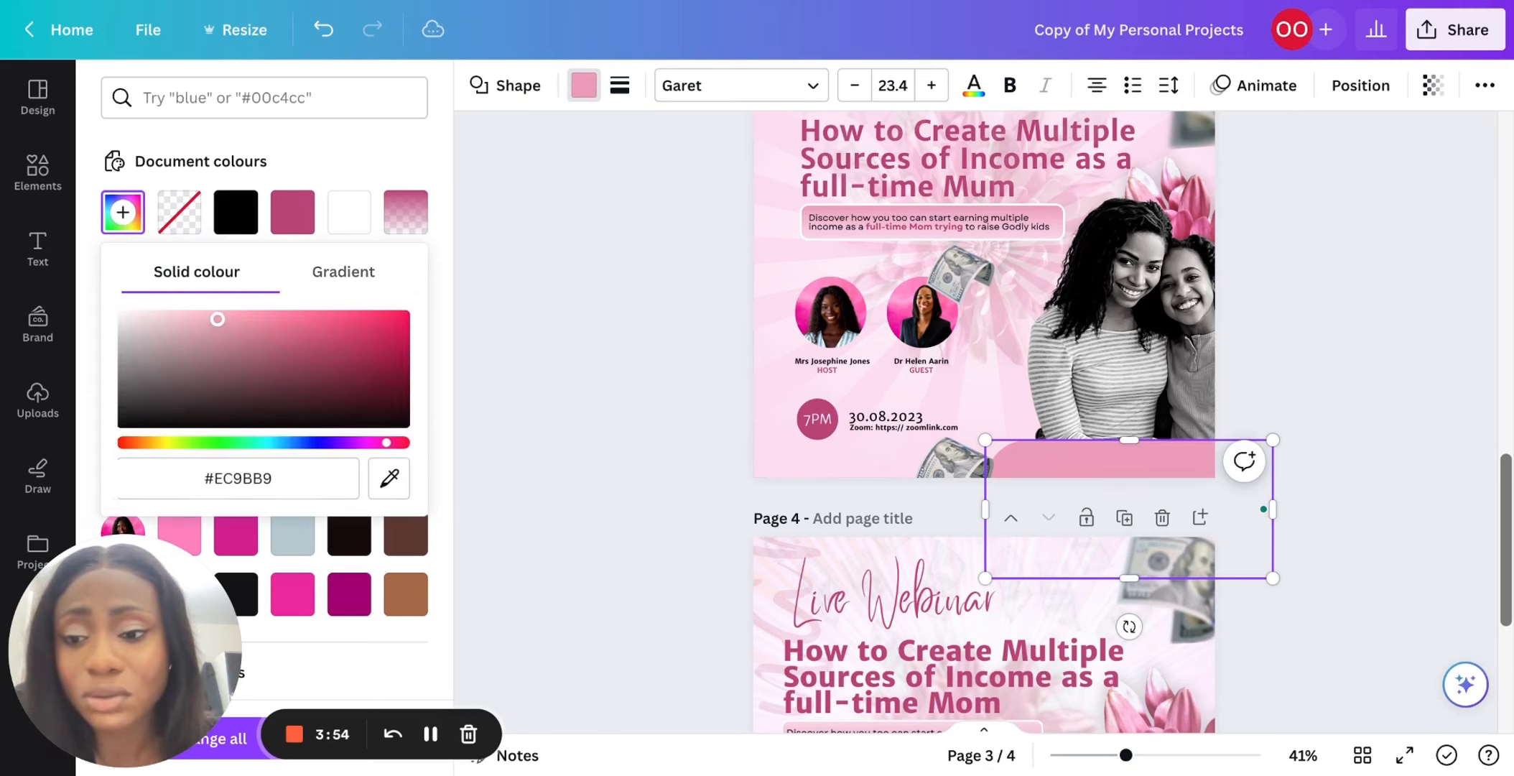
{"action": "left_click", "coordinate": [350, 280]}
{"action": "left_click", "coordinate": [227, 274]}
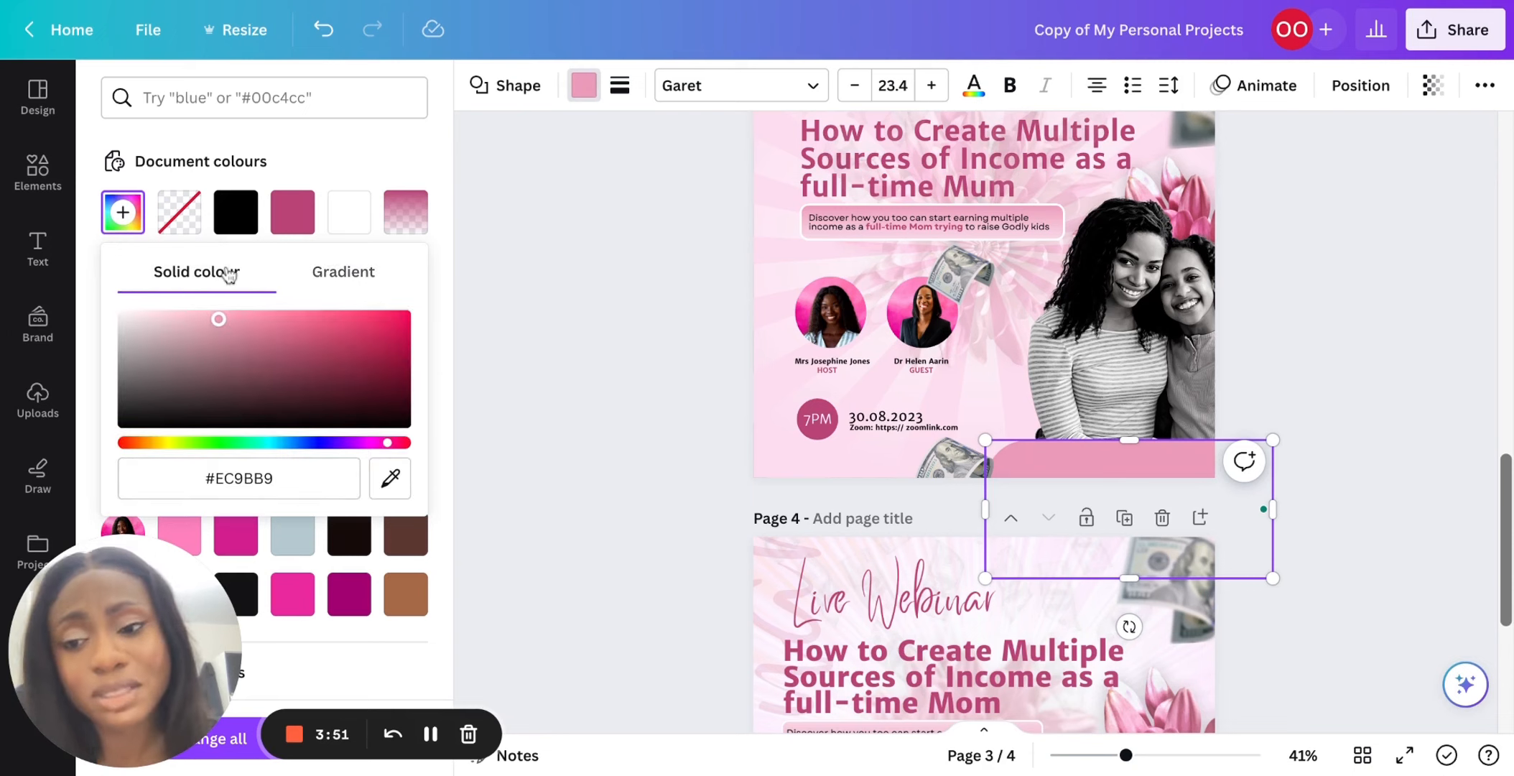
{"action": "left_click", "coordinate": [363, 273]}
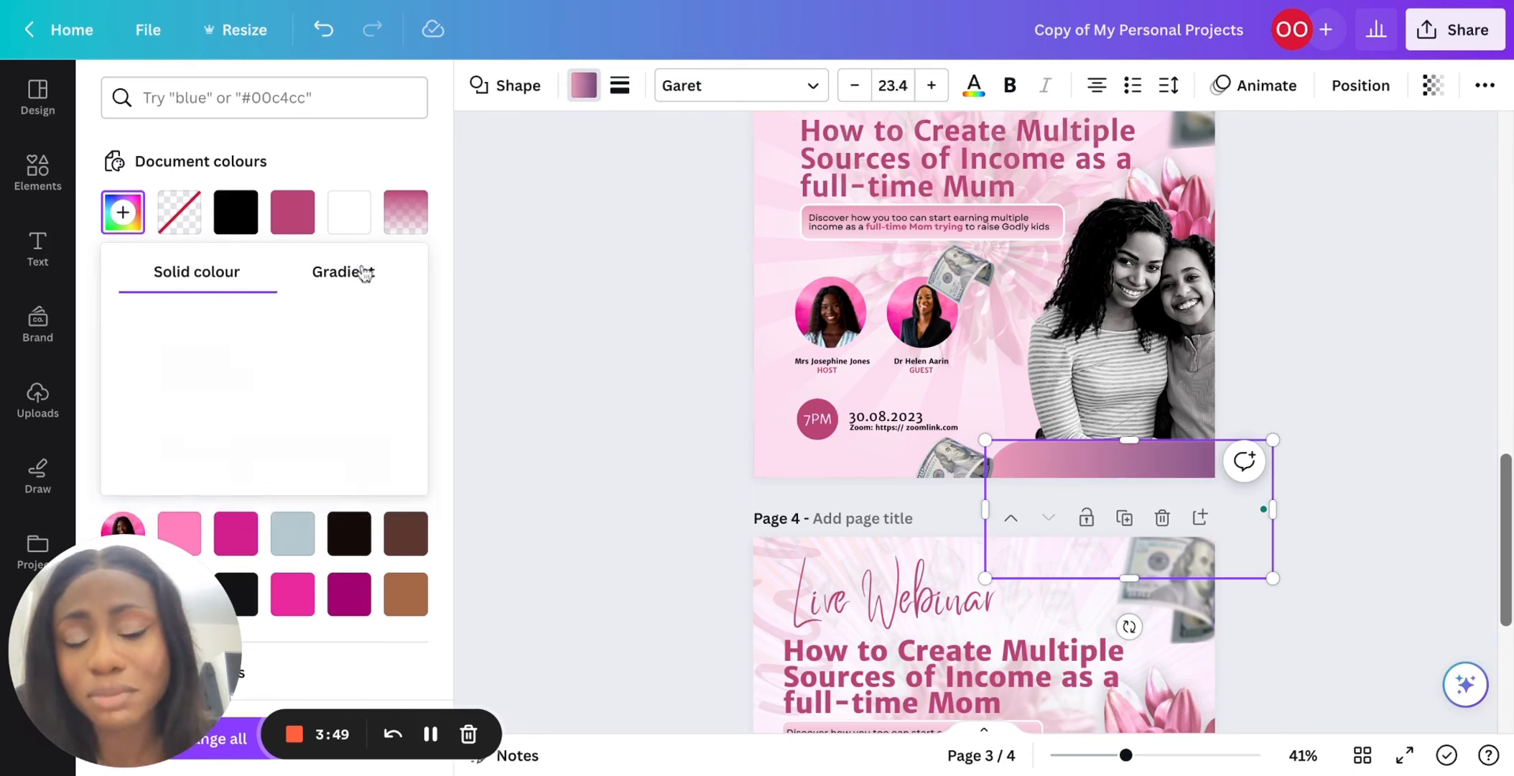
{"action": "left_click", "coordinate": [199, 279]}
{"action": "left_click", "coordinate": [343, 277]}
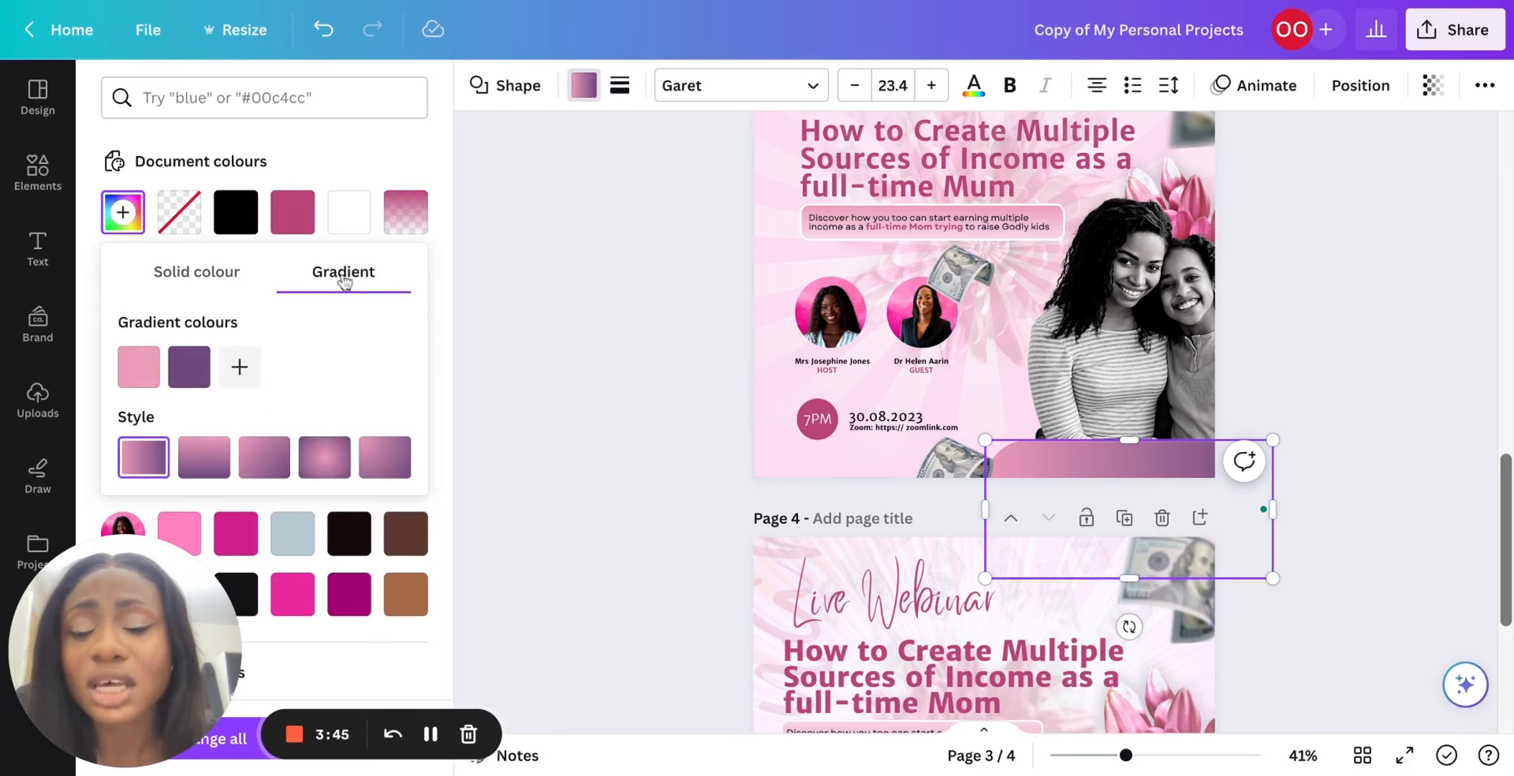
Inspect the two colour stops and the style options of the footer band's pink-to-purple gradient.
{"action": "left_click", "coordinate": [159, 369]}
{"action": "left_click", "coordinate": [186, 374]}
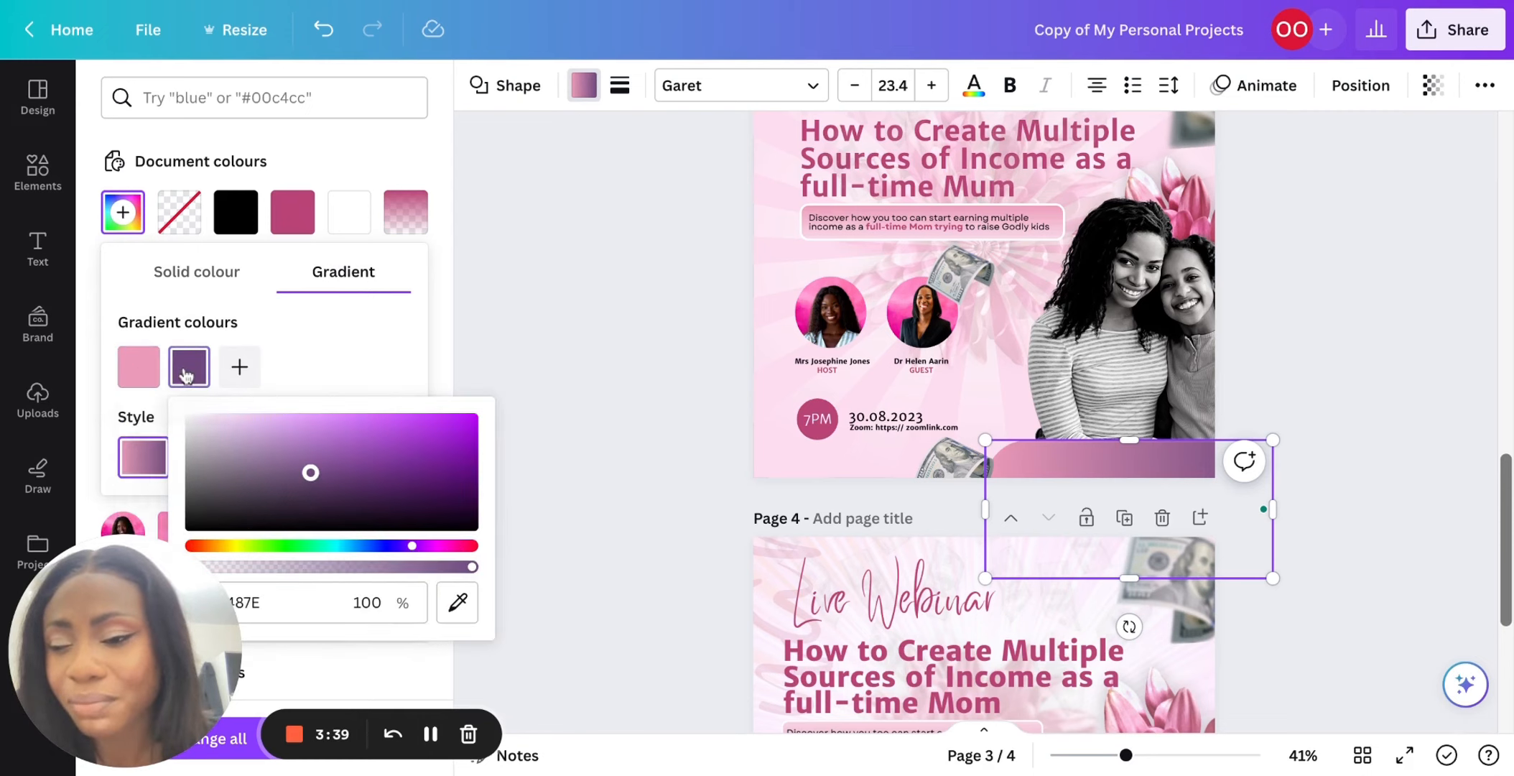
{"action": "left_click", "coordinate": [152, 375]}
{"action": "left_click", "coordinate": [191, 372]}
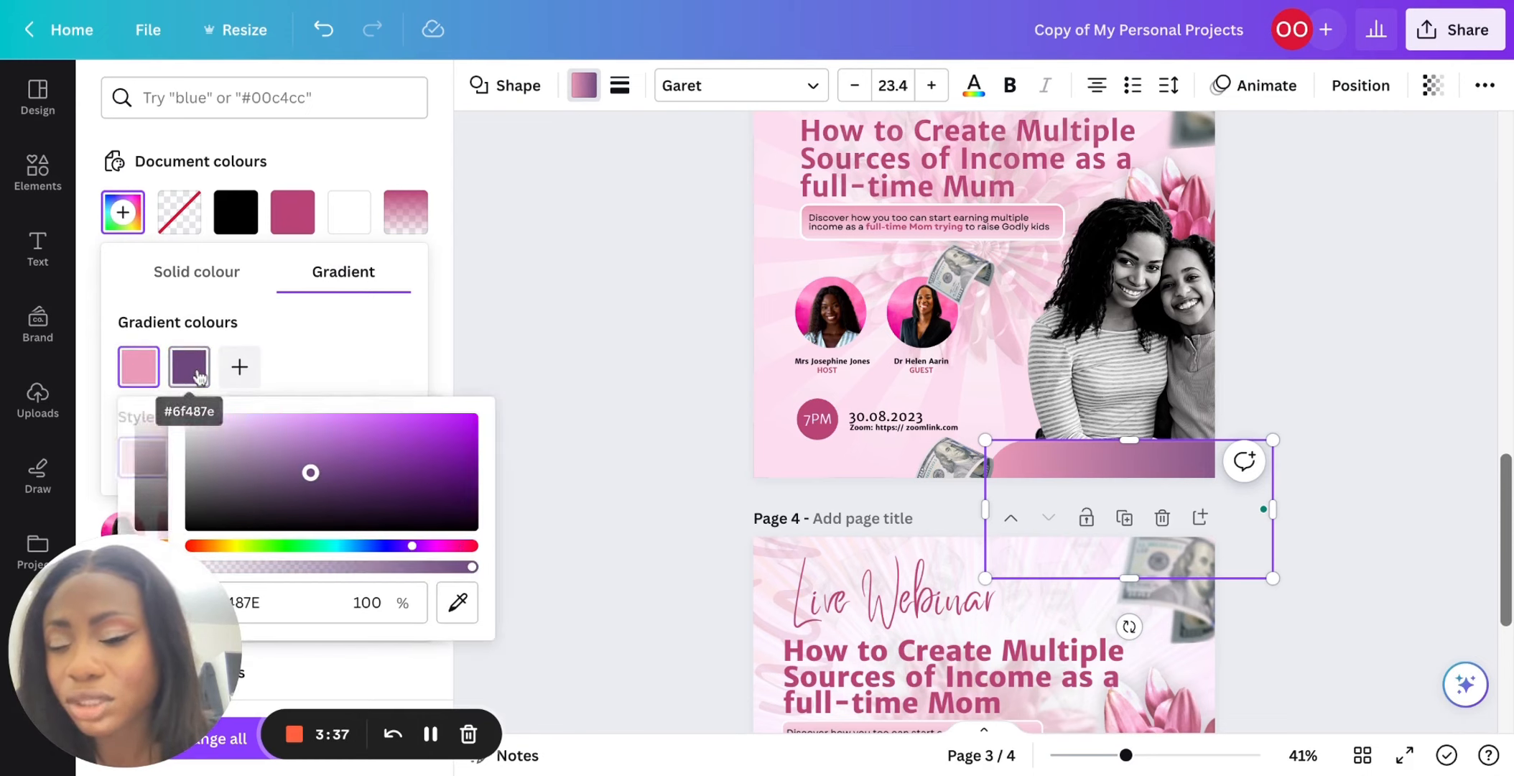
{"action": "left_click", "coordinate": [140, 370]}
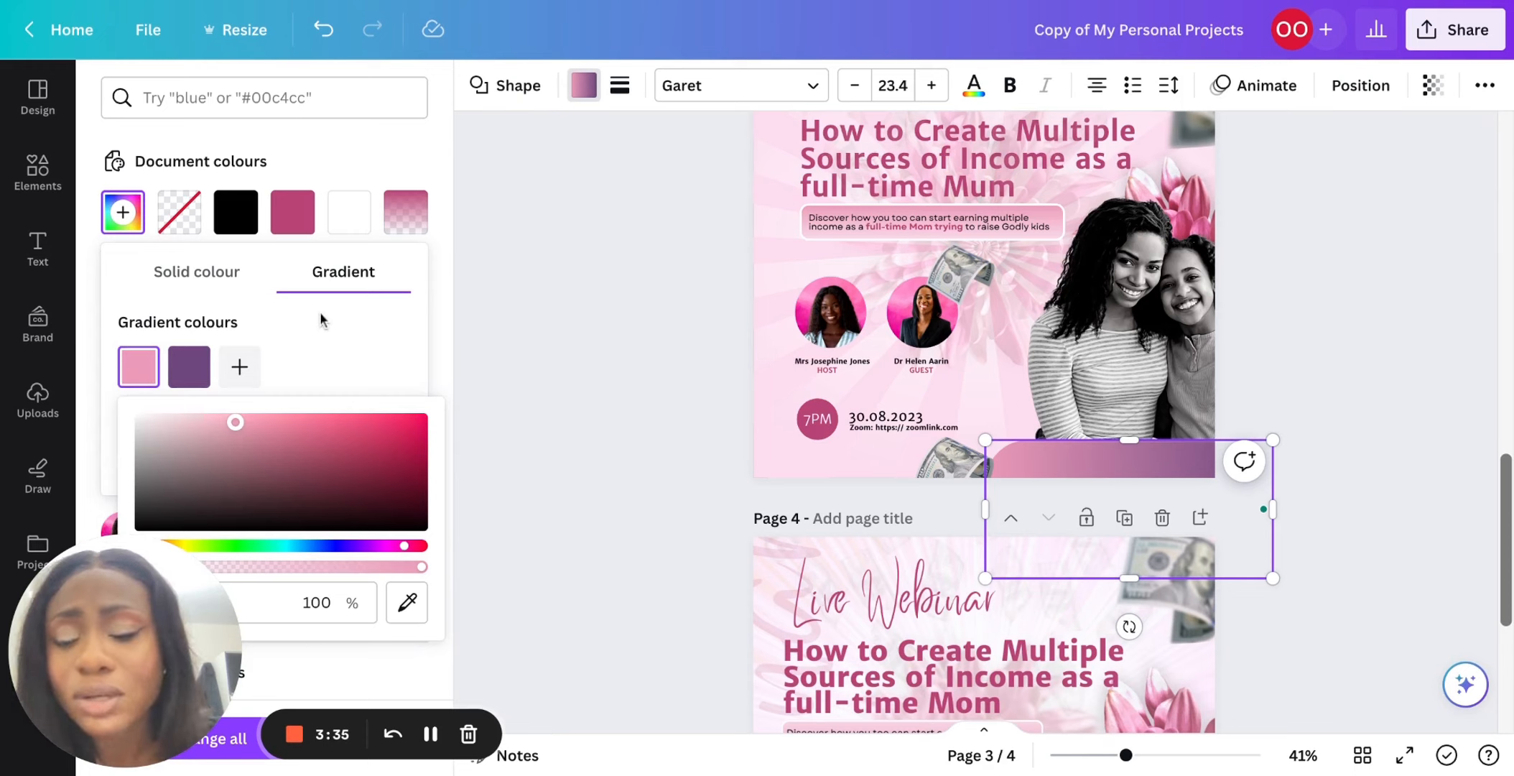
{"action": "left_click", "coordinate": [322, 341]}
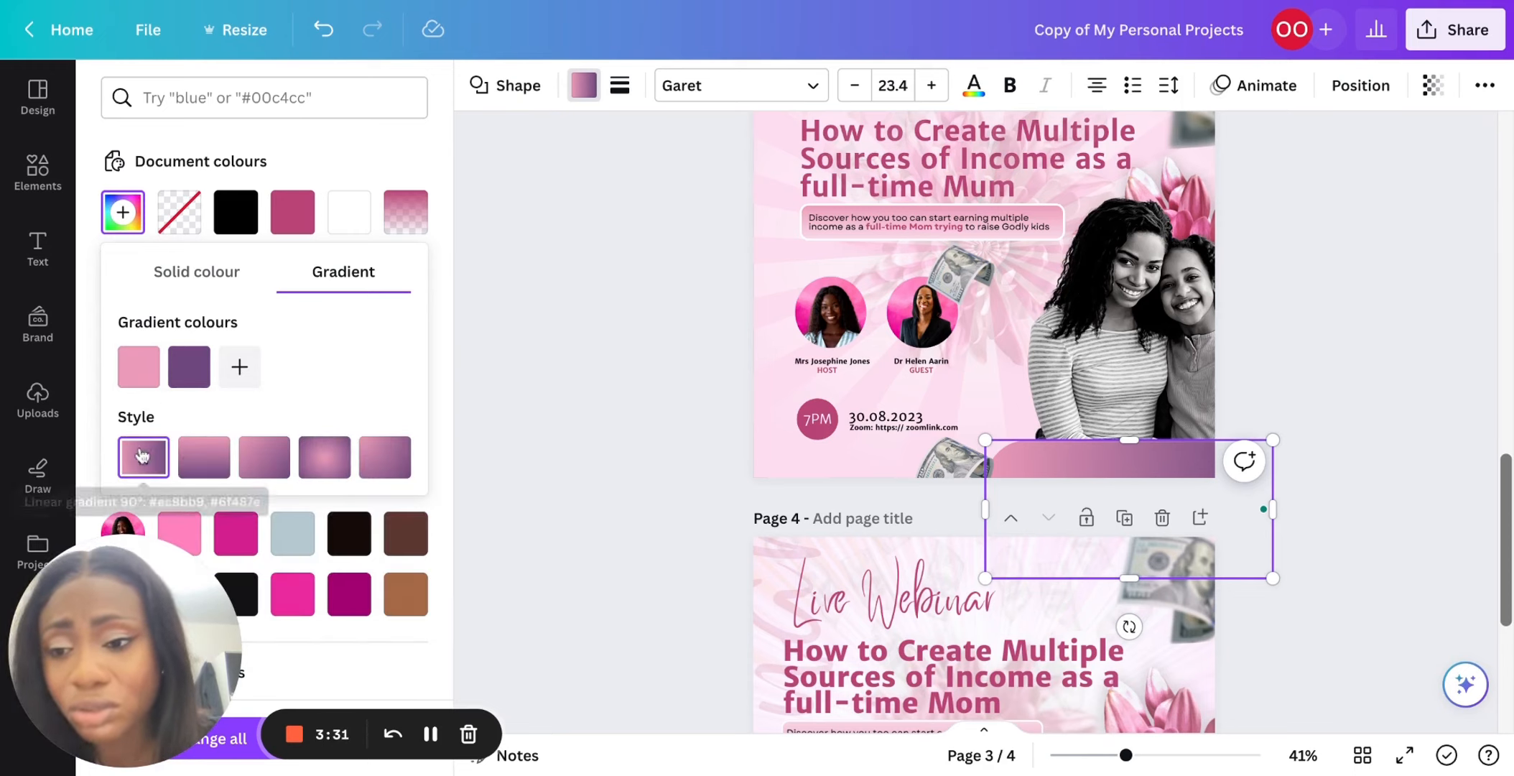
Discard the purple gradient and restore the document's light pink gradient on the footer band.
{"action": "left_click", "coordinate": [223, 281]}
{"action": "left_click", "coordinate": [309, 152]}
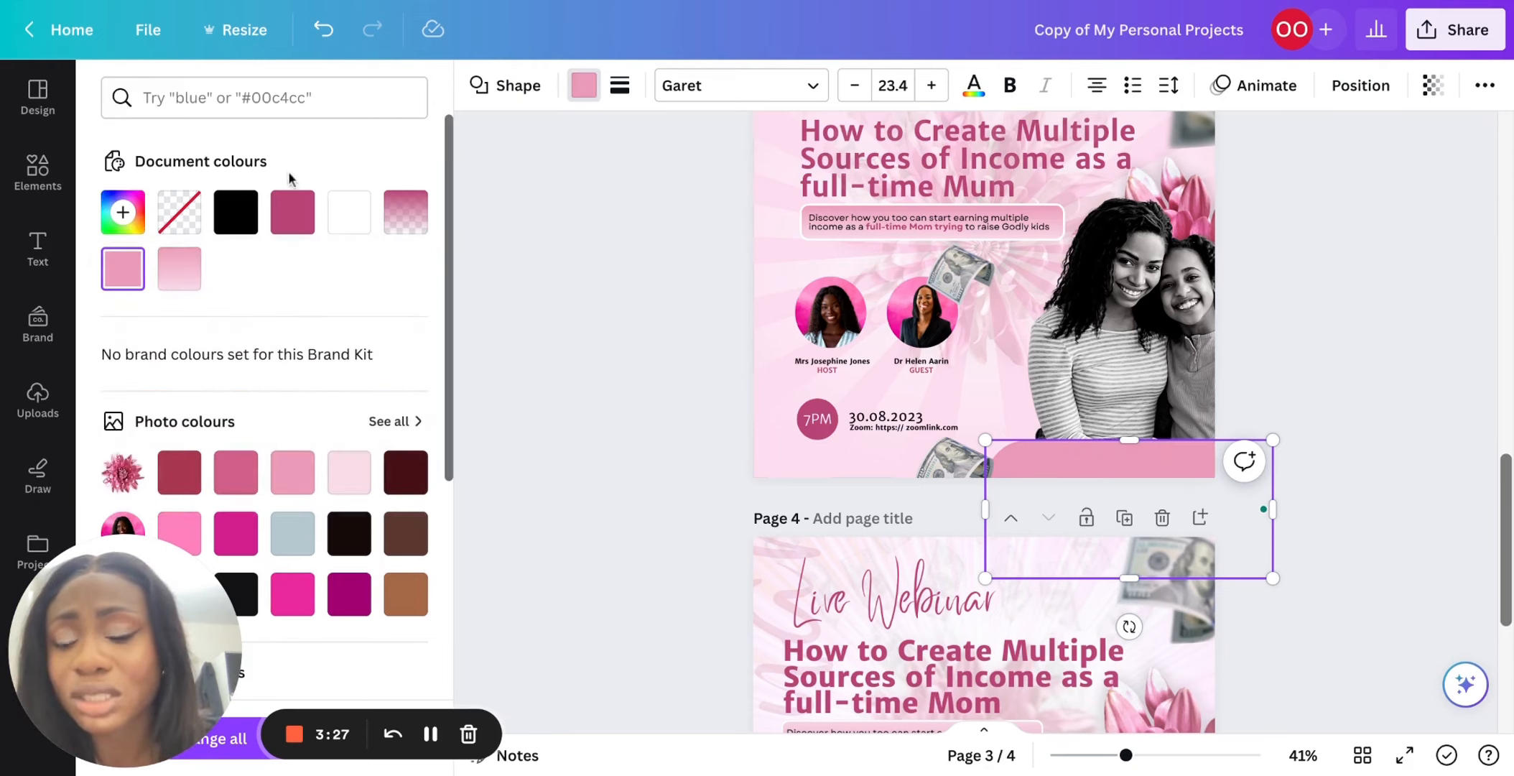
{"action": "left_click", "coordinate": [167, 274]}
{"action": "left_click", "coordinate": [542, 382]}
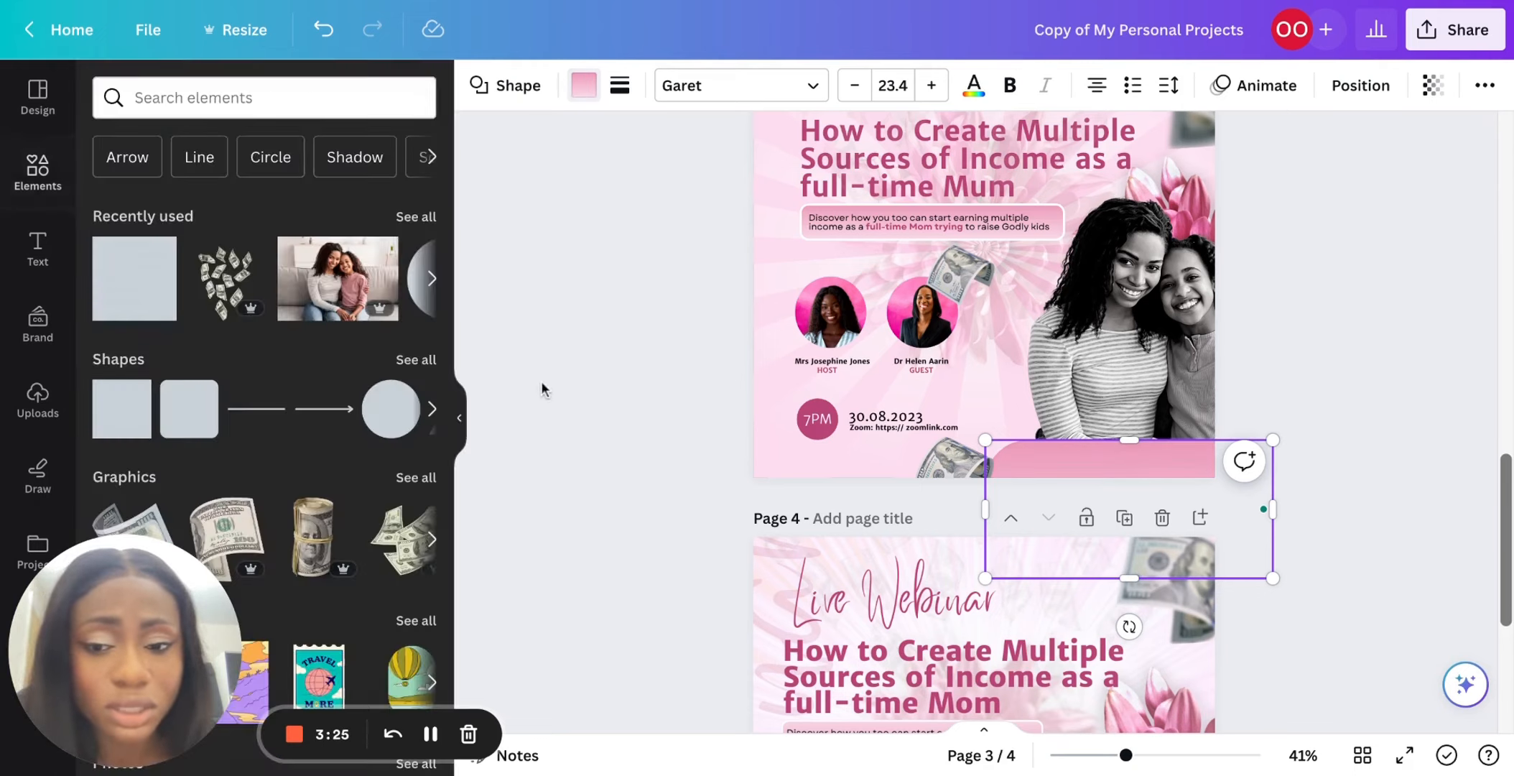
Copy the "CLICK ON THE LINK IN BIO TO SIGN UP NOW" text from page 2 onto page 3's footer band.
{"action": "left_click", "coordinate": [622, 370]}
{"action": "scroll", "coordinate": [621, 370], "scroll_direction": "up", "scroll_amount": 5}
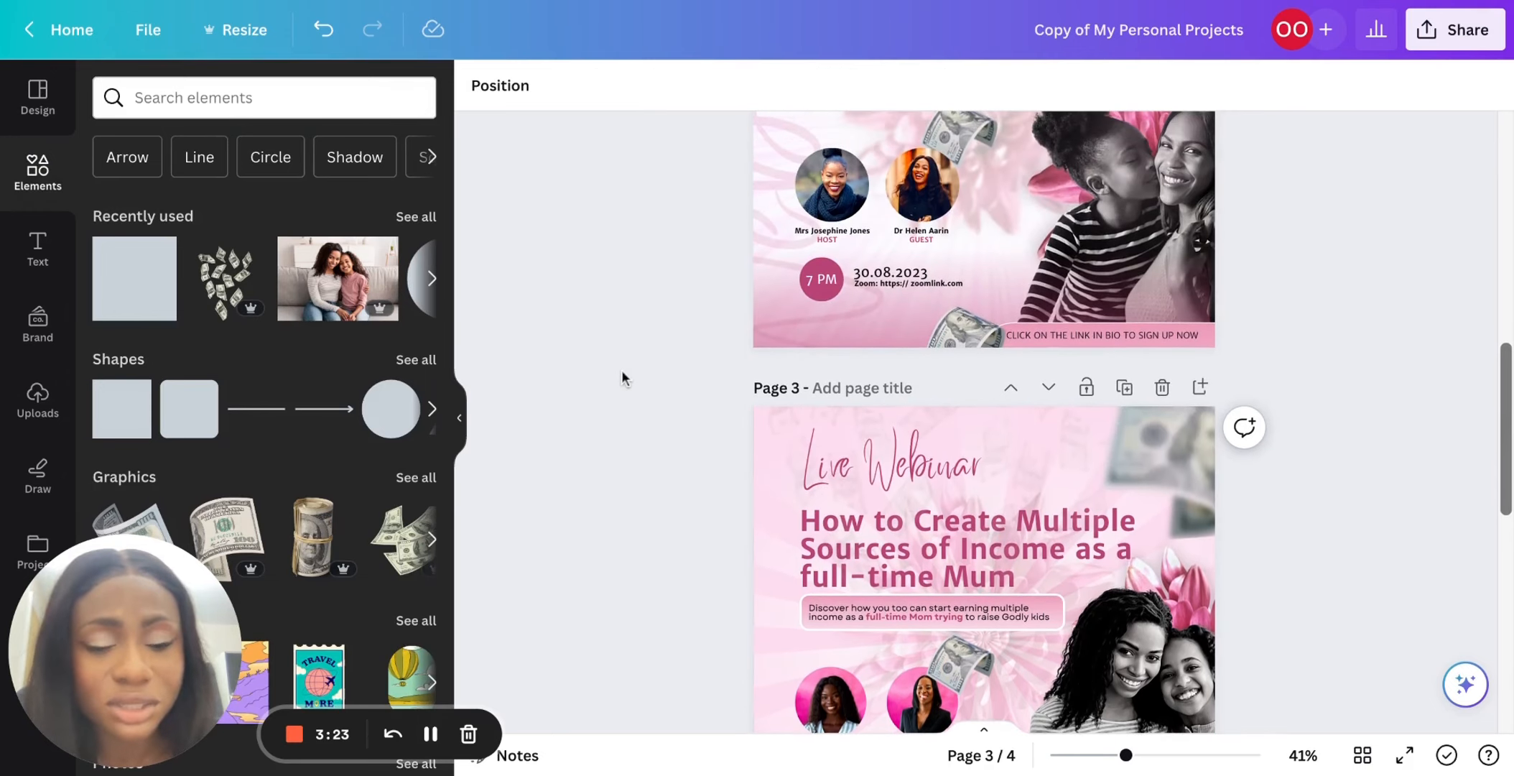
{"action": "left_click", "coordinate": [1157, 336]}
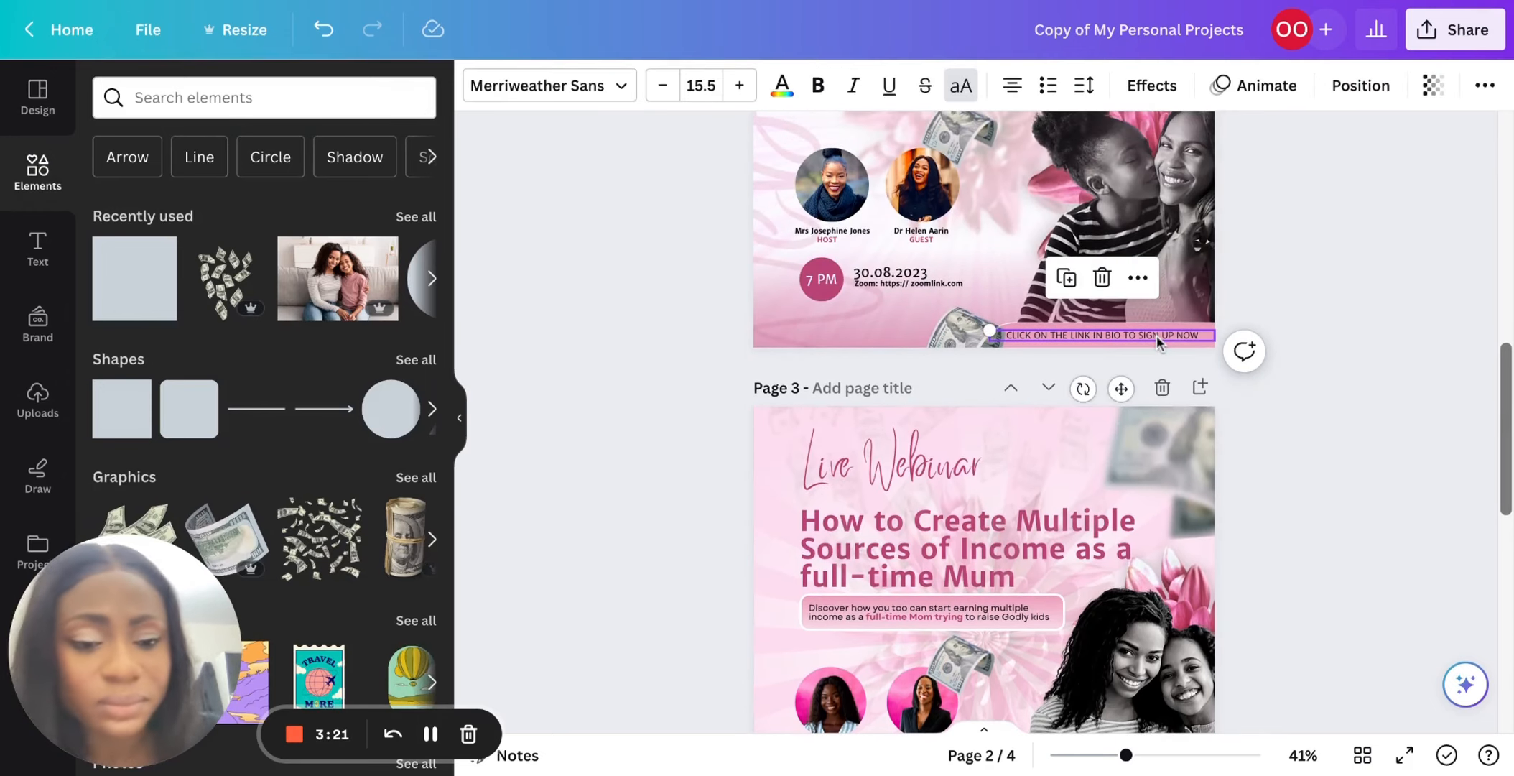
{"action": "scroll", "coordinate": [1153, 359], "scroll_direction": "down", "scroll_amount": 6}
{"action": "key", "text": "ctrl+v"}
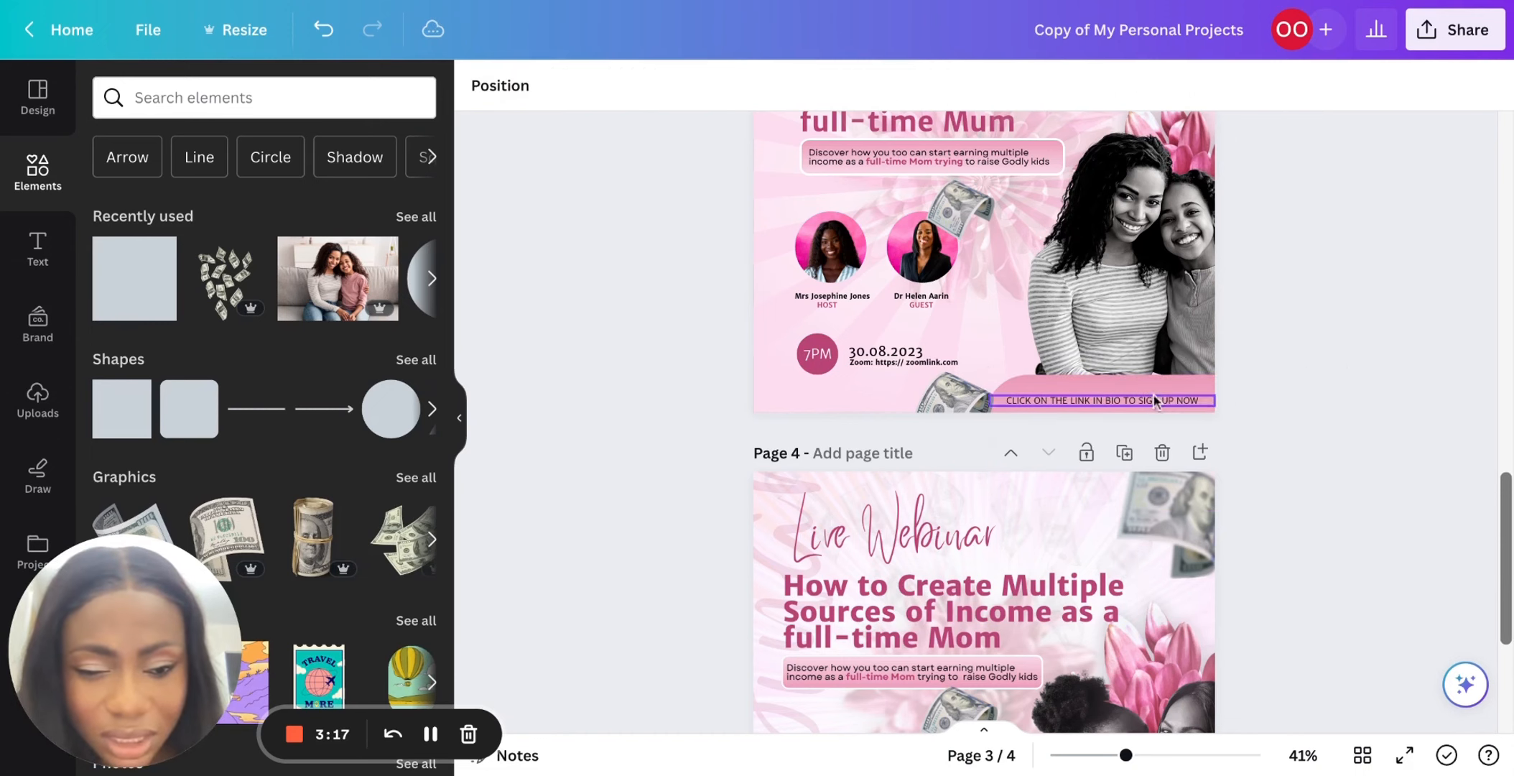
Nudge page 3's footer band slightly down so it sits more tightly around the sign-up text.
{"action": "left_click_drag", "start_coordinate": [1155, 387], "coordinate": [1157, 378]}
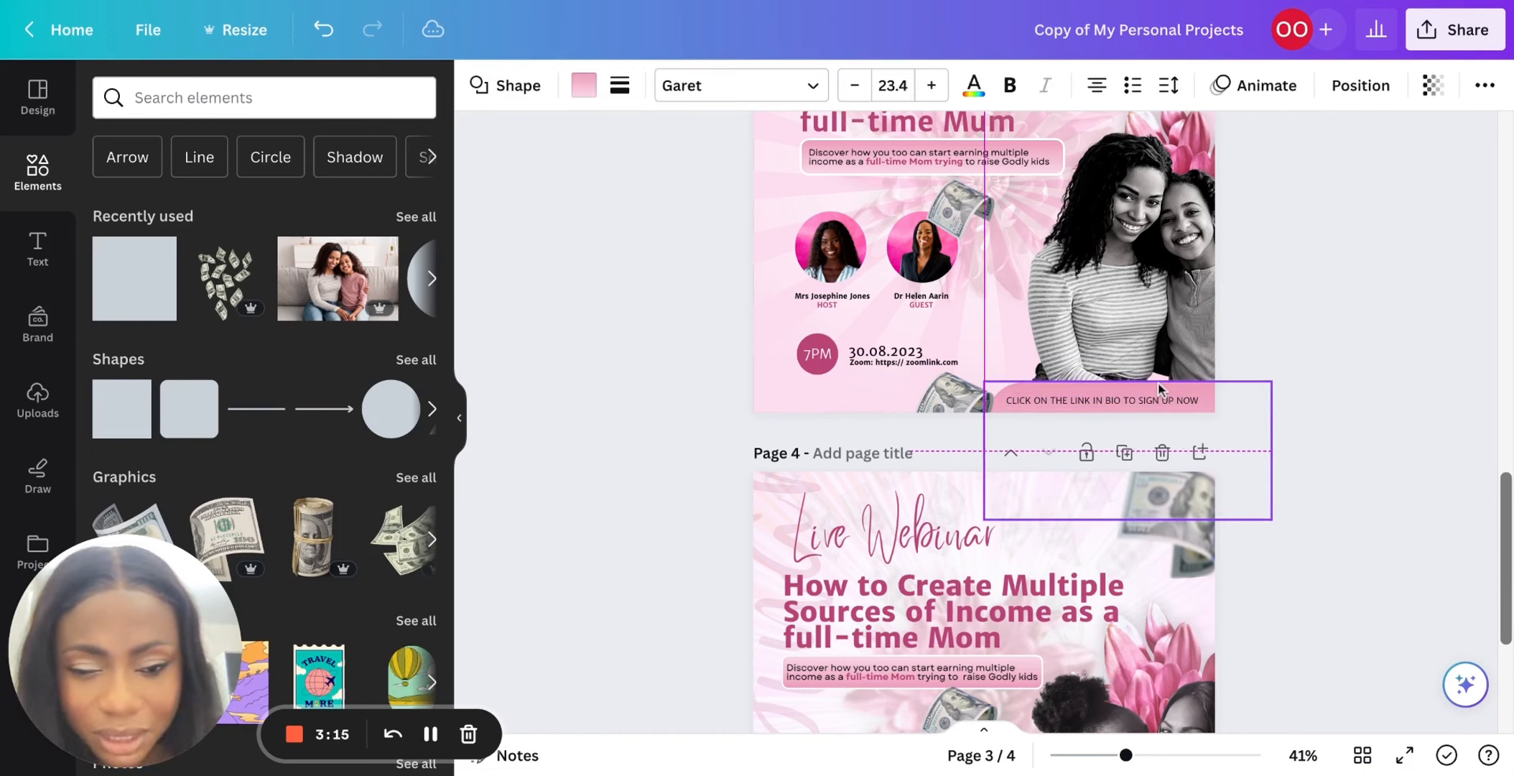
{"action": "left_click", "coordinate": [1335, 302]}
{"action": "scroll", "coordinate": [1335, 302], "scroll_direction": "up", "scroll_amount": 5}
{"action": "scroll", "coordinate": [1335, 296], "scroll_direction": "down", "scroll_amount": 5}
Give page 3's footer band a solid white border with weight 3.
{"action": "left_click", "coordinate": [1199, 298]}
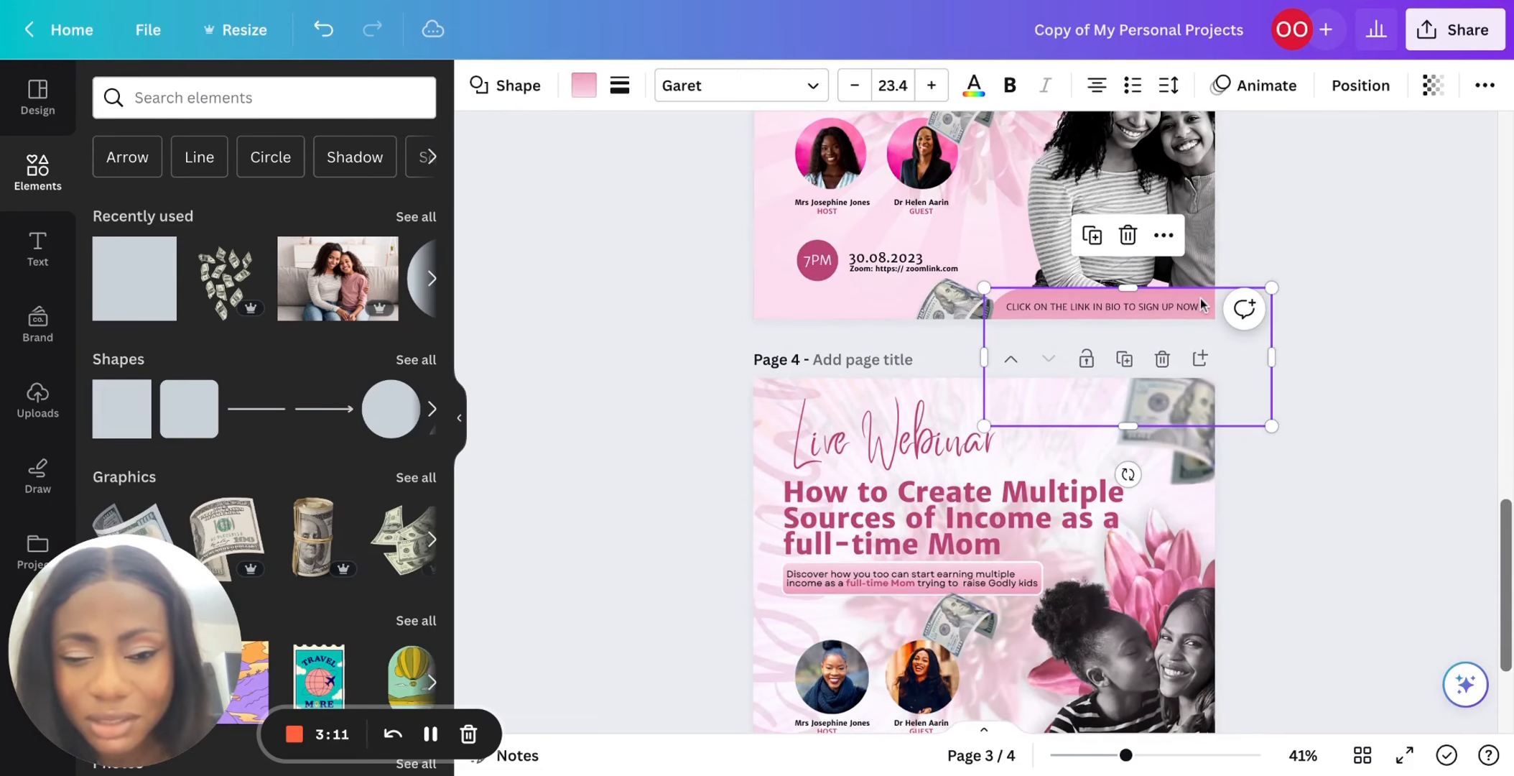
{"action": "left_click", "coordinate": [620, 89]}
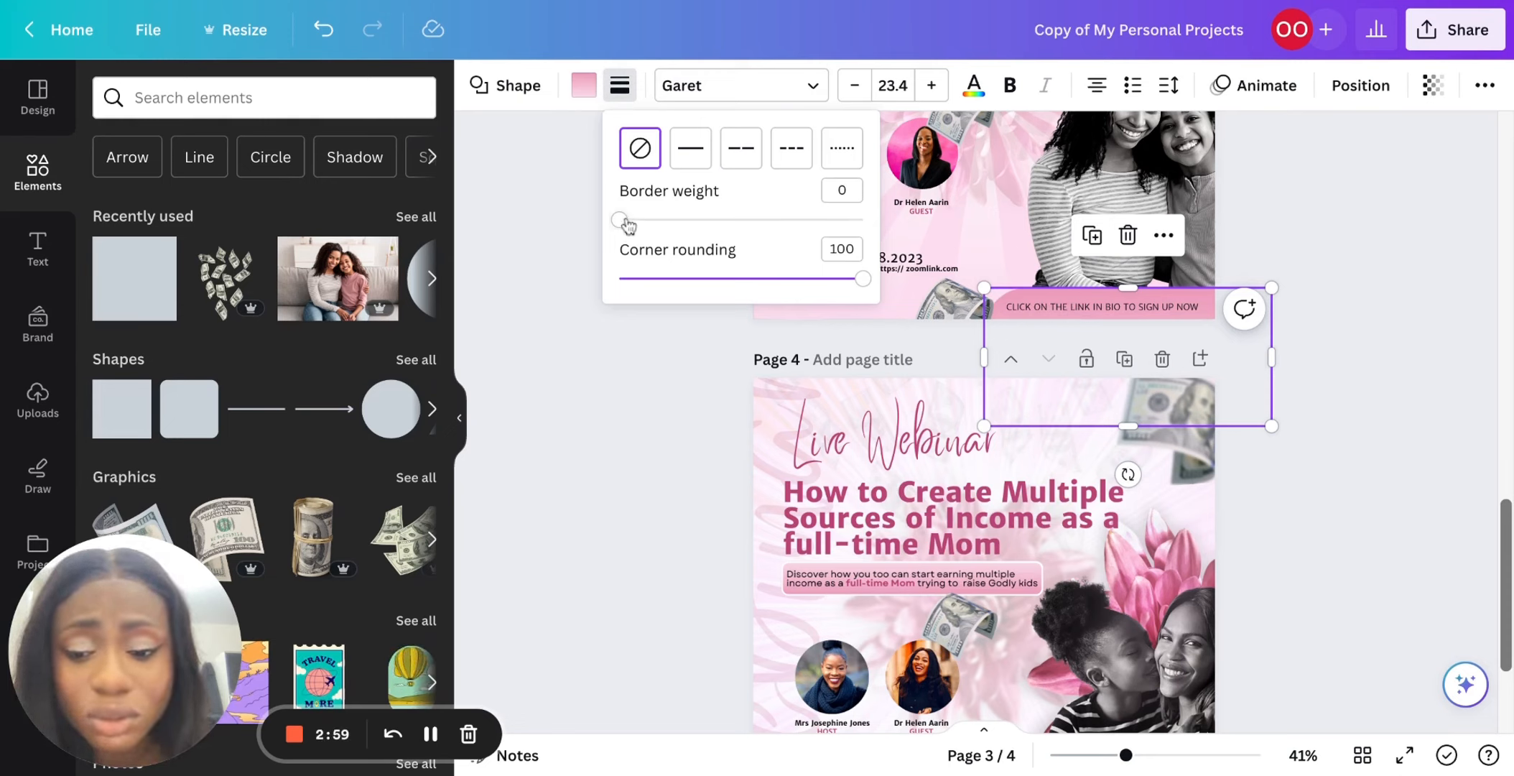
{"action": "left_click_drag", "start_coordinate": [622, 223], "coordinate": [626, 220]}
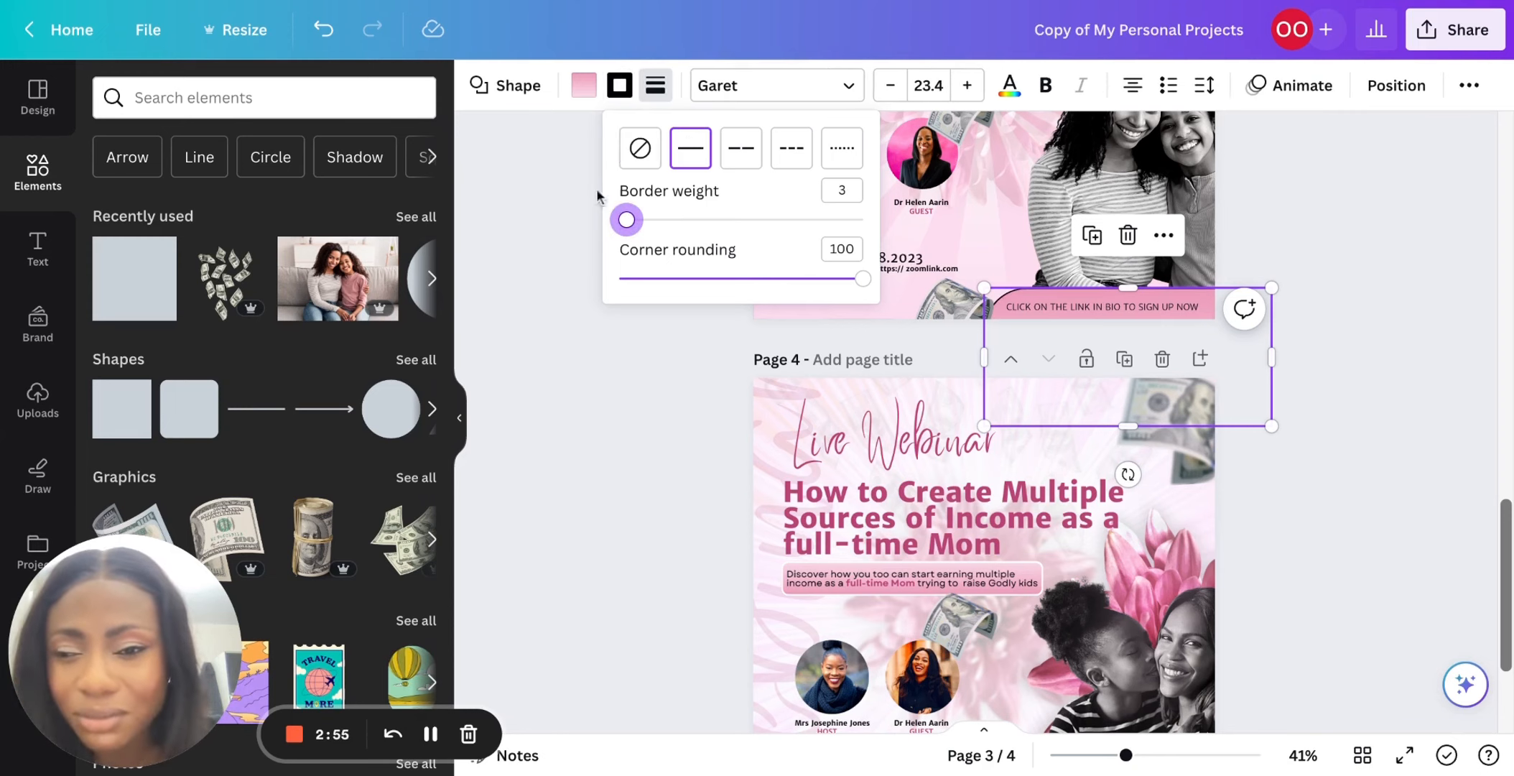
{"action": "left_click", "coordinate": [574, 153]}
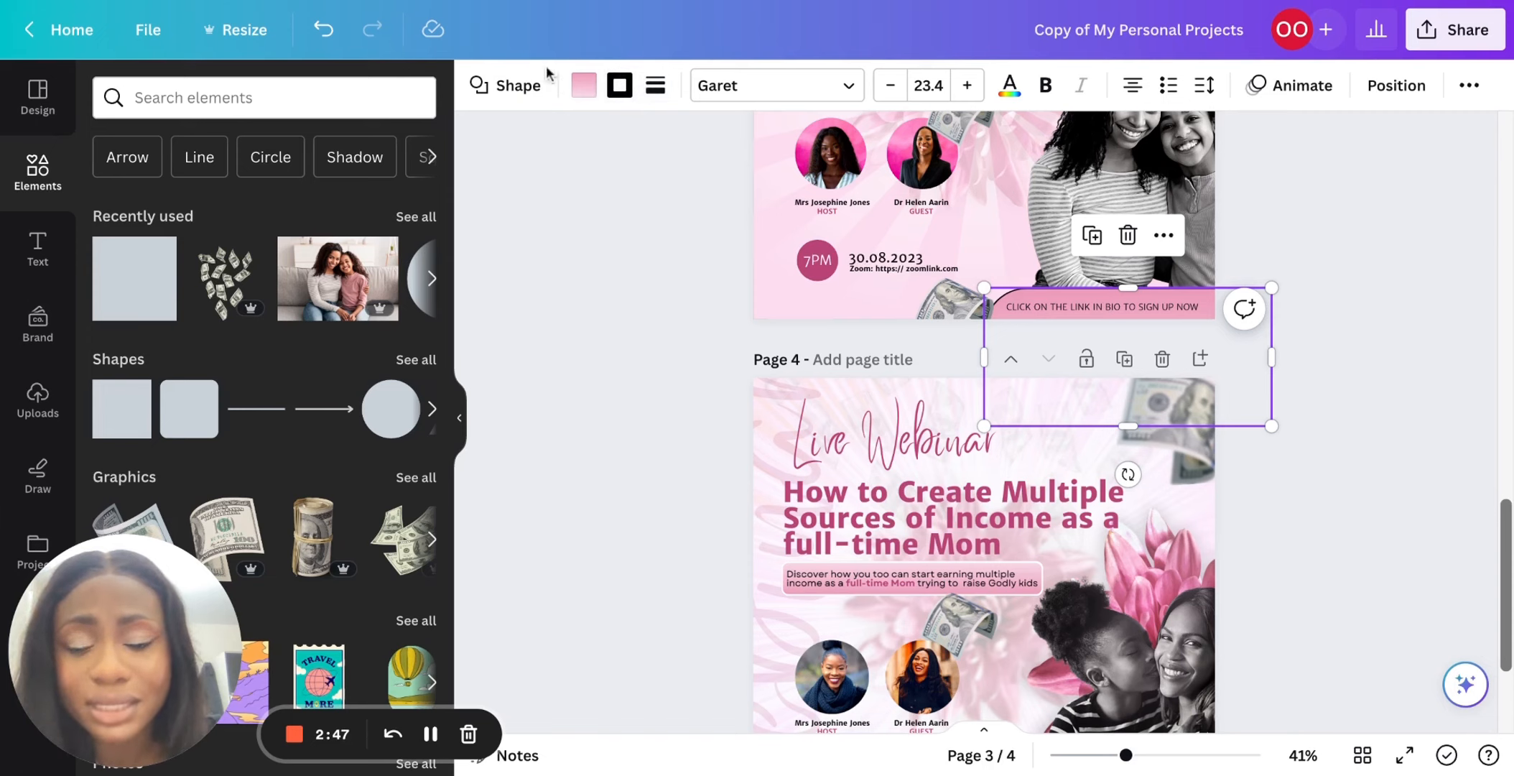
{"action": "left_click", "coordinate": [621, 87]}
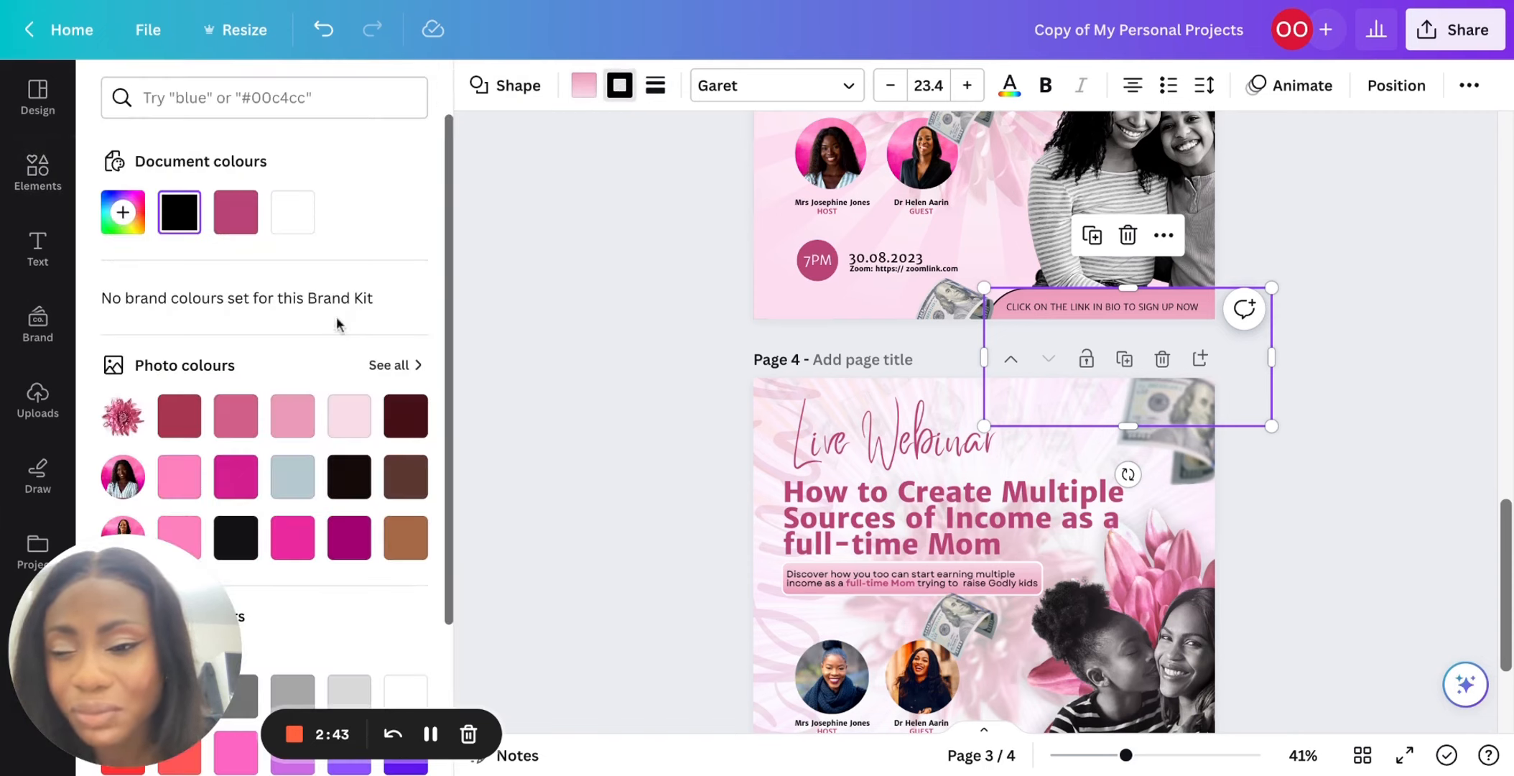
{"action": "left_click", "coordinate": [300, 234]}
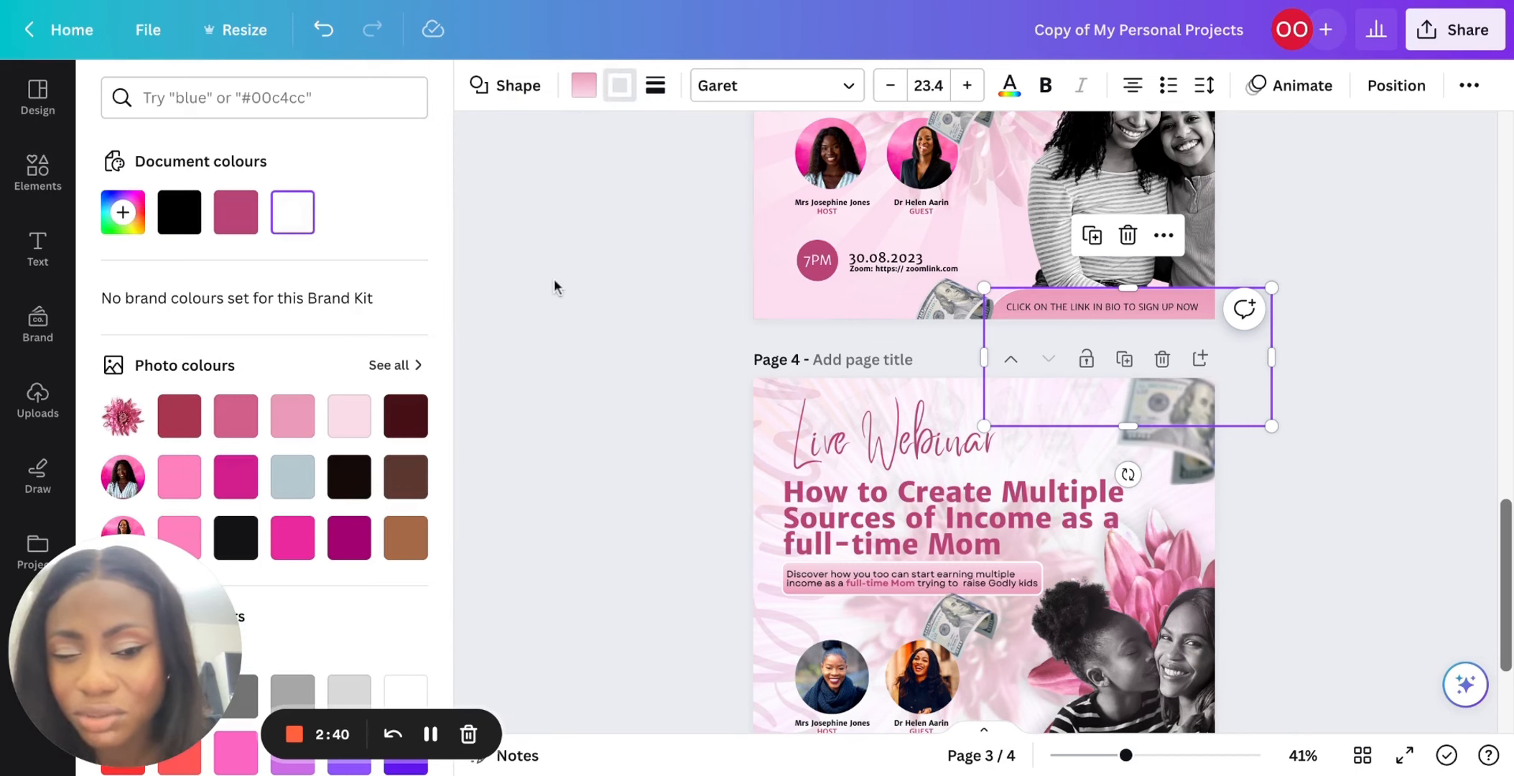
{"action": "left_click", "coordinate": [554, 281]}
Examine the oversized rotated script text along page 2's left edge and compare it with page 3.
{"action": "scroll", "coordinate": [1362, 316], "scroll_direction": "up", "scroll_amount": 7}
{"action": "scroll", "coordinate": [1363, 322], "scroll_direction": "up", "scroll_amount": 4}
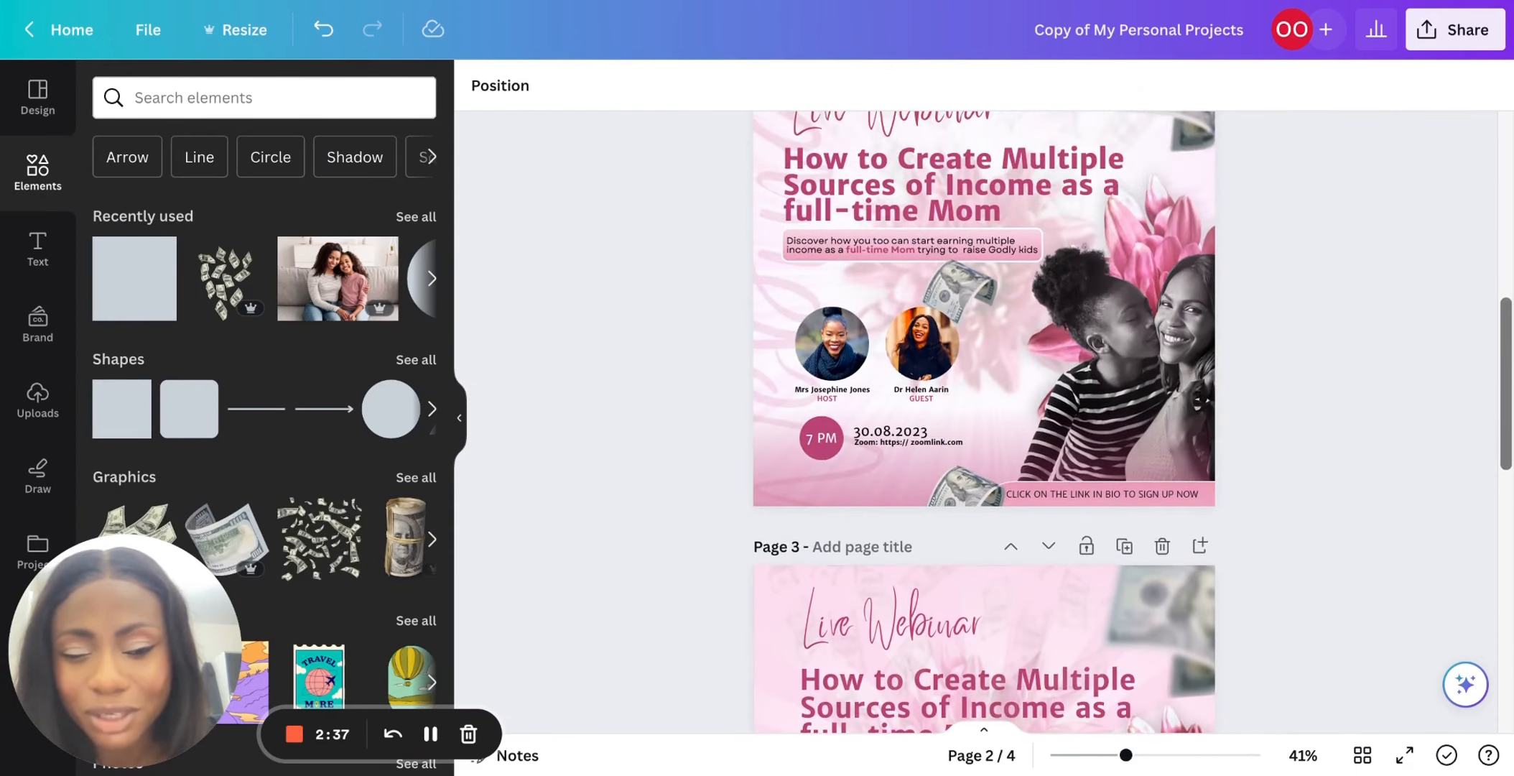
{"action": "scroll", "coordinate": [819, 422], "scroll_direction": "up", "scroll_amount": 3}
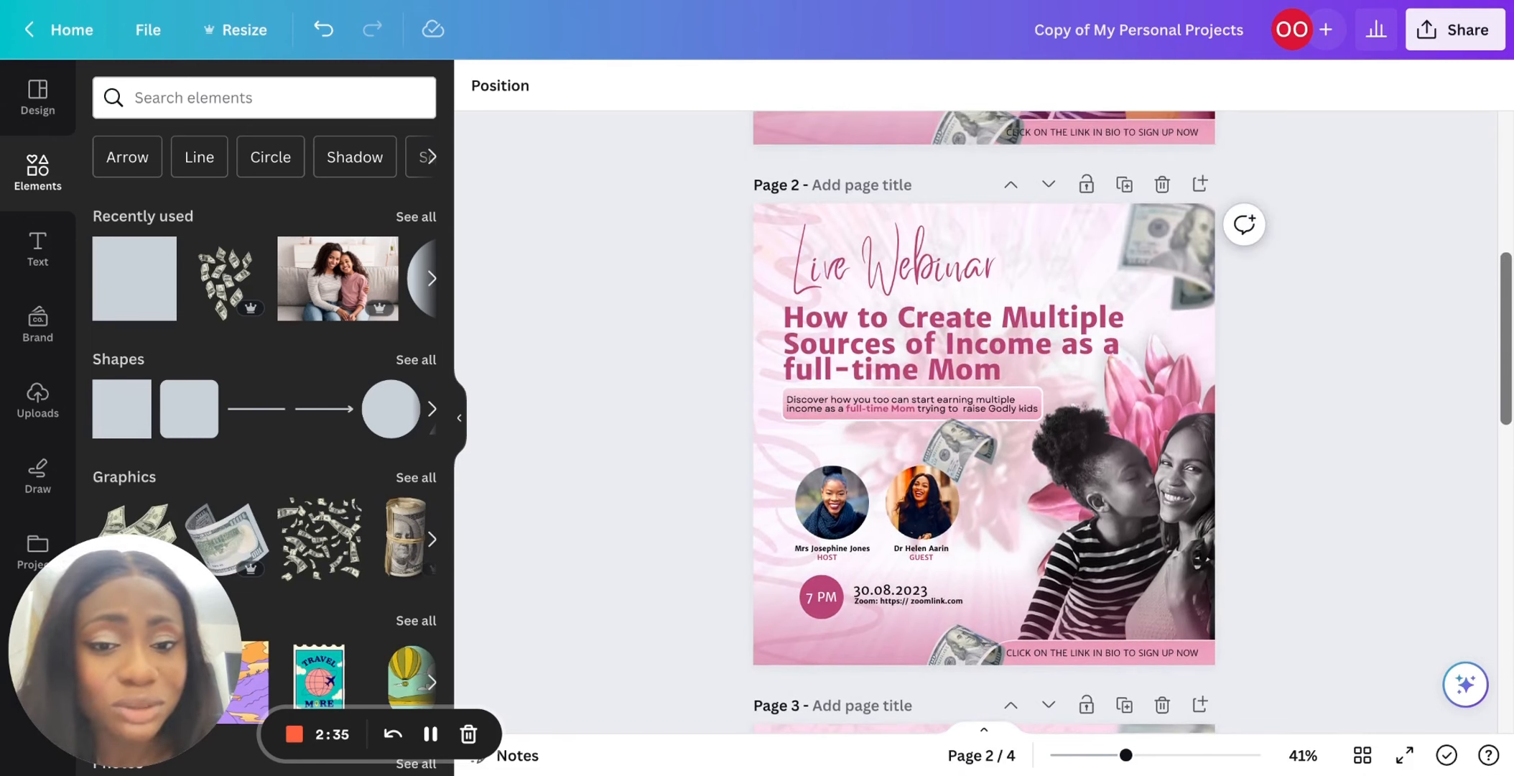
{"action": "left_click", "coordinate": [761, 477]}
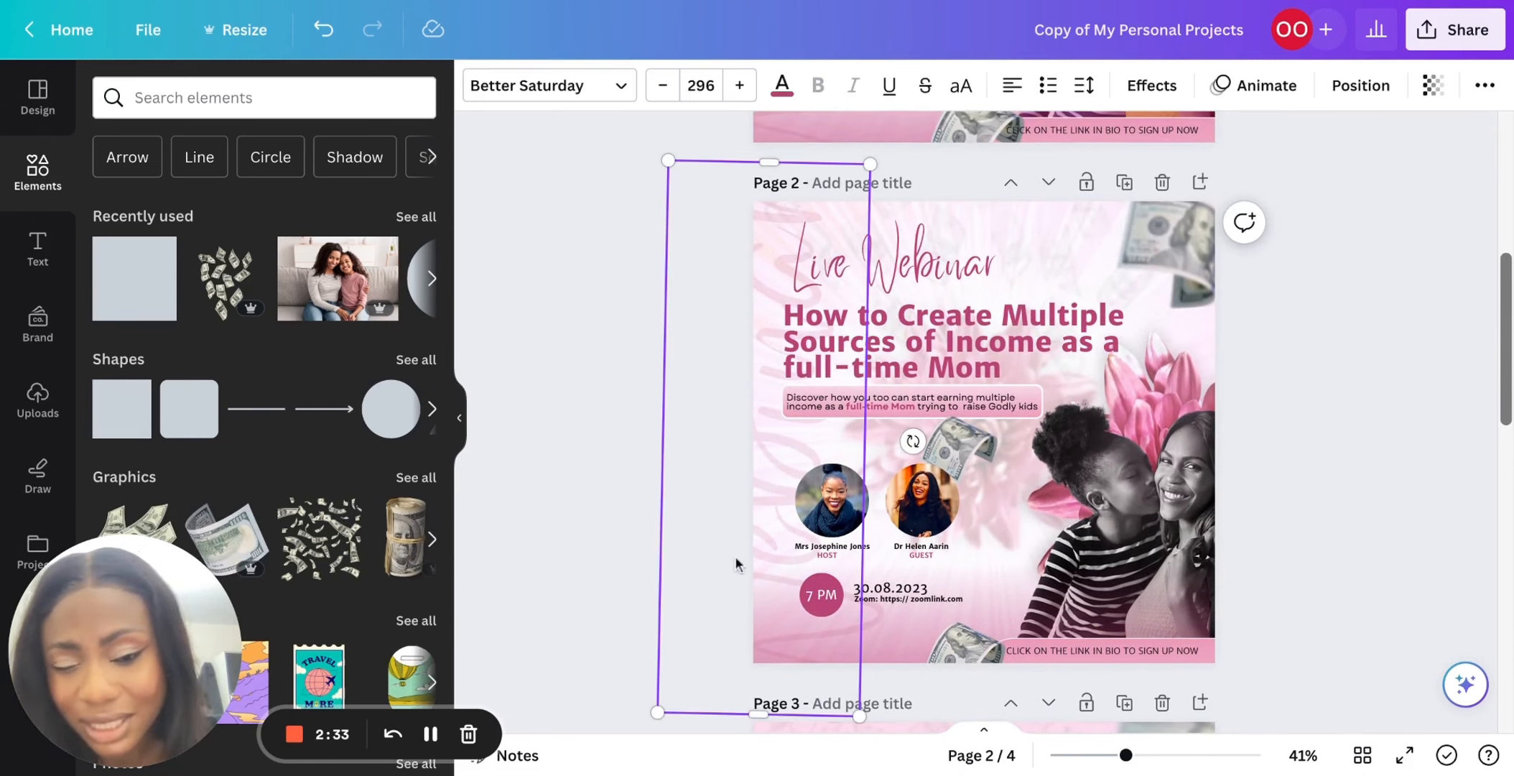
{"action": "scroll", "coordinate": [1186, 343], "scroll_direction": "down", "scroll_amount": 3}
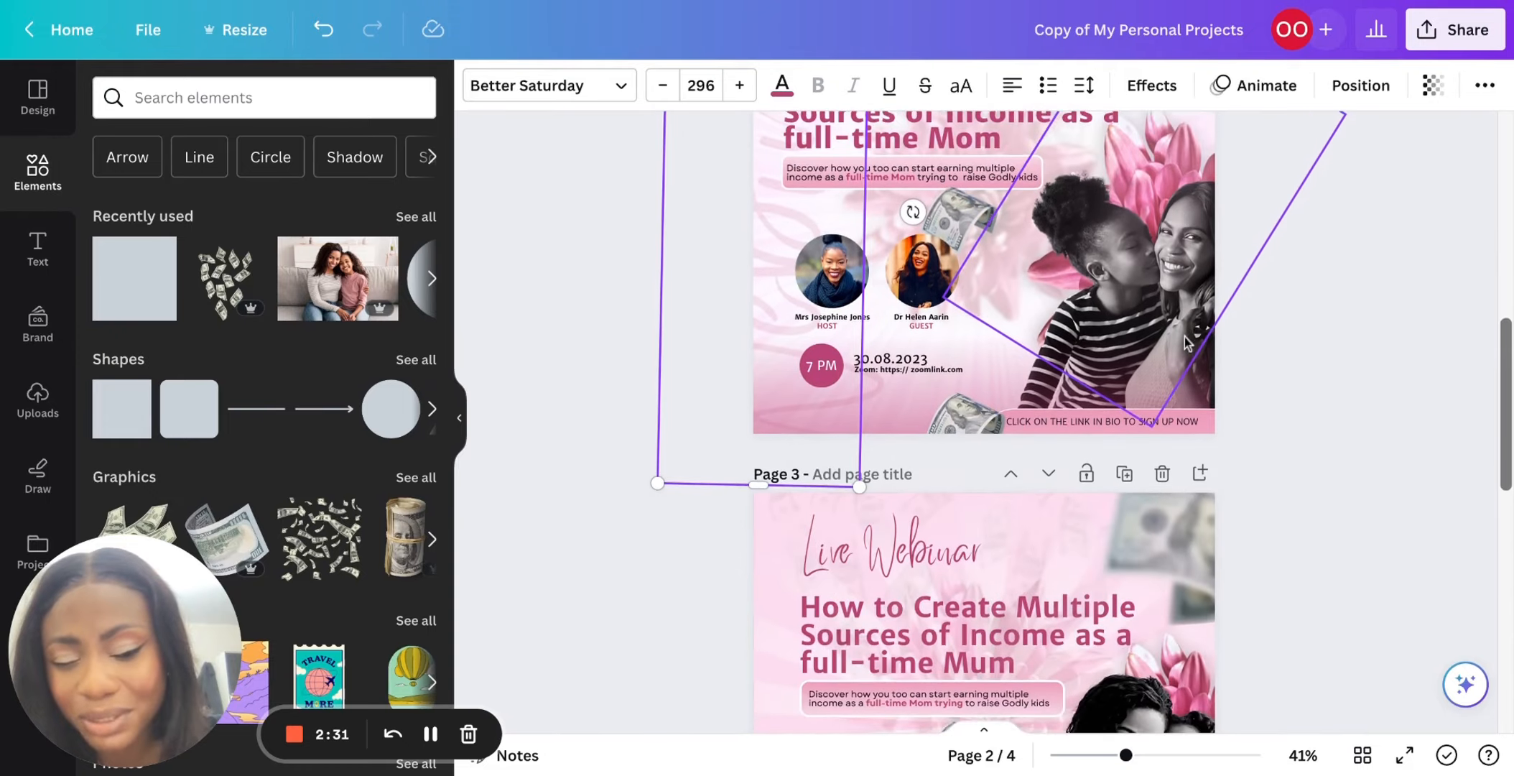
{"action": "scroll", "coordinate": [1186, 343], "scroll_direction": "down", "scroll_amount": 6}
{"action": "scroll", "coordinate": [1184, 336], "scroll_direction": "up", "scroll_amount": 2}
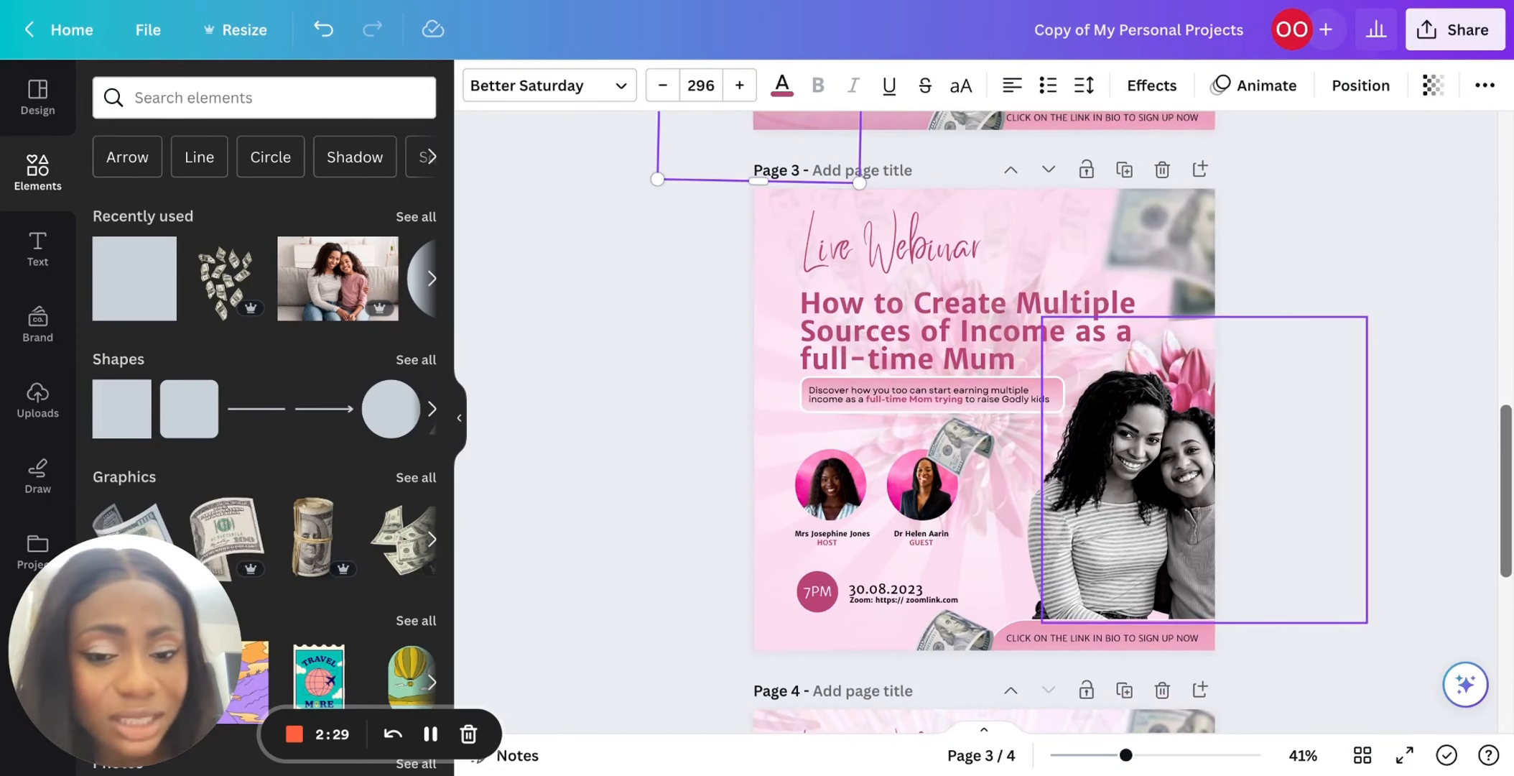
Add a heading to page 3 with the text "Webinar".
{"action": "left_click", "coordinate": [37, 248]}
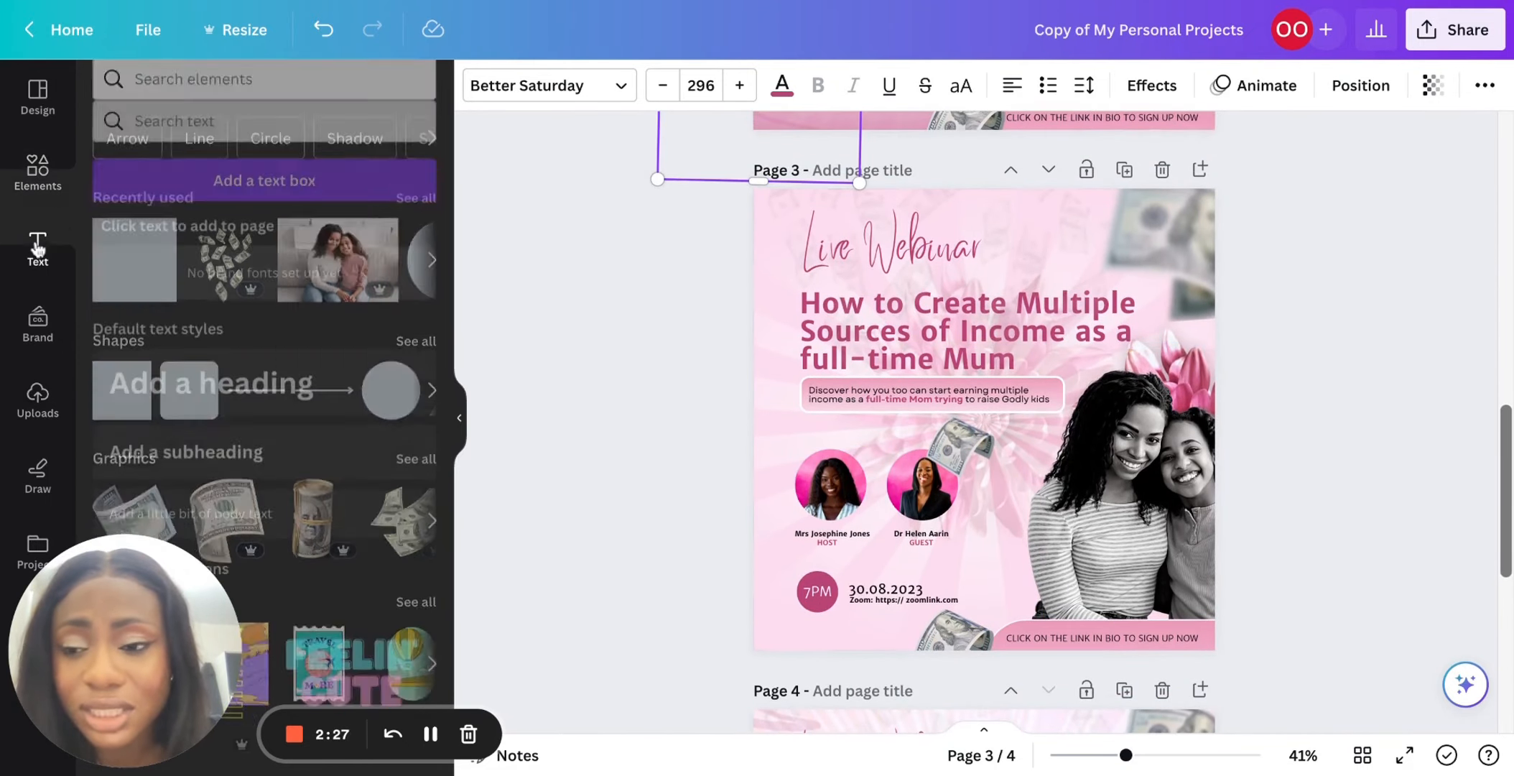
{"action": "left_click", "coordinate": [251, 350]}
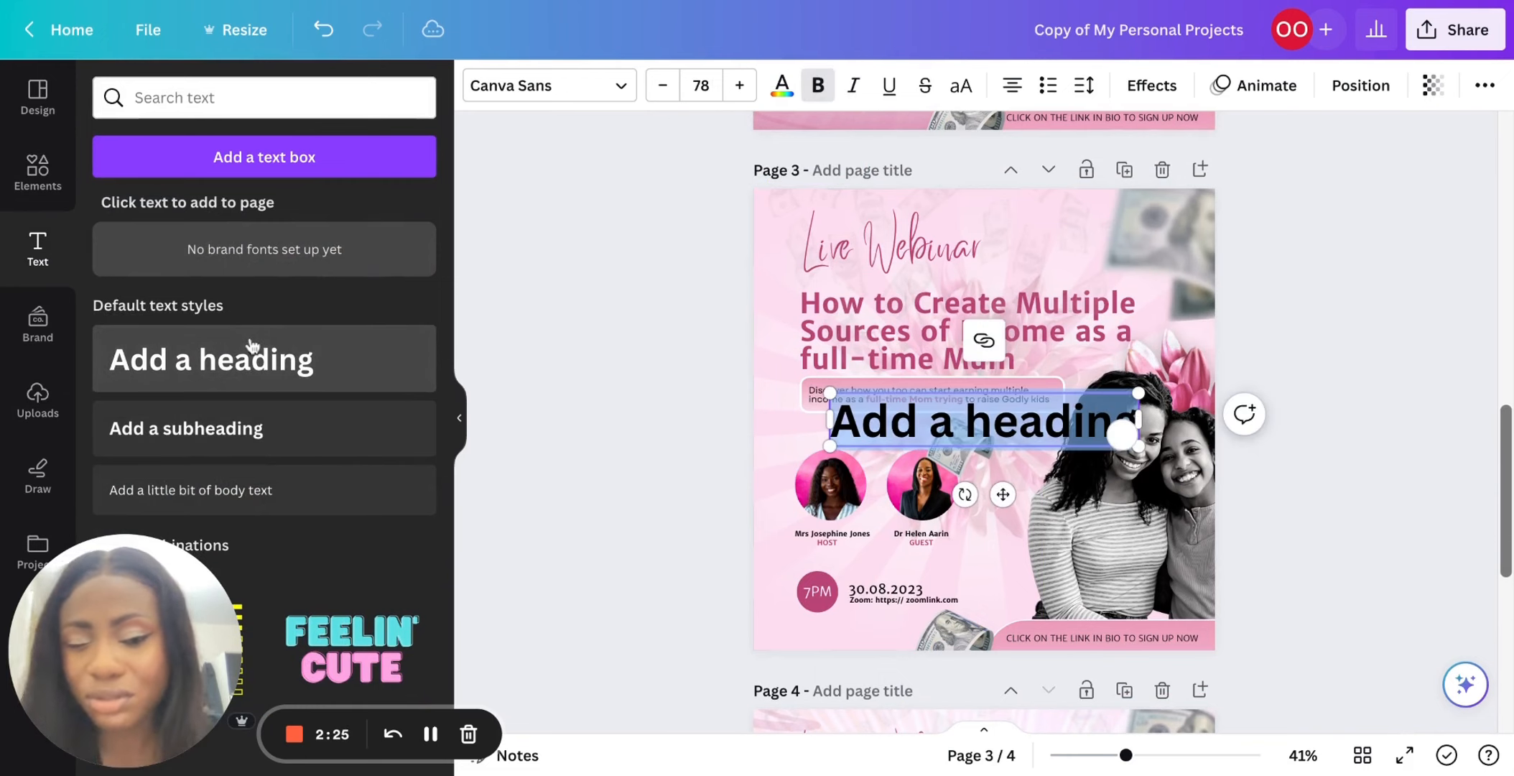
{"action": "type", "text": "Webinar"}
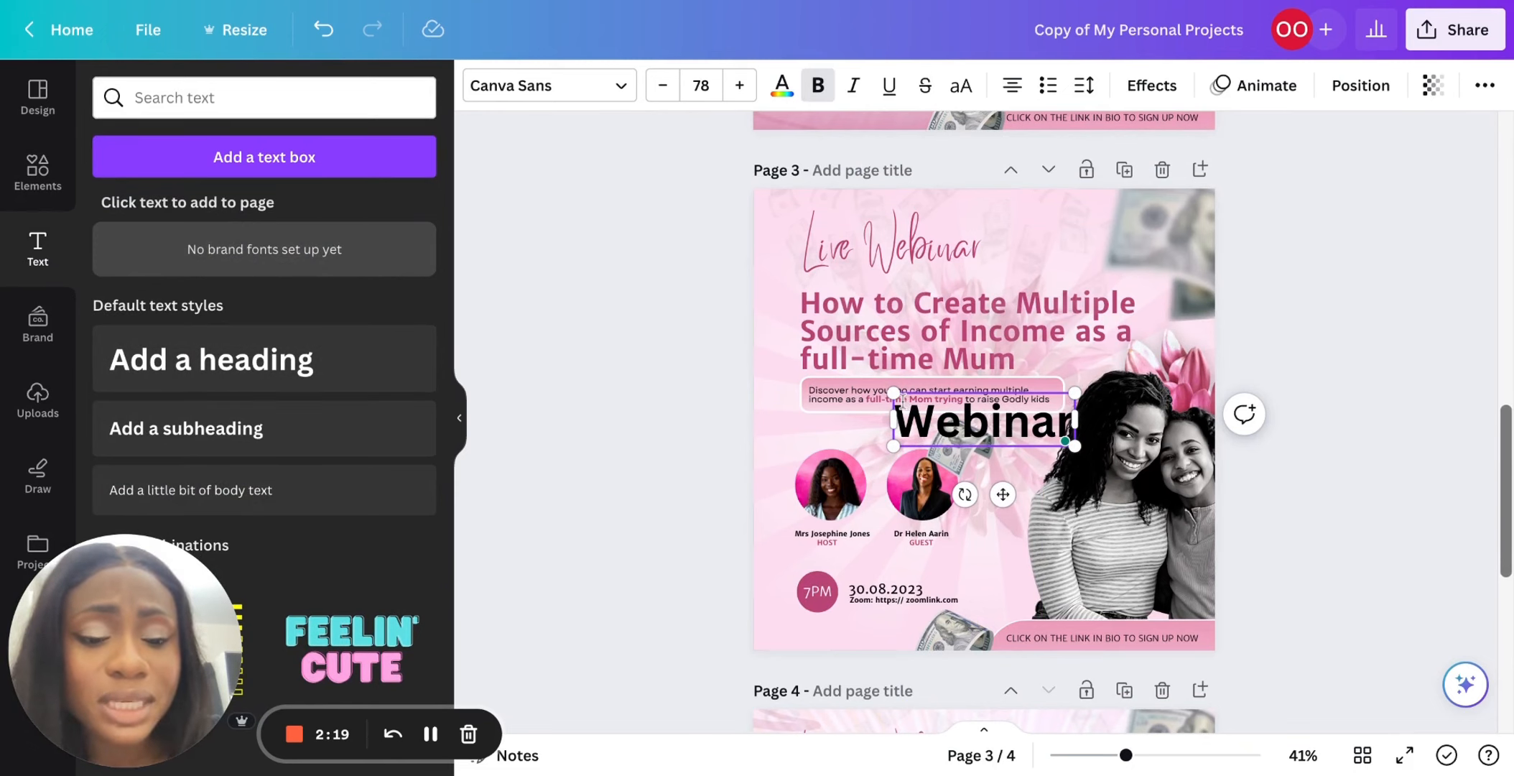
Enlarge page 3's Webinar heading to size 185 and set its font to Better Saturday.
{"action": "left_click_drag", "start_coordinate": [894, 394], "coordinate": [646, 321]}
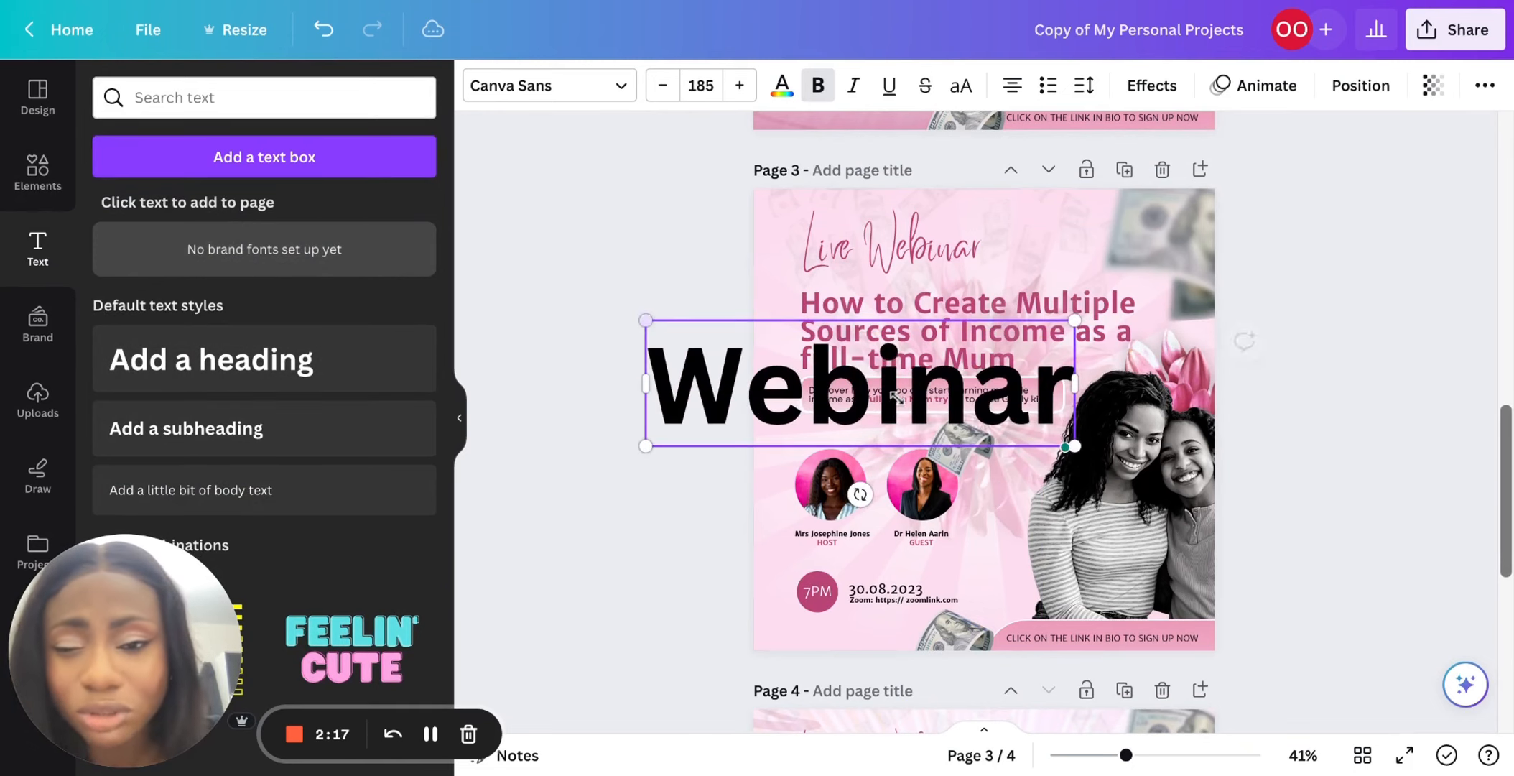
{"action": "left_click", "coordinate": [533, 96]}
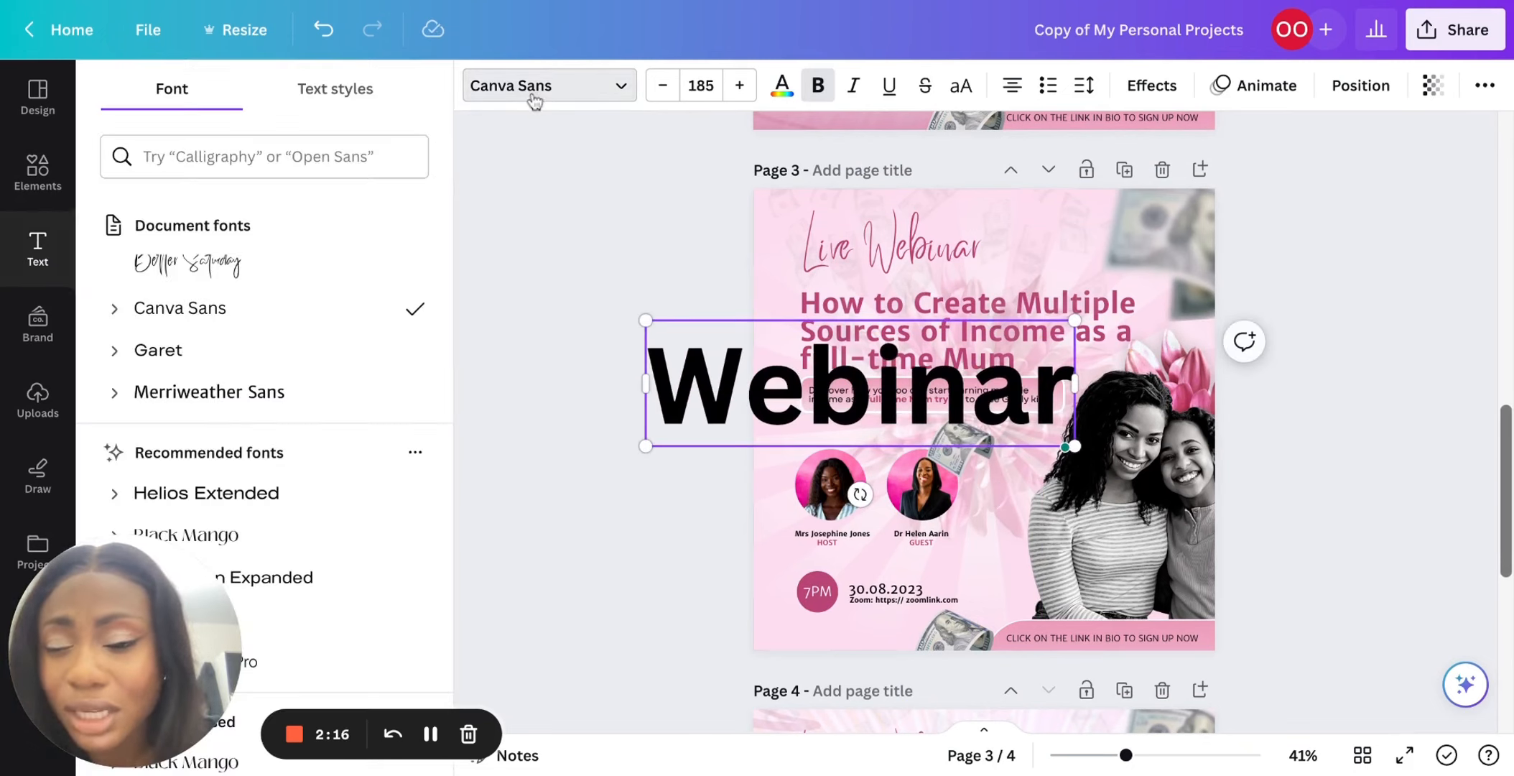
{"action": "left_click", "coordinate": [315, 267]}
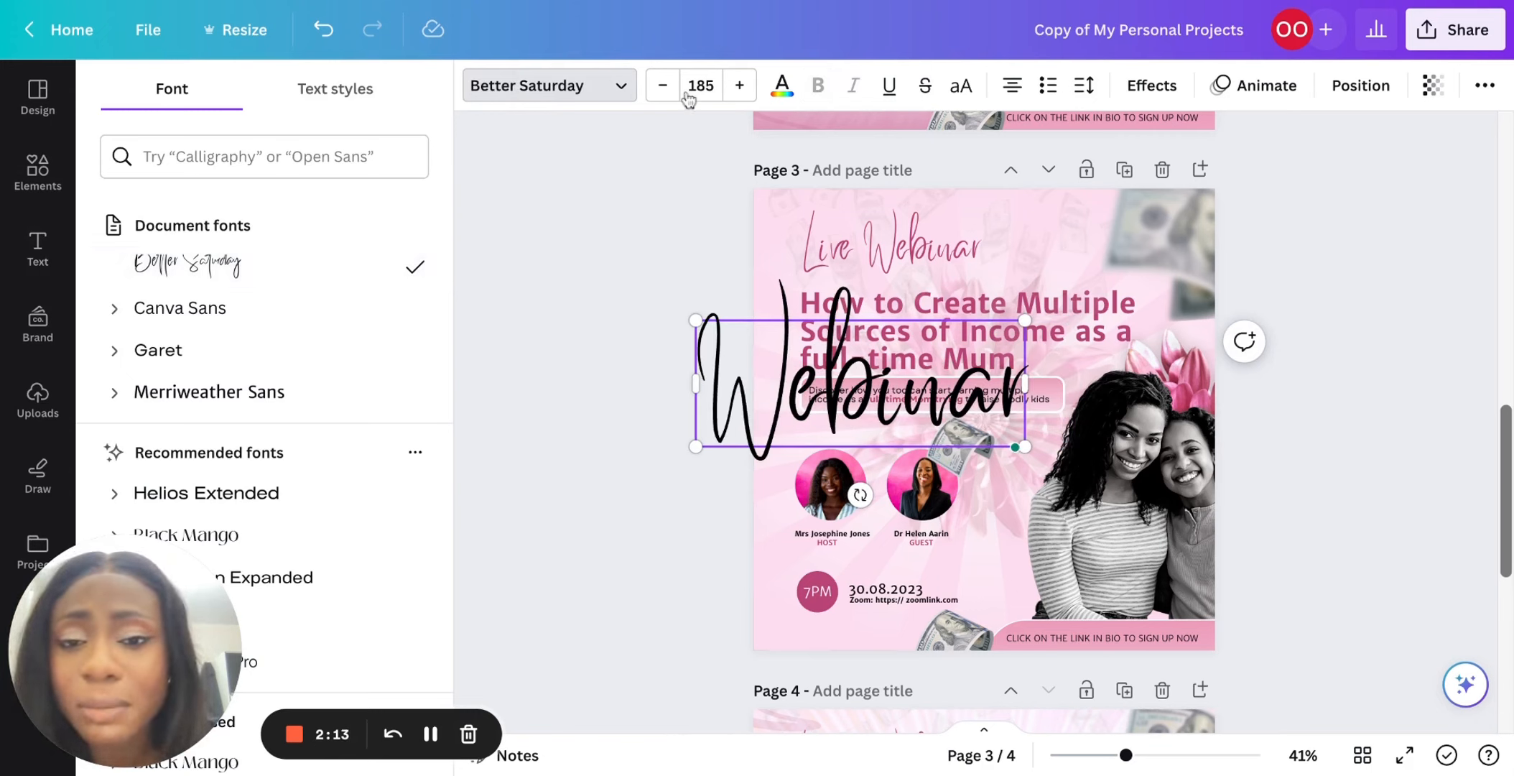
Recolour the Webinar heading with the dark pink from the document colours.
{"action": "left_click", "coordinate": [782, 85]}
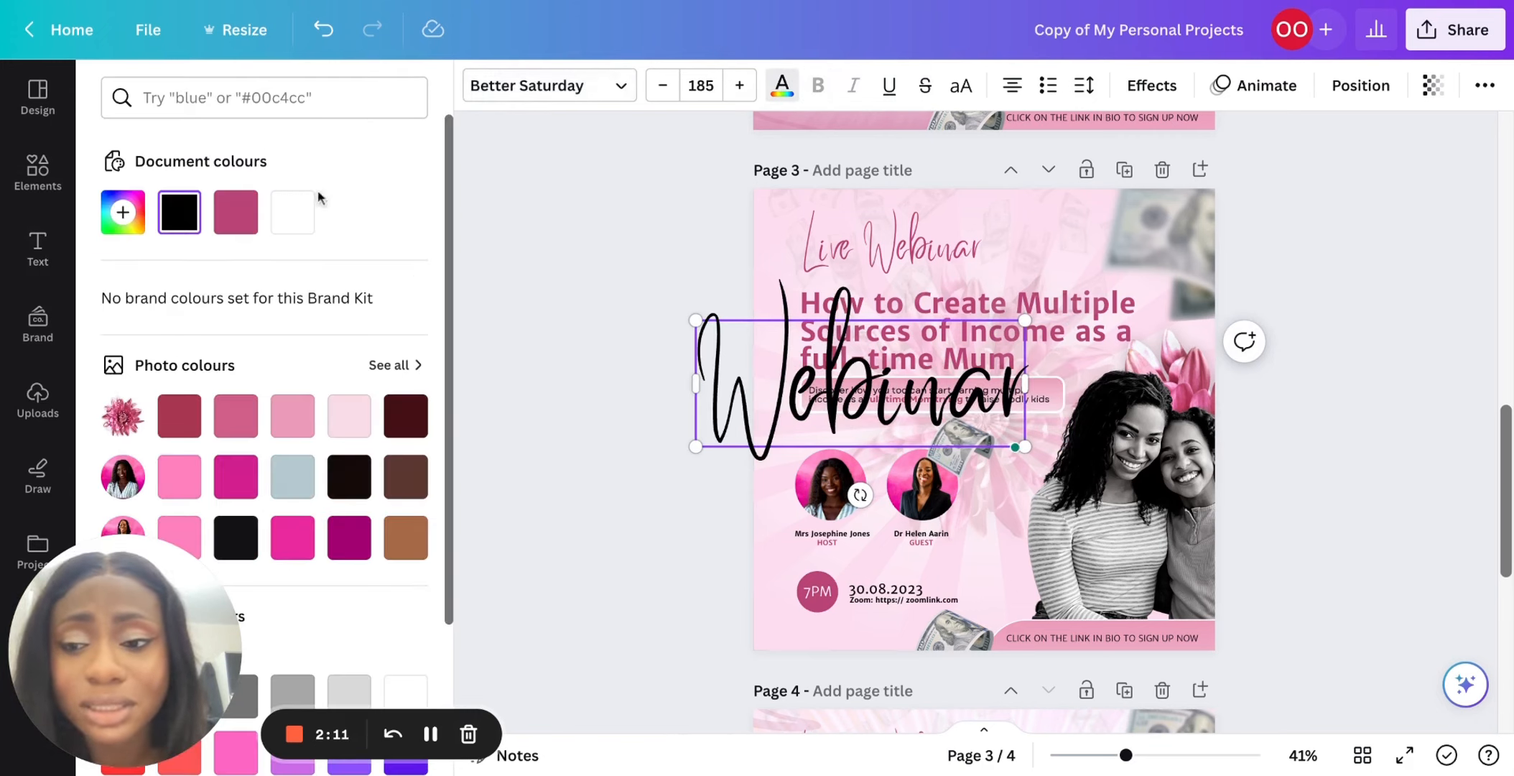
{"action": "left_click", "coordinate": [234, 213]}
{"action": "double_click", "coordinate": [833, 406]}
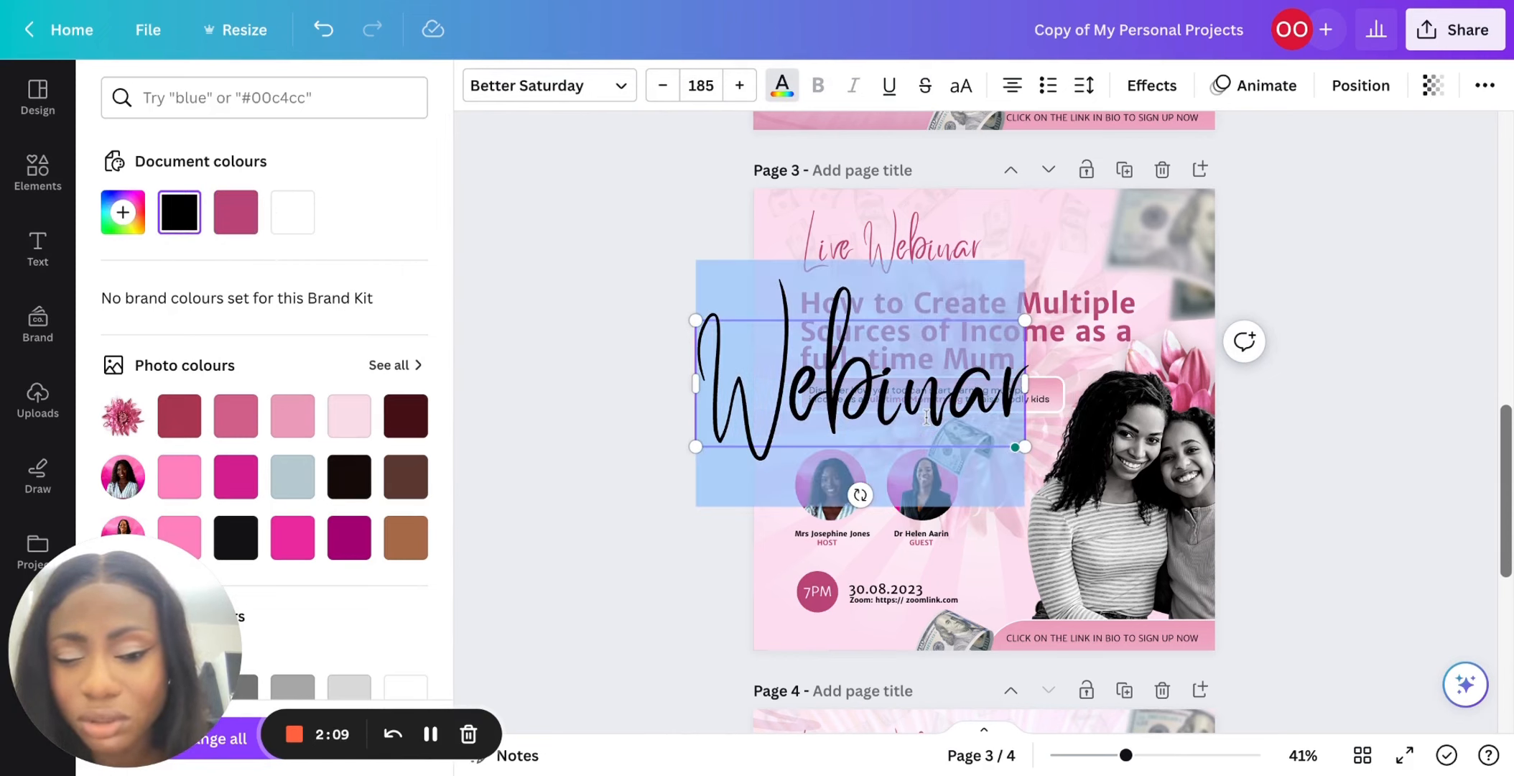
{"action": "left_click", "coordinate": [244, 225]}
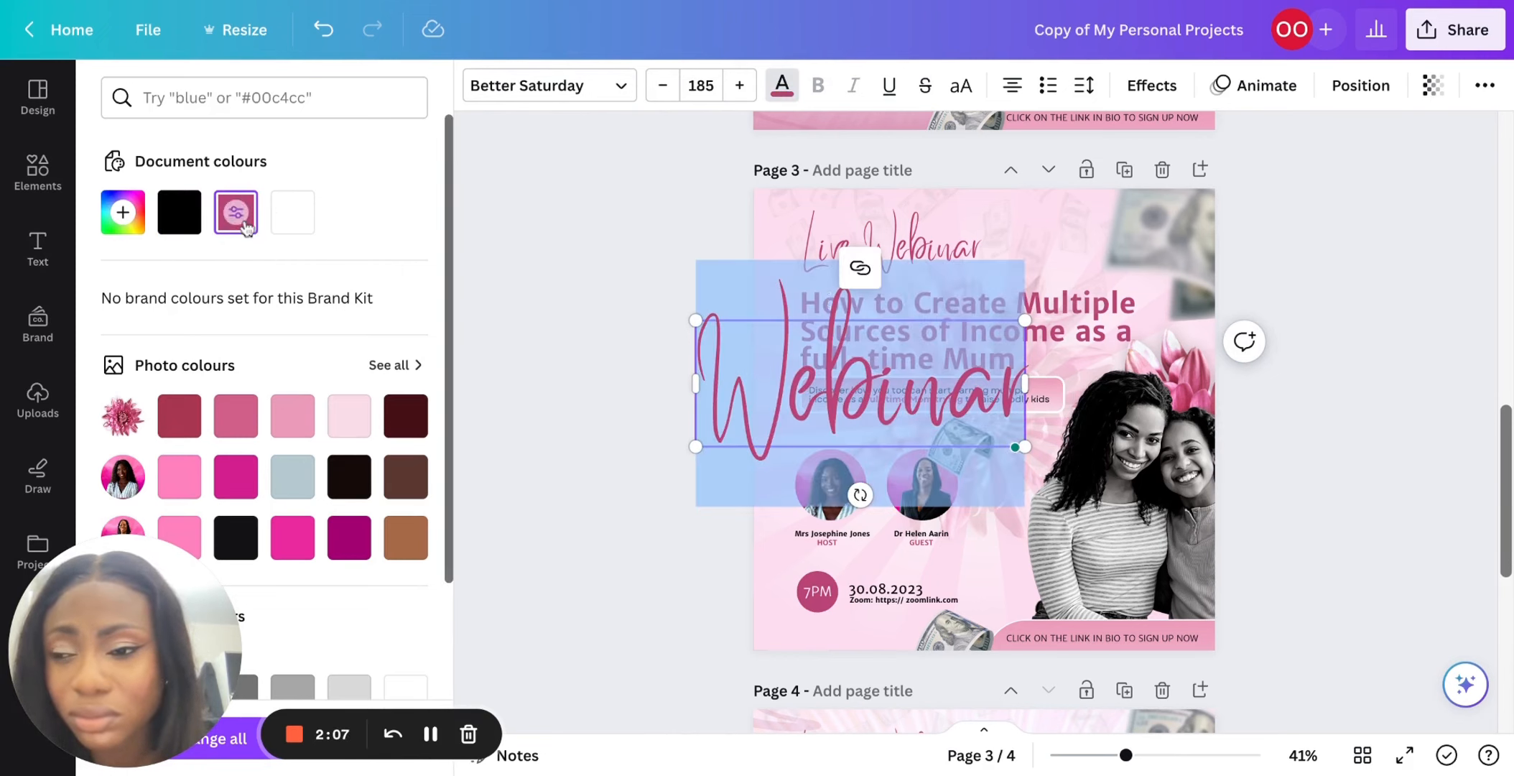
{"action": "left_click", "coordinate": [827, 306]}
Turn the Webinar text vertical and place it along page 3's left edge at size 276.
{"action": "left_click_drag", "start_coordinate": [859, 494], "coordinate": [1053, 418]}
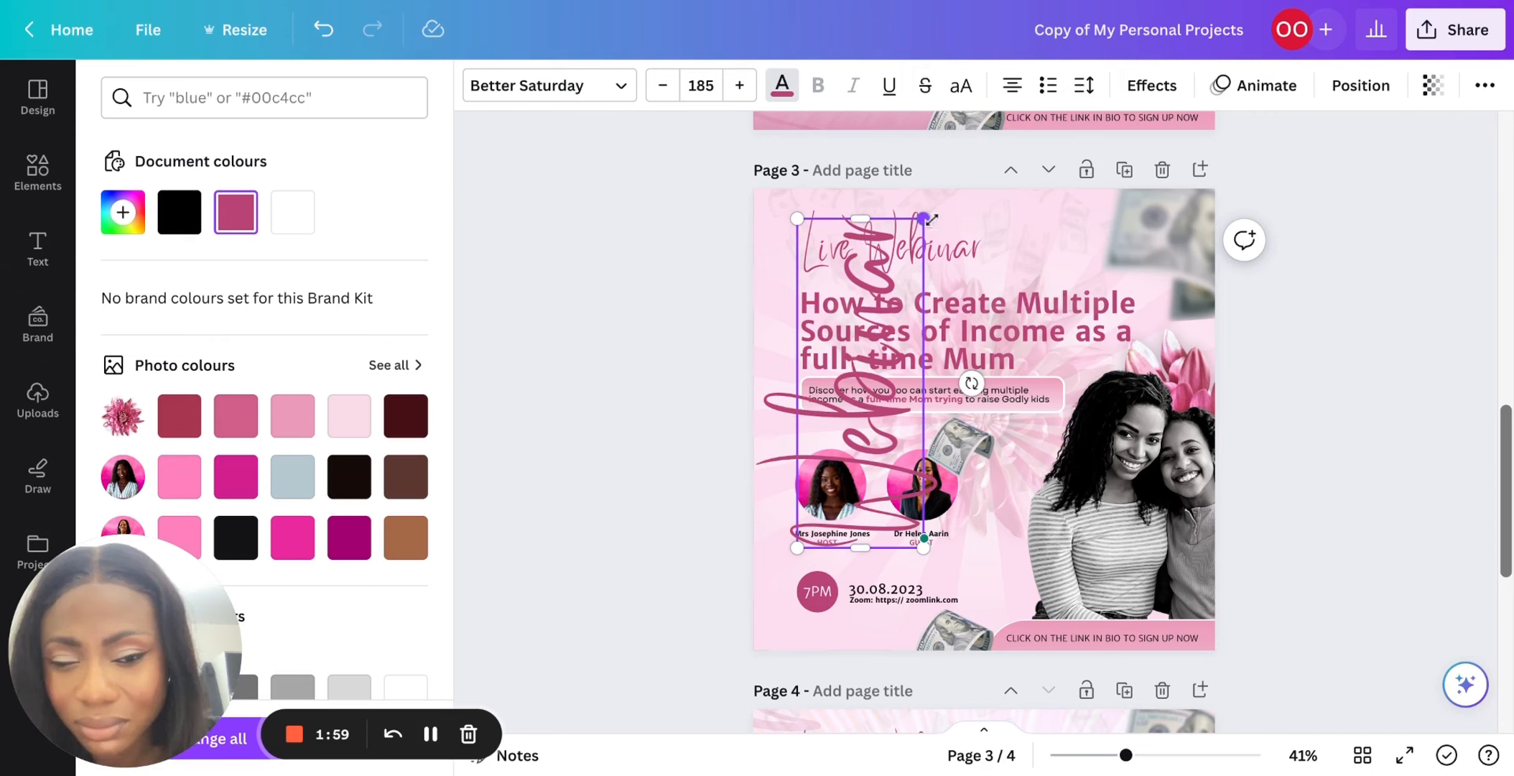
{"action": "left_click_drag", "start_coordinate": [925, 218], "coordinate": [1075, 7]}
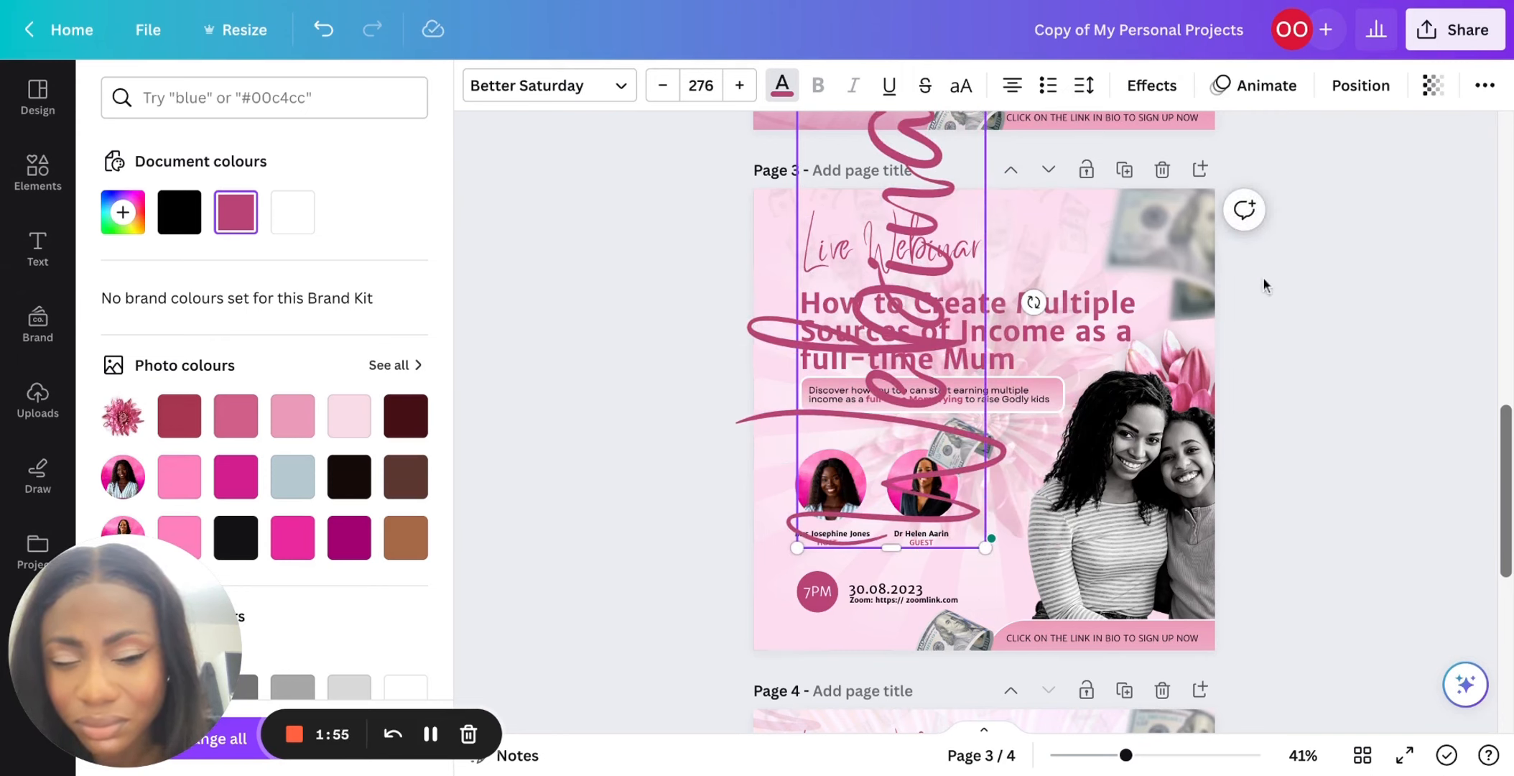
{"action": "key", "text": "Escape"}
{"action": "left_click", "coordinate": [622, 295]}
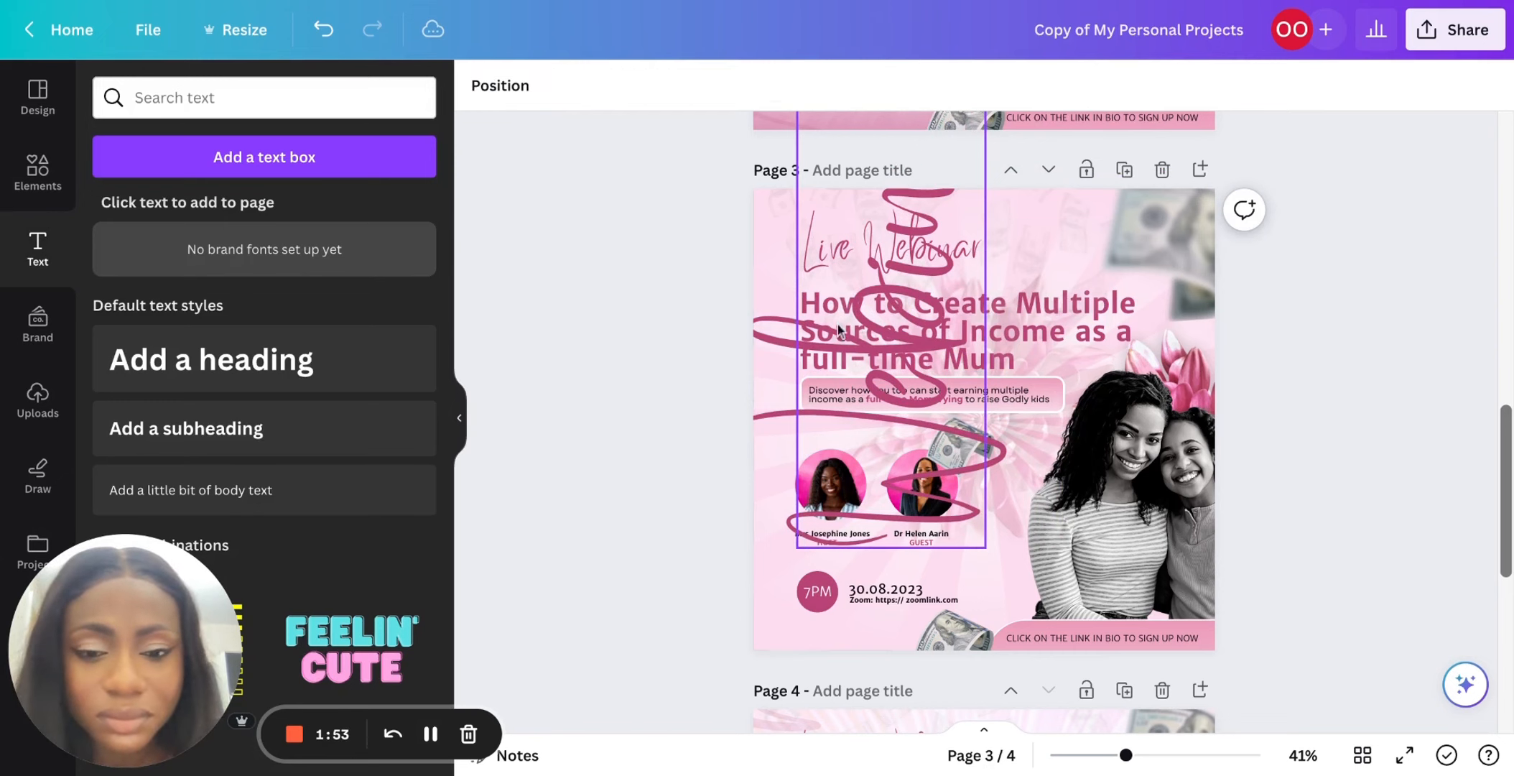
{"action": "left_click_drag", "start_coordinate": [908, 332], "coordinate": [888, 396]}
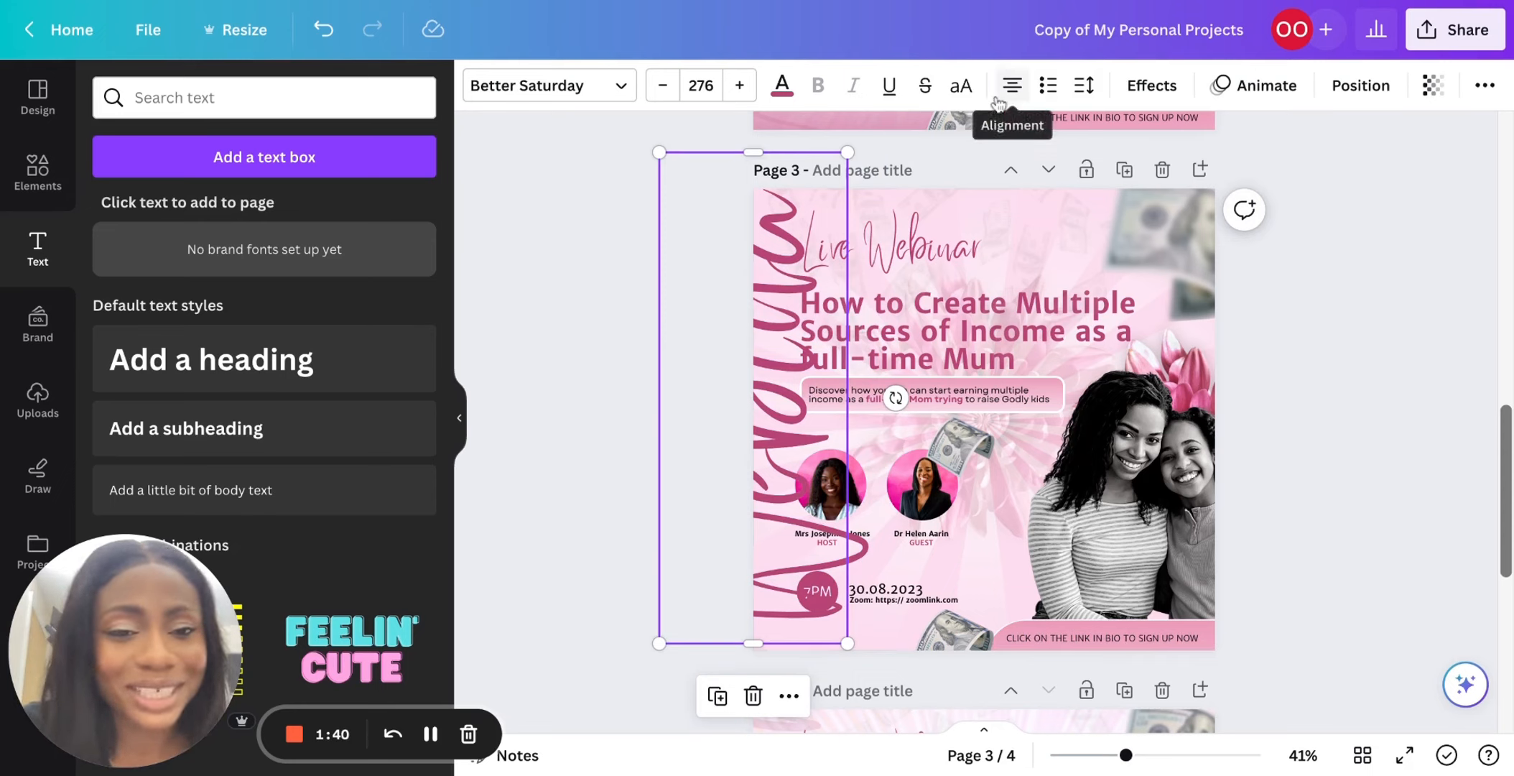
Set the vertical Webinar text's transparency to 16 and send it to the back of page 3.
{"action": "left_click", "coordinate": [1437, 93]}
{"action": "left_click_drag", "start_coordinate": [1434, 171], "coordinate": [1259, 170]}
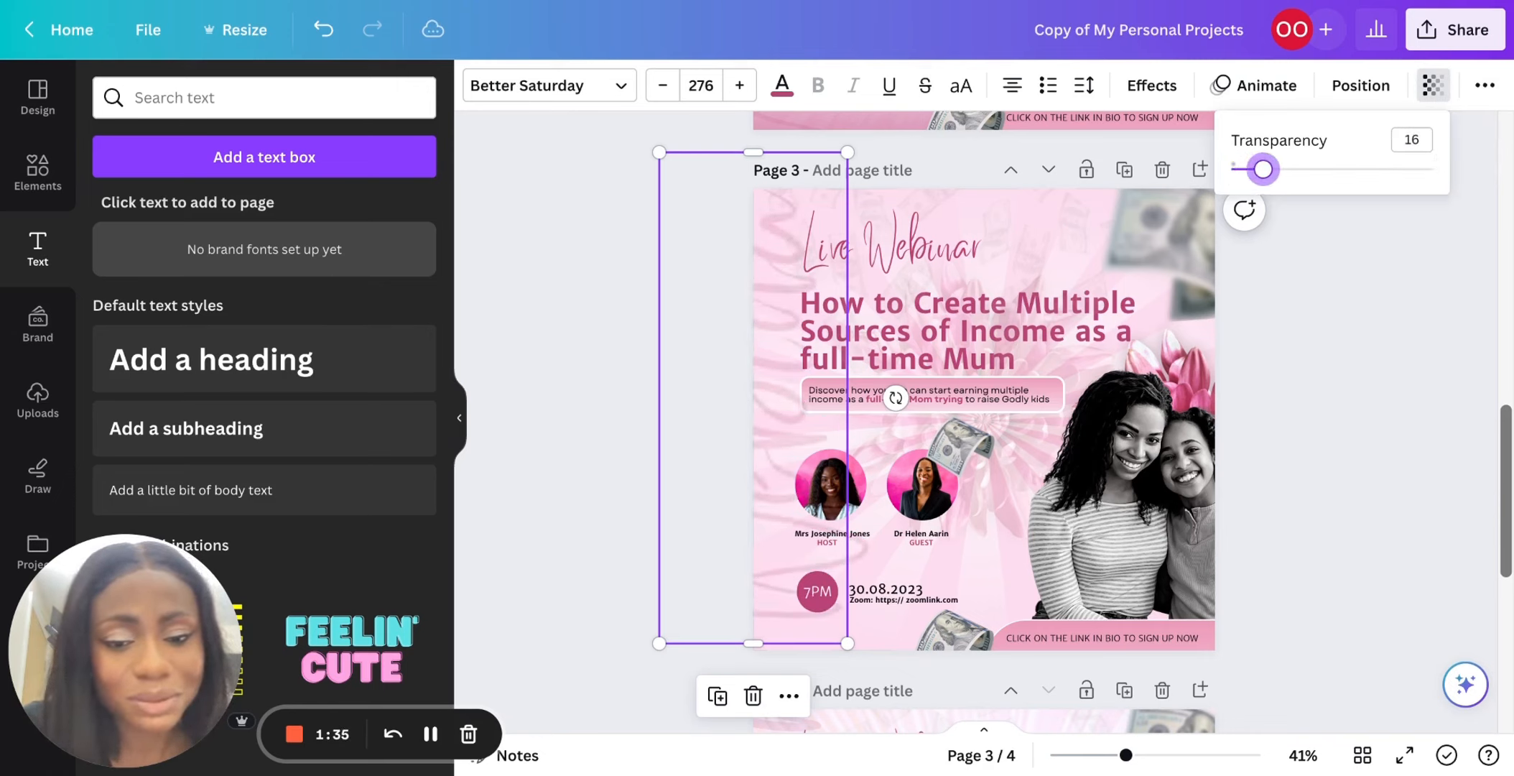
{"action": "right_click", "coordinate": [777, 301]}
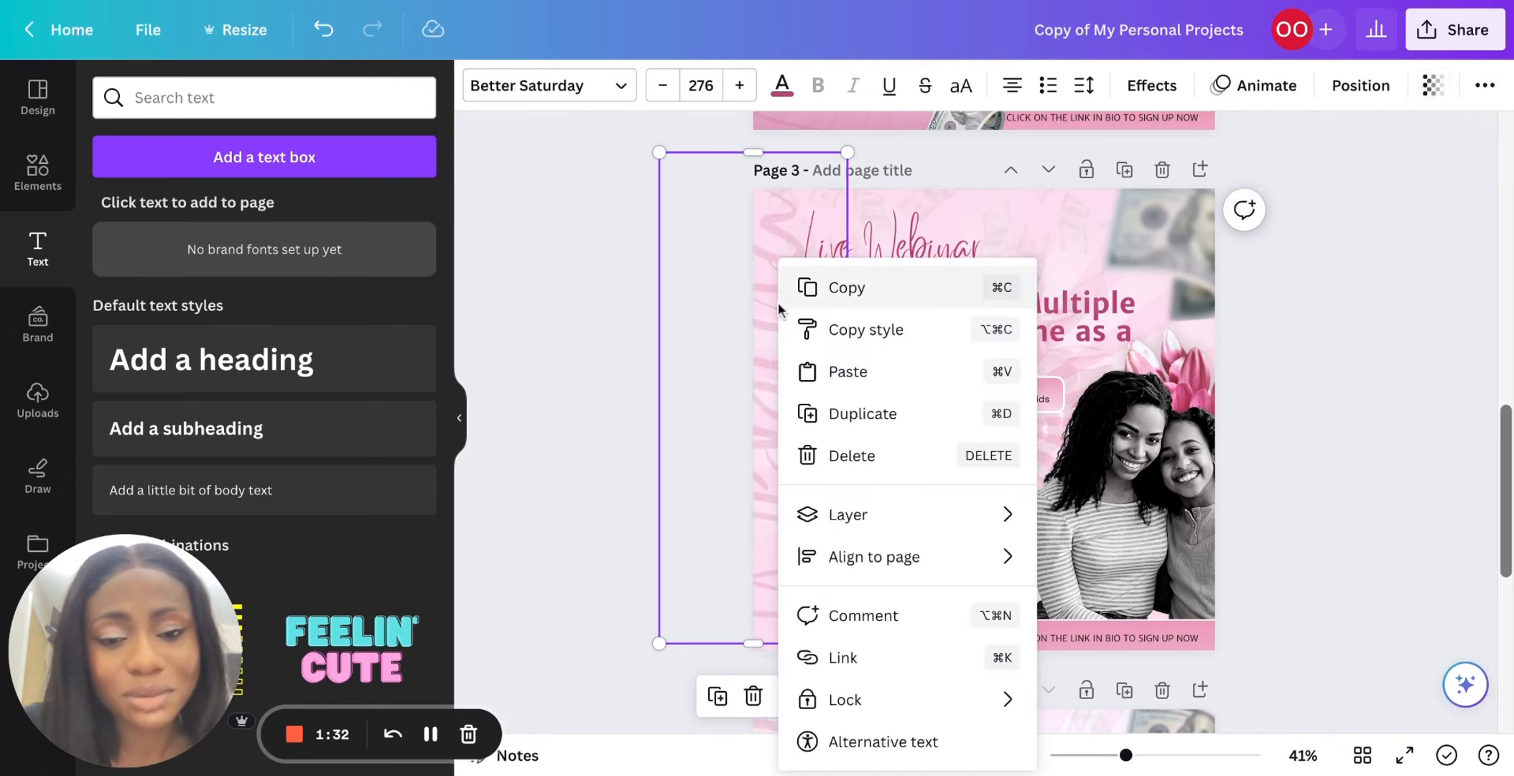
{"action": "mouse_move", "coordinate": [1056, 523]}
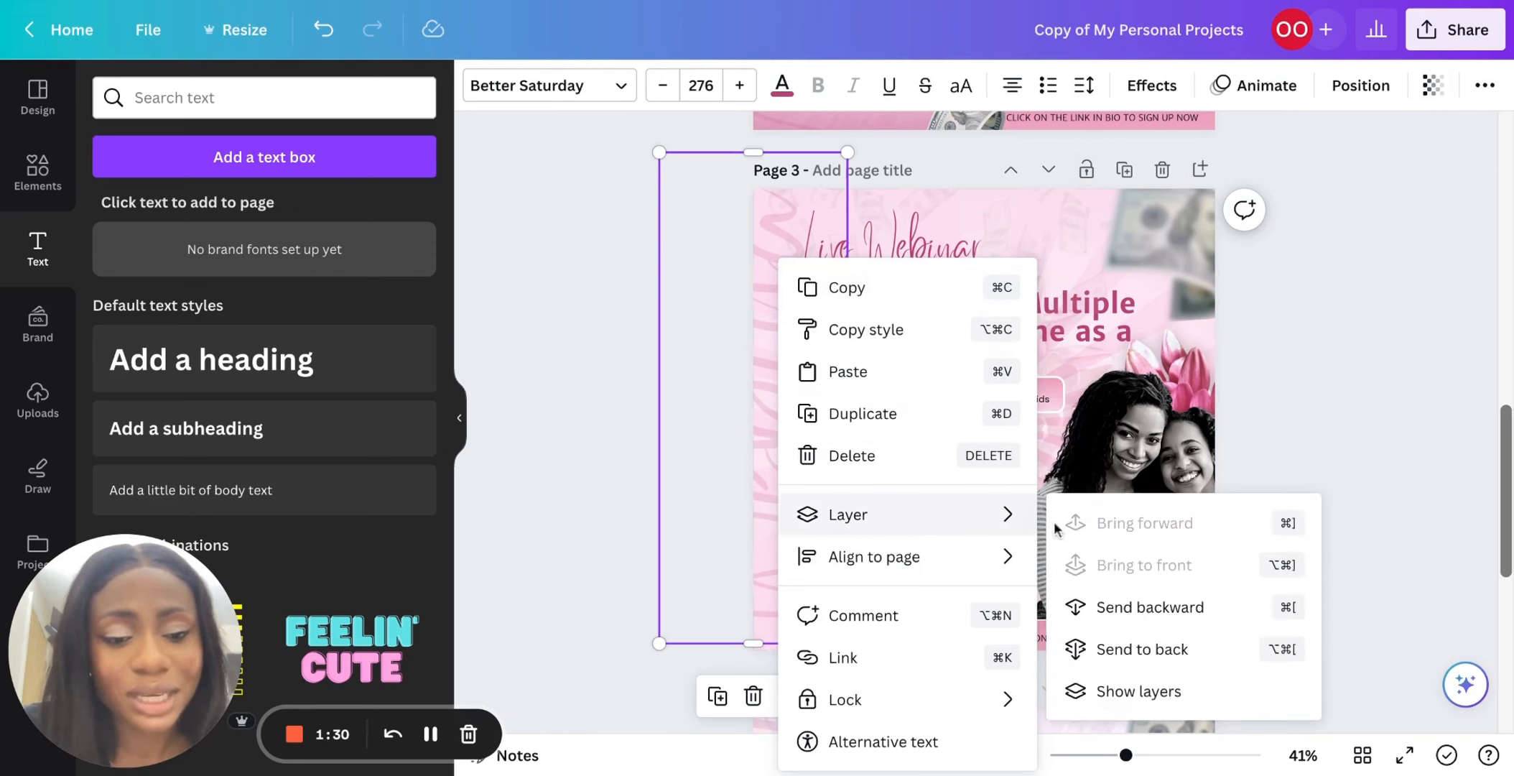
{"action": "left_click", "coordinate": [1142, 657]}
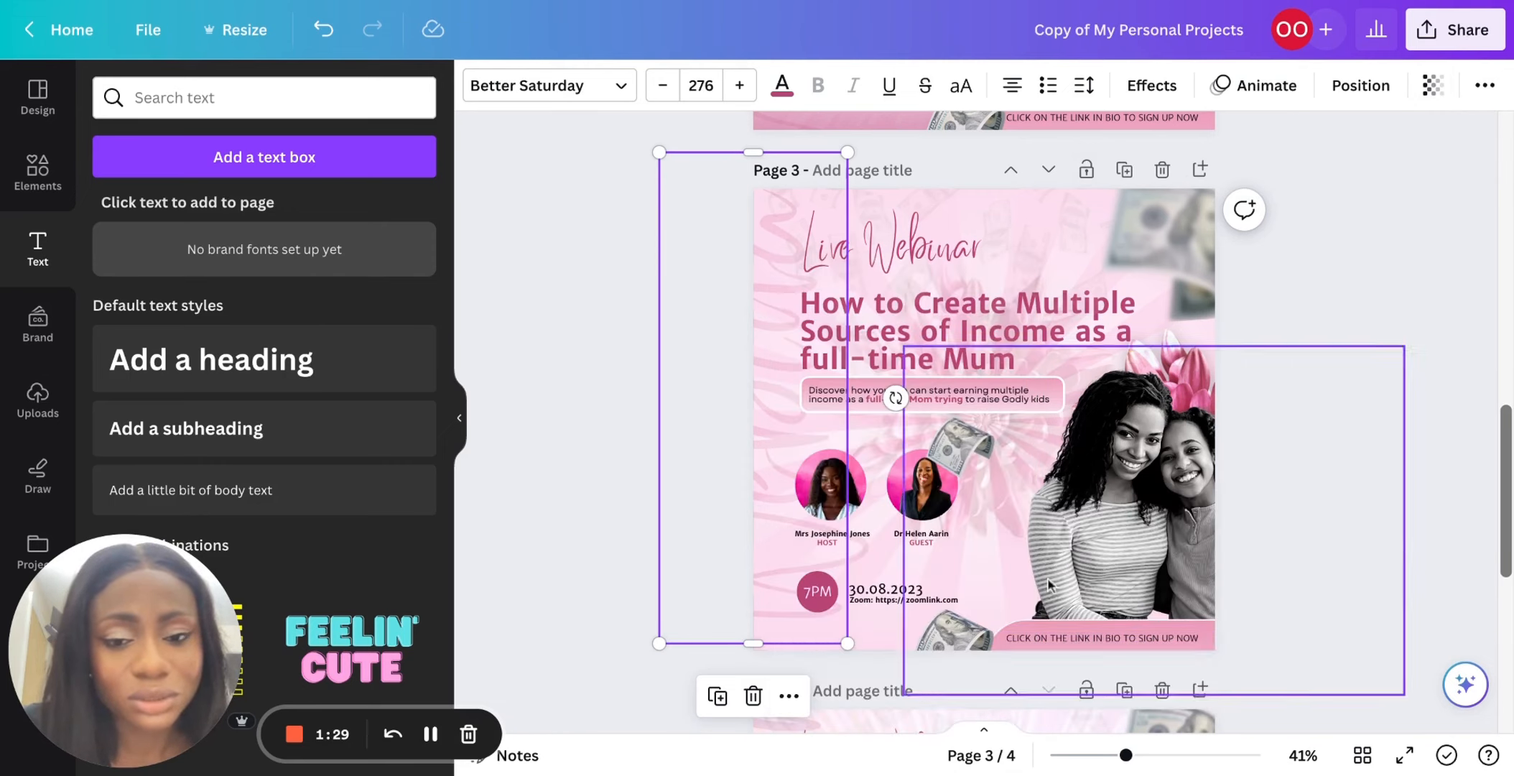
{"action": "left_click", "coordinate": [604, 400]}
Search the graphics elements for "light effect" and add the white spotlight beam to page 3.
{"action": "scroll", "coordinate": [604, 397], "scroll_direction": "up", "scroll_amount": 8}
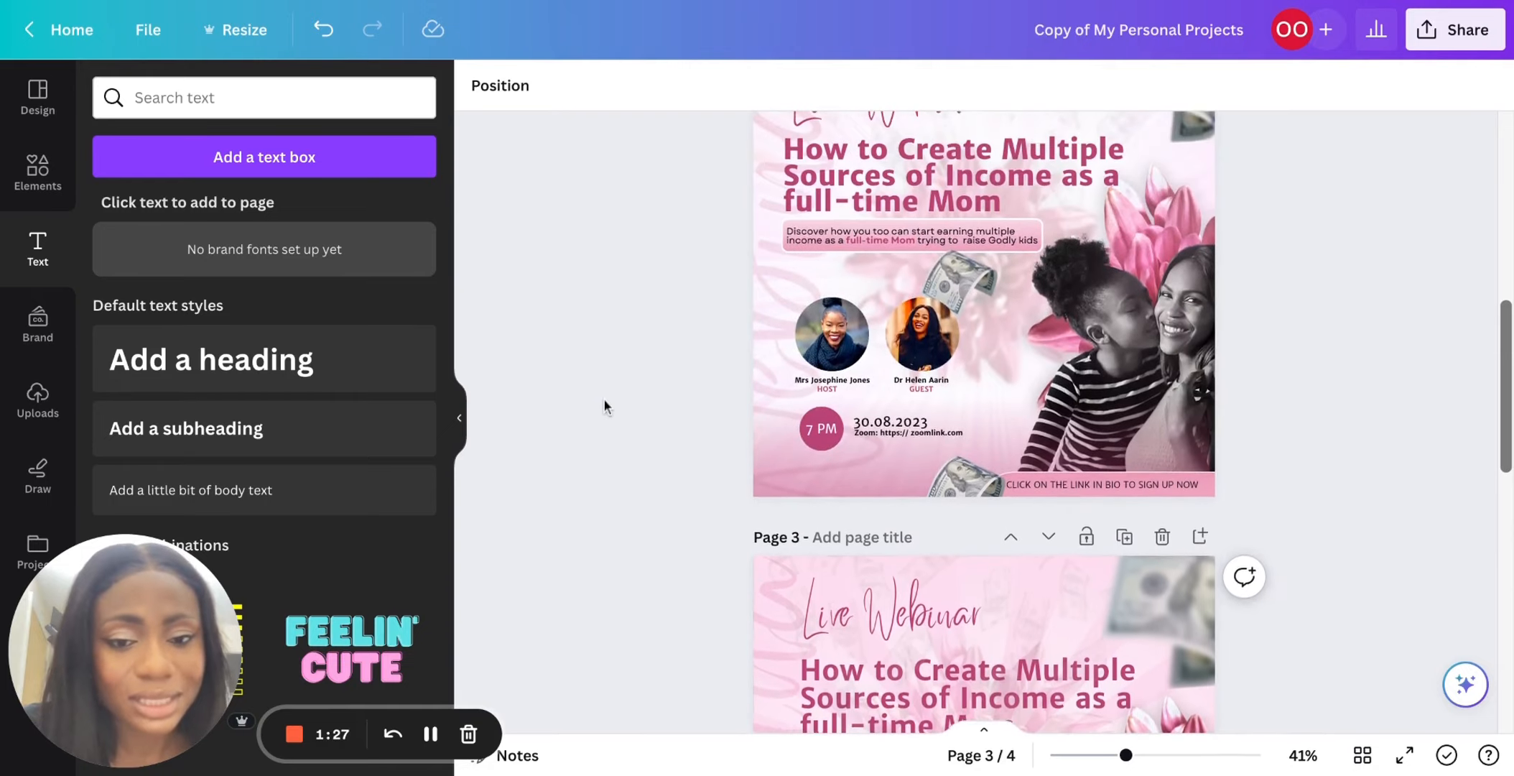
{"action": "scroll", "coordinate": [603, 397], "scroll_direction": "down", "scroll_amount": 8}
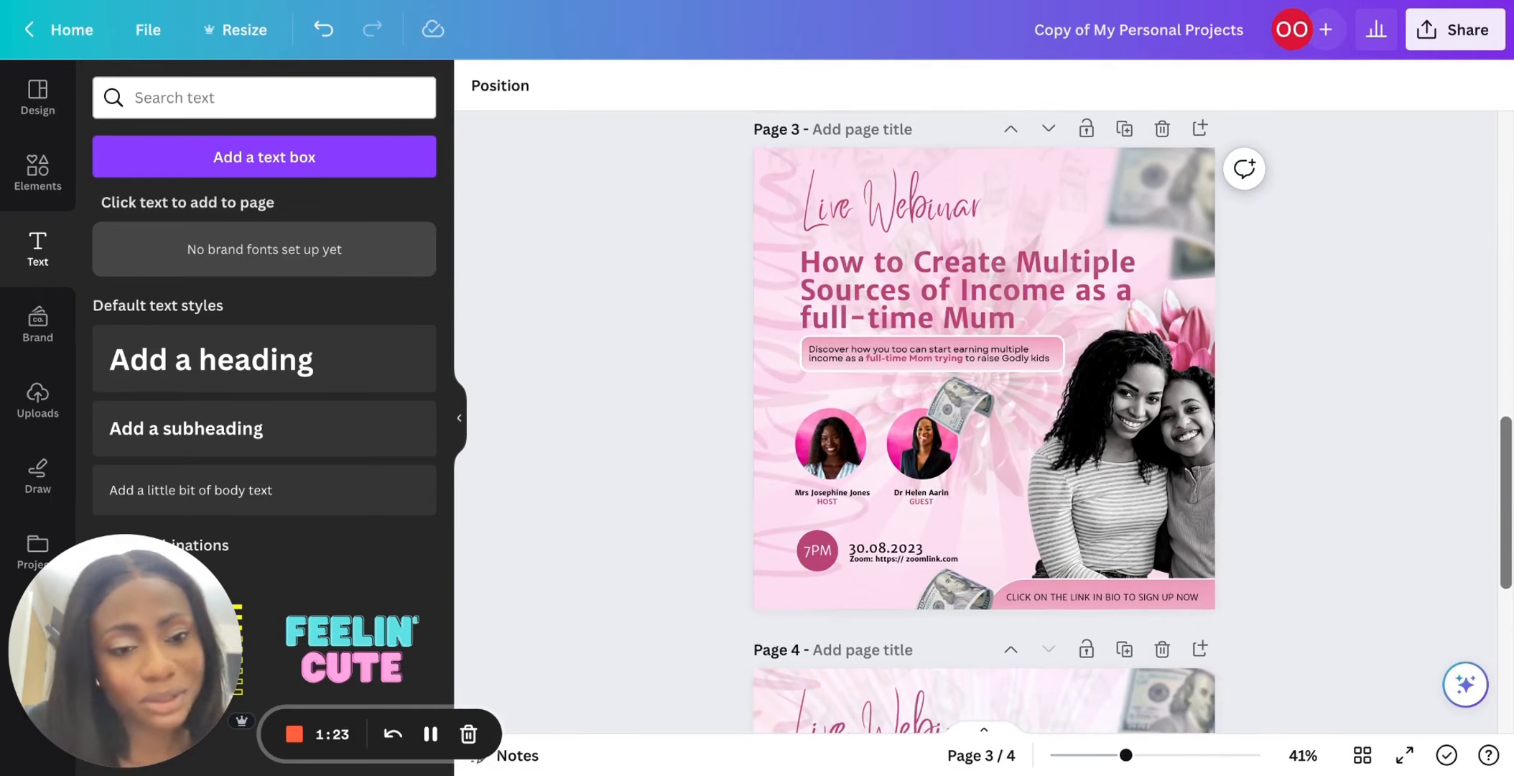
{"action": "scroll", "coordinate": [603, 397], "scroll_direction": "up", "scroll_amount": 1}
{"action": "scroll", "coordinate": [603, 397], "scroll_direction": "down", "scroll_amount": 2}
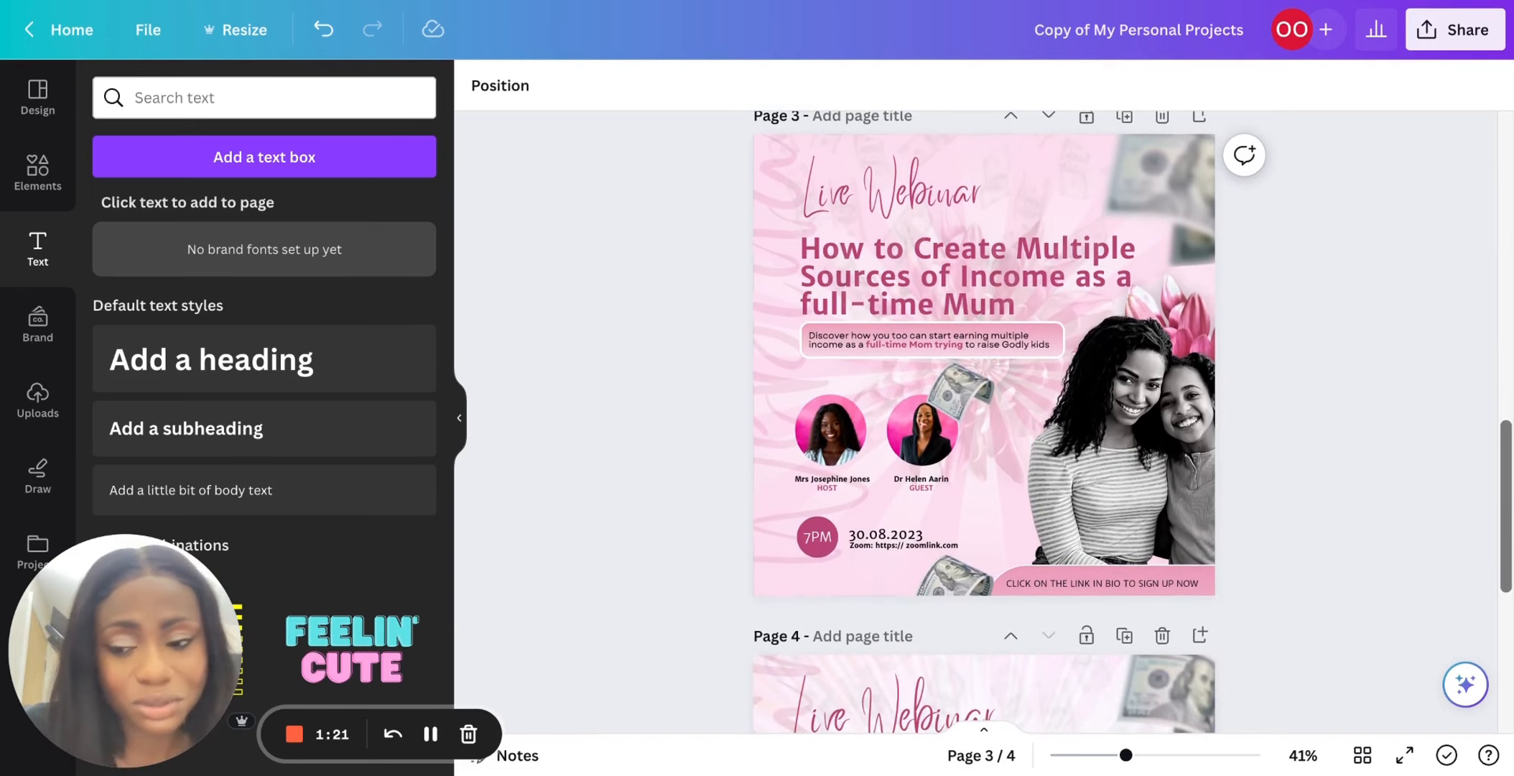
{"action": "mouse_move", "coordinate": [1166, 438]}
{"action": "left_mouse_down"}
{"action": "mouse_move", "coordinate": [1180, 457]}
{"action": "mouse_move", "coordinate": [1166, 433]}
{"action": "left_mouse_up"}
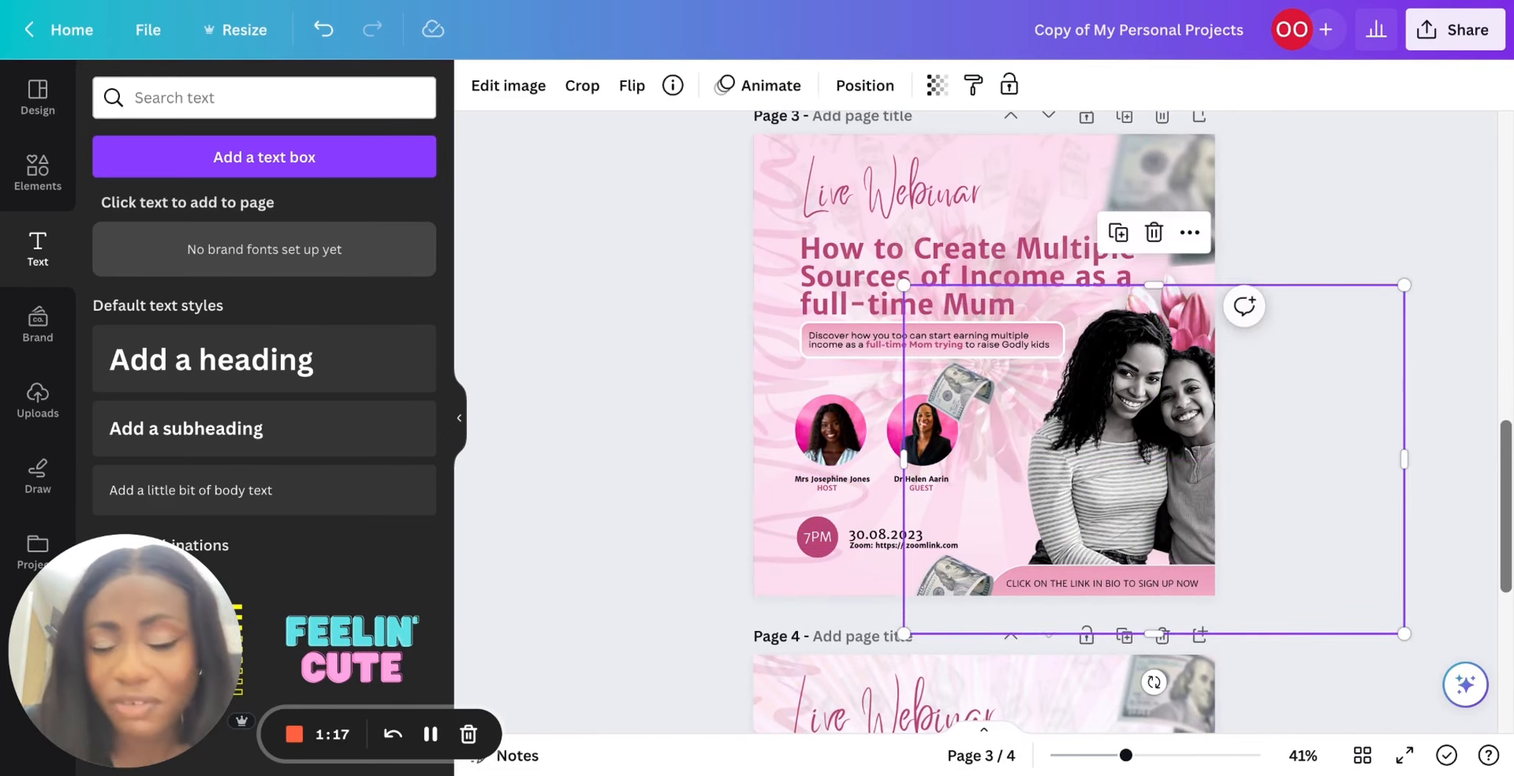
{"action": "left_click", "coordinate": [44, 171]}
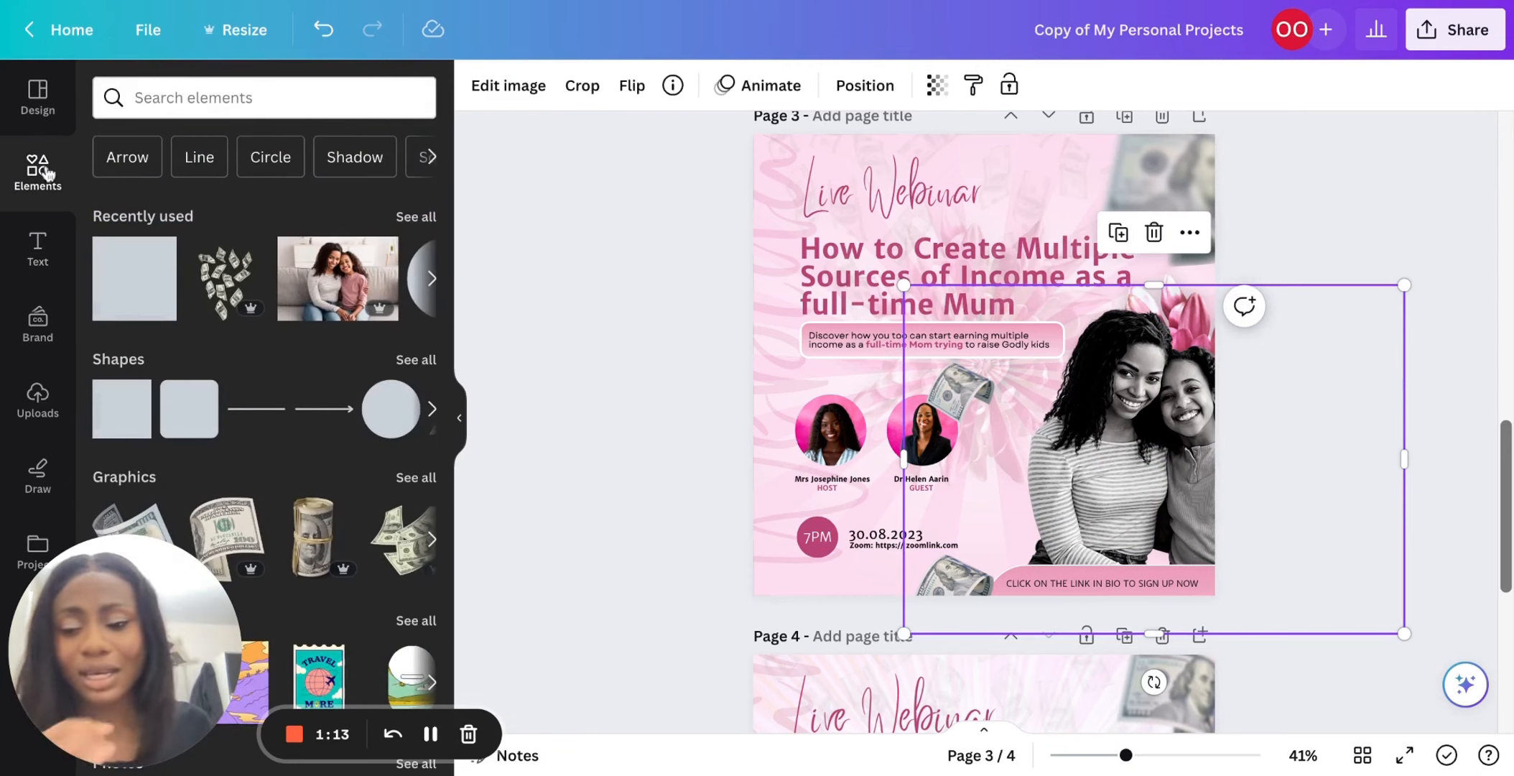
{"action": "left_click", "coordinate": [220, 100]}
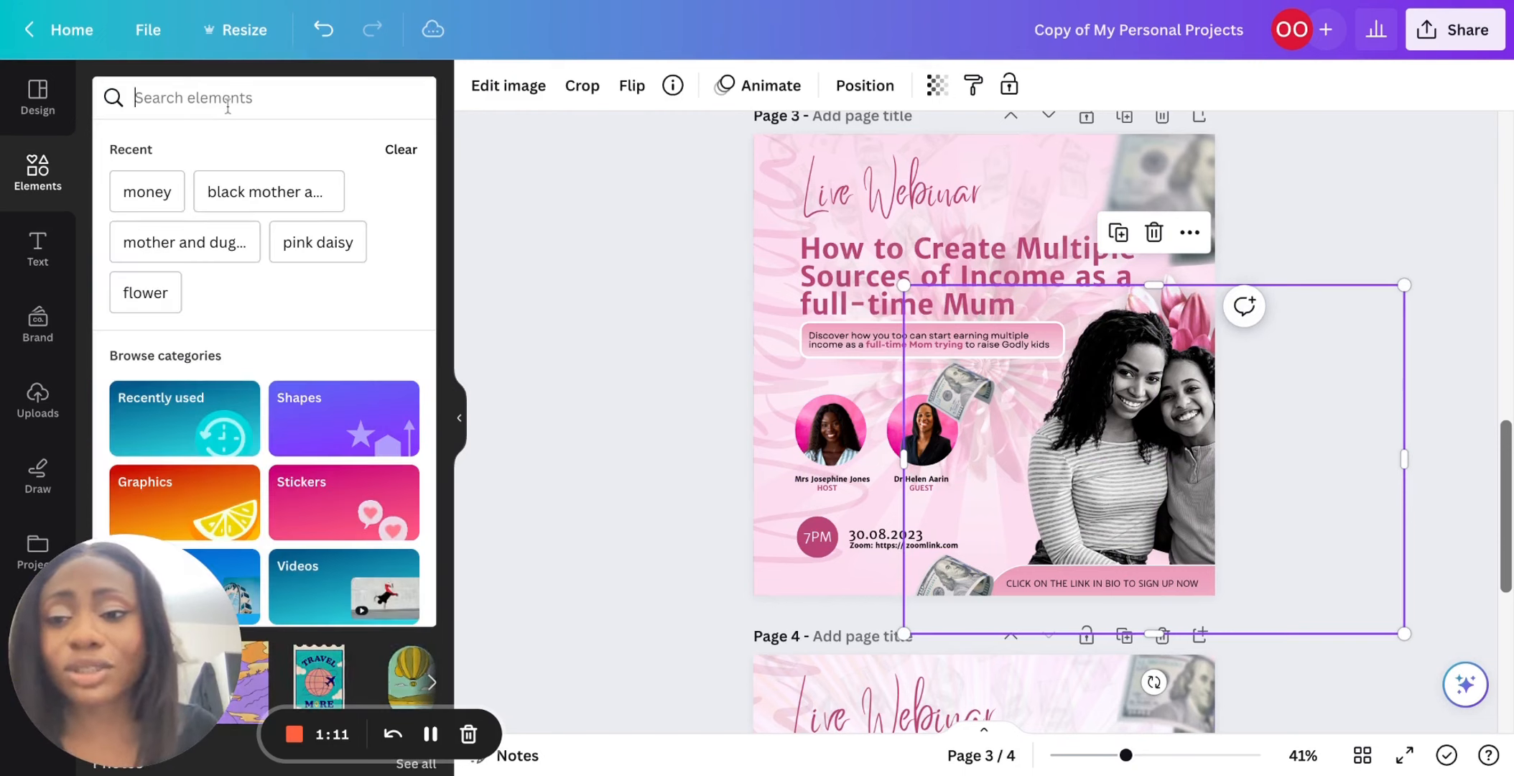
{"action": "type", "text": "lig"}
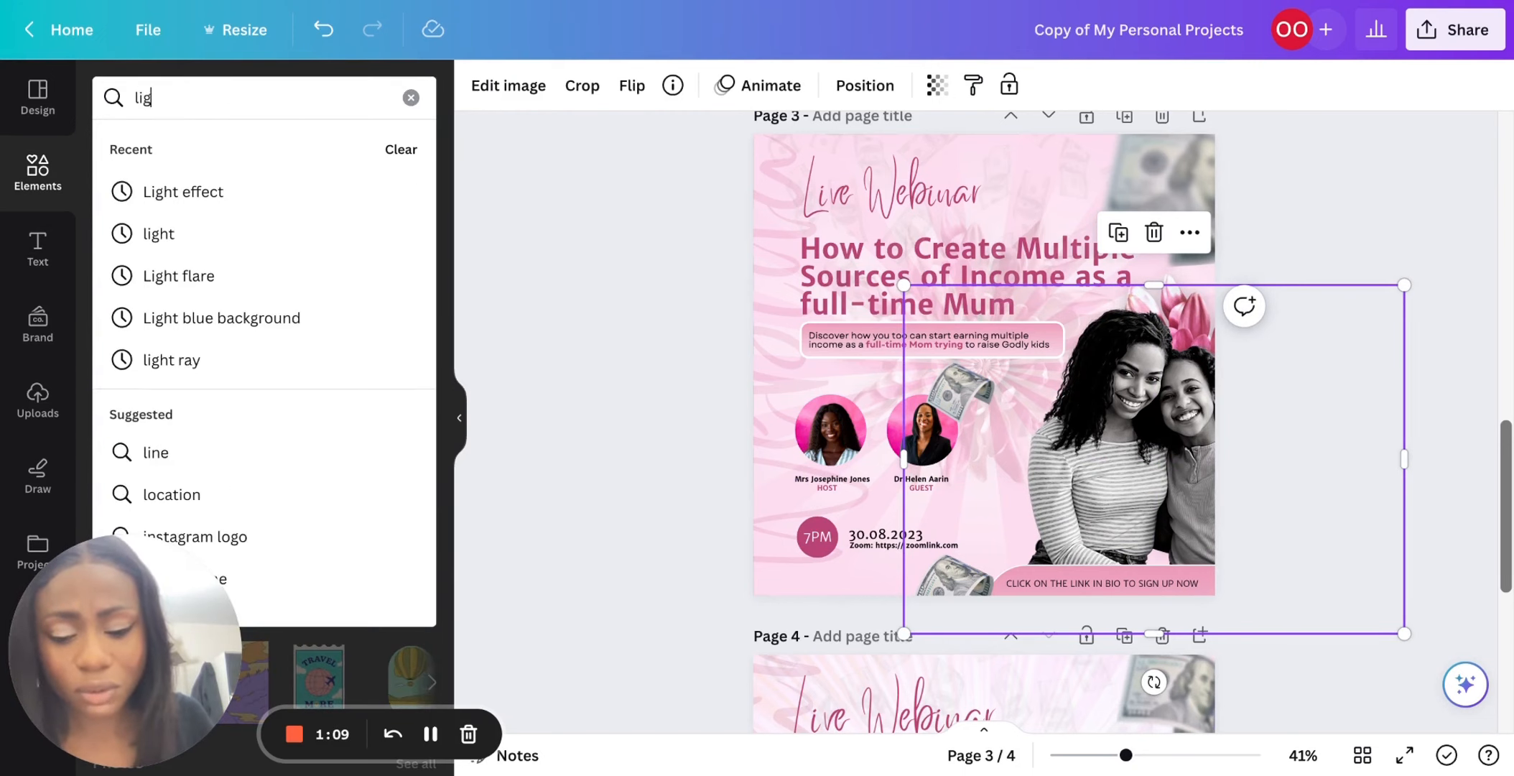
{"action": "type", "text": "ht effect"}
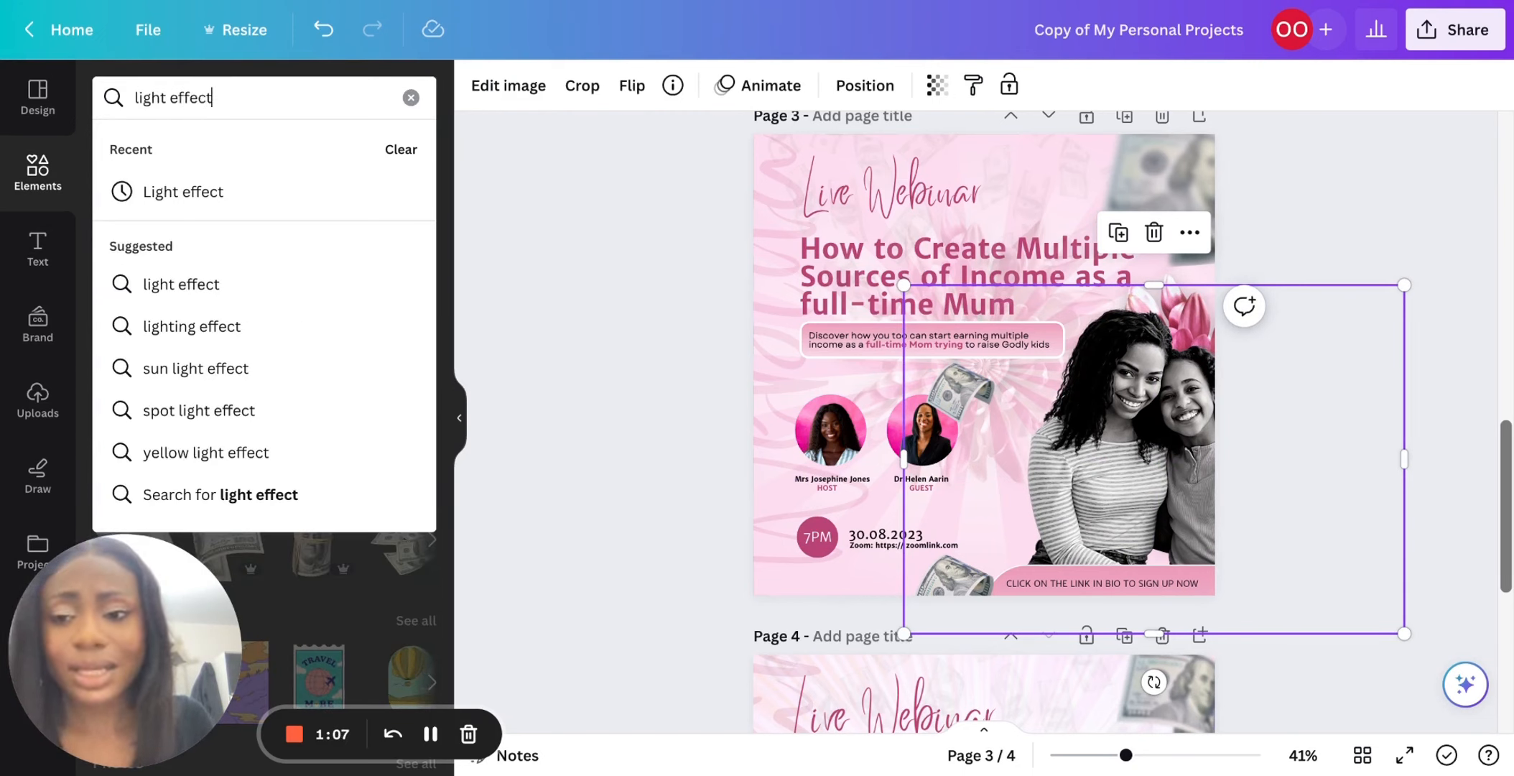
{"action": "key", "text": "Return"}
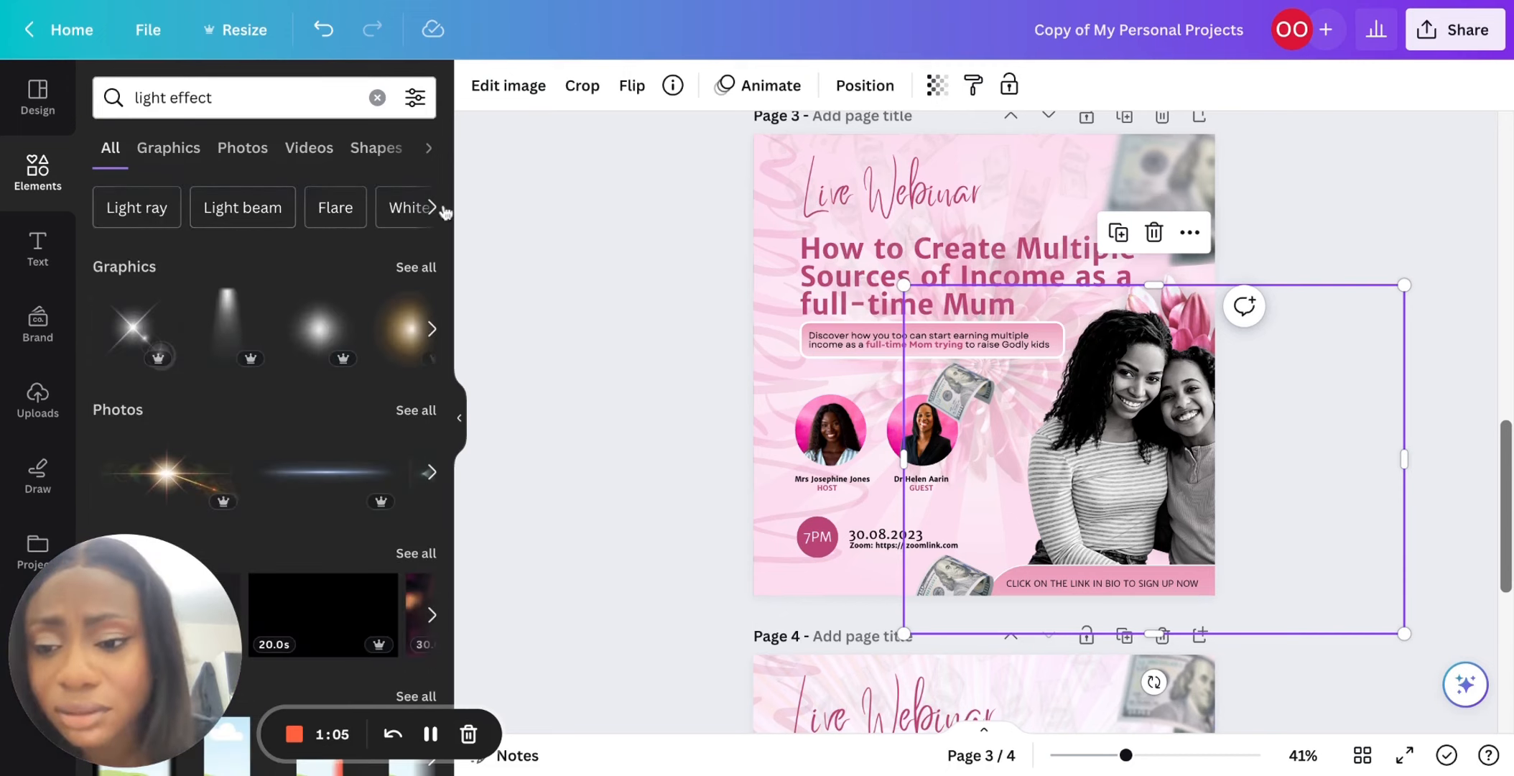
{"action": "left_click", "coordinate": [416, 268]}
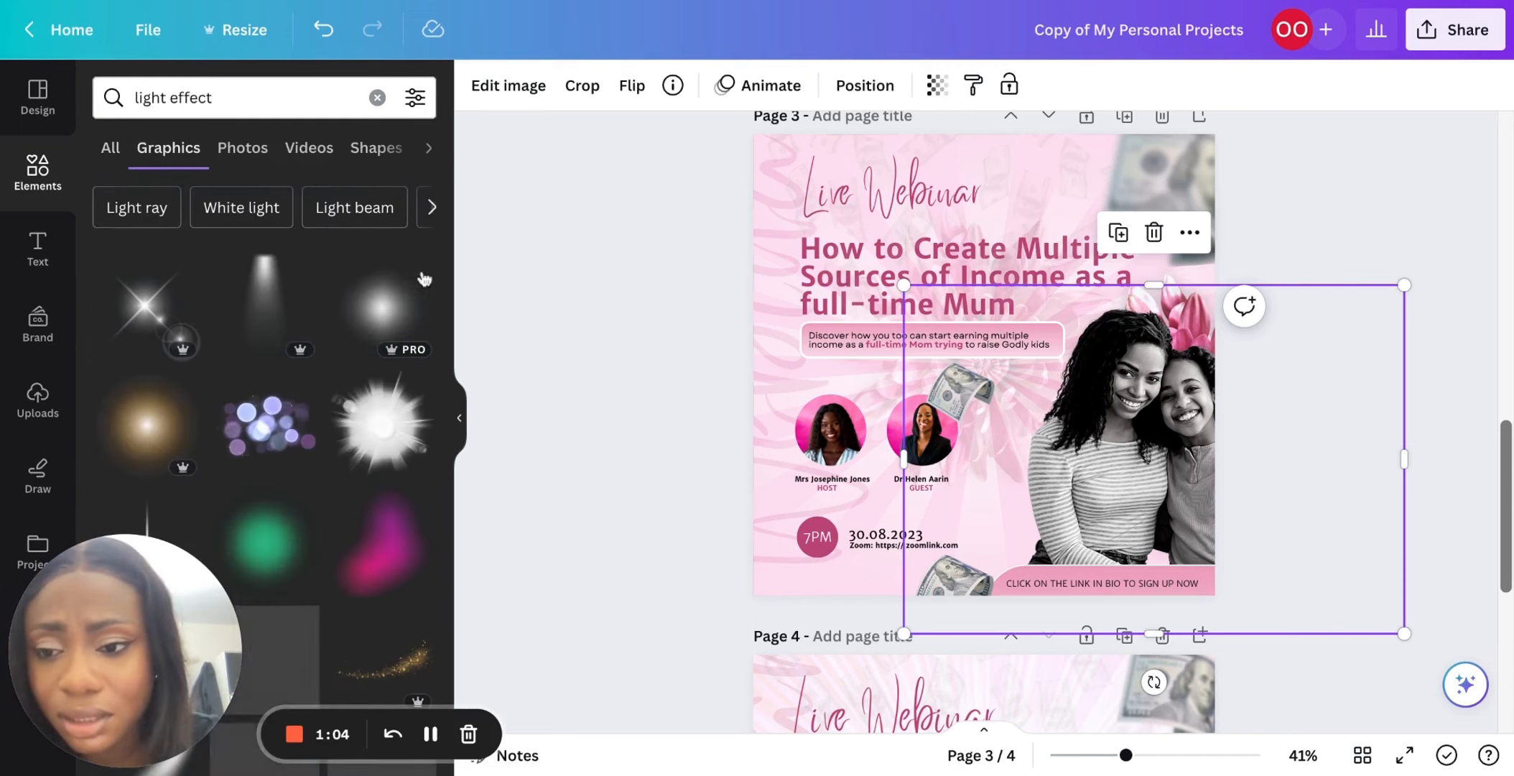
{"action": "left_click", "coordinate": [263, 290]}
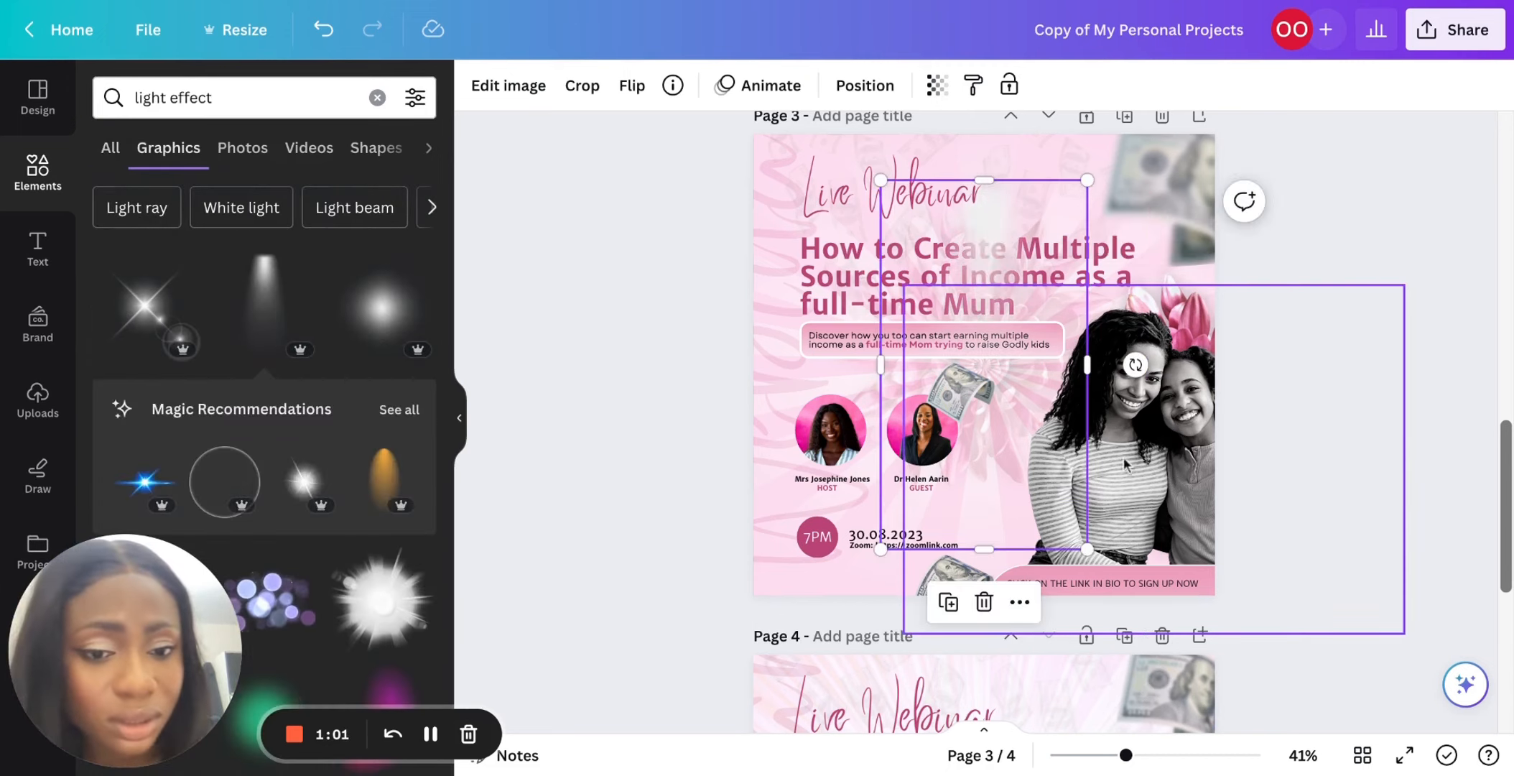
Enlarge the light beam slightly and tilt it diagonally across the mother-daughter cutout on page 3.
{"action": "left_click_drag", "start_coordinate": [1087, 549], "coordinate": [1110, 591]}
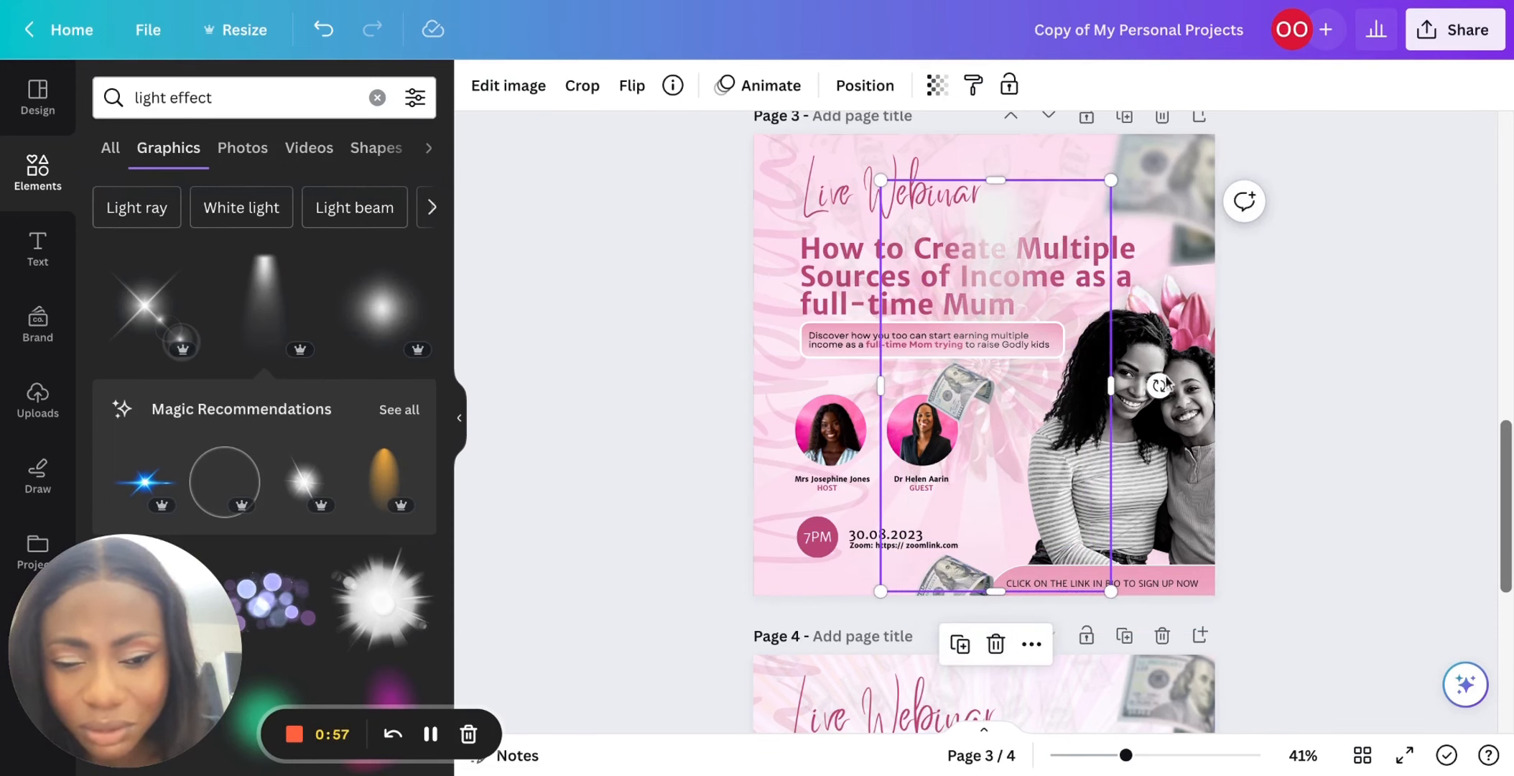
{"action": "left_click_drag", "start_coordinate": [1161, 384], "coordinate": [1145, 572]}
{"action": "mouse_move", "coordinate": [1065, 421]}
{"action": "left_mouse_down"}
{"action": "mouse_move", "coordinate": [1163, 452]}
{"action": "mouse_move", "coordinate": [1070, 425]}
{"action": "mouse_move", "coordinate": [1148, 396]}
{"action": "mouse_move", "coordinate": [1072, 428]}
{"action": "mouse_move", "coordinate": [1051, 408]}
{"action": "mouse_move", "coordinate": [1078, 424]}
{"action": "mouse_move", "coordinate": [1065, 421]}
{"action": "left_mouse_up"}
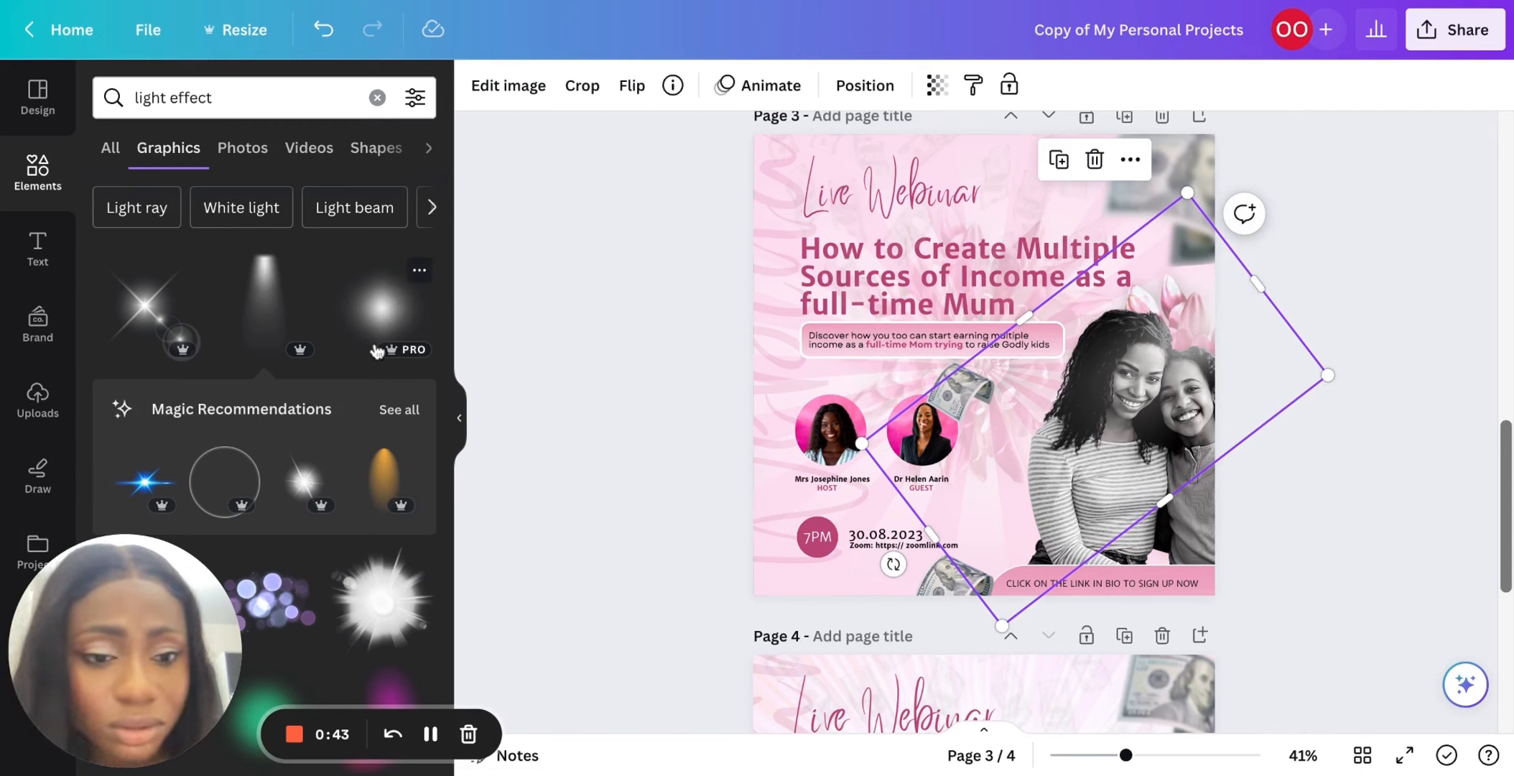
Add the soft round white glow to page 3 and fit it smaller over the flower and the cutout's heads.
{"action": "left_click_drag", "start_coordinate": [394, 316], "coordinate": [998, 362]}
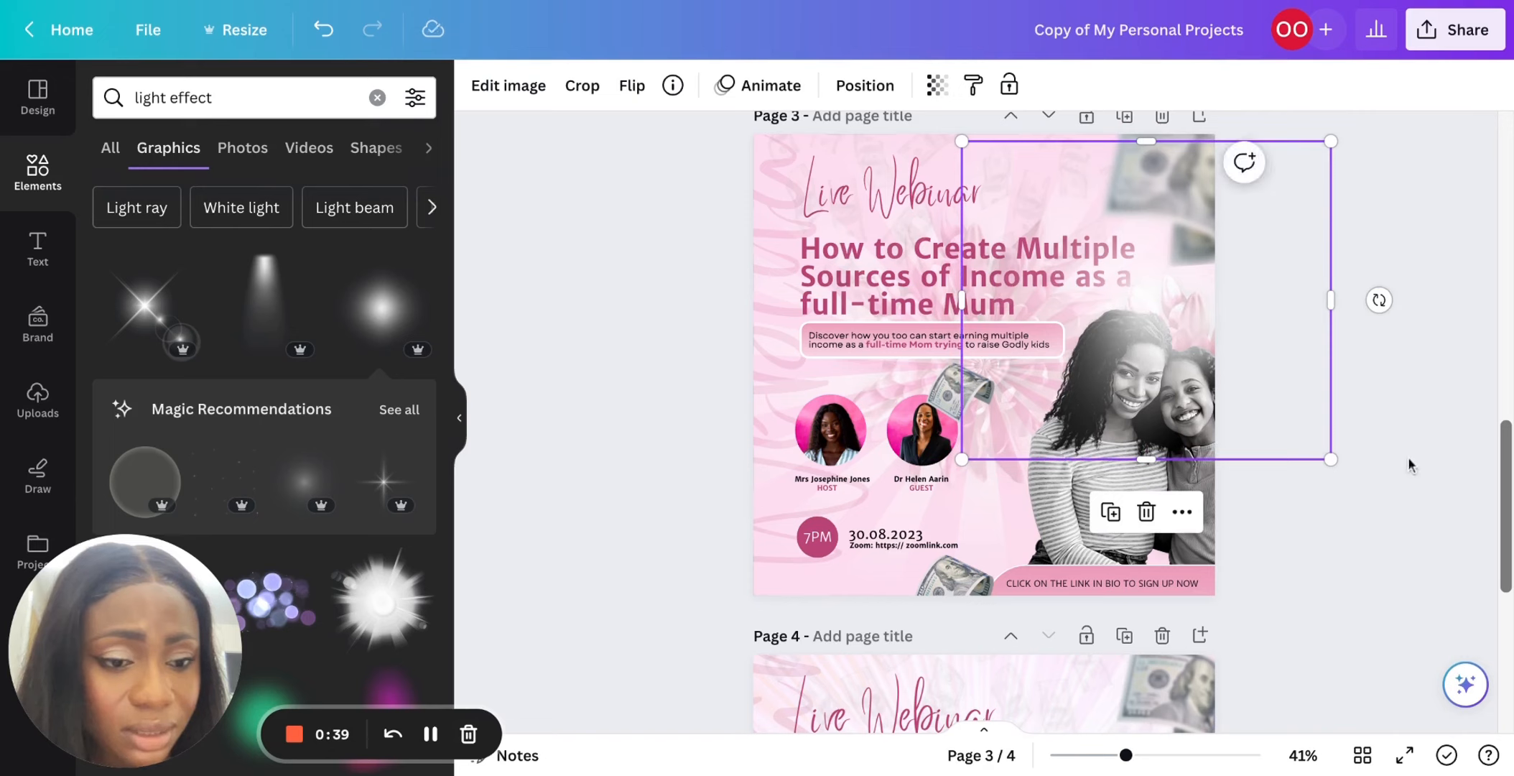
{"action": "left_click_drag", "start_coordinate": [1339, 463], "coordinate": [1243, 384]}
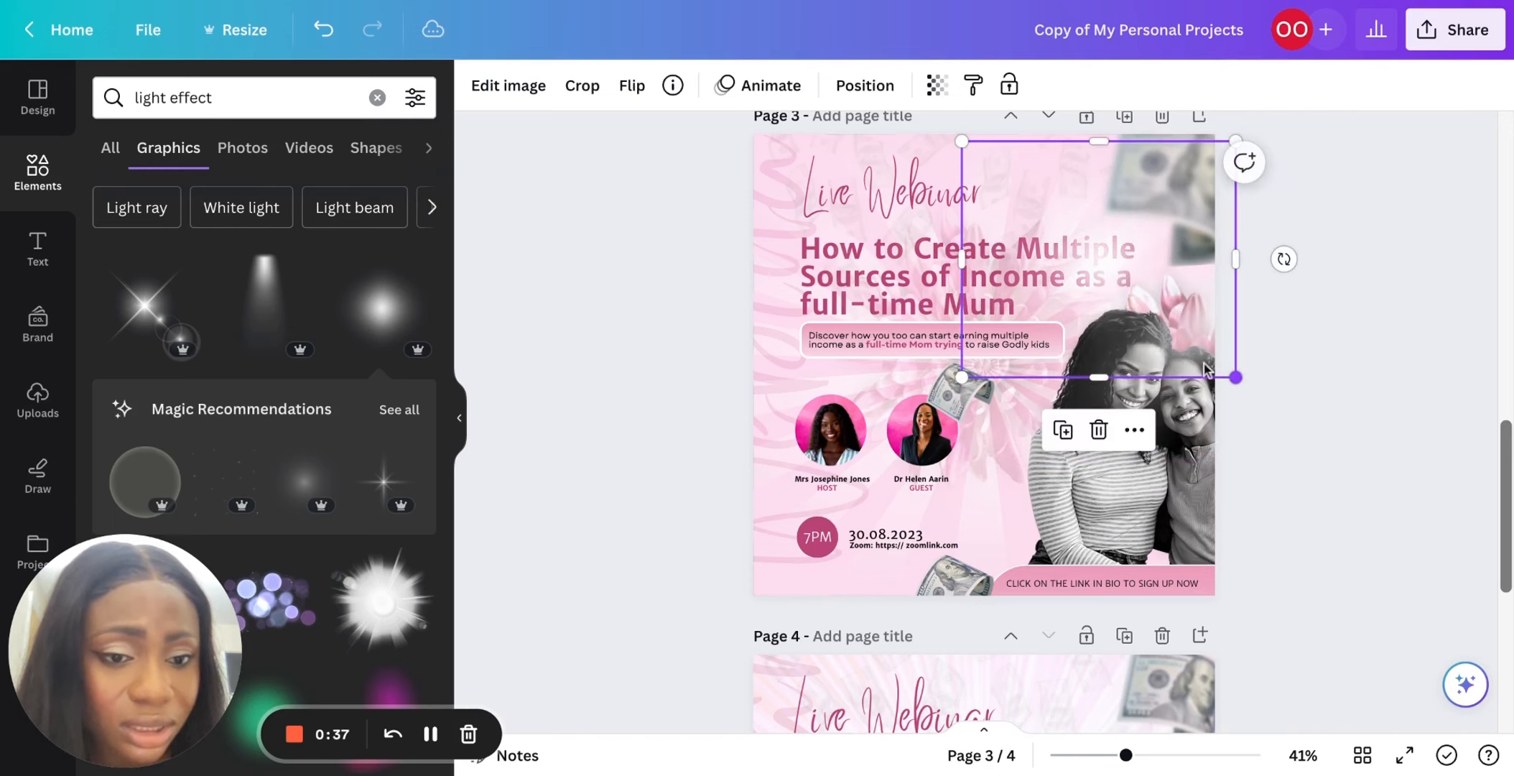
{"action": "left_click_drag", "start_coordinate": [1089, 284], "coordinate": [1170, 301]}
Send the round glow one layer backward and set its transparency to 49.
{"action": "right_click", "coordinate": [1175, 295]}
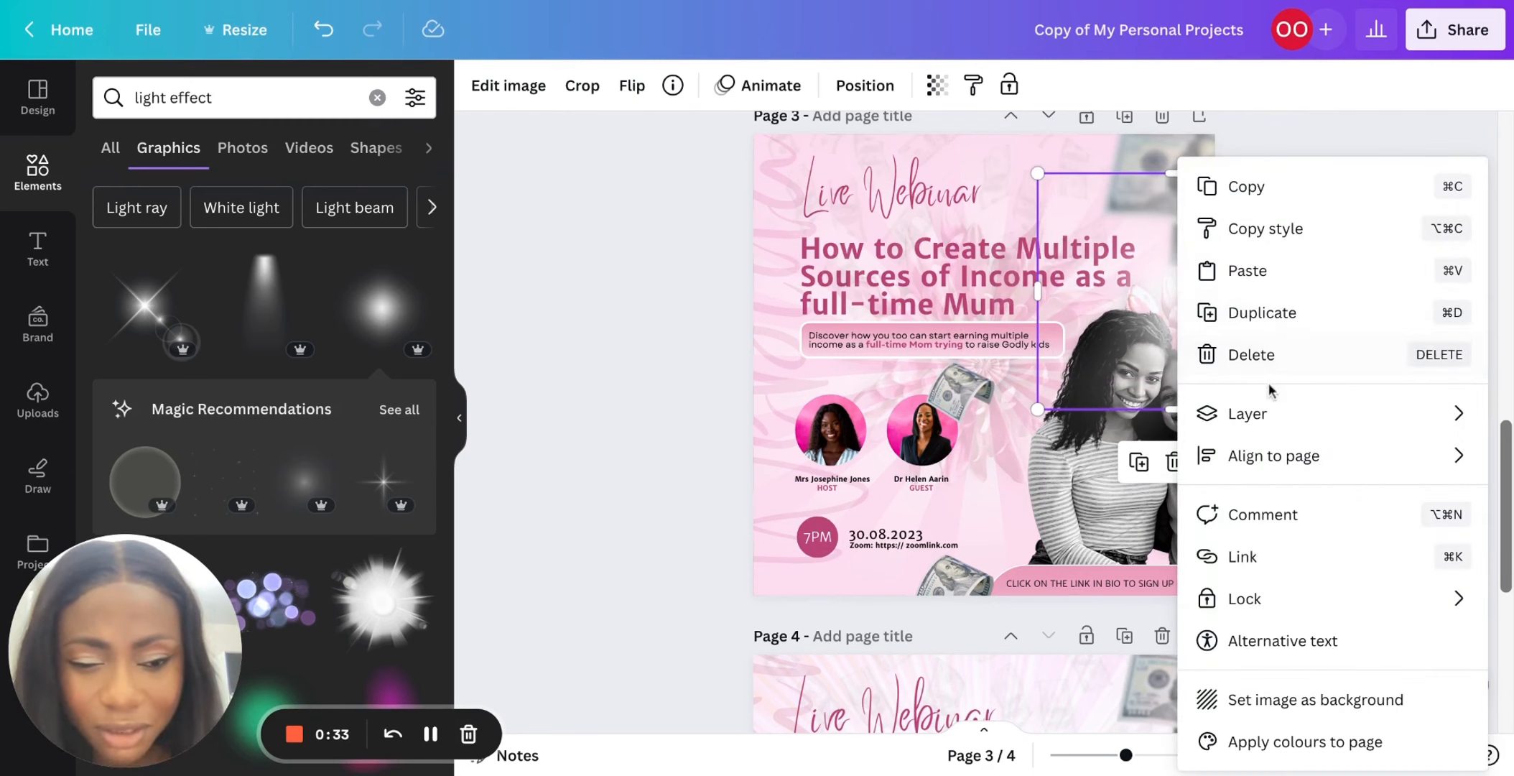
{"action": "mouse_move", "coordinate": [1291, 412]}
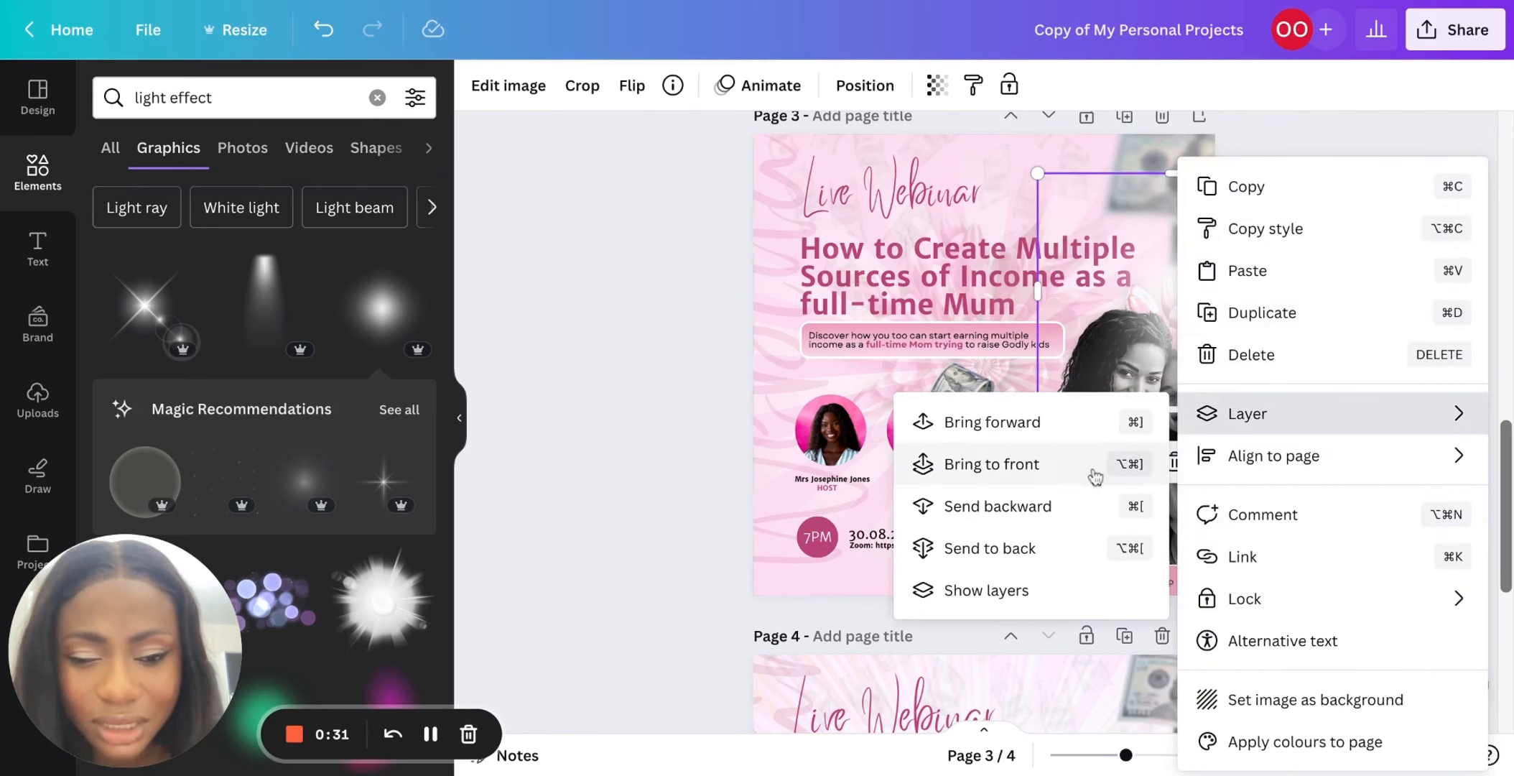
{"action": "left_click", "coordinate": [1018, 517]}
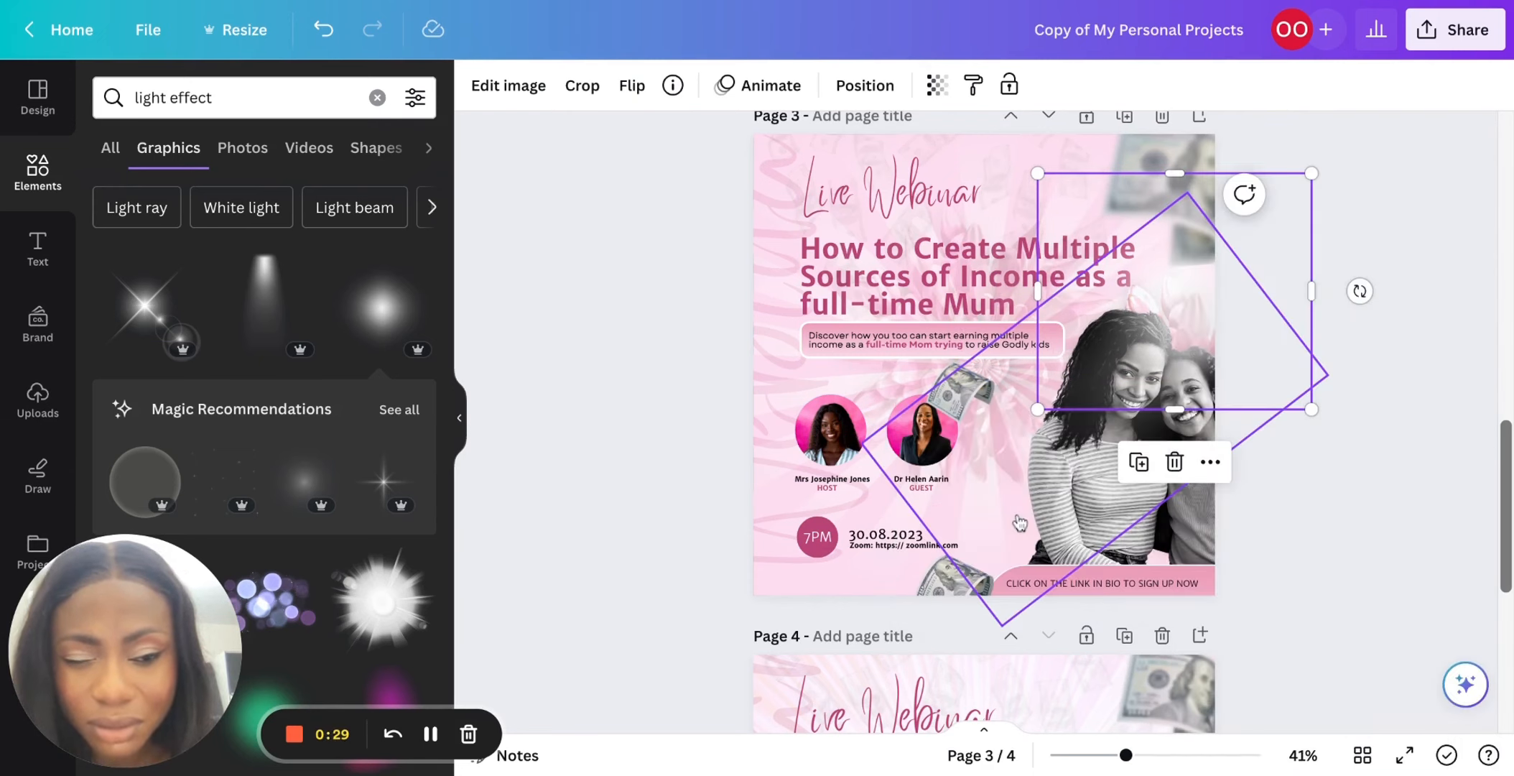
{"action": "left_click", "coordinate": [944, 98]}
{"action": "mouse_move", "coordinate": [923, 168]}
{"action": "left_mouse_down"}
{"action": "mouse_move", "coordinate": [736, 169]}
{"action": "mouse_move", "coordinate": [878, 170]}
{"action": "mouse_move", "coordinate": [835, 169]}
{"action": "left_mouse_up"}
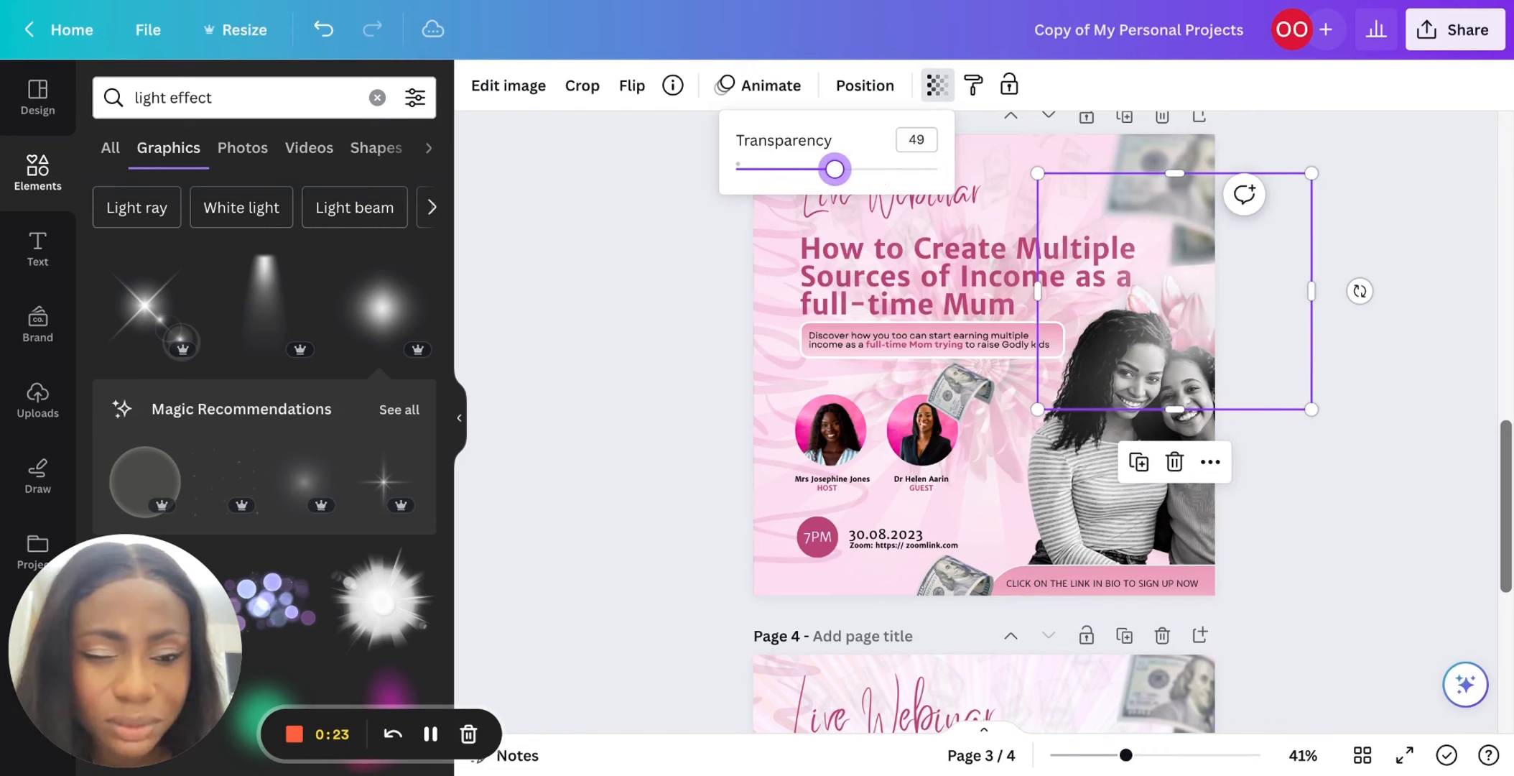
{"action": "left_click", "coordinate": [1359, 233]}
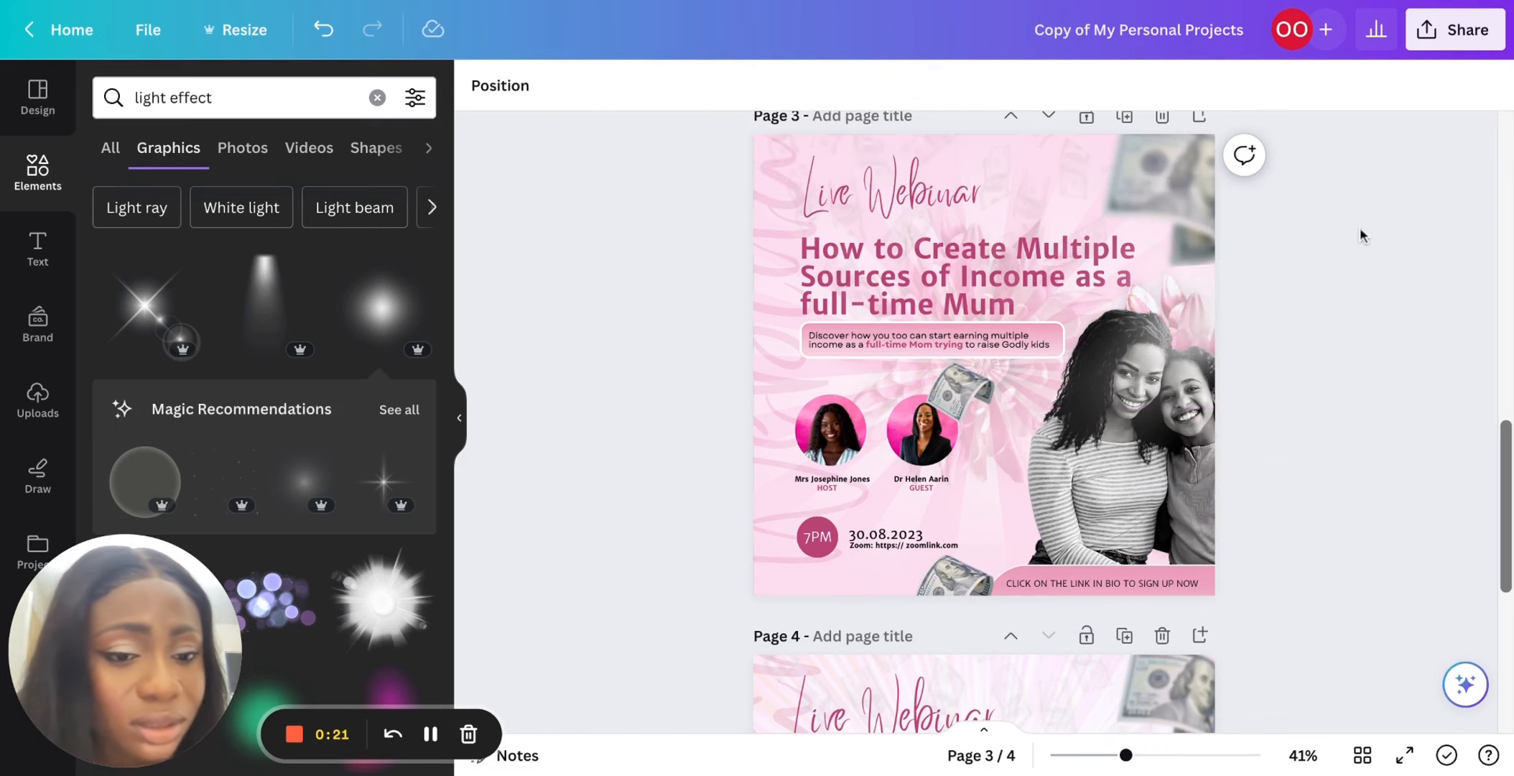
Compare page 3's flyer with the page 2 reference, examining the flower, light effects and overall layout.
{"action": "left_click", "coordinate": [1178, 327]}
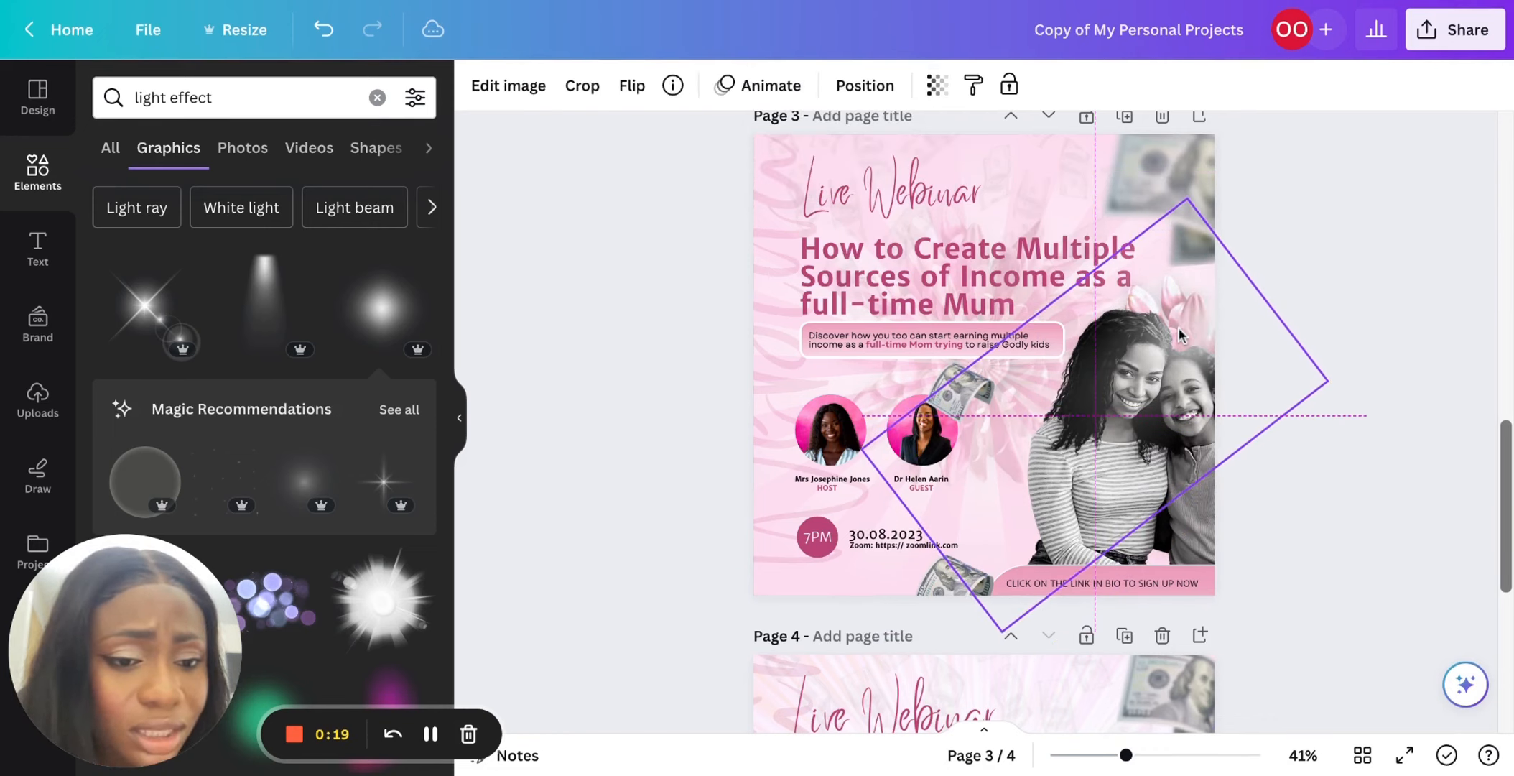
{"action": "left_click", "coordinate": [1428, 247]}
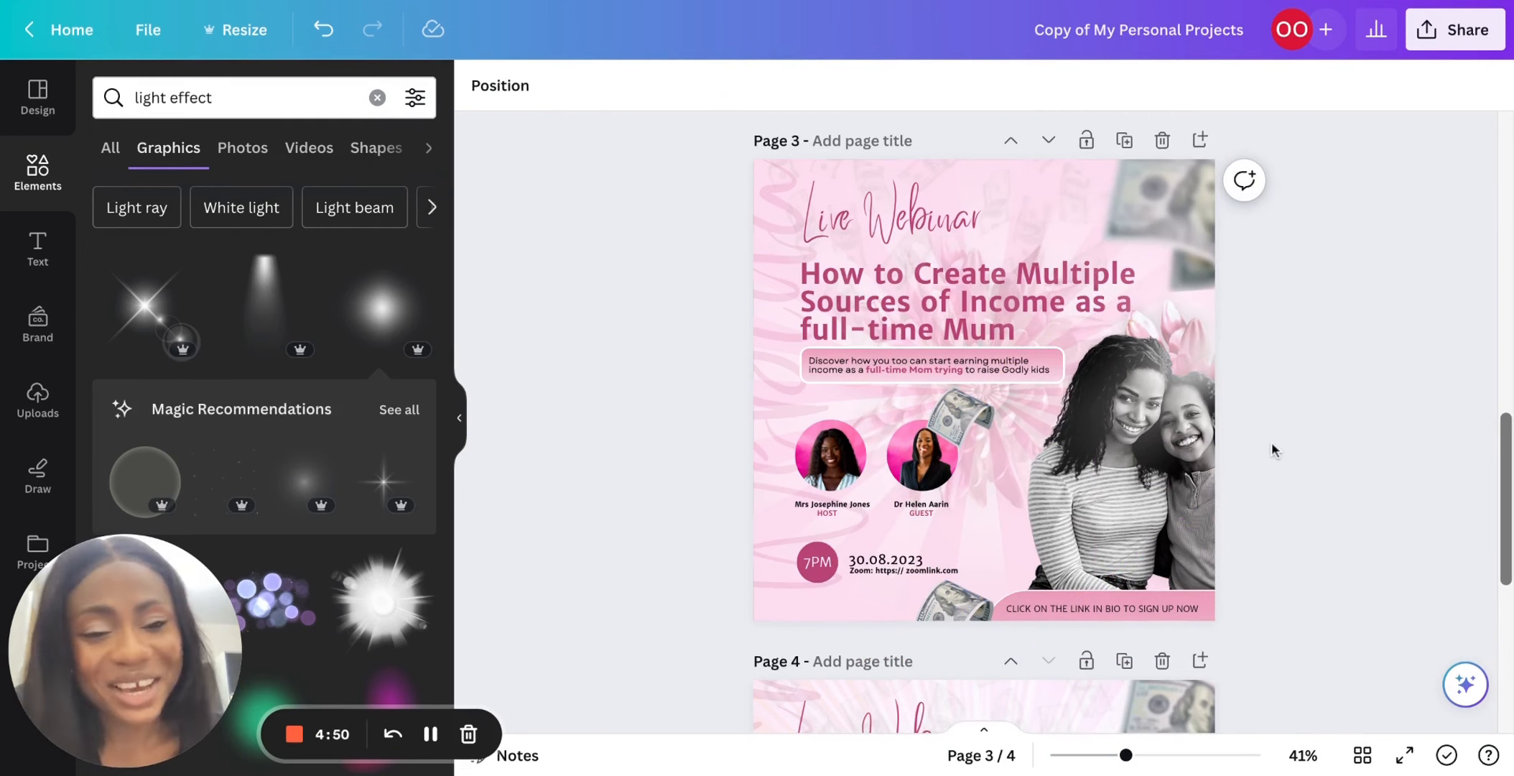
{"action": "scroll", "coordinate": [1289, 120], "scroll_direction": "up", "scroll_amount": 2}
{"action": "scroll", "coordinate": [1260, 469], "scroll_direction": "up", "scroll_amount": 5}
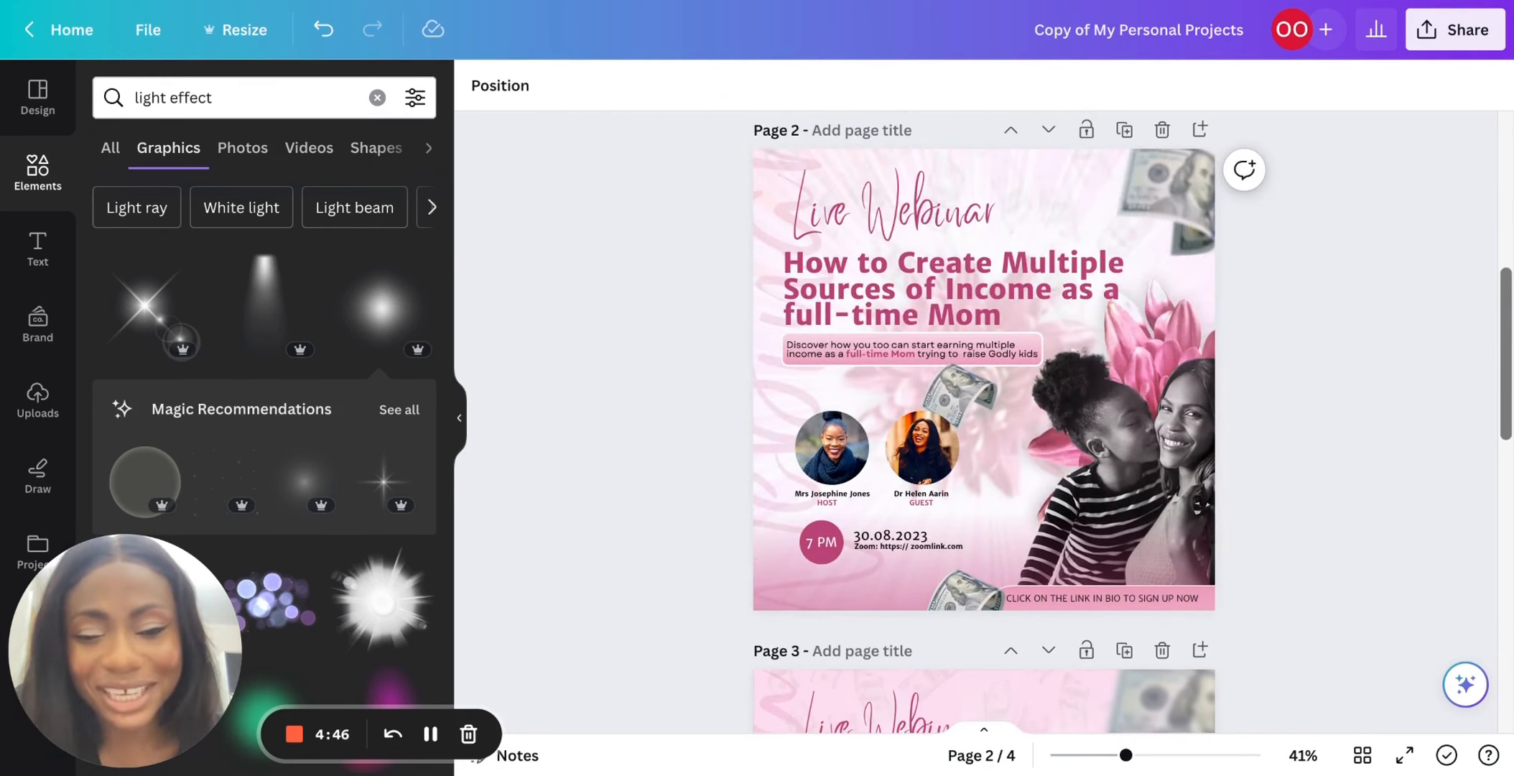
{"action": "scroll", "coordinate": [1260, 470], "scroll_direction": "down", "scroll_amount": 4}
{"action": "scroll", "coordinate": [1260, 469], "scroll_direction": "down", "scroll_amount": 4}
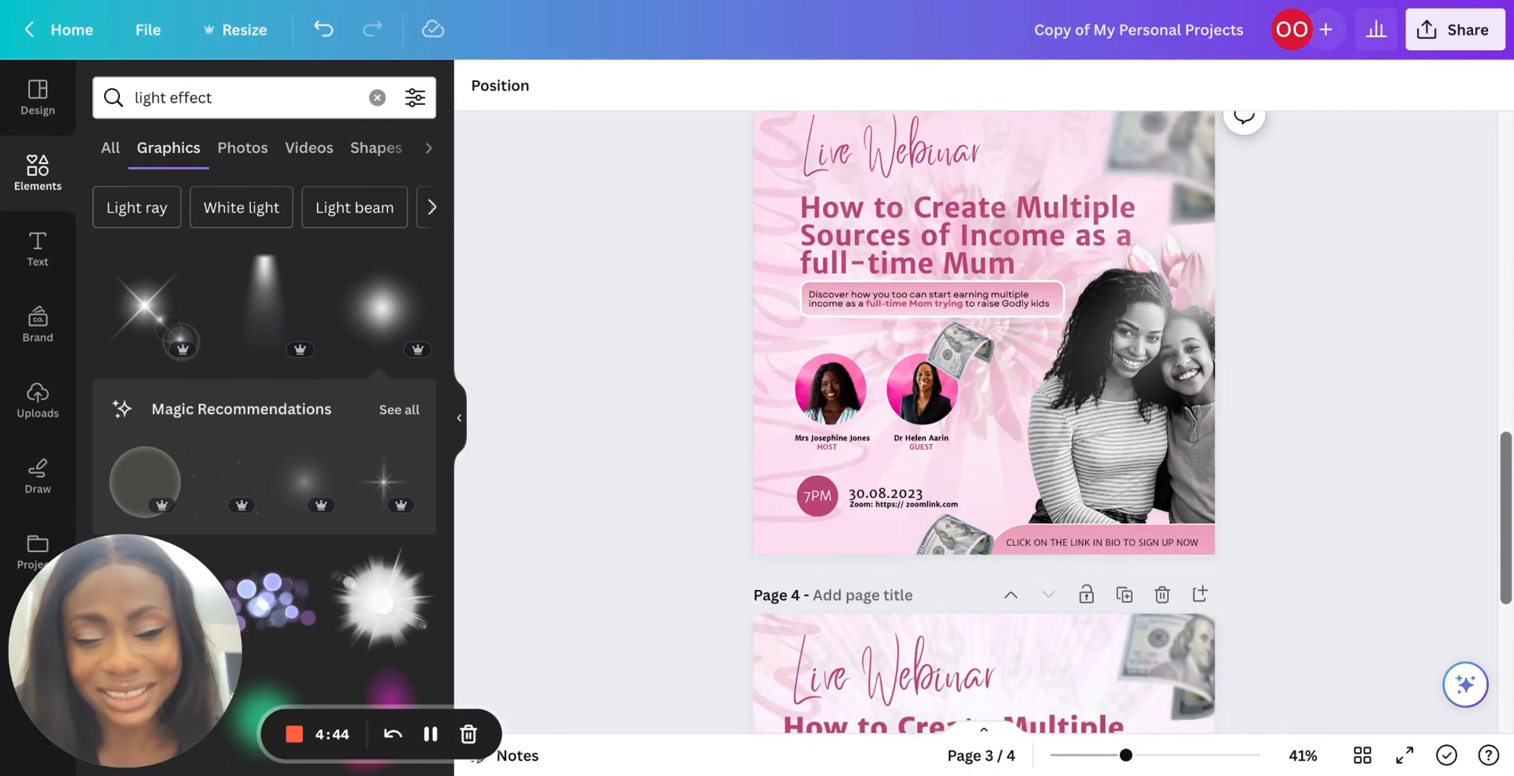
{"action": "scroll", "coordinate": [1259, 469], "scroll_direction": "up", "scroll_amount": 3}
{"action": "scroll", "coordinate": [1259, 470], "scroll_direction": "up", "scroll_amount": 5}
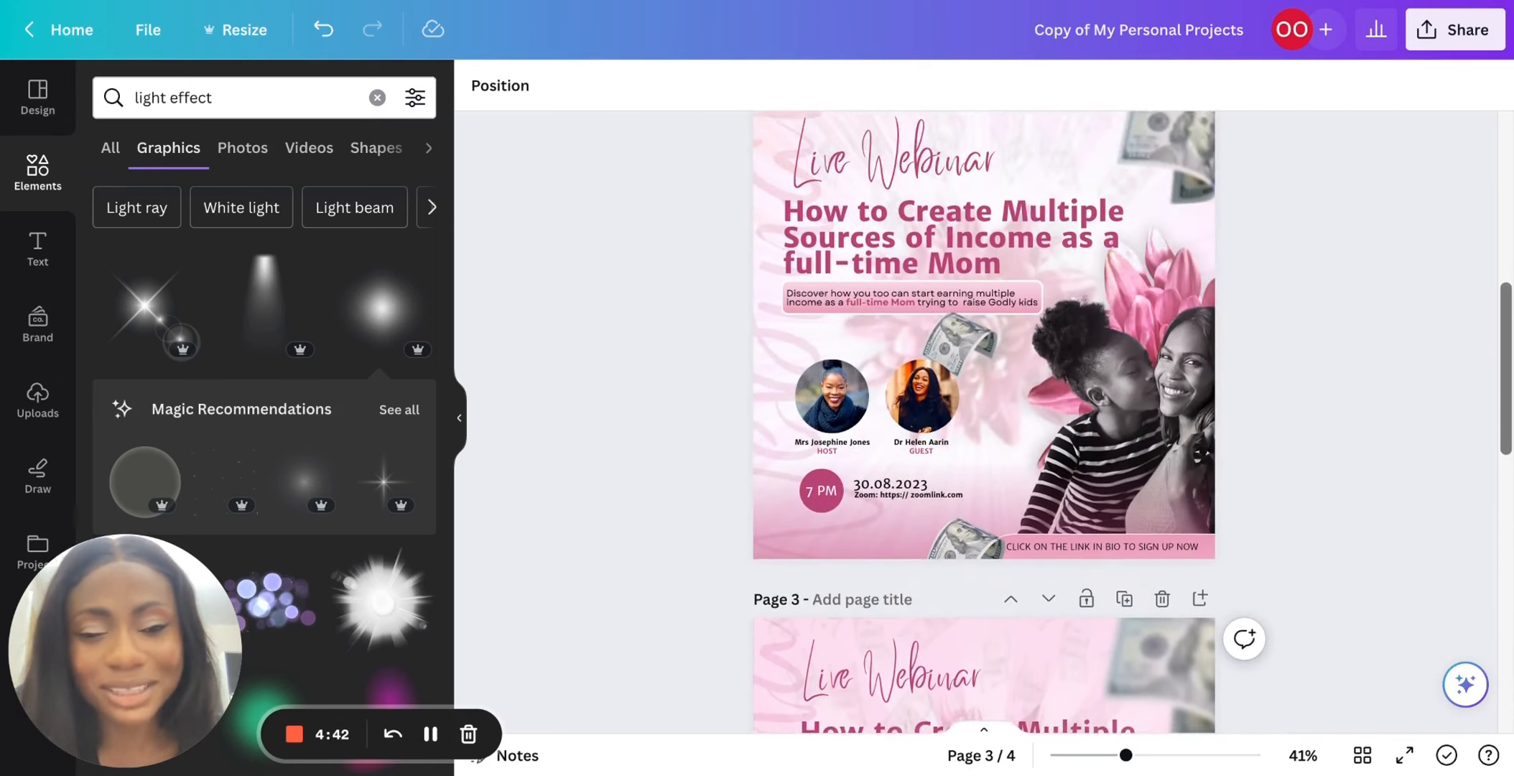
{"action": "scroll", "coordinate": [1259, 470], "scroll_direction": "down", "scroll_amount": 1}
{"action": "scroll", "coordinate": [1167, 302], "scroll_direction": "down", "scroll_amount": 5}
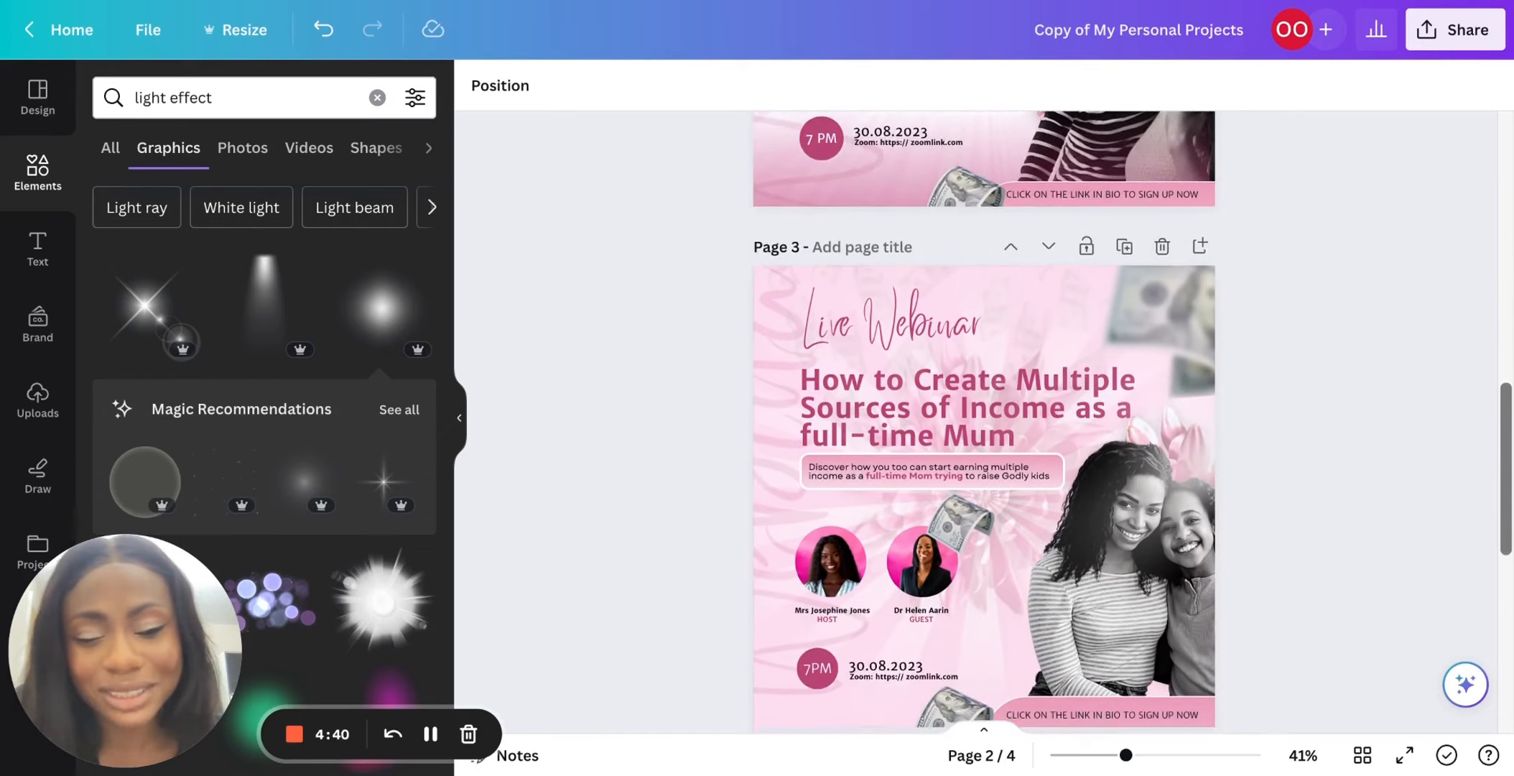
Nudge the flower slightly upward behind the cutout's heads on page 3, moving the light beam aside and back over the cutout.
{"action": "left_click_drag", "start_coordinate": [1165, 283], "coordinate": [908, 253]}
{"action": "mouse_move", "coordinate": [1186, 289]}
{"action": "left_mouse_down"}
{"action": "mouse_move", "coordinate": [1182, 265]}
{"action": "mouse_move", "coordinate": [996, 297]}
{"action": "mouse_move", "coordinate": [1198, 280]}
{"action": "mouse_move", "coordinate": [1192, 262]}
{"action": "left_mouse_up"}
{"action": "left_click_drag", "start_coordinate": [1192, 257], "coordinate": [1204, 270]}
{"action": "left_click", "coordinate": [1001, 287]}
{"action": "left_click_drag", "start_coordinate": [1000, 287], "coordinate": [1257, 296]}
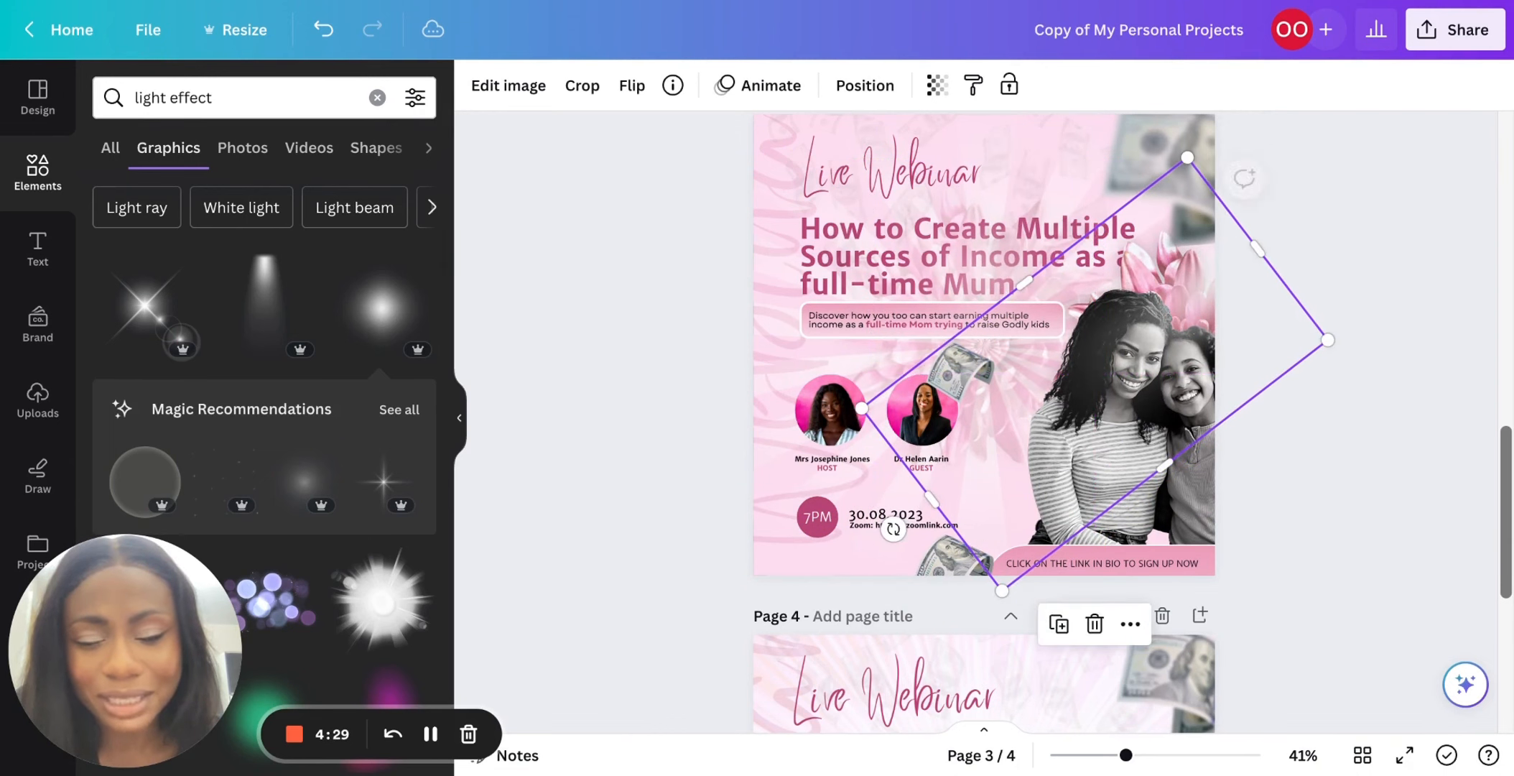
{"action": "left_click", "coordinate": [1344, 337]}
Move the soft white glow off page 3's heading and down onto the mother-daughter cutout.
{"action": "scroll", "coordinate": [1124, 445], "scroll_direction": "down", "scroll_amount": 2}
{"action": "scroll", "coordinate": [1124, 450], "scroll_direction": "up", "scroll_amount": 2}
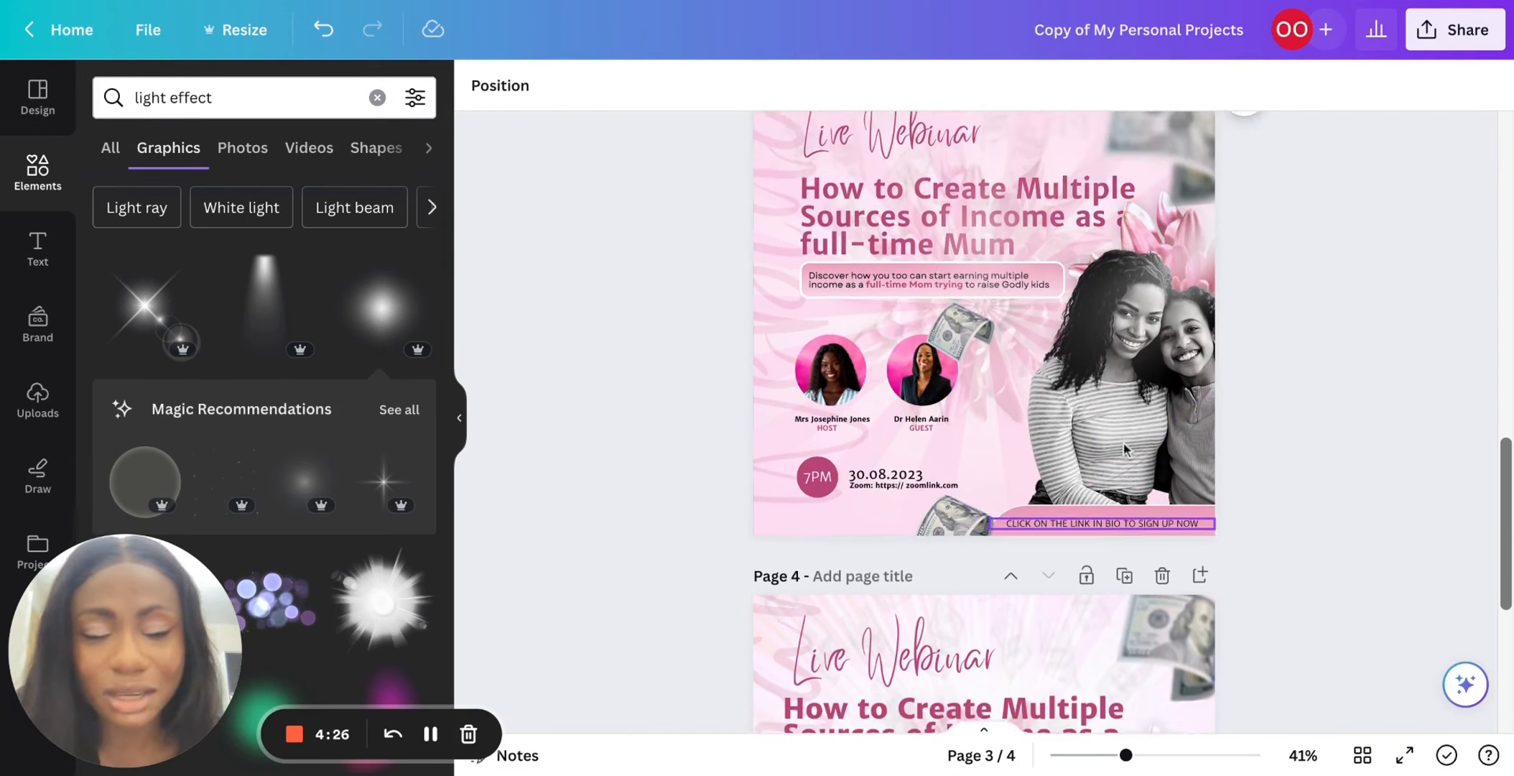
{"action": "left_click_drag", "start_coordinate": [965, 239], "coordinate": [1191, 503]}
{"action": "left_click", "coordinate": [1390, 223]}
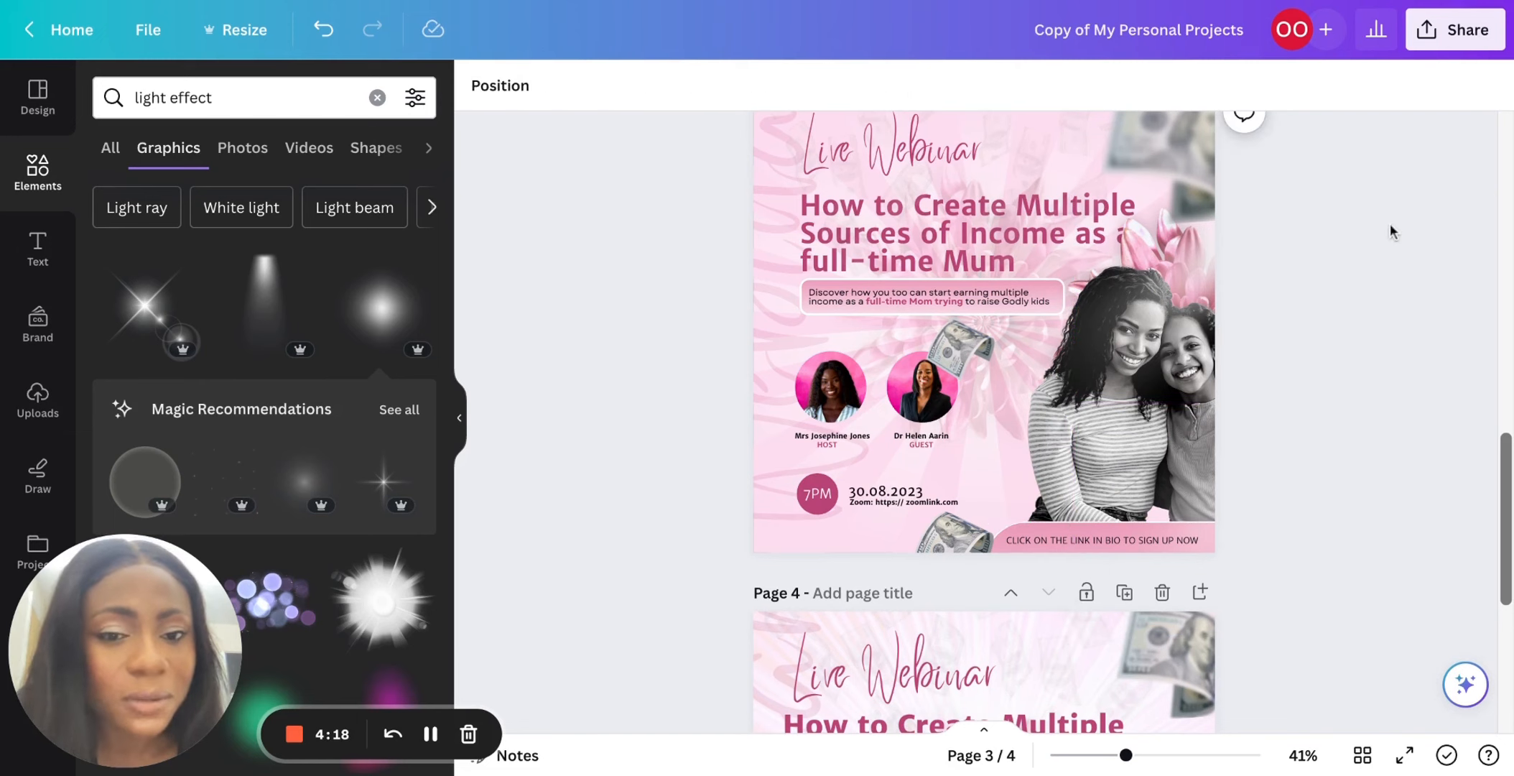
Shift page 3's "Live Webinar" title slightly left and down, closer to the main heading.
{"action": "scroll", "coordinate": [1347, 247], "scroll_direction": "up", "scroll_amount": 4}
{"action": "scroll", "coordinate": [1347, 248], "scroll_direction": "up", "scroll_amount": 5}
{"action": "scroll", "coordinate": [1347, 248], "scroll_direction": "down", "scroll_amount": 6}
{"action": "scroll", "coordinate": [1347, 249], "scroll_direction": "down", "scroll_amount": 2}
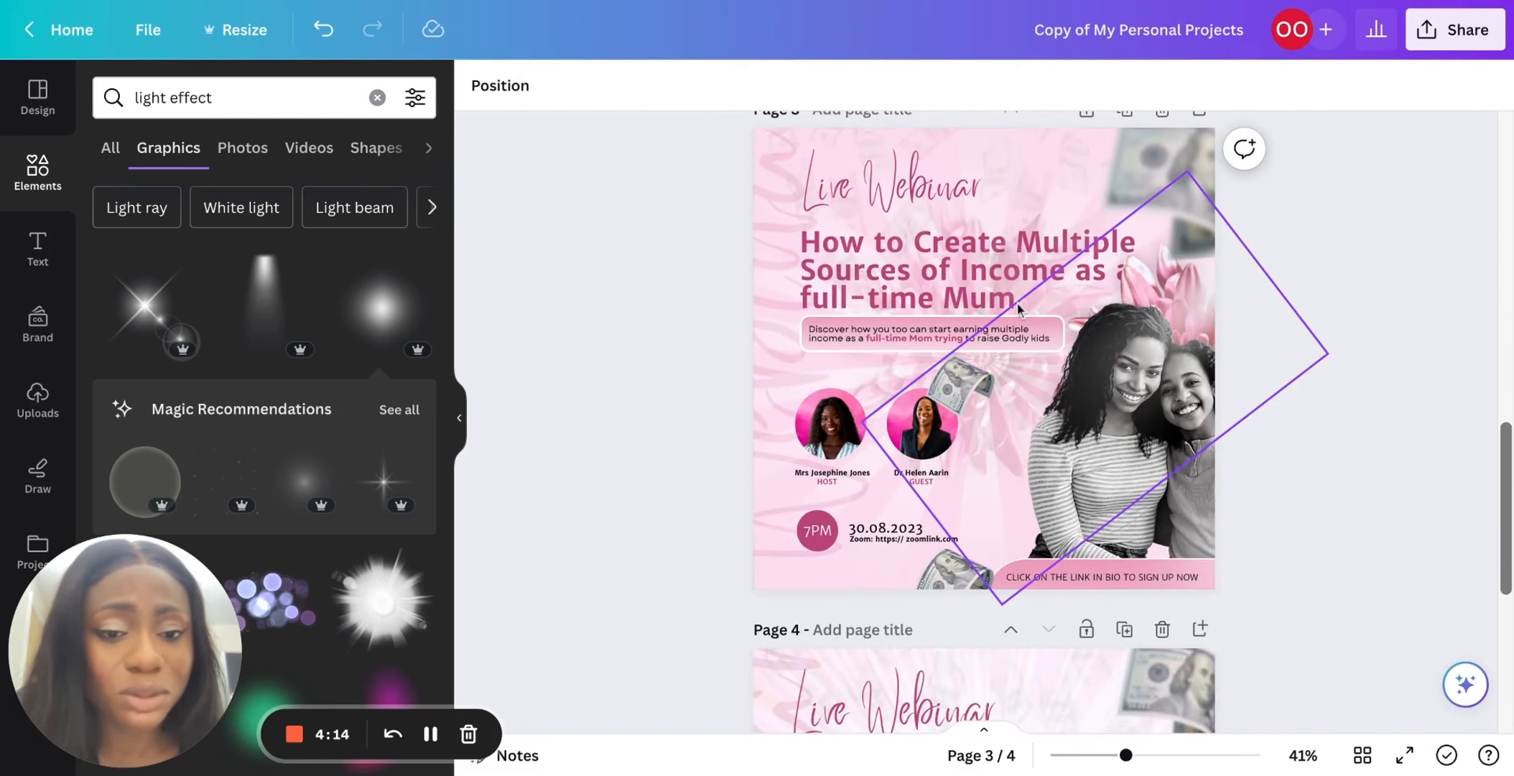
{"action": "left_click", "coordinate": [899, 338]}
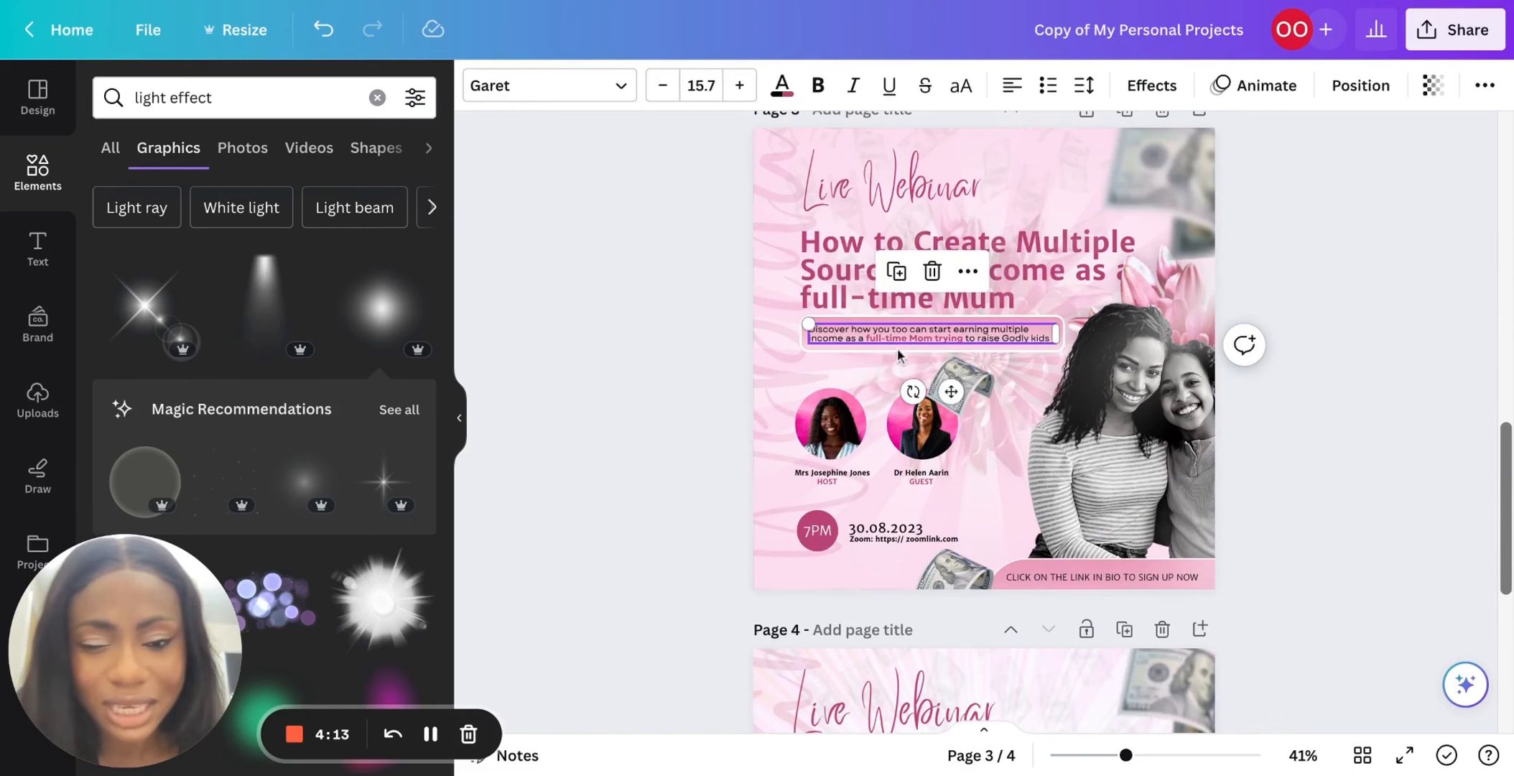
{"action": "left_click", "coordinate": [751, 364]}
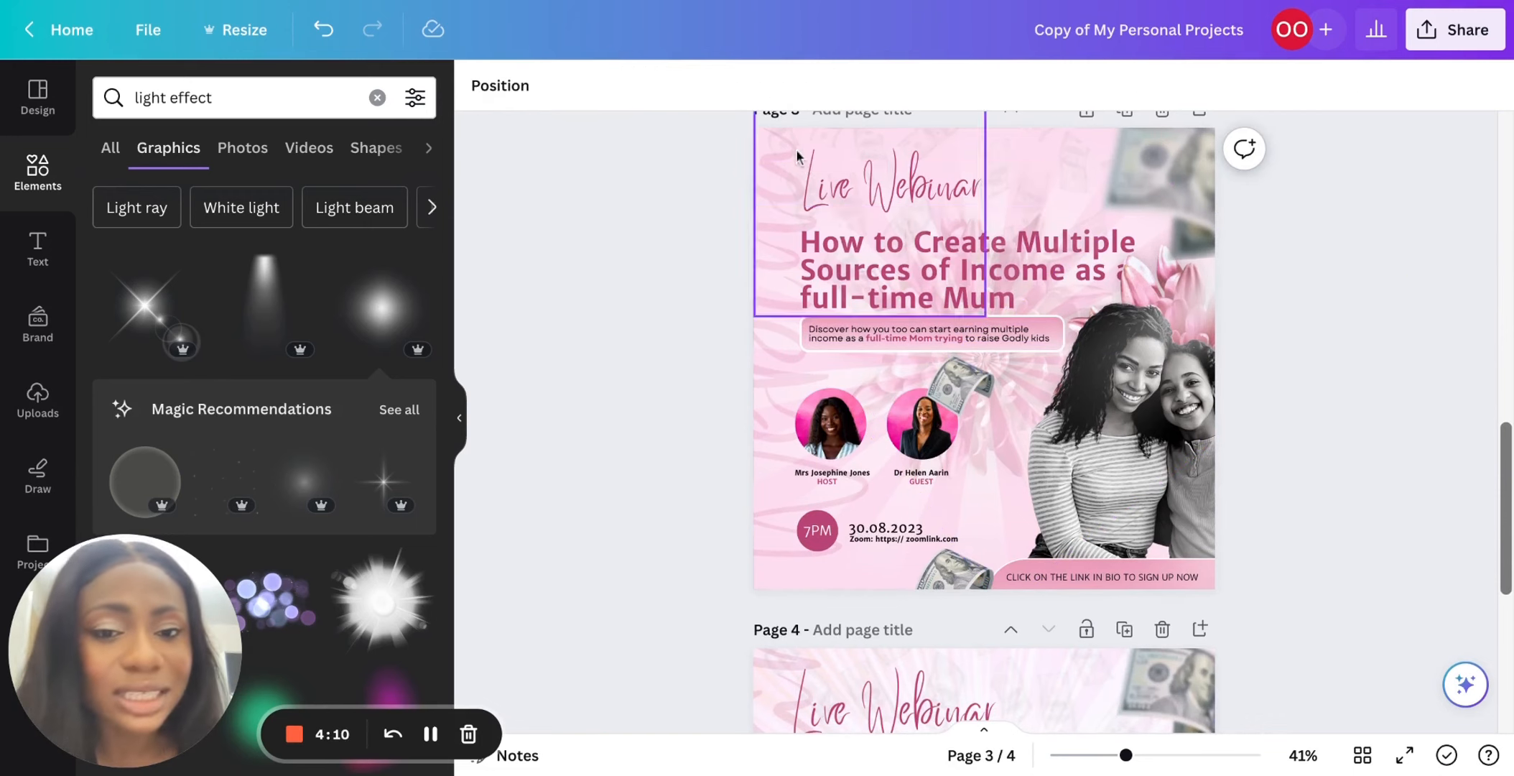
{"action": "left_click_drag", "start_coordinate": [868, 182], "coordinate": [842, 195]}
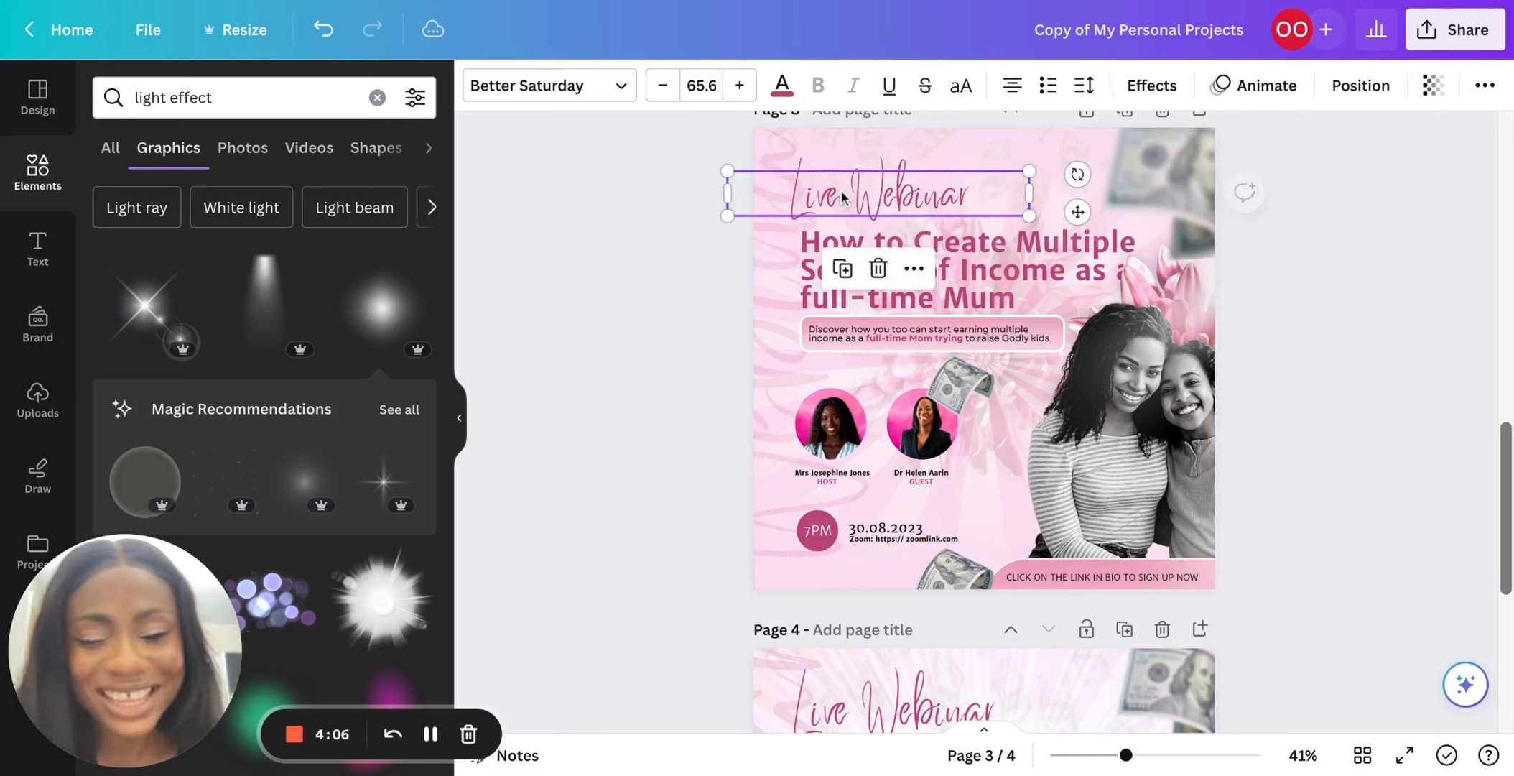